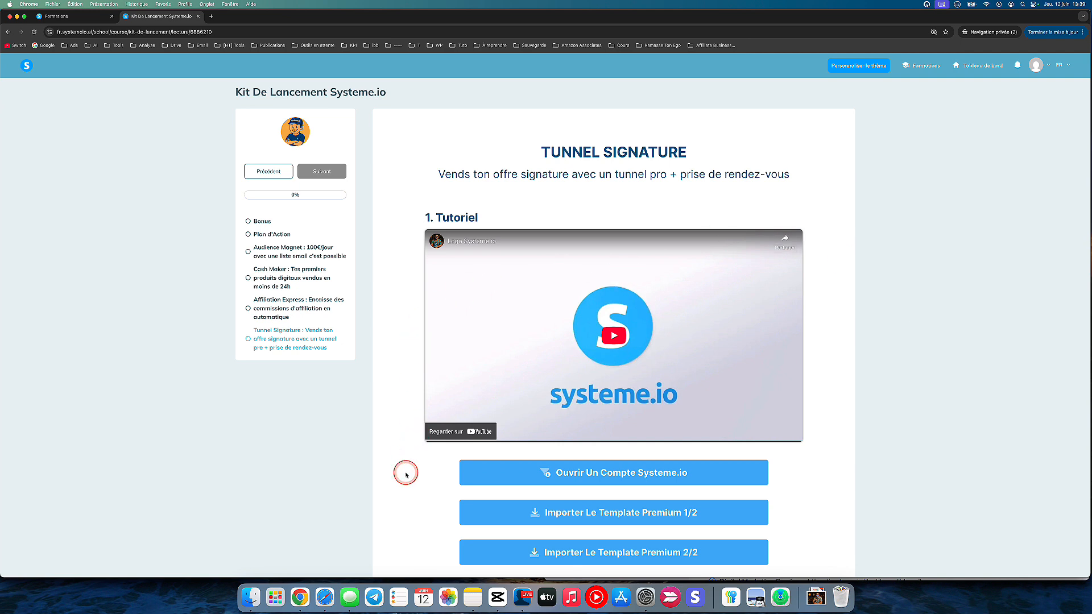
# - Import Template Premium 1/2, Template Premium 2/2 and the automatic e-mail sequence from the Tunnel Signature lesson
pyautogui.scroll(-2, 406, 474)
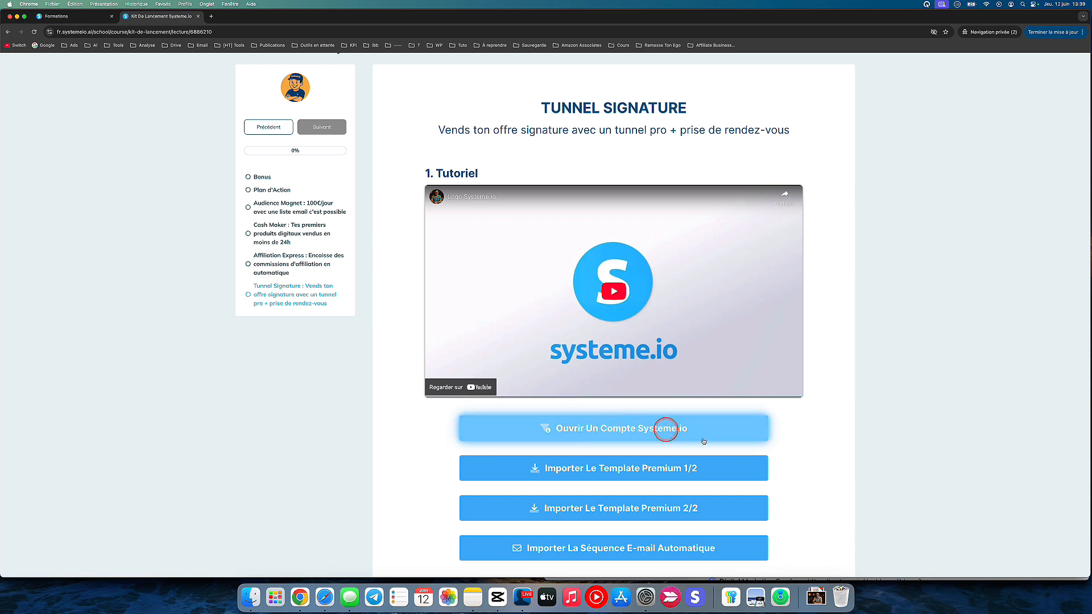
pyautogui.scroll(-1, 819, 473)
pyautogui.scroll(-5, 819, 473)
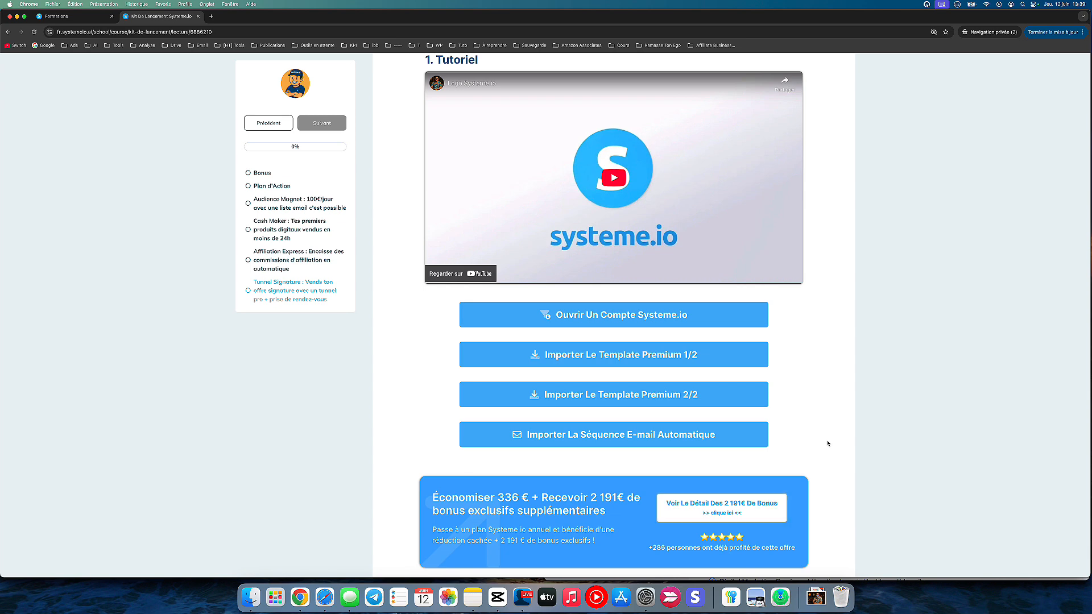
pyautogui.scroll(4, 828, 443)
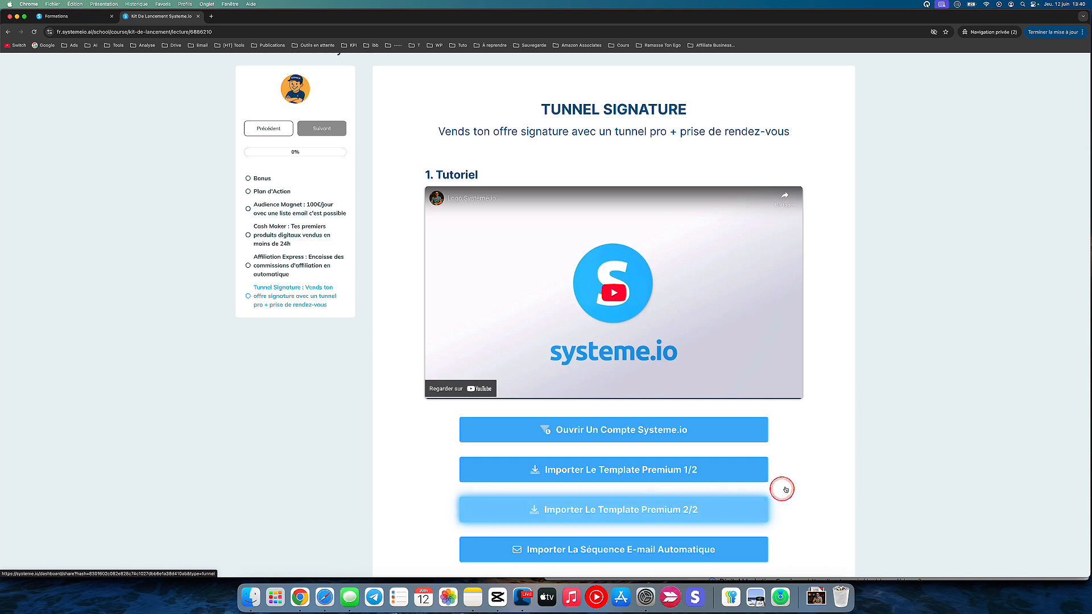
pyautogui.scroll(-1, 796, 481)
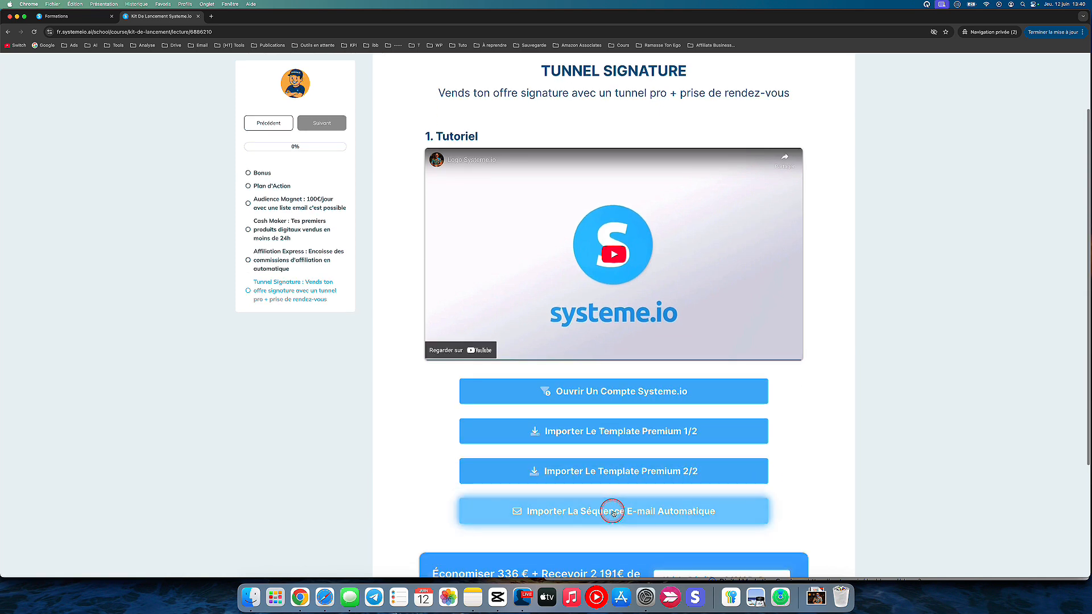
pyautogui.click(593, 433)
pyautogui.click(182, 16)
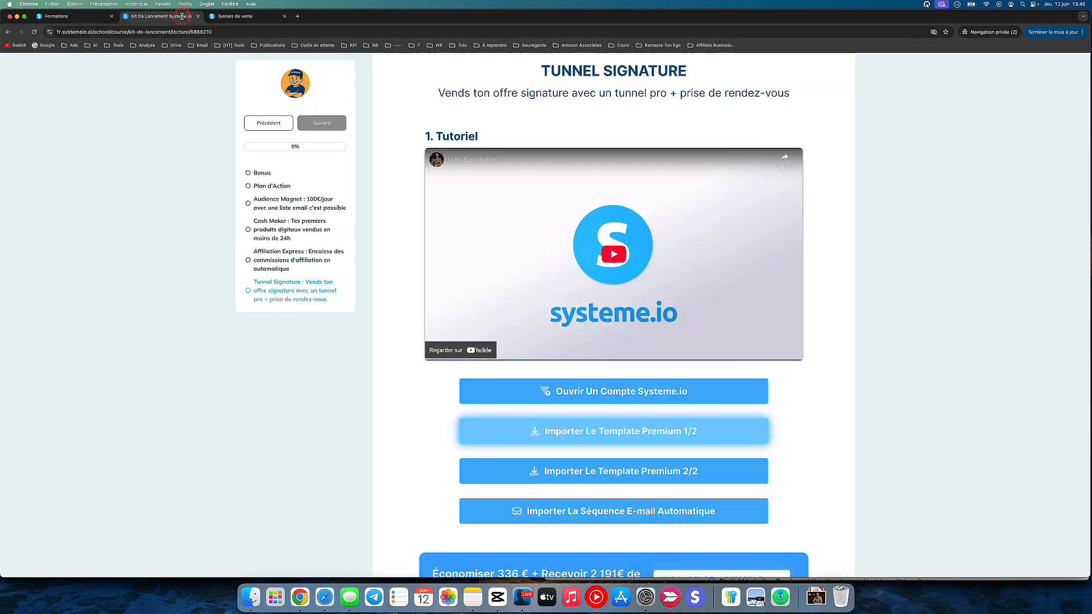
pyautogui.click(534, 471)
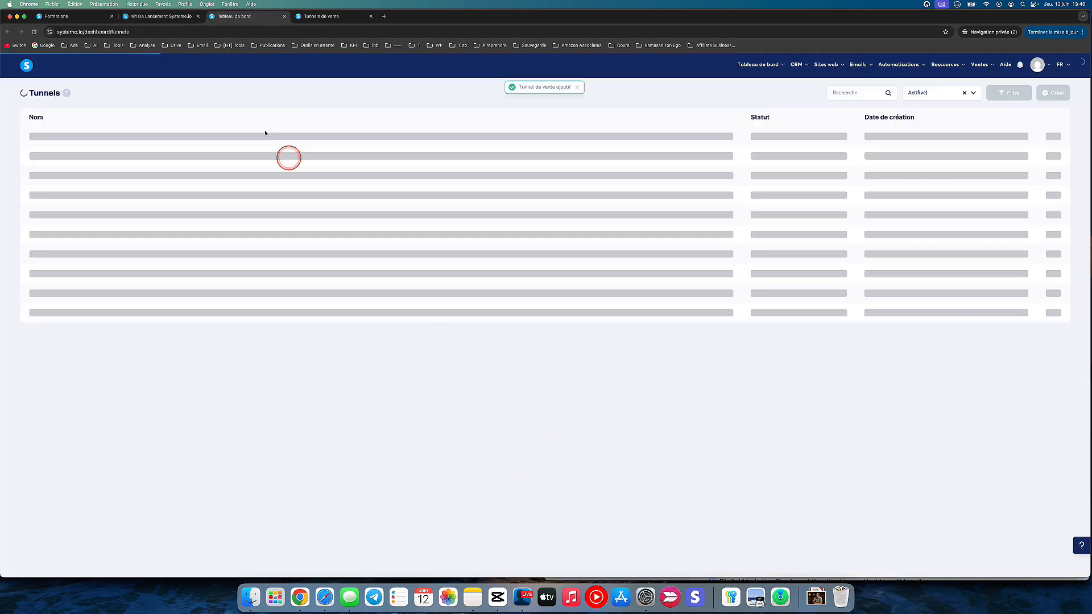
pyautogui.click(284, 16)
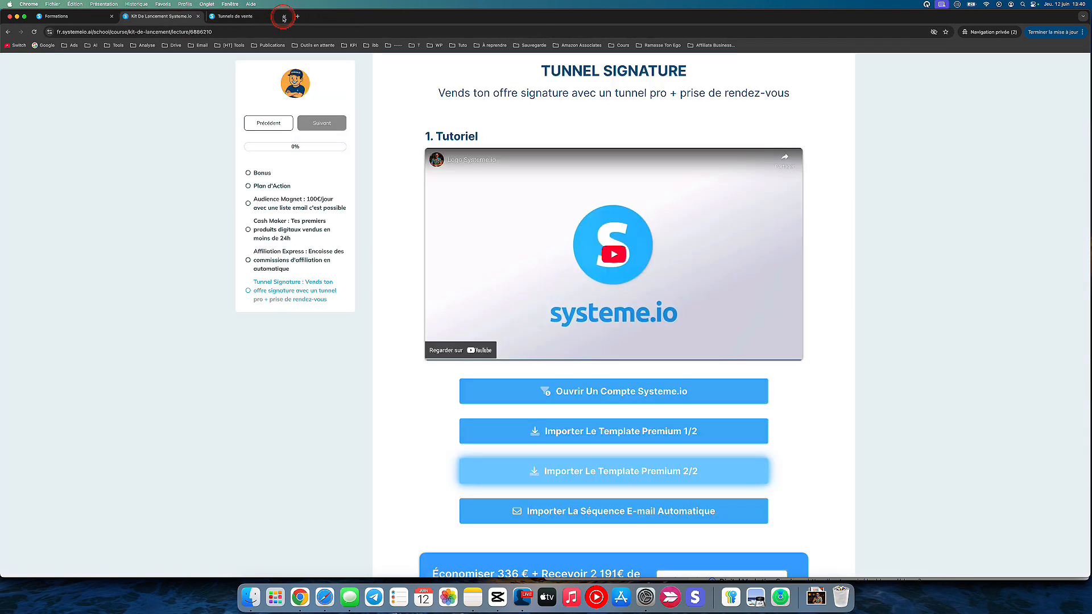
pyautogui.click(544, 511)
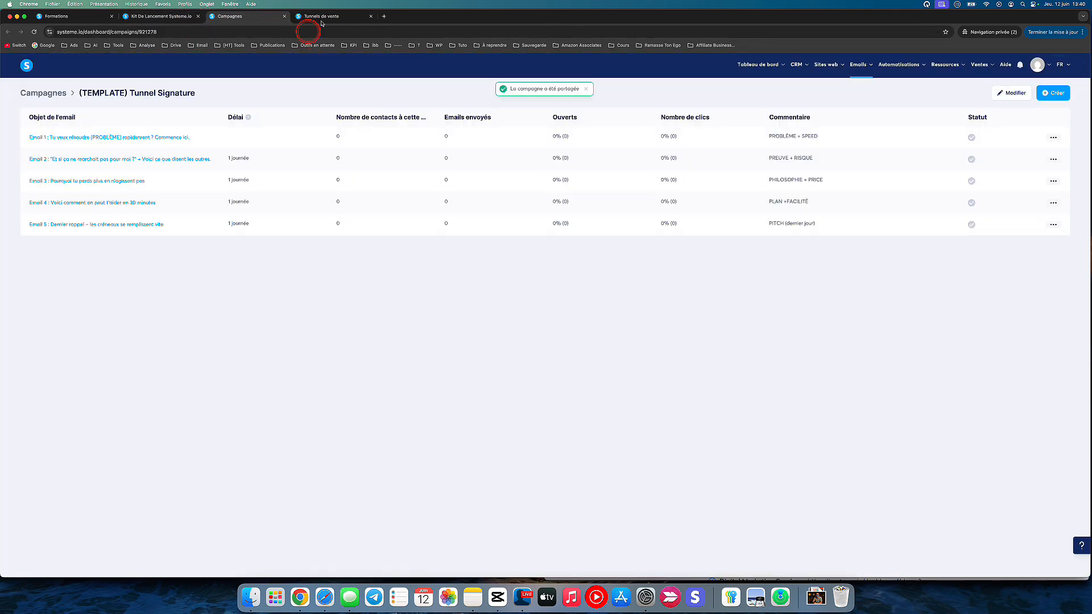
# - Review the name, domain and currency in the settings of Tunnel Vente Signature [Template Clients] and save them
pyautogui.click(326, 15)
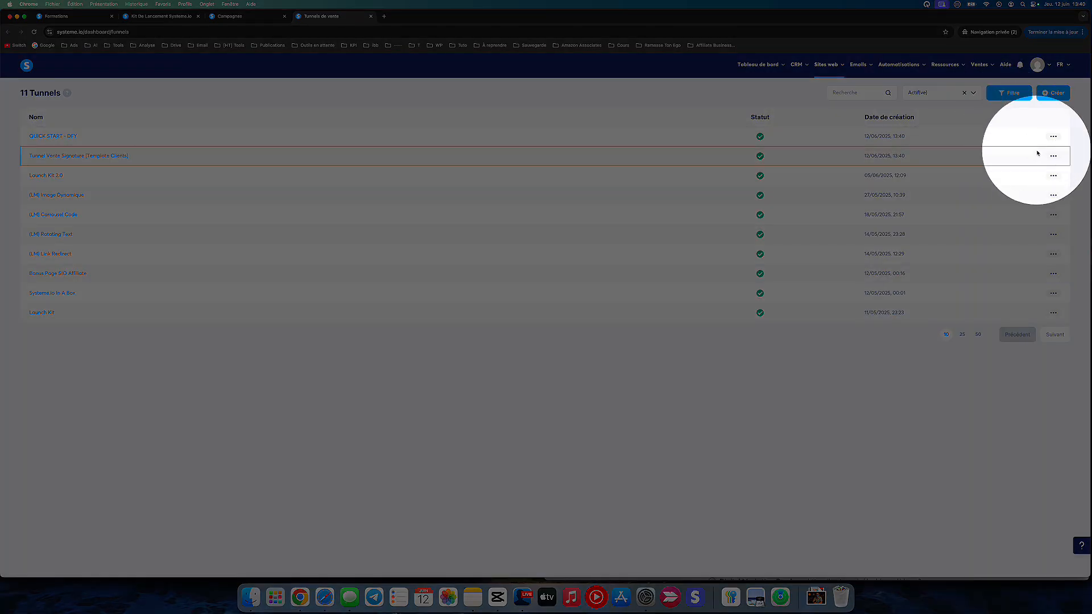
pyautogui.click(1052, 156)
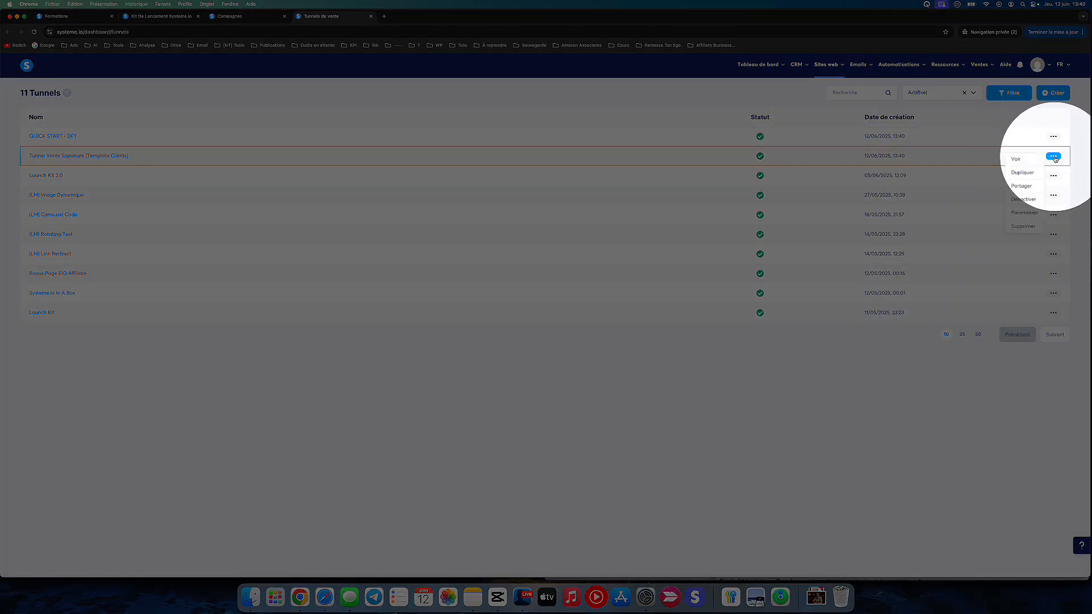
pyautogui.click(1022, 214)
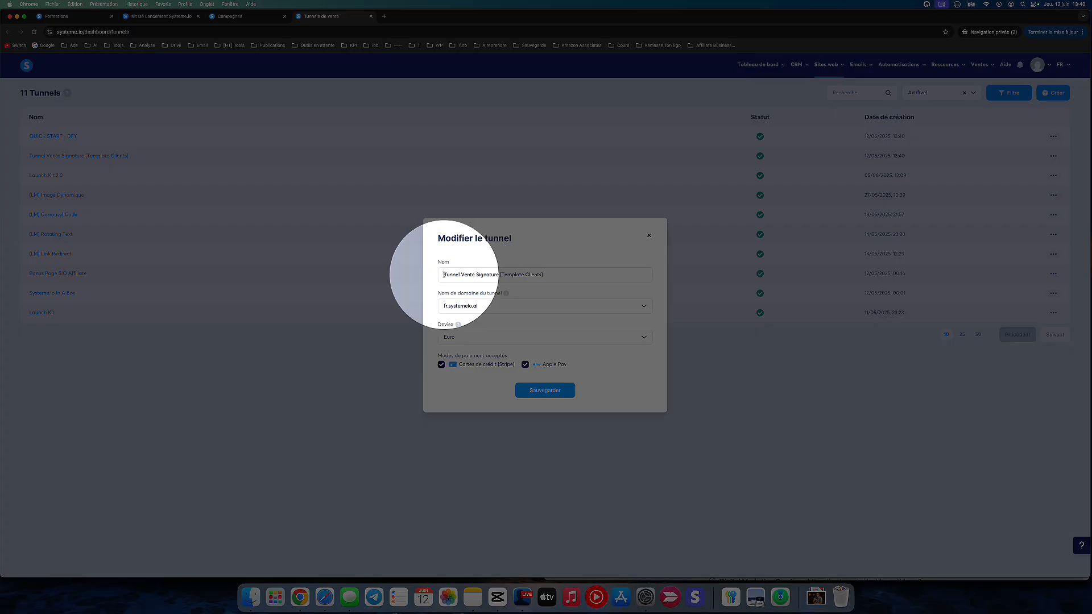
pyautogui.click(455, 338)
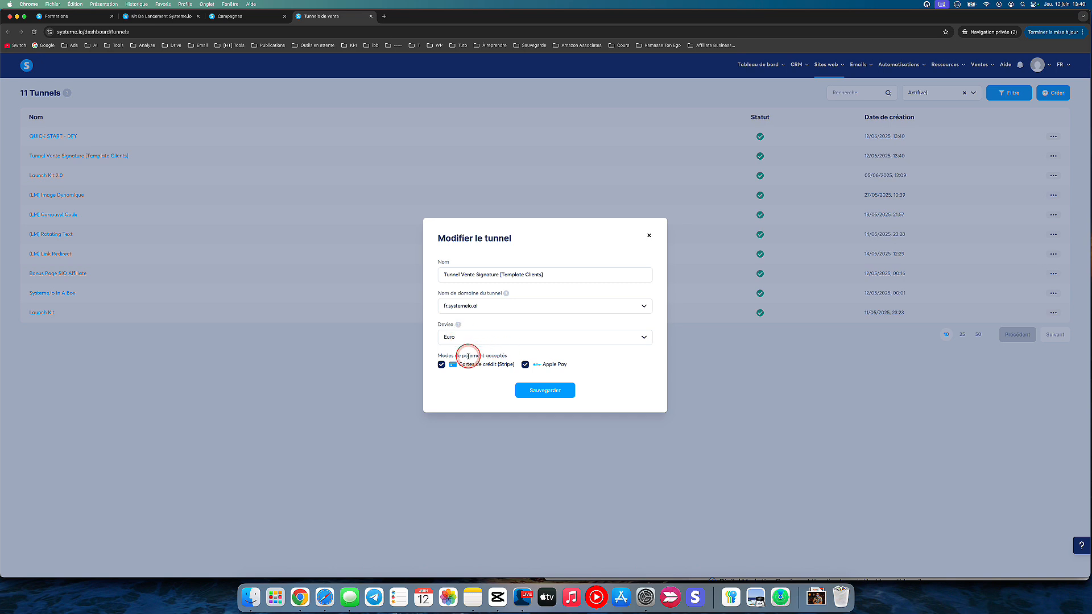
pyautogui.click(546, 390)
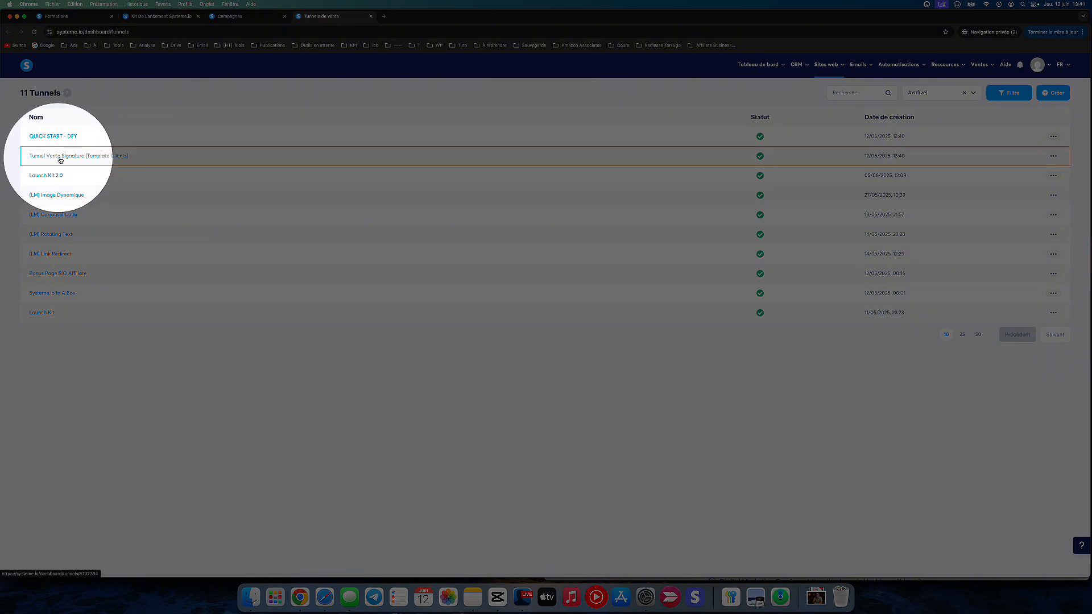
# - Check the e-mails of the imported (TEMPLATE) Tunnel Signature campaign and return to the funnel list
pyautogui.click(91, 156)
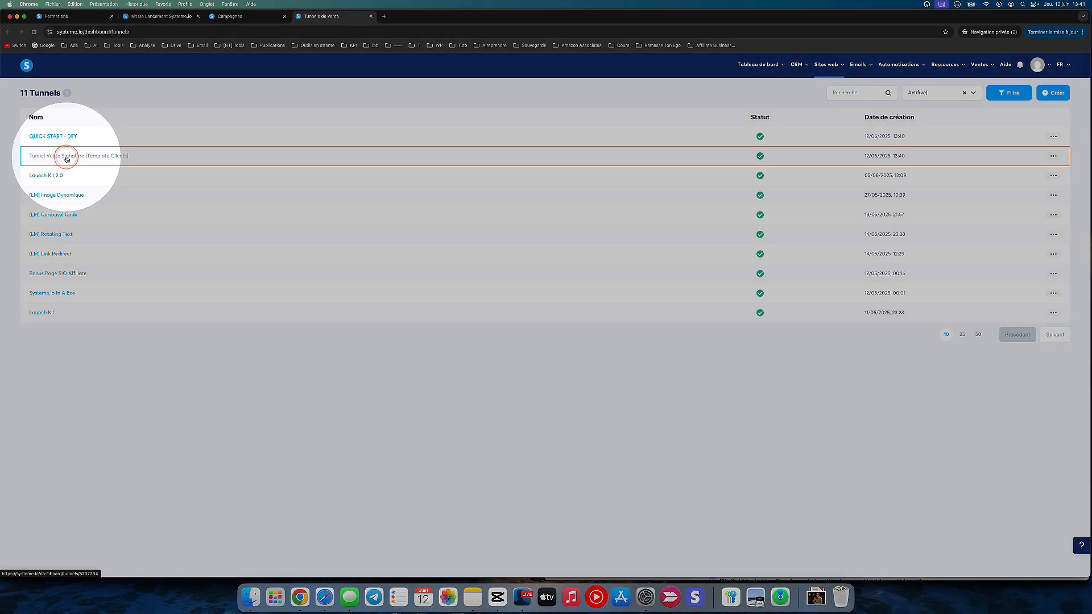
pyautogui.click(66, 159)
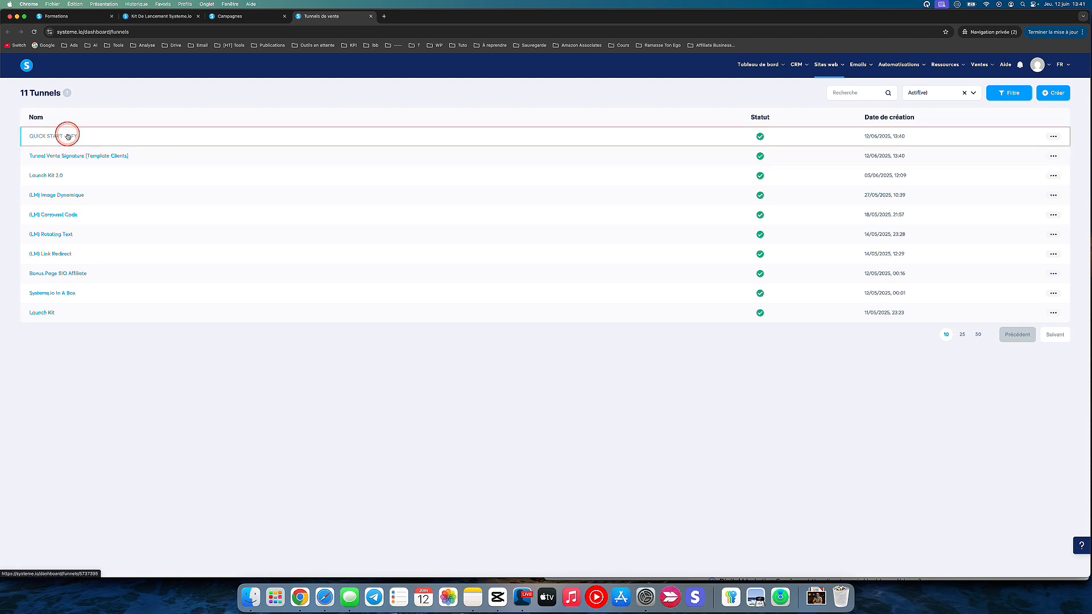
pyautogui.click(218, 17)
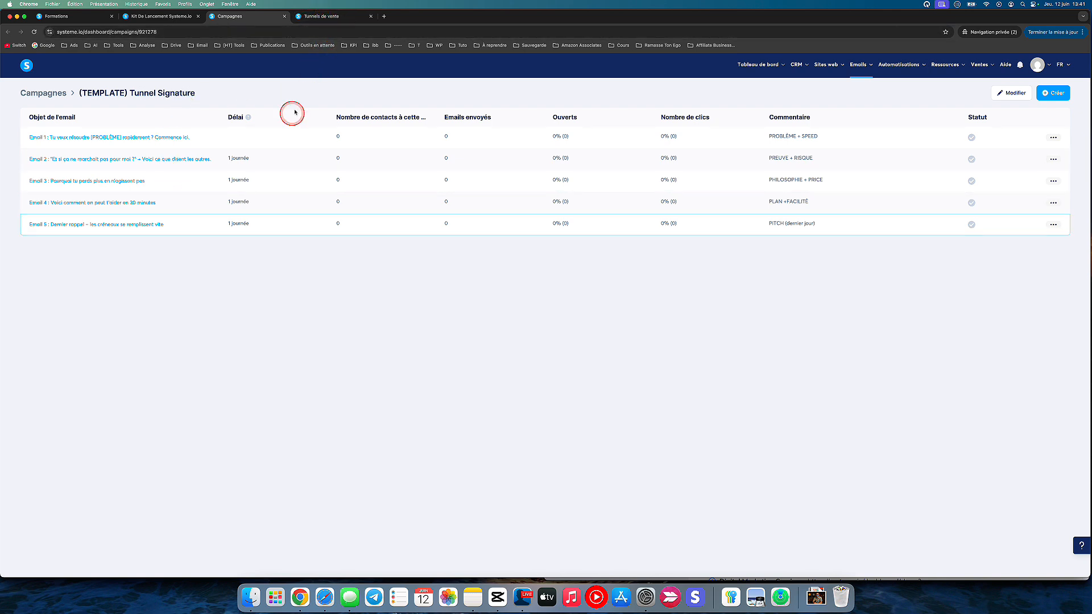
pyautogui.click(341, 16)
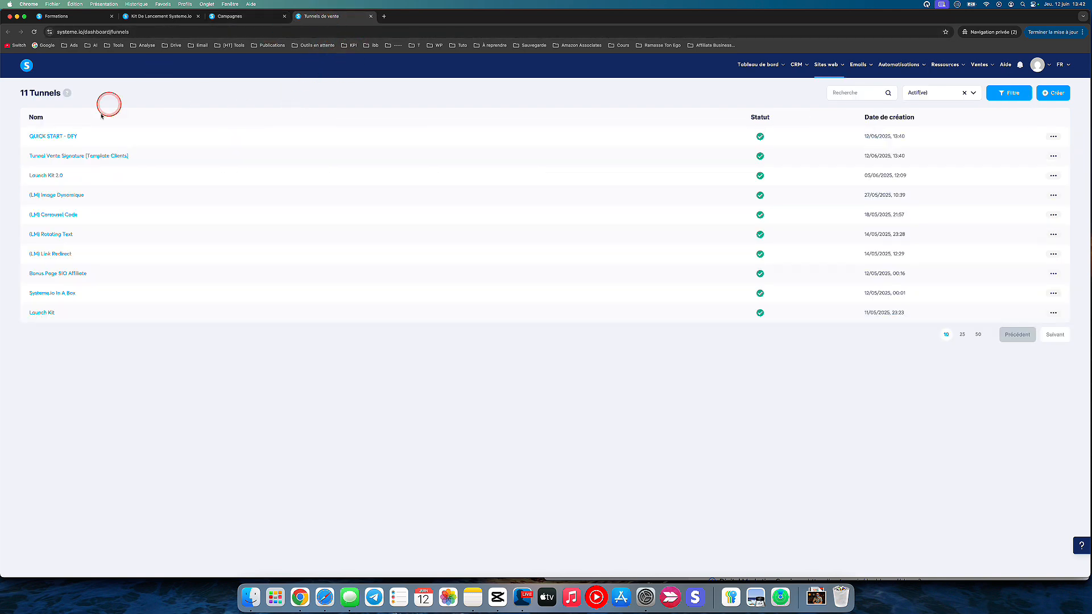
pyautogui.hotkey('ctrl', 's')
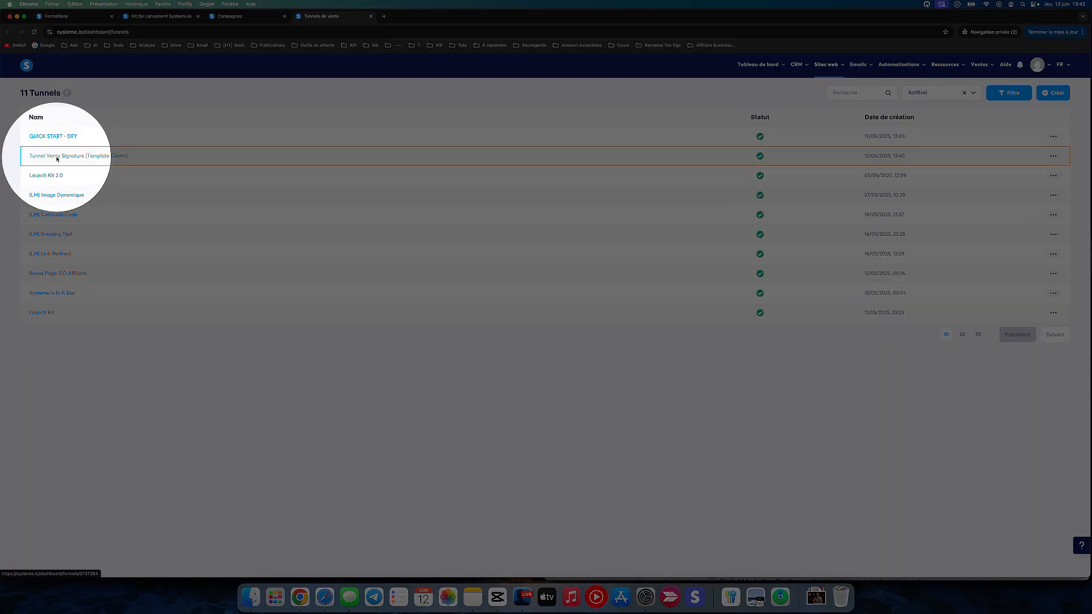
# - Open Tunnel Vente Signature [Template Clients] and review its page steps, including Webinar and Formulaire de Candidature
pyautogui.click(56, 157)
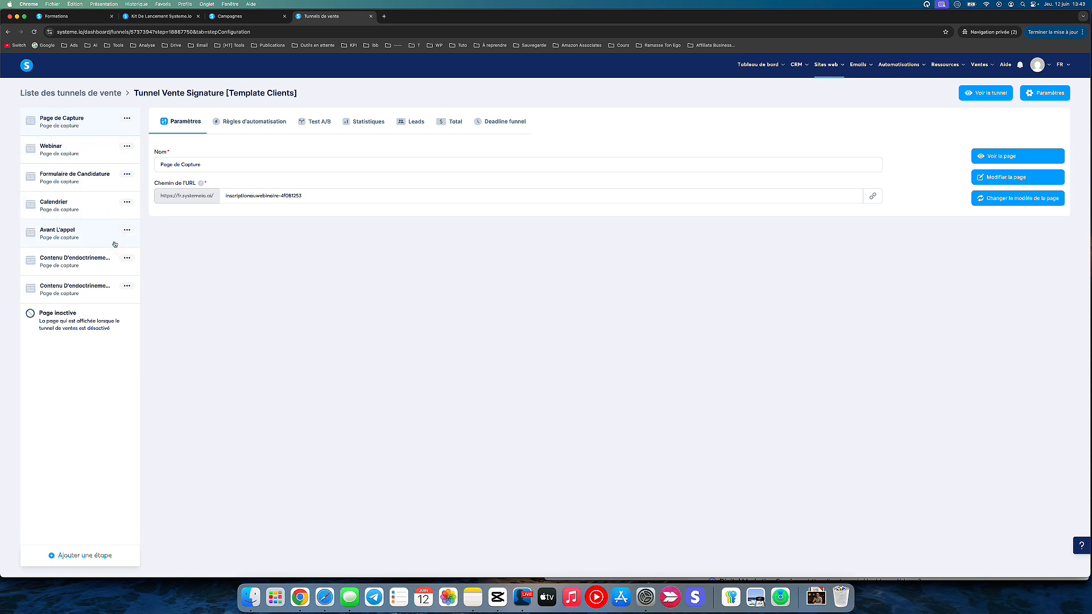
pyautogui.hotkey('ctrl', 'l')
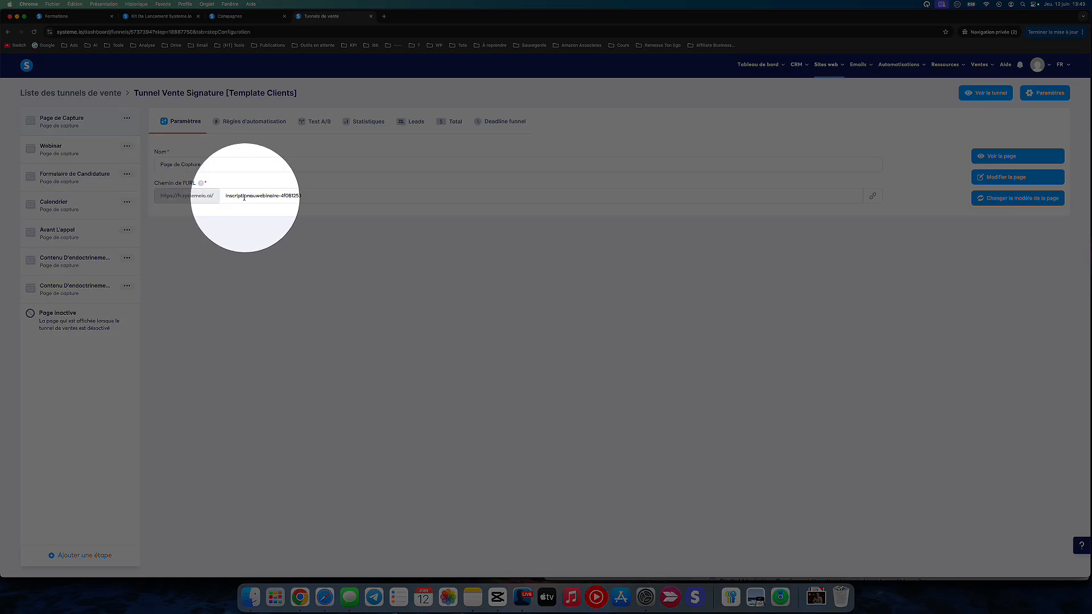
pyautogui.hotkey('ctrl', 'l')
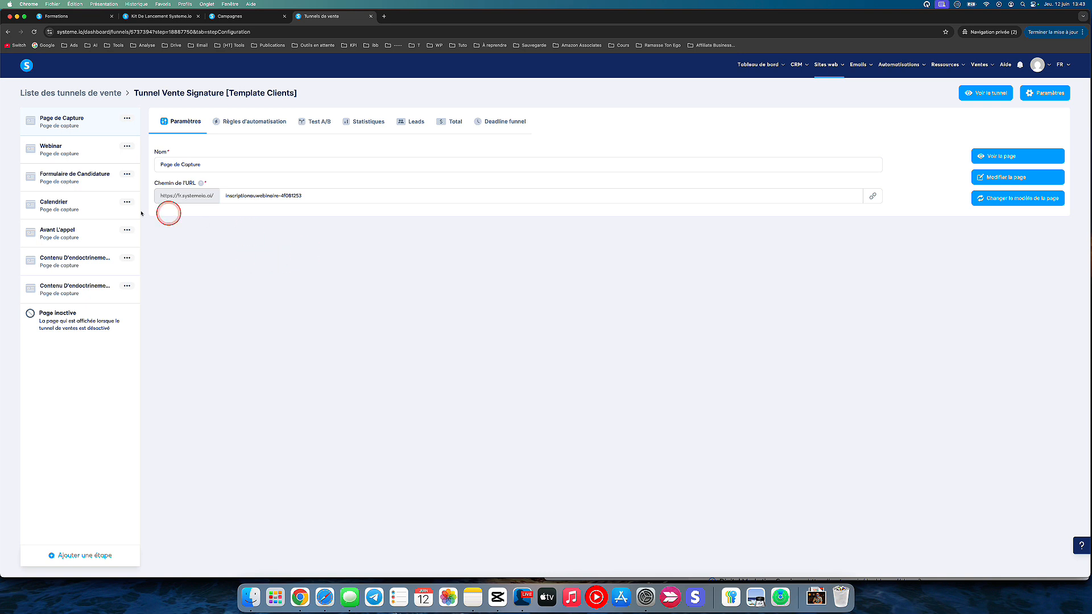
pyautogui.click(74, 150)
pyautogui.click(81, 174)
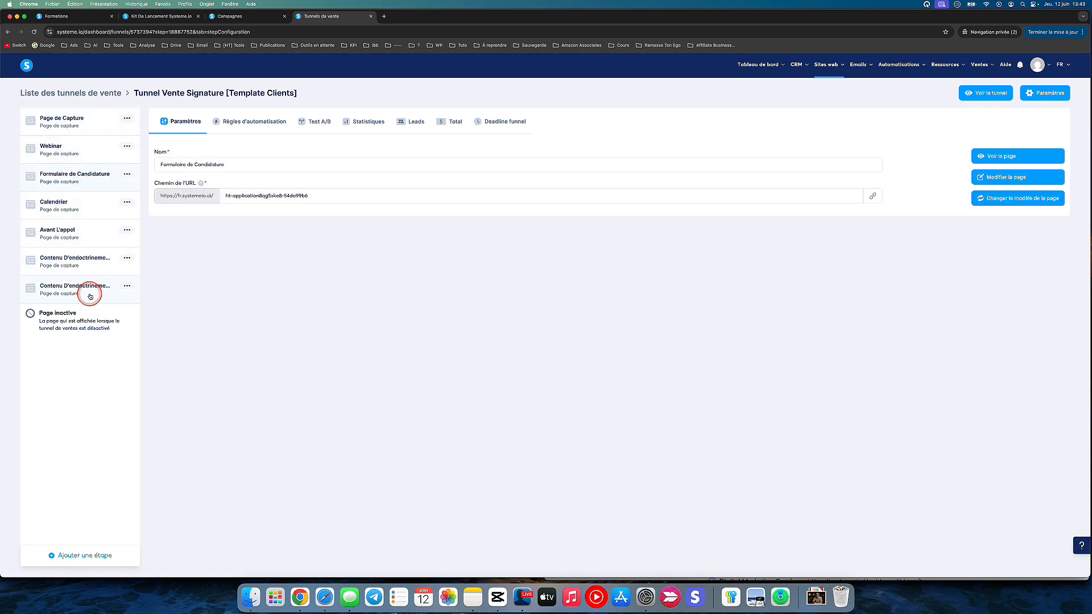
# - Open the Page de Capture step of the funnel in the page editor
pyautogui.click(69, 120)
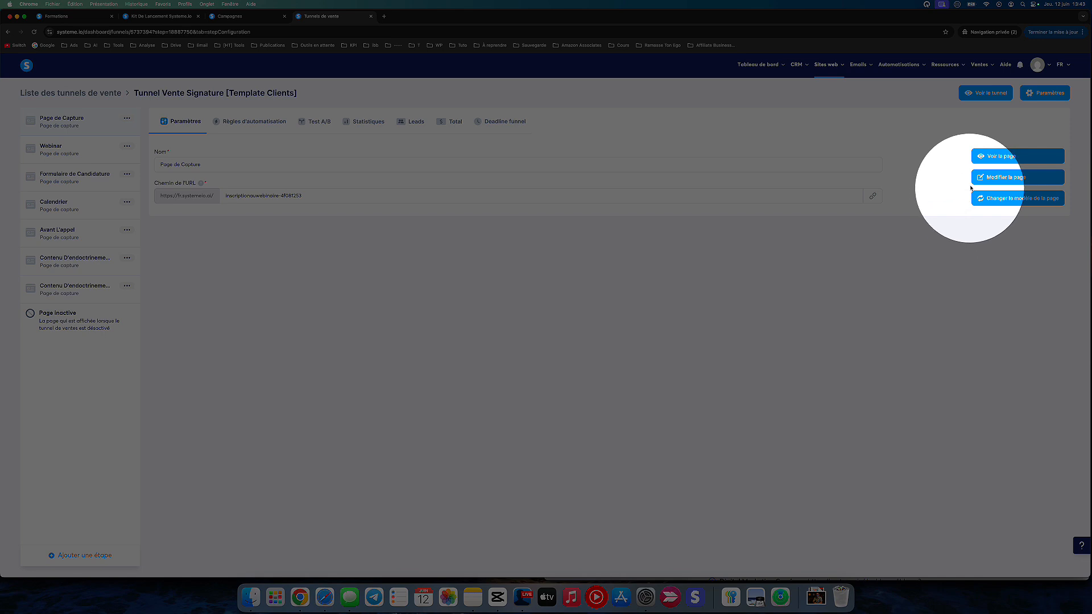
pyautogui.click(990, 176)
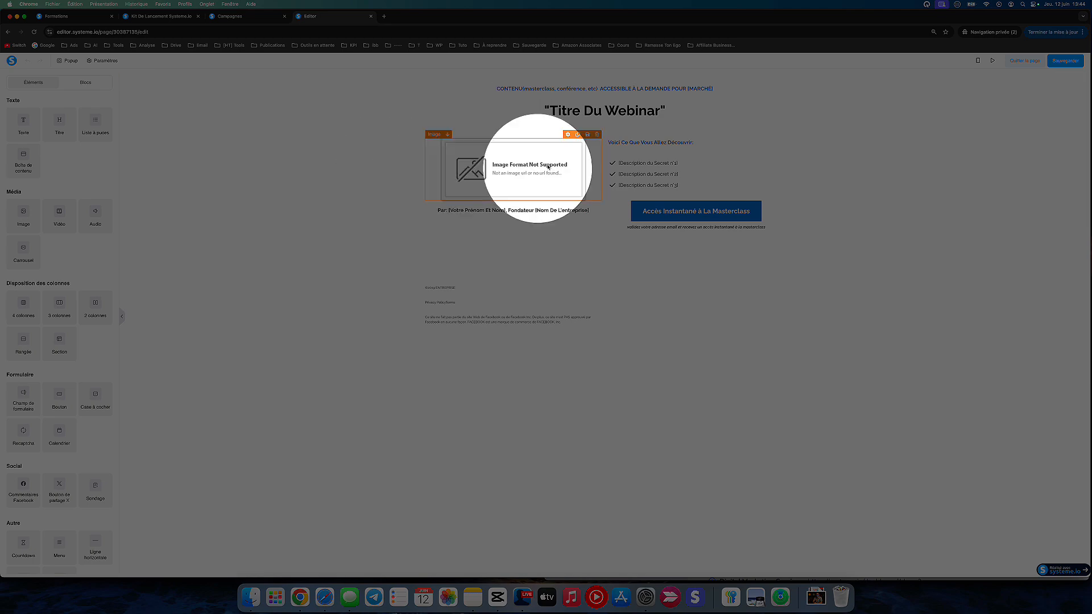
pyautogui.click(577, 238)
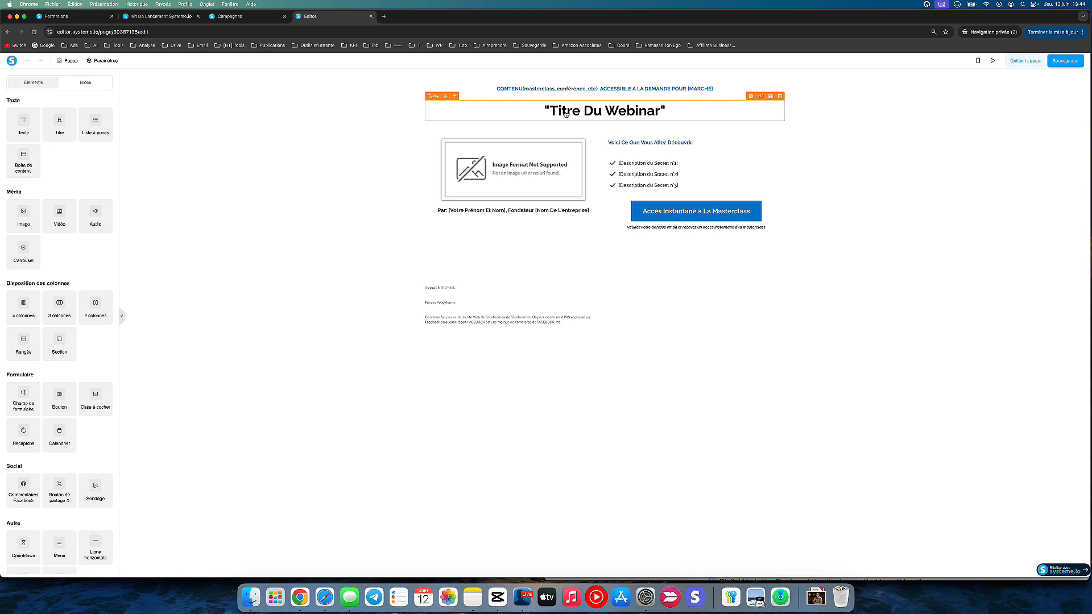
pyautogui.click(505, 174)
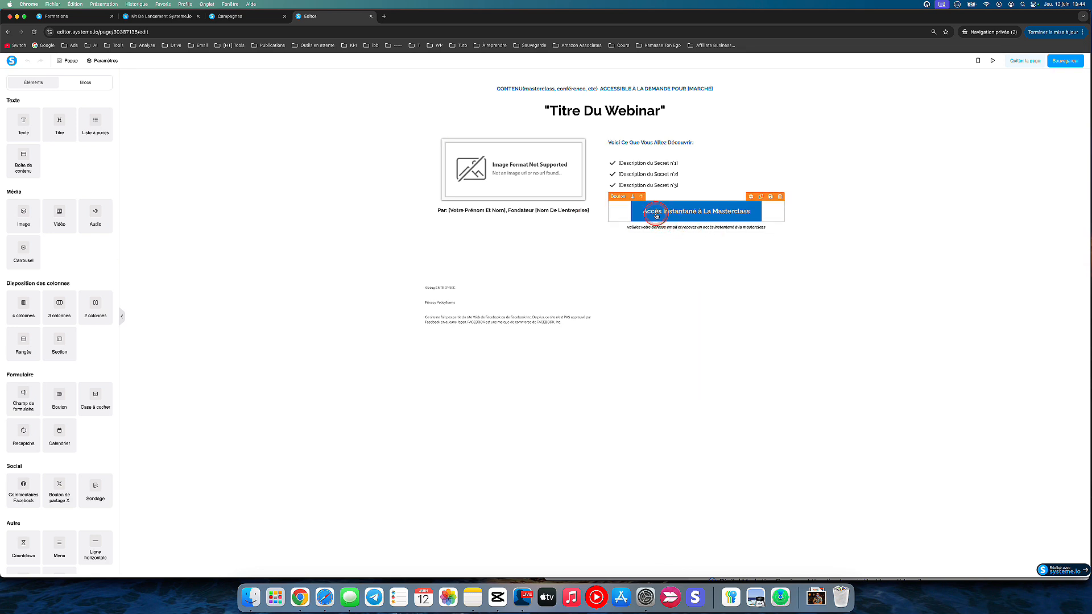
# - Inspect the settings of the "Accès Instantané à La Masterclass" button and look through the available page elements
pyautogui.click(709, 213)
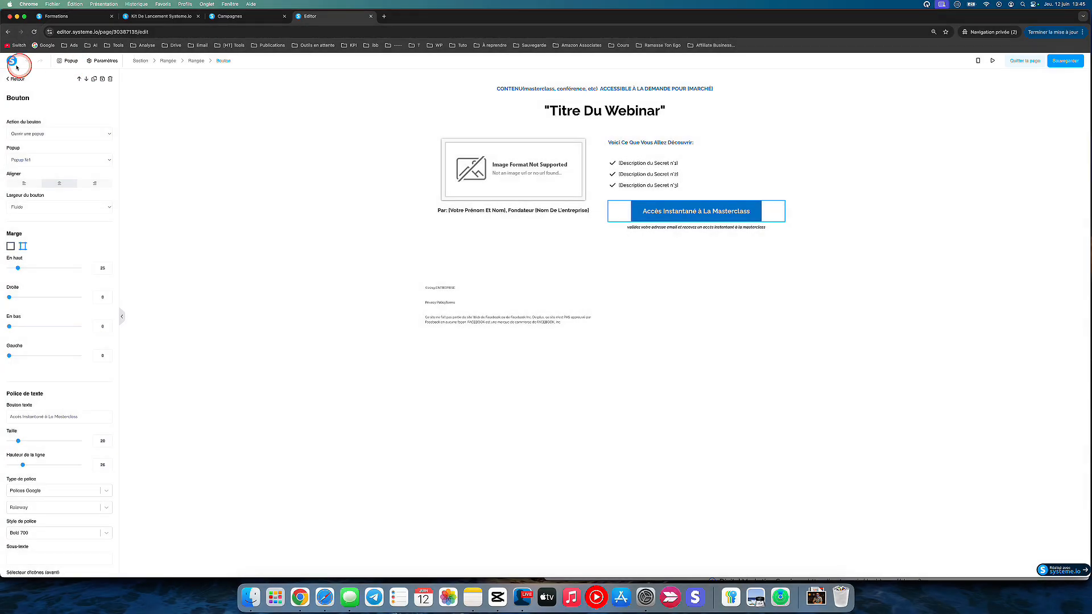
pyautogui.click(334, 129)
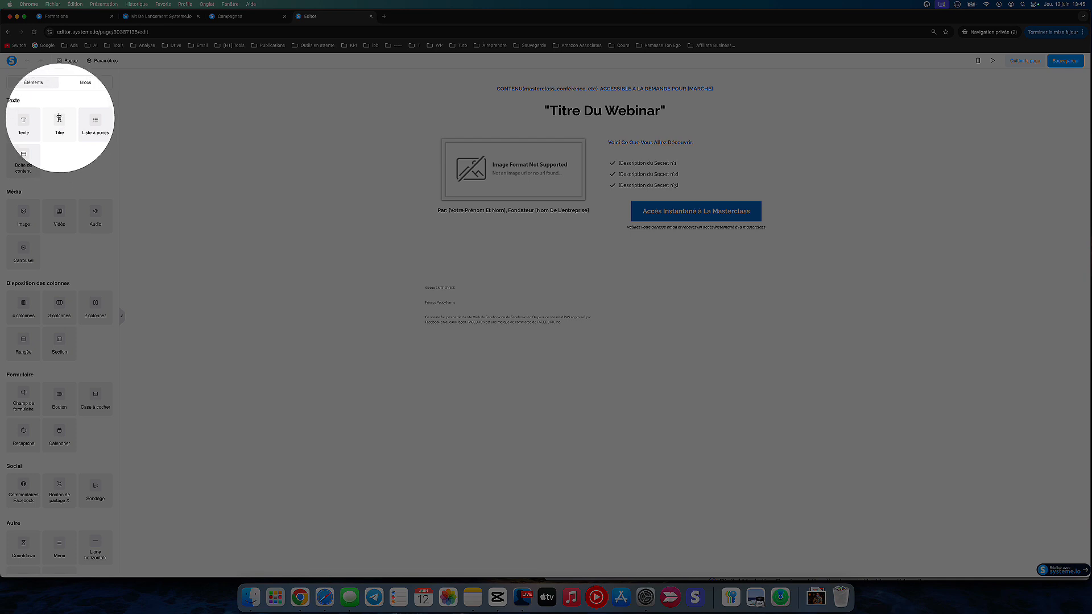
pyautogui.click(37, 109)
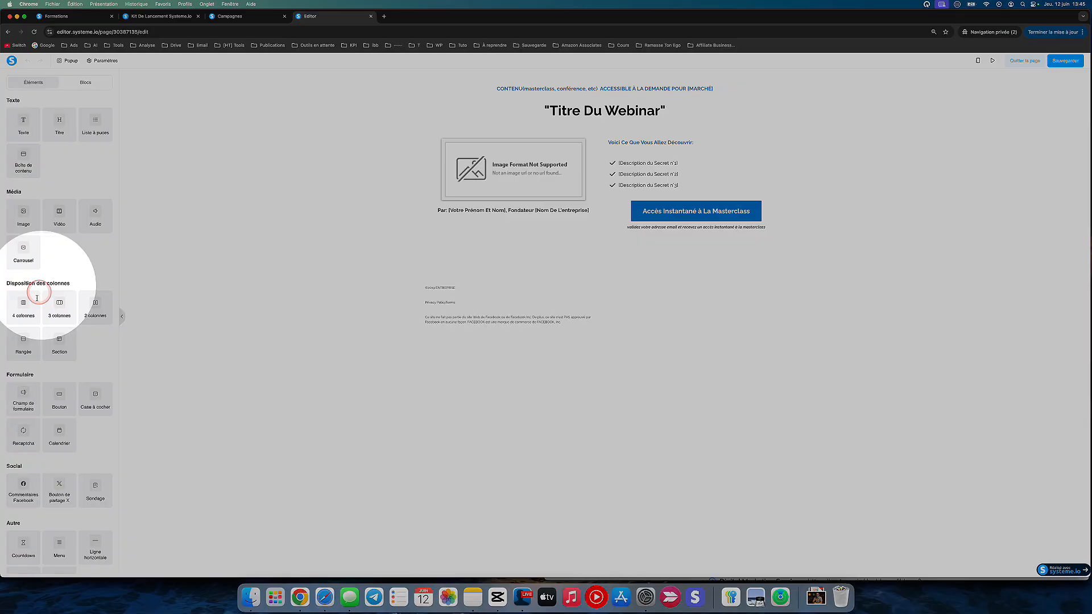
pyautogui.scroll(-2, 49, 398)
pyautogui.scroll(2, 54, 495)
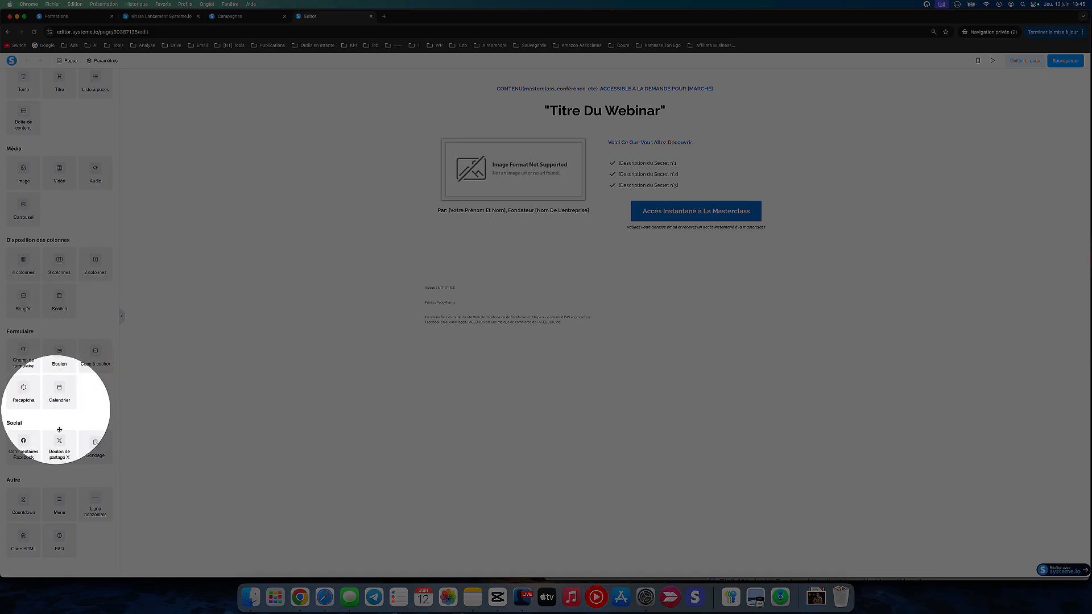
# - Insert a content box below the "Titre Du Webinar" heading and set its header title size to 13
pyautogui.moveTo(23, 162); pyautogui.dragTo(462, 121)
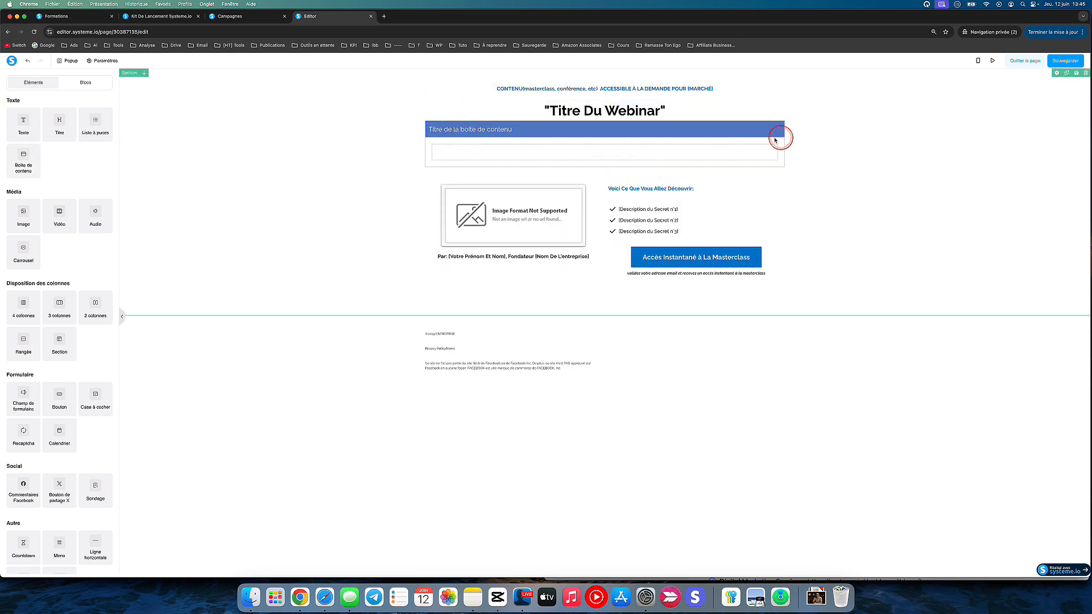
pyautogui.click(768, 135)
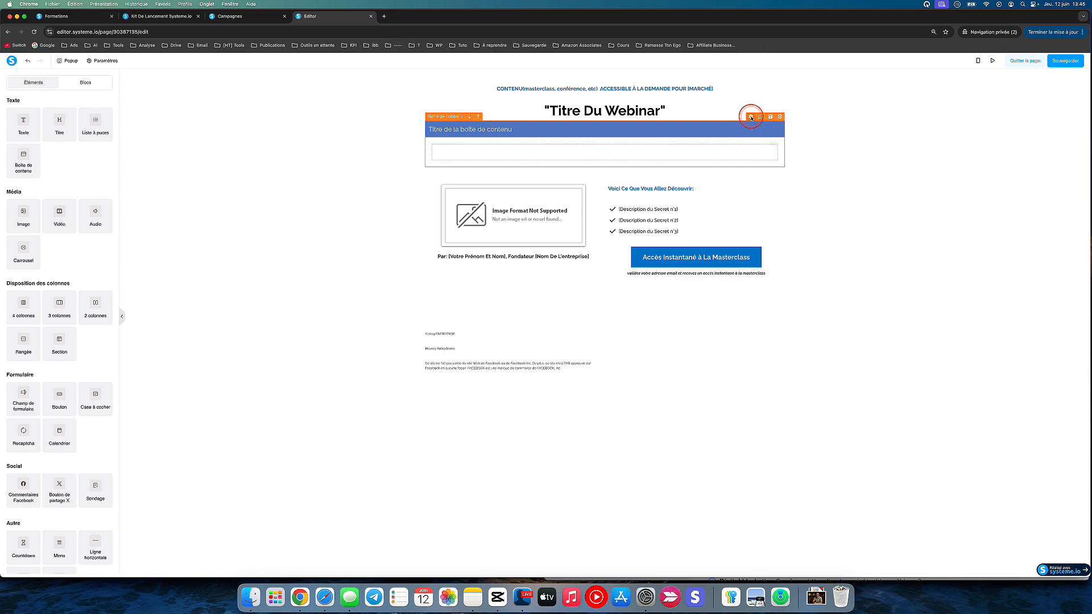
pyautogui.click(751, 117)
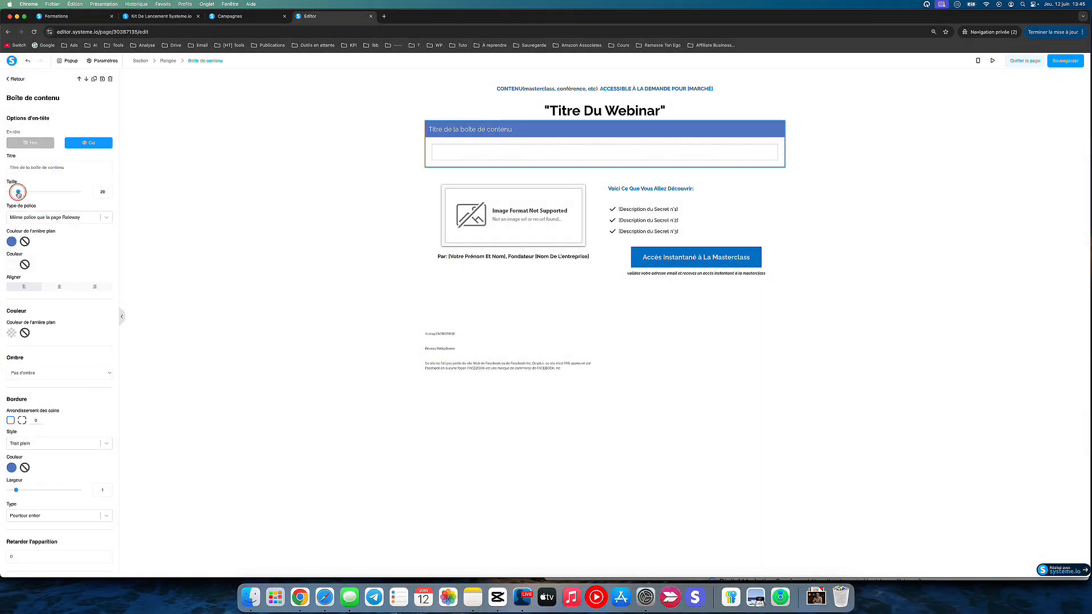
pyautogui.moveTo(18, 191)
pyautogui.mouseDown()
pyautogui.moveTo(28, 193)
pyautogui.moveTo(13, 192)
pyautogui.mouseUp()
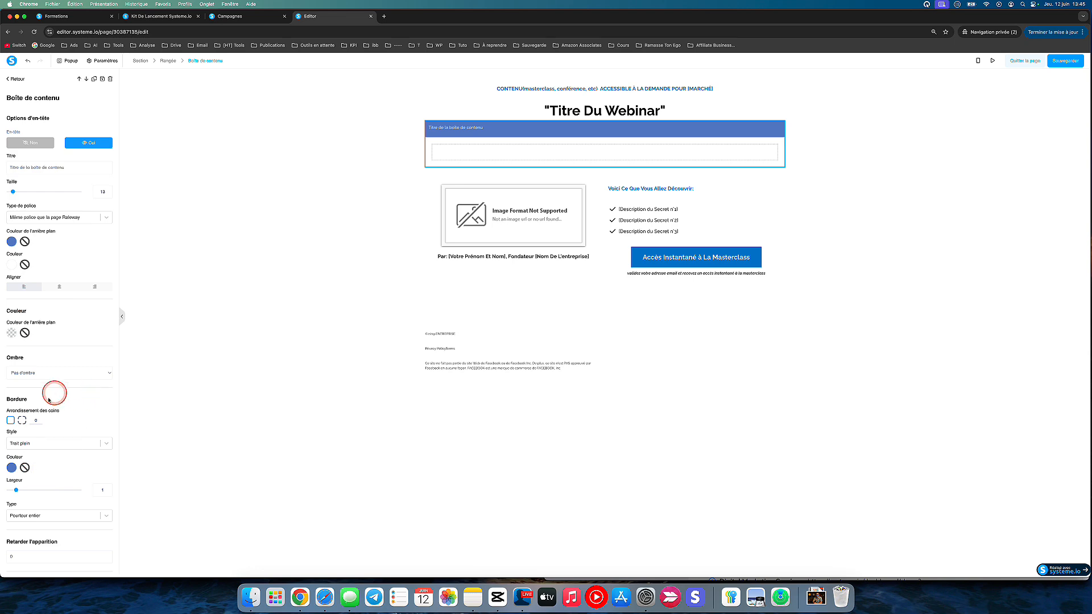
pyautogui.click(731, 125)
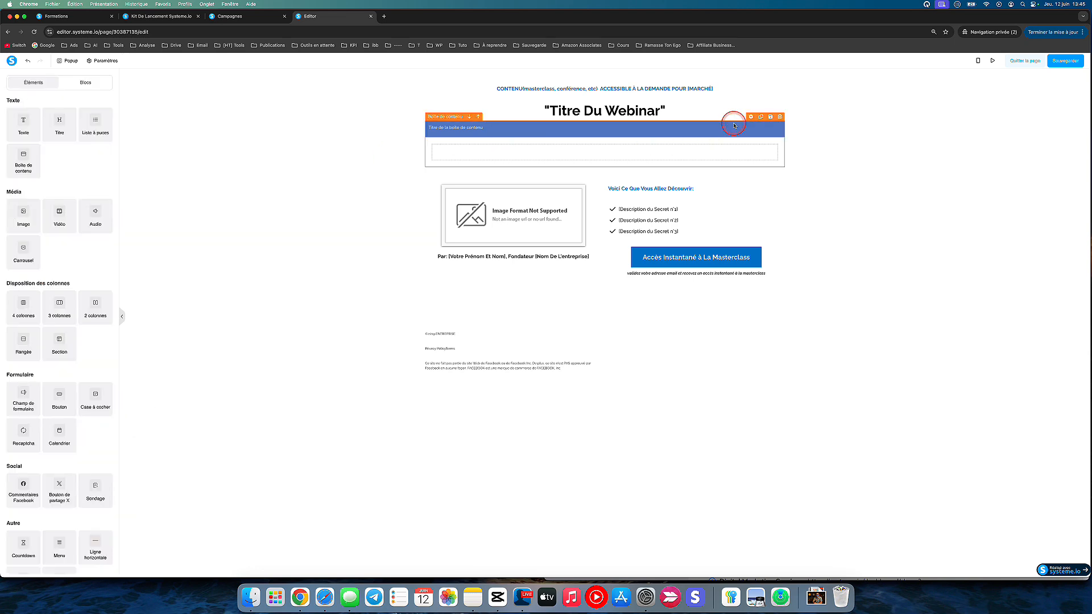
# - Duplicate the content box below the "Titre Du Webinar" heading and view the options for saving the copy as a block
pyautogui.click(762, 117)
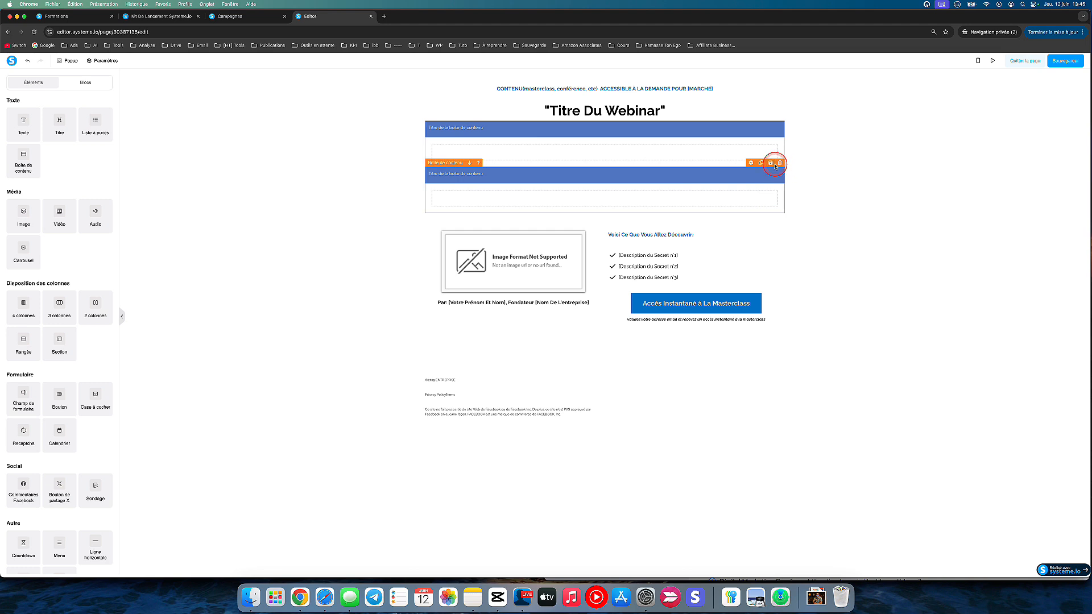
pyautogui.click(770, 164)
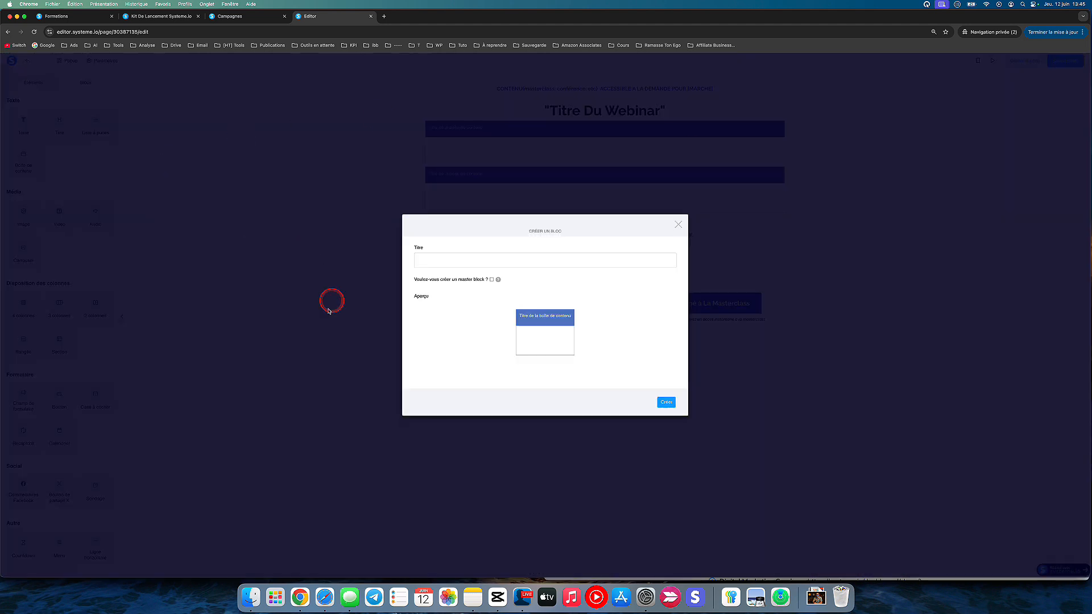
pyautogui.click(677, 226)
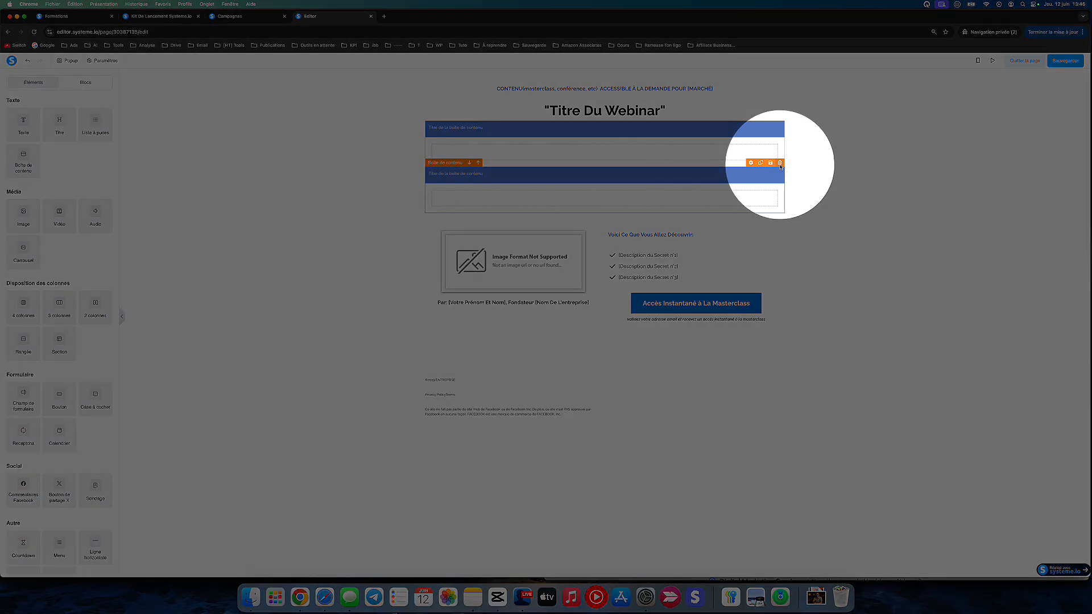
# - Delete both content boxes below the "Titre Du Webinar" heading
pyautogui.click(780, 164)
pyautogui.click(603, 76)
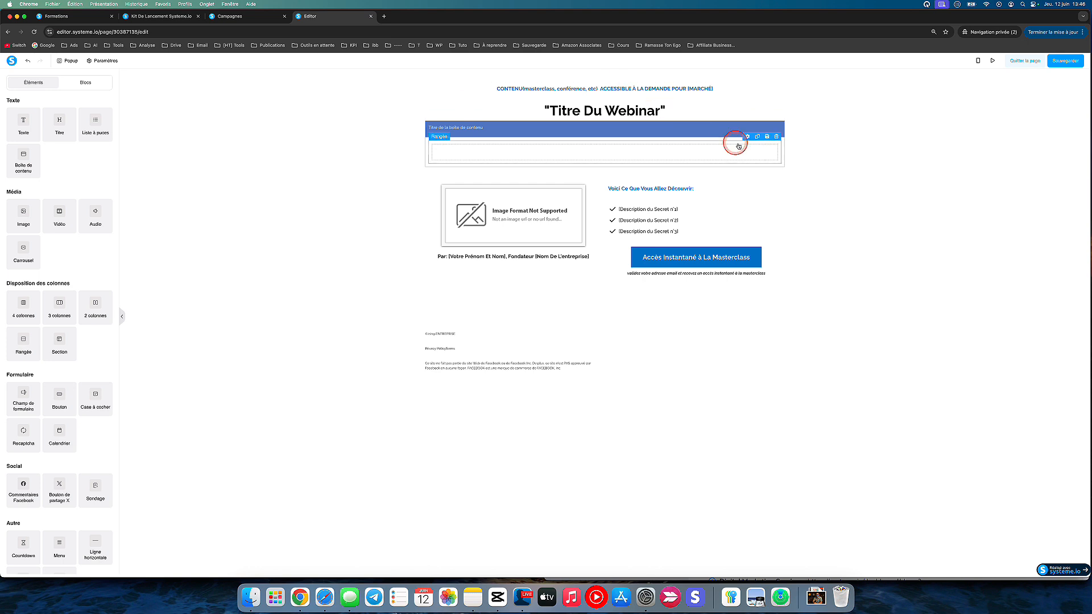
pyautogui.click(780, 117)
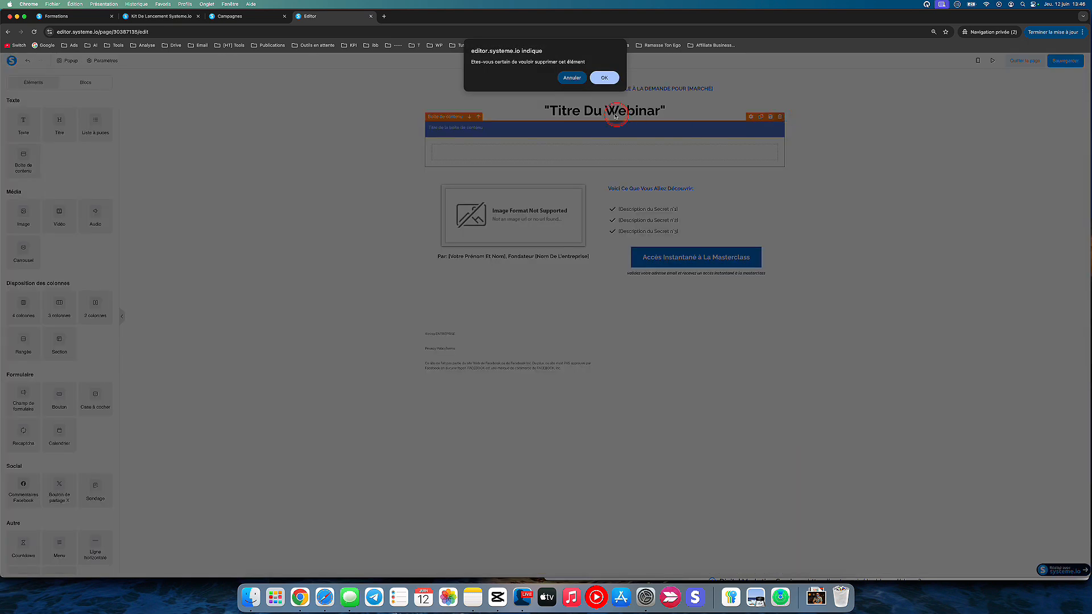
pyautogui.click(603, 78)
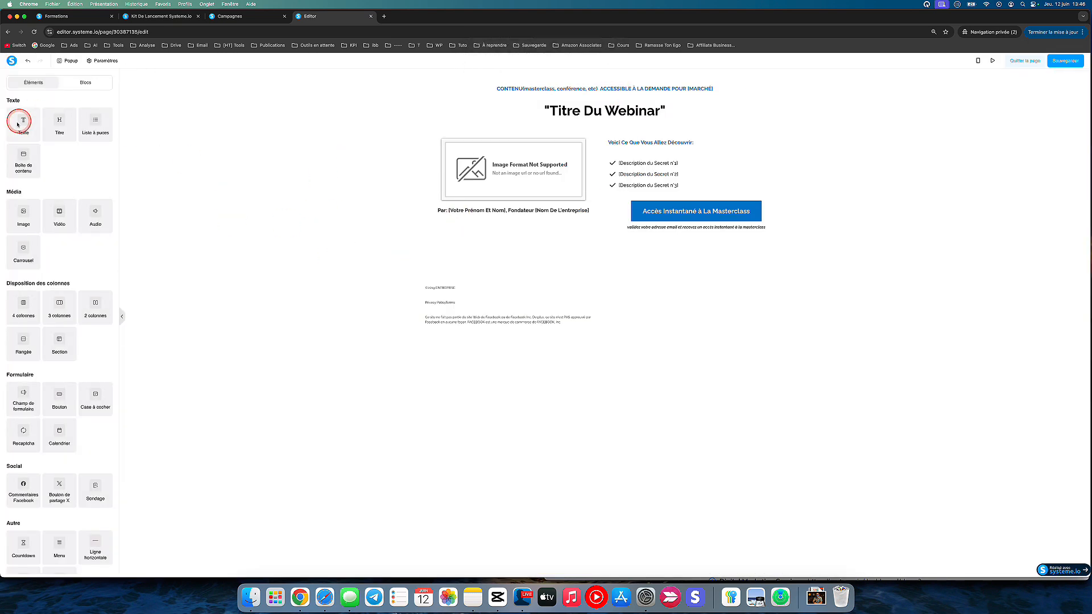
# - Insert an image element at the end of the page without choosing a file, and delete its row
pyautogui.click(27, 213)
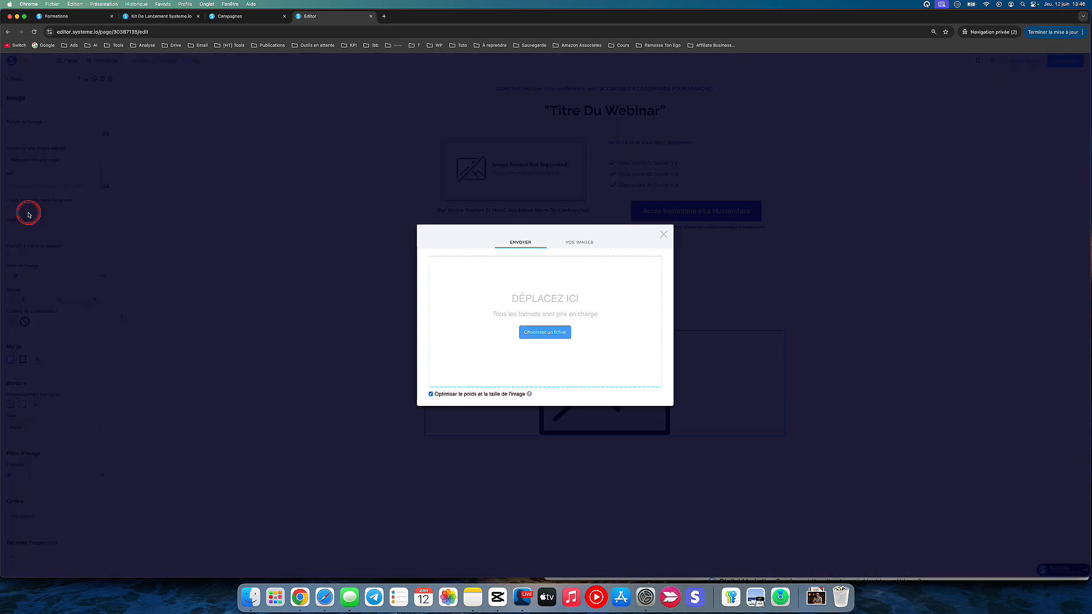
pyautogui.click(659, 234)
pyautogui.click(259, 215)
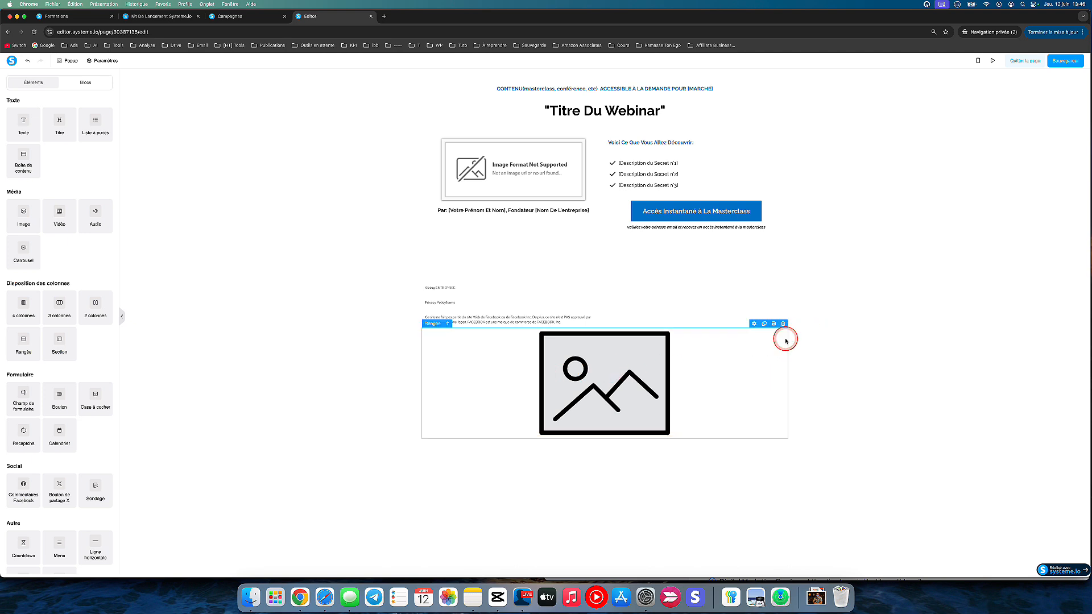
pyautogui.click(783, 324)
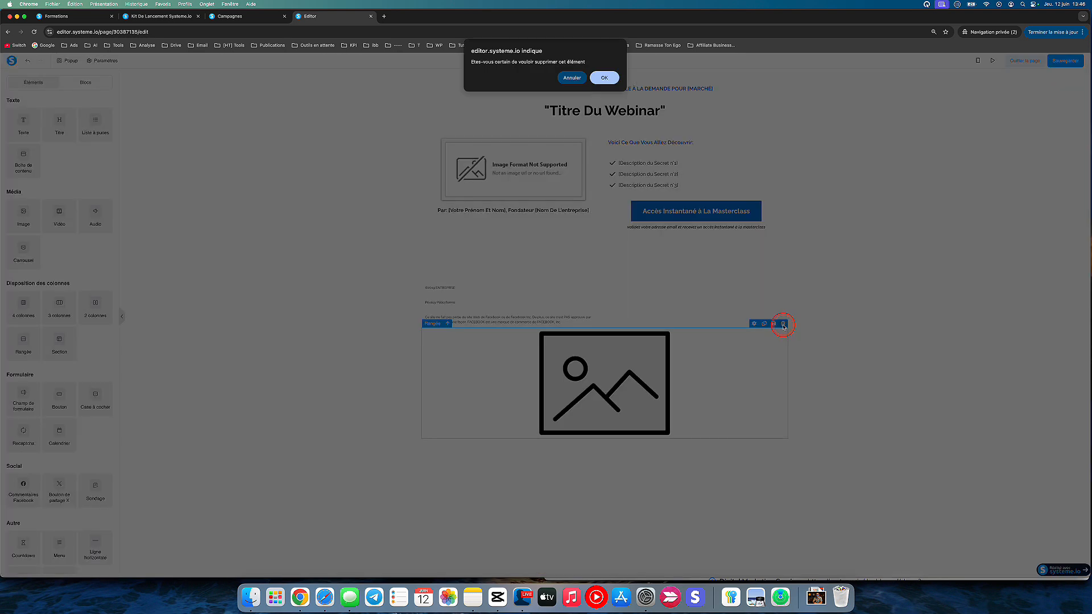
pyautogui.click(604, 77)
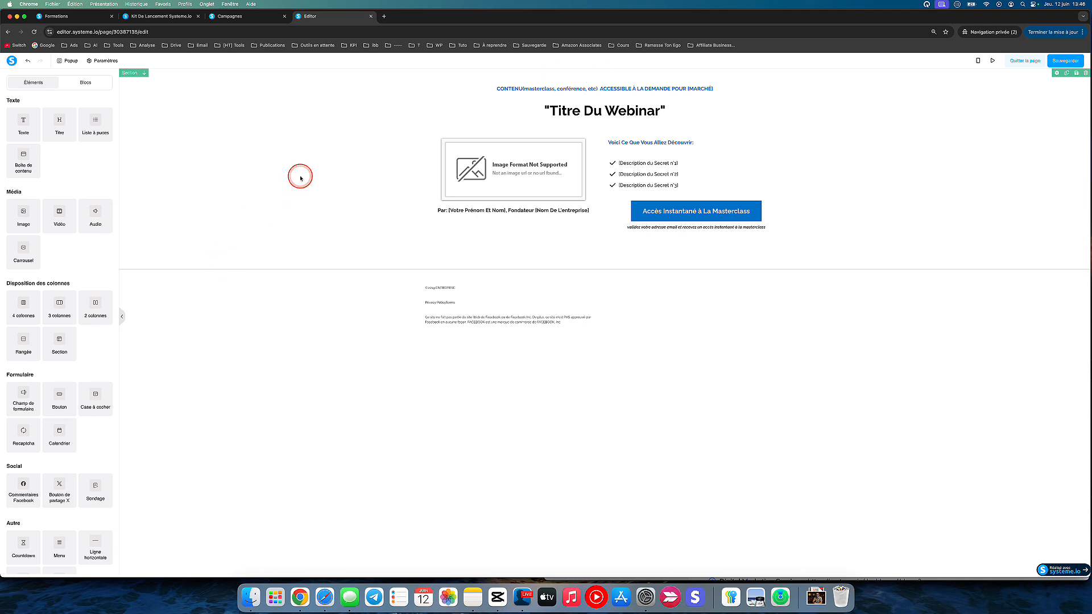
# - Rewrite the line above the main heading as "Masterclass ACCESSIBLE À LA DEMANDE POUR LES COACHES DE TENNIS"
pyautogui.click(527, 90)
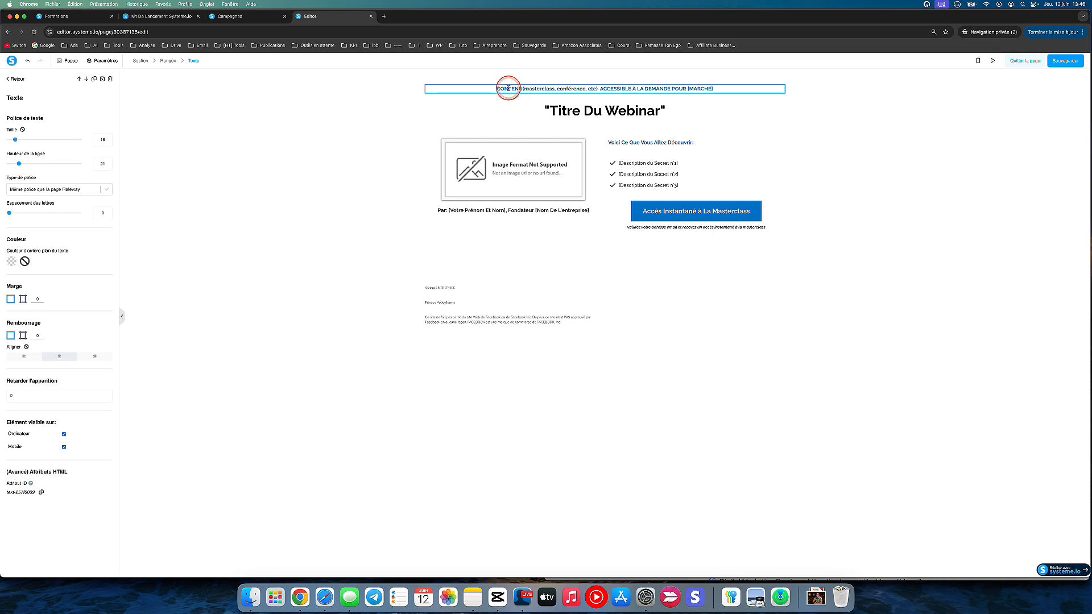
pyautogui.click(726, 90)
pyautogui.press('BackSpace')
pyautogui.press('BackSpace')
pyautogui.press('BackSpace')
pyautogui.press('BackSpace')
pyautogui.press('BackSpace')
pyautogui.press('BackSpace')
pyautogui.press('BackSpace')
pyautogui.press('BackSpace')
pyautogui.press('BackSpace')
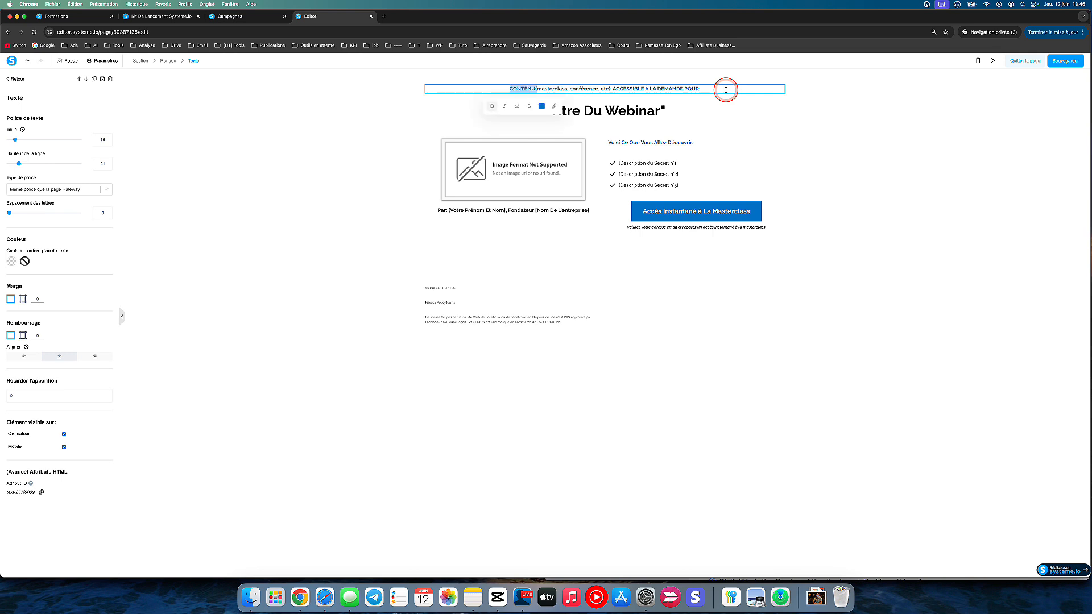
pyautogui.write('Mastercla')
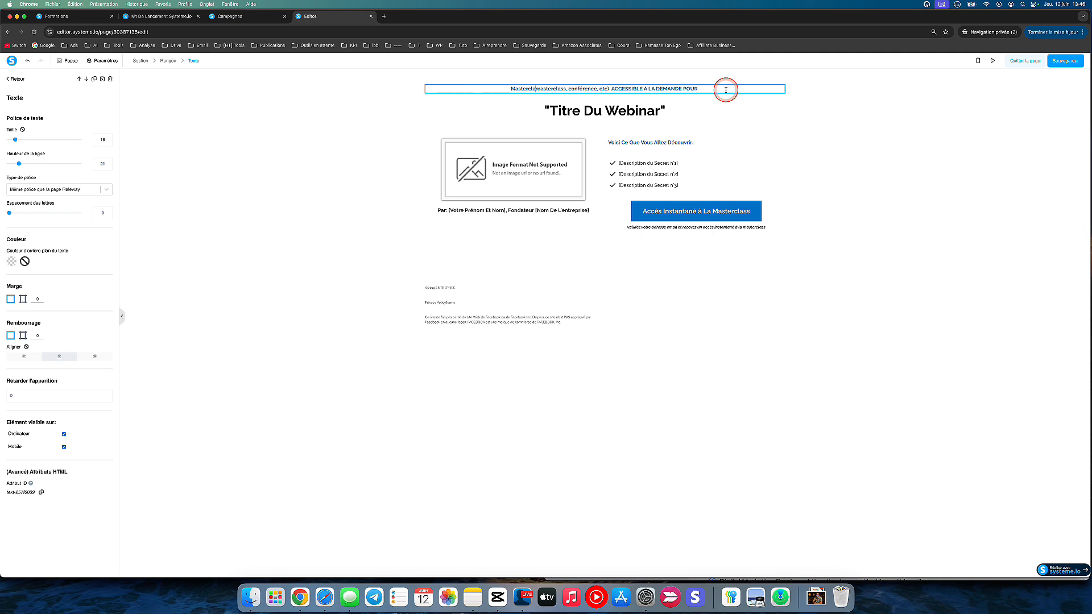
pyautogui.write('ss')
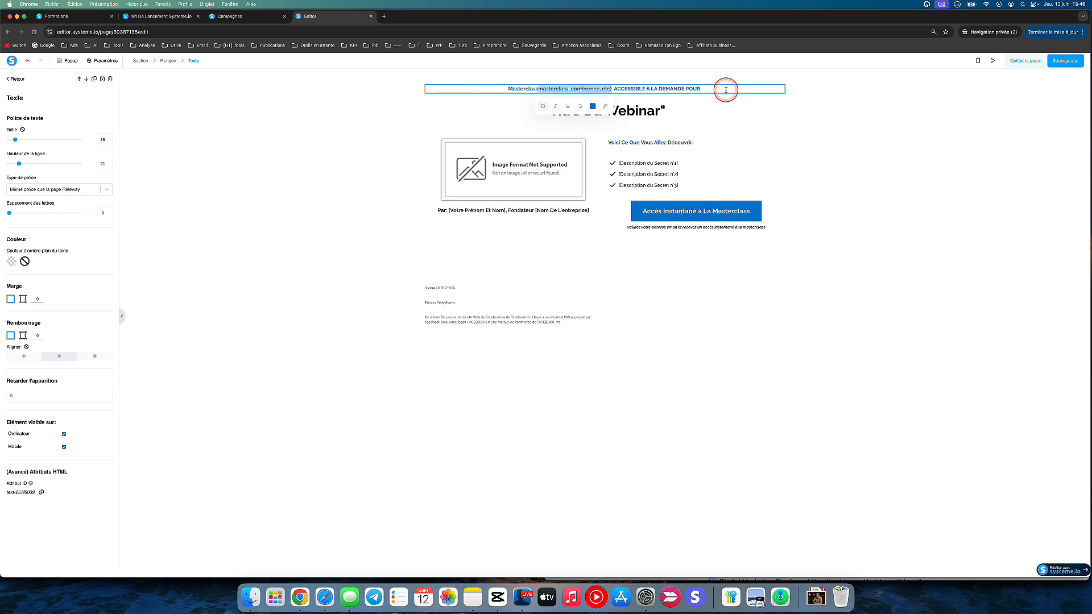
pyautogui.press('BackSpace')
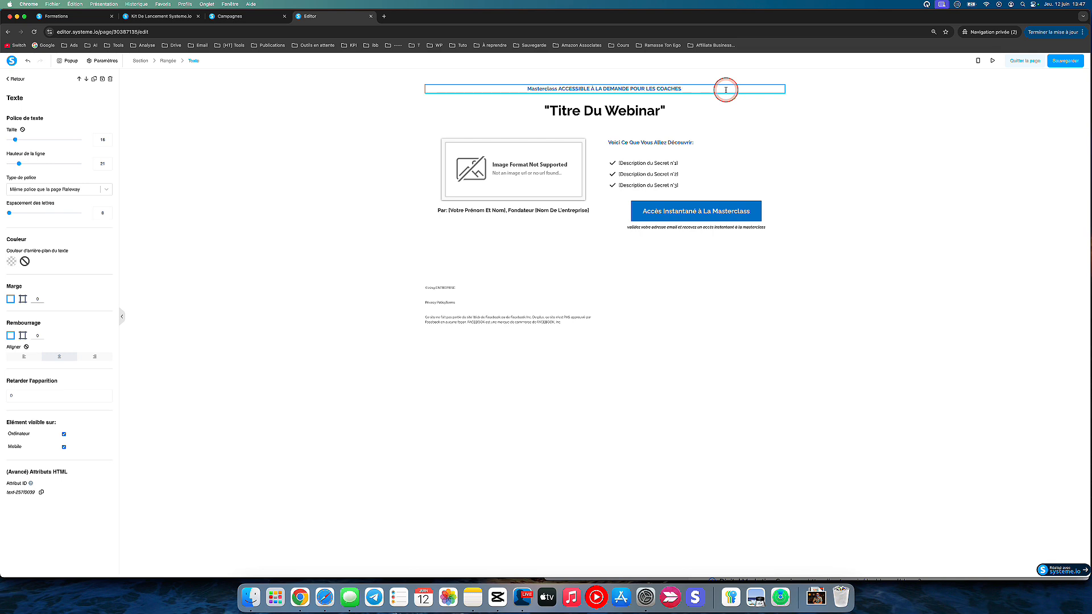
pyautogui.write('DE TENNIS')
pyautogui.click(389, 139)
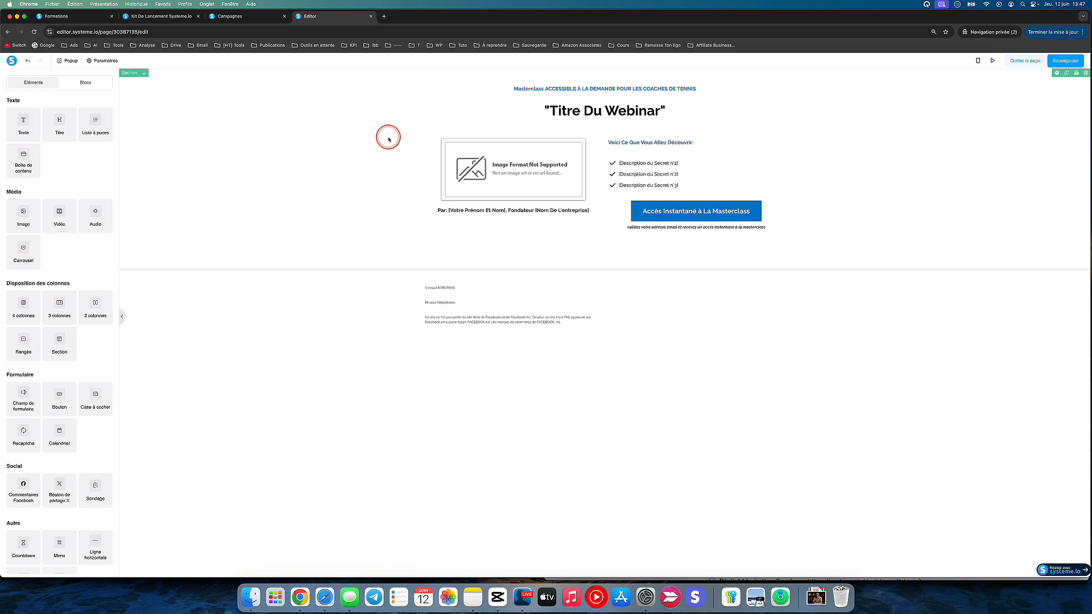
# - Replace "Titre Du Webinar" inside the heading's quotation marks with "Comment Améliorer Votre Revers Et Gagner Tous Vos Matchs"
pyautogui.click(625, 110)
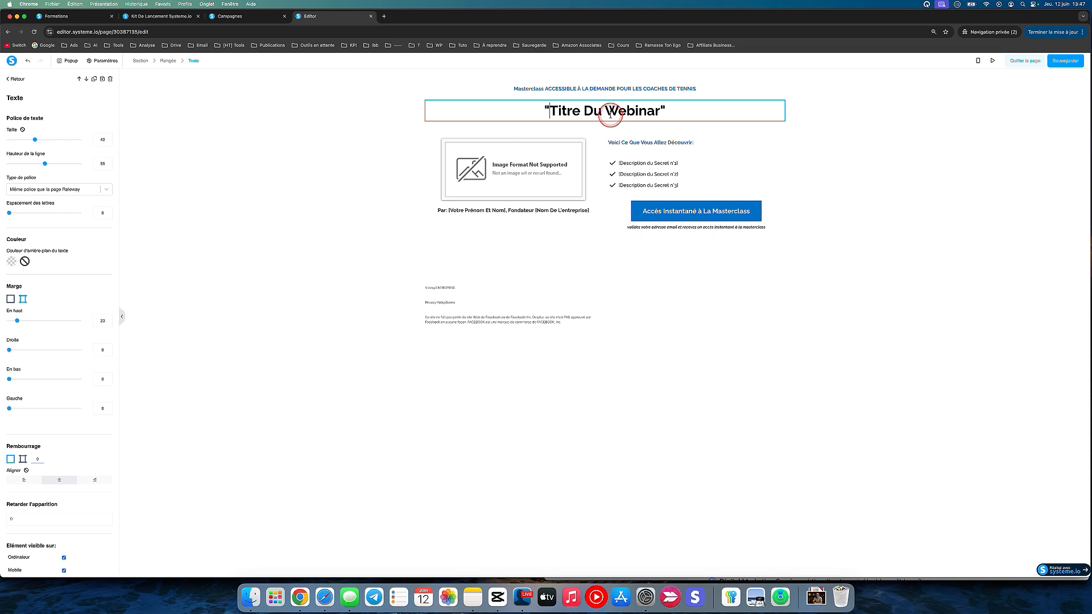
pyautogui.write('COM')
pyautogui.press('BackSpace')
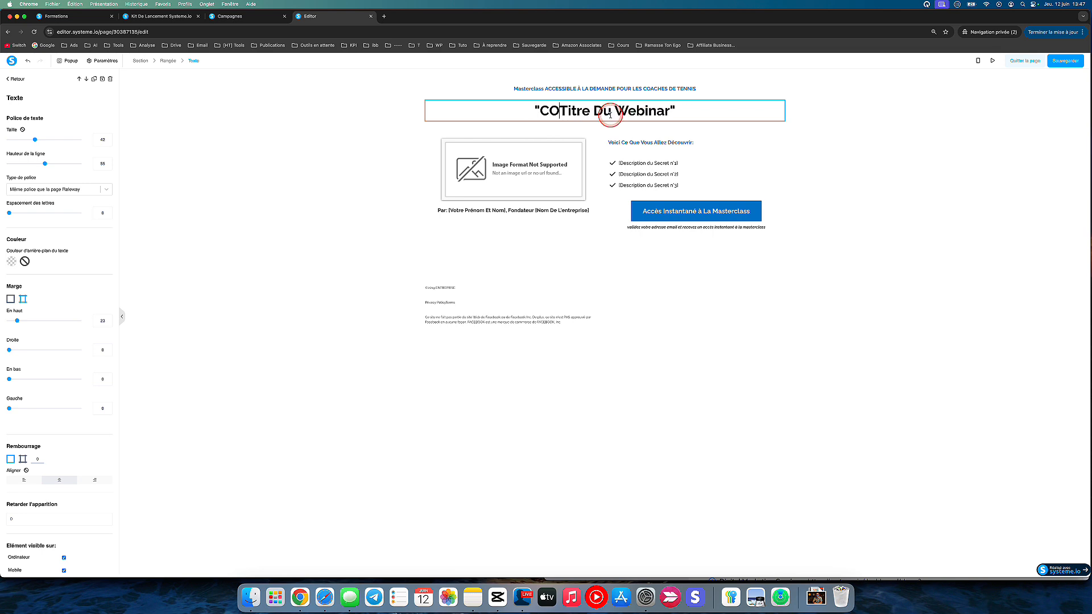
pyautogui.press('BackSpace')
pyautogui.write('omment ')
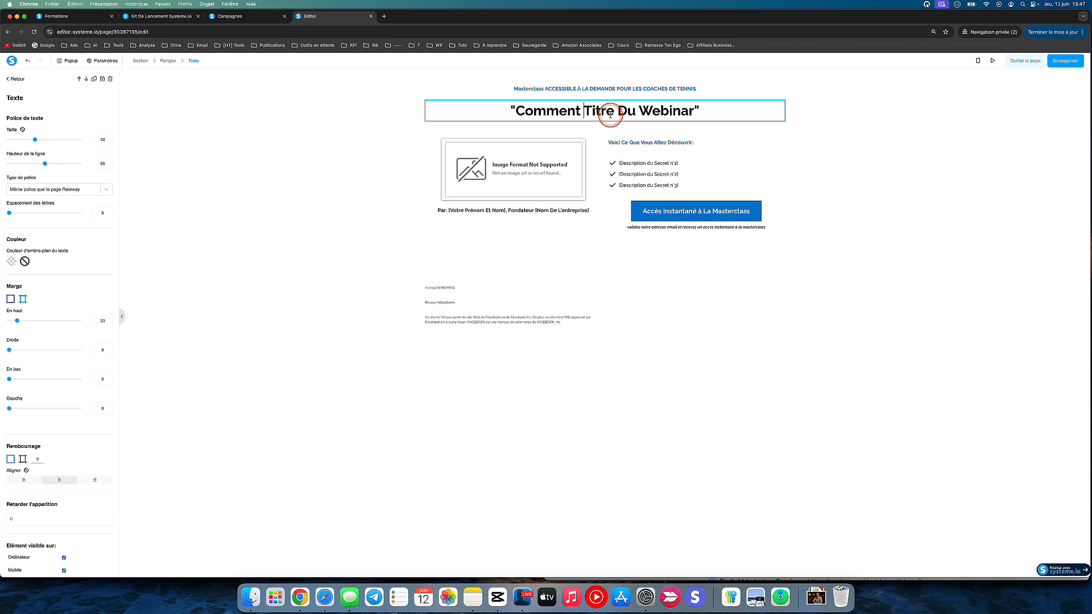
pyautogui.write('Amél')
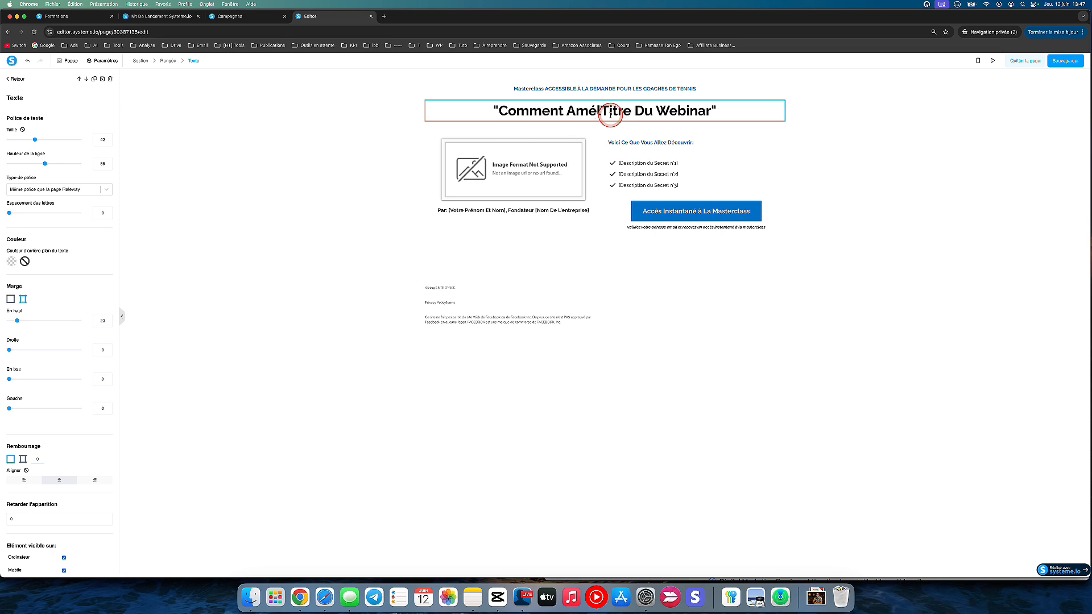
pyautogui.write('iorer Votre')
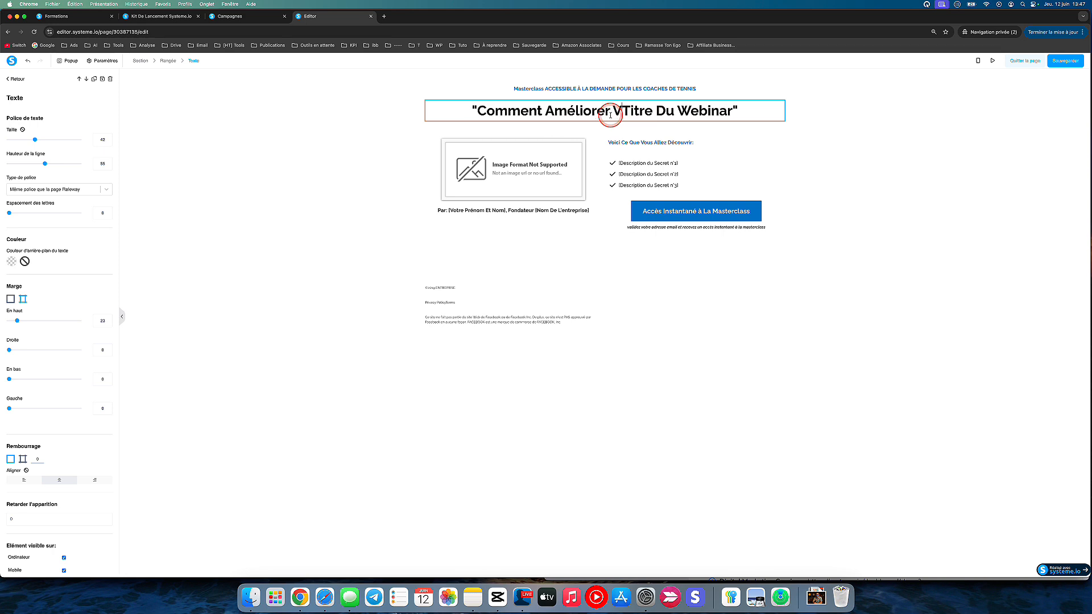
pyautogui.write(' Revers E')
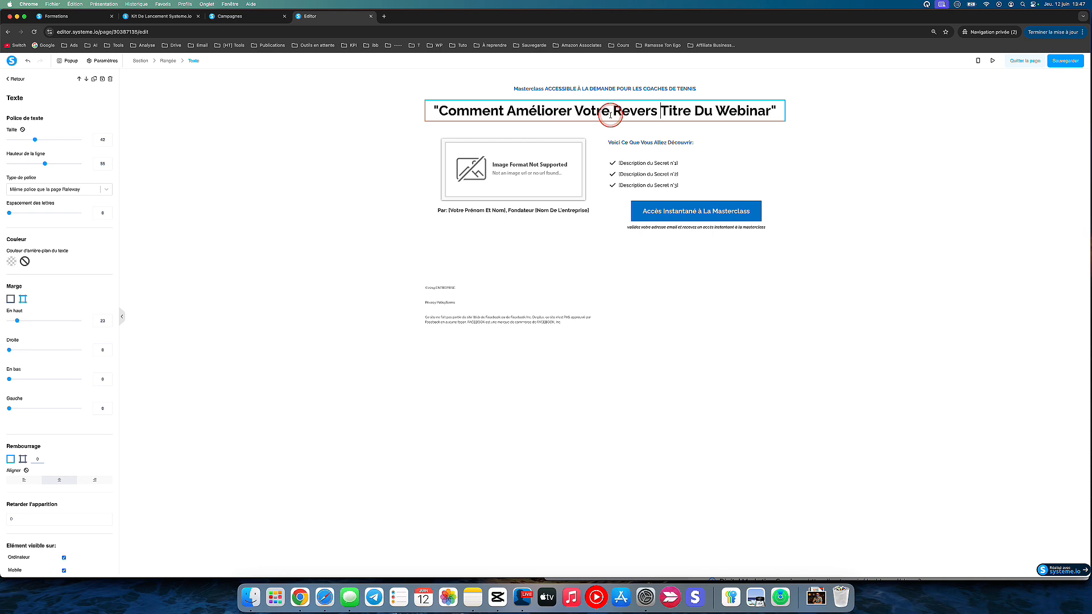
pyautogui.write('t Gagneer')
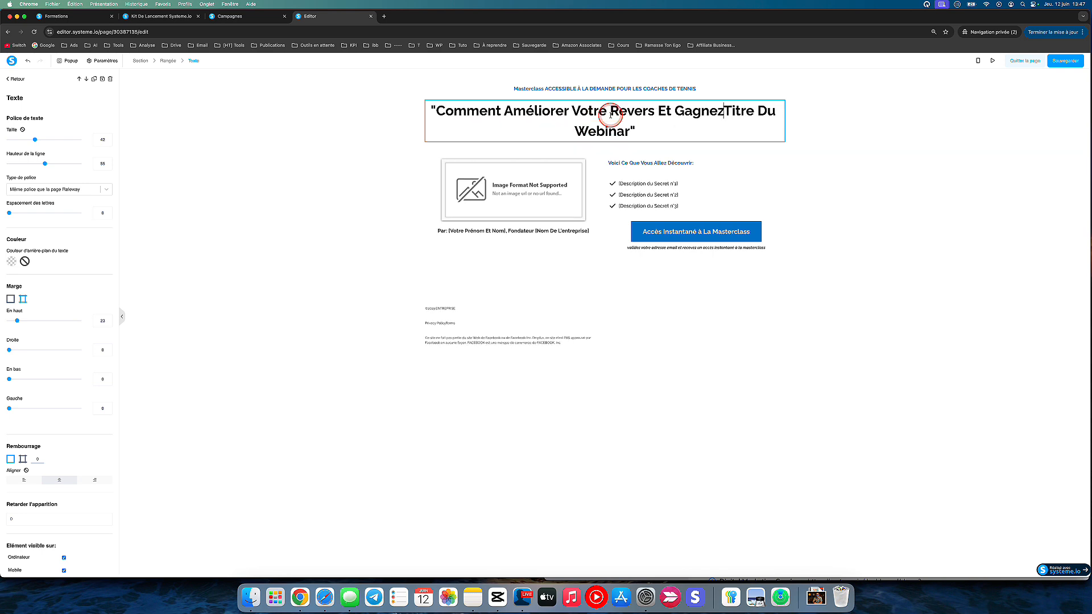
pyautogui.press('BackSpace')
pyautogui.press('BackSpace')
pyautogui.write('r Tous Vos ')
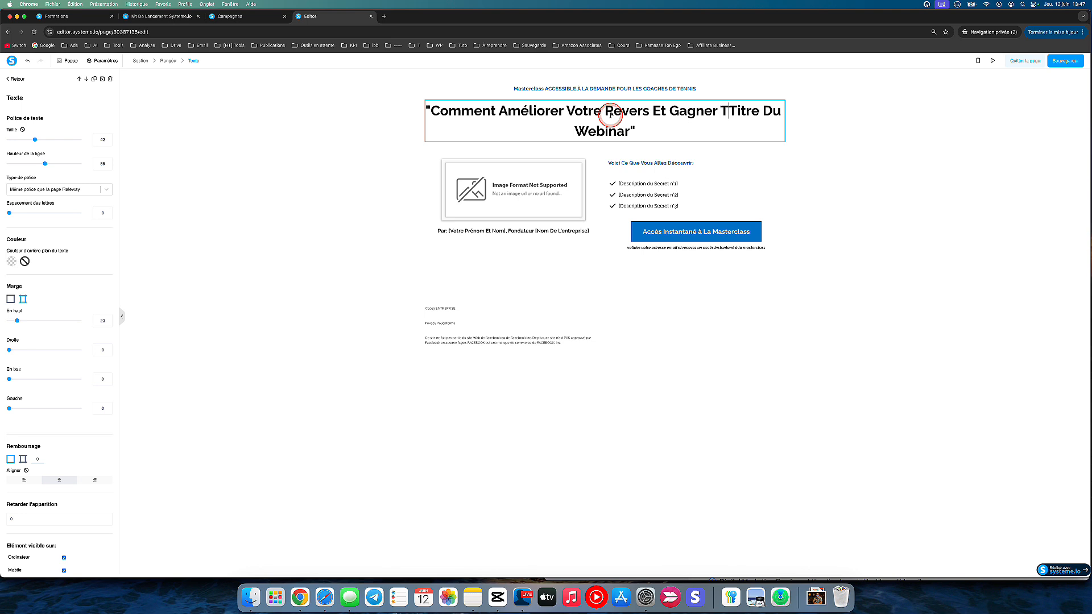
pyautogui.write('Matchs')
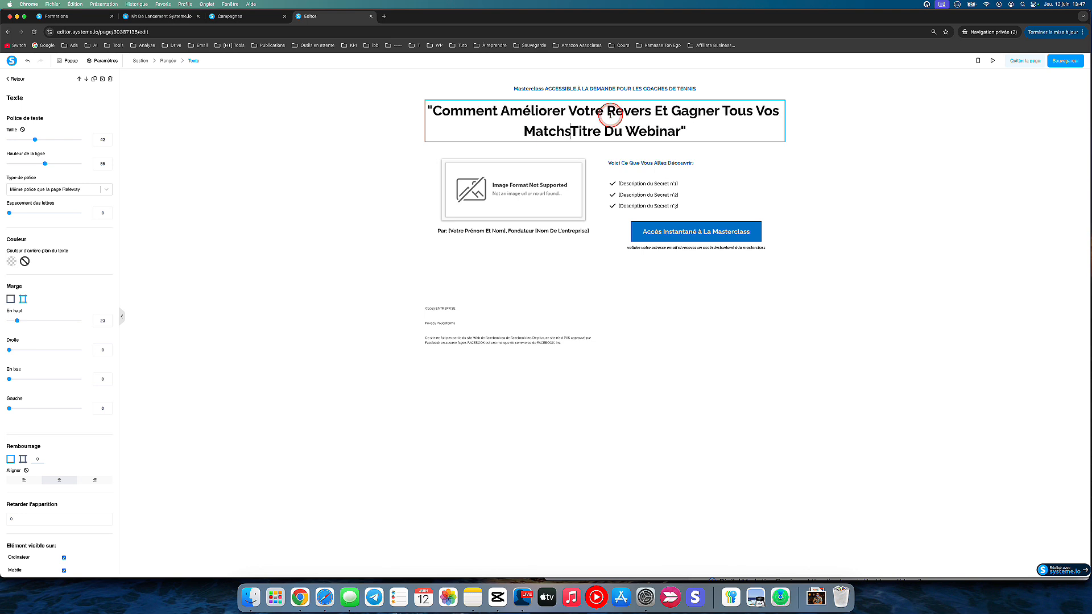
pyautogui.press('shift+super+Right')
pyautogui.hotkey('shift', 'Left')
pyautogui.press('BackSpace')
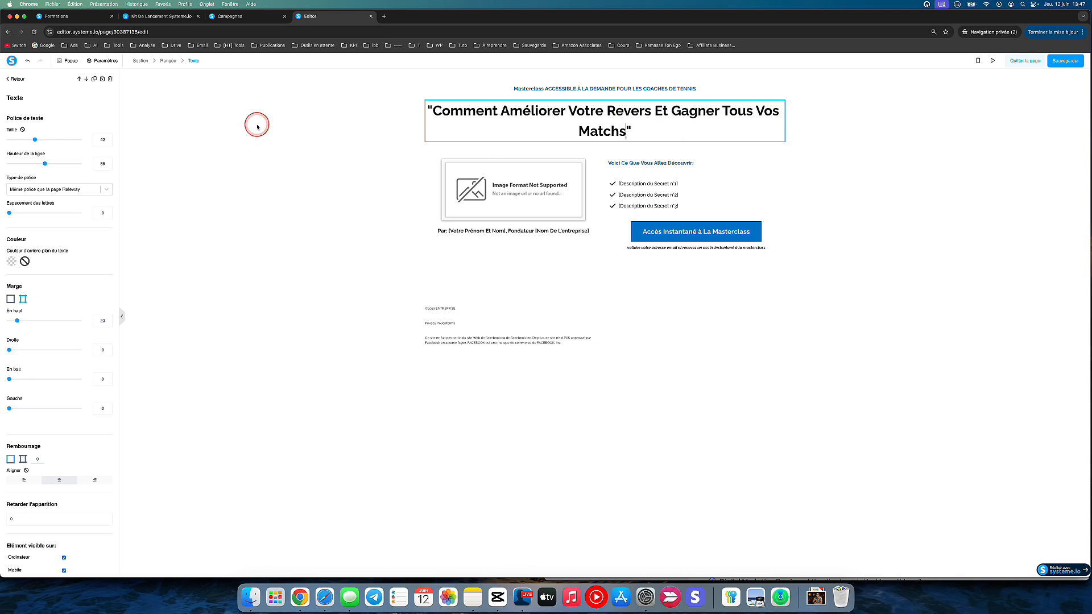
pyautogui.click(408, 146)
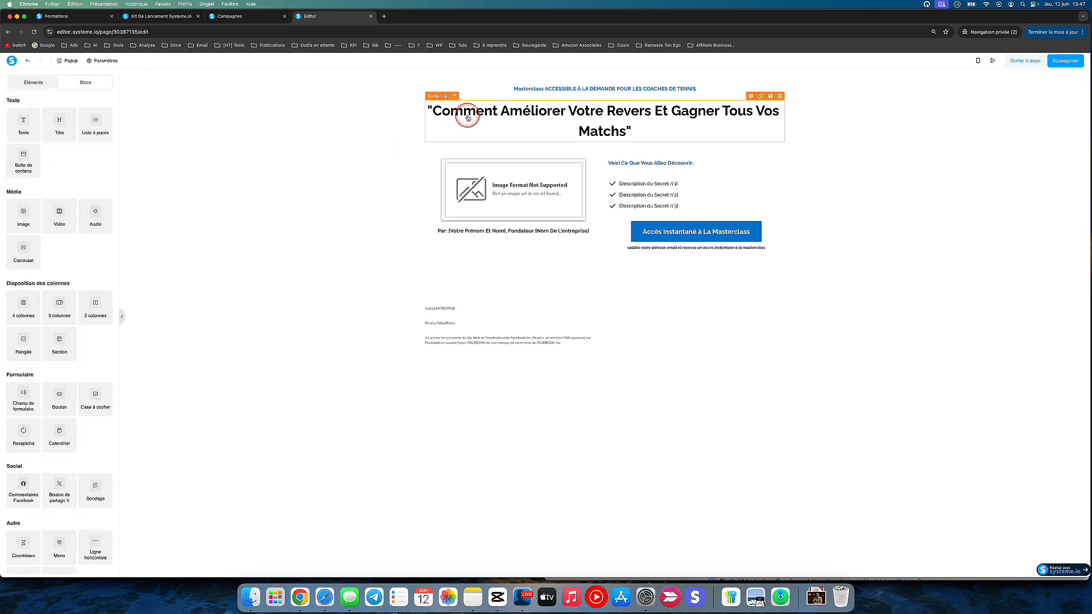
# - Remove the opening and closing quotation marks from the main heading
pyautogui.click(468, 117)
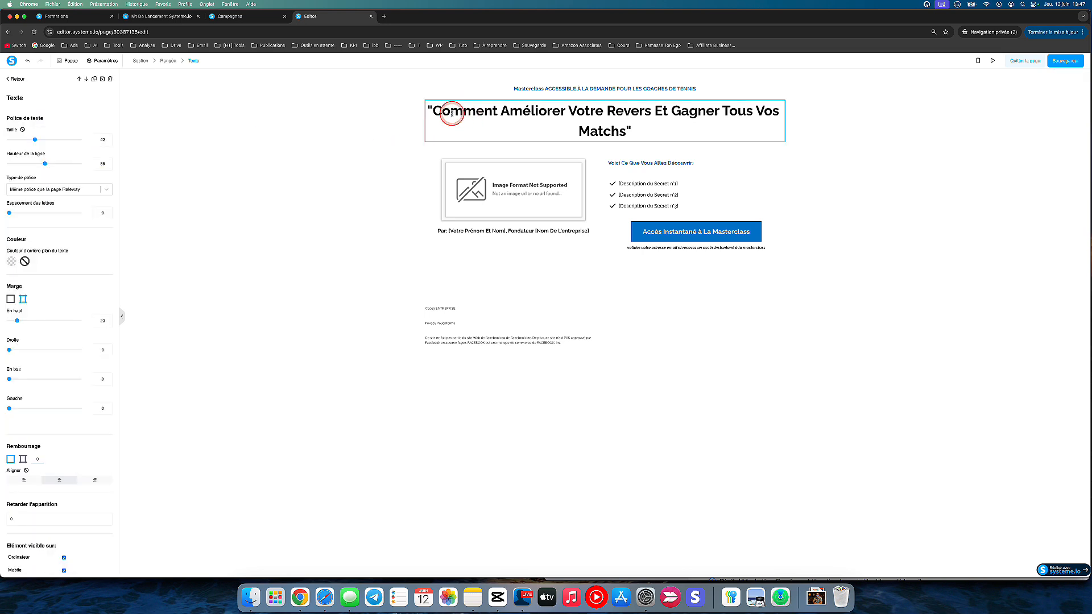
pyautogui.click(452, 112)
pyautogui.press('BackSpace')
pyautogui.press('BackSpace')
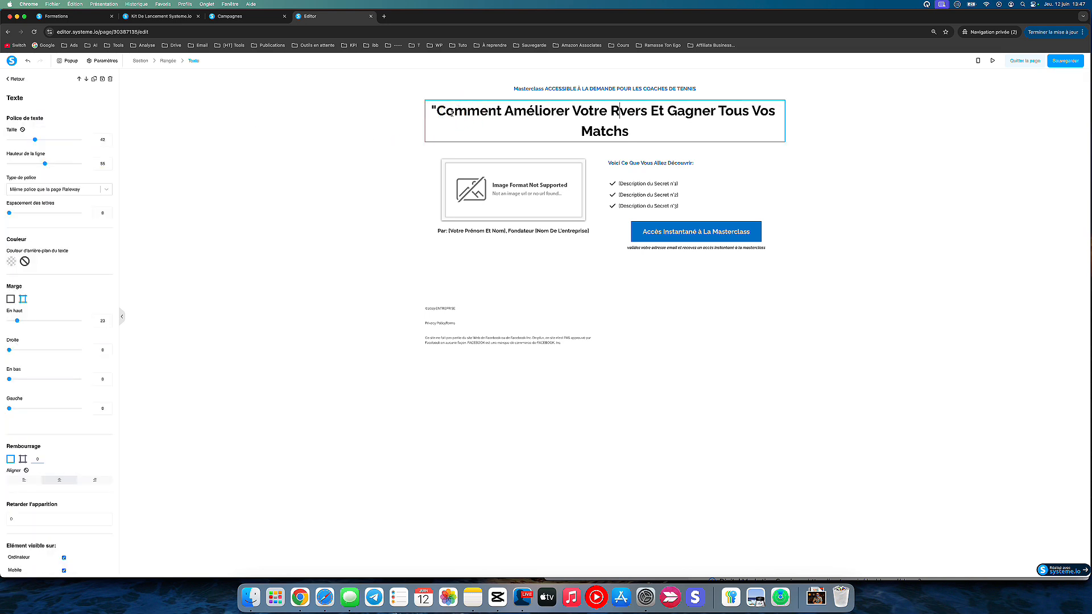
pyautogui.write('e')
pyautogui.press('BackSpace')
pyautogui.write('e')
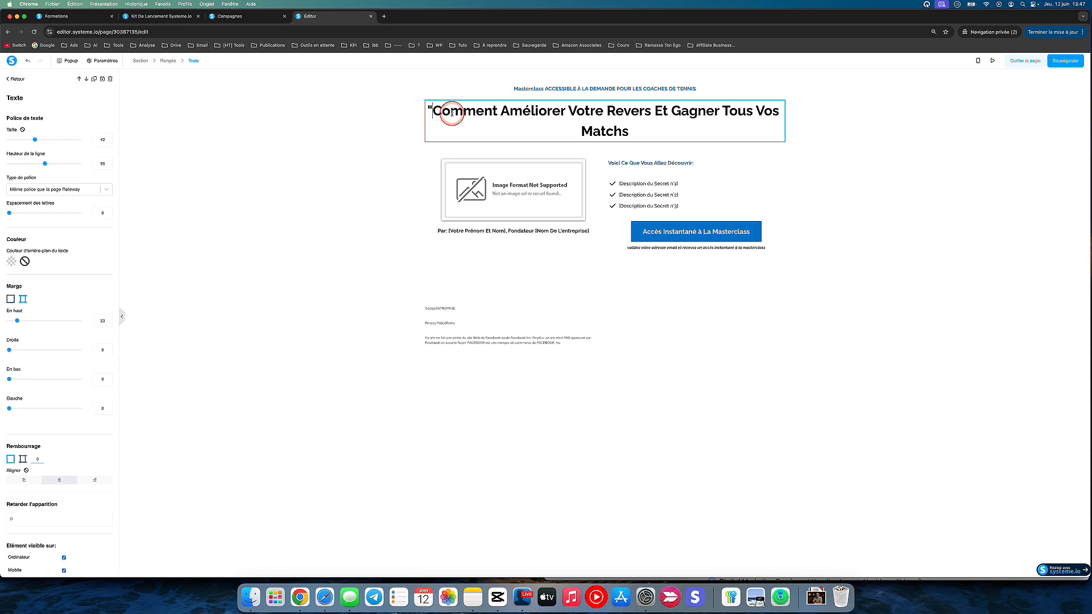
pyautogui.press('BackSpace')
pyautogui.click(383, 122)
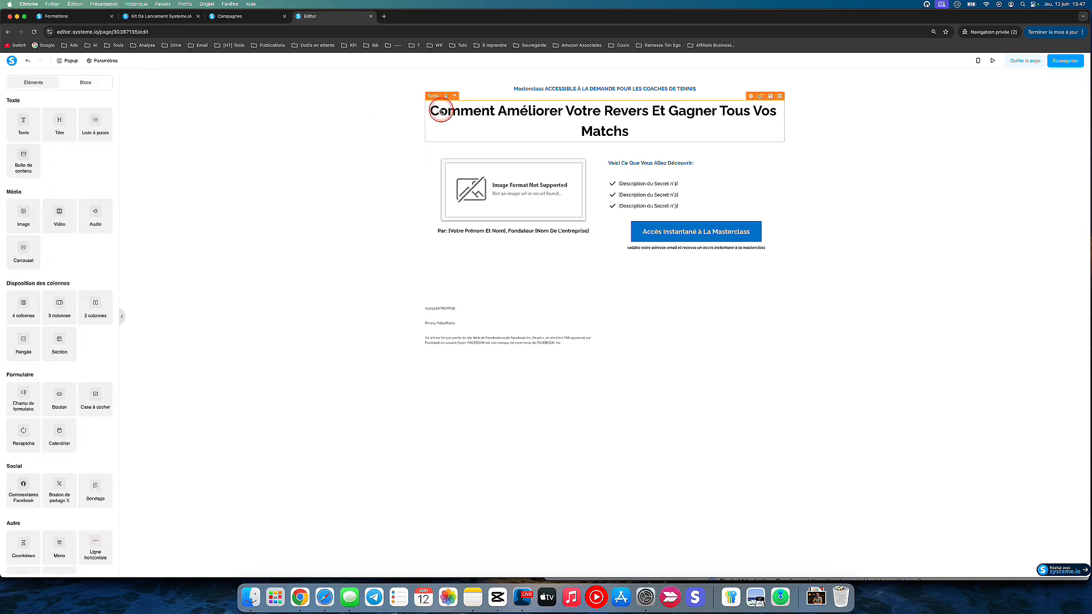
# - Change the word "Votre" to "Vos" in the main heading
pyautogui.click(440, 110)
pyautogui.doubleClick(575, 111)
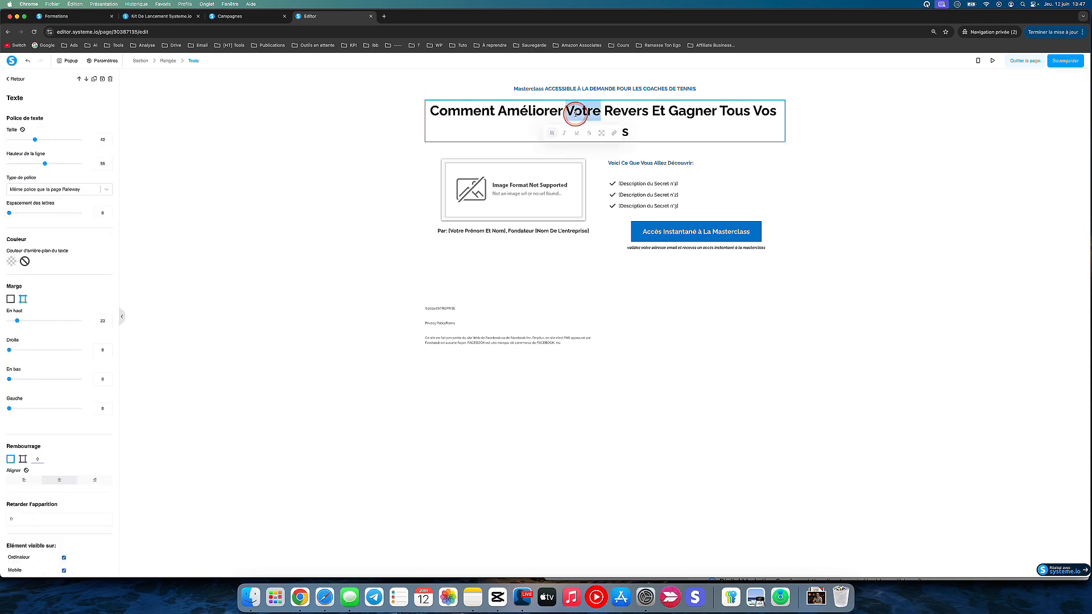
pyautogui.write('Vos')
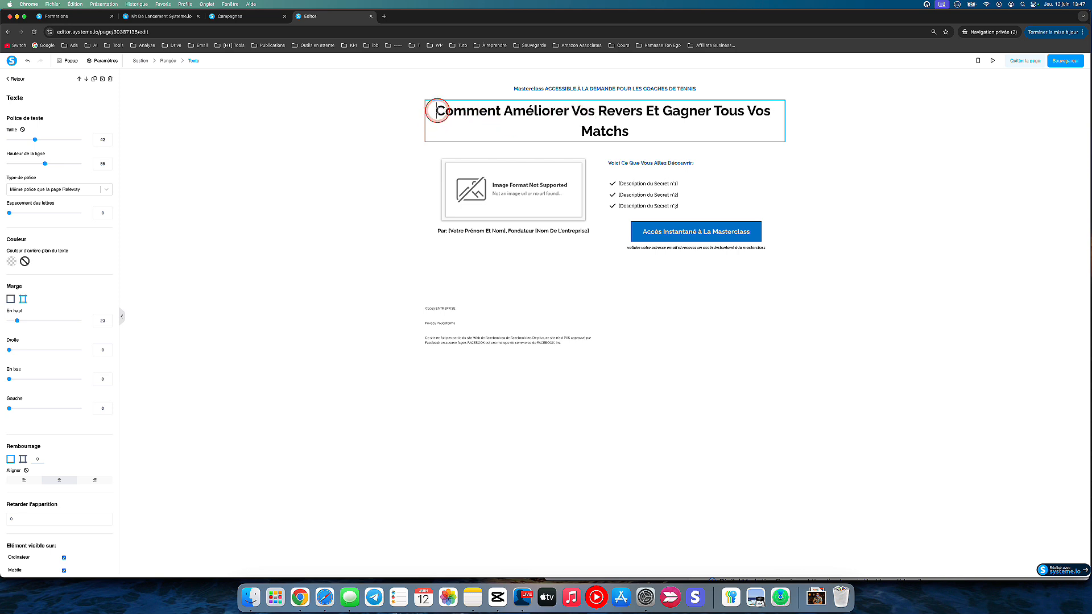
pyautogui.click(214, 110)
# - Increase the main heading's font size to about 50
pyautogui.click(464, 117)
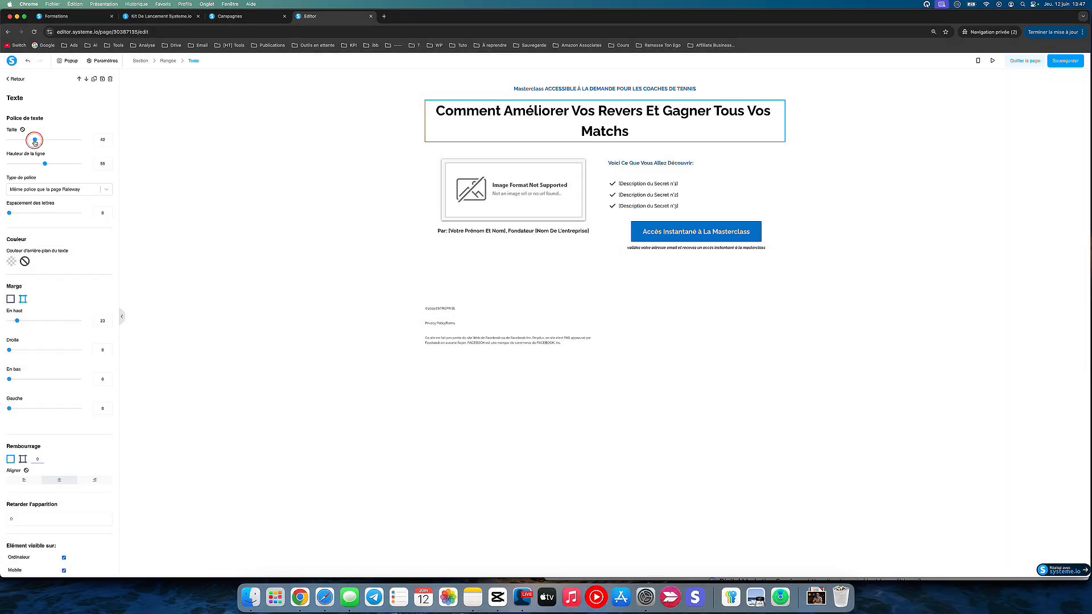
pyautogui.moveTo(35, 142); pyautogui.dragTo(51, 156)
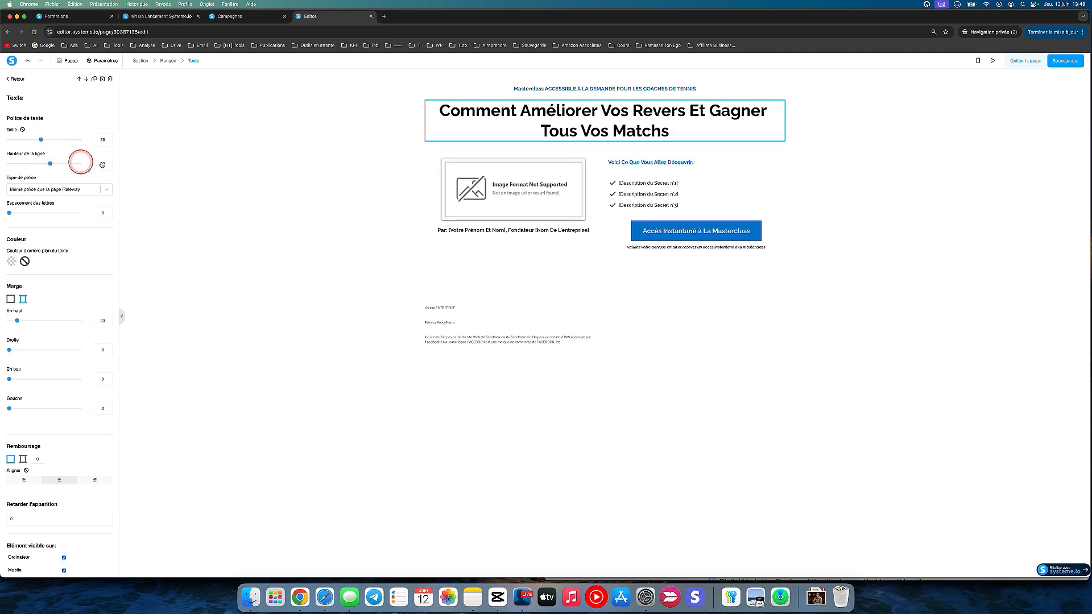
# - Try the Petit and Moyen content widths on the capture page's main section, and set the width back to Large
pyautogui.click(191, 151)
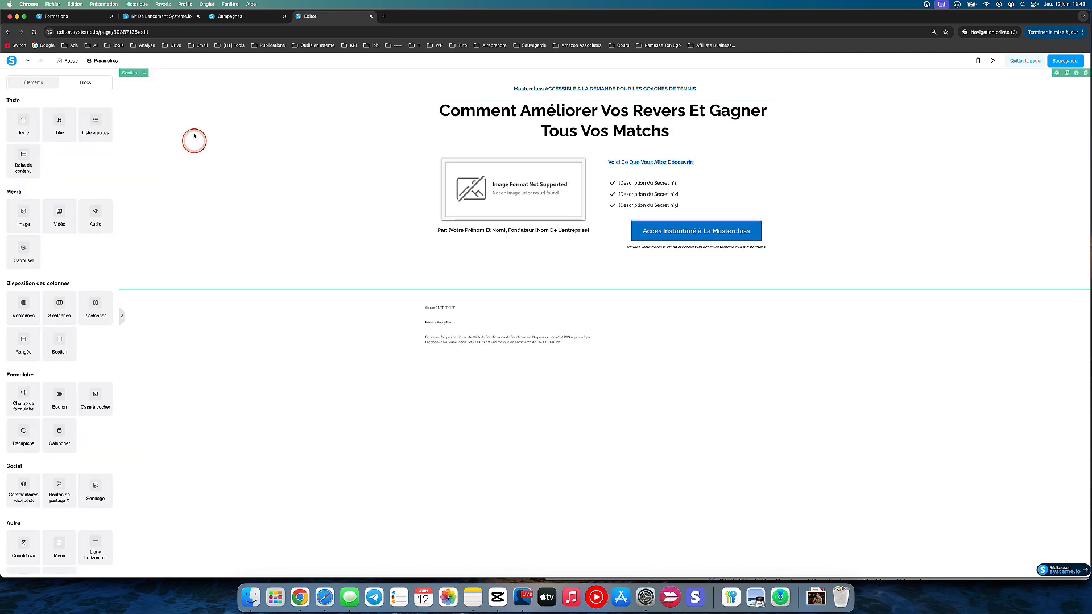
pyautogui.click(130, 74)
pyautogui.click(290, 358)
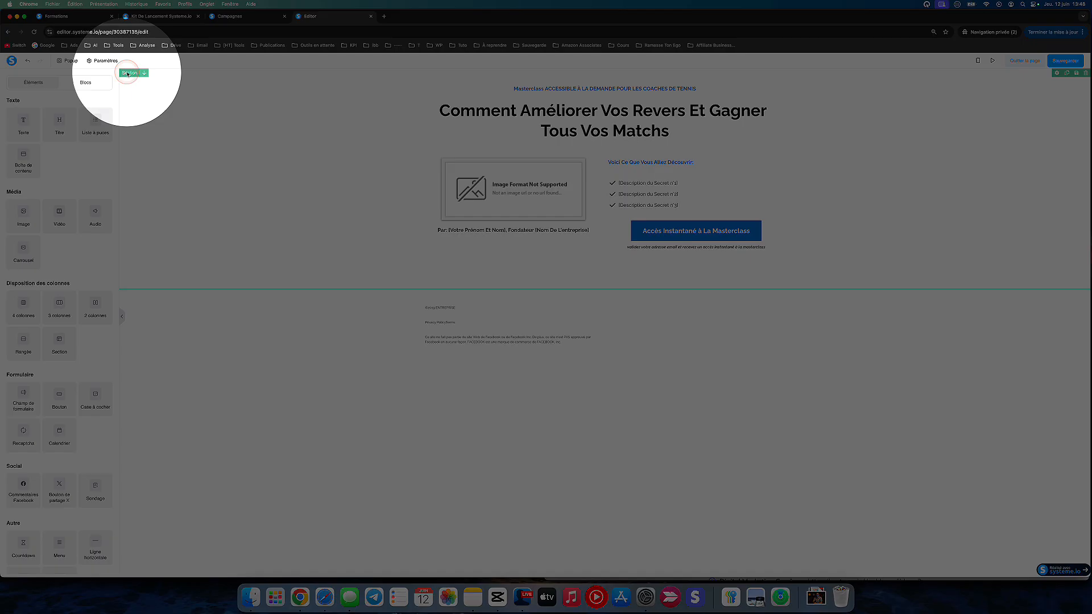
pyautogui.click(129, 73)
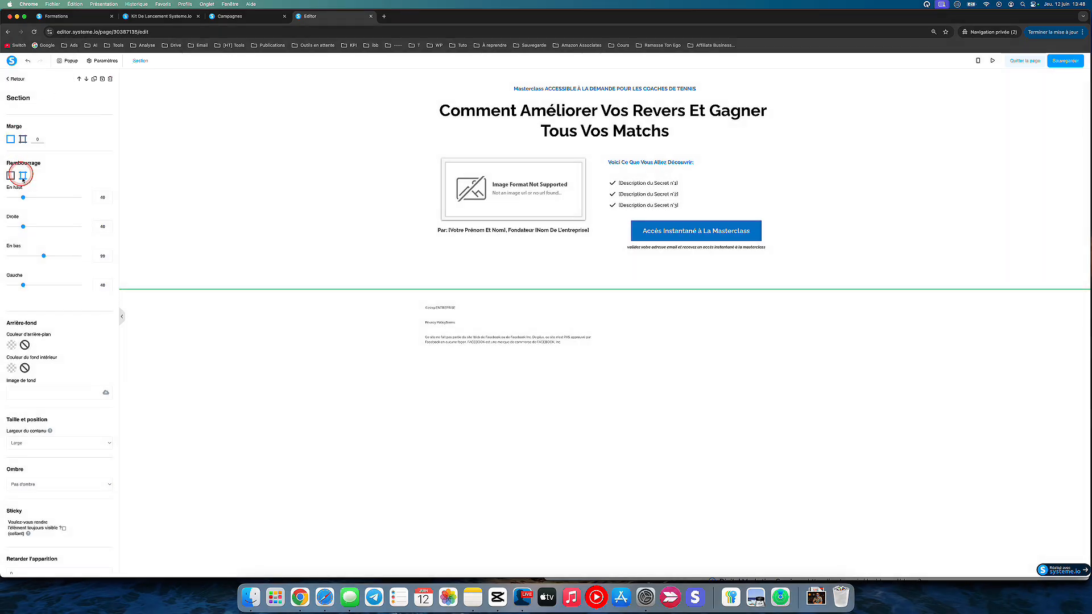
pyautogui.click(46, 443)
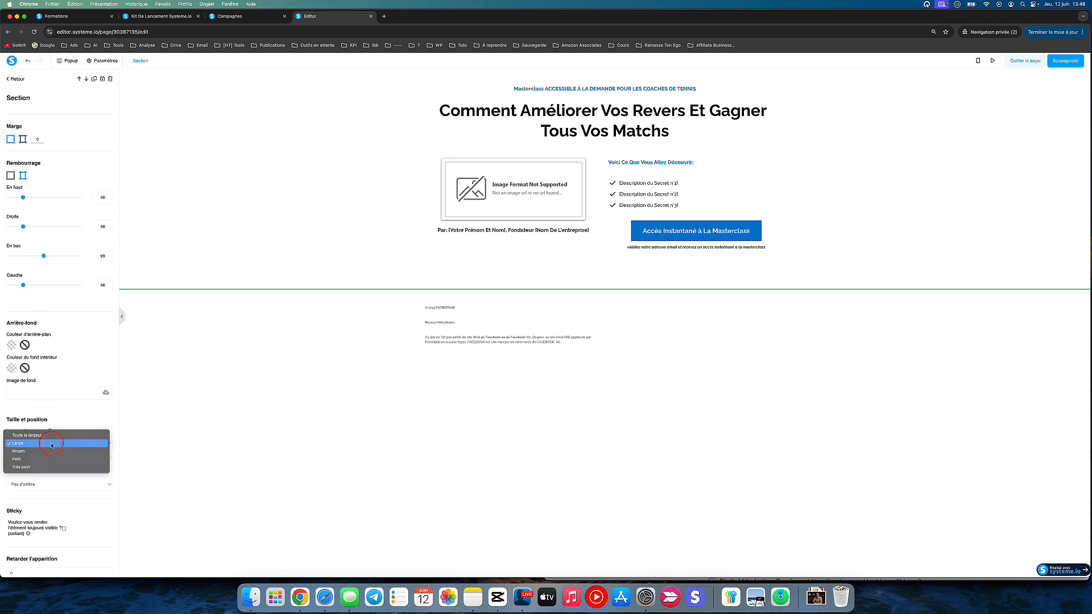
pyautogui.click(45, 459)
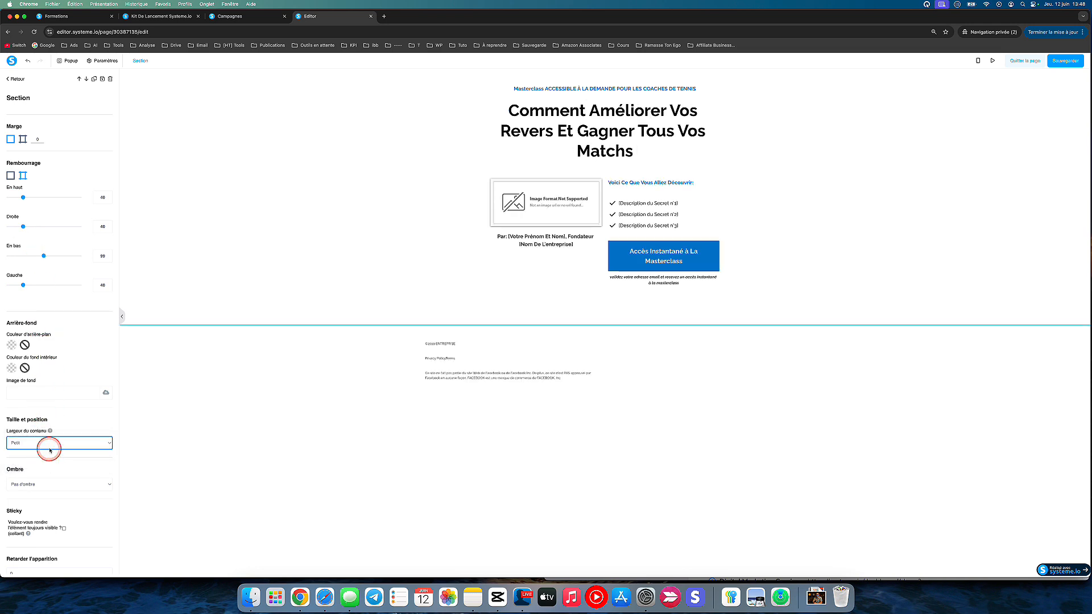
pyautogui.click(50, 443)
pyautogui.click(48, 435)
pyautogui.click(49, 442)
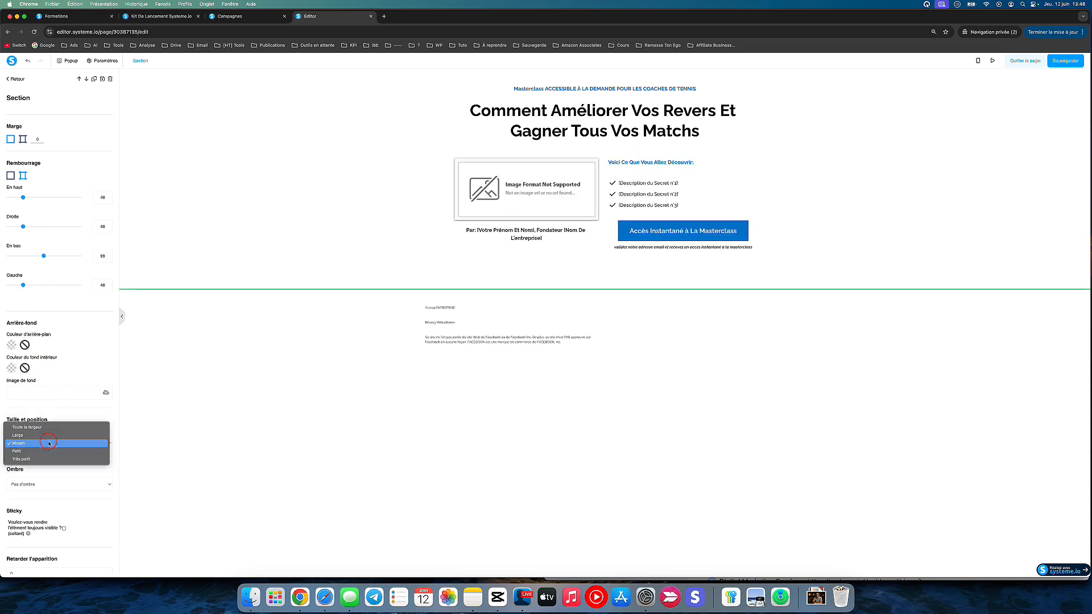
pyautogui.click(49, 435)
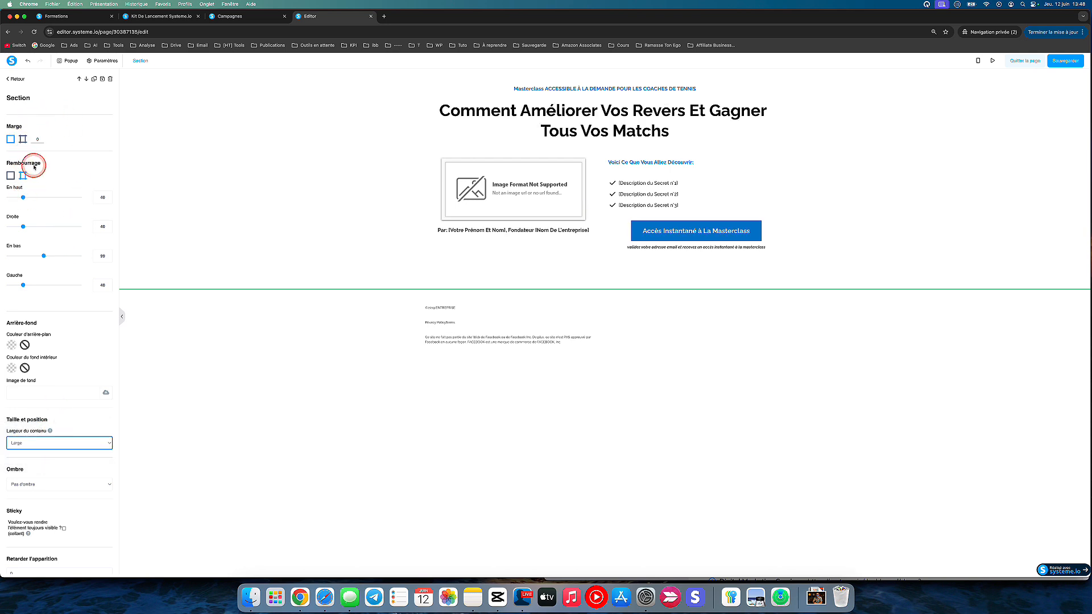
pyautogui.scroll(-3, 69, 253)
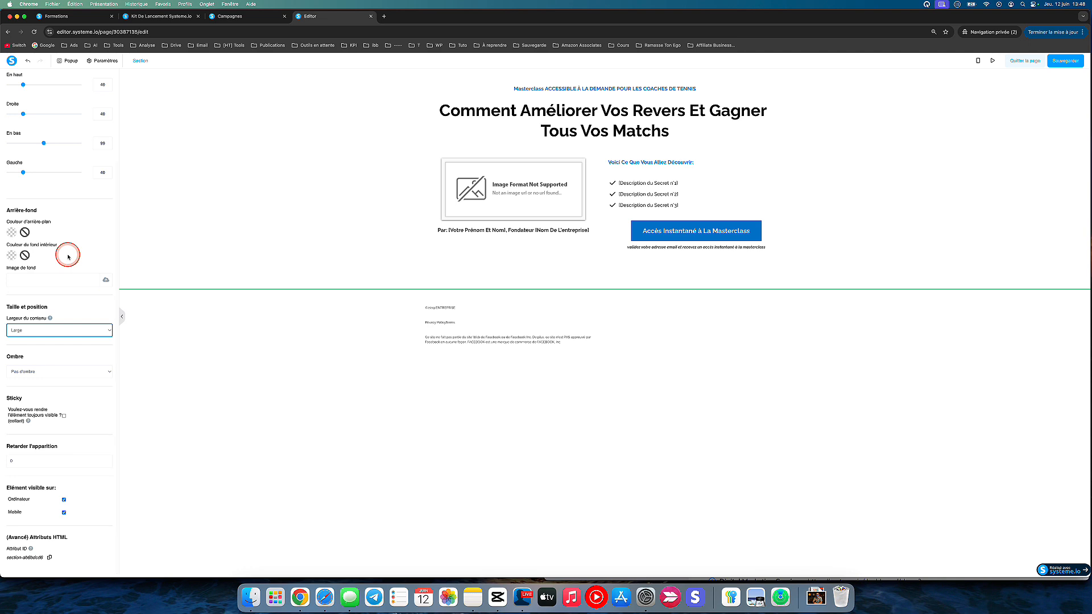
pyautogui.scroll(3, 68, 253)
pyautogui.click(226, 116)
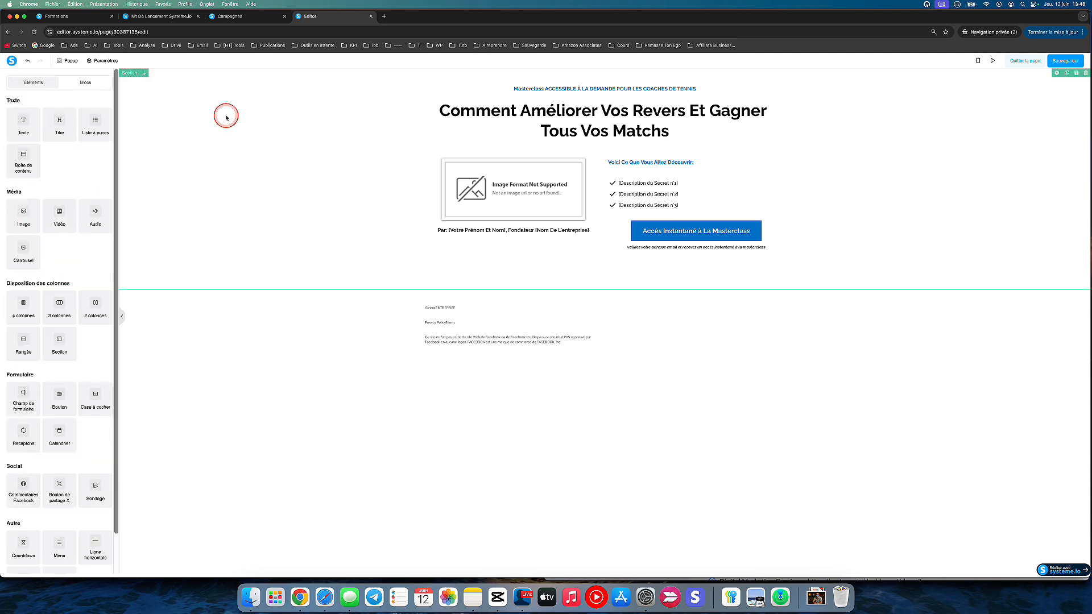
# - Add the four-column features block with large image, title and text below the footer, and delete it again
pyautogui.click(86, 83)
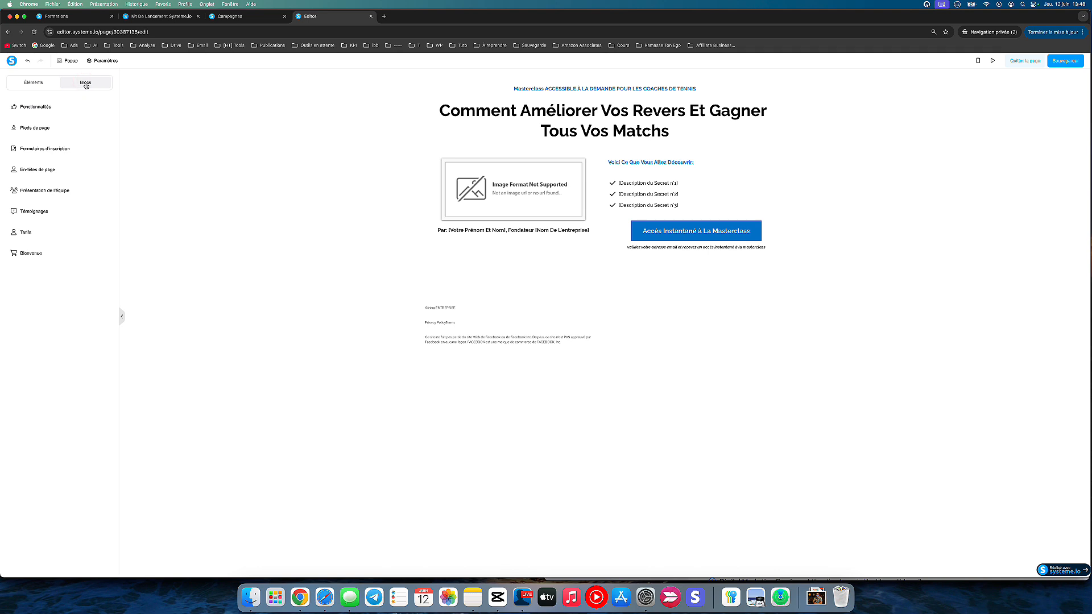
pyautogui.click(35, 107)
pyautogui.click(33, 129)
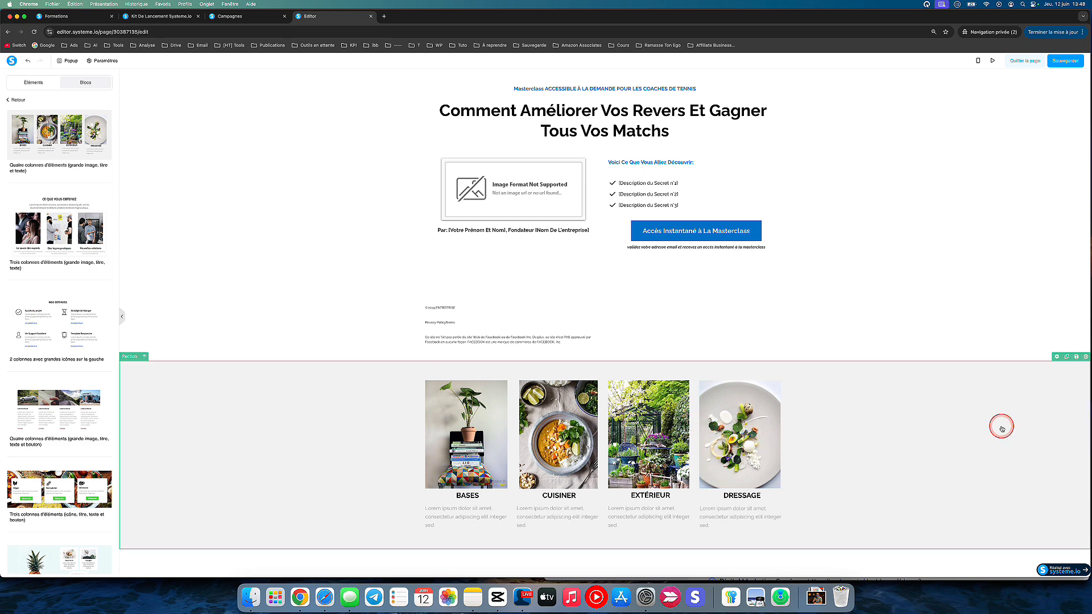
pyautogui.click(1085, 357)
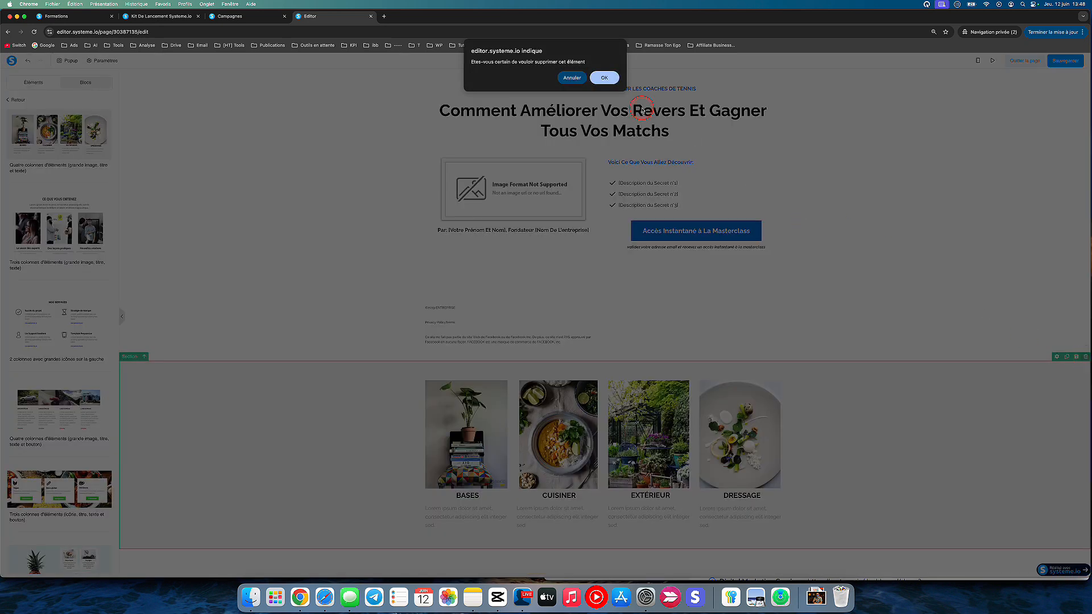
pyautogui.click(605, 77)
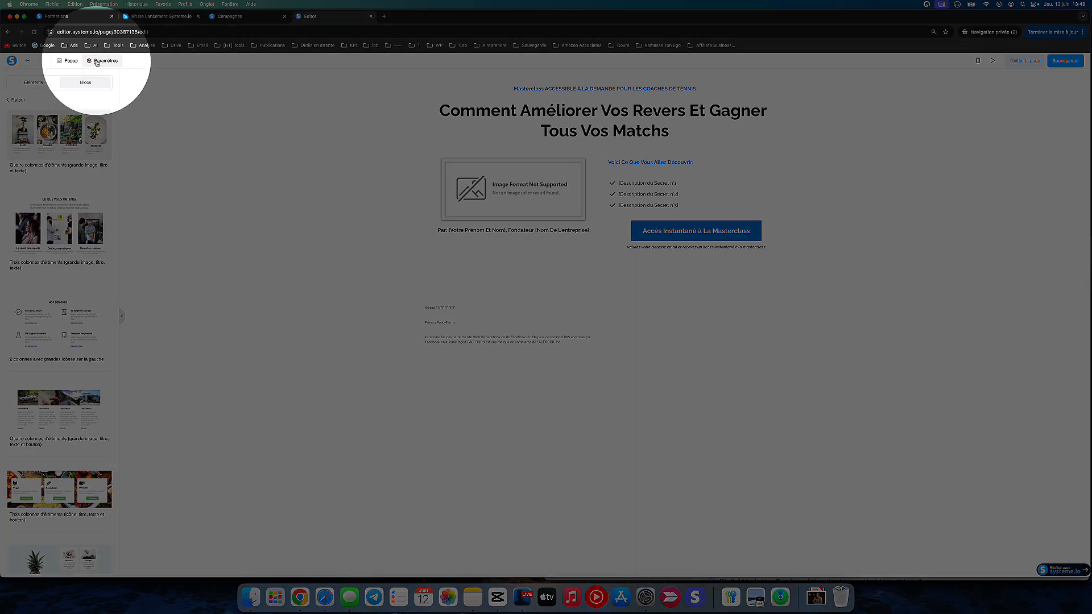
# - Disable the affiliation badge in the capture page's general settings and save the page
pyautogui.click(97, 61)
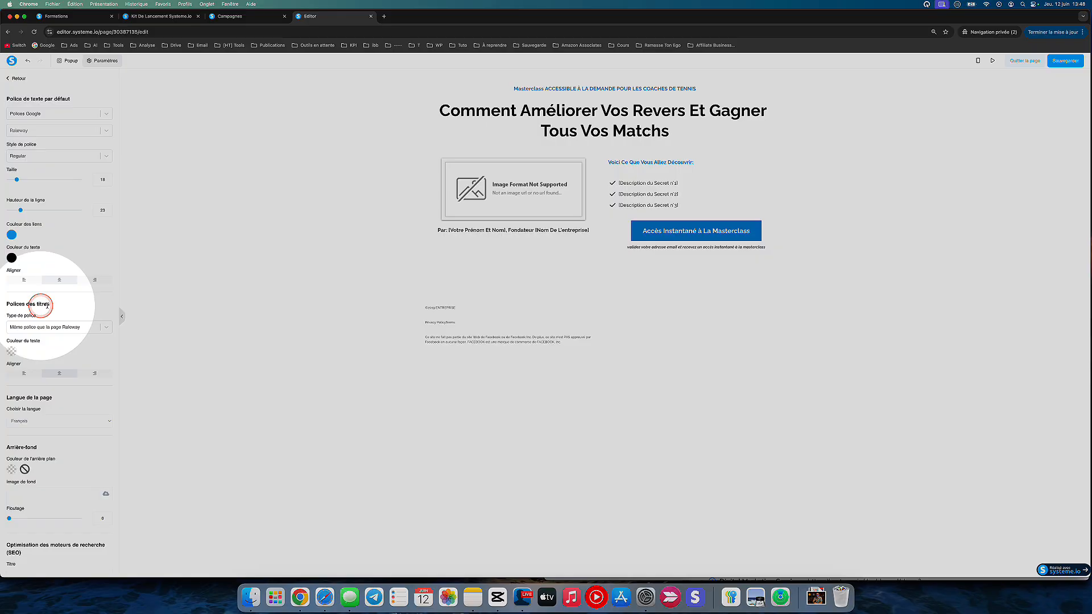
pyautogui.scroll(-3, 49, 377)
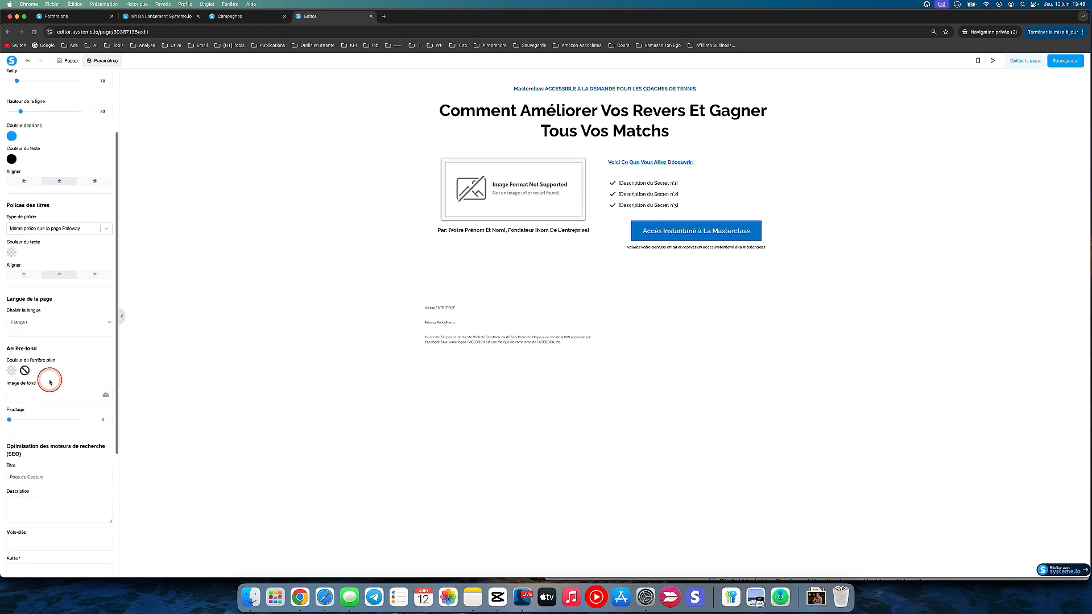
pyautogui.scroll(-3, 49, 415)
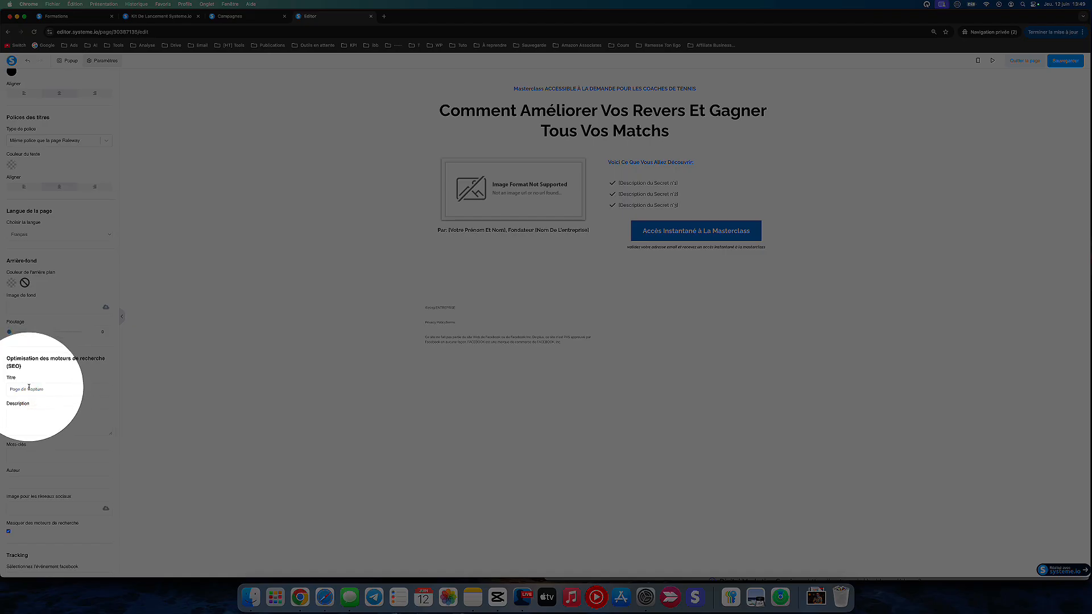
pyautogui.click(59, 389)
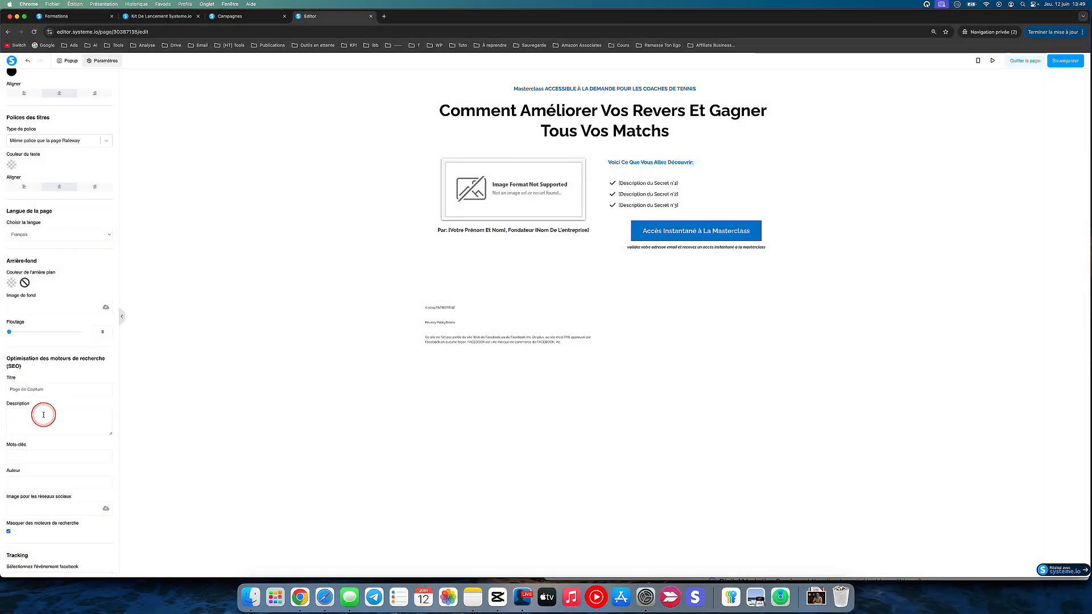
pyautogui.scroll(-3, 37, 406)
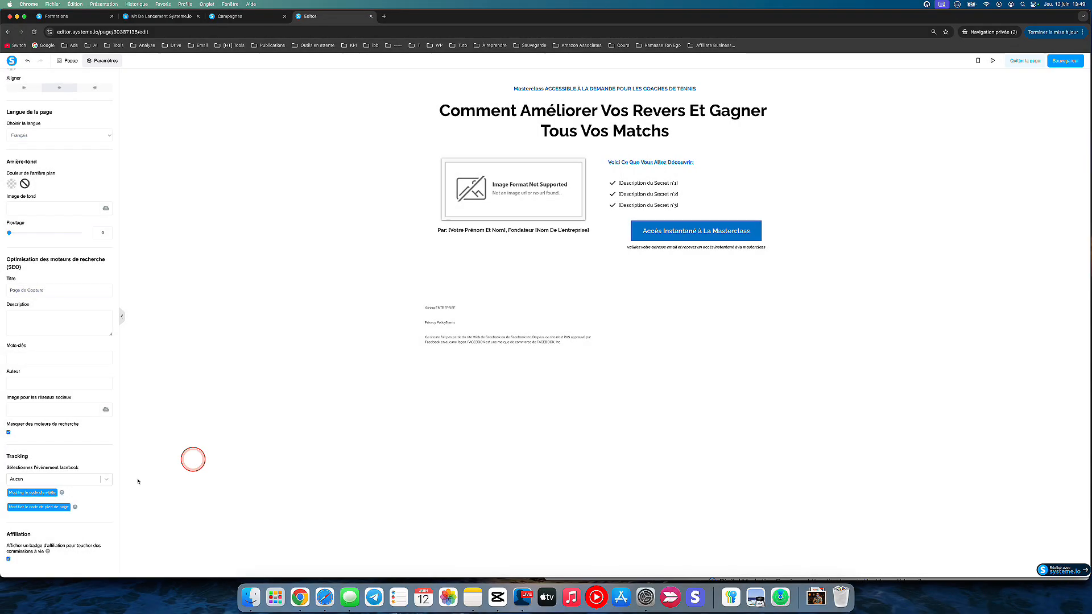
pyautogui.click(8, 558)
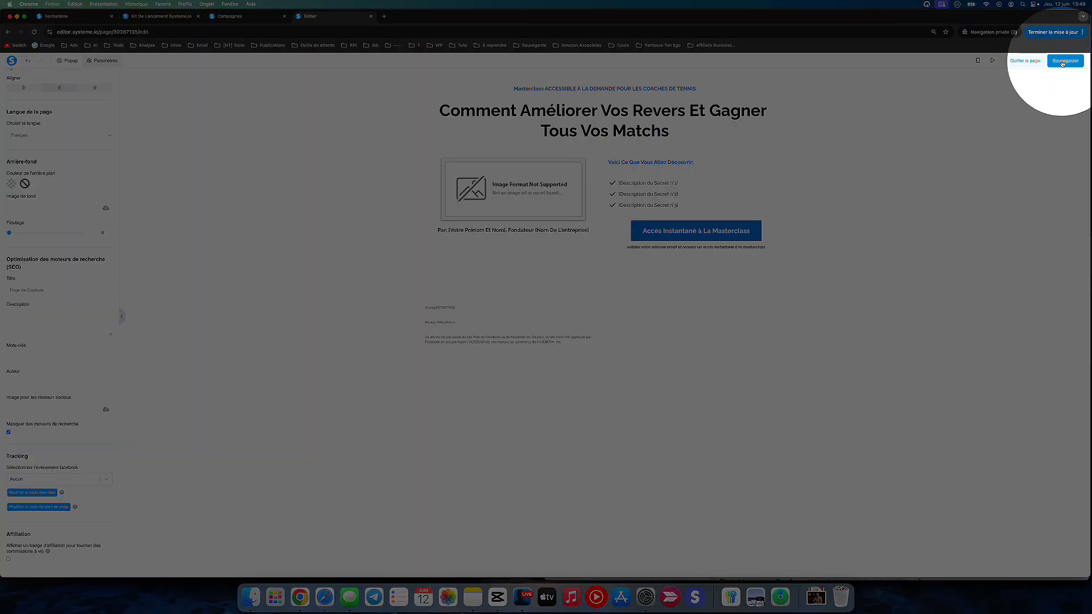
pyautogui.click(1061, 63)
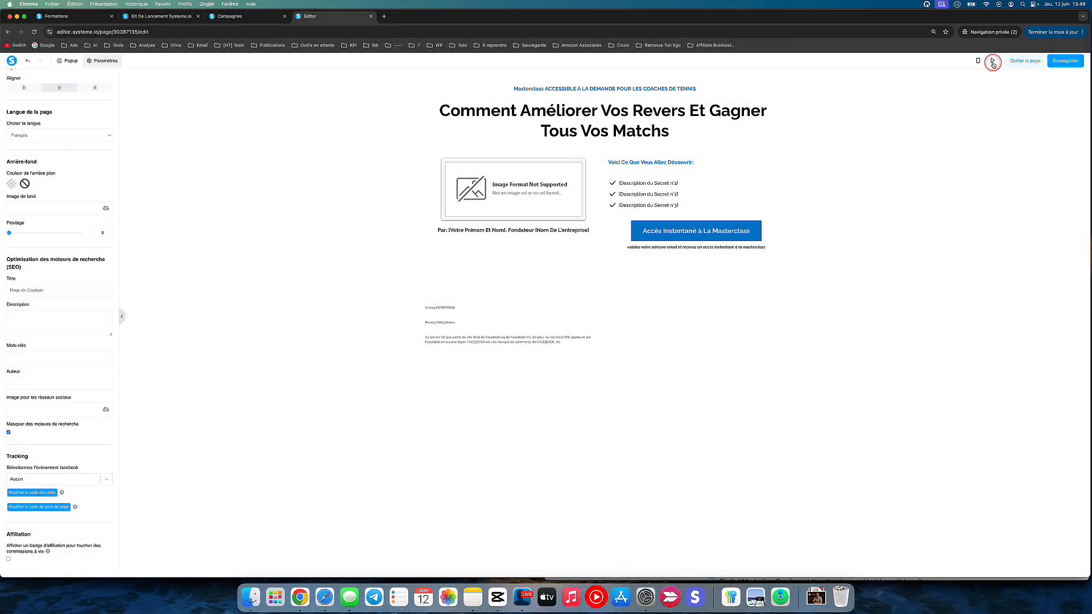
# - Preview the saved capture page in a separate tab, and examine its layout in the editor's mobile view
pyautogui.click(993, 61)
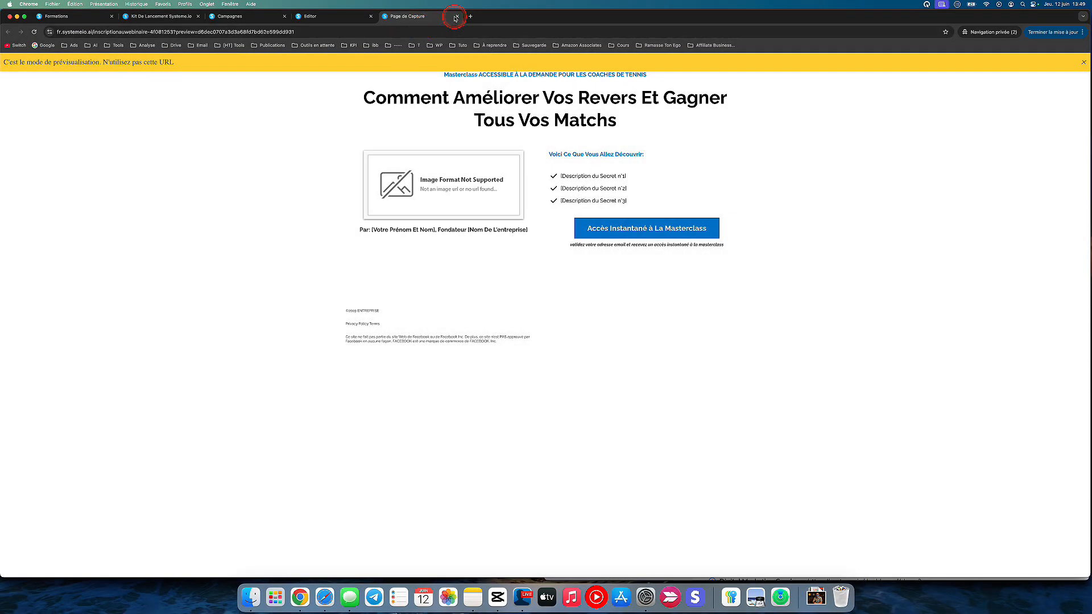
pyautogui.click(456, 18)
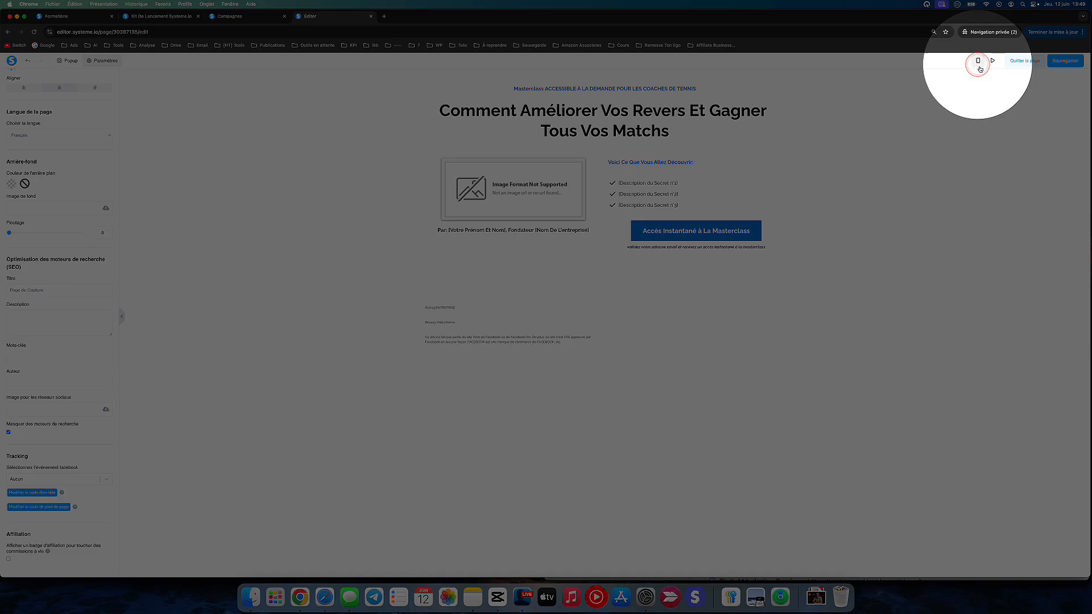
pyautogui.click(977, 61)
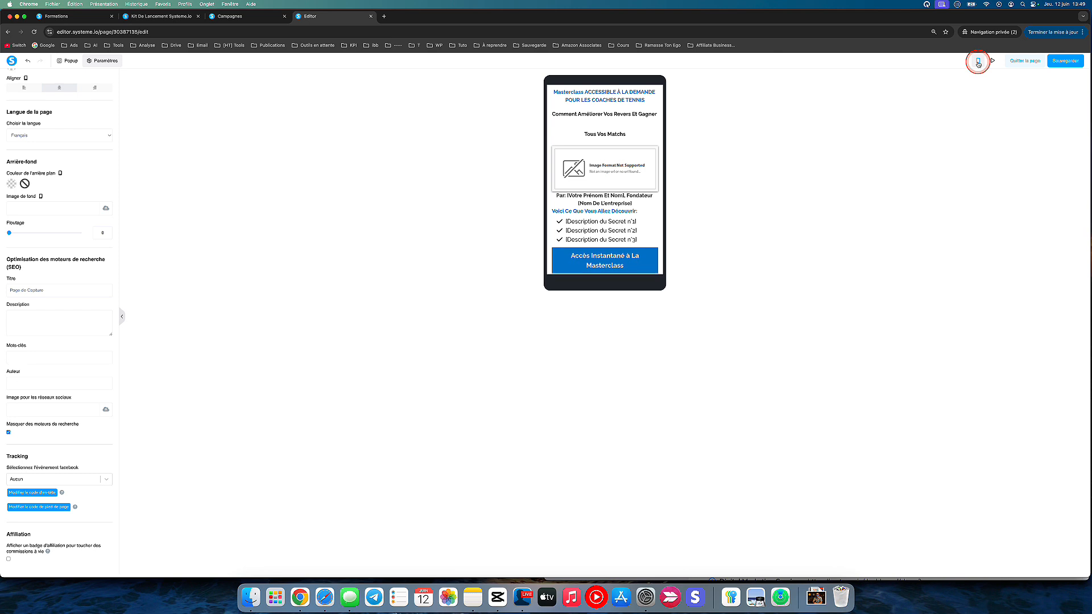
pyautogui.click(577, 169)
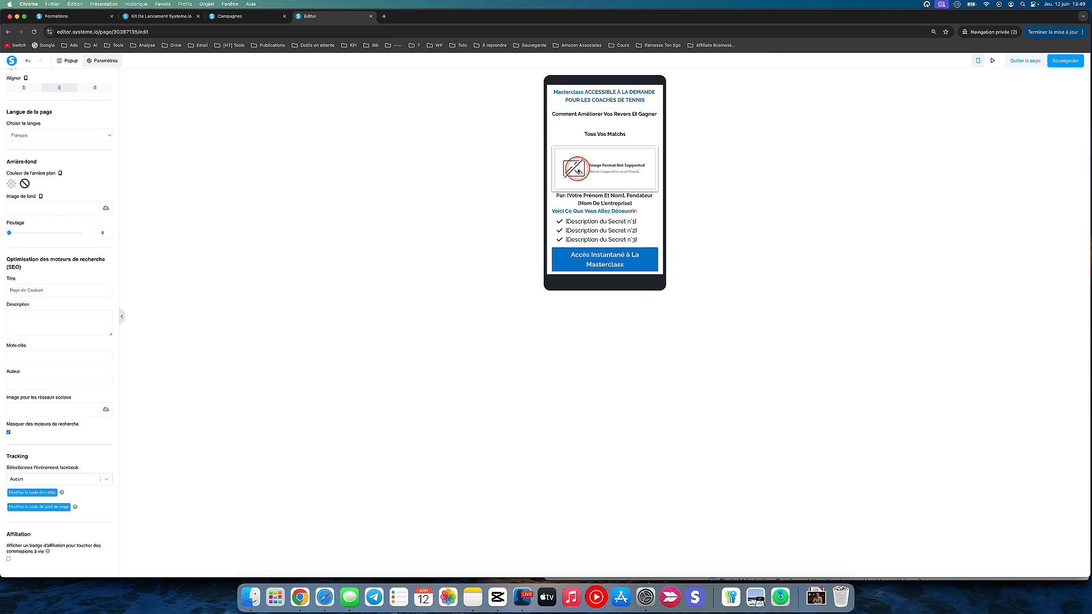
pyautogui.scroll(-3, 578, 169)
pyautogui.scroll(4, 583, 159)
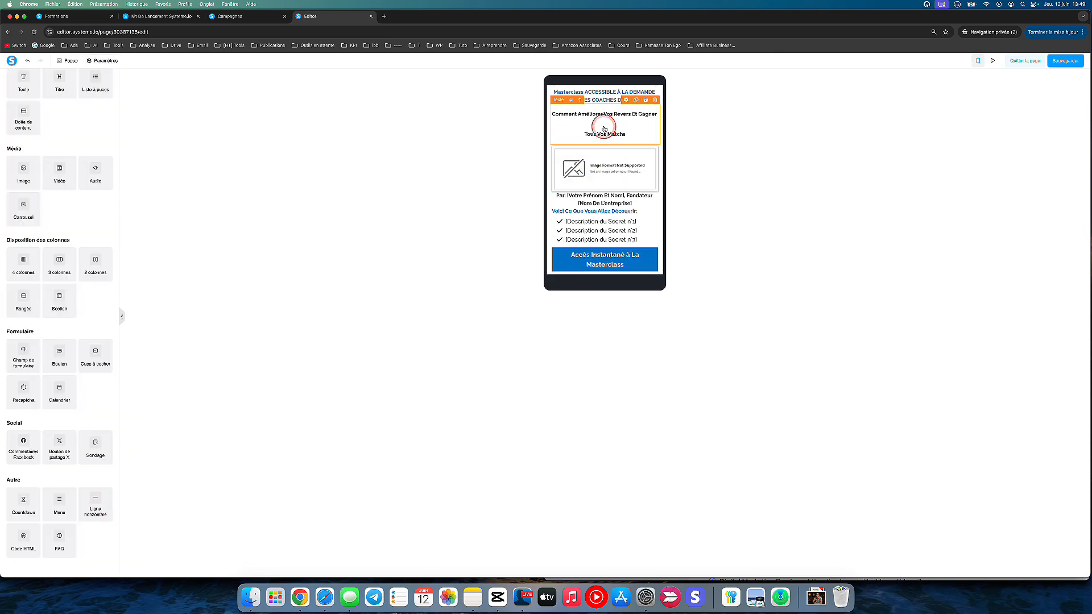
# - Examine the mobile text settings of the blue subheading and the main heading, and return to the desktop view
pyautogui.click(590, 94)
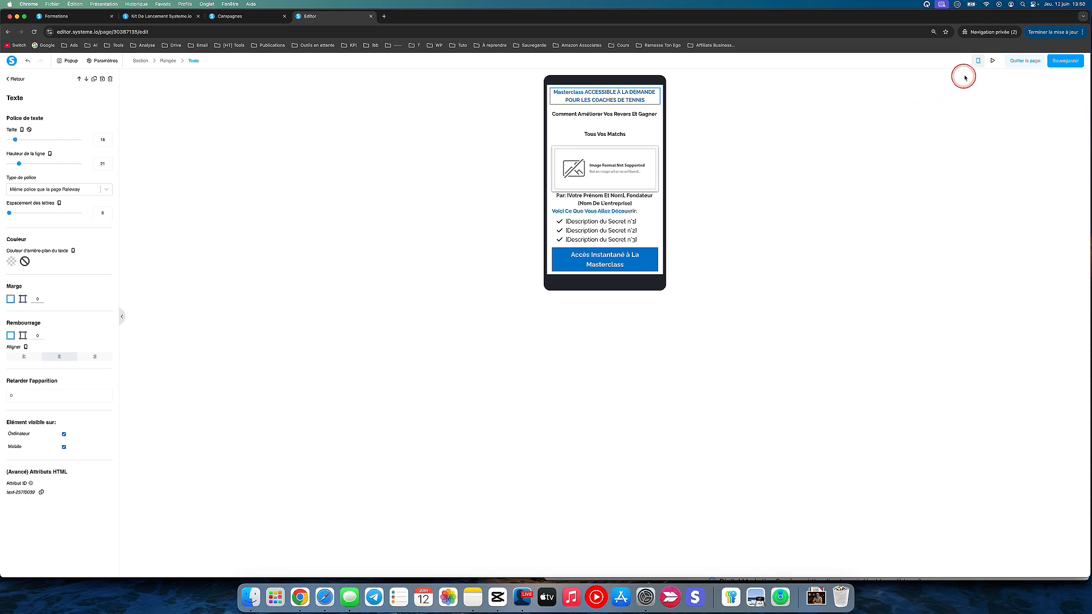
pyautogui.click(978, 61)
pyautogui.click(978, 61)
pyautogui.click(602, 111)
pyautogui.click(573, 99)
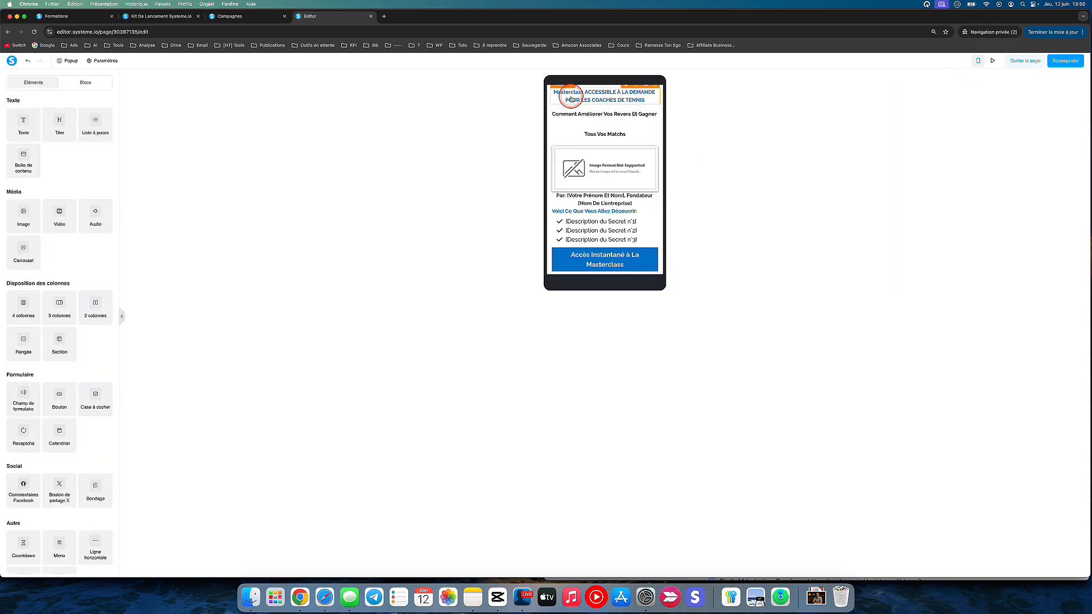
pyautogui.click(571, 99)
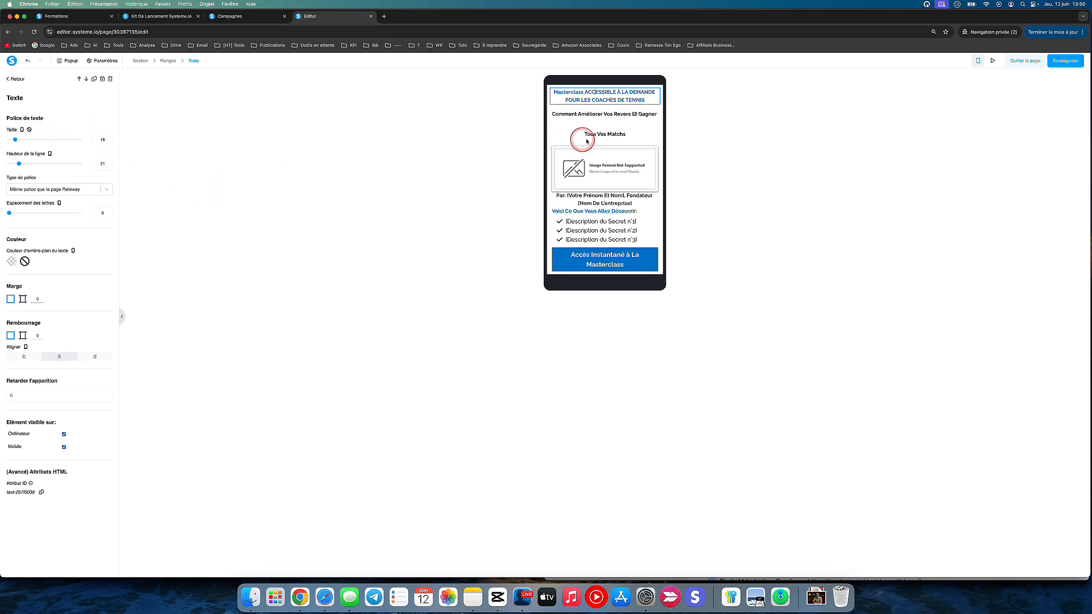
pyautogui.click(613, 128)
pyautogui.click(599, 130)
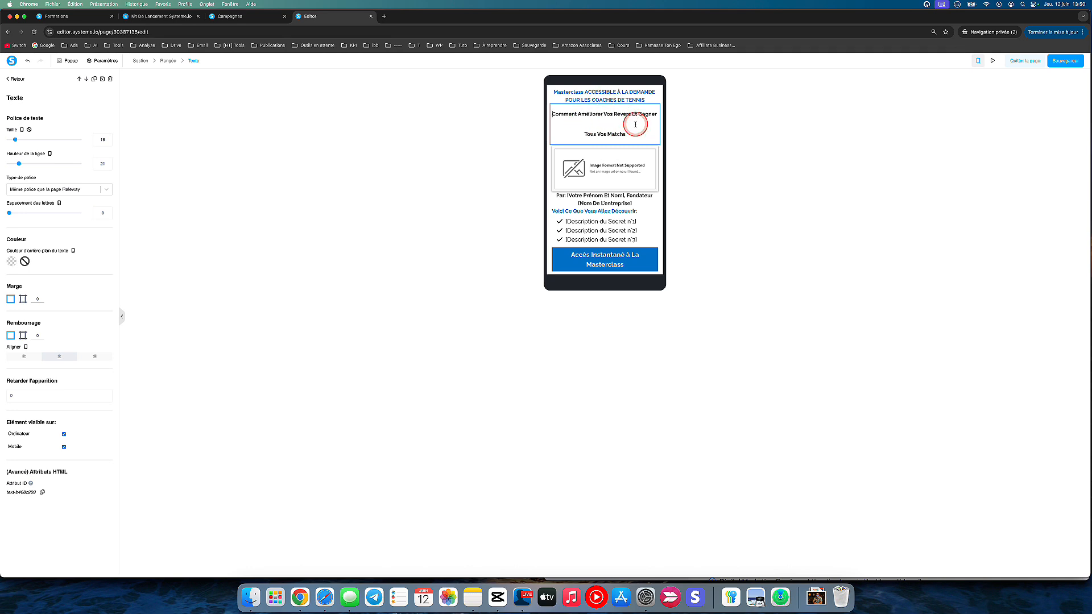
pyautogui.click(978, 61)
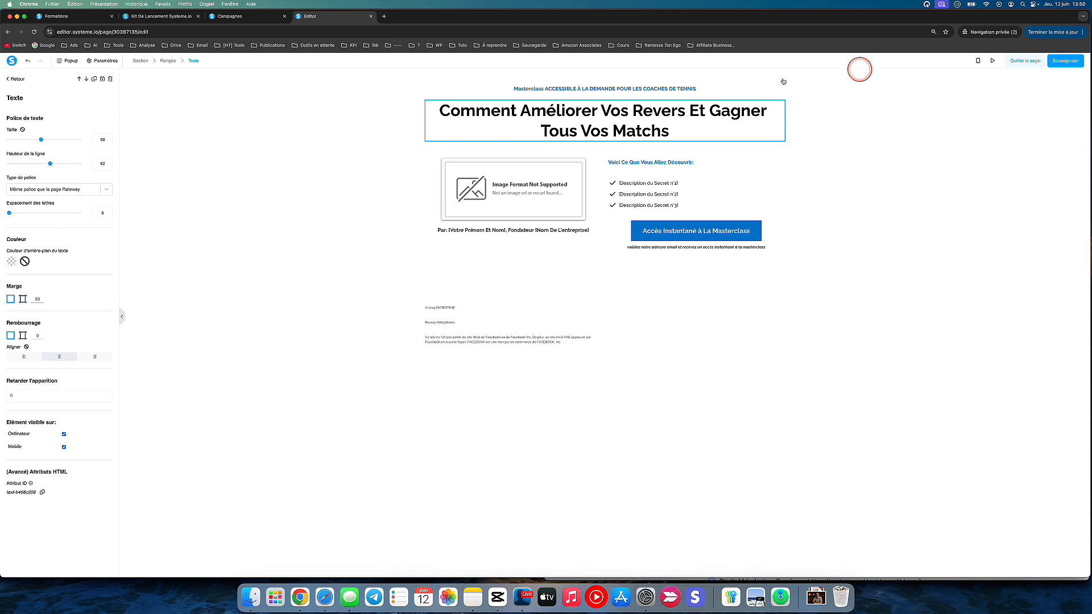
pyautogui.click(384, 199)
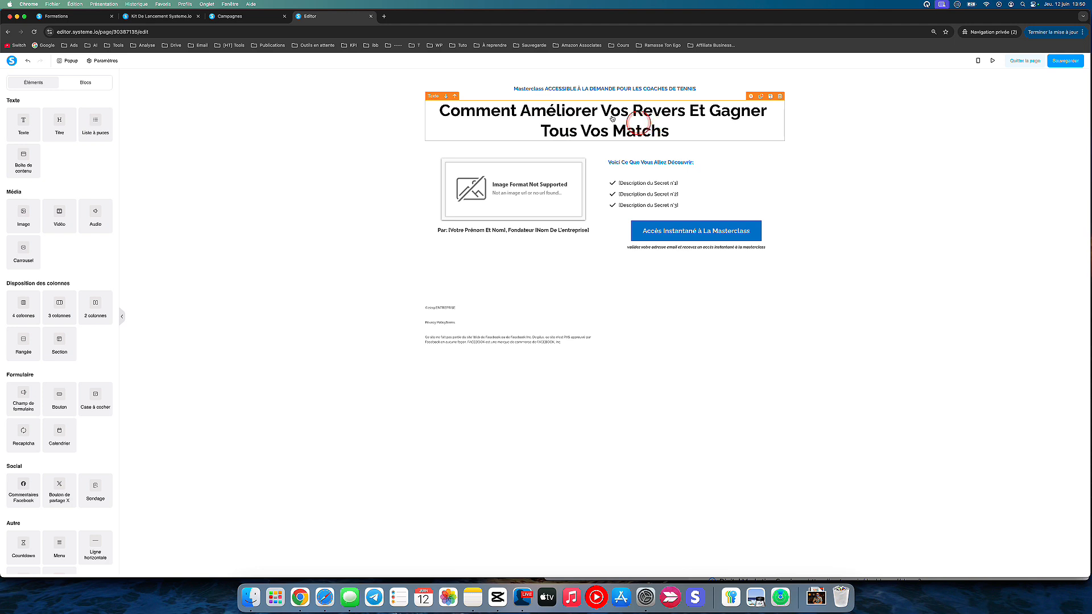
# - Replace the capture page's placeholder image with SIOThumbnail4.png from the existing image library
pyautogui.click(503, 196)
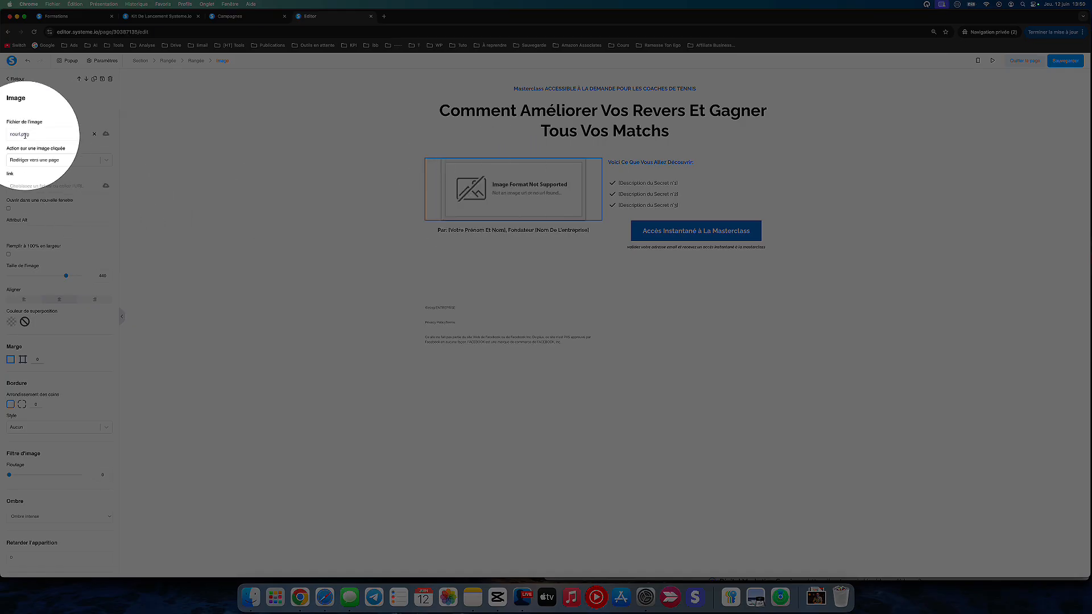
pyautogui.click(106, 135)
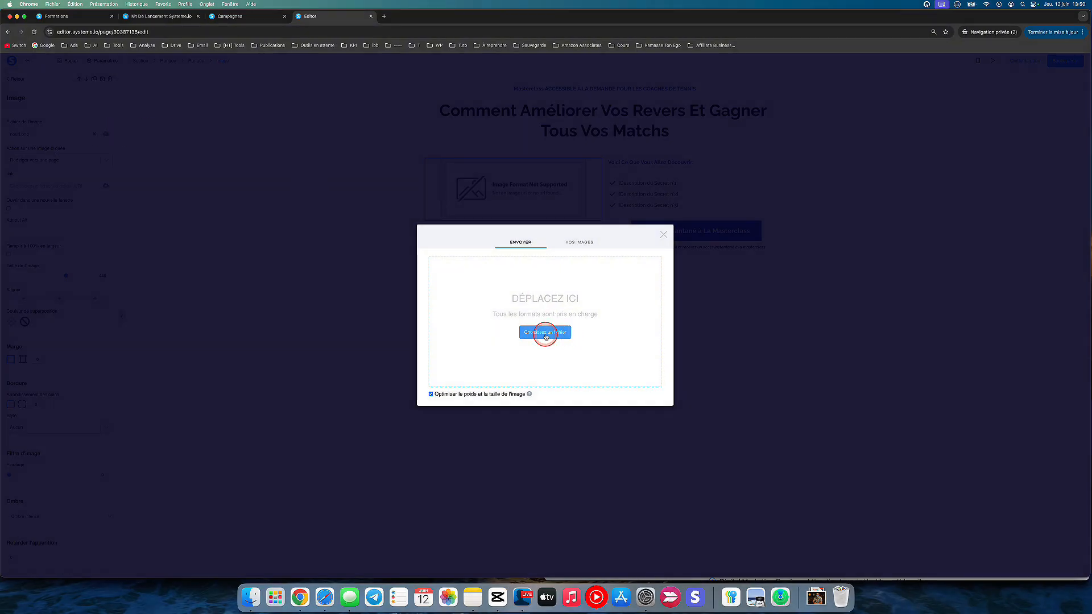
pyautogui.click(577, 245)
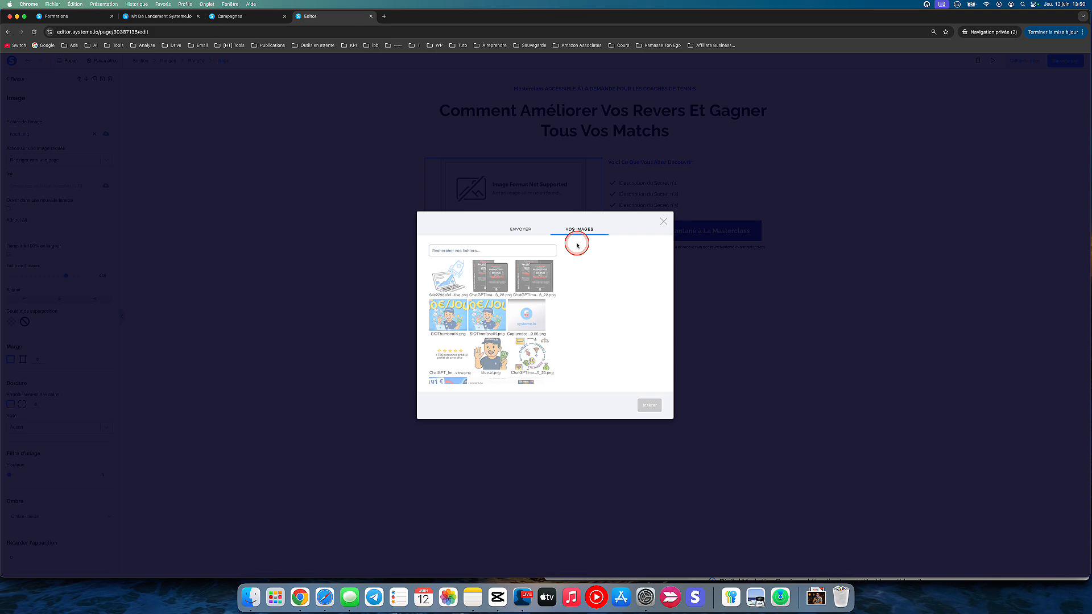
pyautogui.click(515, 233)
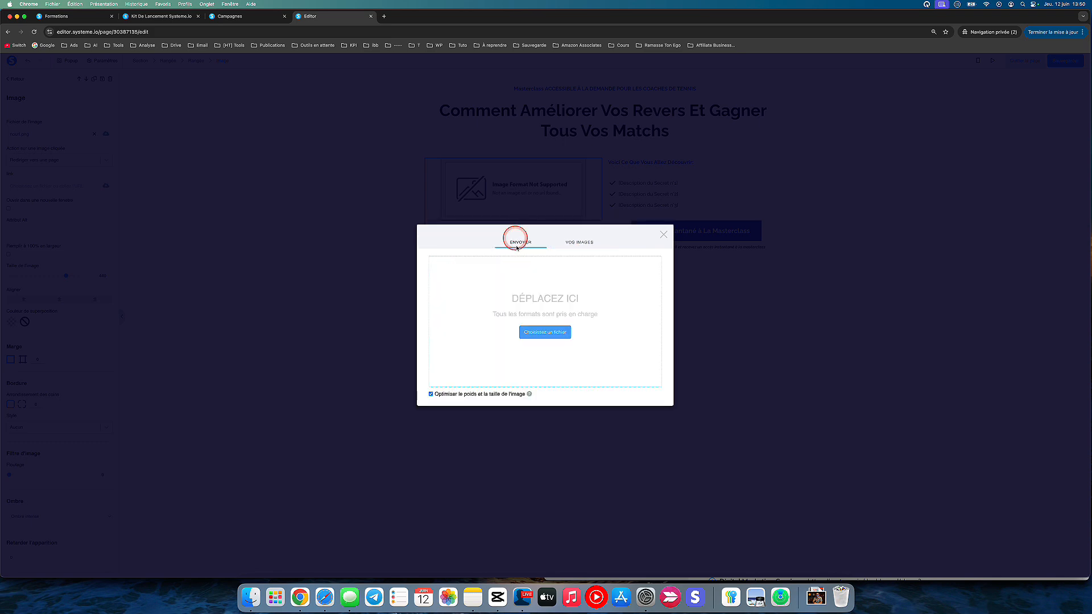
pyautogui.click(579, 242)
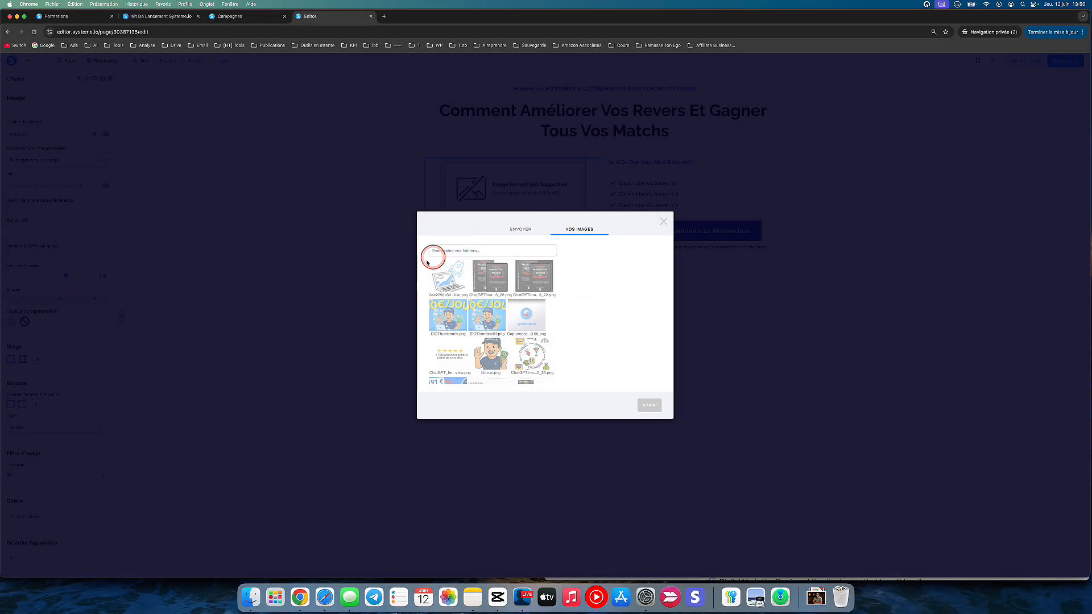
pyautogui.click(449, 319)
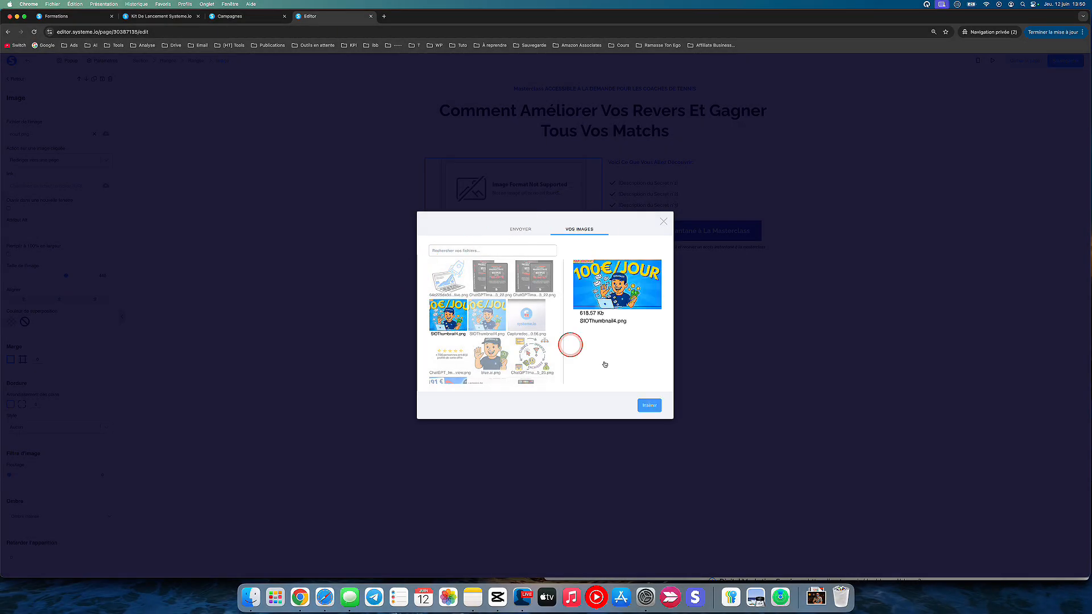
pyautogui.click(648, 404)
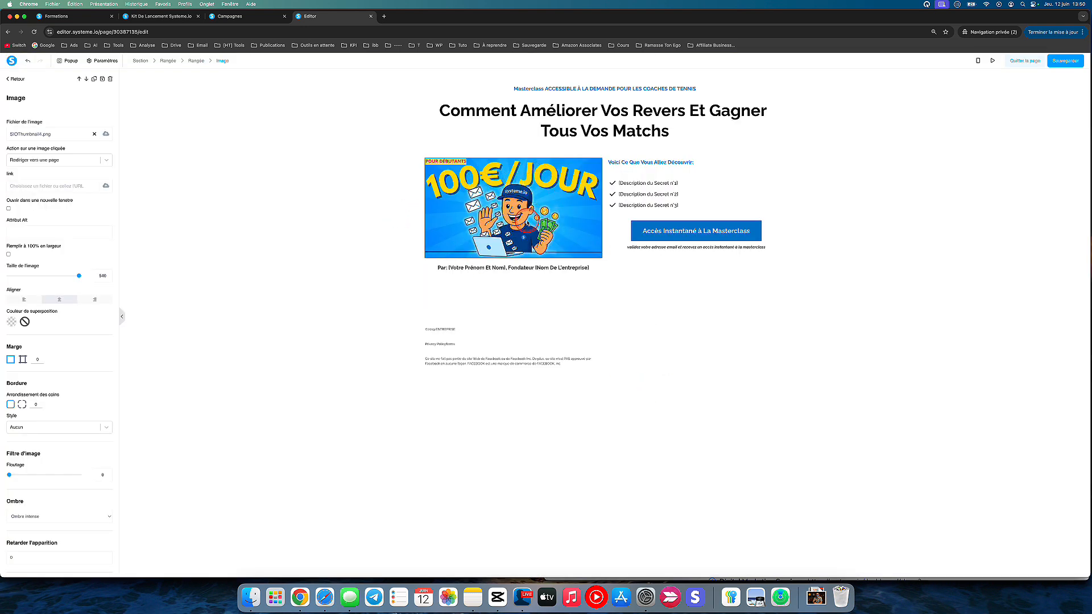
pyautogui.click(366, 254)
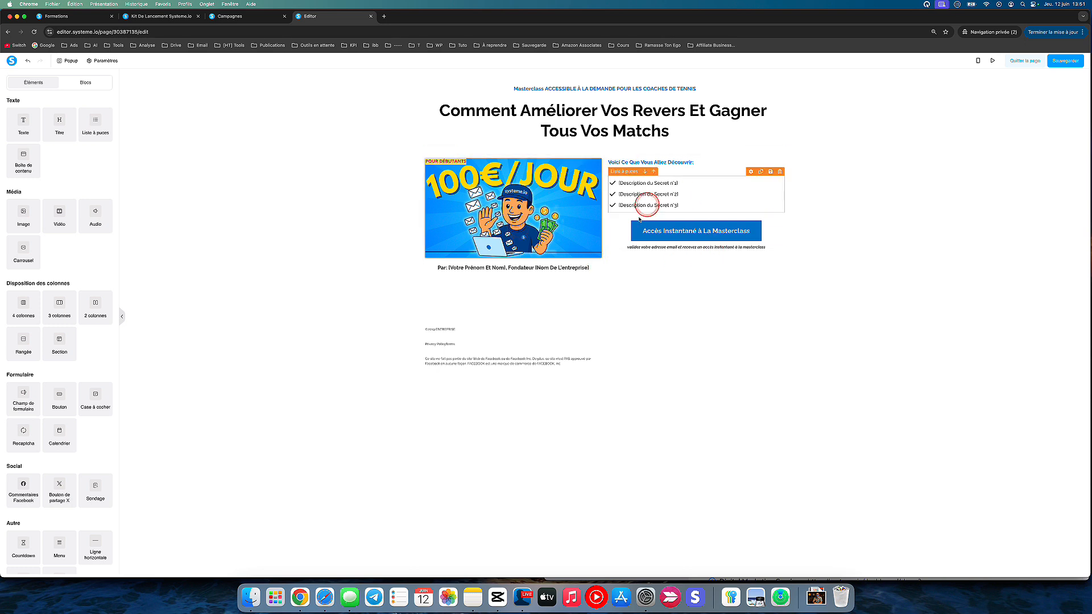
# - Set the vertical spacing of the "Description du Secret" bullet list to 1 and review its icon, colour and margin settings
pyautogui.click(631, 167)
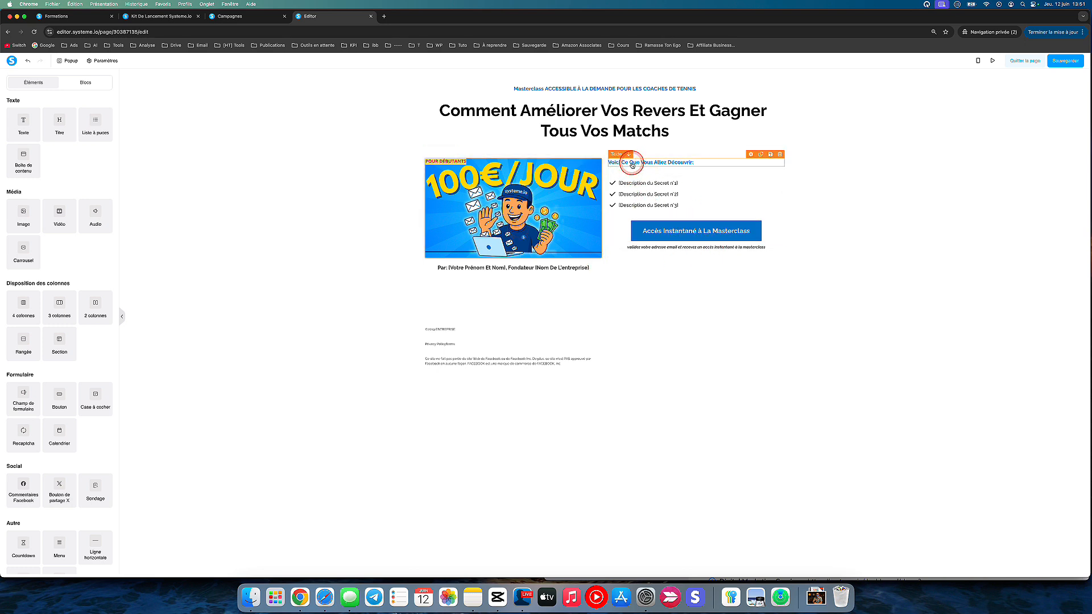
pyautogui.click(686, 185)
pyautogui.click(642, 190)
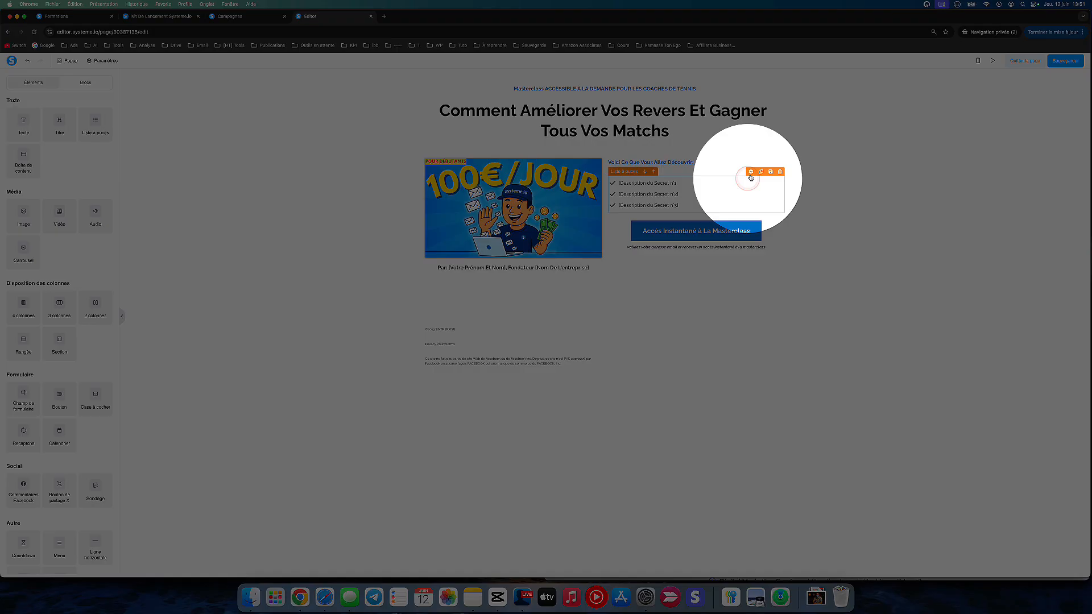
pyautogui.click(751, 171)
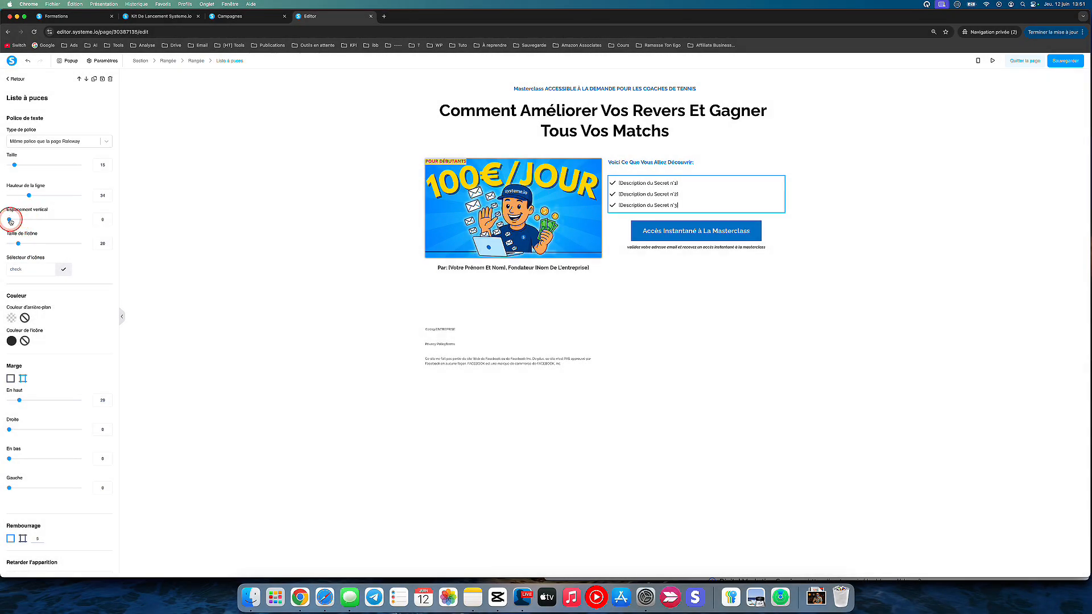
pyautogui.moveTo(10, 222); pyautogui.dragTo(10, 222)
pyautogui.scroll(-1, 38, 239)
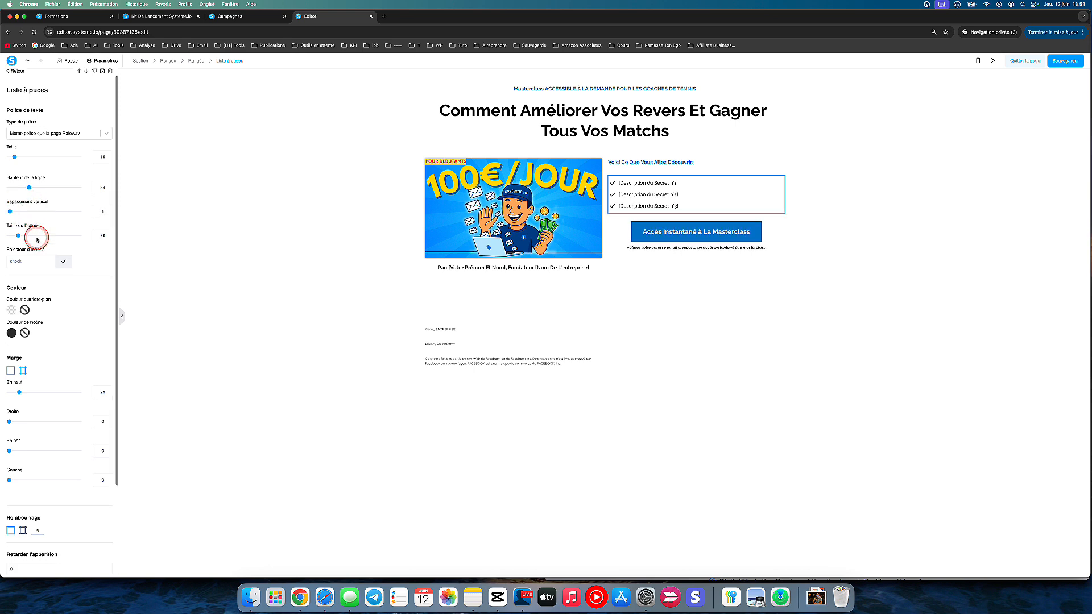
pyautogui.scroll(-4, 37, 240)
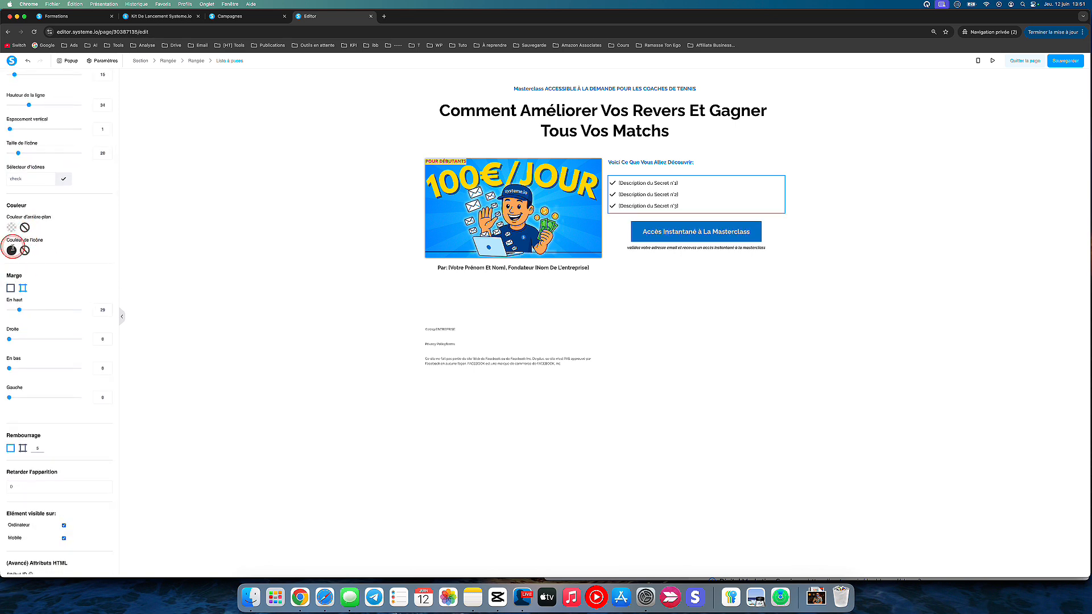
pyautogui.scroll(5, 53, 325)
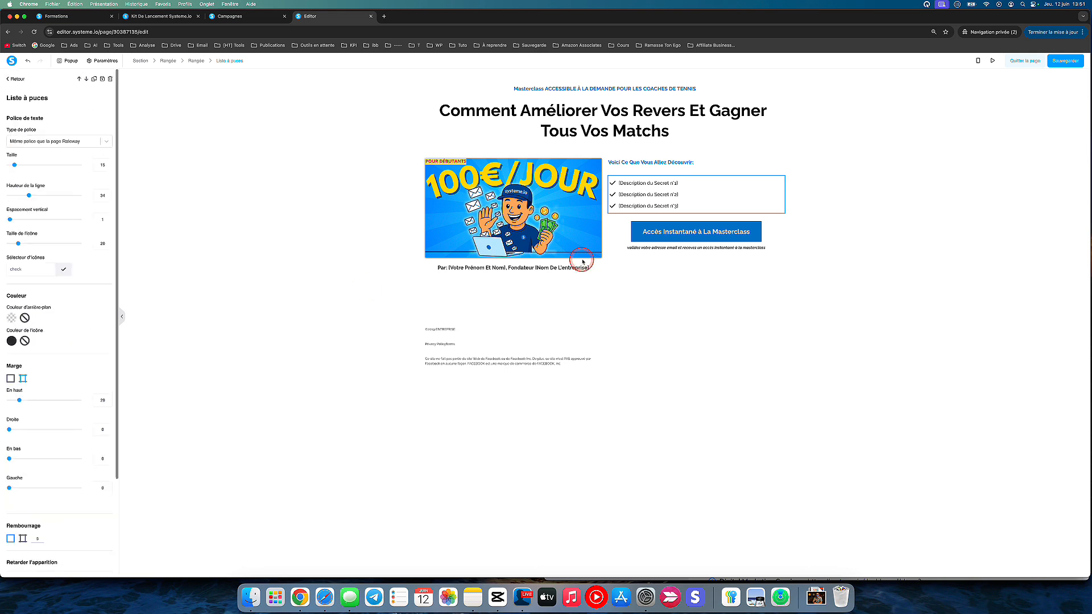
pyautogui.click(747, 272)
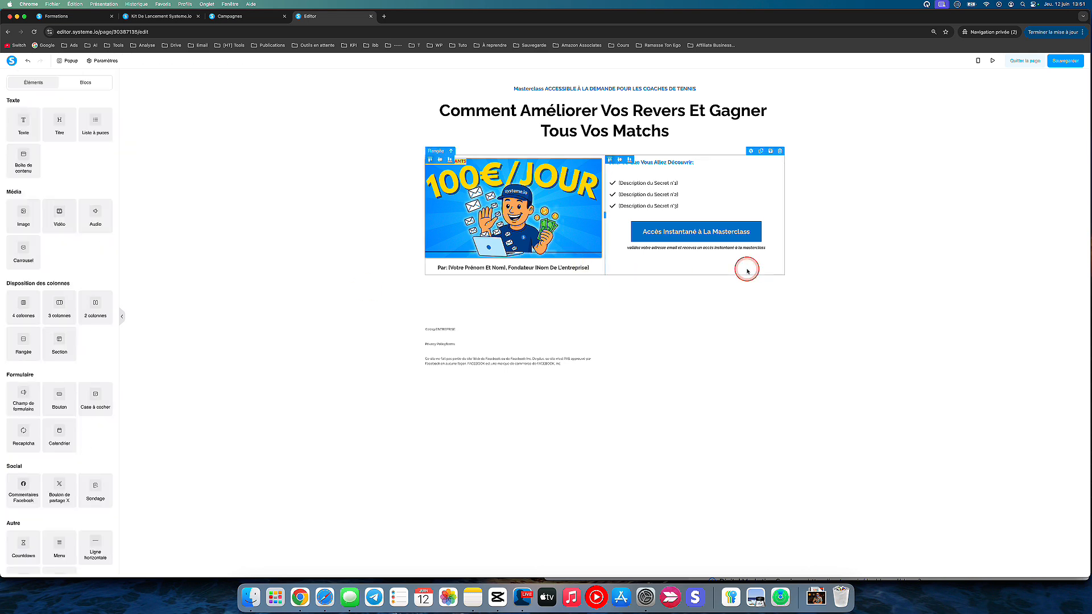
# - Examine the settings of the "Accès Instantané à La Masterclass" button and the sign-up form in its popup, then return to the elements list
pyautogui.click(632, 180)
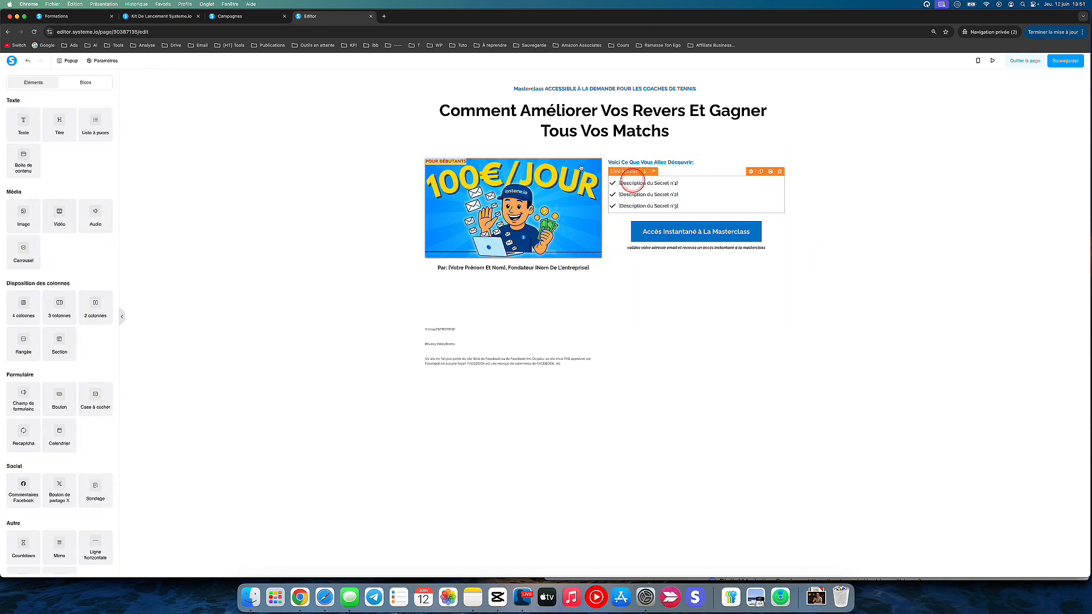
pyautogui.click(504, 153)
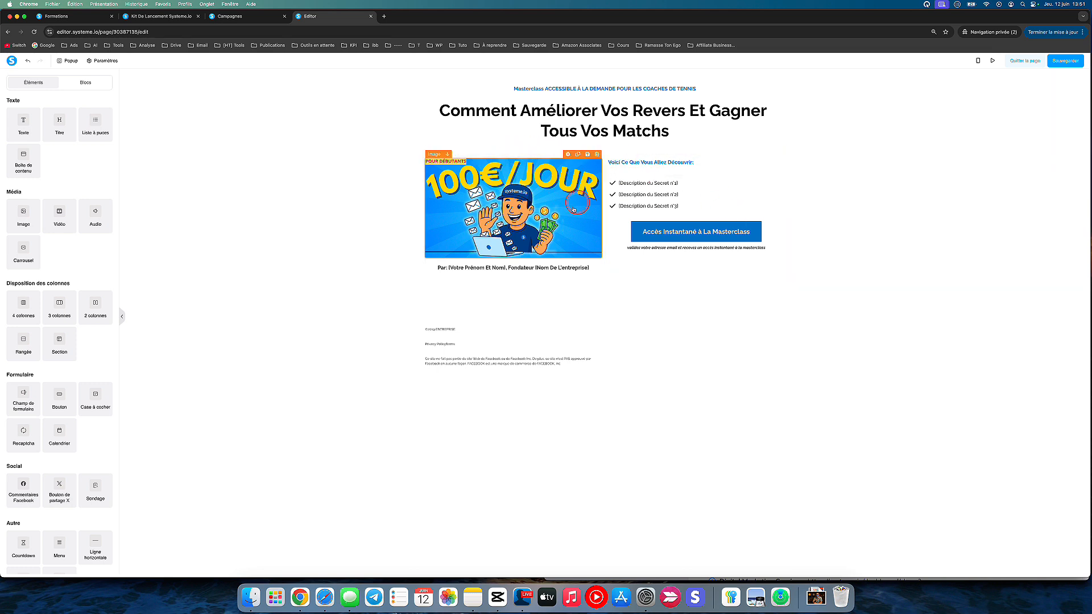
pyautogui.click(680, 229)
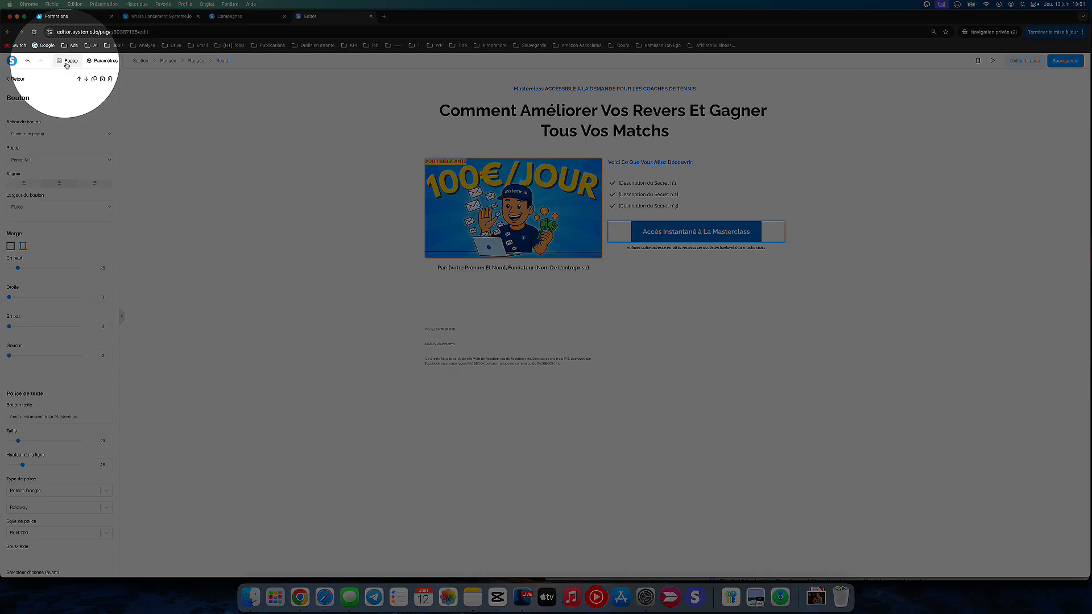
pyautogui.click(67, 66)
pyautogui.click(97, 107)
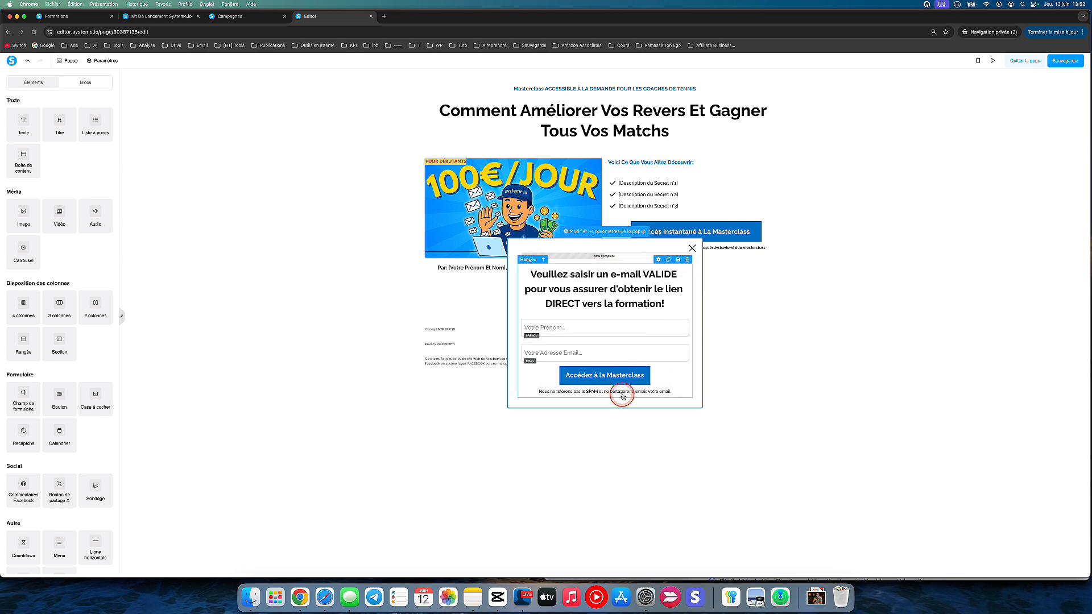
pyautogui.click(756, 292)
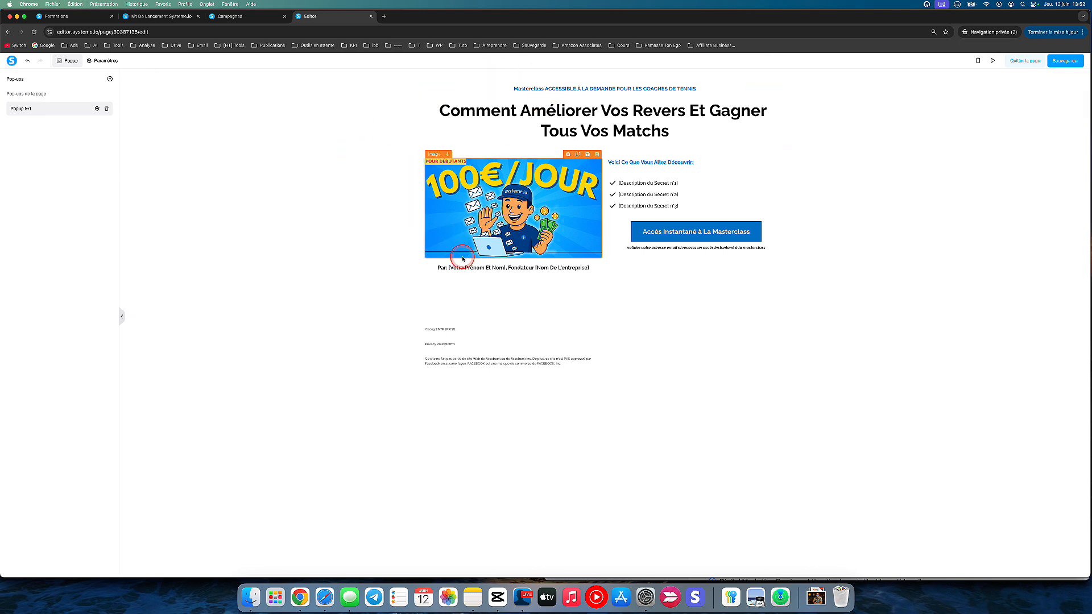
pyautogui.click(133, 73)
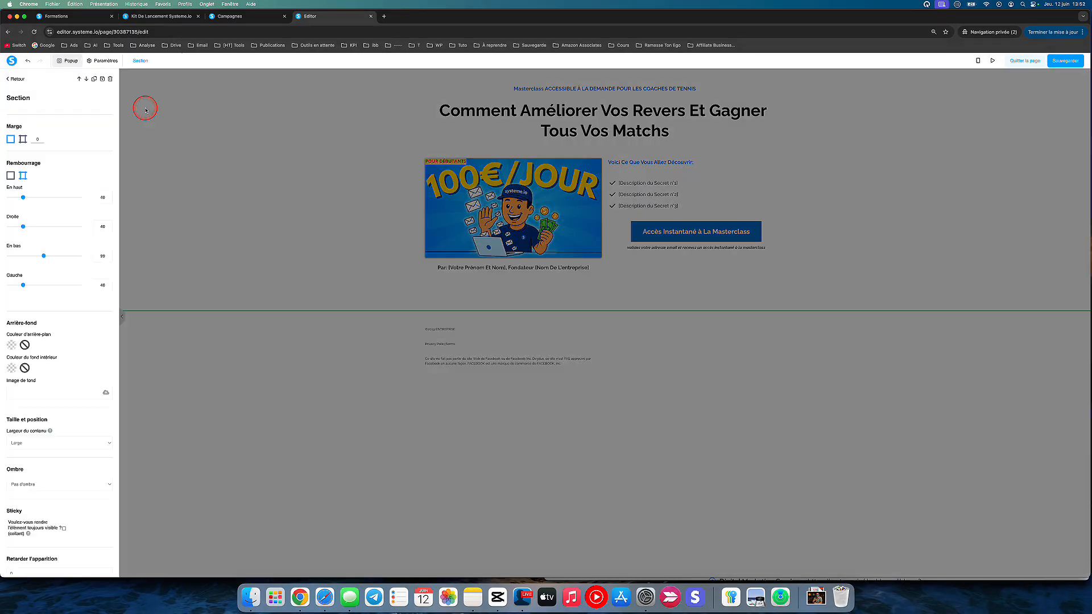
pyautogui.click(18, 79)
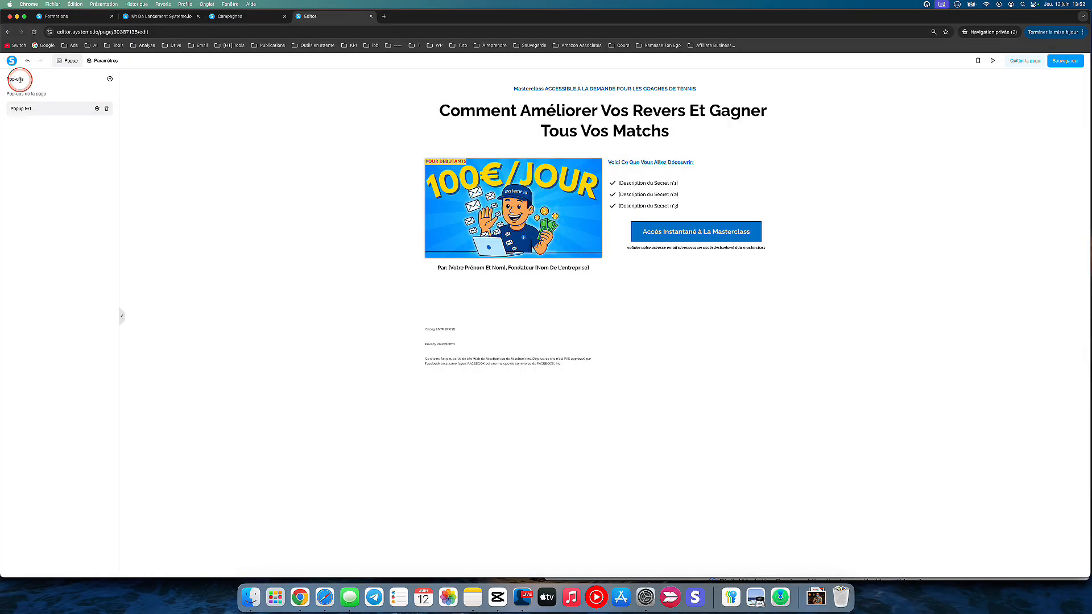
pyautogui.click(43, 60)
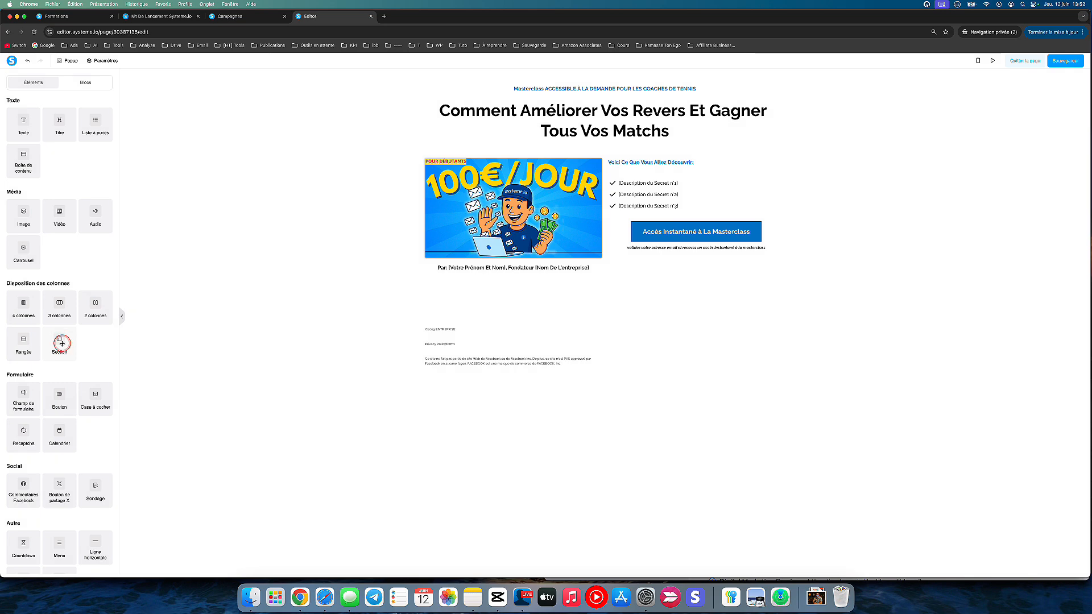
# - Add an empty section between the main section and the footer, and check the main section's padding and content width
pyautogui.moveTo(62, 344); pyautogui.dragTo(301, 301)
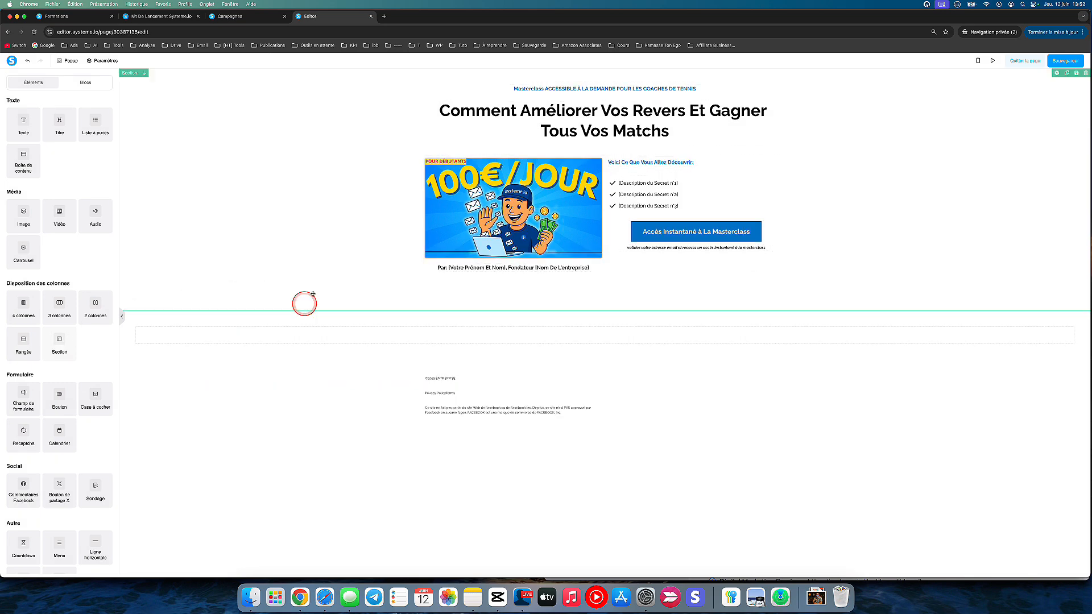
pyautogui.click(250, 130)
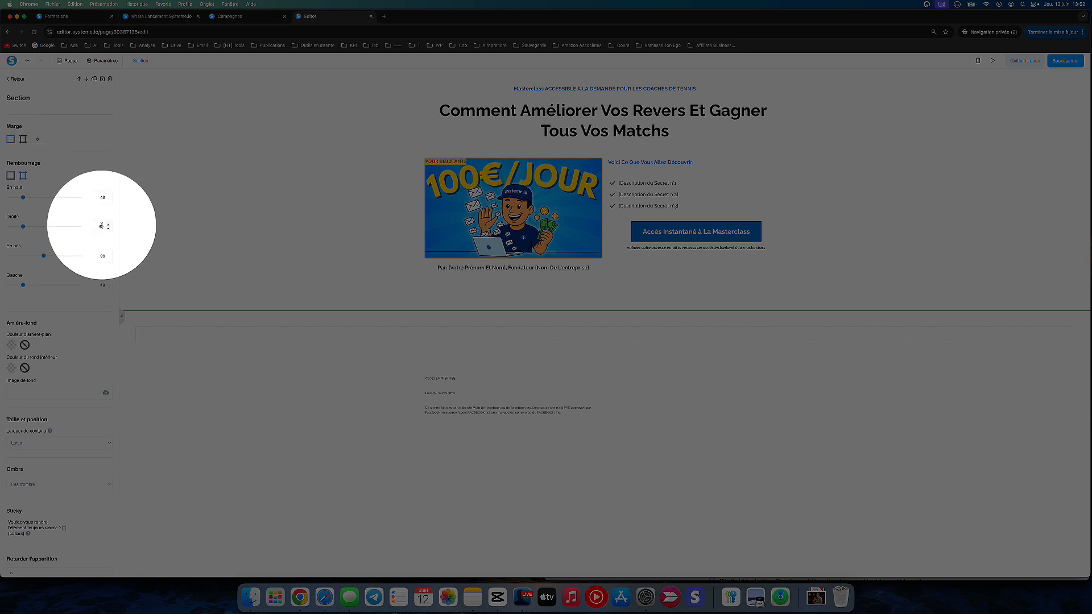
pyautogui.click(95, 288)
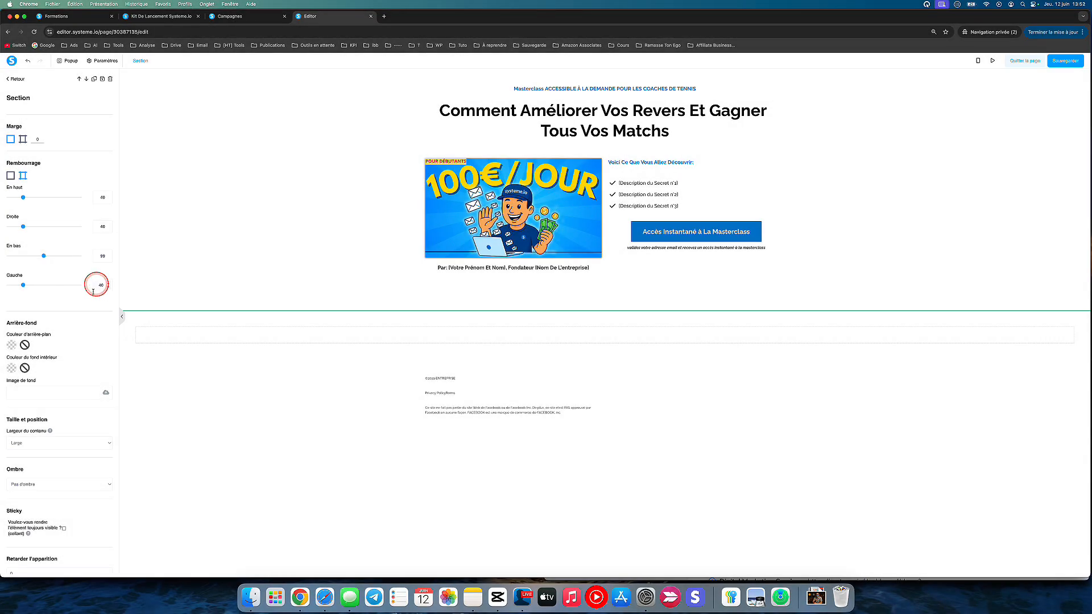
pyautogui.click(157, 319)
pyautogui.click(135, 261)
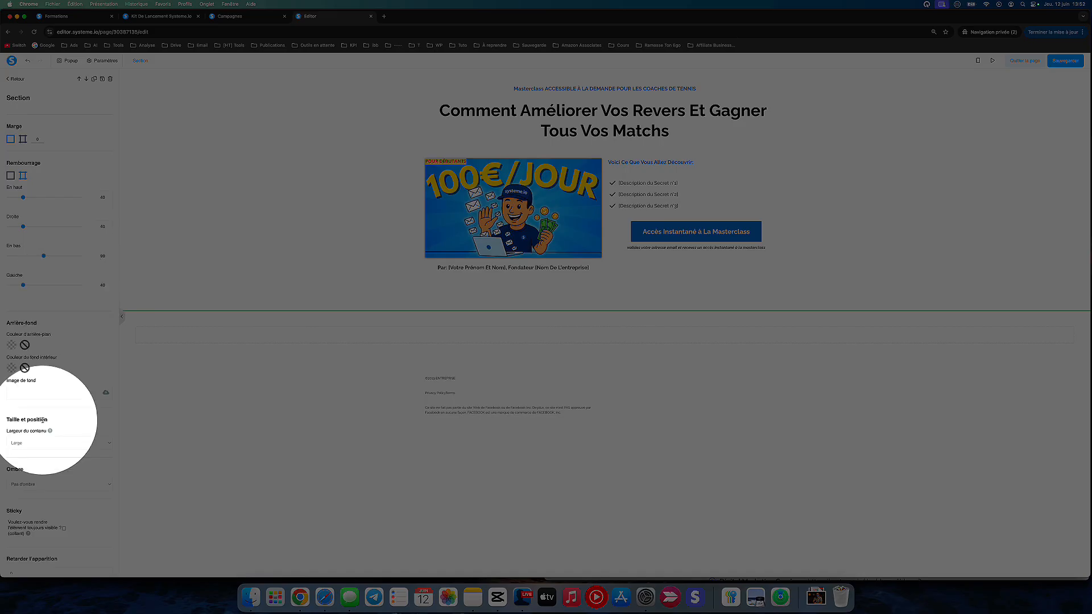
# - Set the content width of the new empty section to "Large"
pyautogui.click(147, 323)
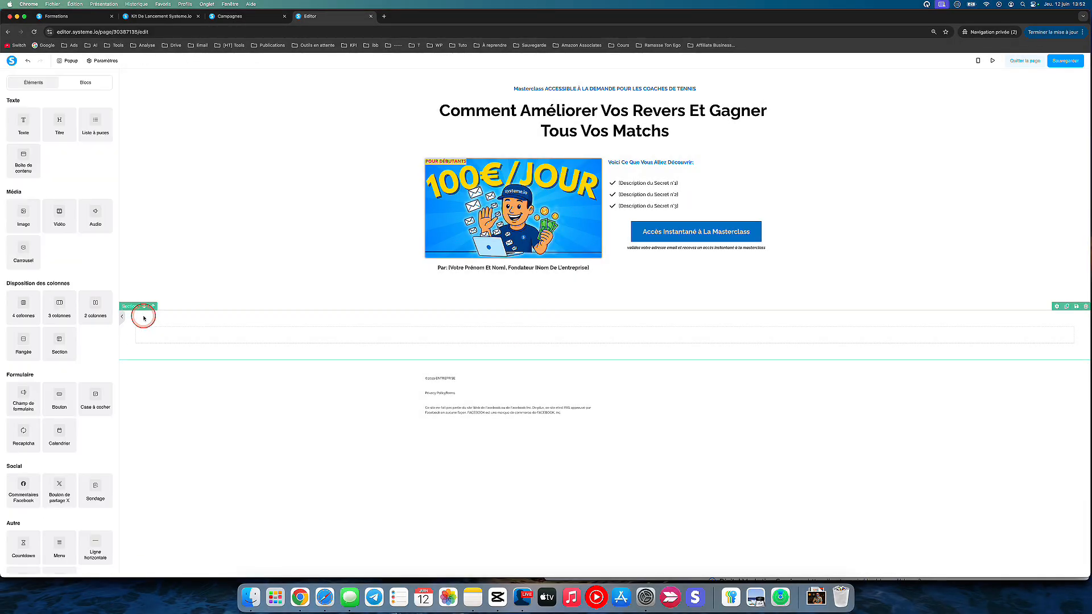
pyautogui.click(138, 318)
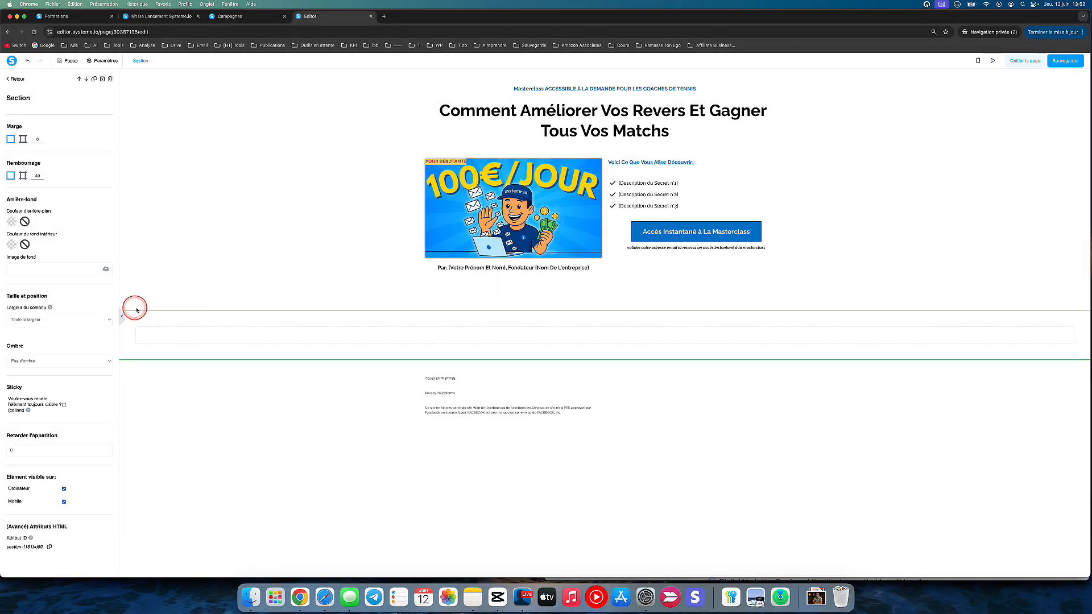
pyautogui.click(130, 316)
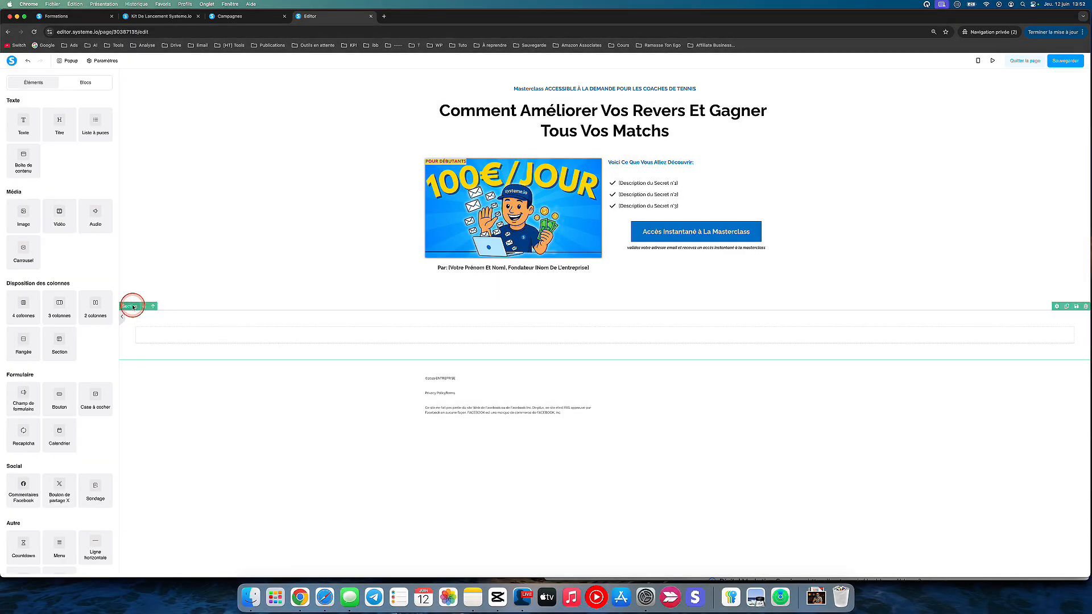
pyautogui.click(133, 306)
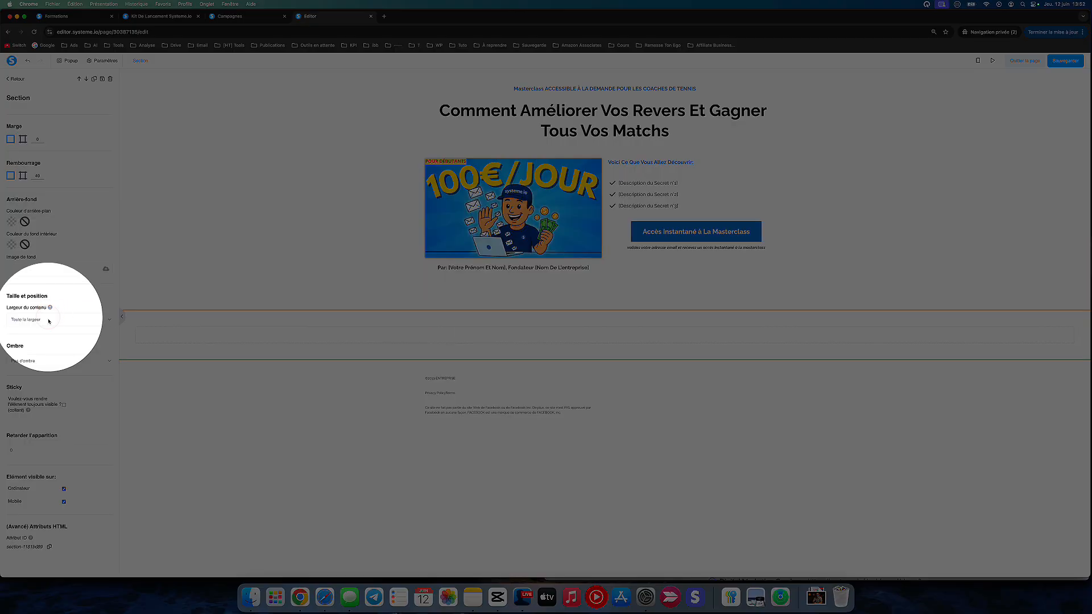
pyautogui.click(49, 318)
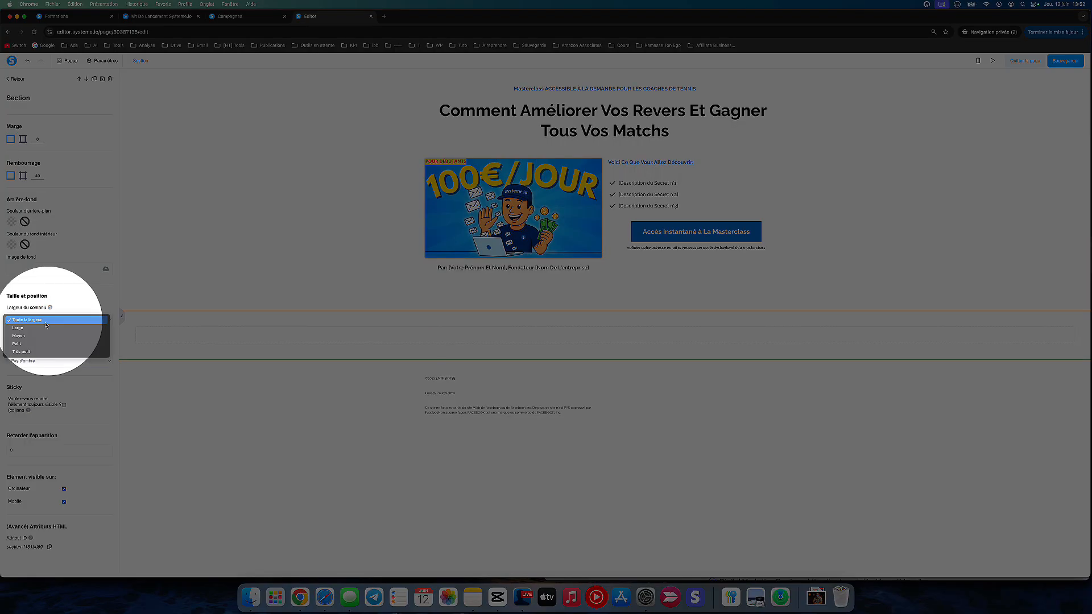
pyautogui.click(49, 326)
# - Give the new section individual padding per side with 99 at the bottom, and compare it with the main section's settings
pyautogui.click(23, 175)
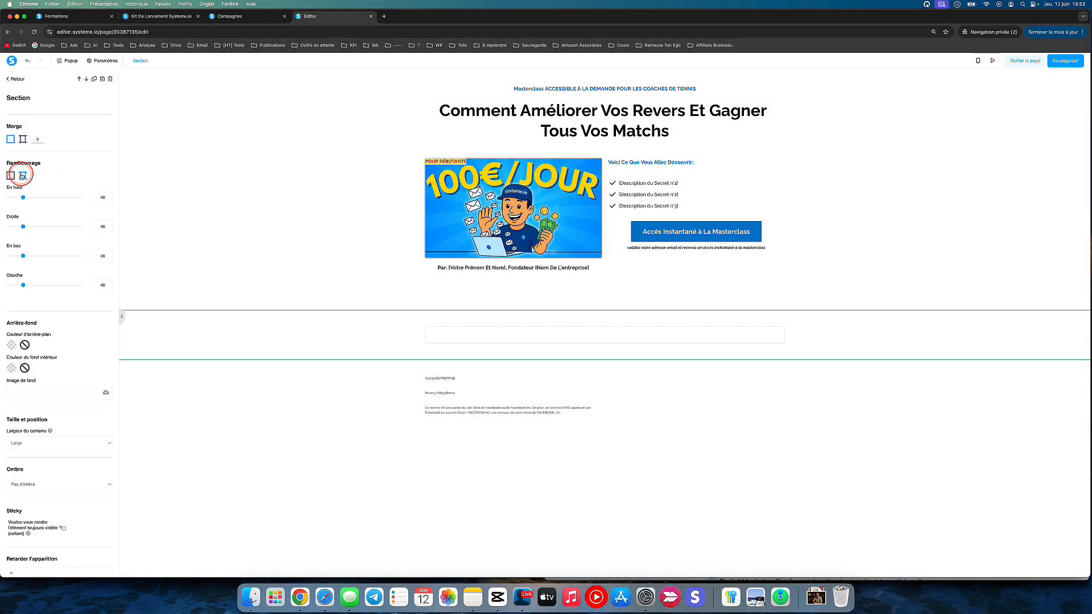
pyautogui.moveTo(27, 255); pyautogui.dragTo(44, 255)
pyautogui.click(102, 255)
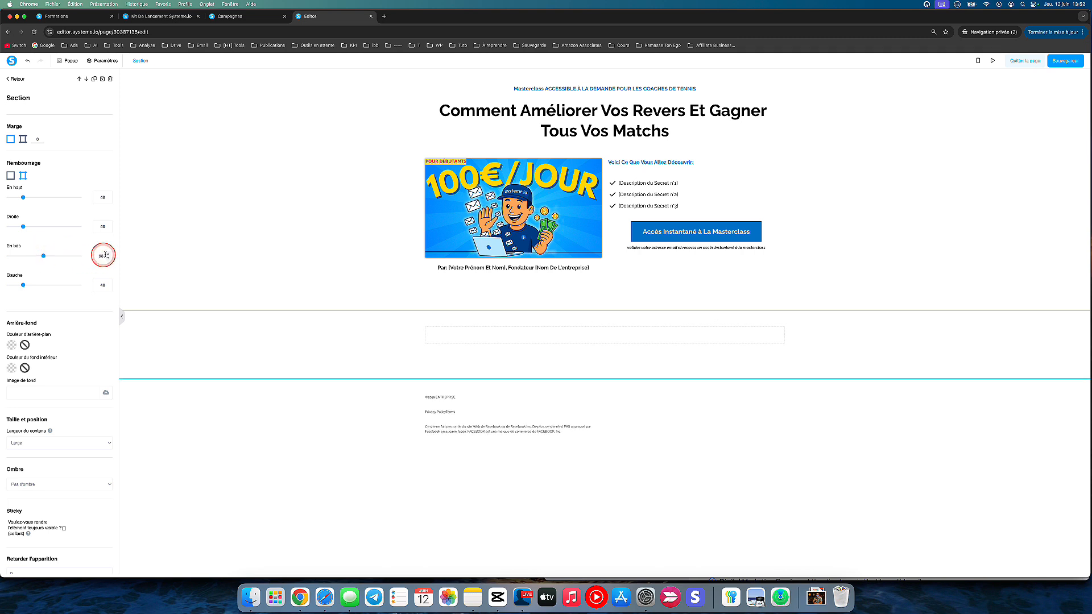
pyautogui.click(163, 353)
pyautogui.click(228, 338)
pyautogui.click(363, 161)
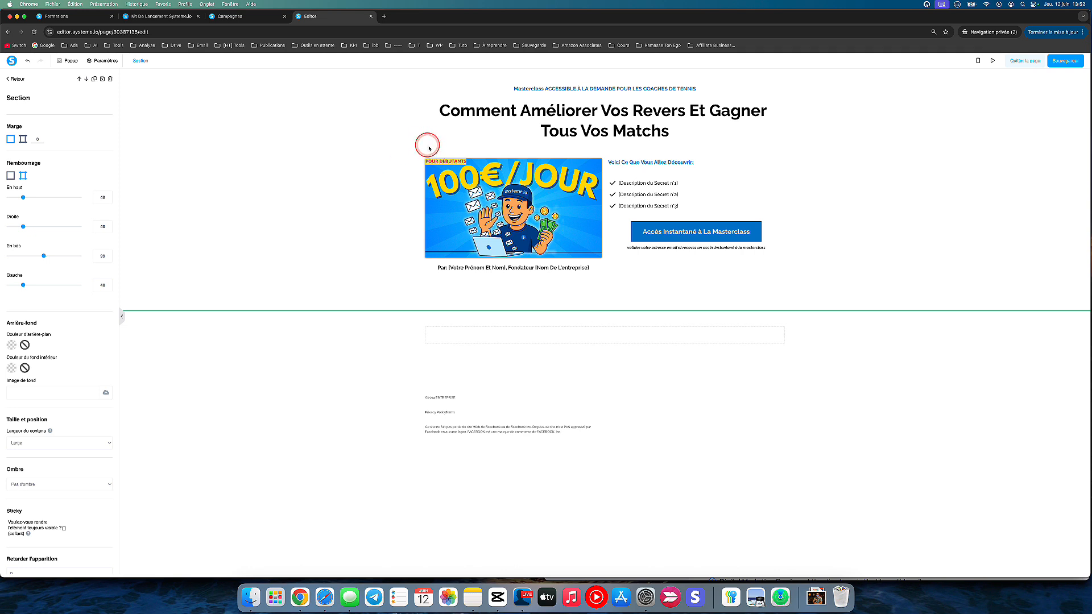
# - Examine the settings of the row that holds the main section's content, then return to the elements list
pyautogui.click(427, 165)
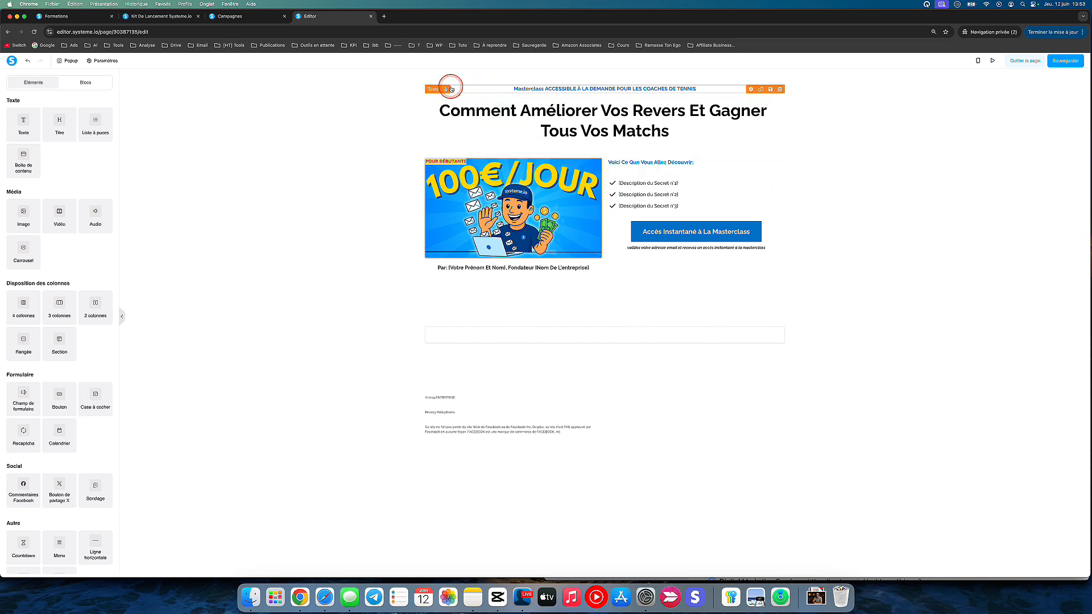
pyautogui.click(428, 86)
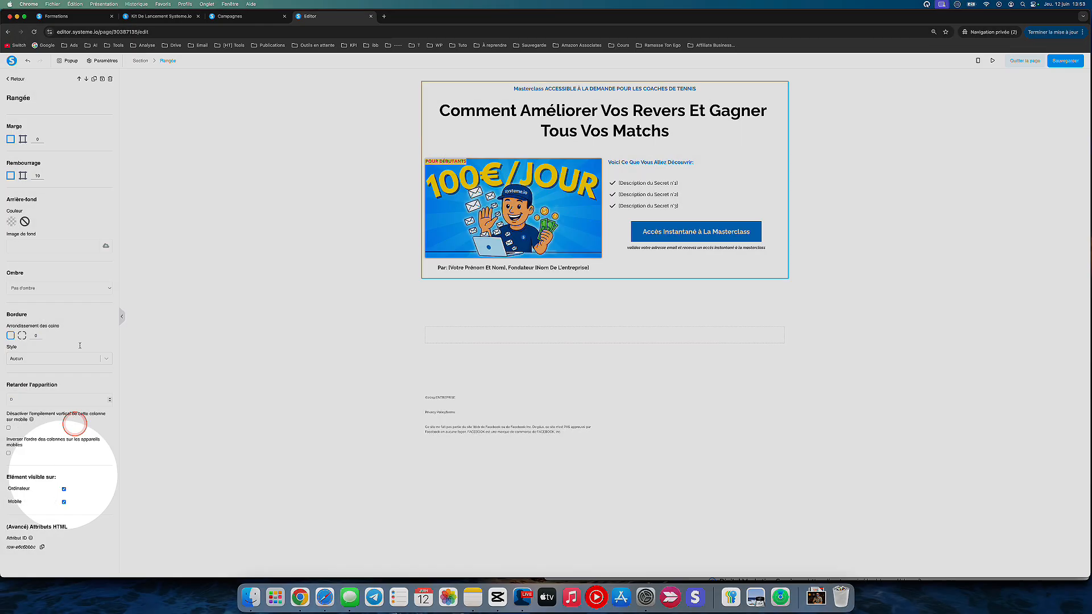
pyautogui.click(273, 197)
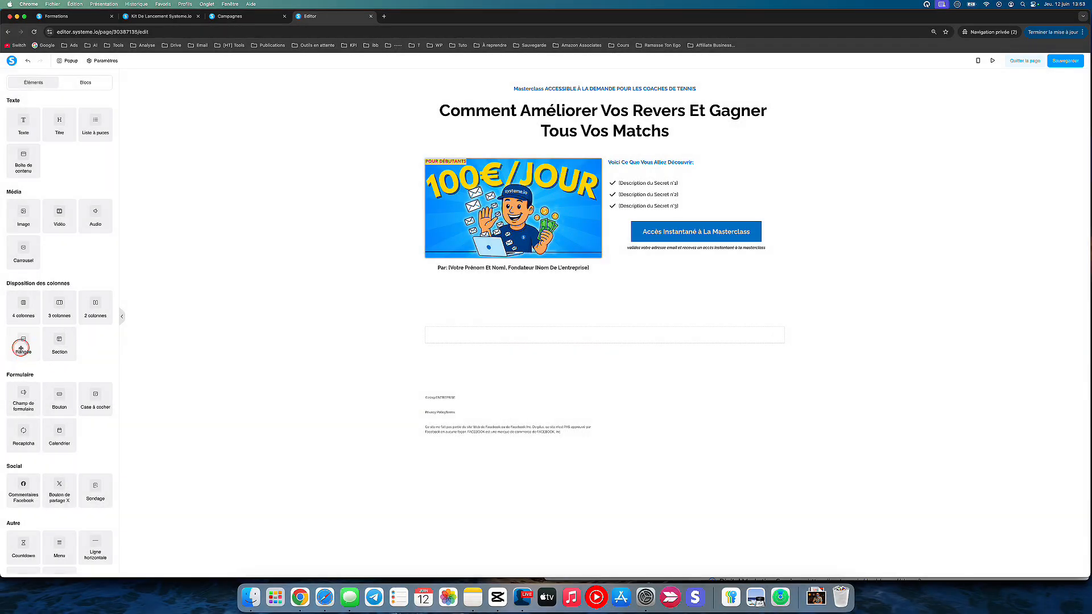
pyautogui.moveTo(21, 348); pyautogui.dragTo(427, 339)
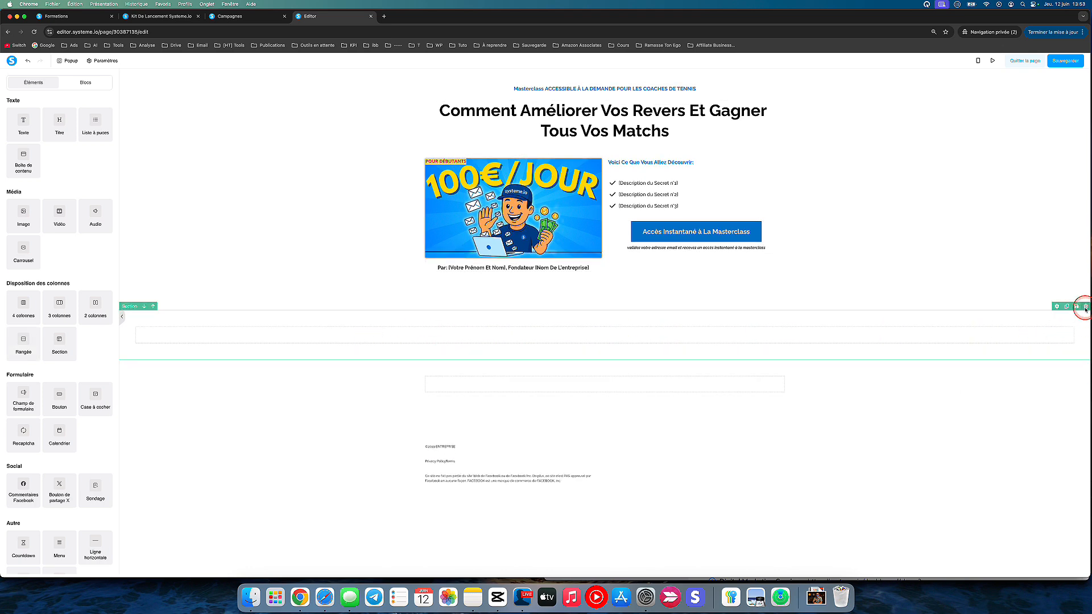
pyautogui.click(1084, 307)
pyautogui.press('Return')
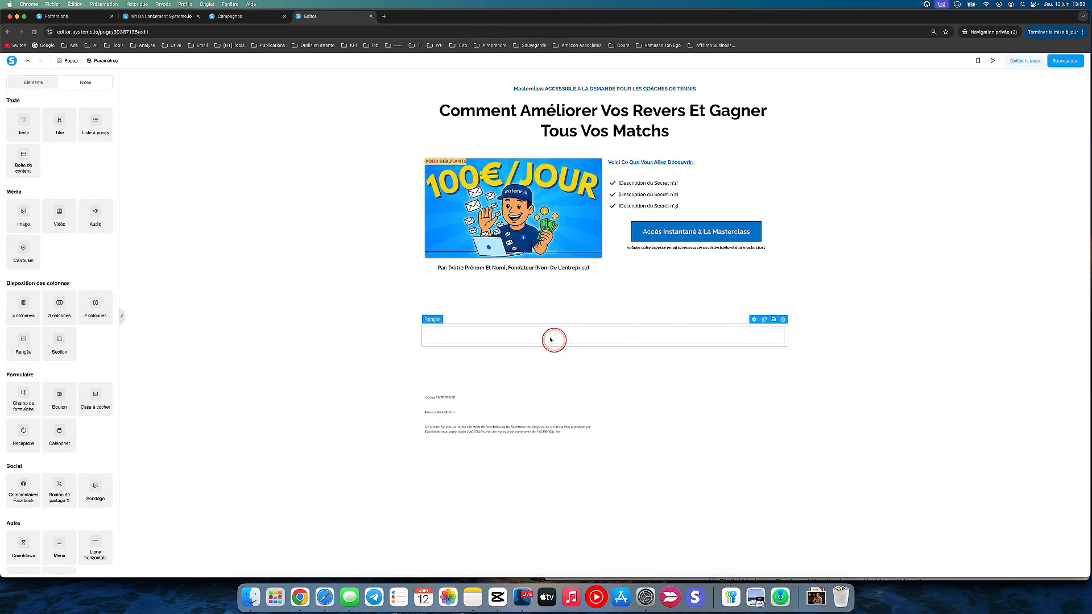
# - Examine the settings of the empty row in the new section, then return to the elements list
pyautogui.click(430, 346)
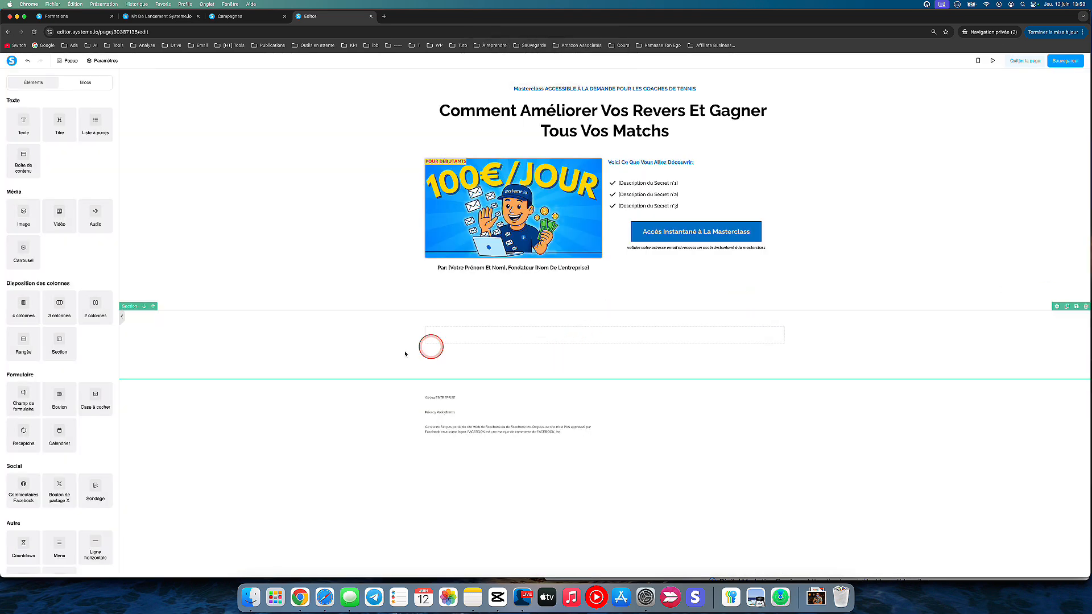
pyautogui.click(430, 325)
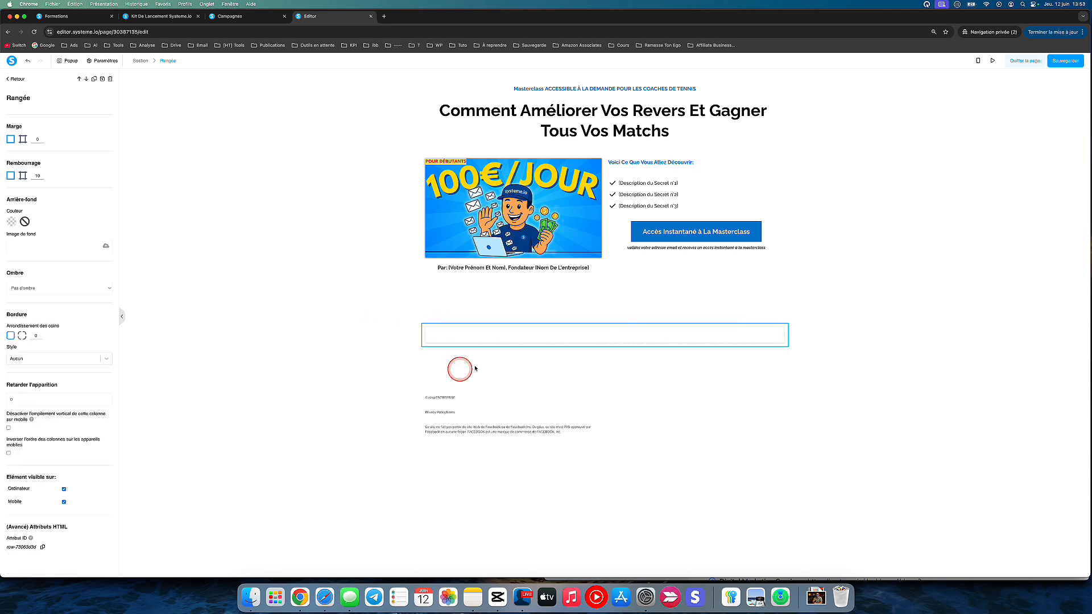
pyautogui.click(560, 107)
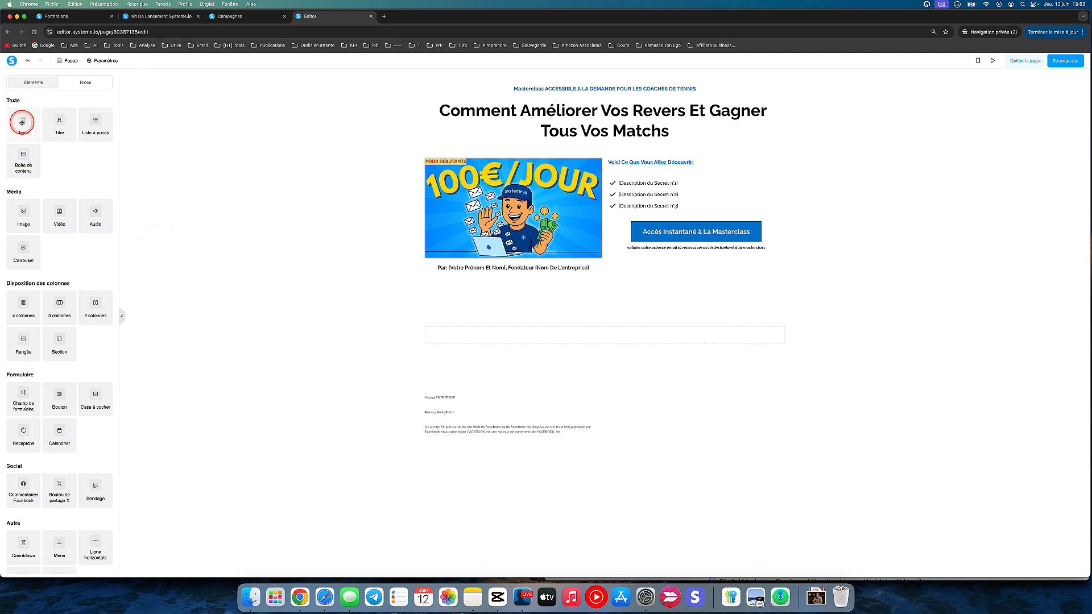
# - Add a text element to the new section's empty row and replace its placeholder with "Masterclass Accessible à la demande"
pyautogui.moveTo(23, 121); pyautogui.dragTo(565, 333)
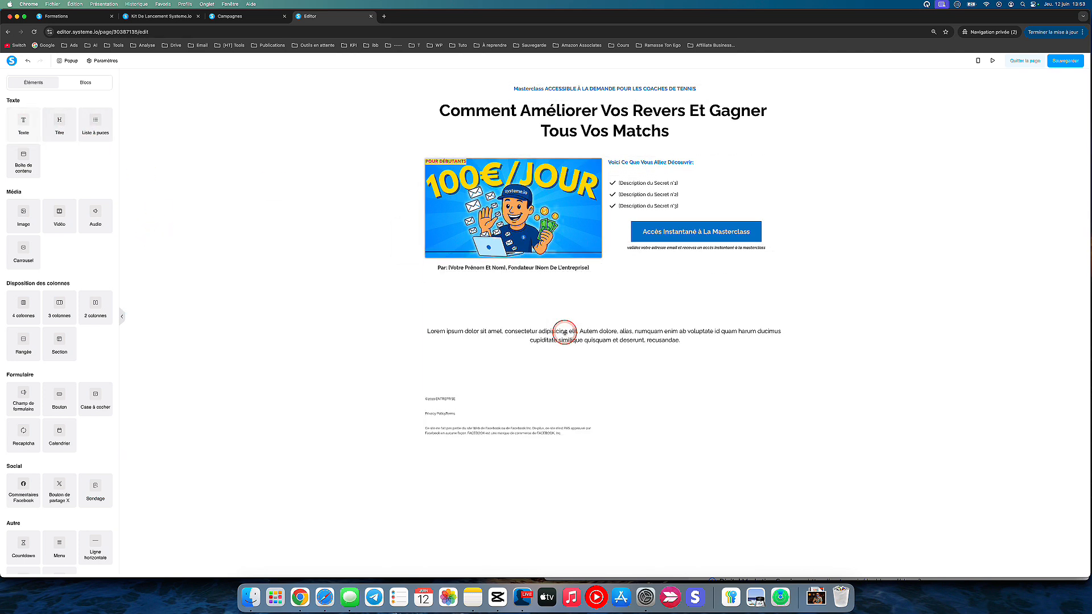
pyautogui.click(577, 334)
pyautogui.tripleClick(577, 334)
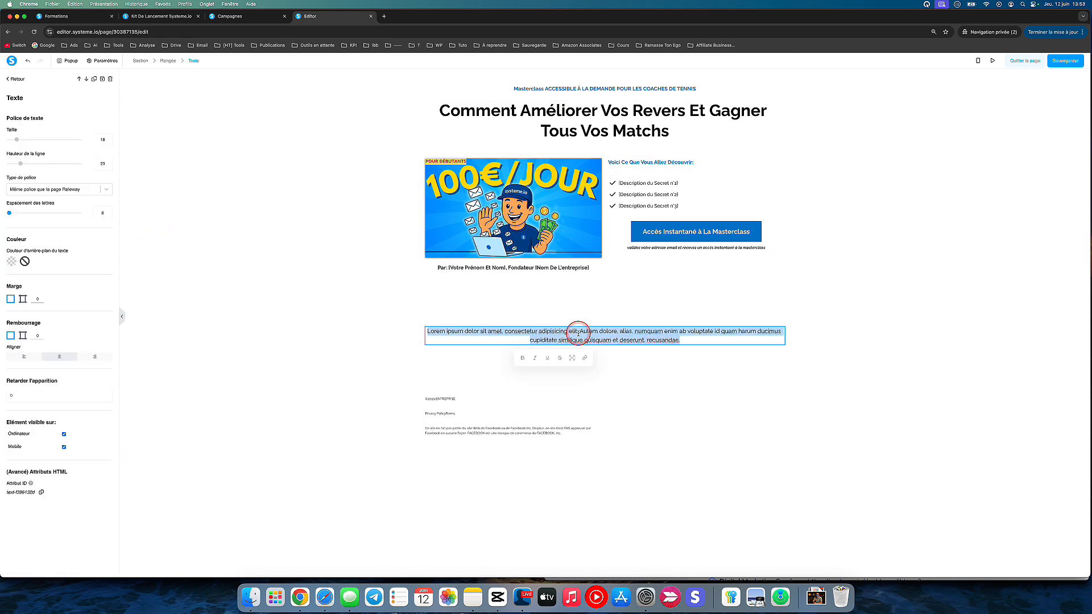
pyautogui.write('M')
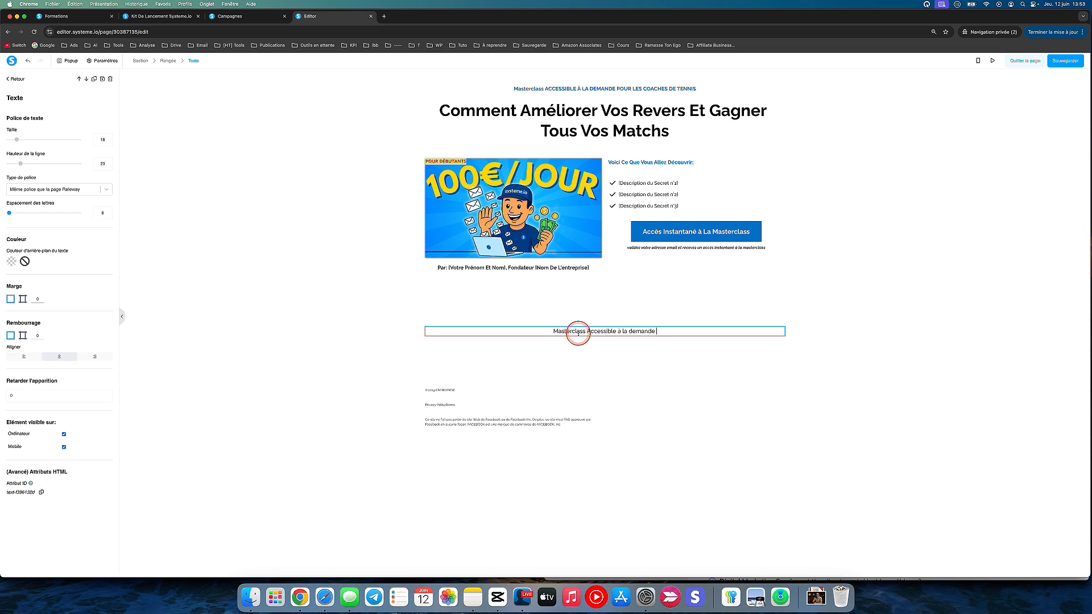
# - Copy the top tagline's blue colour, 0174C7, onto "Masterclass Accessible à la demande" and make that text bold
pyautogui.click(551, 91)
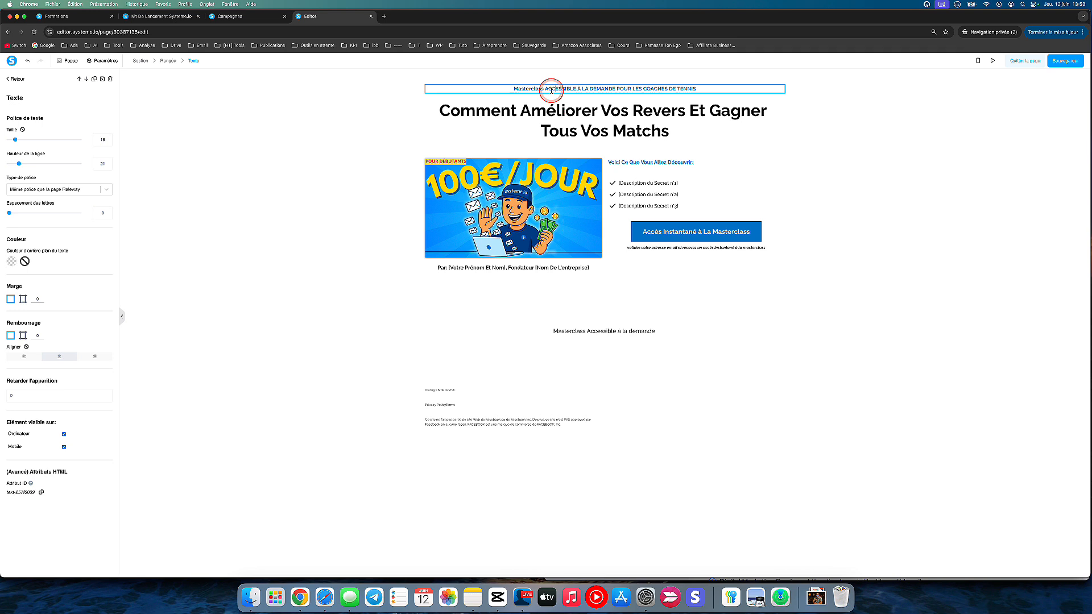
pyautogui.tripleClick(551, 90)
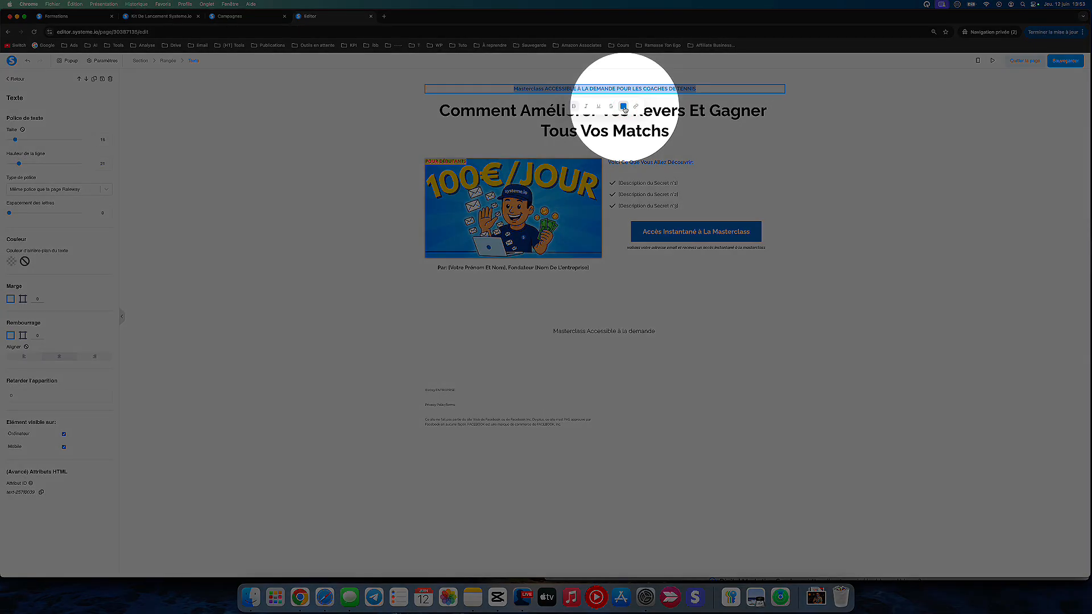
pyautogui.click(623, 107)
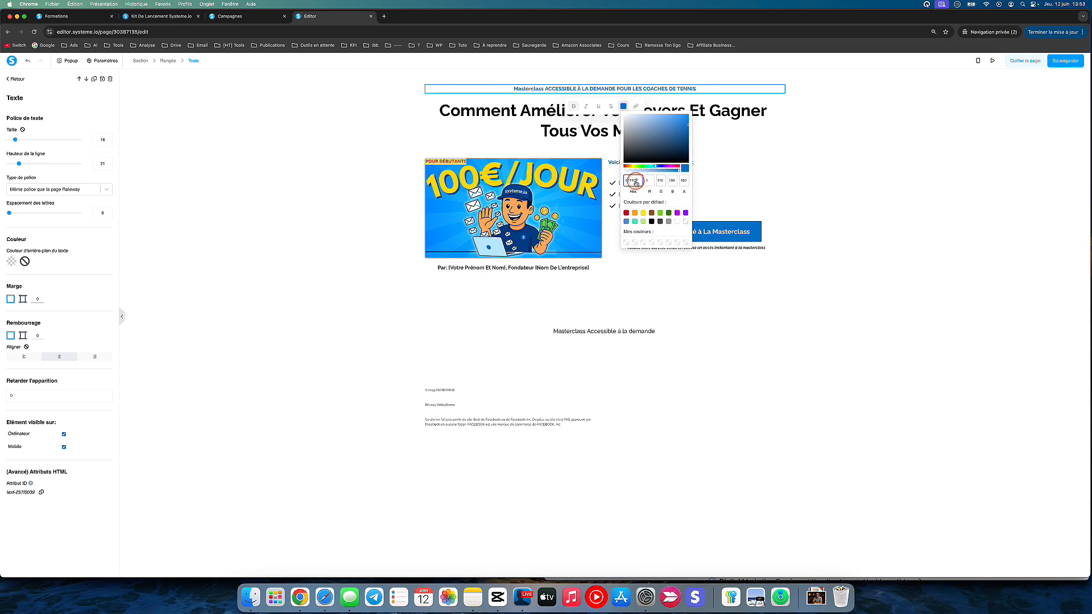
pyautogui.click(497, 375)
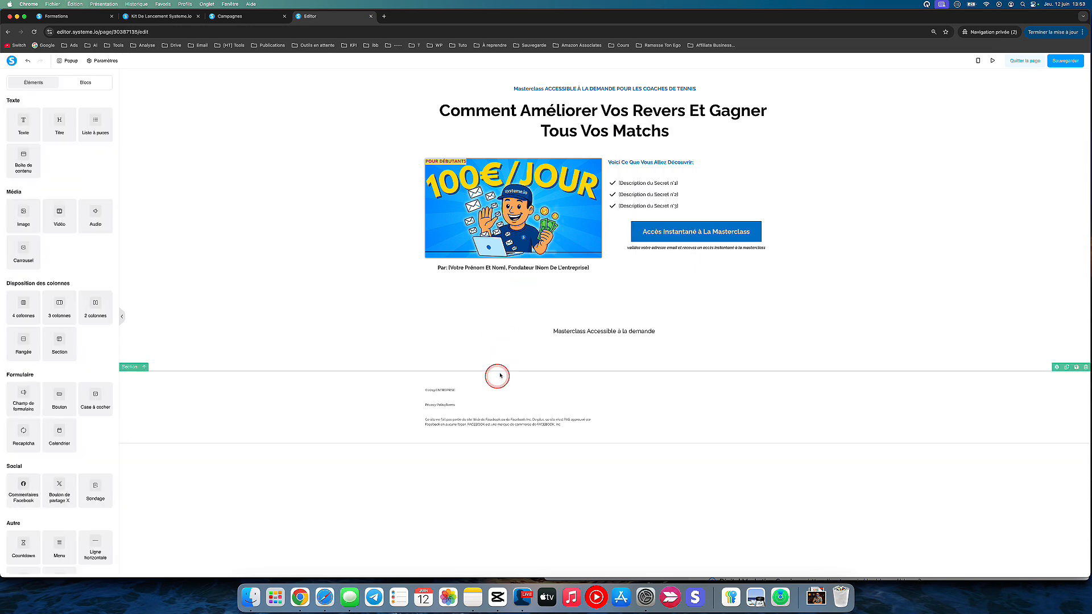
pyautogui.tripleClick(541, 332)
pyautogui.click(623, 348)
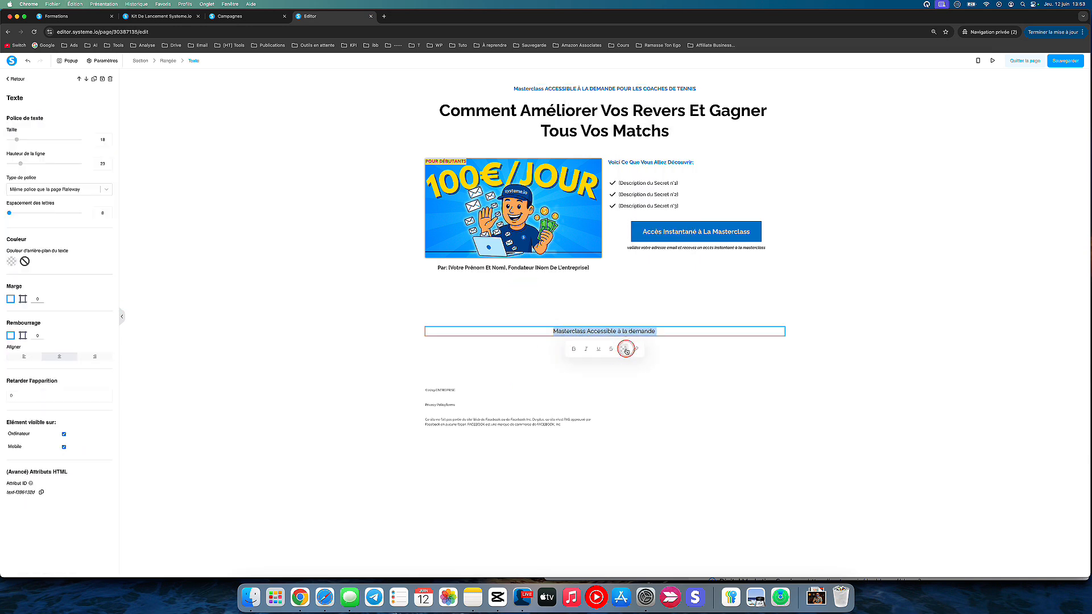
pyautogui.write('0174C7')
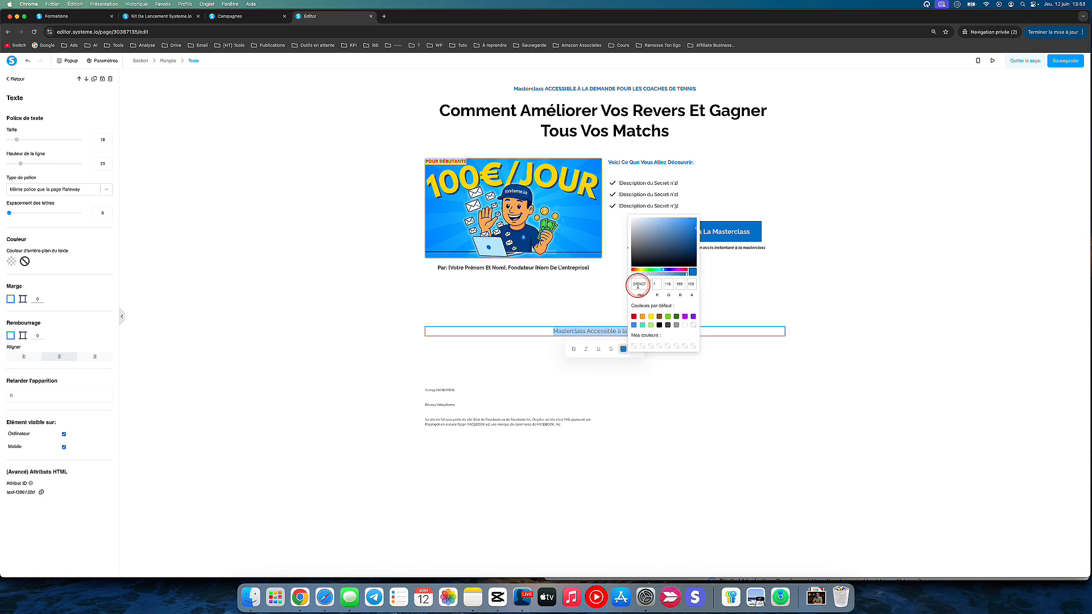
pyautogui.click(574, 345)
pyautogui.click(568, 298)
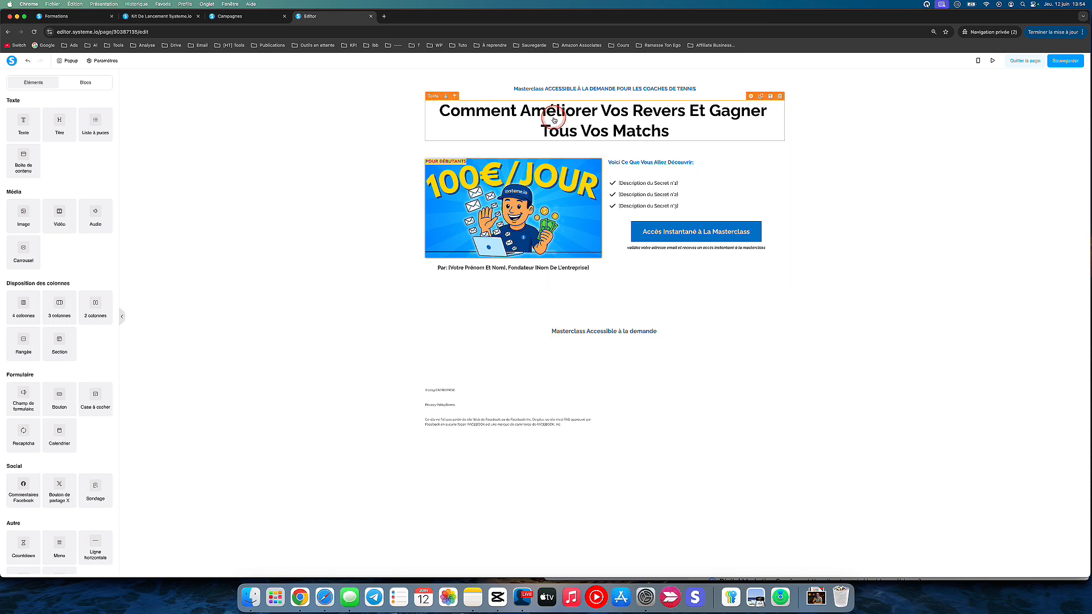
# - Add a text element below "Masterclass Accessible à la demande" and set that line's font size to 16, matching the top tagline
pyautogui.moveTo(24, 124); pyautogui.dragTo(532, 334)
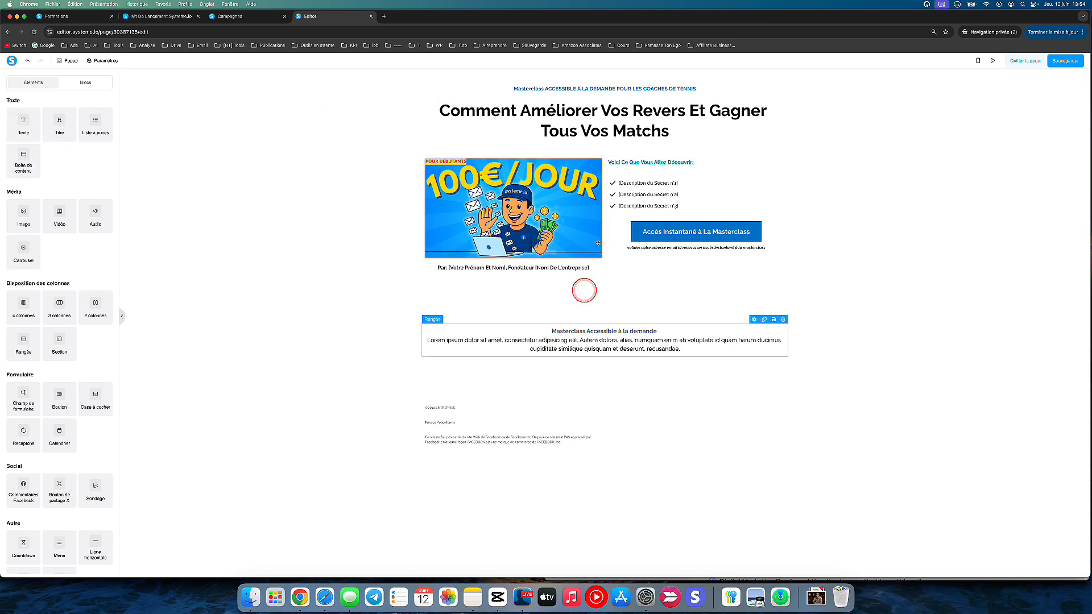
pyautogui.click(597, 90)
pyautogui.doubleClick(588, 86)
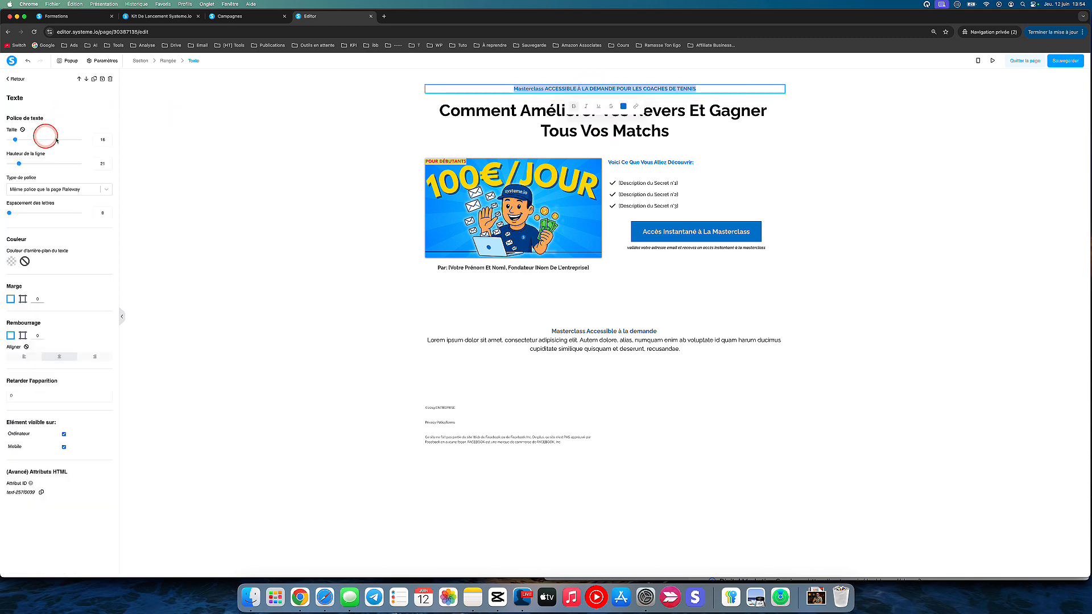
pyautogui.click(547, 334)
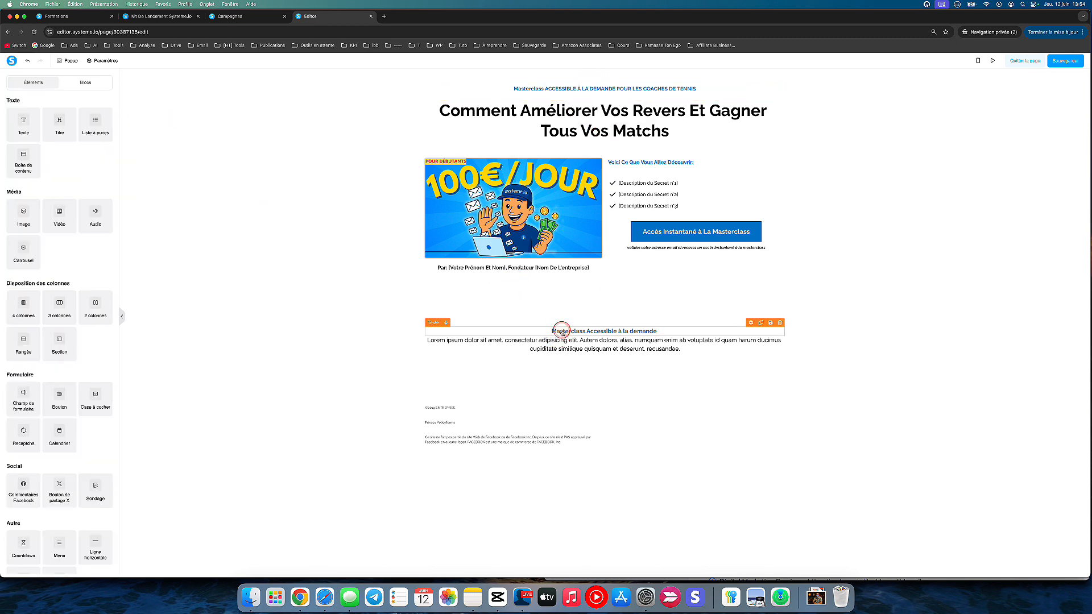
pyautogui.doubleClick(562, 333)
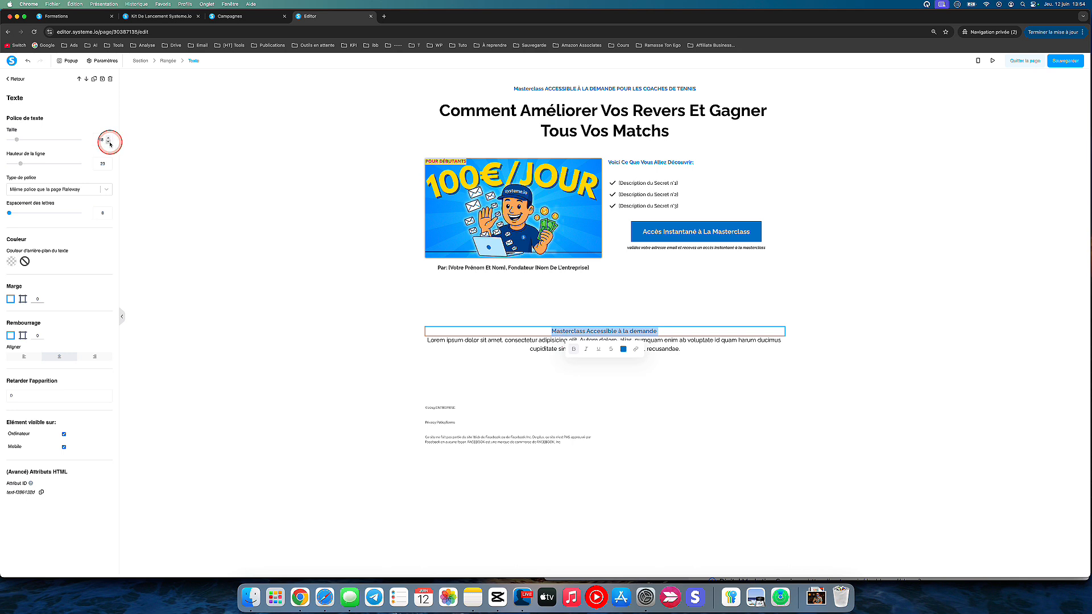
pyautogui.click(109, 142)
pyautogui.click(108, 141)
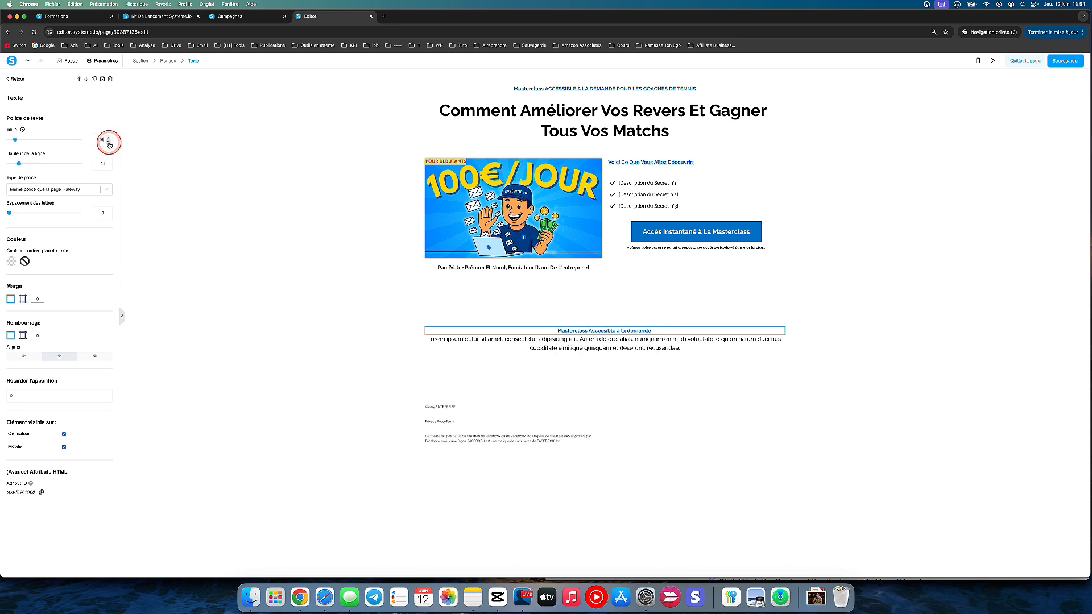
pyautogui.click(520, 91)
pyautogui.doubleClick(516, 91)
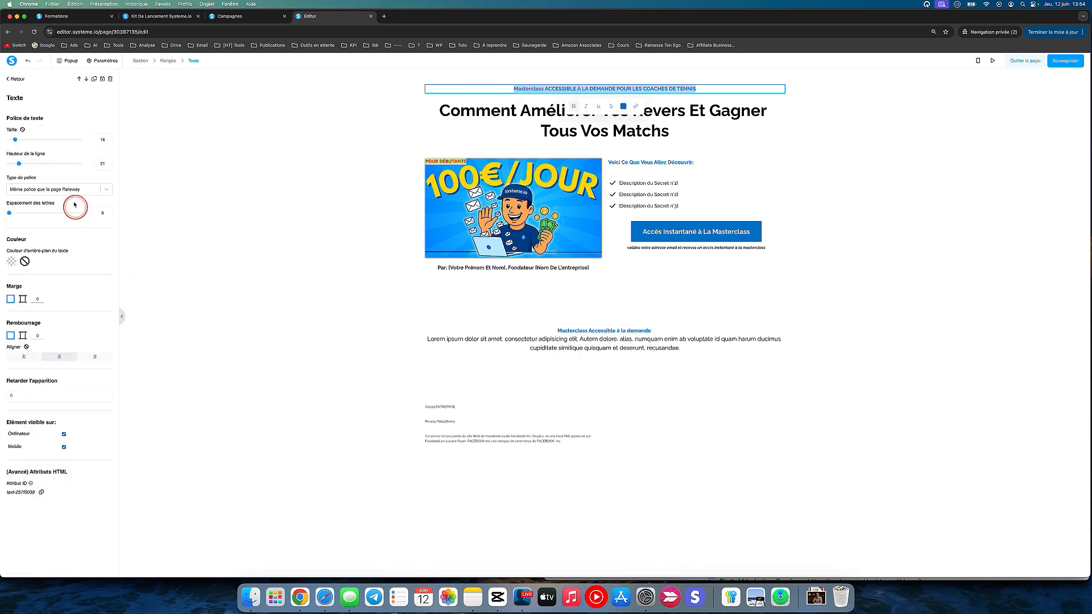
# - Check the main headline's text settings and set the new placeholder text to font size 50 with line height 62
pyautogui.click(549, 110)
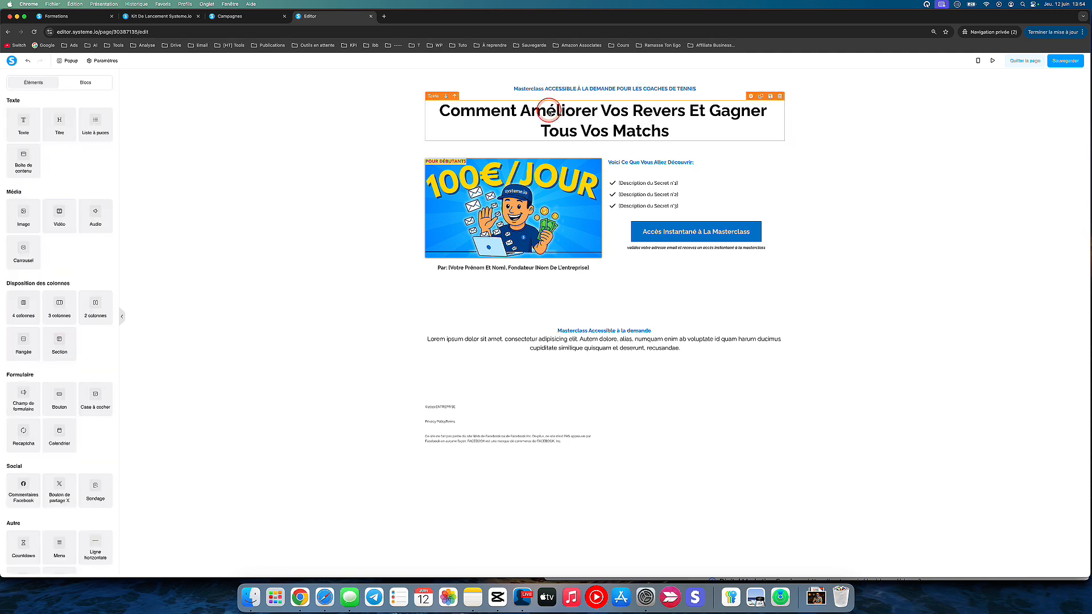
pyautogui.click(485, 113)
pyautogui.click(17, 300)
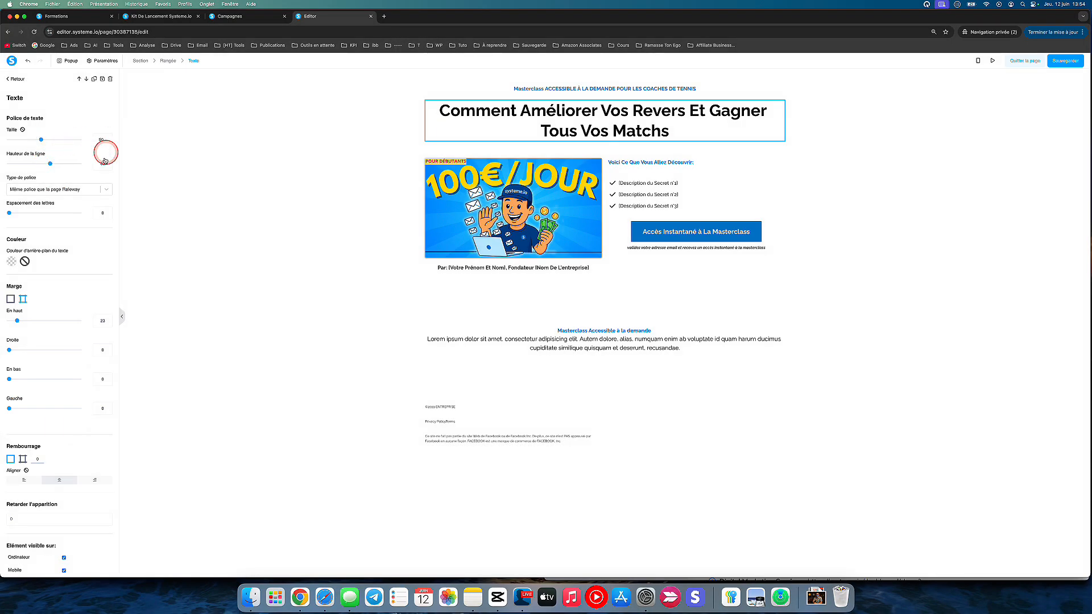
pyautogui.click(501, 338)
pyautogui.click(505, 341)
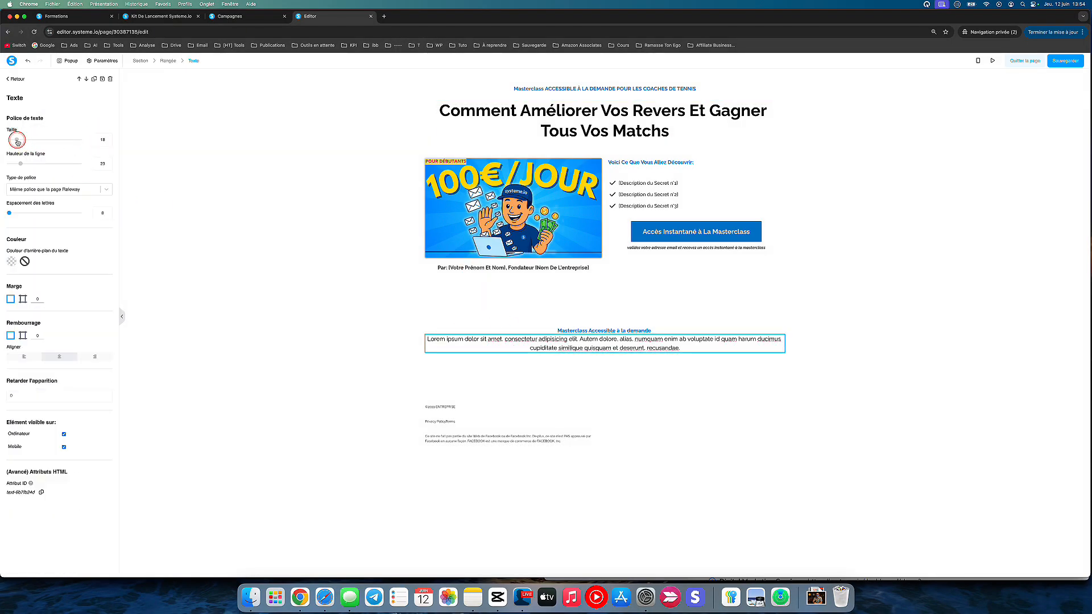
pyautogui.moveTo(17, 141); pyautogui.dragTo(41, 144)
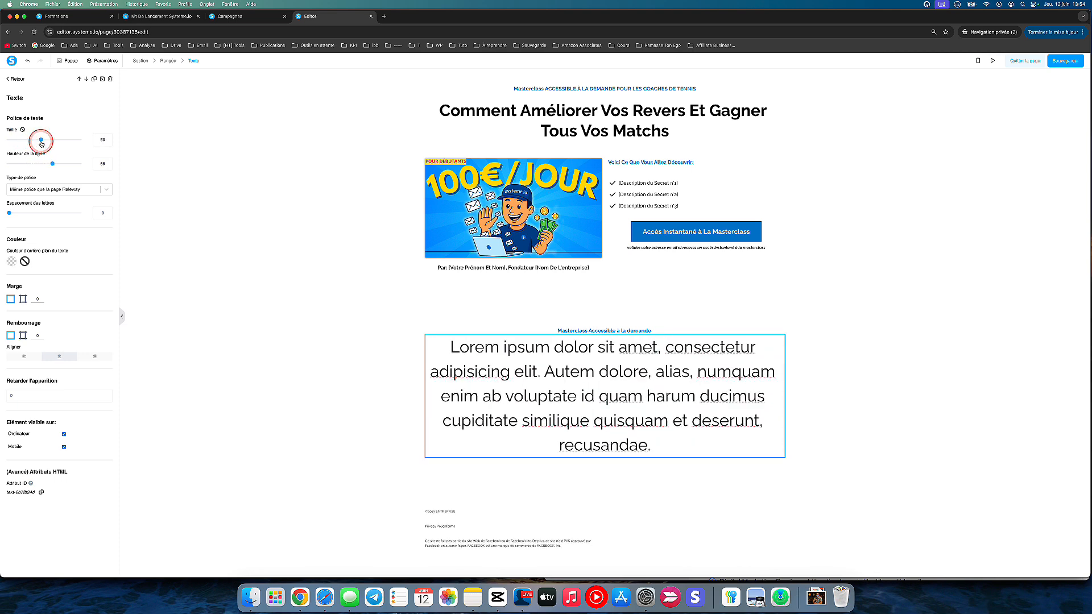
pyautogui.click(108, 166)
pyautogui.click(108, 166)
pyautogui.click(109, 166)
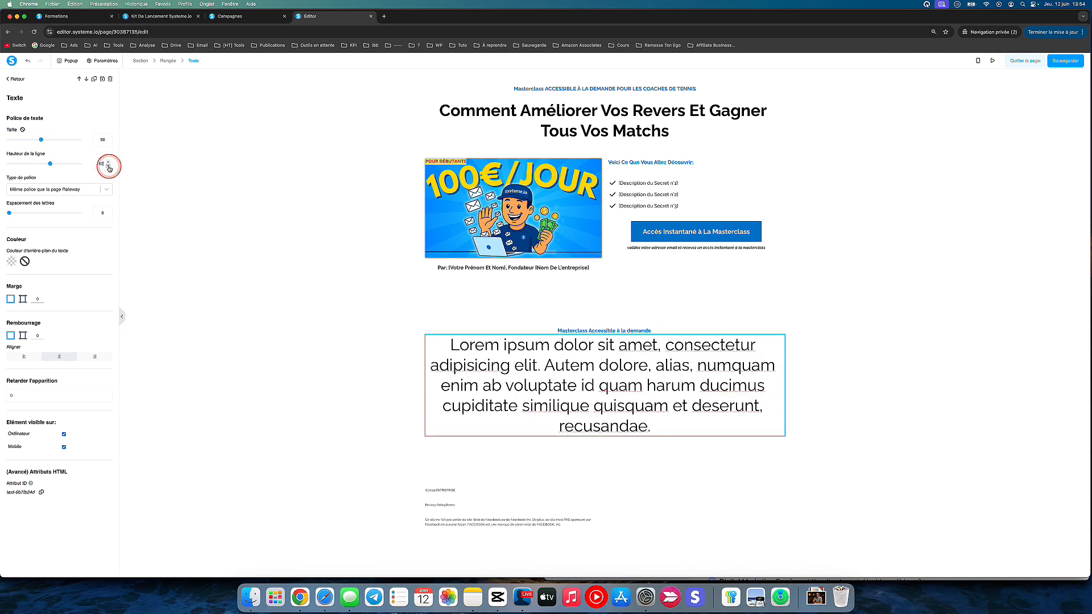
# - Give the placeholder text individual margins per side and increase its top margin to match the main headline's
pyautogui.click(487, 123)
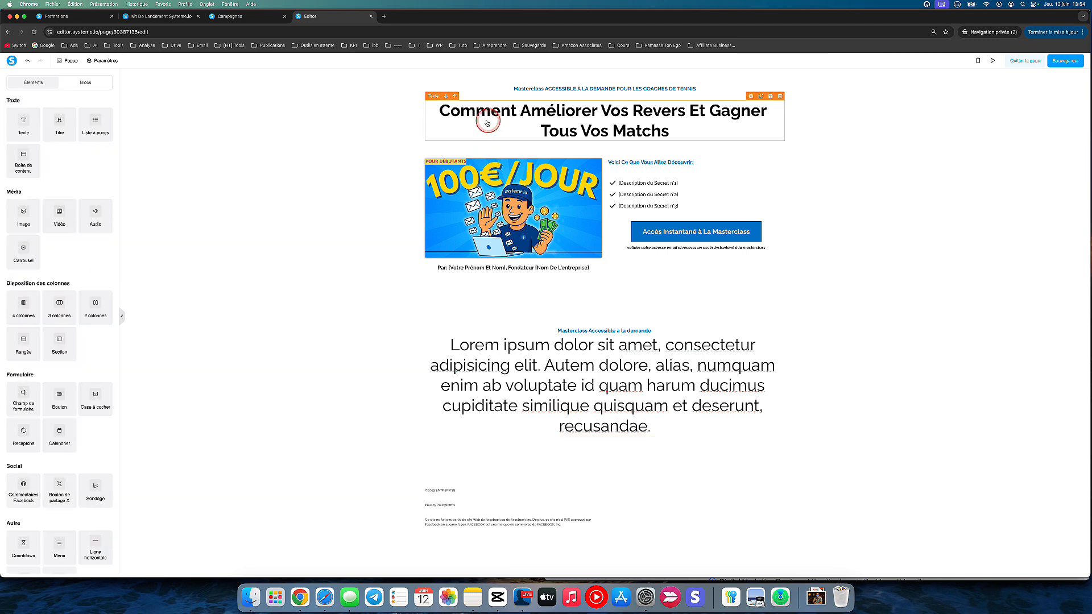
pyautogui.click(485, 121)
pyautogui.click(517, 380)
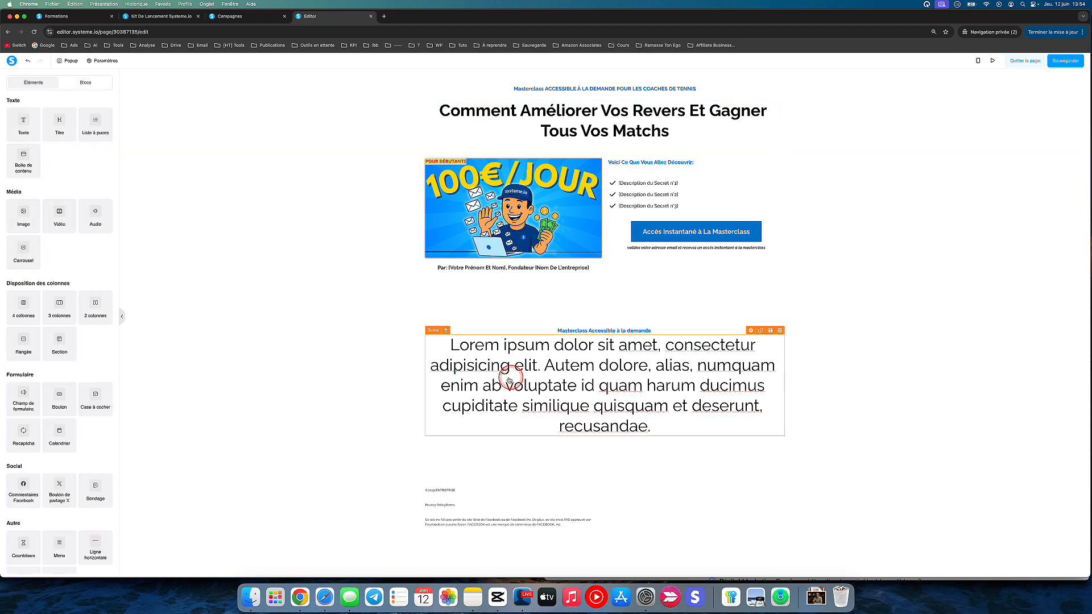
pyautogui.click(514, 380)
pyautogui.click(33, 300)
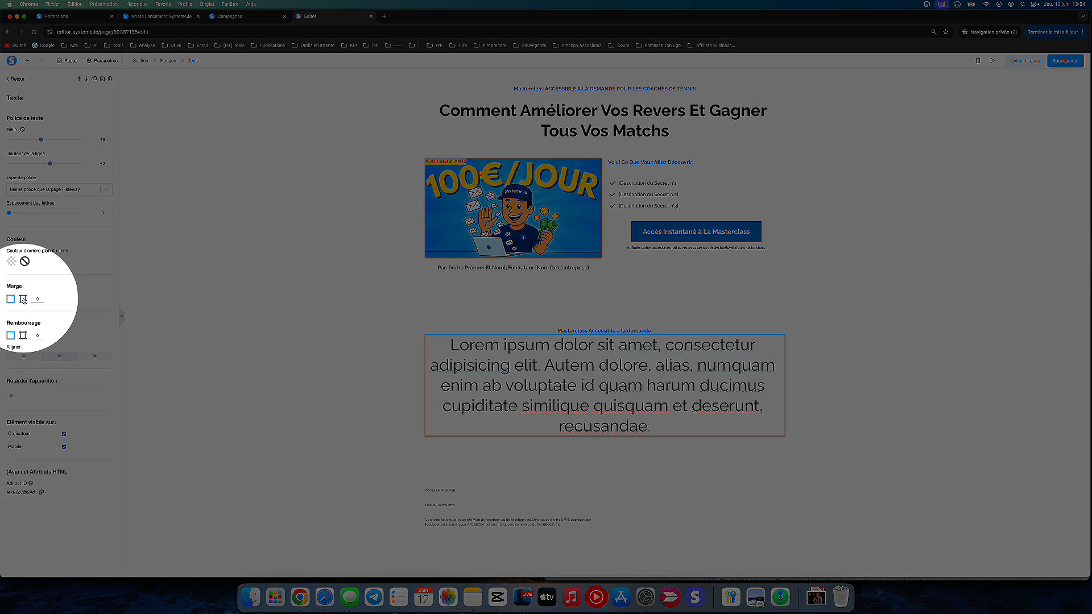
pyautogui.click(23, 300)
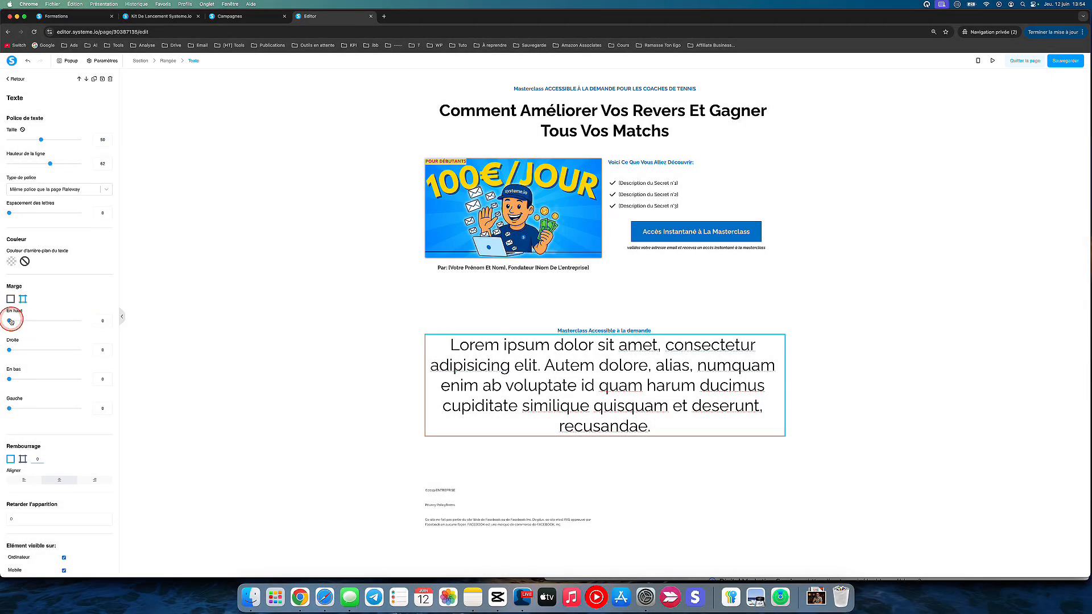
pyautogui.moveTo(10, 321); pyautogui.dragTo(16, 321)
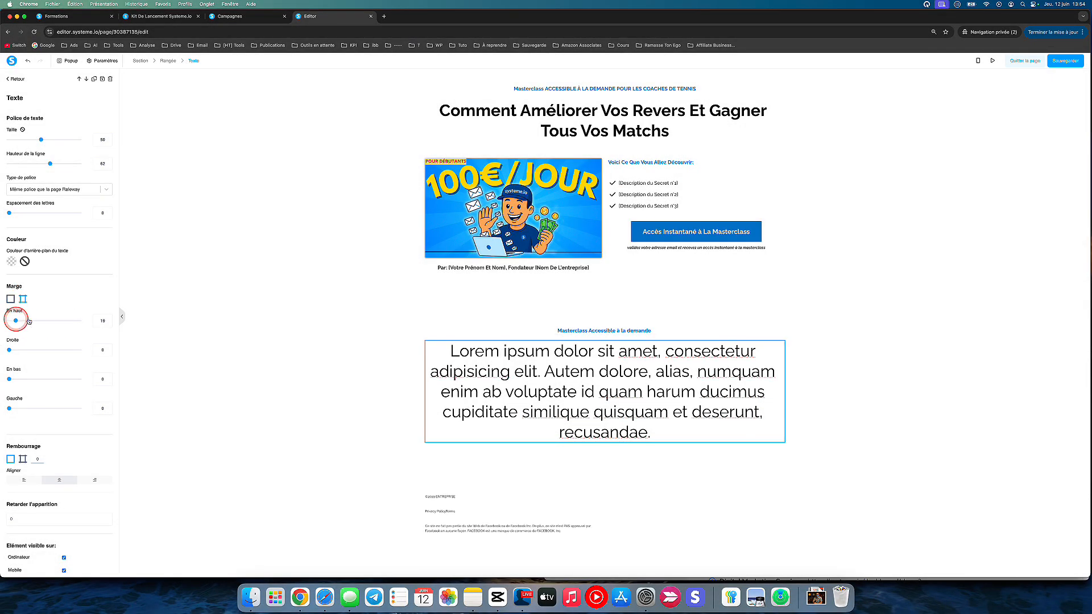
pyautogui.click(108, 321)
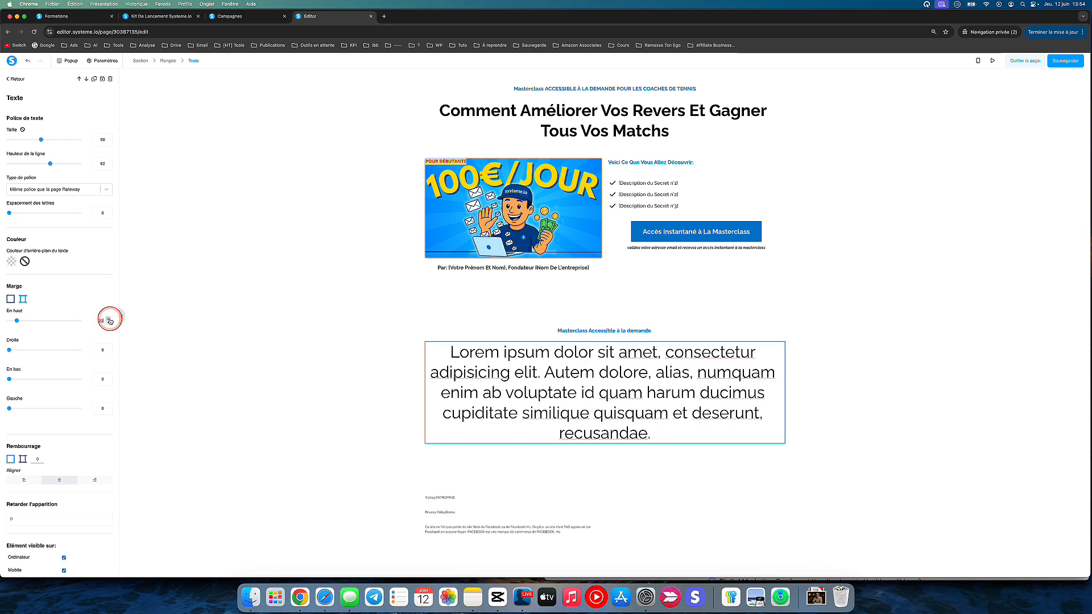
# - Replace the large placeholder text in the new section with "Comment améliorer vos revers et gagner tous vos matchs"
pyautogui.click(232, 338)
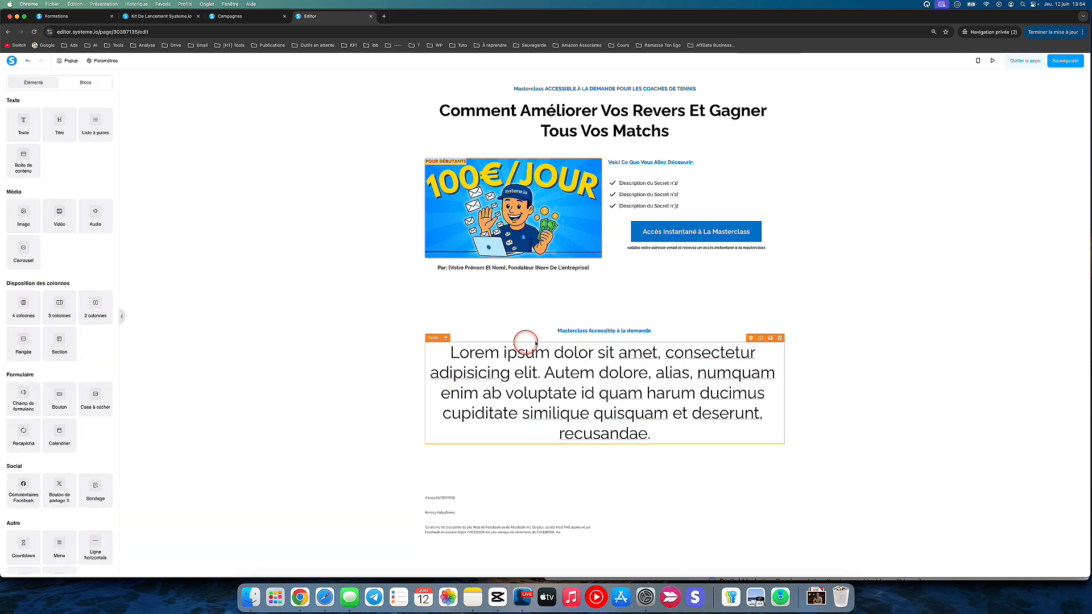
pyautogui.click(558, 364)
pyautogui.write('Comme')
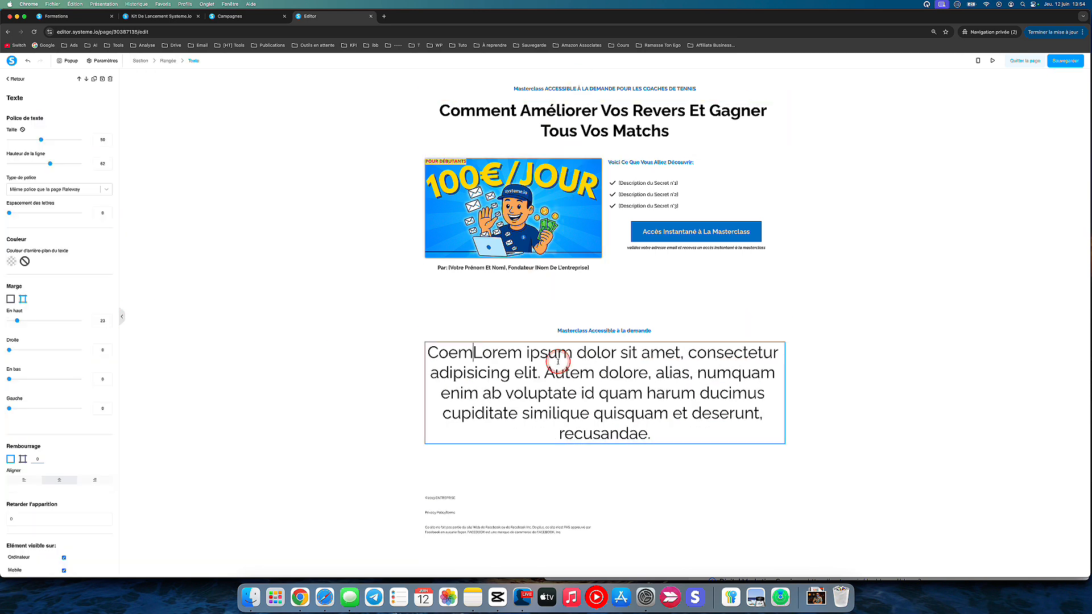
pyautogui.write('nt améliorer')
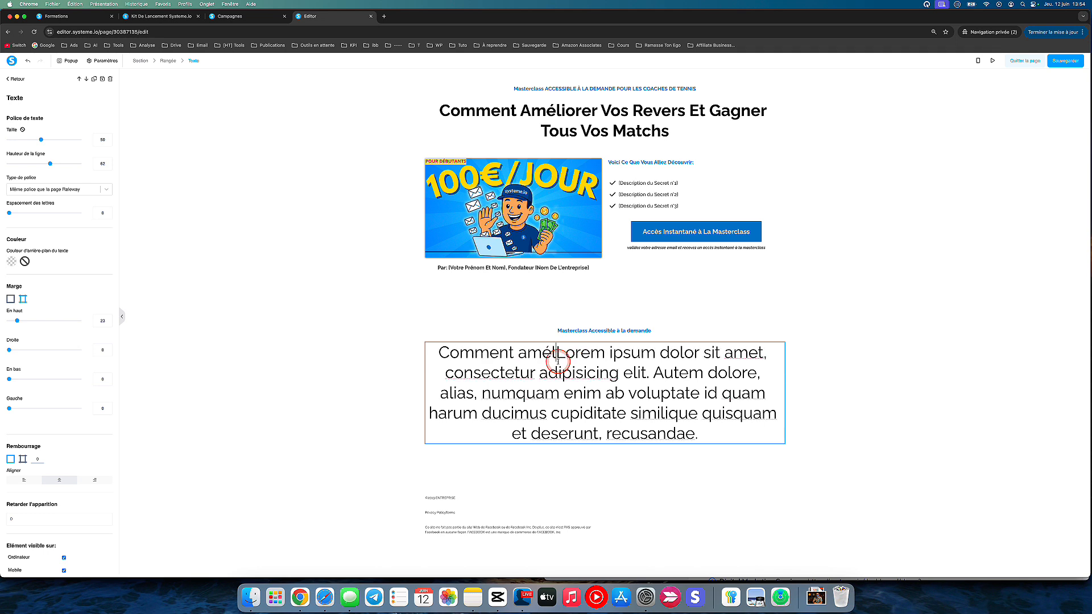
pyautogui.write(' vos revers ')
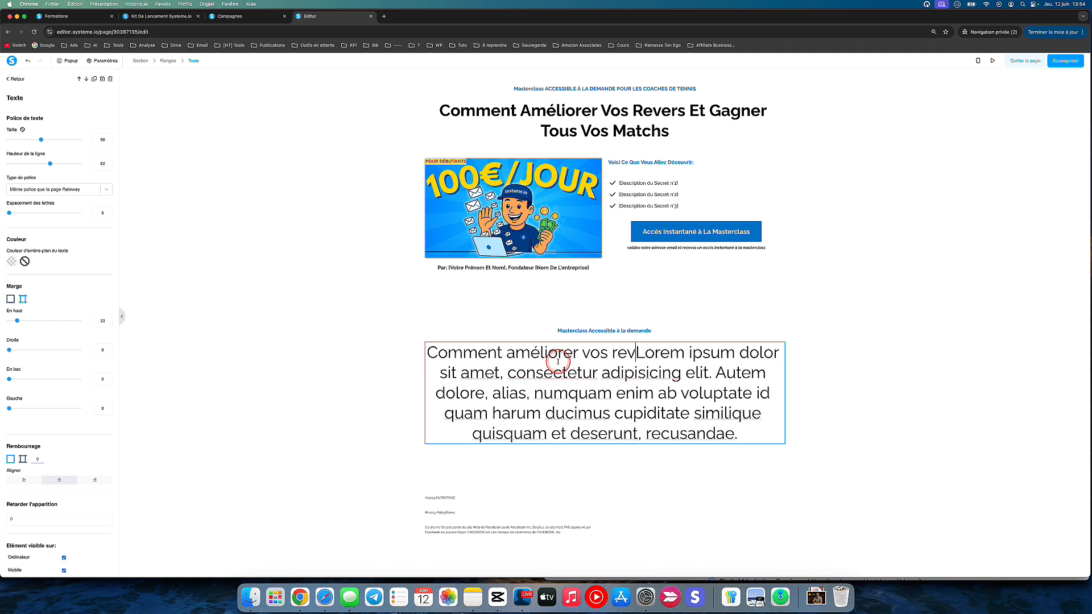
pyautogui.write('et gagner t')
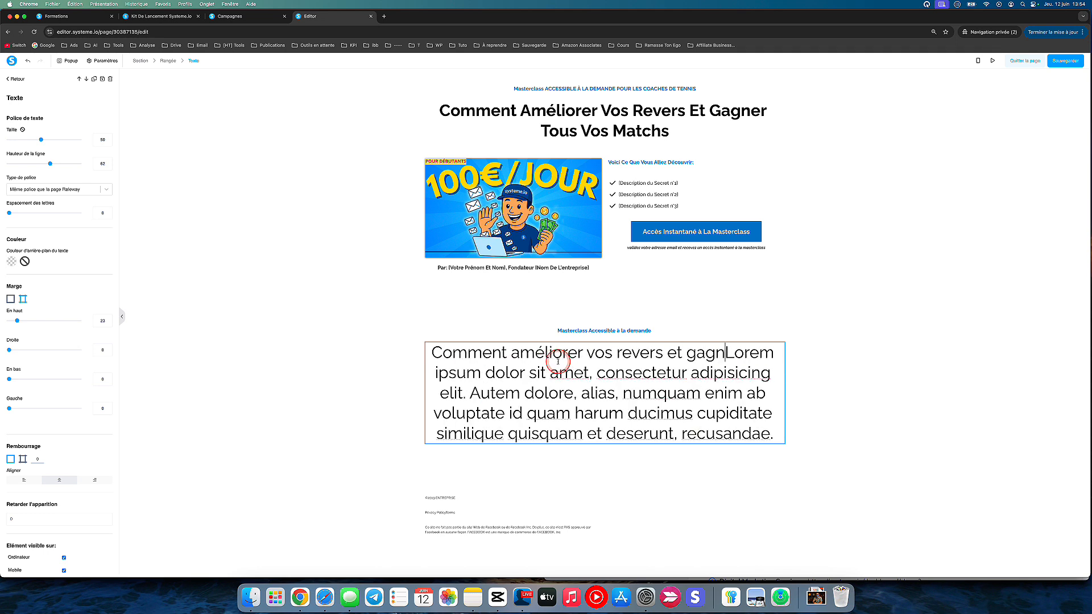
pyautogui.write('ous vos ma')
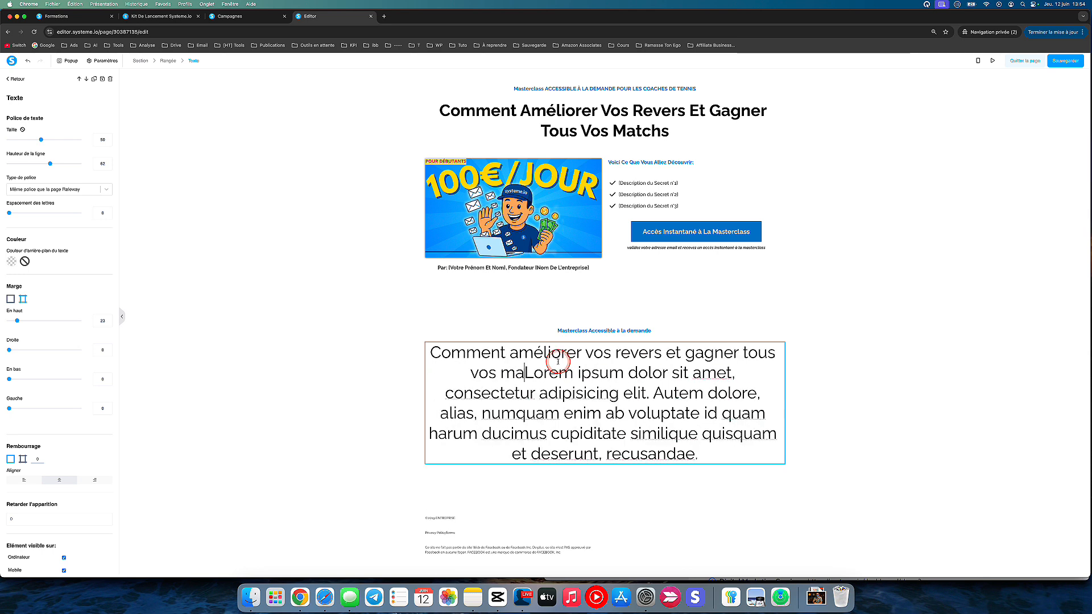
pyautogui.write('tchs')
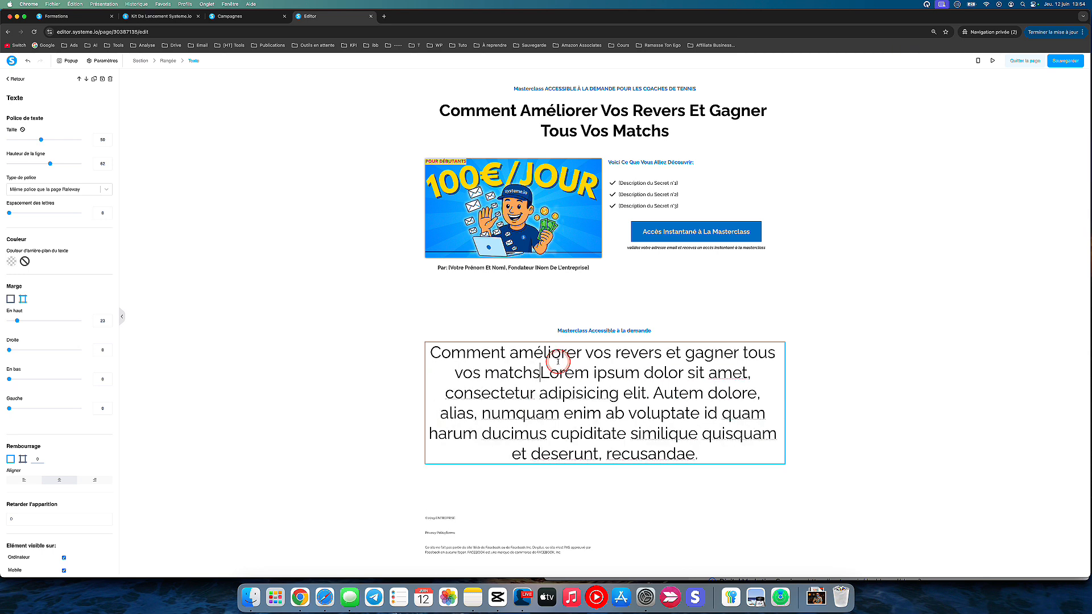
pyautogui.hotkey('shift', 'Down')
pyautogui.hotkey('shift', 'Down')
pyautogui.hotkey('shift', 'Down')
pyautogui.hotkey('shift', 'Down')
pyautogui.hotkey('shift', 'Down')
pyautogui.press('BackSpace')
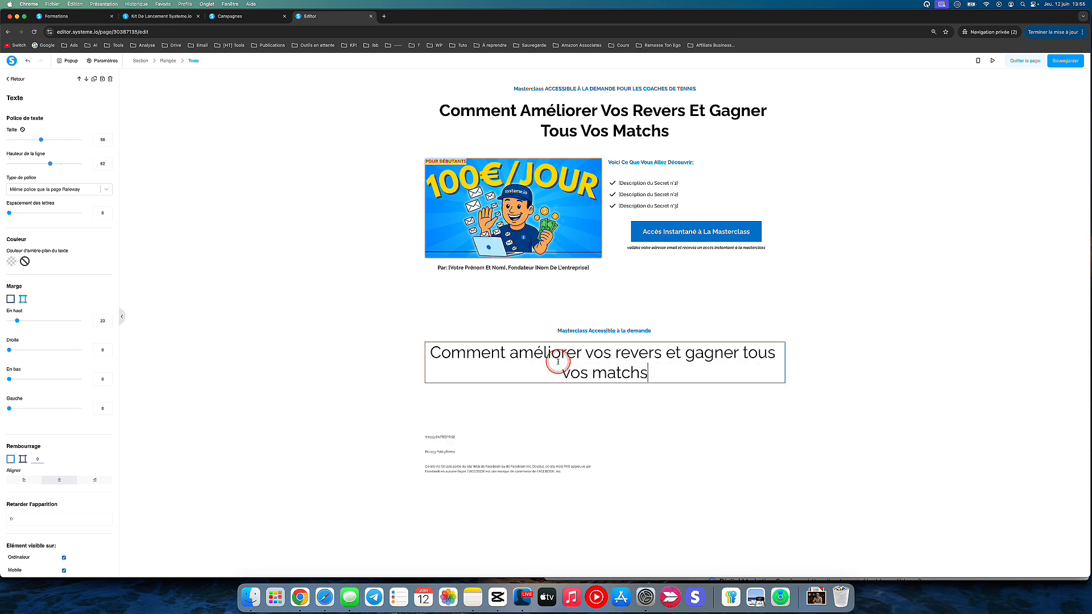
# - Check the original headline's text formatting and make the new section's headline bold to match
pyautogui.click(591, 114)
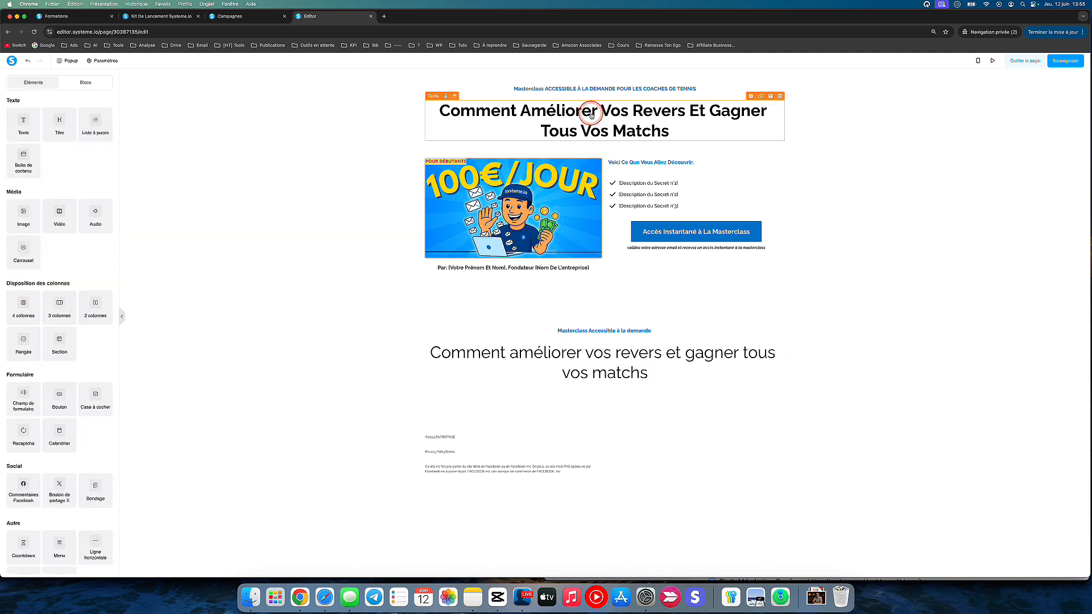
pyautogui.tripleClick(525, 115)
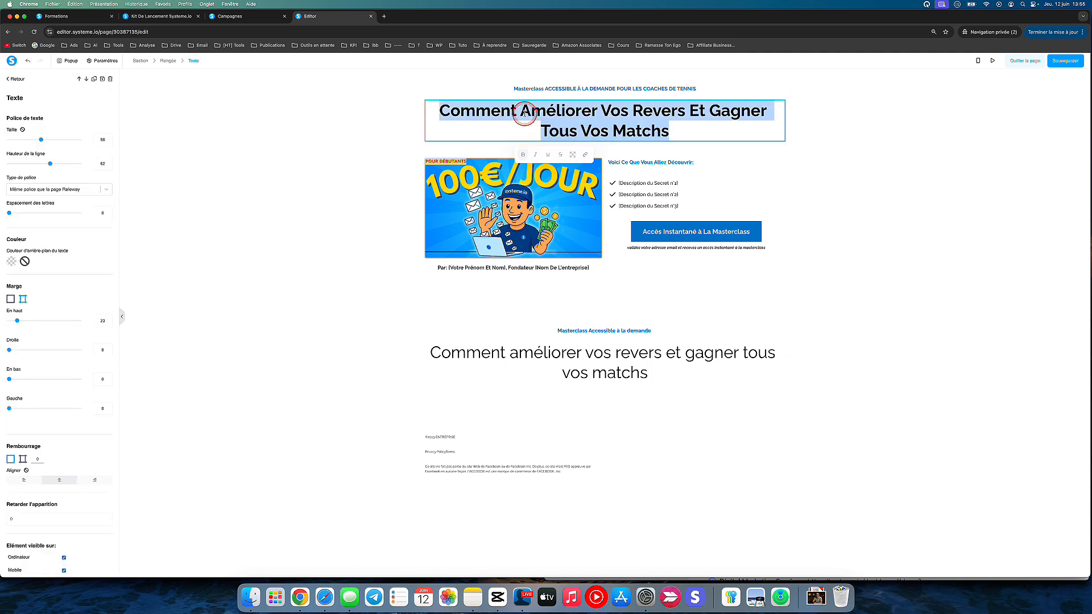
pyautogui.click(524, 353)
pyautogui.tripleClick(523, 353)
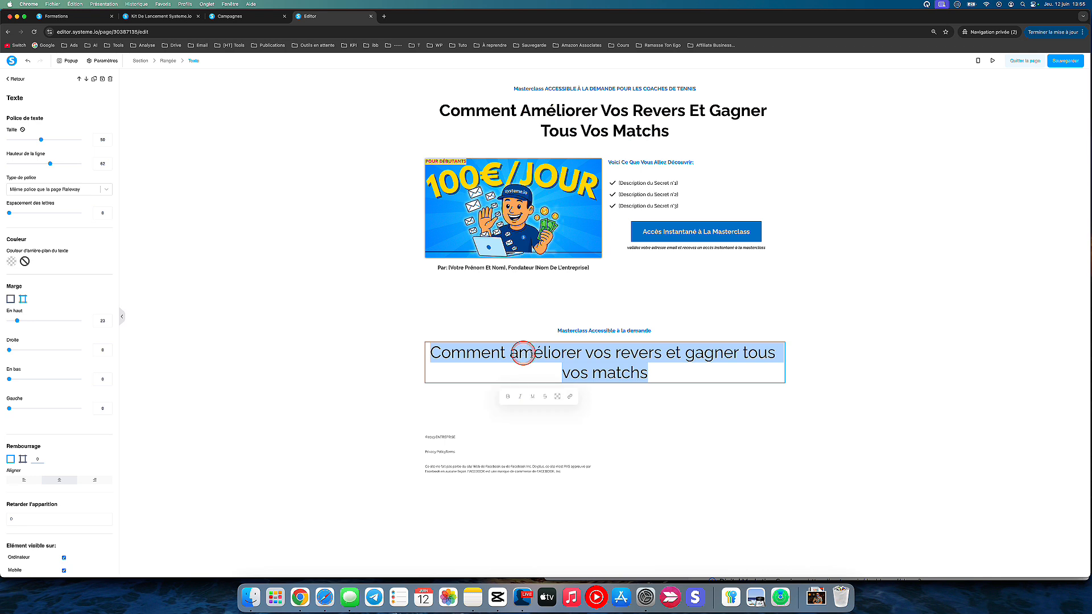
pyautogui.click(509, 396)
pyautogui.click(393, 346)
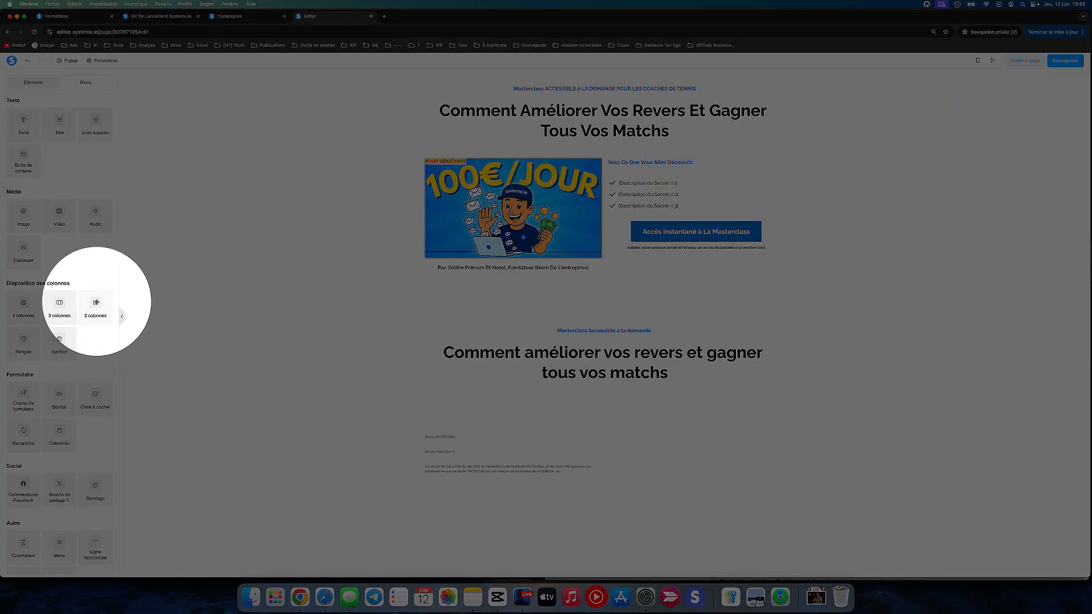
# - Insert a two-column row below the new headline and check the original content row's margin and padding settings
pyautogui.moveTo(92, 307); pyautogui.dragTo(600, 375)
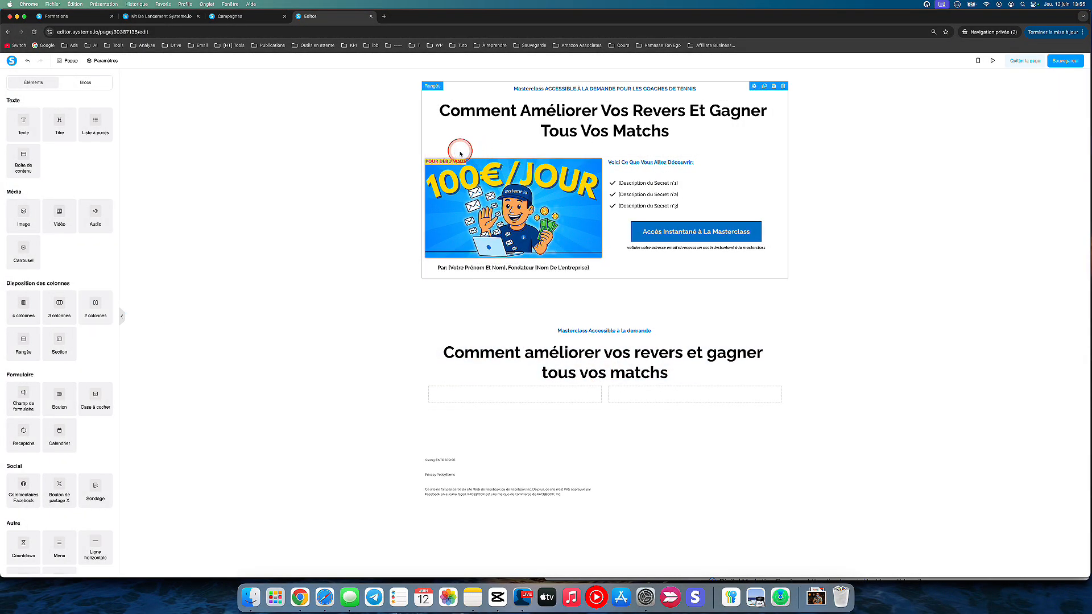
pyautogui.click(431, 157)
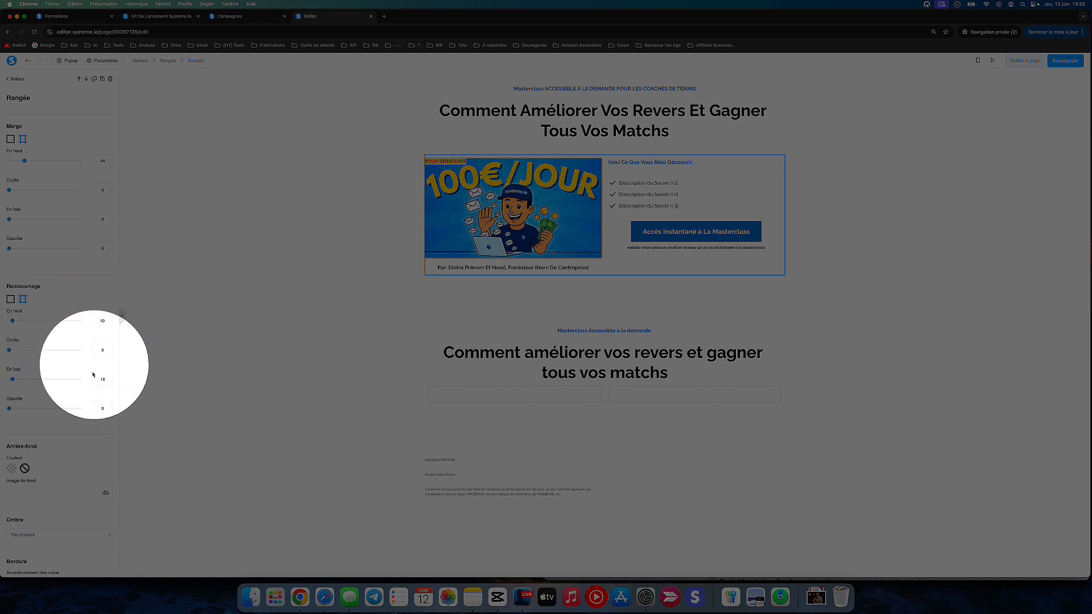
pyautogui.click(502, 400)
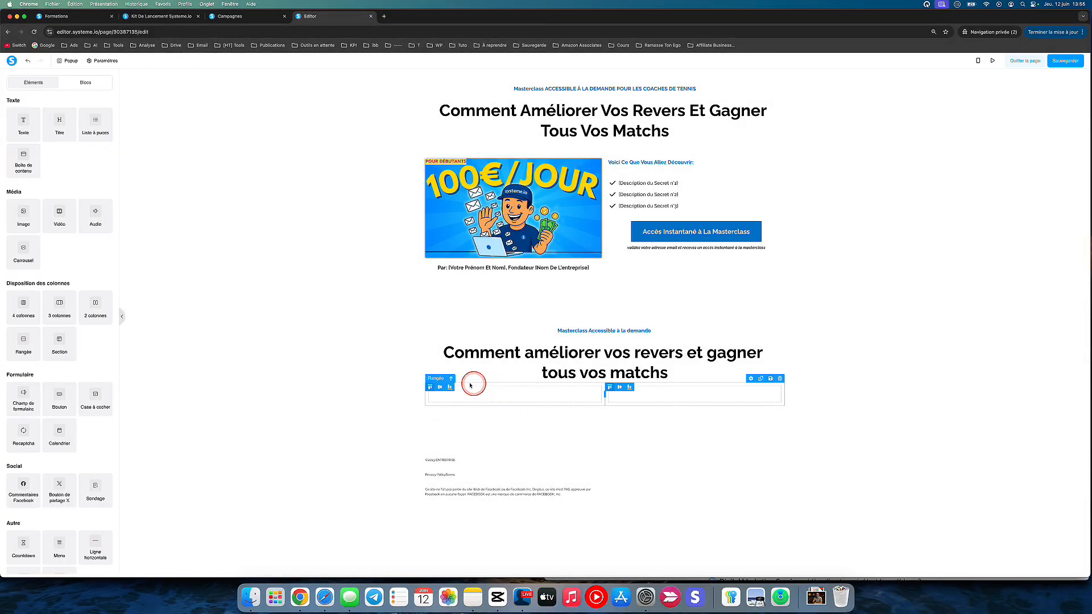
# - Give the new two-column row a top margin of 44 and individual padding with 0 on the right and left
pyautogui.click(435, 378)
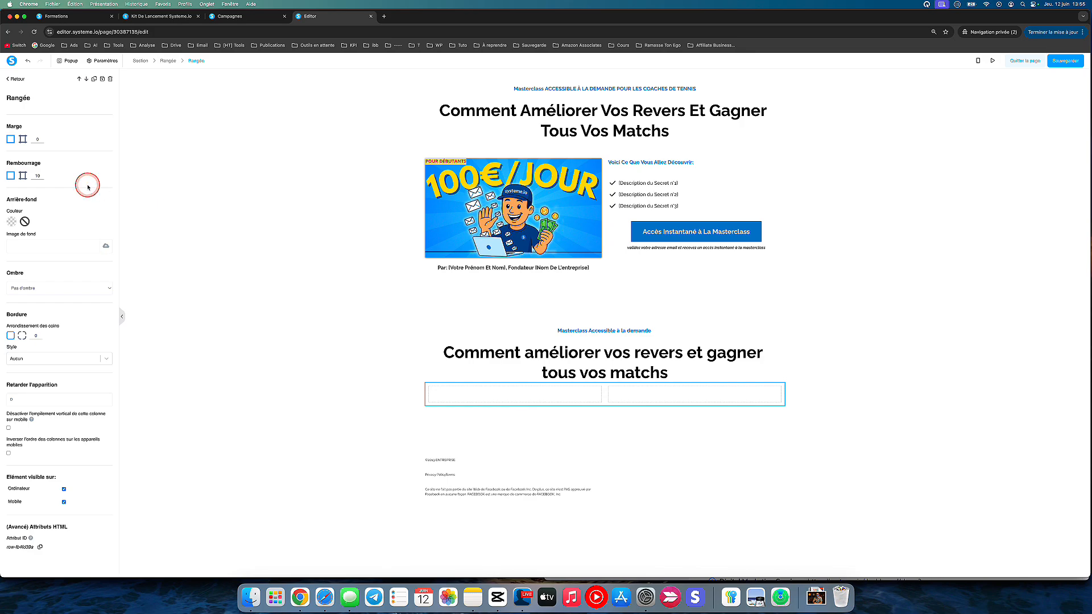
pyautogui.click(22, 139)
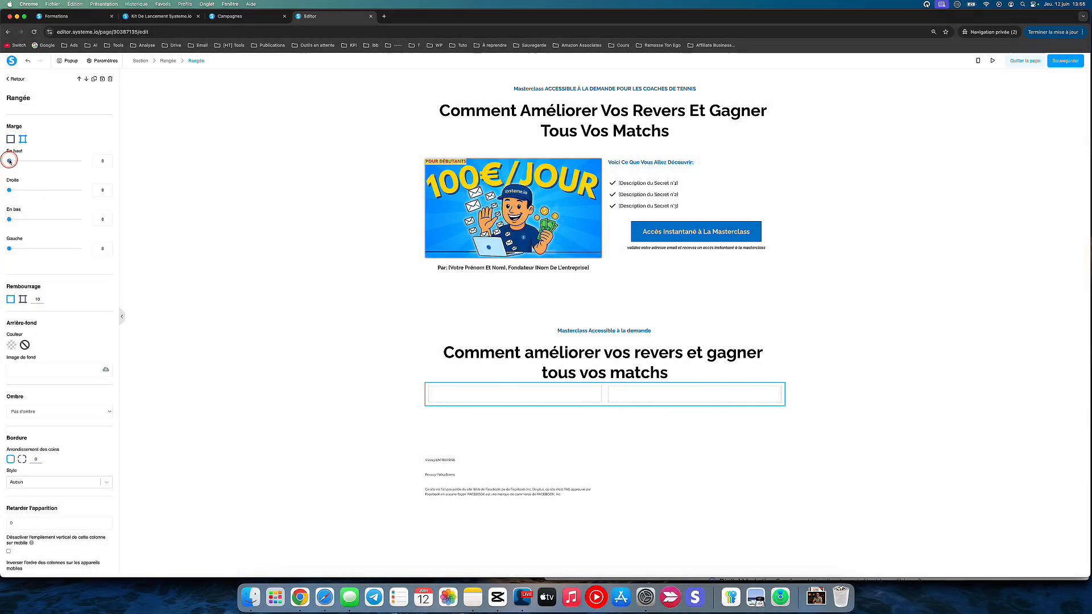
pyautogui.moveTo(20, 161); pyautogui.dragTo(24, 161)
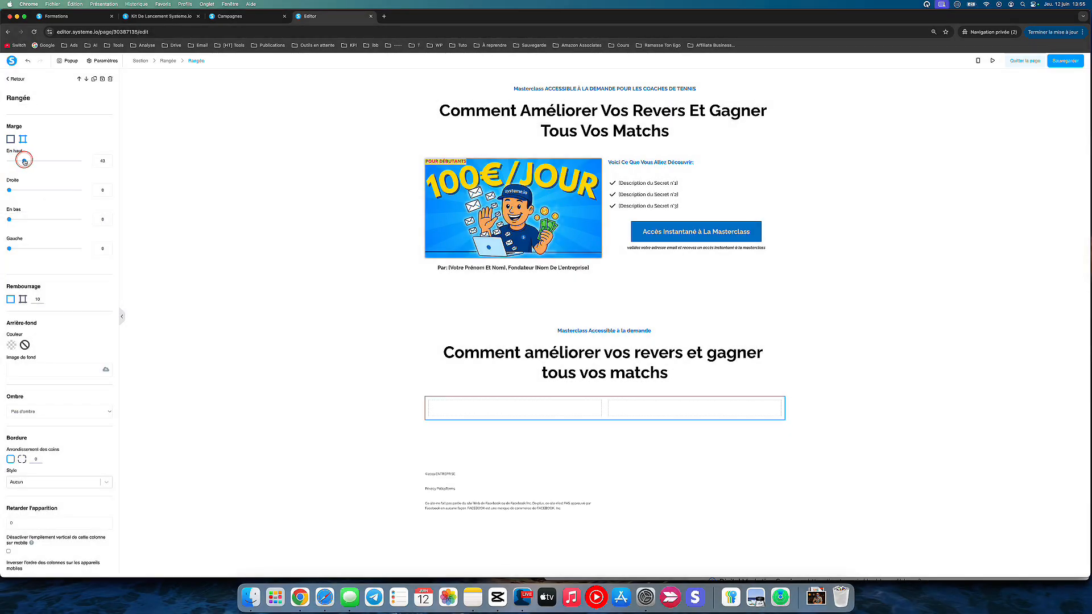
pyautogui.click(108, 160)
pyautogui.click(23, 299)
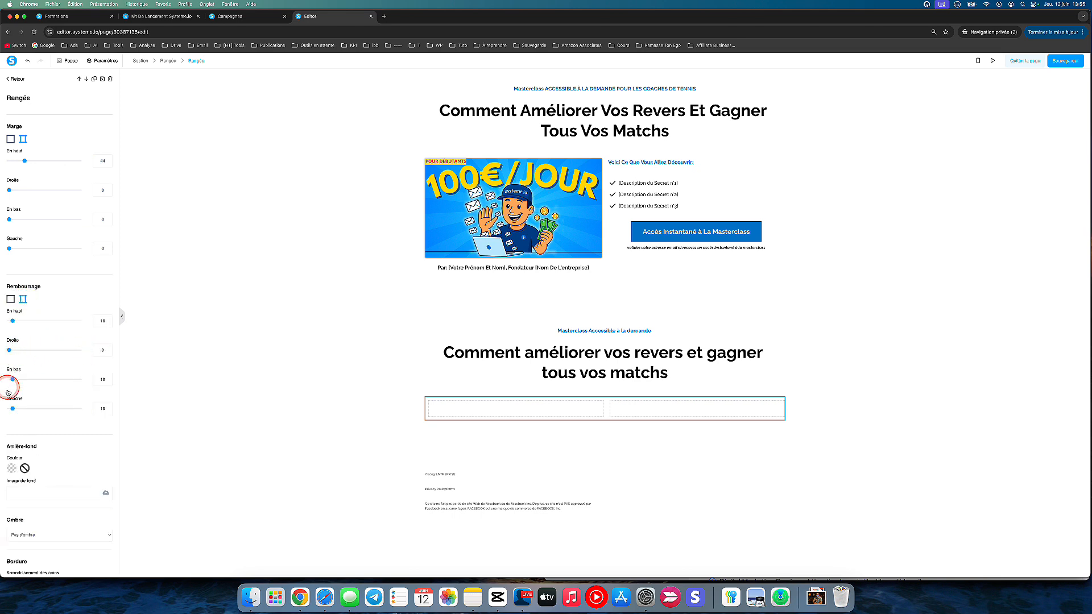
pyautogui.click(299, 340)
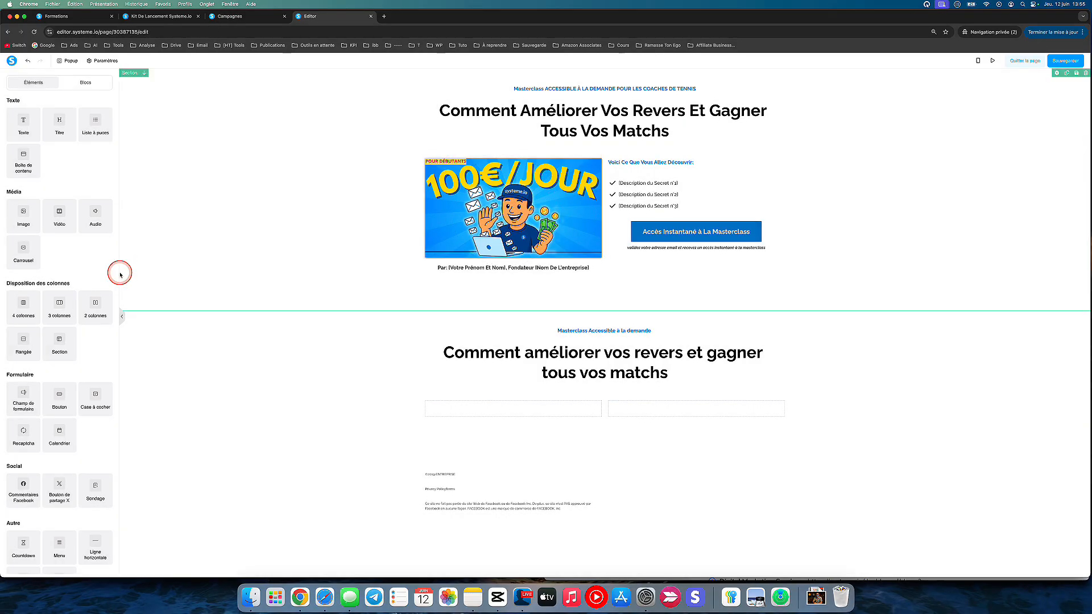
# - Add an image element to the new row's left column and a text element to its right column
pyautogui.moveTo(27, 215); pyautogui.dragTo(536, 415)
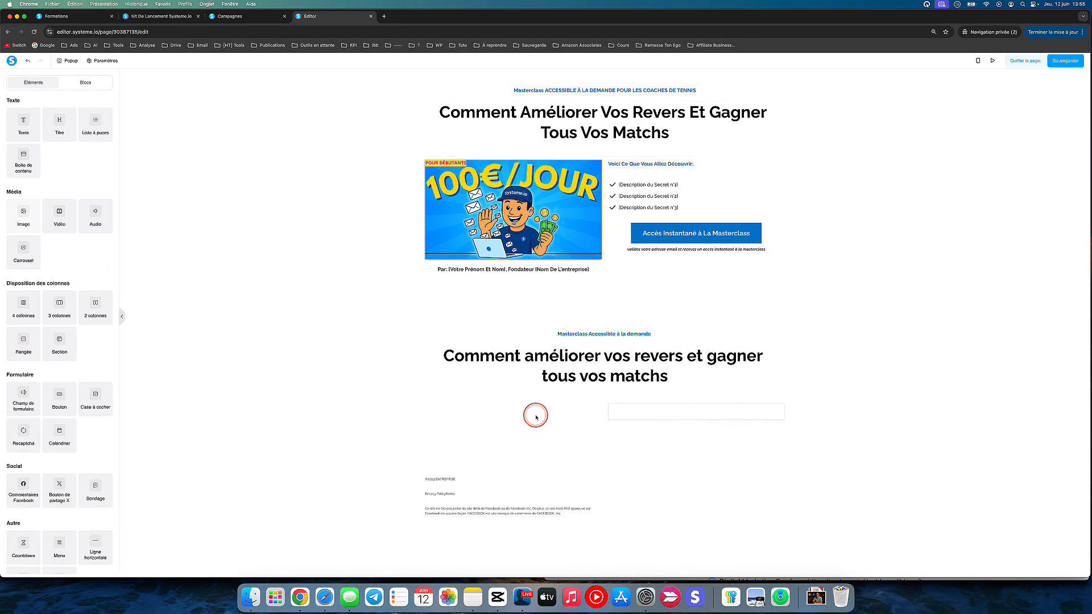
pyautogui.click(658, 164)
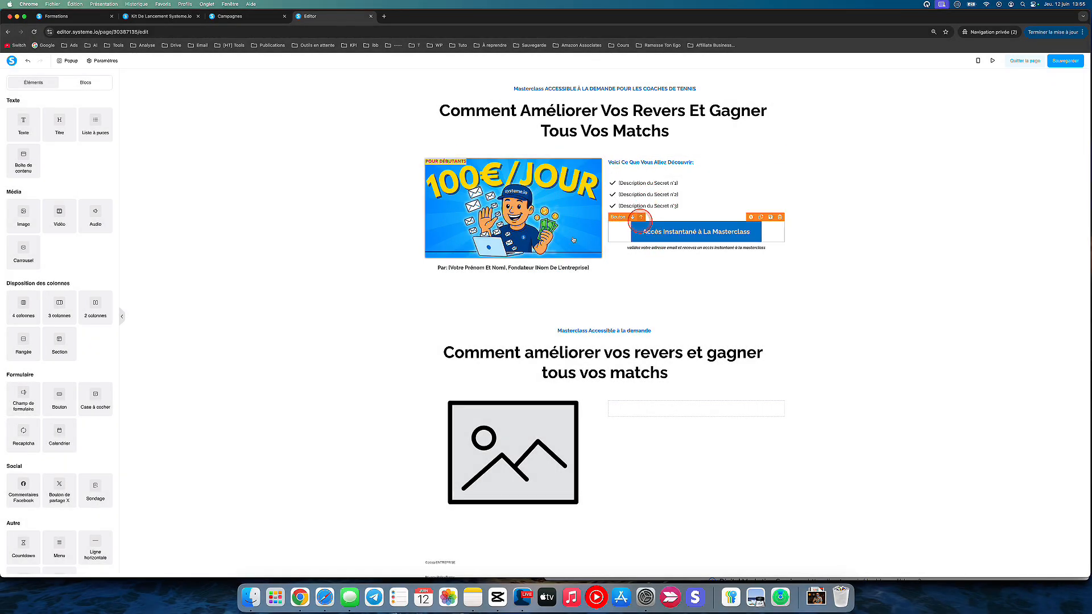
pyautogui.click(411, 263)
pyautogui.moveTo(26, 122); pyautogui.dragTo(674, 407)
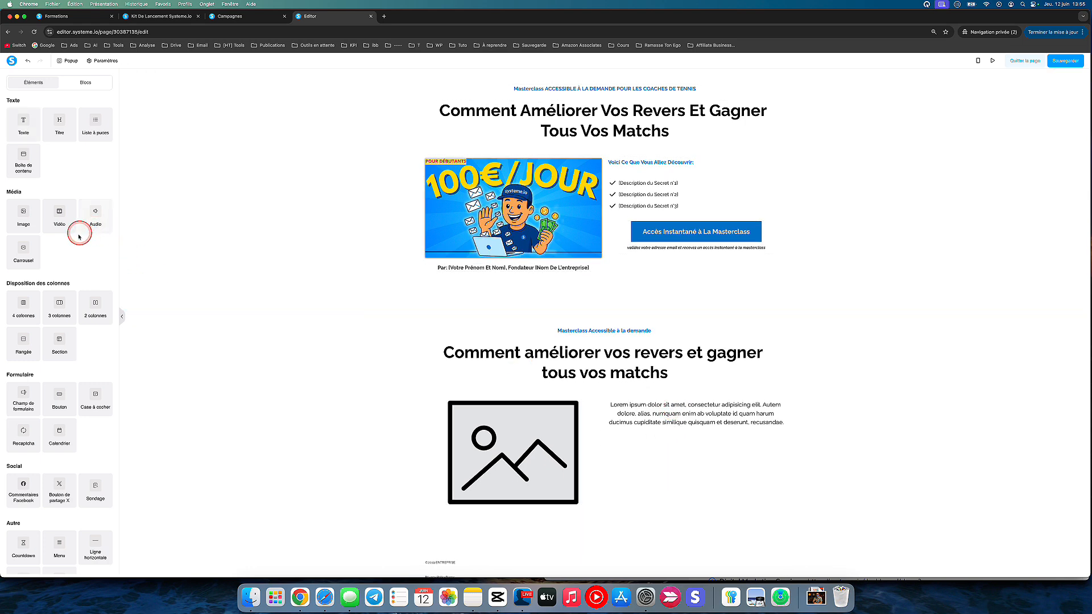
# - Add a bullet list, a button and a second text element below the text in the right column
pyautogui.moveTo(94, 124); pyautogui.dragTo(702, 427)
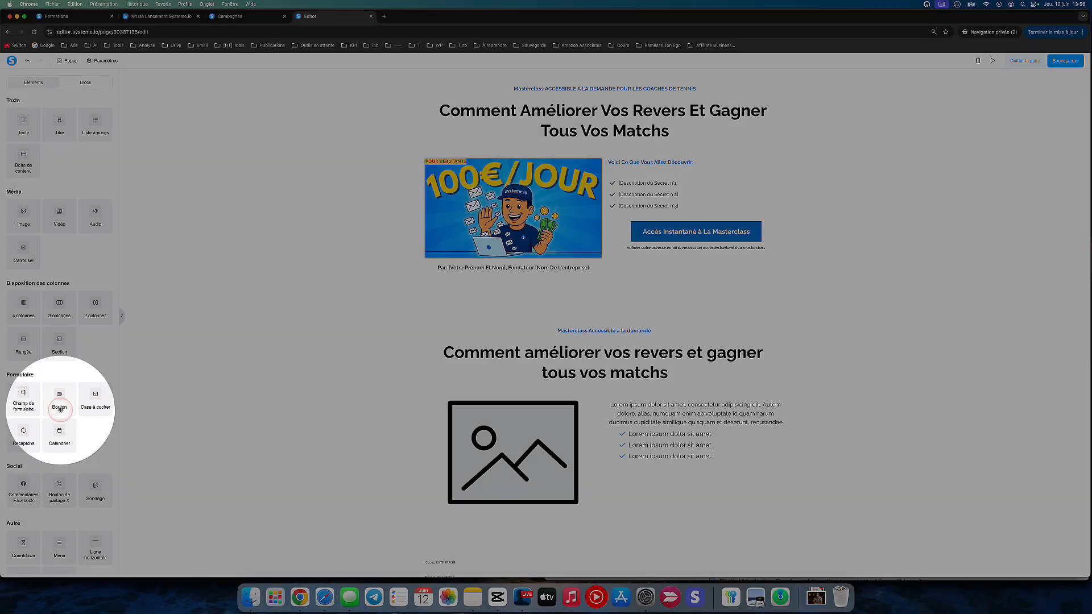
pyautogui.moveTo(60, 409); pyautogui.dragTo(687, 461)
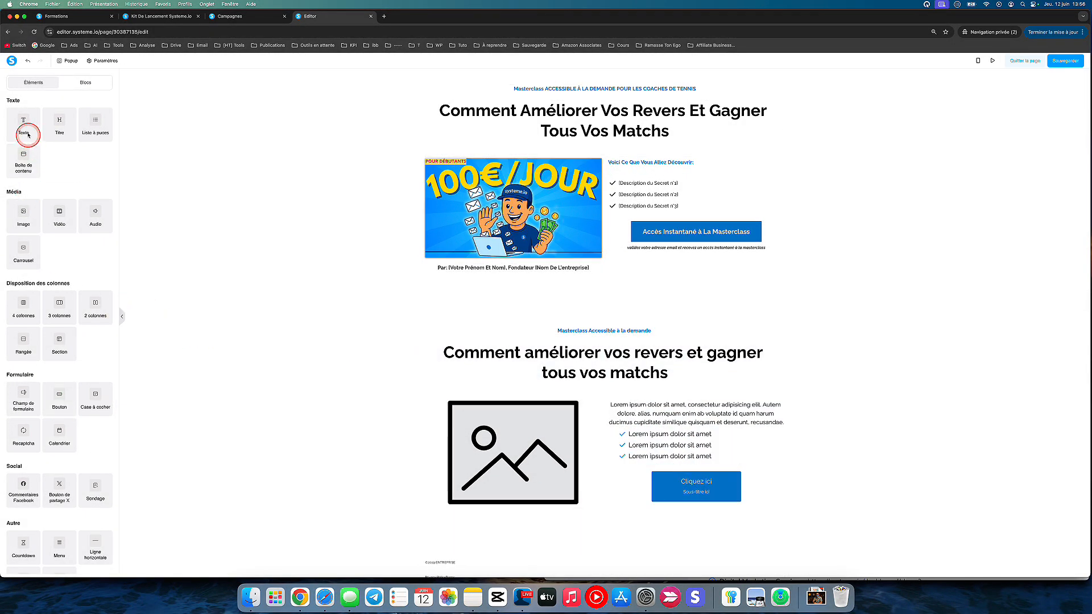
pyautogui.moveTo(24, 128); pyautogui.dragTo(691, 506)
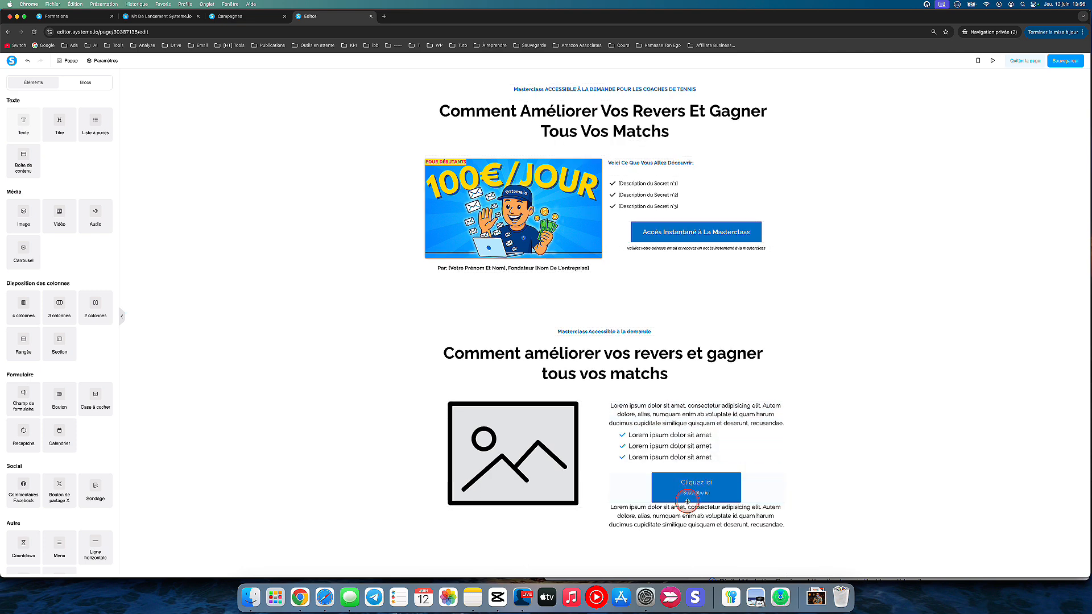
pyautogui.scroll(-1, 840, 450)
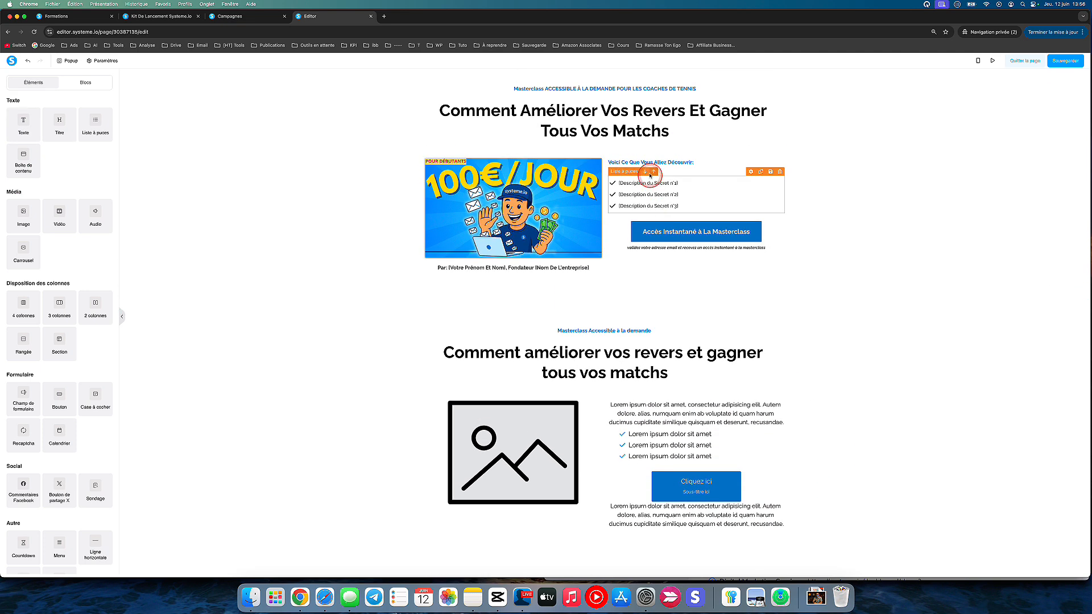
# - Left-align the right column's first text like the original and replace it with "Voici ce que vous allez découvrir :"
pyautogui.click(654, 162)
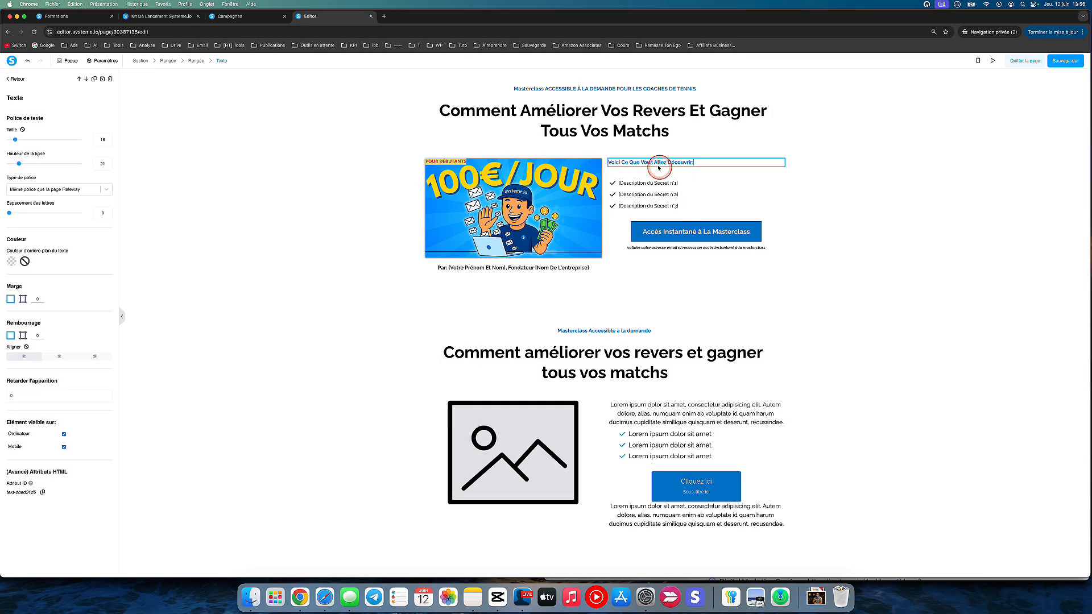
pyautogui.tripleClick(656, 415)
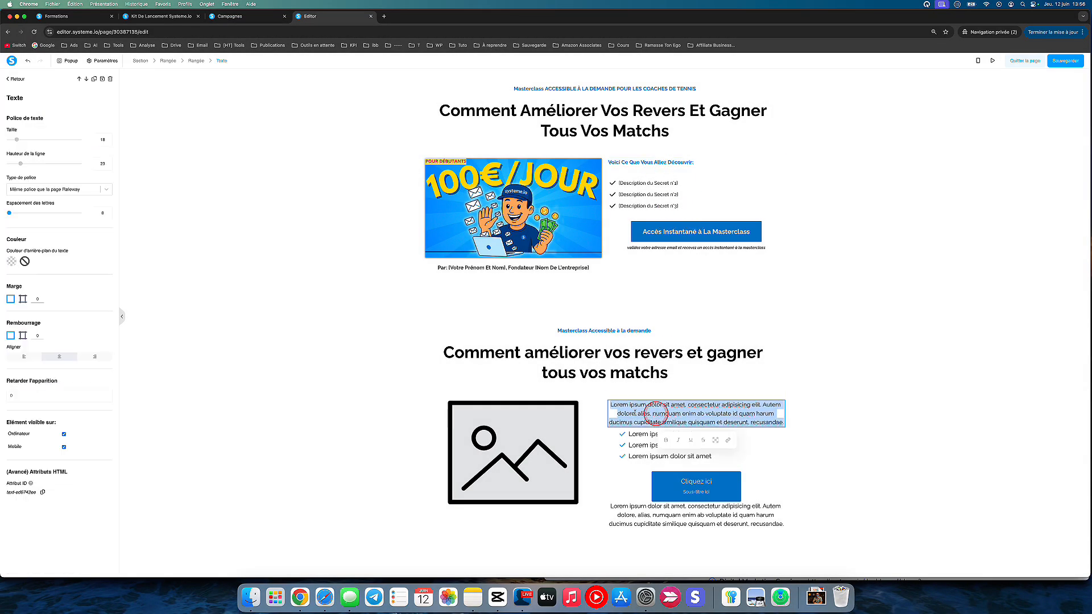
pyautogui.click(24, 357)
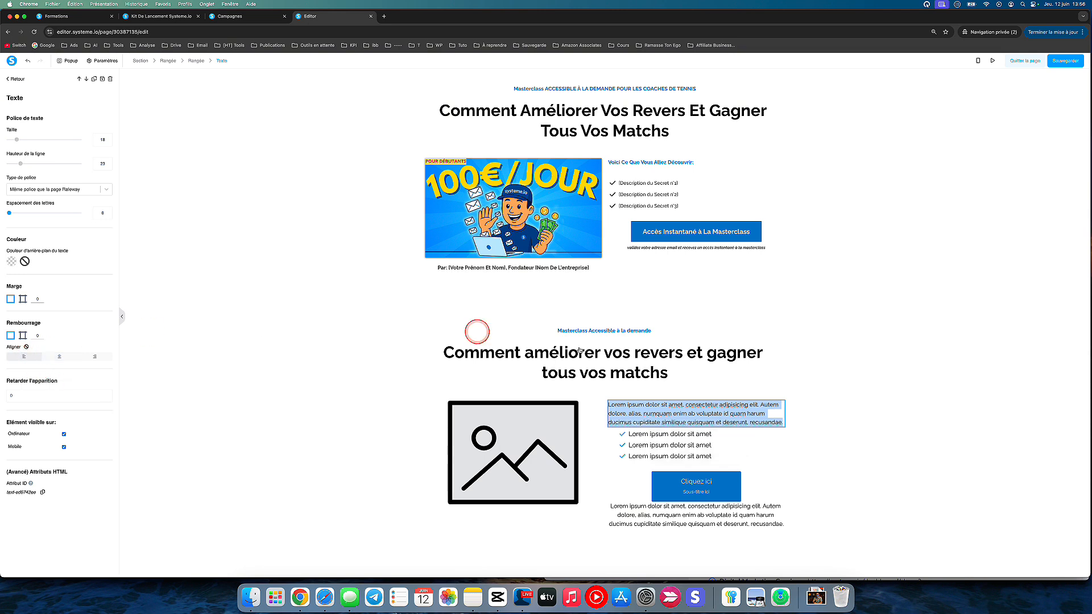
pyautogui.click(648, 413)
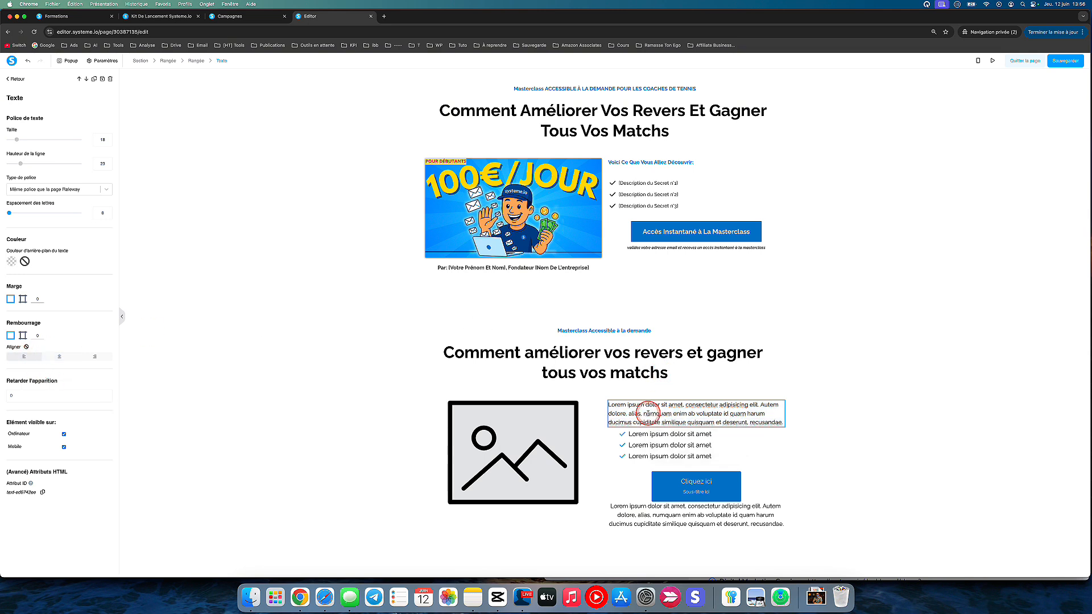
pyautogui.tripleClick(648, 413)
pyautogui.write('V')
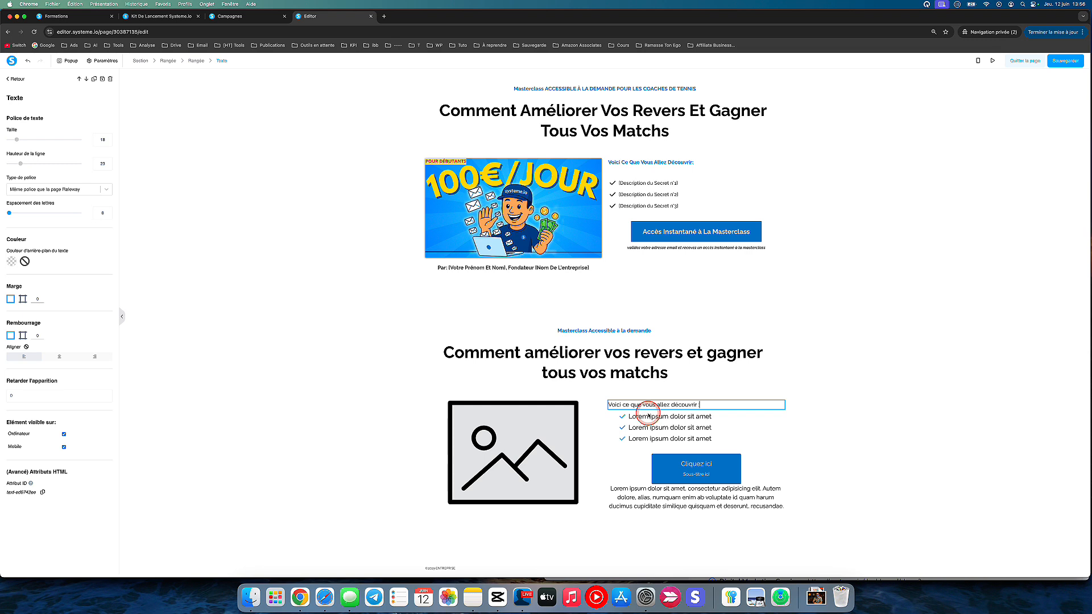
# - Apply the original heading's blue colour to the new "Voici ce que vous allez découvrir :" text and make it bold
pyautogui.tripleClick(640, 164)
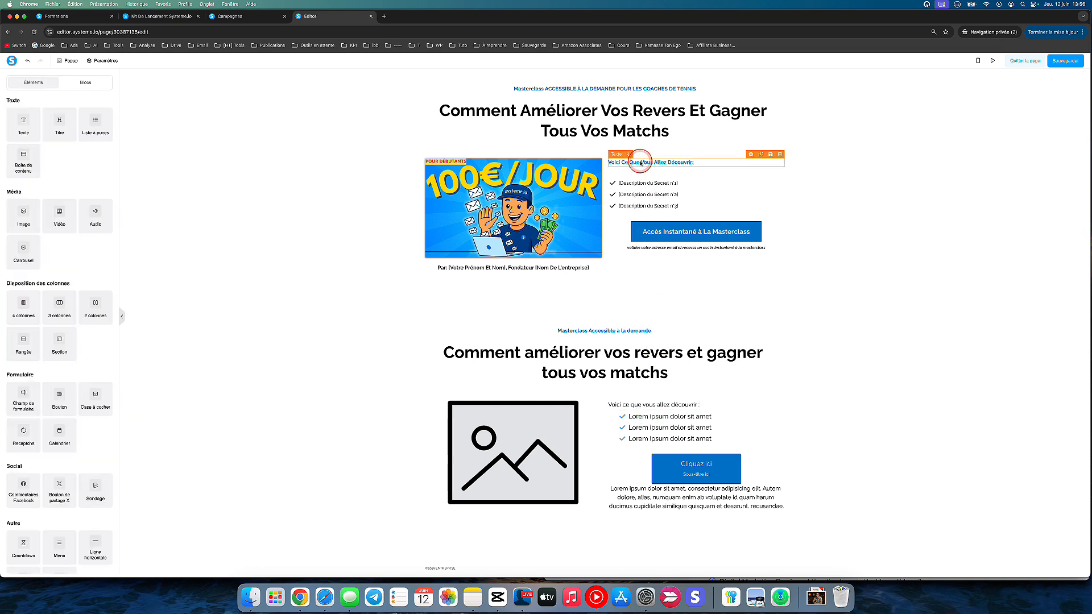
pyautogui.click(669, 180)
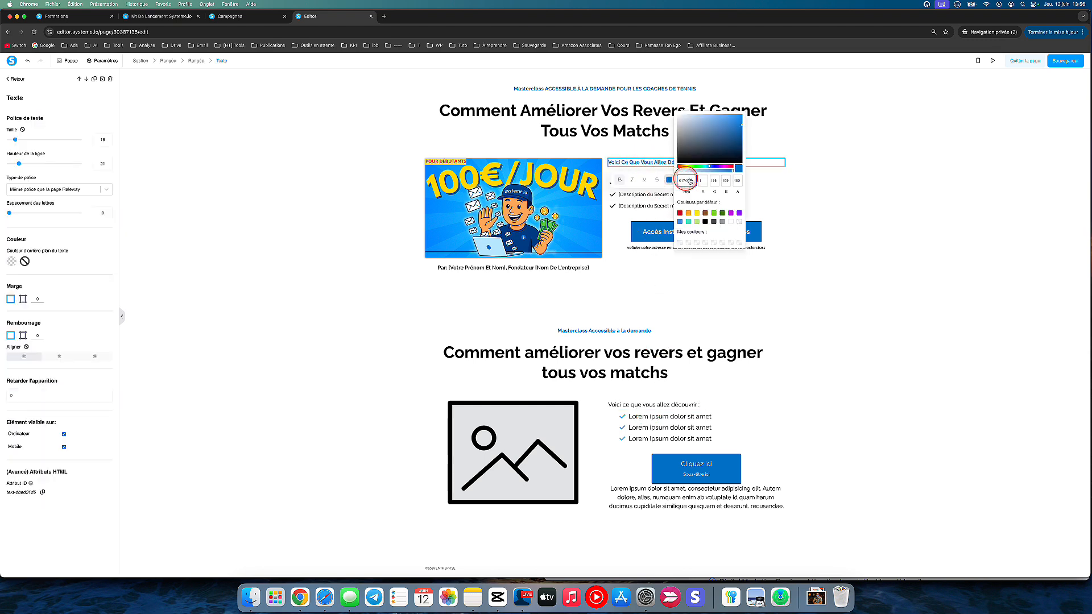
pyautogui.click(695, 180)
pyautogui.press('super+c')
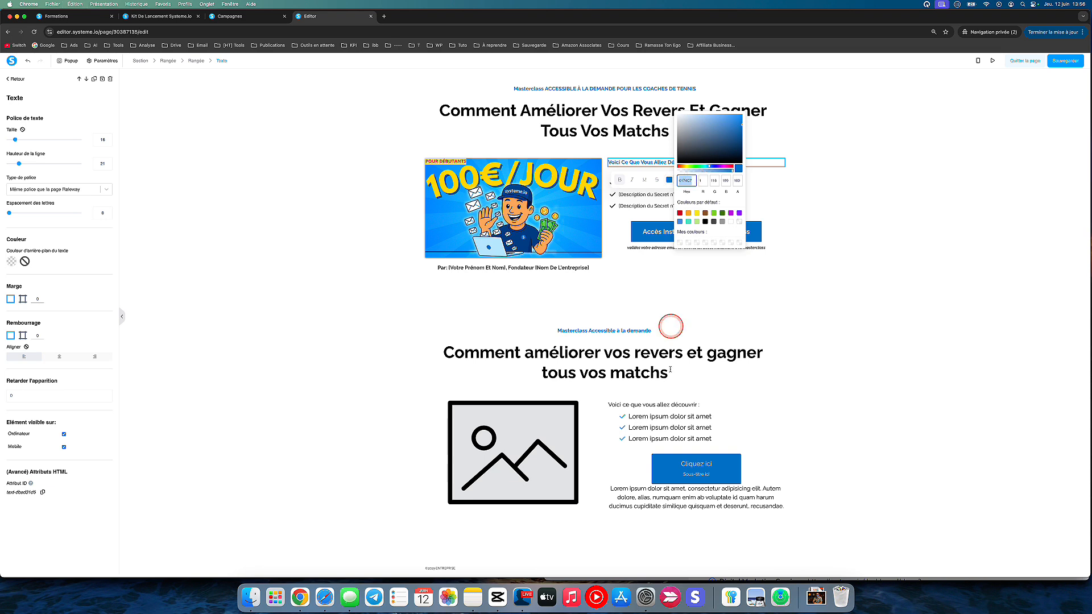
pyautogui.click(667, 408)
pyautogui.tripleClick(667, 407)
pyautogui.click(672, 422)
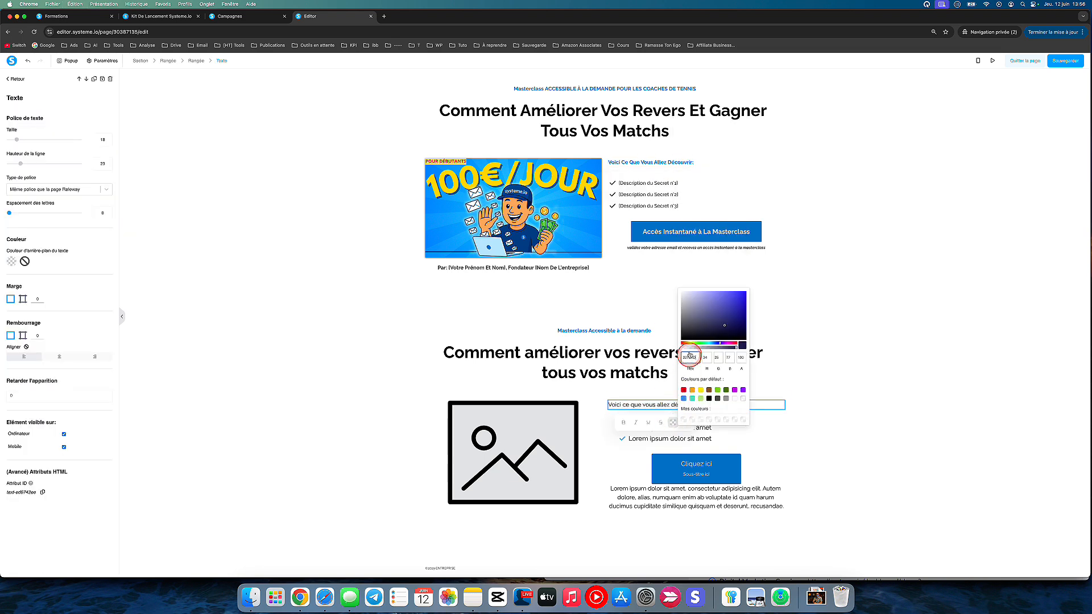
pyautogui.press('super+v')
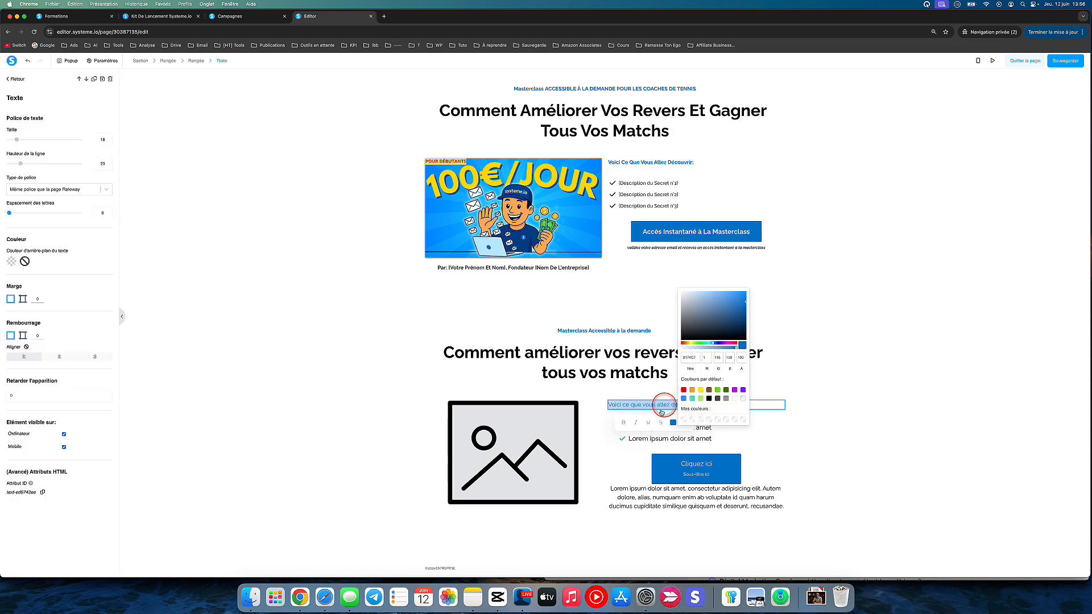
pyautogui.click(624, 423)
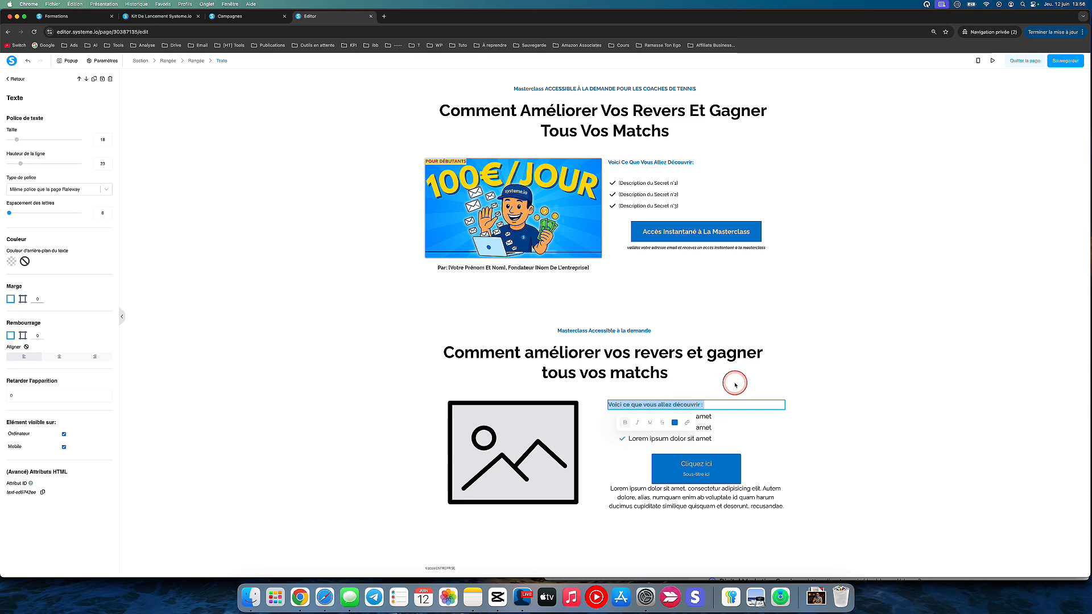
# - Set the font size of the new "Voici ce que vous allez découvrir :" text to 16, matching the original
pyautogui.click(637, 163)
pyautogui.tripleClick(629, 163)
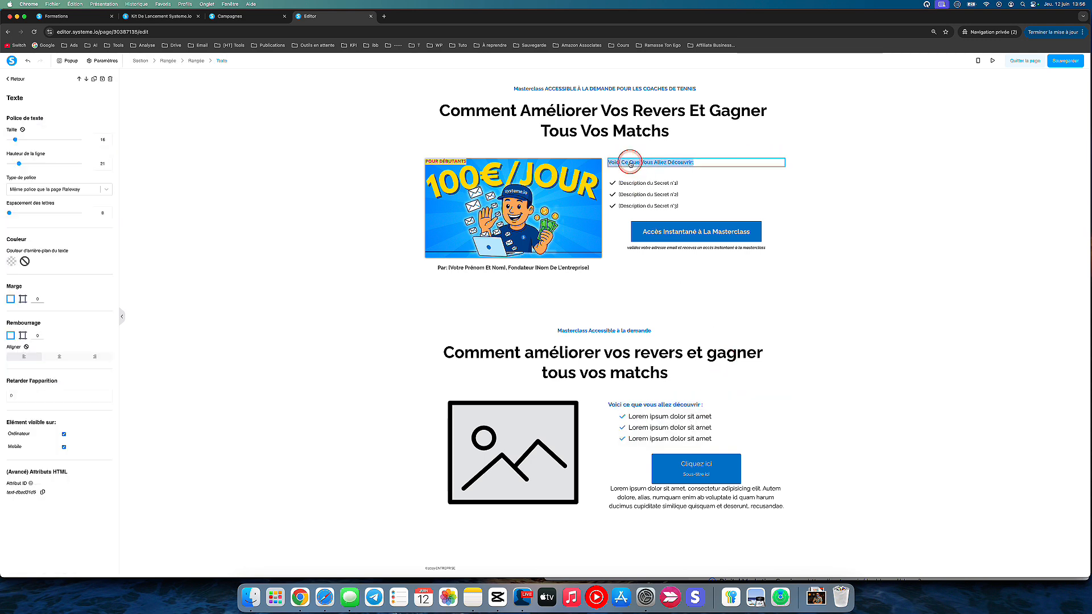
pyautogui.click(633, 405)
pyautogui.click(108, 139)
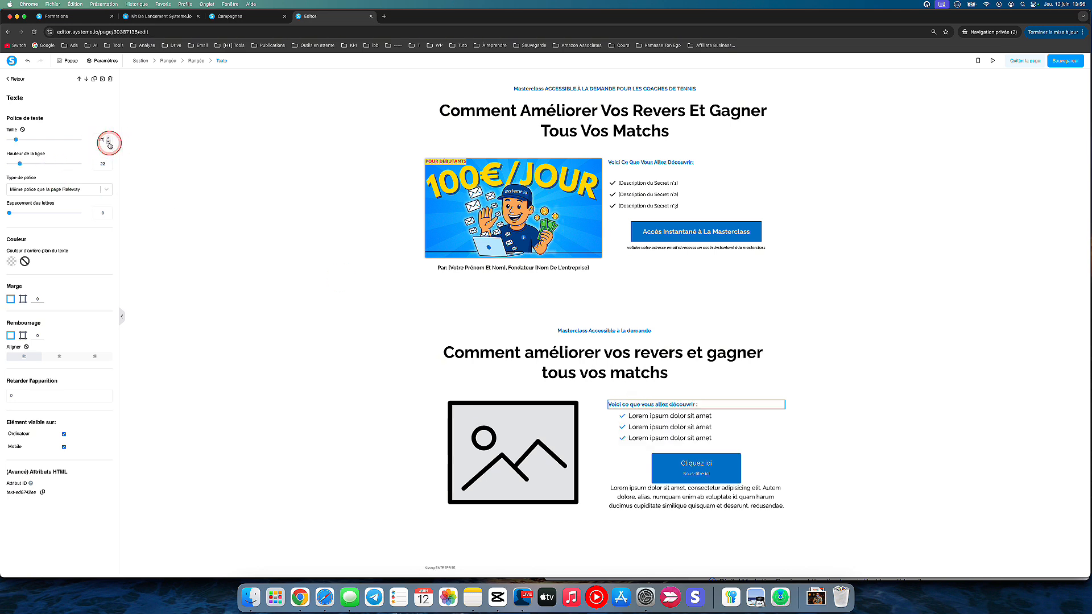
pyautogui.click(109, 142)
pyautogui.click(332, 325)
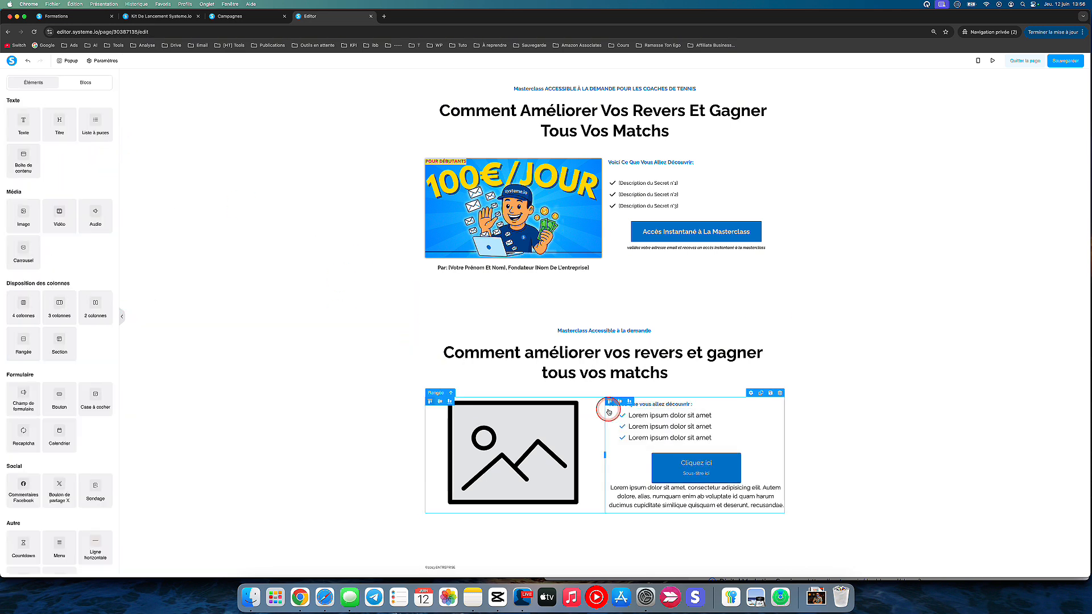
# - Set the new bullet list's font size to 15, matching the original list
pyautogui.click(663, 185)
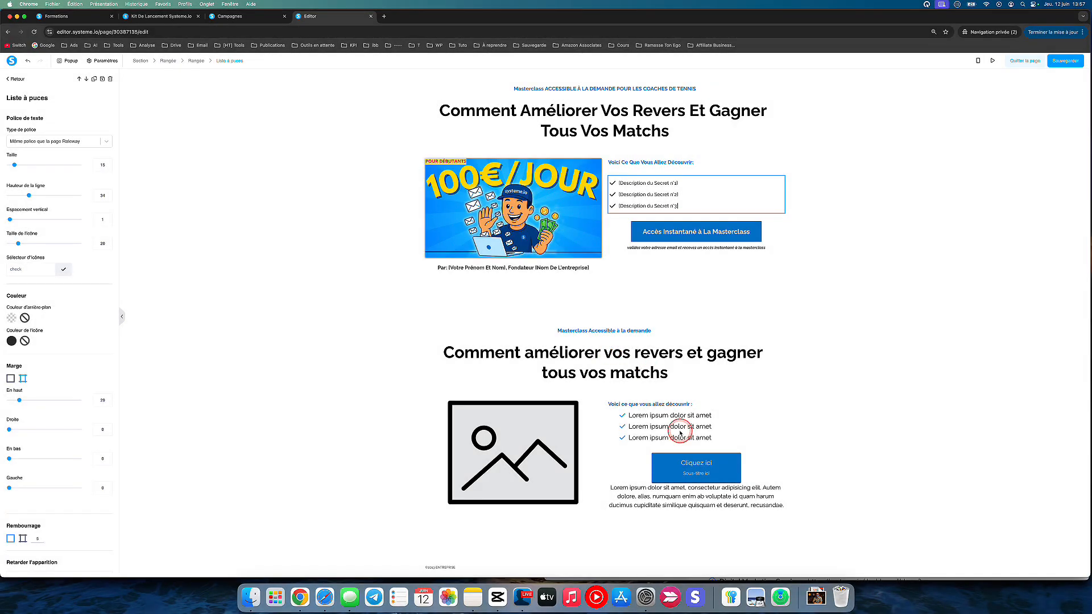
pyautogui.click(677, 429)
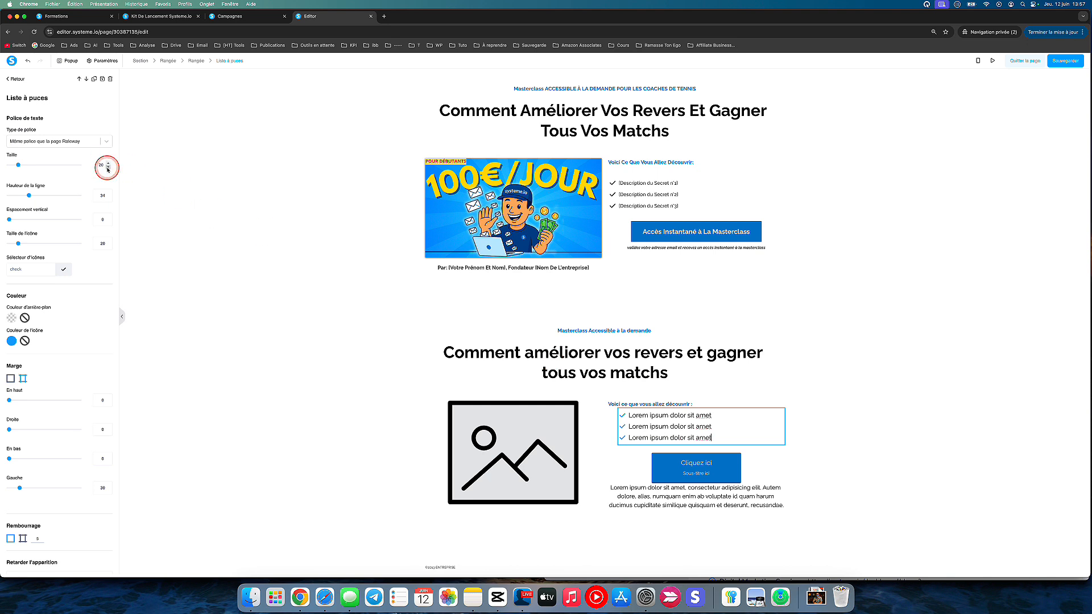
pyautogui.click(108, 169)
pyautogui.click(108, 170)
pyautogui.click(108, 169)
pyautogui.click(108, 169)
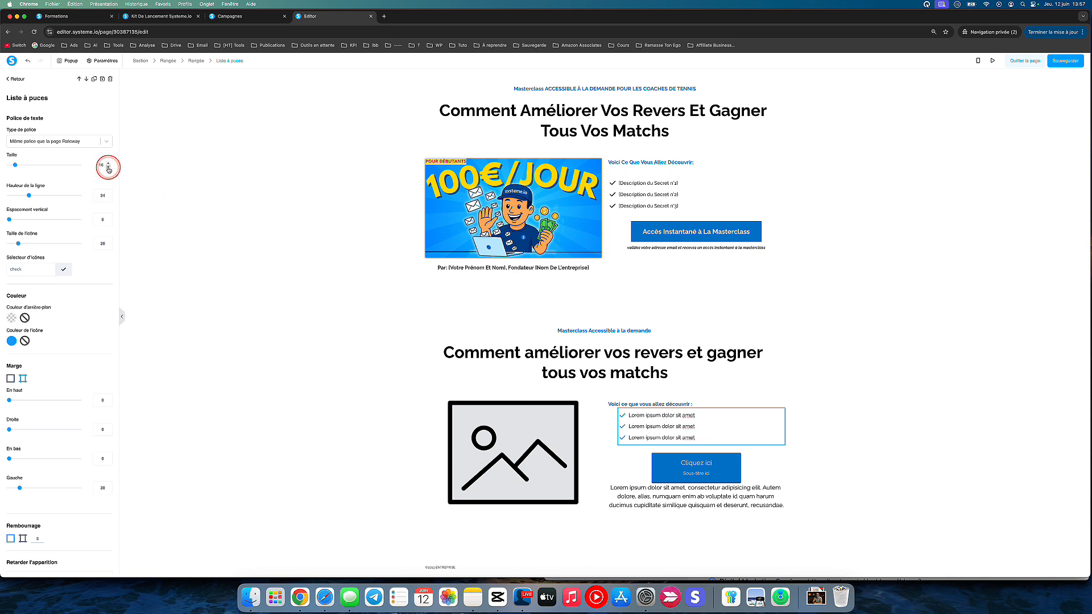
pyautogui.click(280, 324)
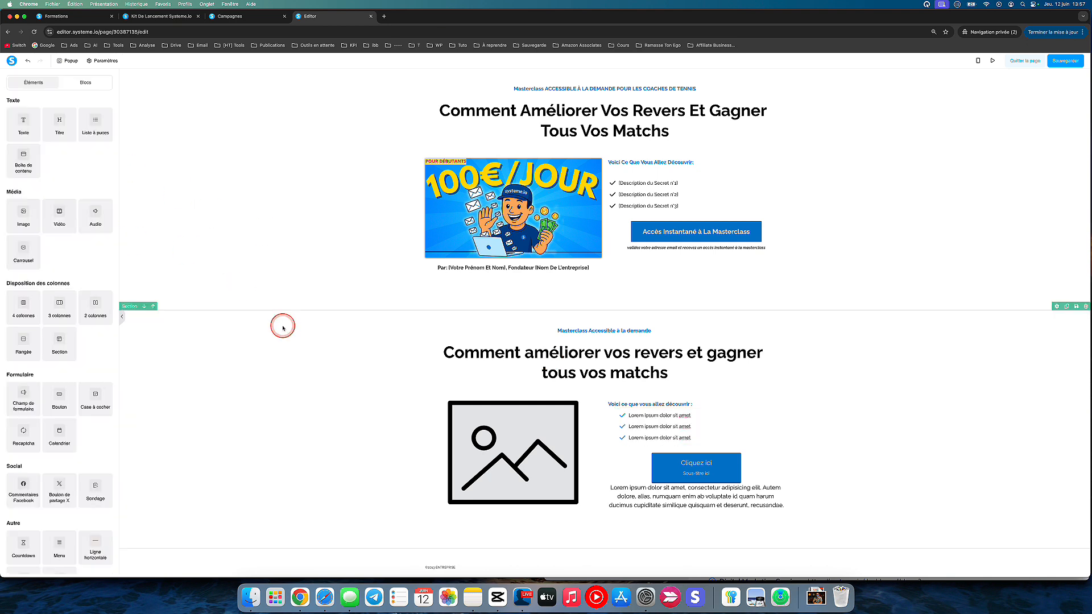
# - Compare with the original list's margins, and set the new bullet list's left margin to 0 and top margin to 20
pyautogui.click(645, 191)
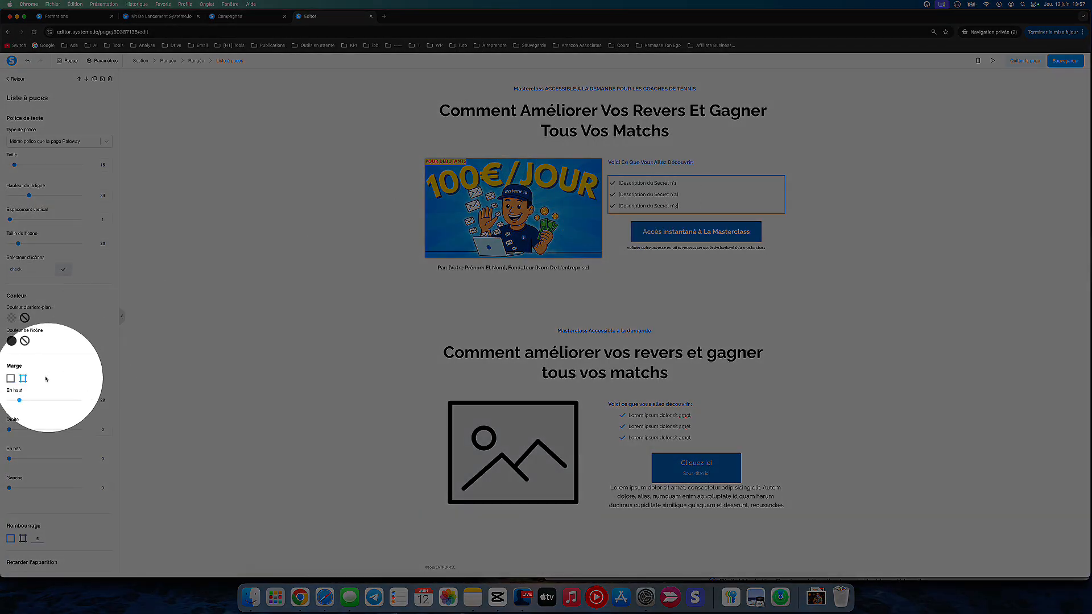
pyautogui.click(43, 443)
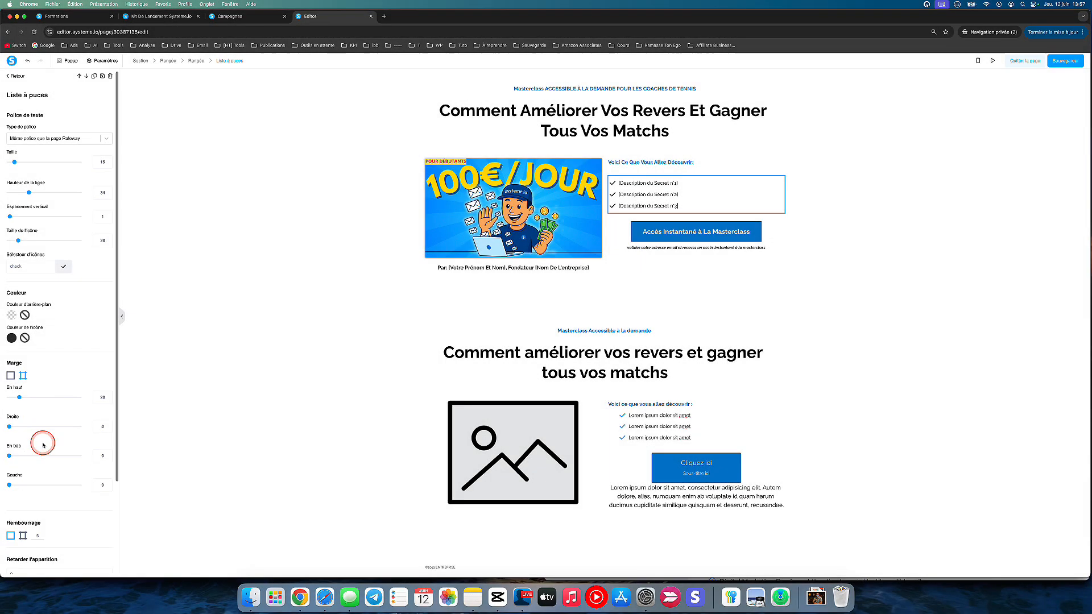
pyautogui.scroll(-1, 44, 445)
pyautogui.scroll(-1, 42, 444)
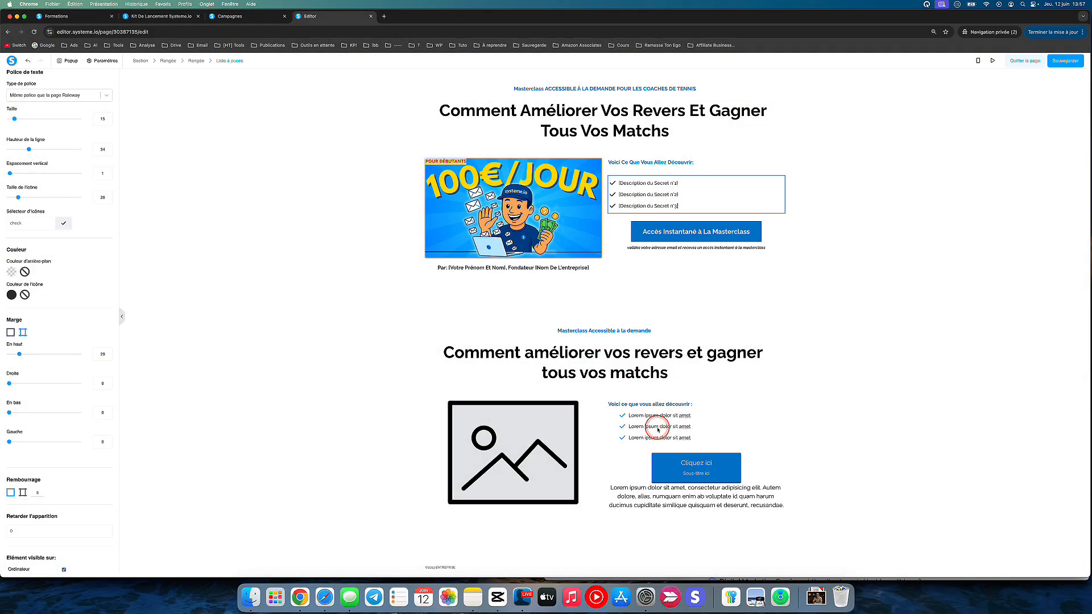
pyautogui.click(658, 429)
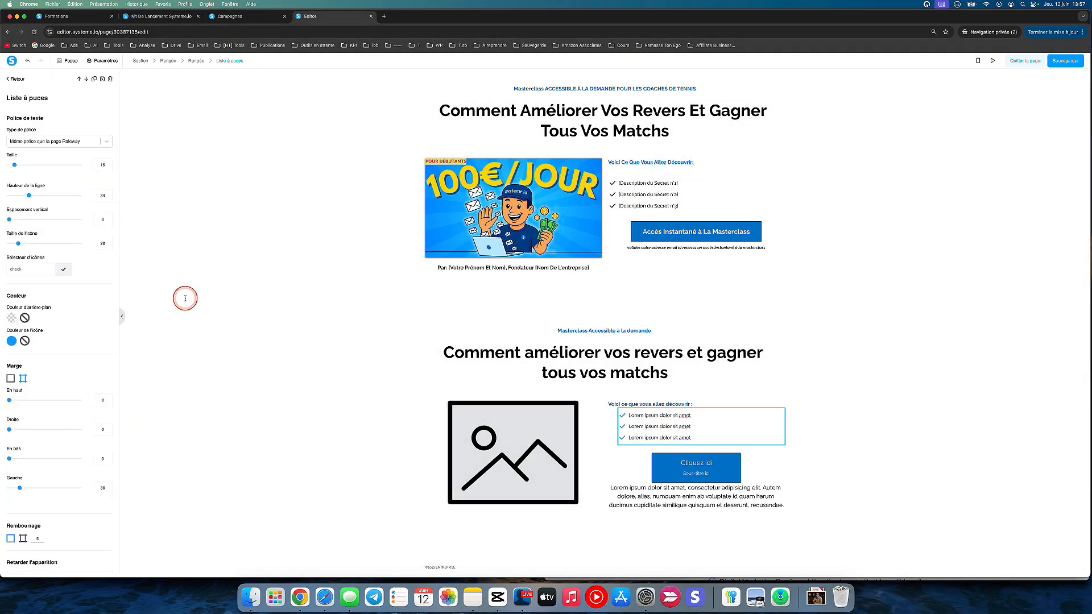
pyautogui.scroll(-4, 64, 327)
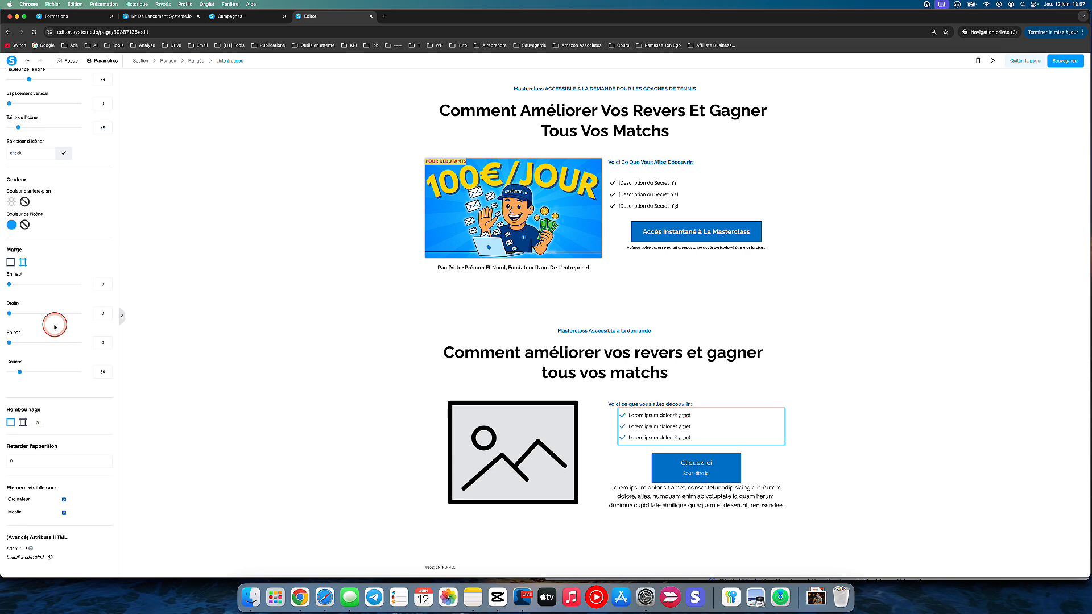
pyautogui.moveTo(19, 371); pyautogui.dragTo(1, 373)
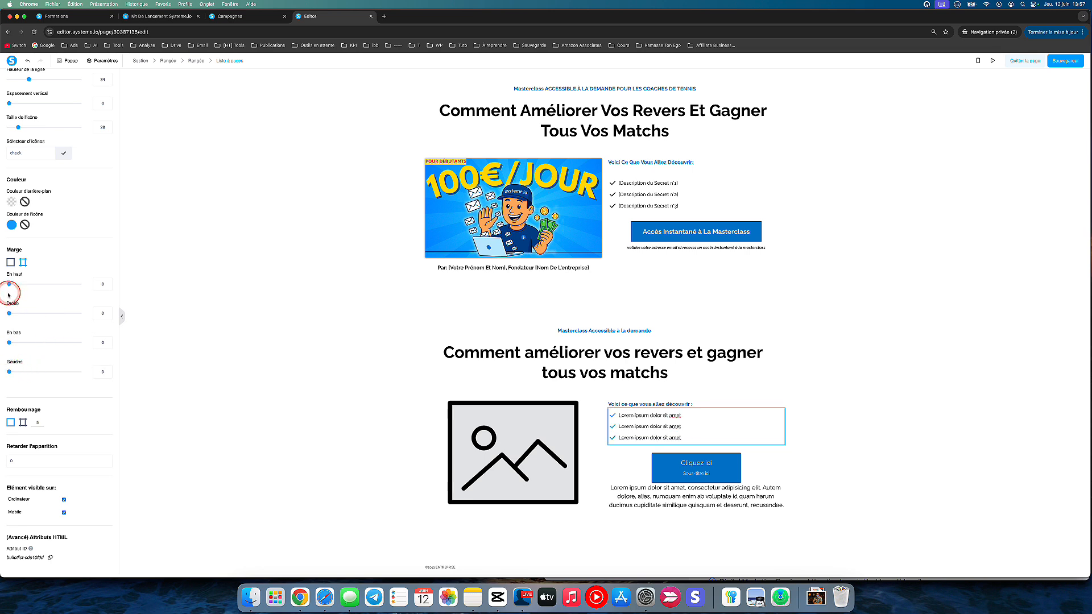
pyautogui.moveTo(9, 286); pyautogui.dragTo(16, 286)
pyautogui.click(360, 344)
# - Change the icon colour of the new bullet list's check marks to black like the original list
pyautogui.click(614, 192)
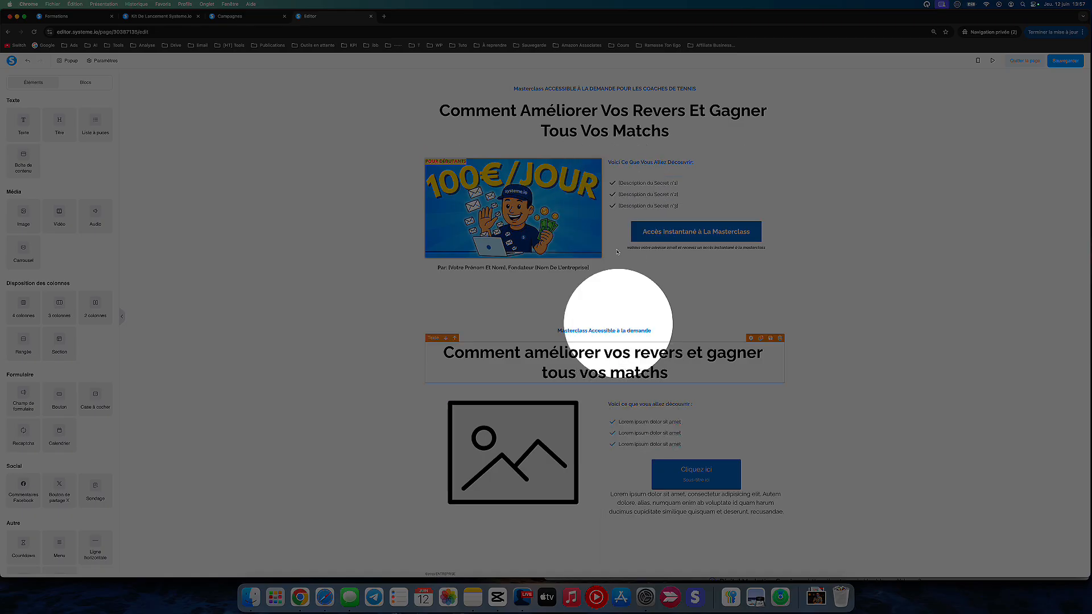
pyautogui.click(639, 420)
pyautogui.click(638, 437)
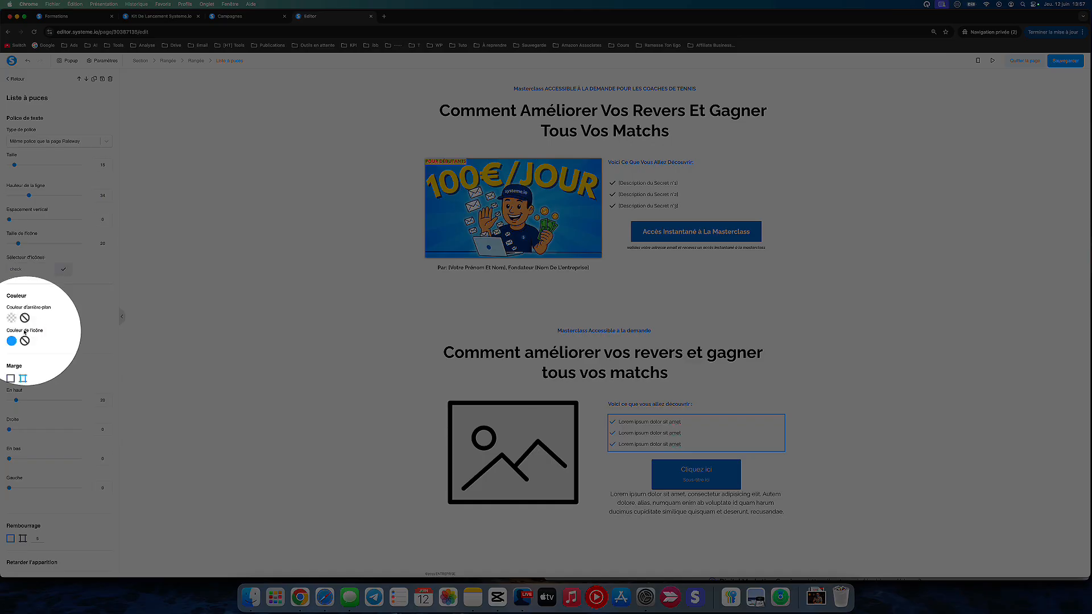
pyautogui.click(12, 341)
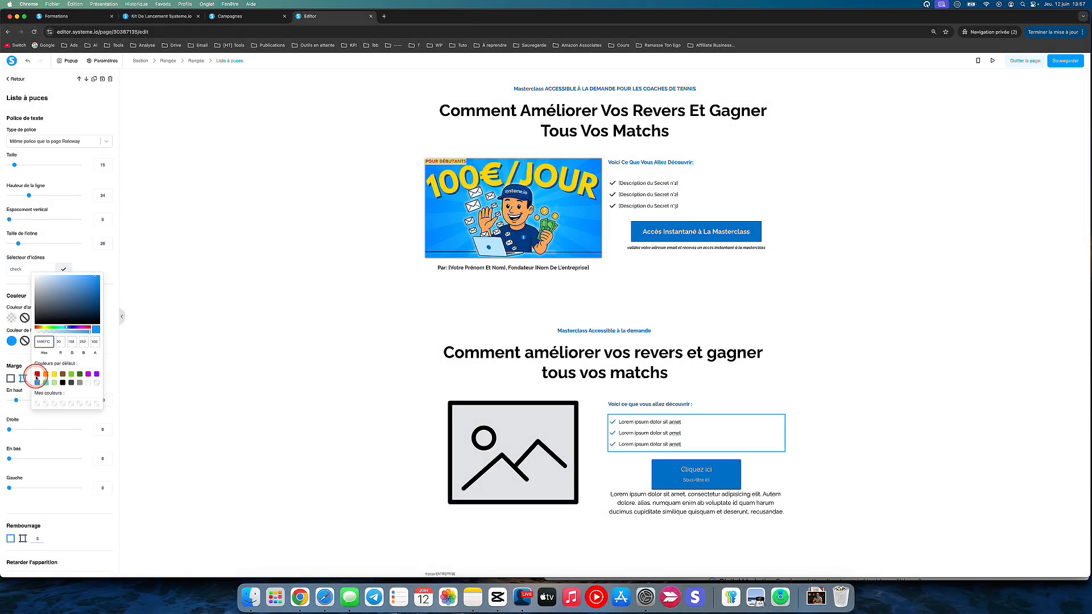
pyautogui.click(28, 369)
pyautogui.click(367, 418)
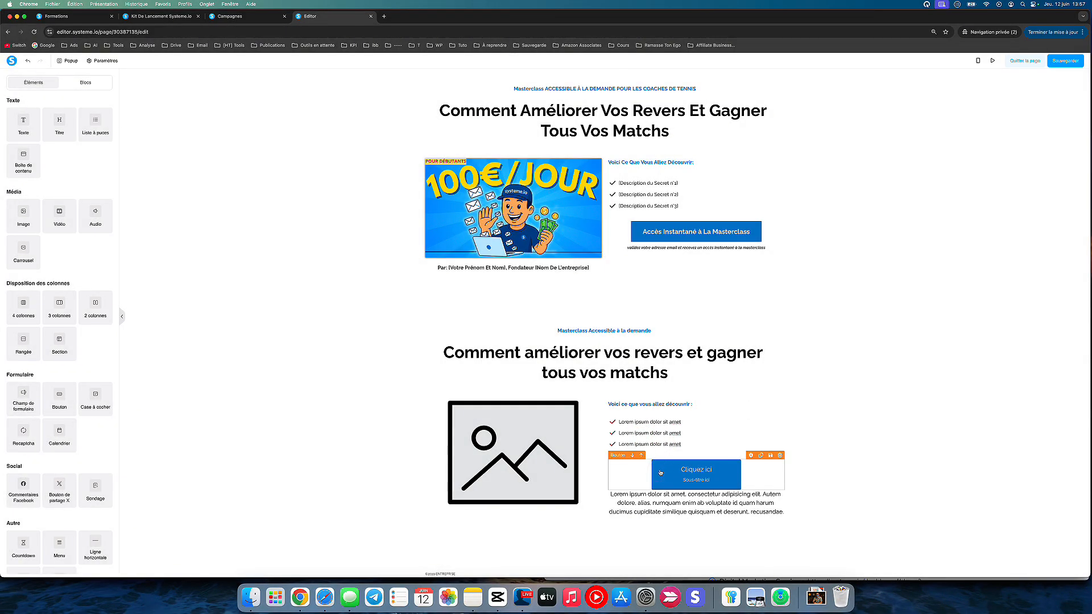
# - Review the original button's margin and padding settings, and increase the new button's right padding
pyautogui.click(700, 254)
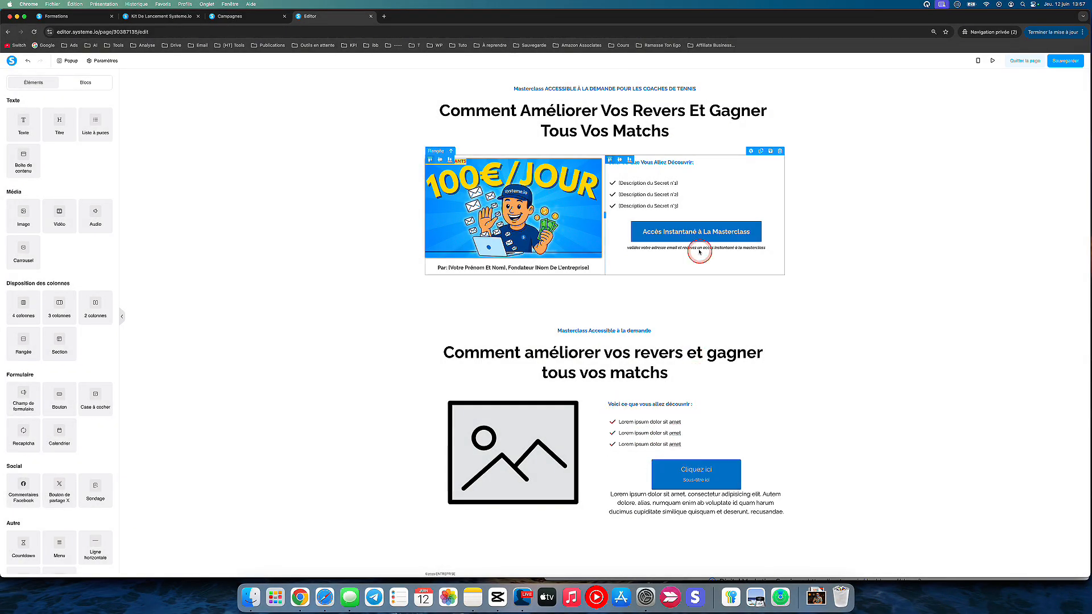
pyautogui.click(662, 236)
pyautogui.click(650, 236)
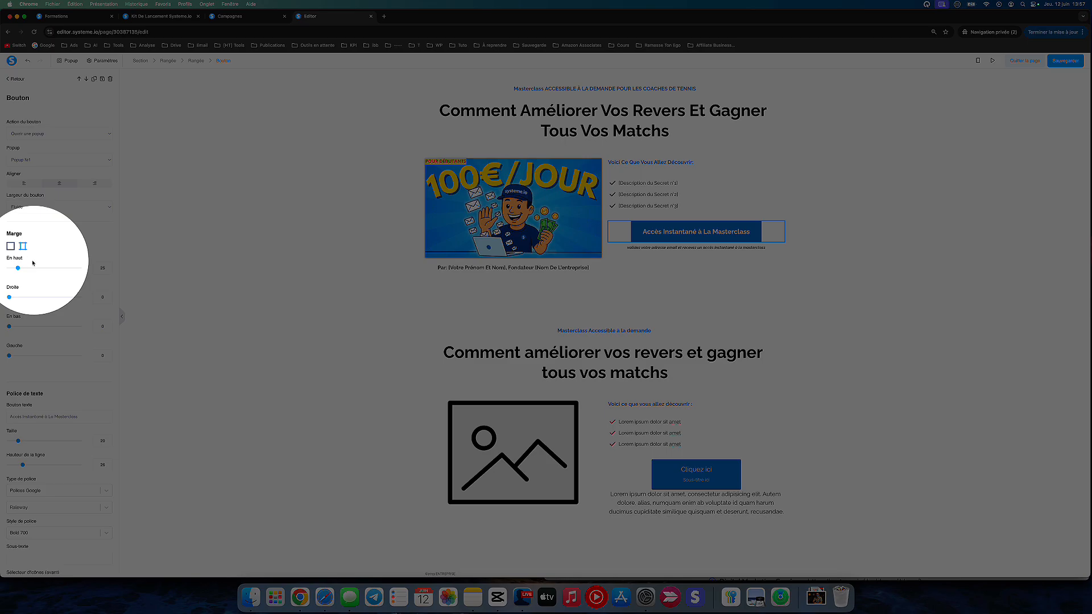
pyautogui.click(72, 340)
pyautogui.scroll(-10, 72, 340)
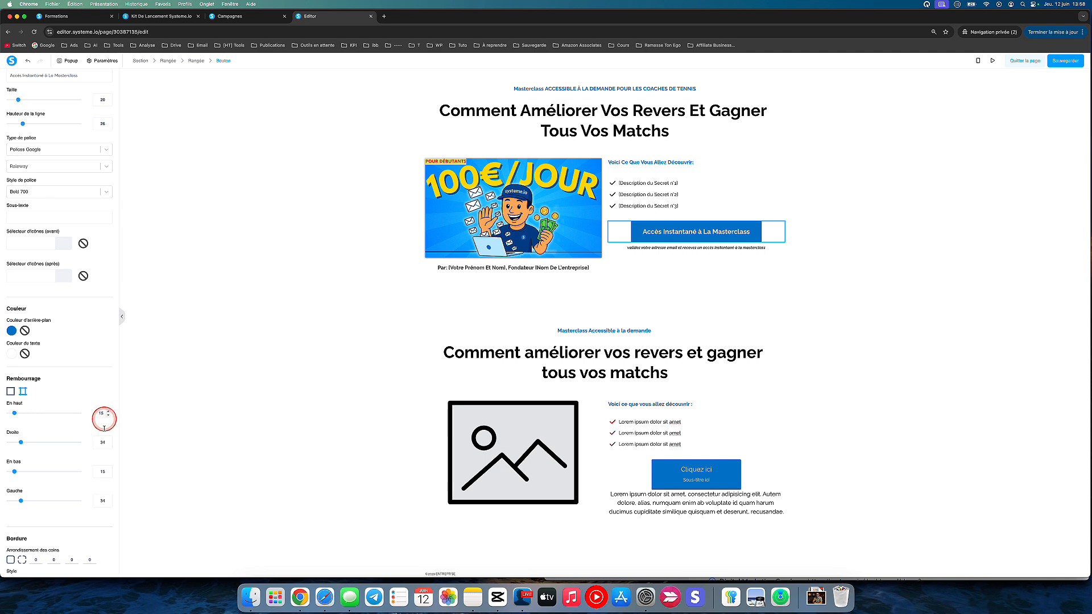
pyautogui.click(652, 468)
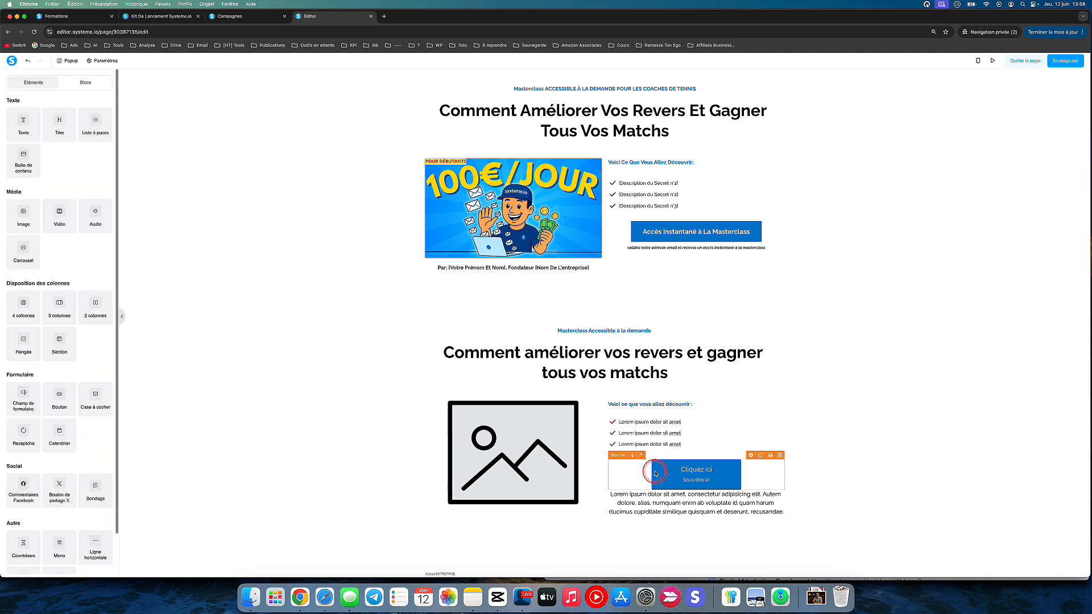
pyautogui.scroll(-10, 66, 445)
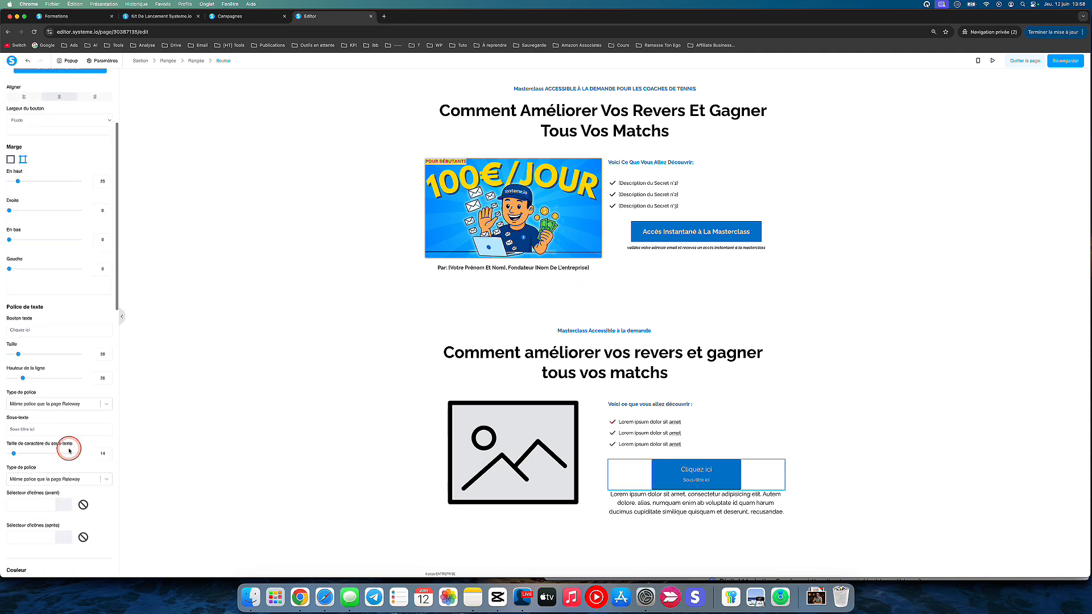
pyautogui.scroll(-4, 63, 516)
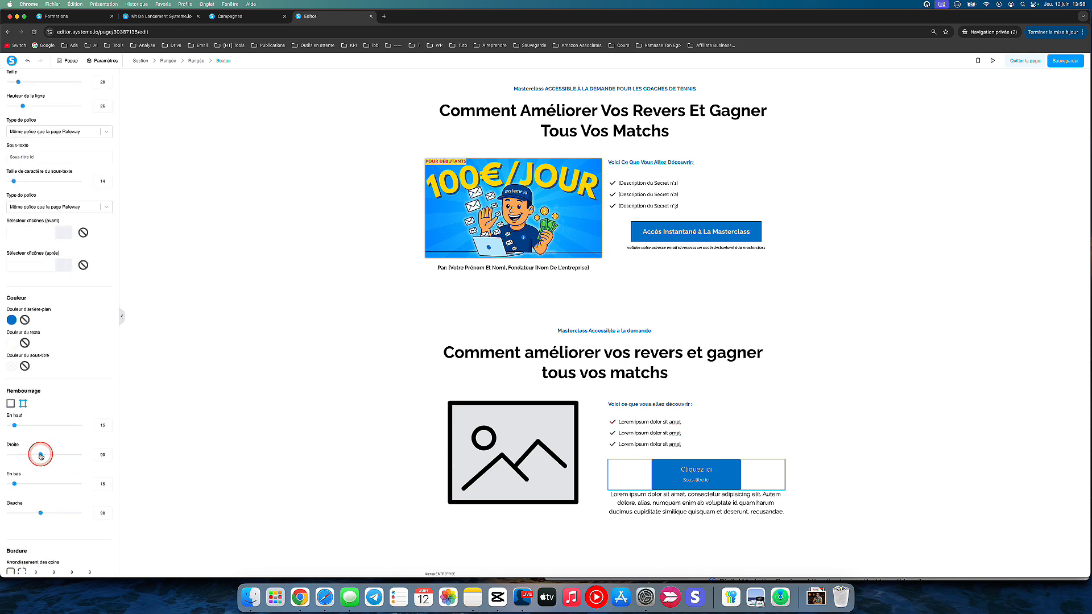
pyautogui.moveTo(41, 456); pyautogui.dragTo(63, 458)
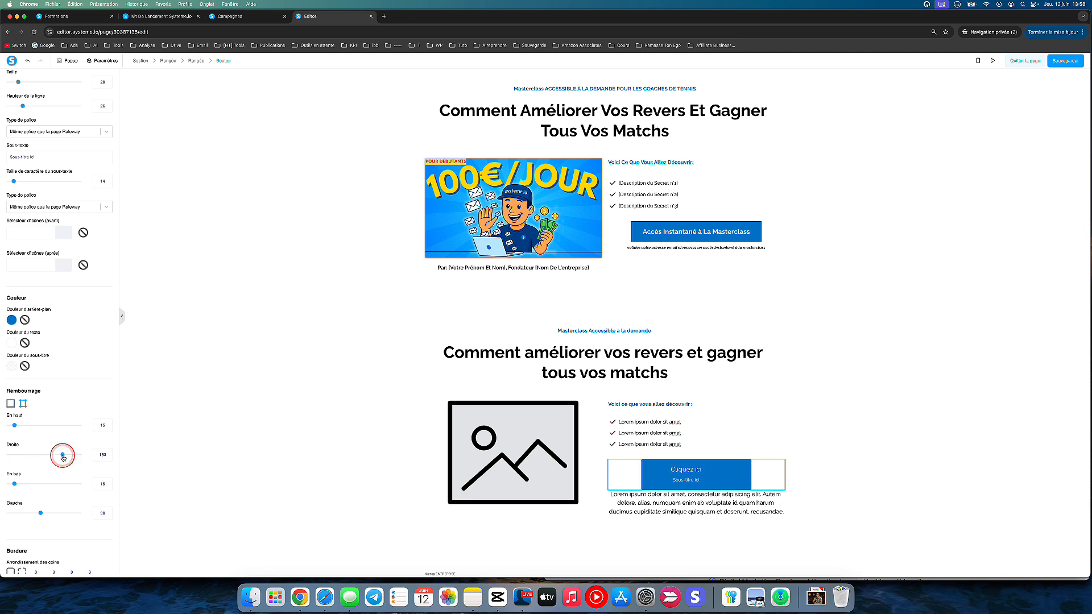
# - Check the original button's text and padding settings, and clear the subtext of the new button
pyautogui.click(654, 198)
pyautogui.click(696, 231)
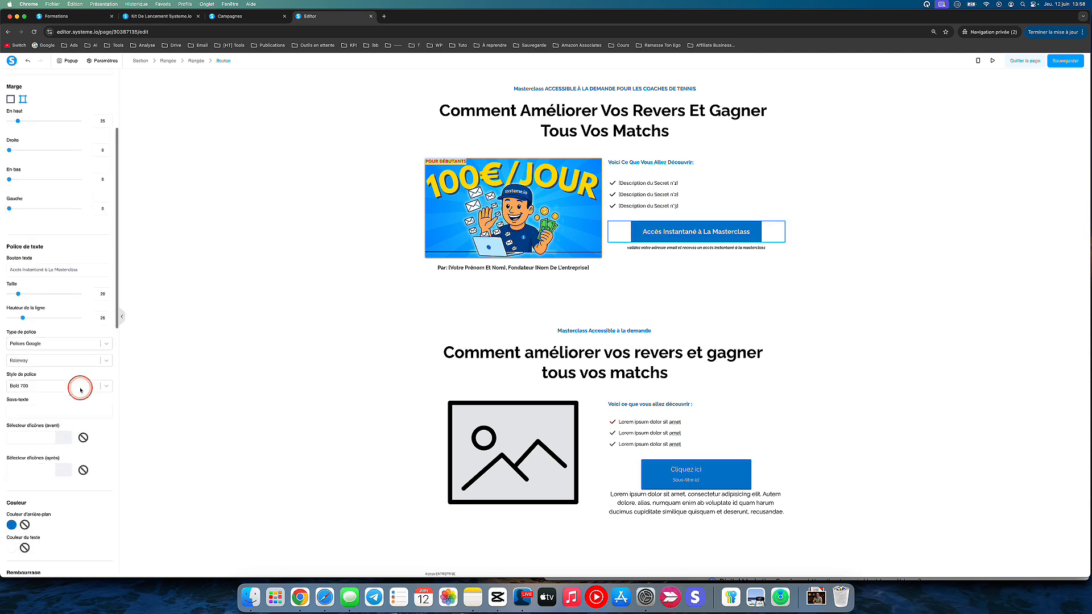
pyautogui.scroll(-5, 81, 390)
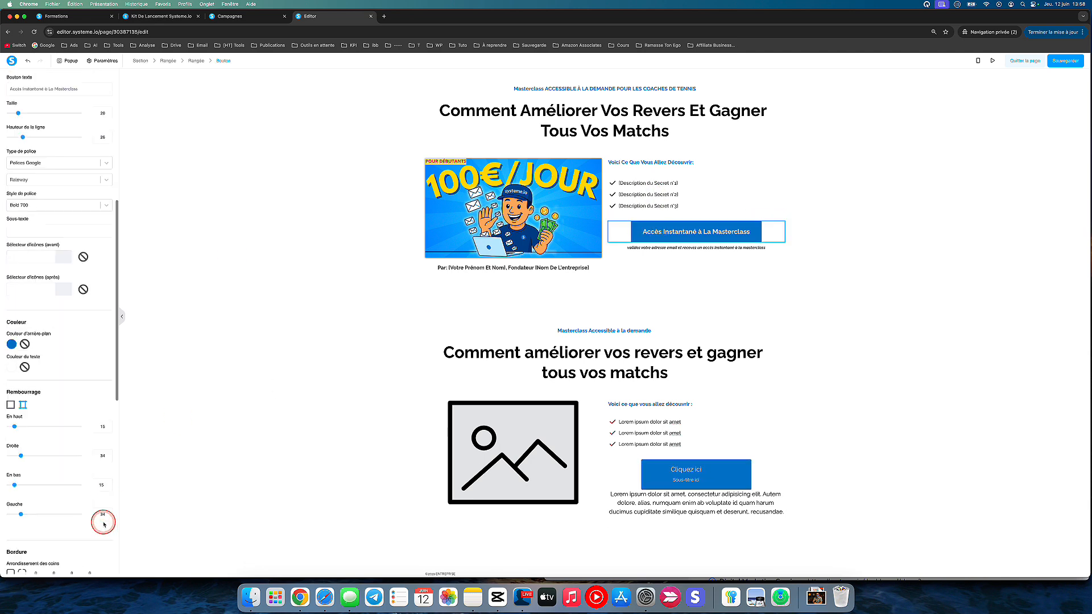
pyautogui.scroll(-1, 104, 525)
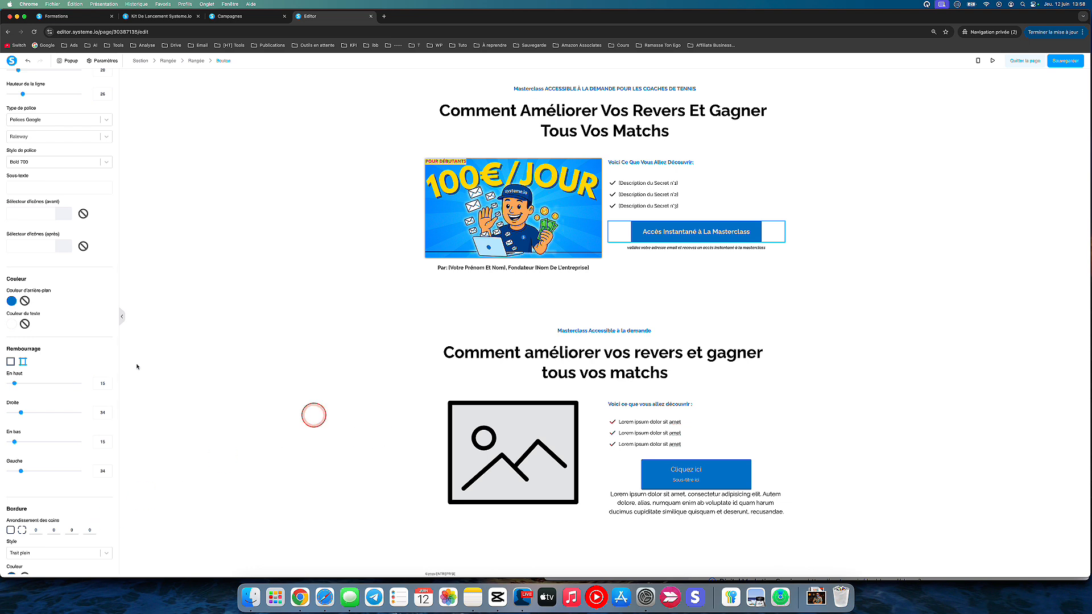
pyautogui.scroll(5, 54, 341)
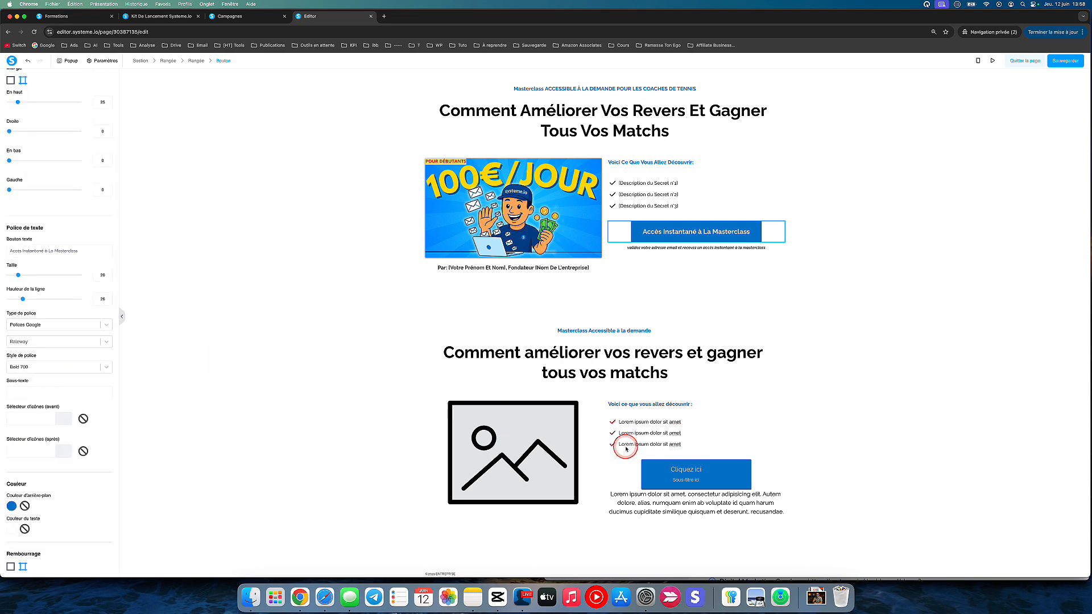
pyautogui.click(670, 469)
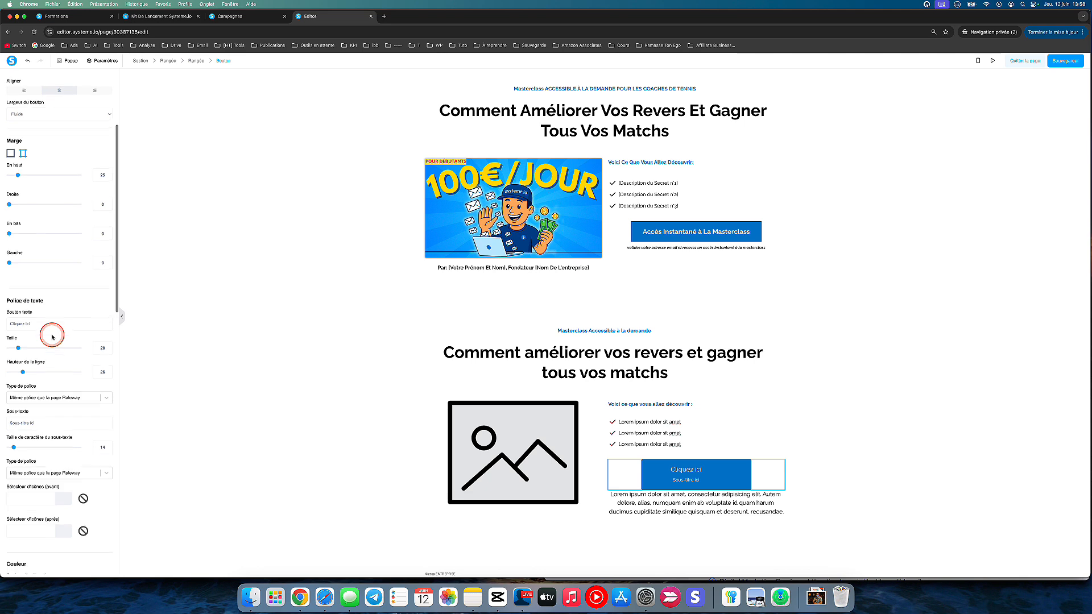
pyautogui.scroll(-3, 51, 336)
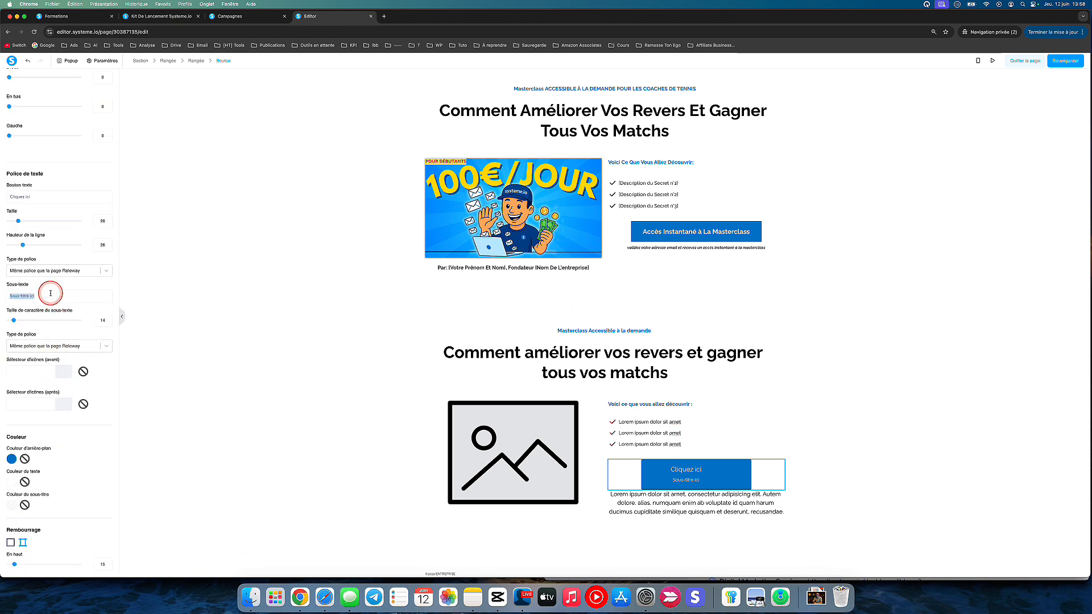
pyautogui.press('BackSpace')
# - Set the new button's right and left padding to 34, matching the original button
pyautogui.scroll(-3, 73, 370)
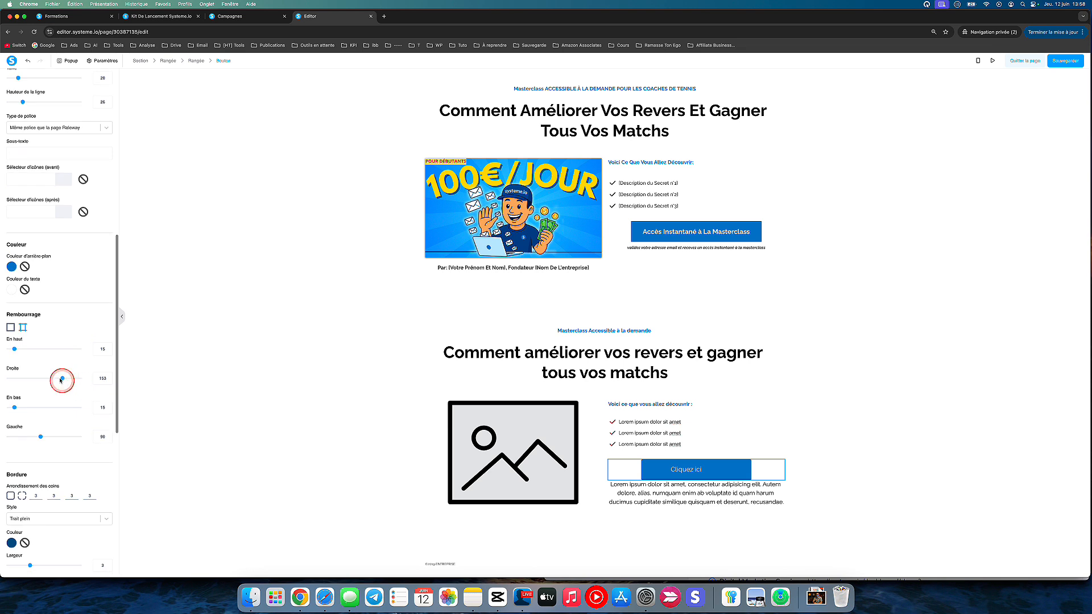
pyautogui.moveTo(62, 380); pyautogui.dragTo(28, 377)
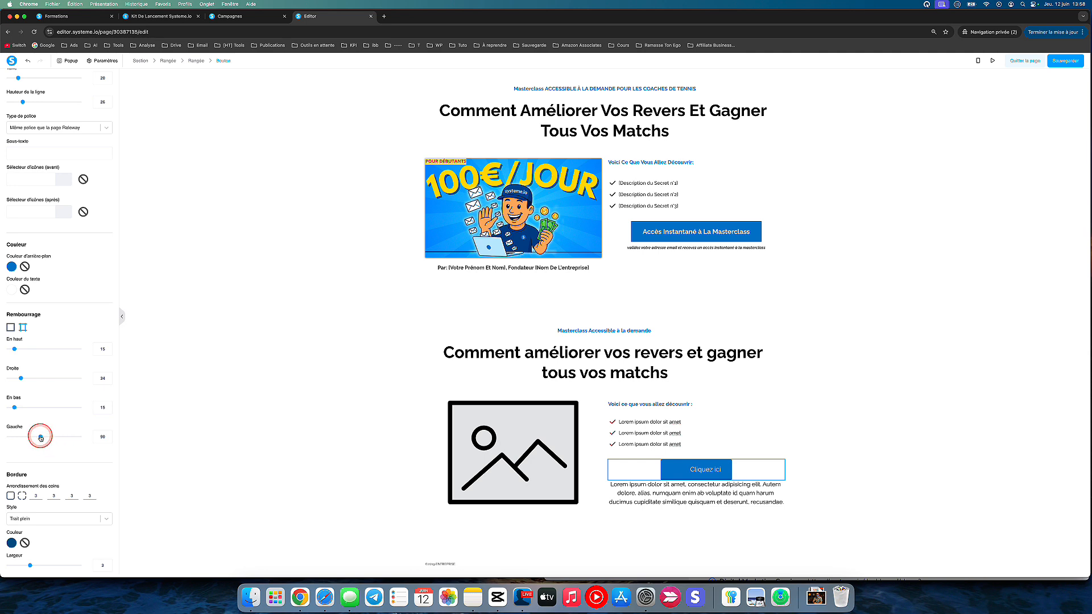
pyautogui.moveTo(41, 437); pyautogui.dragTo(26, 437)
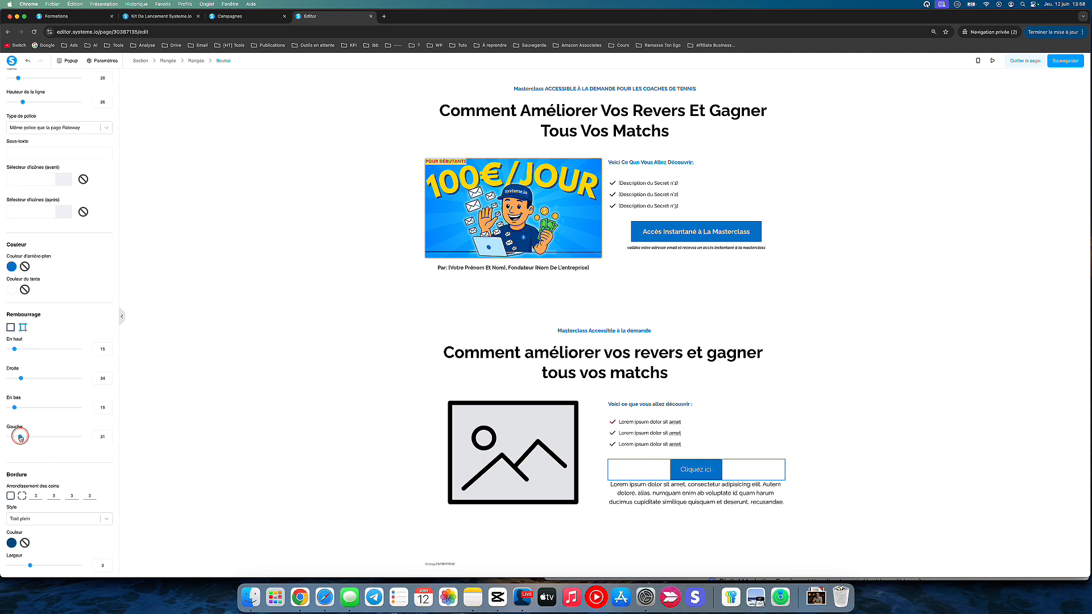
# - Change the new button's text to "Accès Instantané à la Masterclass"
pyautogui.scroll(8, 80, 324)
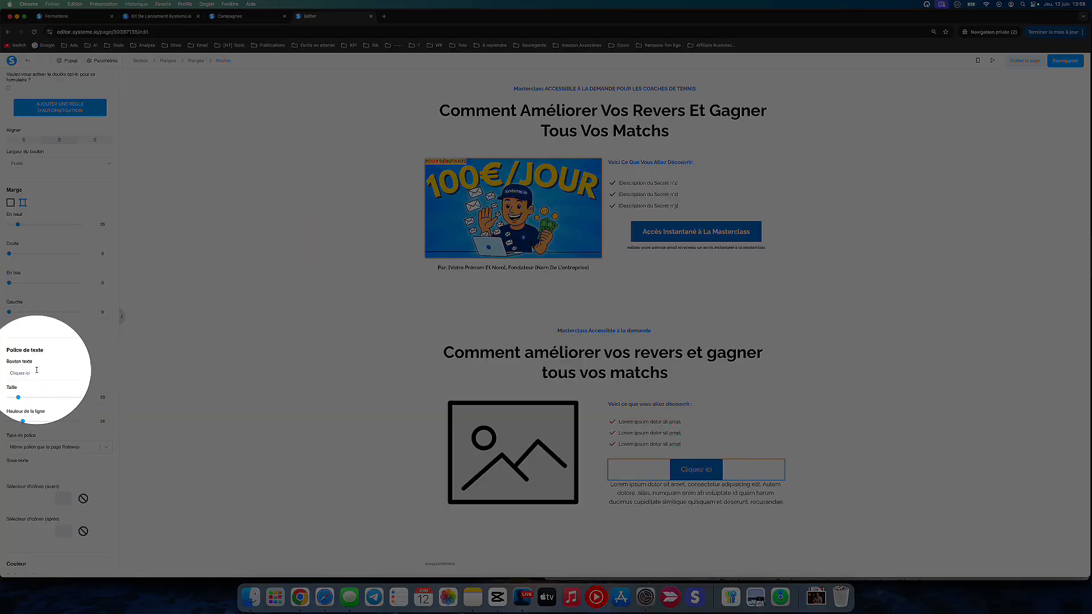
pyautogui.doubleClick(36, 370)
pyautogui.write('Ac')
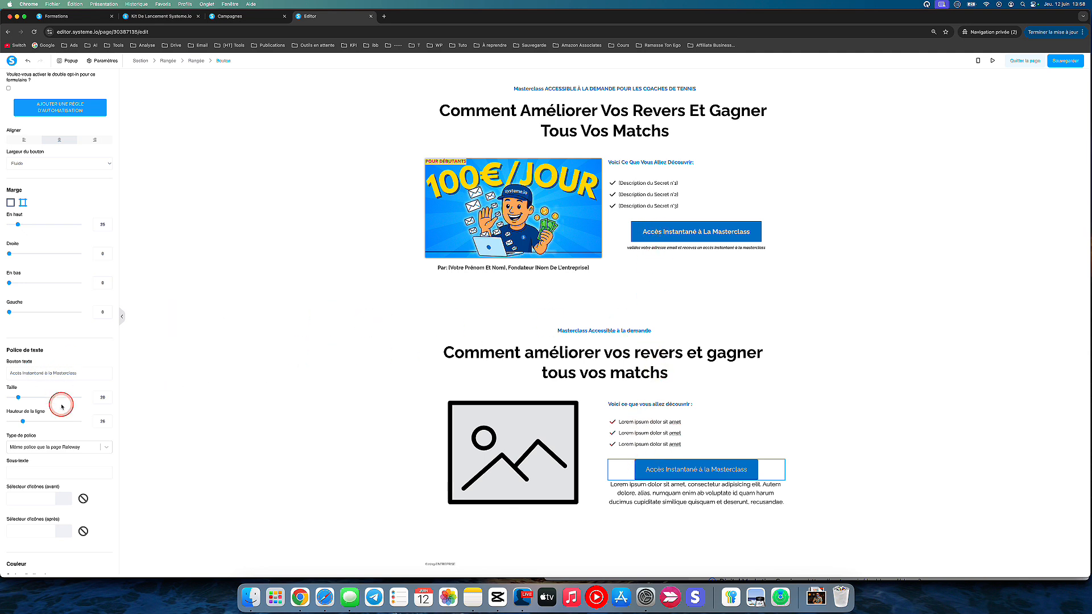
pyautogui.scroll(-3, 61, 407)
pyautogui.scroll(-2, 62, 404)
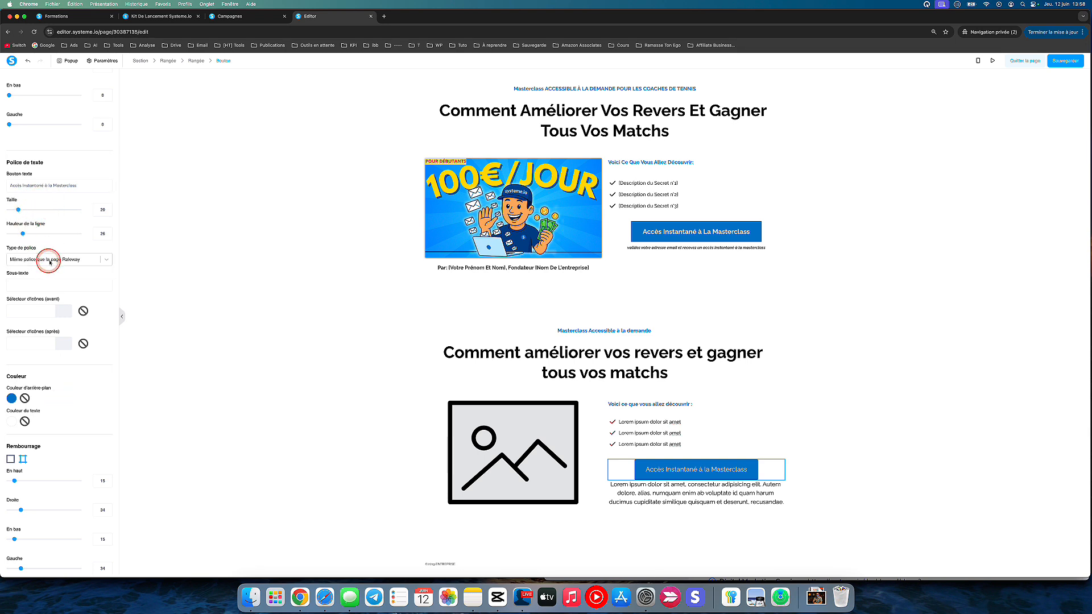
pyautogui.click(670, 447)
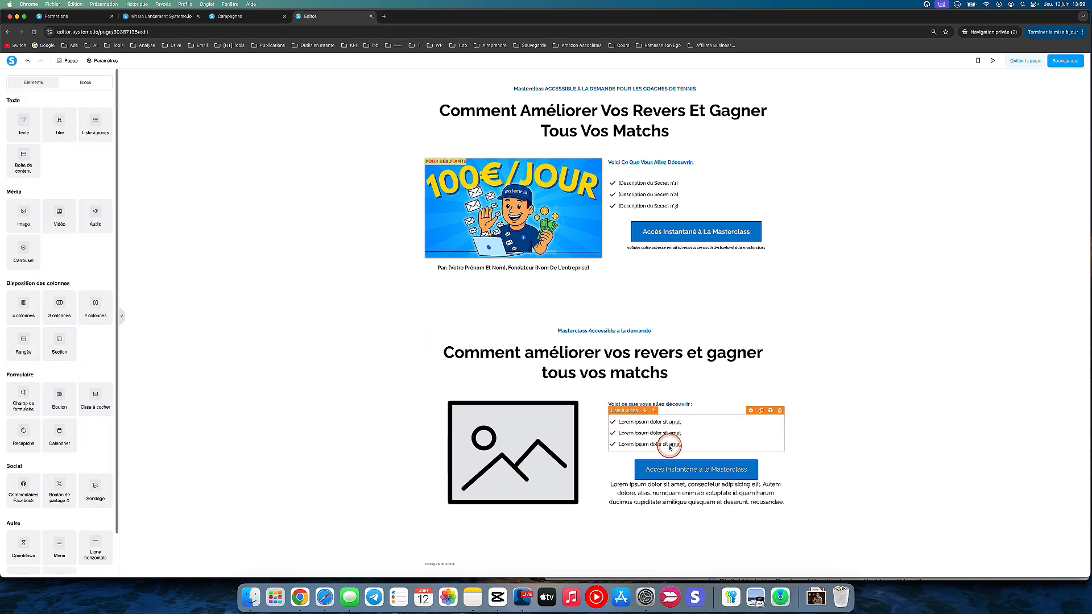
# - Insert "validez votre adresse email et recevez un accès instantaén à la masterclass" before the placeholder text below the new button
pyautogui.click(665, 494)
pyautogui.write('validez vo')
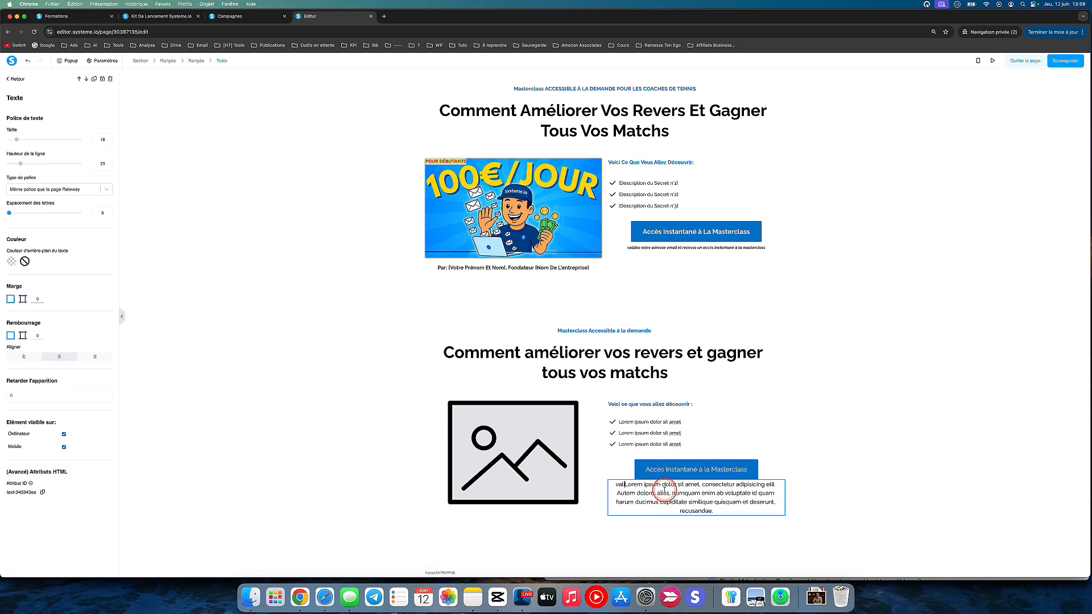
pyautogui.write('tre adresse ema')
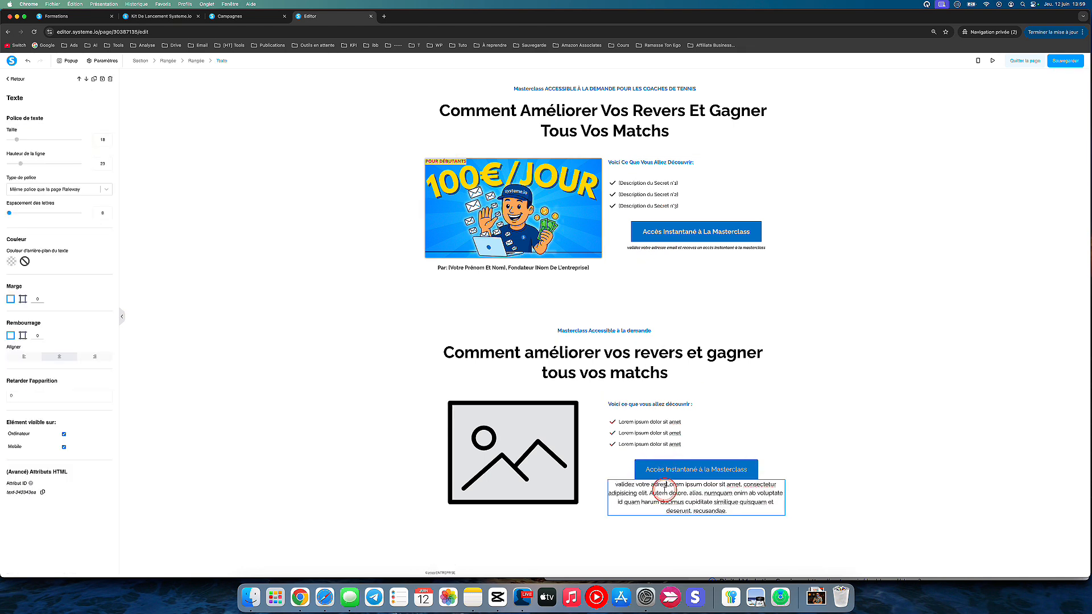
pyautogui.write('il')
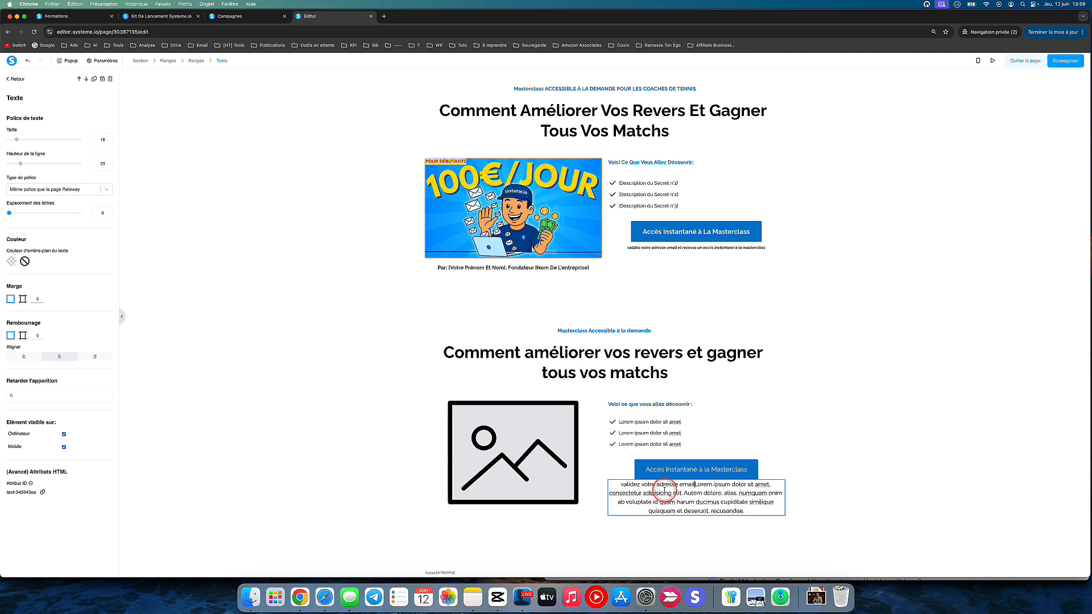
pyautogui.write(' et recevez')
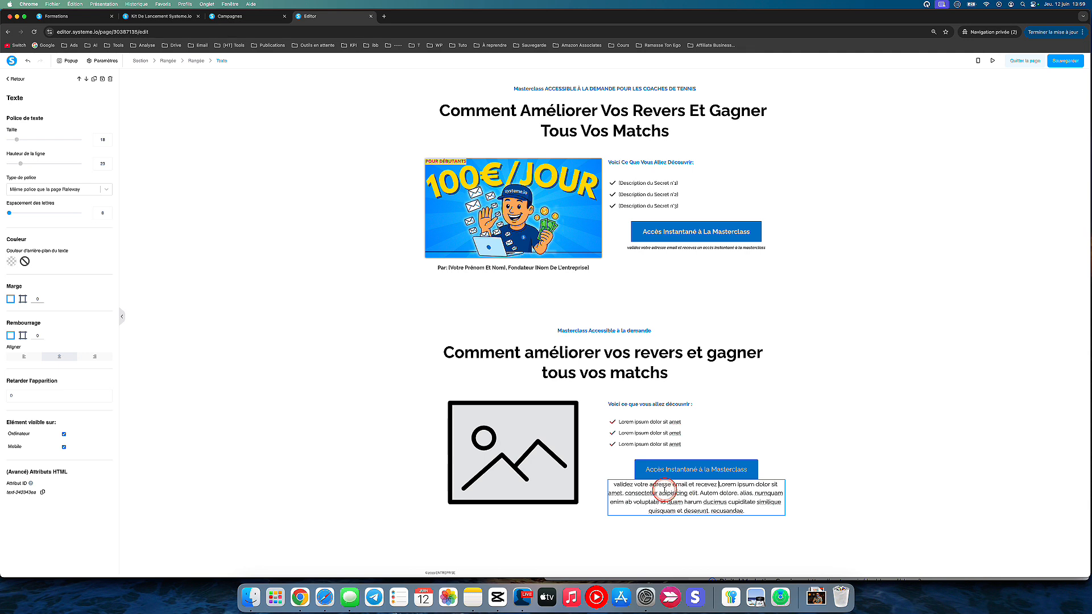
pyautogui.write(' un accès ')
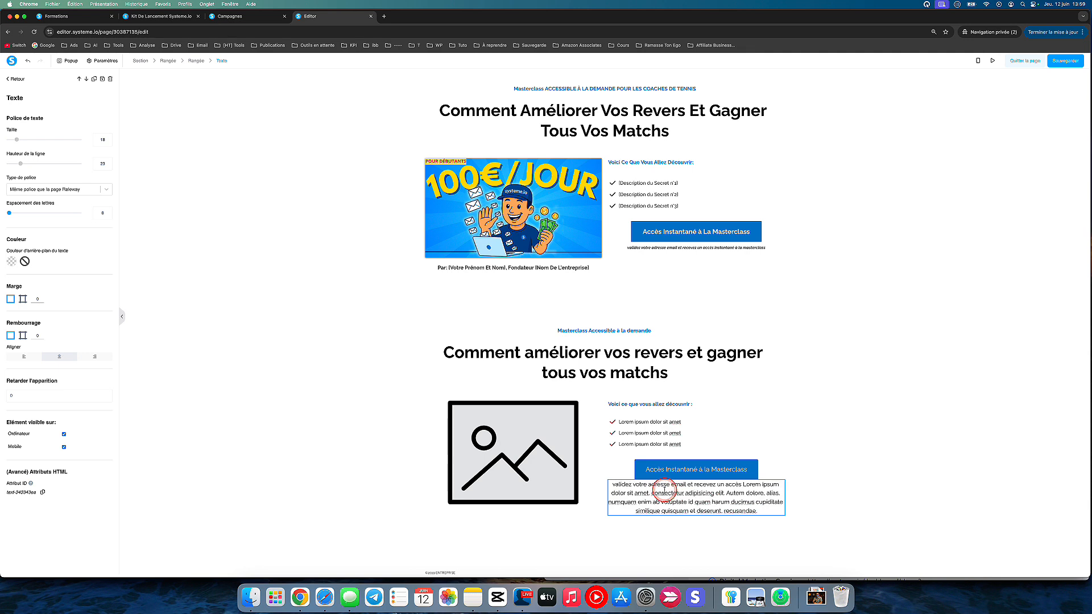
pyautogui.write('instantaén à')
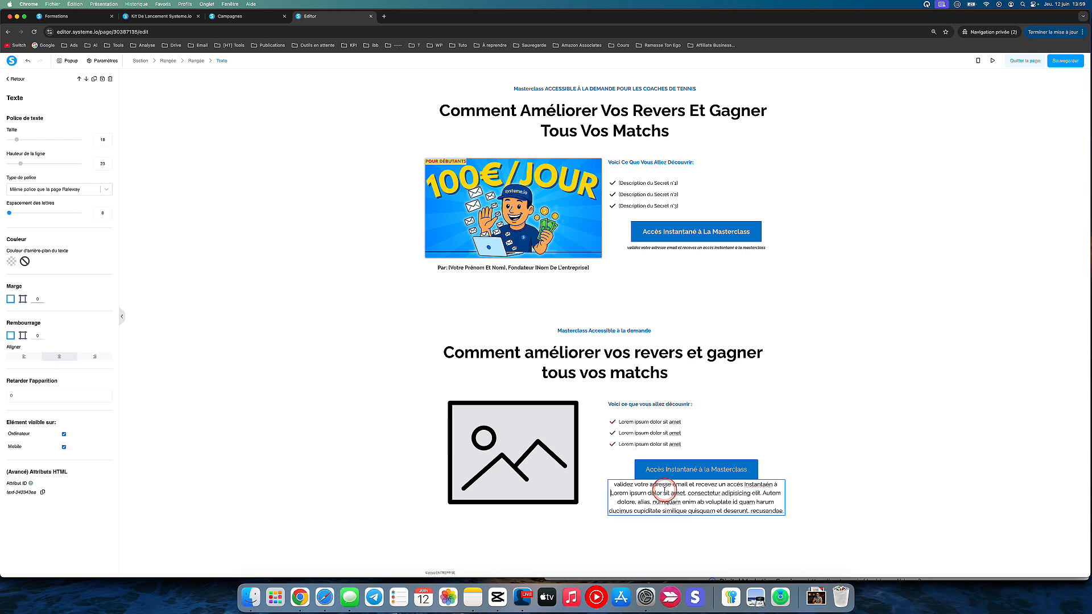
pyautogui.write(' la mastercla')
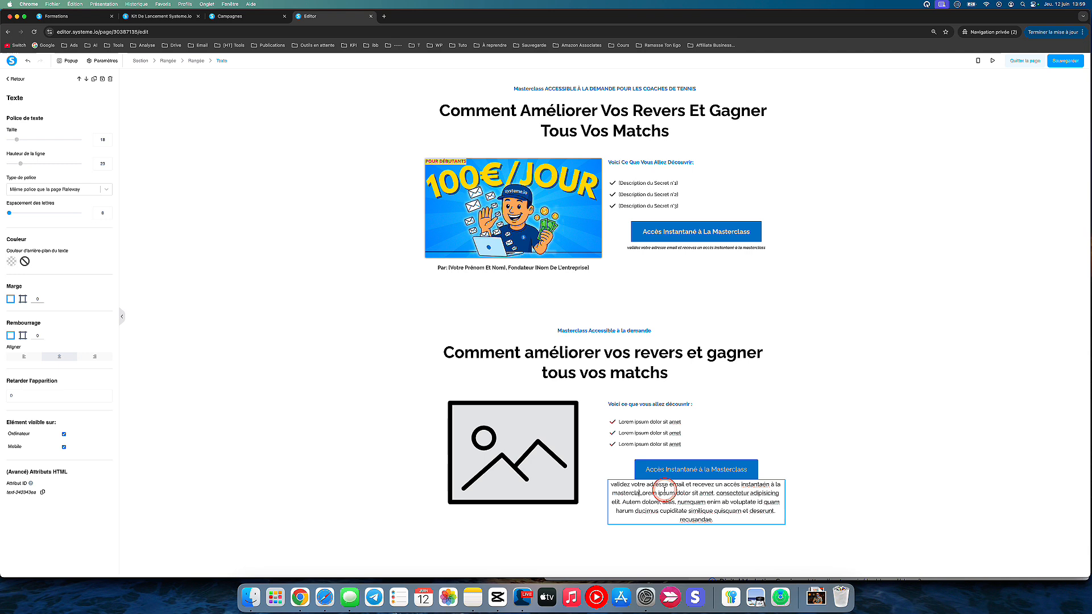
pyautogui.write('ss')
# - Delete the remaining Lorem ipsum placeholder after "masterclass" in the text below the new button
pyautogui.hotkey('shift', 'Down')
pyautogui.hotkey('shift', 'Down')
pyautogui.hotkey('shift', 'Down')
pyautogui.press('BackSpace')
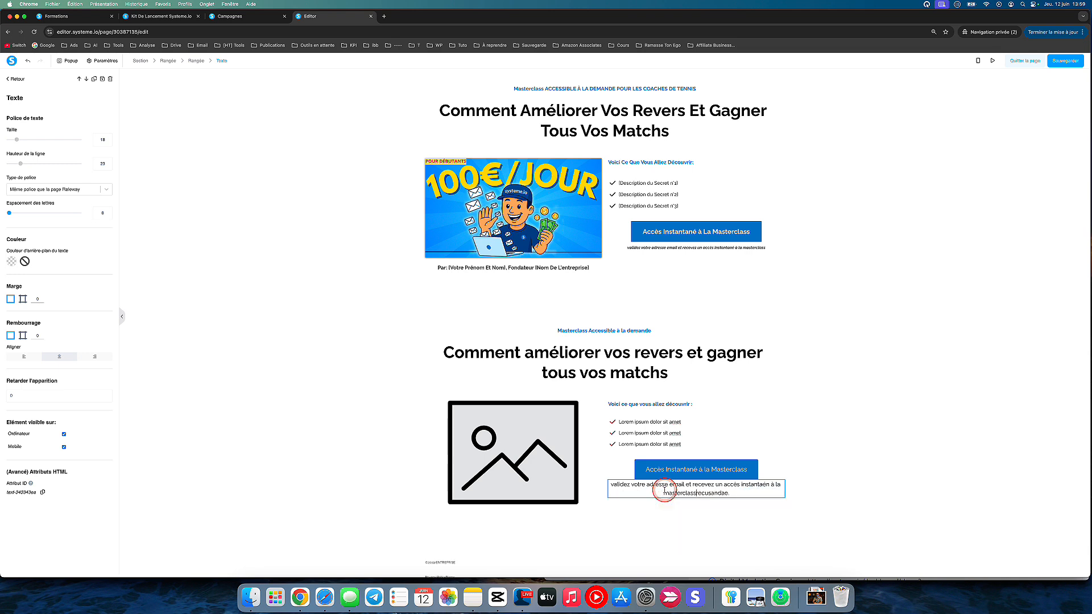
pyautogui.hotkey('shift', 'End')
pyautogui.press('BackSpace')
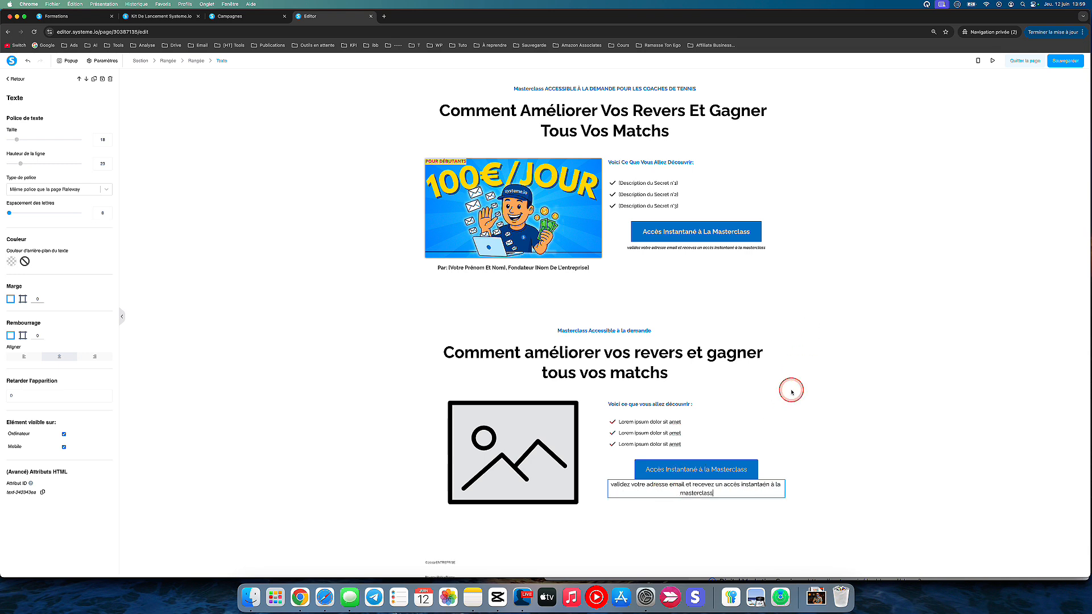
# - Review the font size and margins of the original caption below its button, and set the new caption's top margin to 9
pyautogui.click(693, 254)
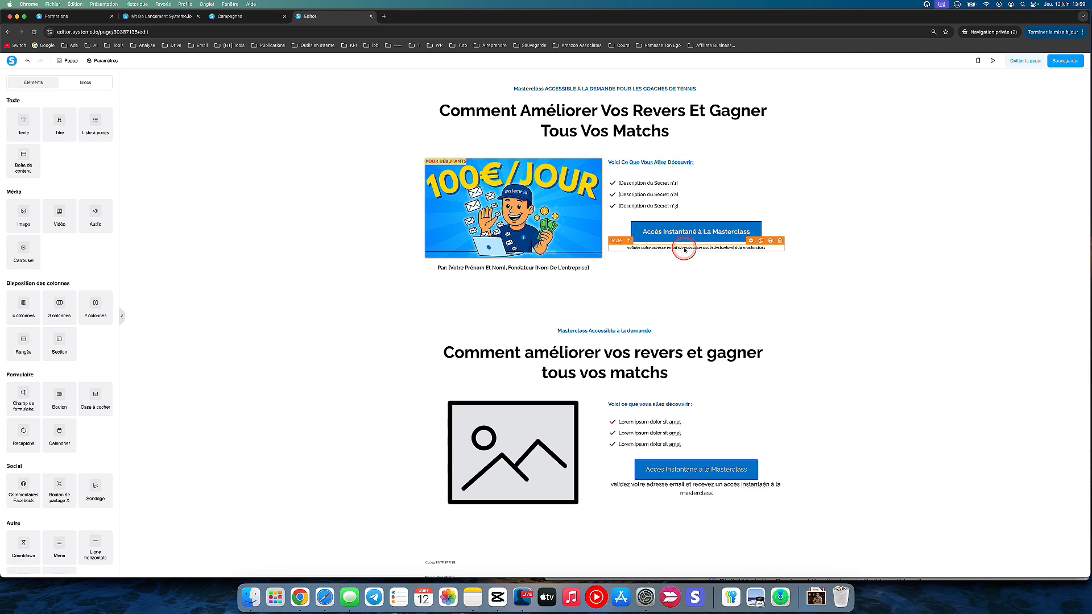
pyautogui.click(684, 249)
pyautogui.scroll(-2, 71, 360)
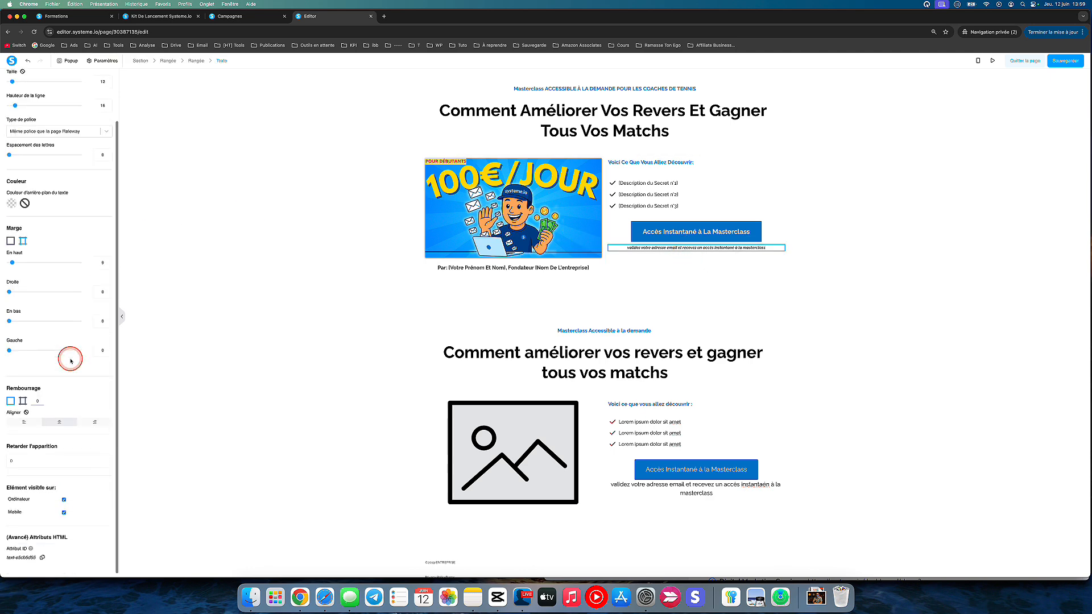
pyautogui.scroll(2, 85, 79)
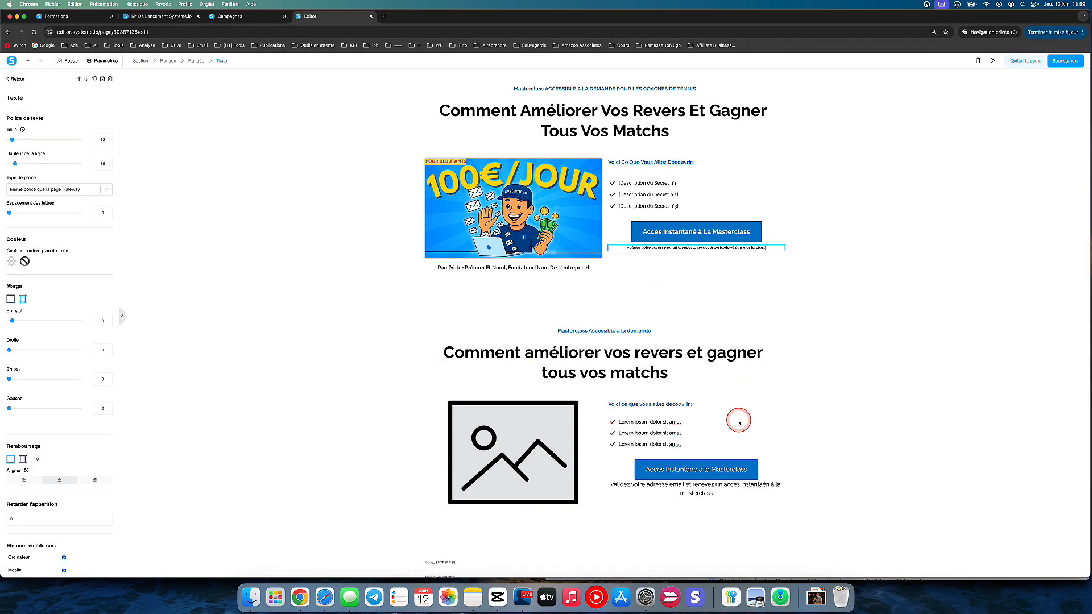
pyautogui.click(705, 488)
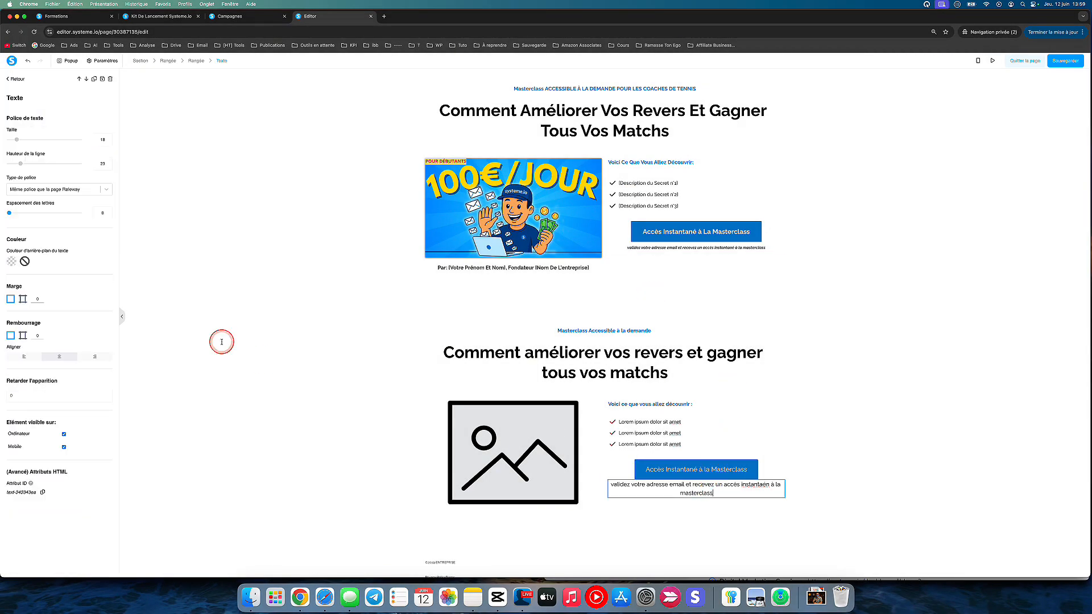
pyautogui.click(23, 299)
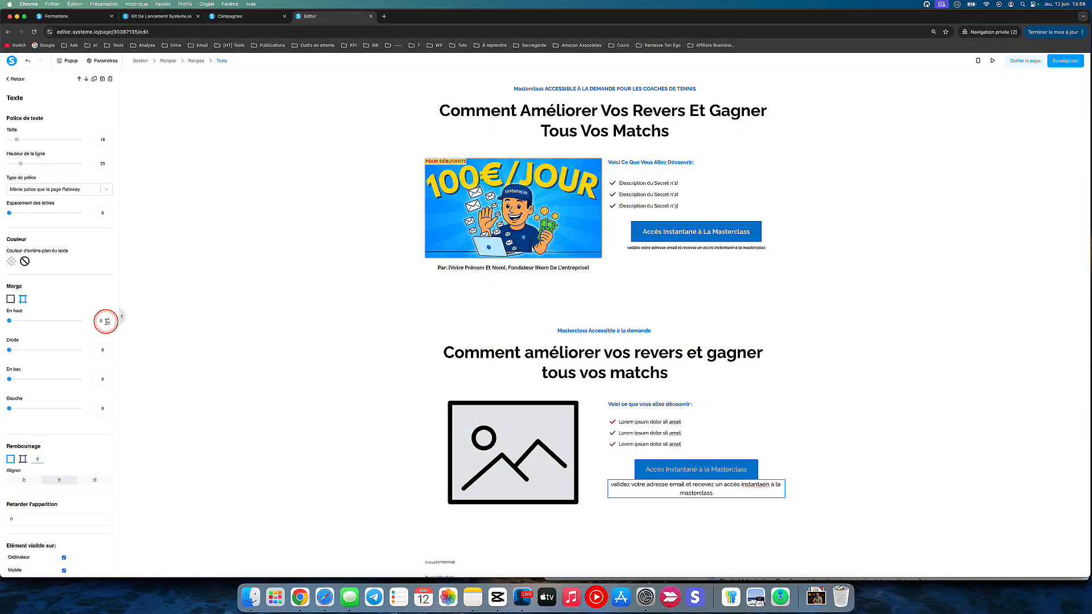
pyautogui.click(108, 320)
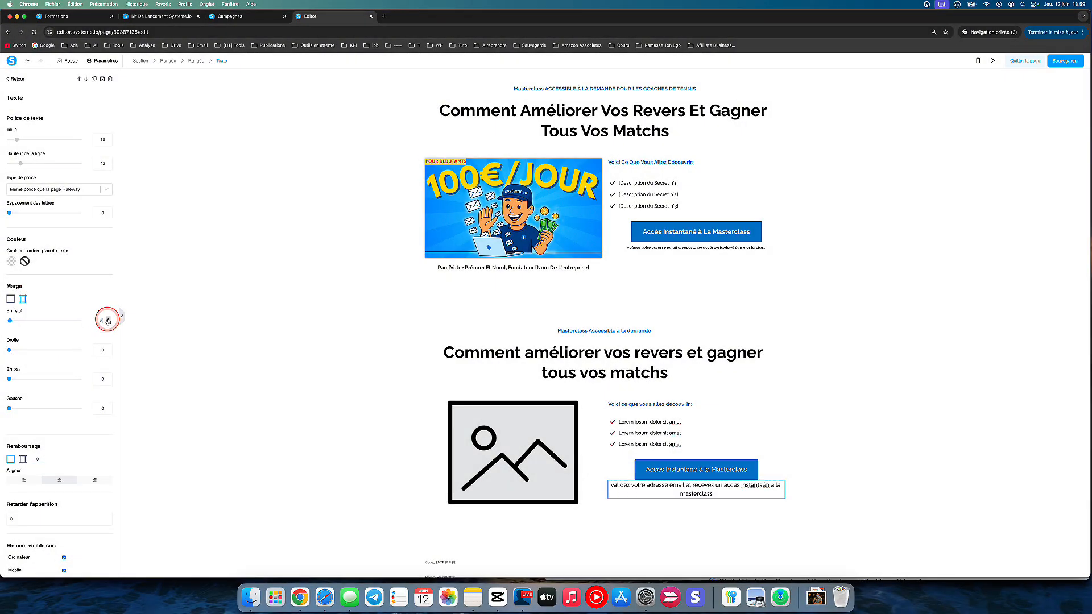
pyautogui.click(108, 320)
pyautogui.click(108, 319)
pyautogui.click(108, 319)
pyautogui.click(108, 320)
pyautogui.click(108, 319)
pyautogui.click(108, 319)
pyautogui.click(108, 320)
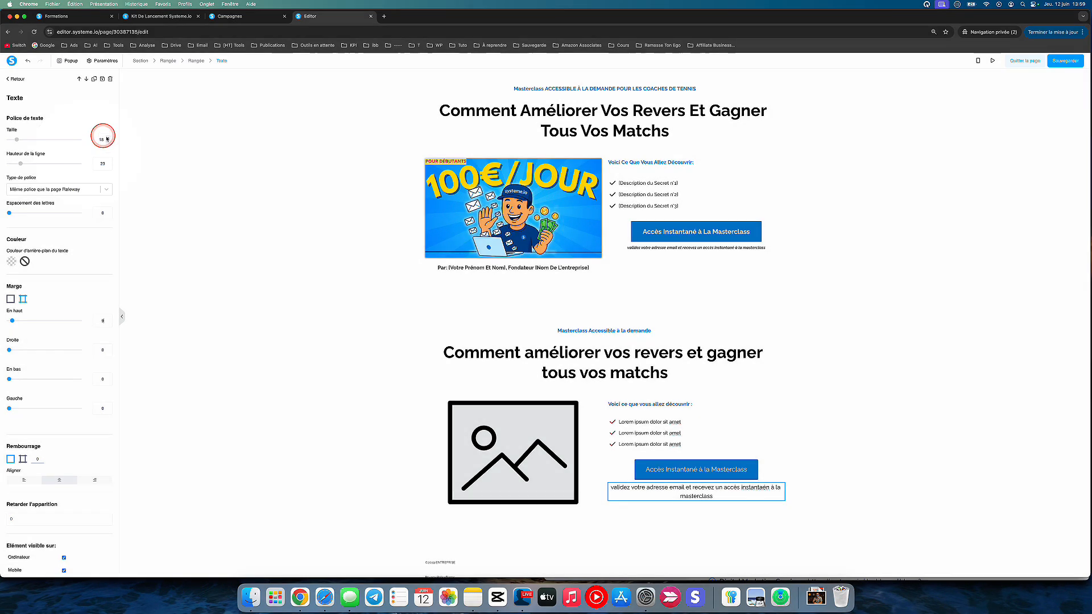
# - Reduce the new caption's font size to 13, matching the original caption
pyautogui.click(109, 143)
pyautogui.click(109, 143)
pyautogui.click(108, 143)
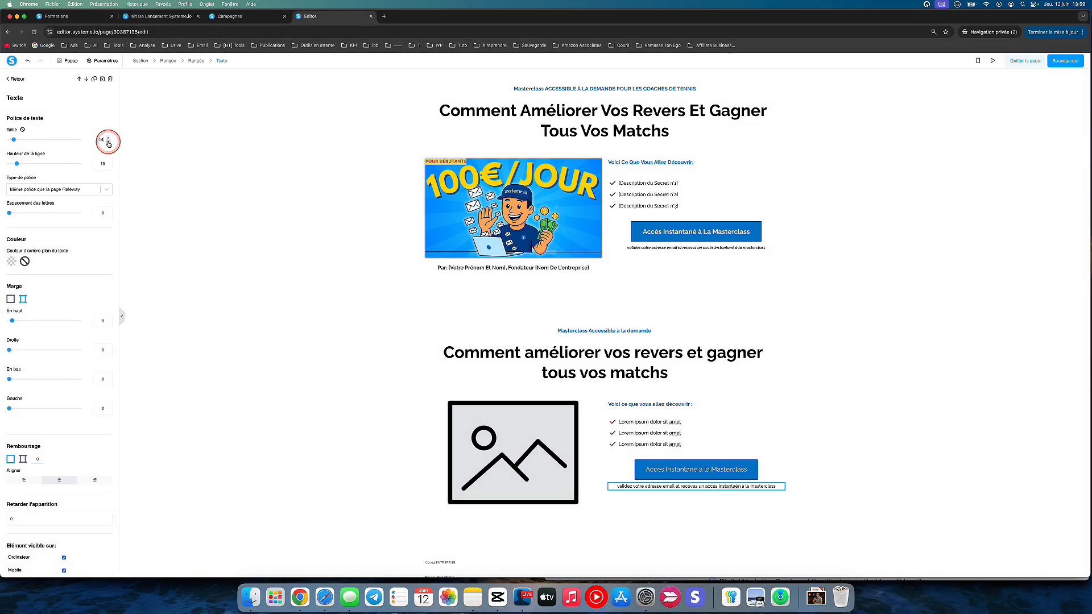
pyautogui.click(108, 143)
pyautogui.click(109, 143)
pyautogui.click(271, 181)
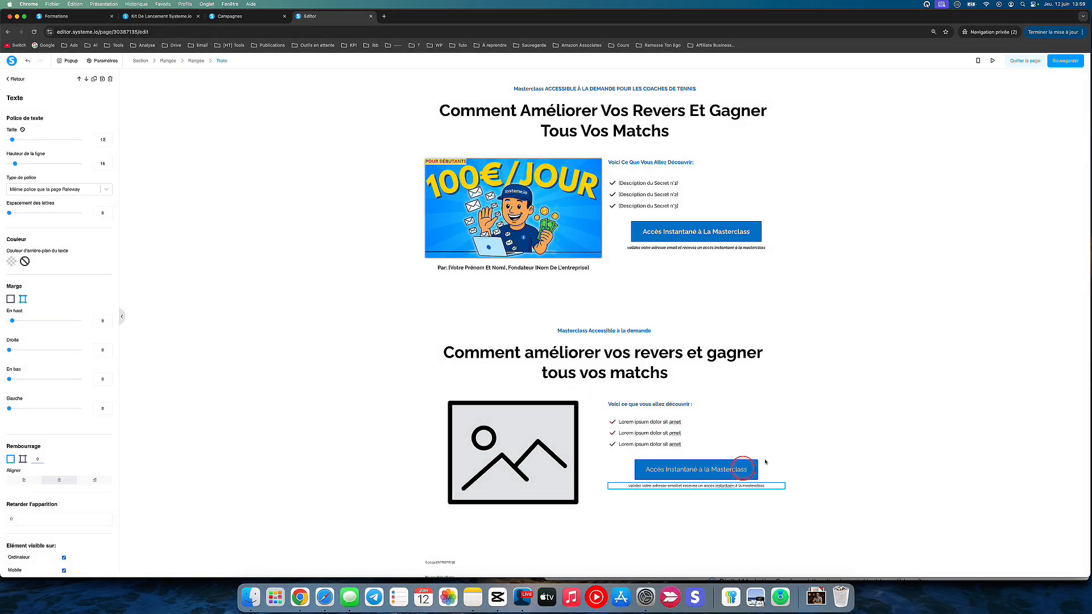
# - Make the caption below the new button bold like the original, and compare the rebuilt section with the original one
pyautogui.click(772, 410)
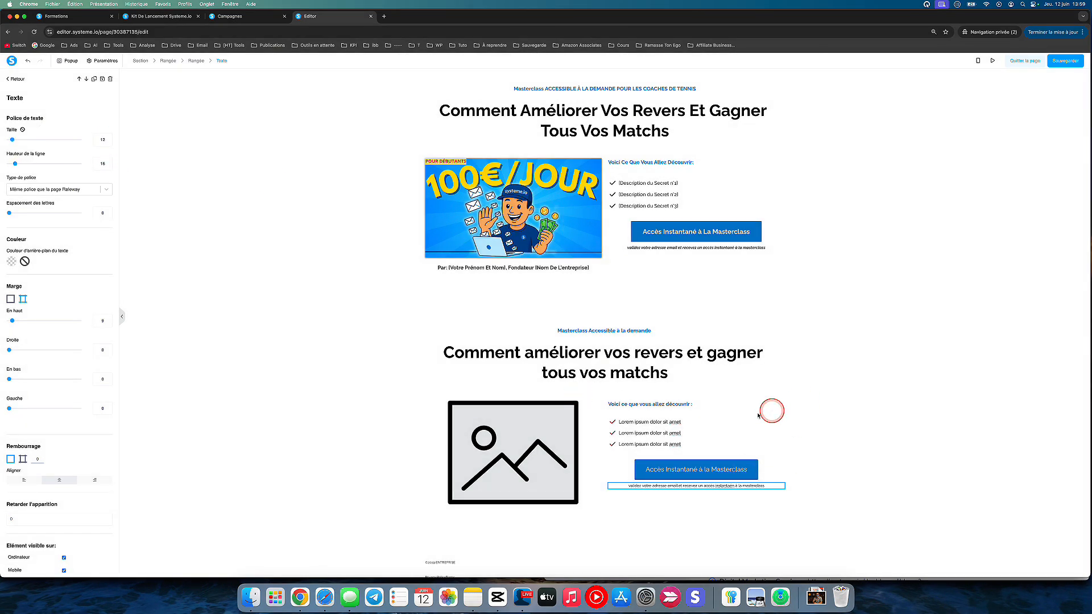
pyautogui.click(674, 486)
pyautogui.click(823, 414)
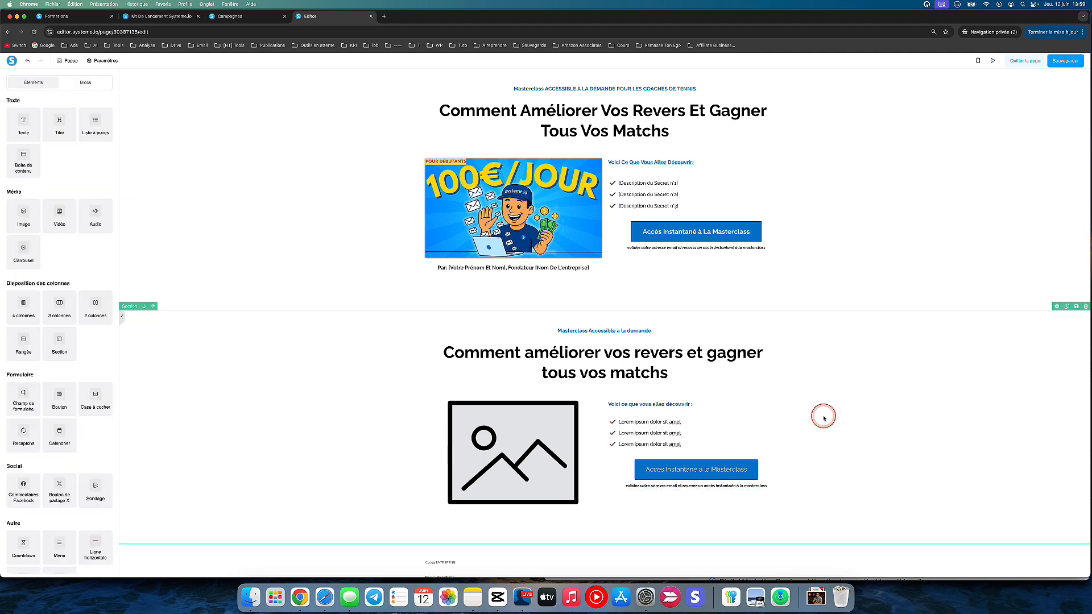
pyautogui.scroll(-1, 823, 413)
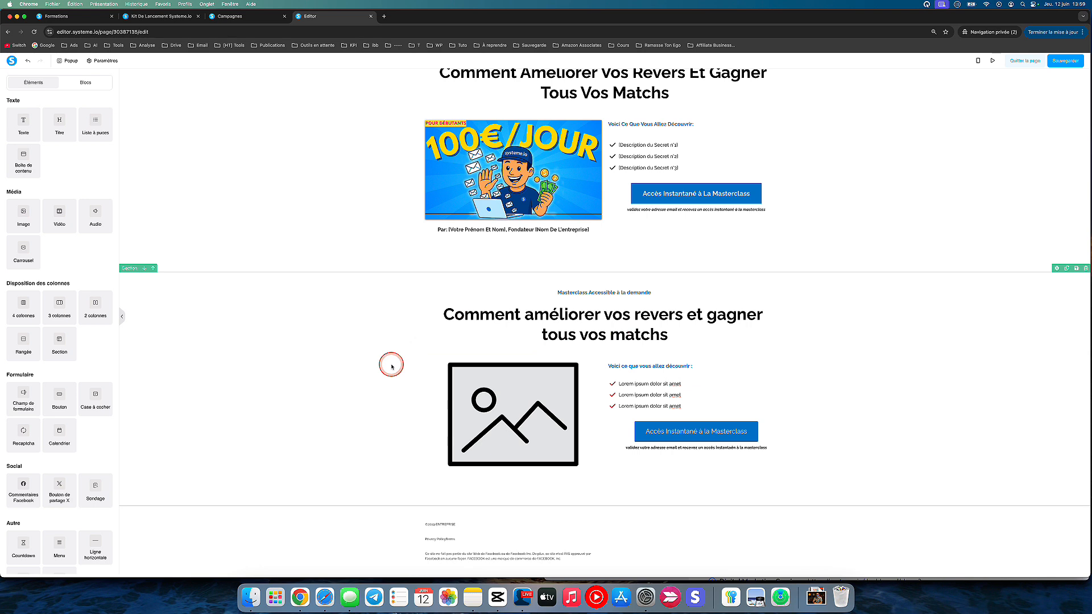
pyautogui.scroll(1, 400, 236)
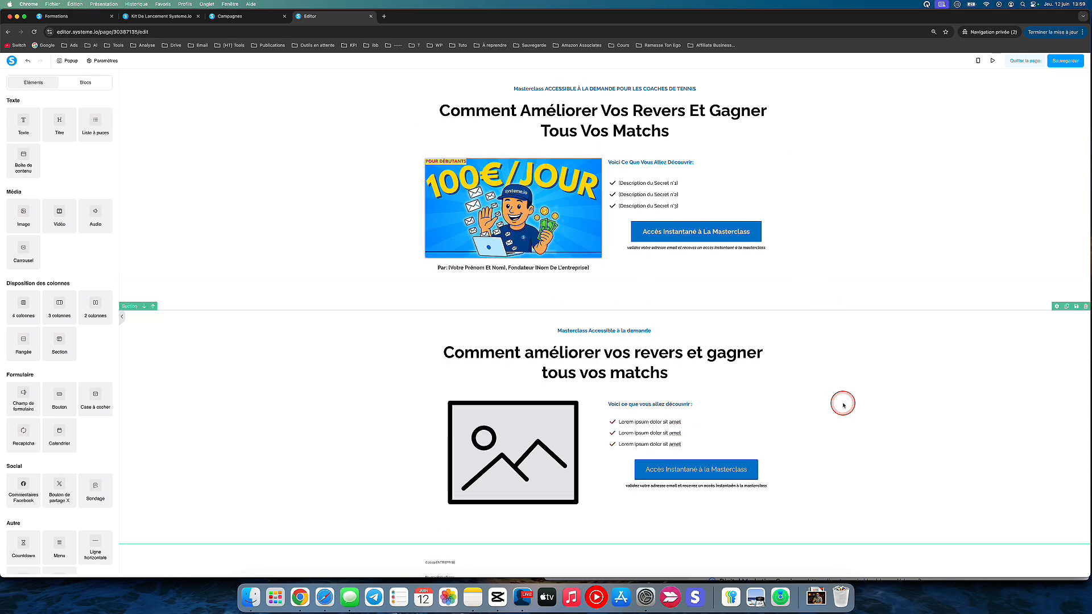
# - Save the capture page with the rebuilt section
pyautogui.scroll(-1, 842, 404)
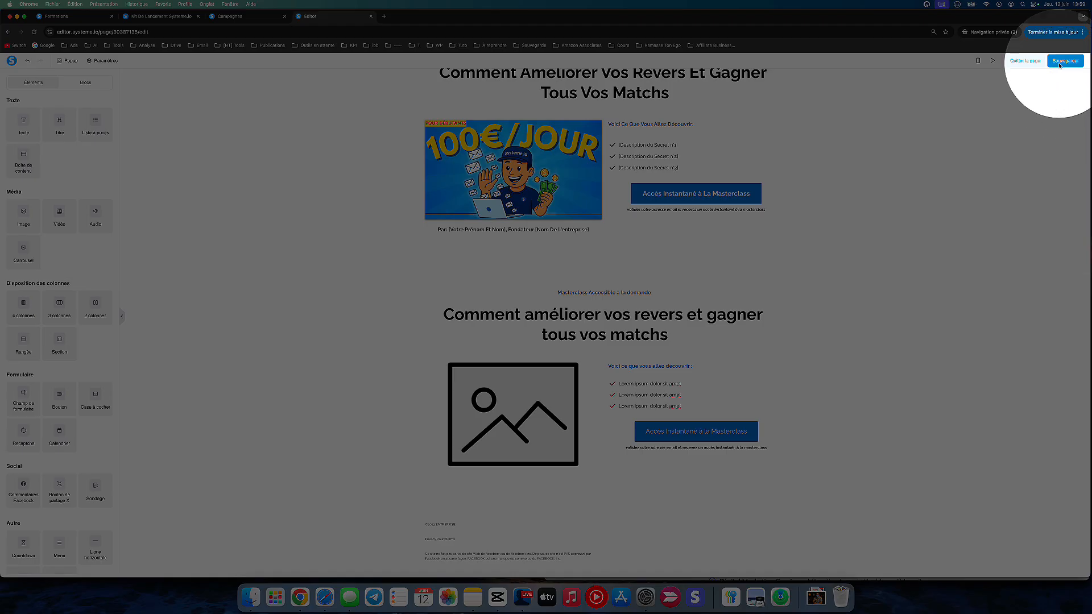
pyautogui.click(1061, 62)
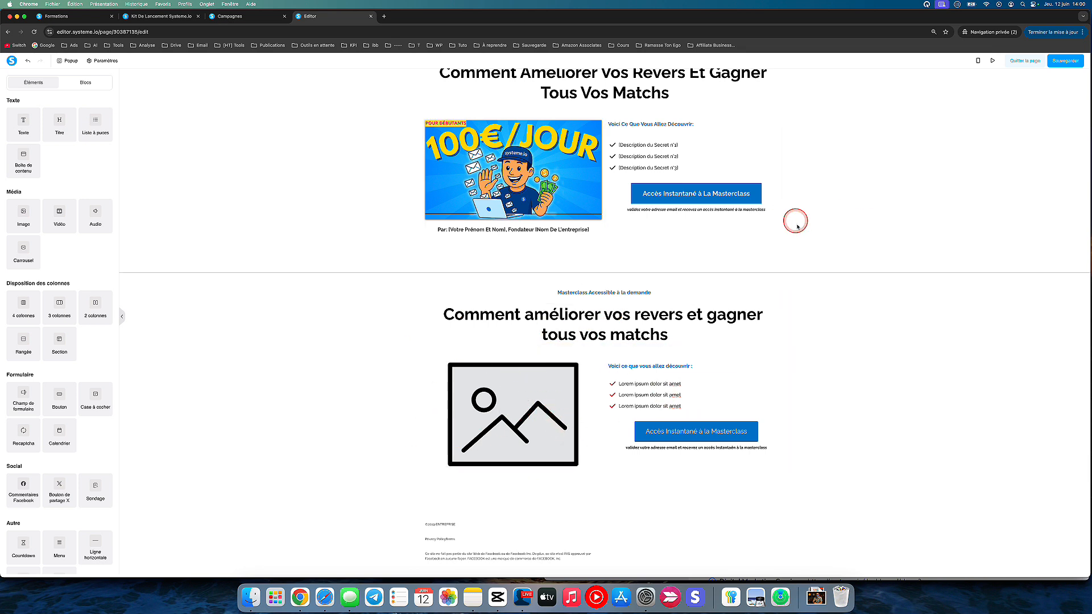
pyautogui.press('F1')
pyautogui.press('F1')
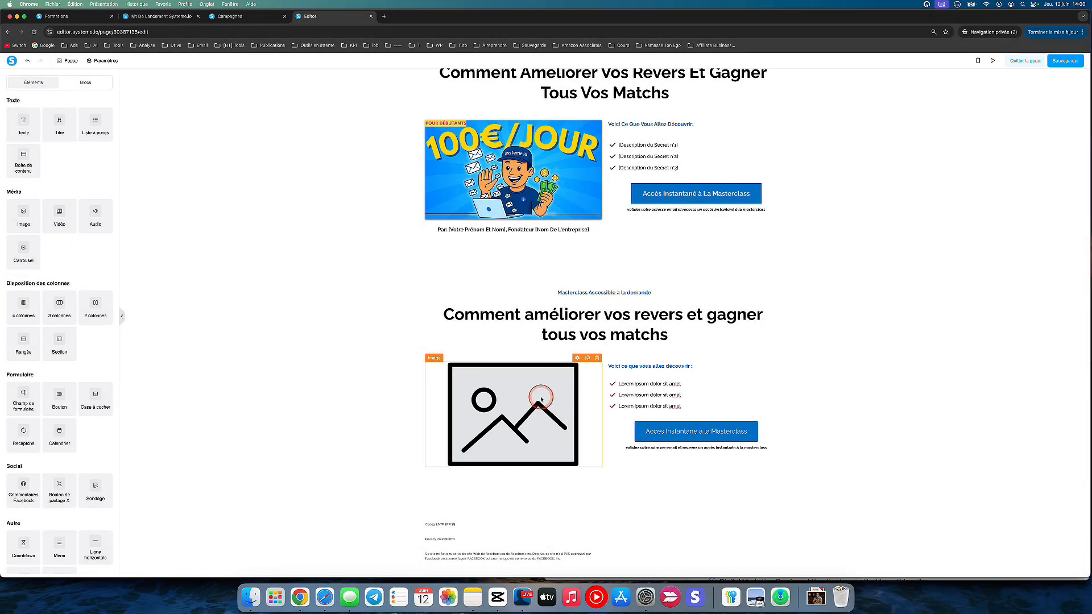
# - Replace the placeholder image in the rebuilt section with GIF.gif from the Téléchargements folder, keeping weight and size optimisation enabled
pyautogui.click(510, 418)
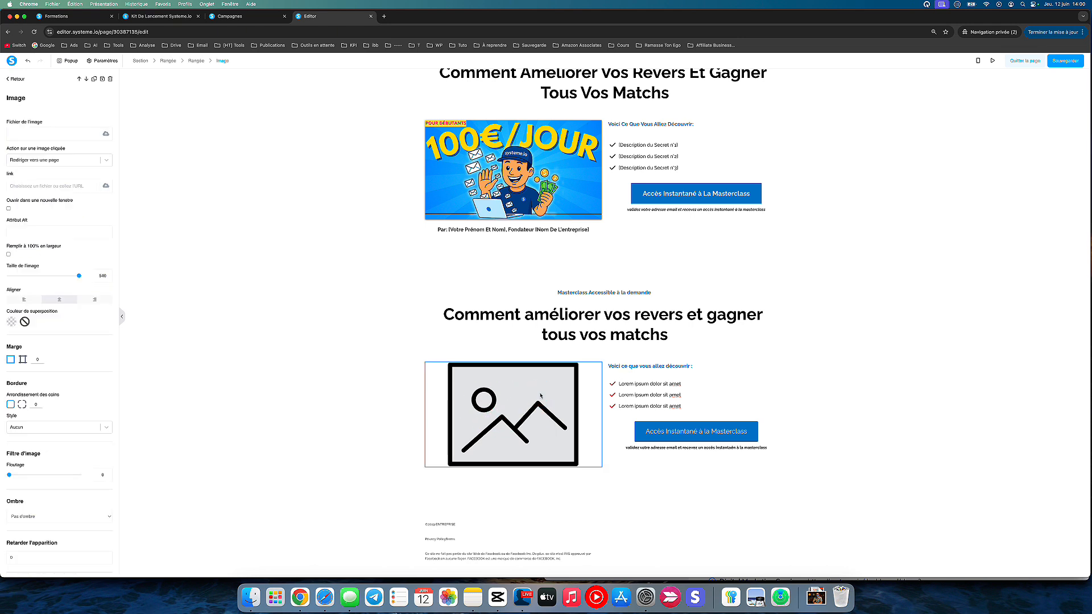
pyautogui.press('F1')
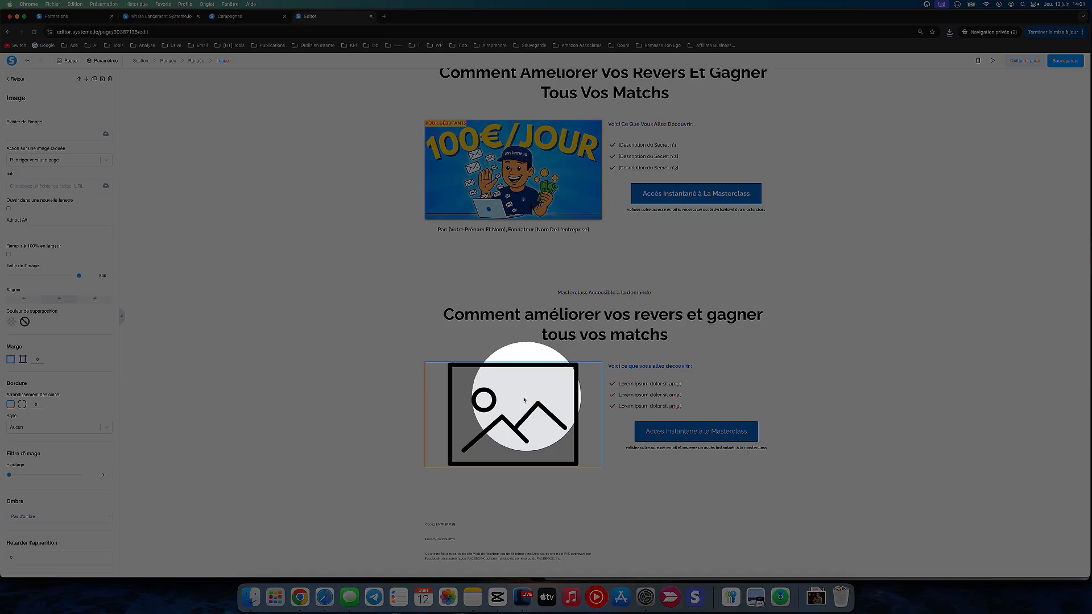
pyautogui.press('F1')
pyautogui.press('F1')
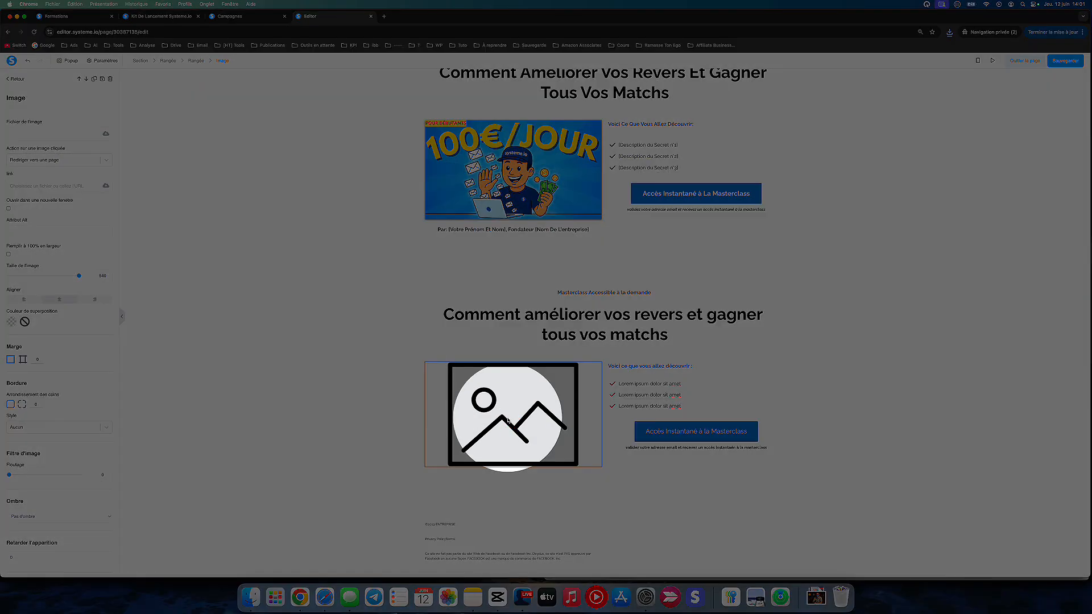
pyautogui.press('Escape')
pyautogui.click(510, 419)
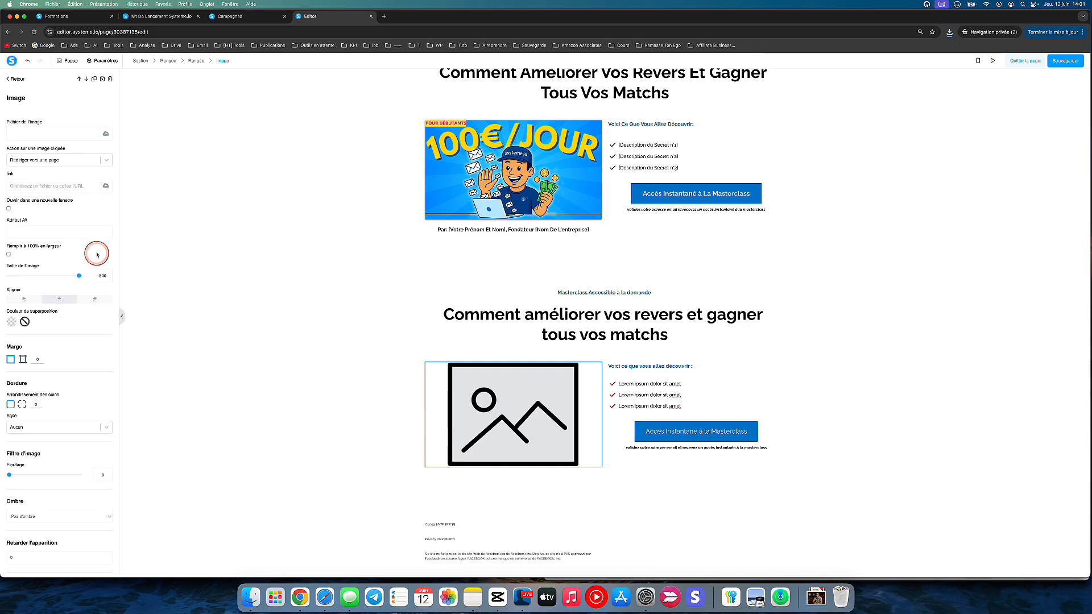
pyautogui.press('F1')
pyautogui.click(104, 133)
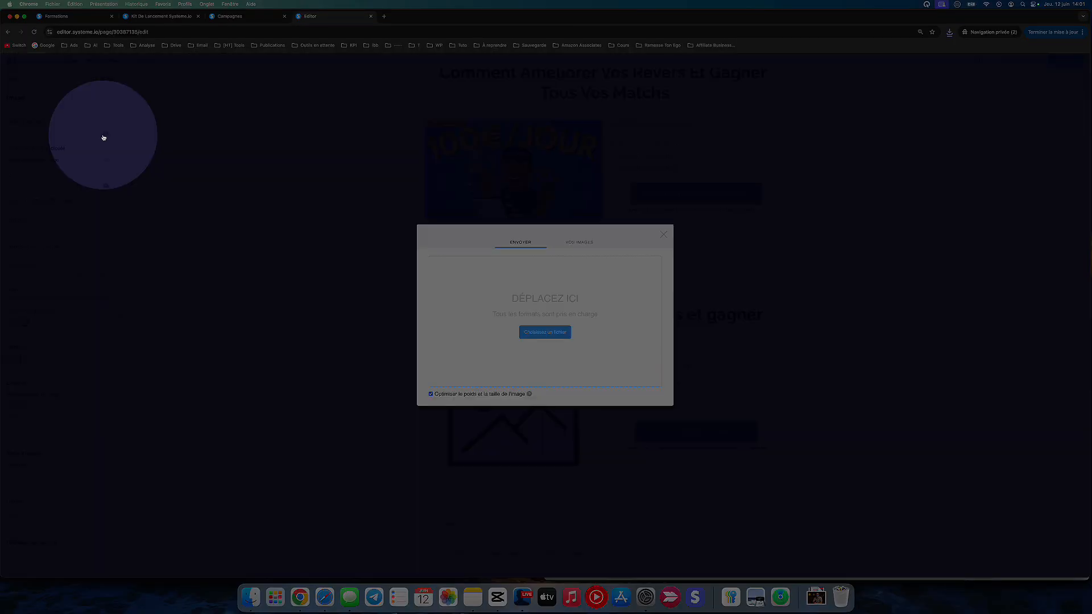
pyautogui.press('F1')
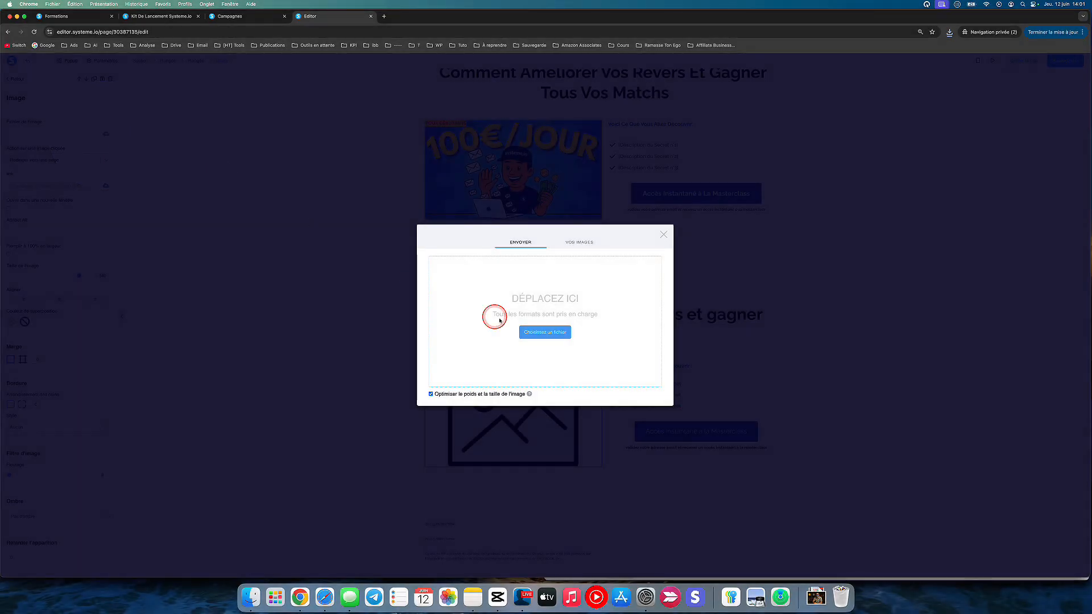
pyautogui.click(549, 332)
pyautogui.click(496, 264)
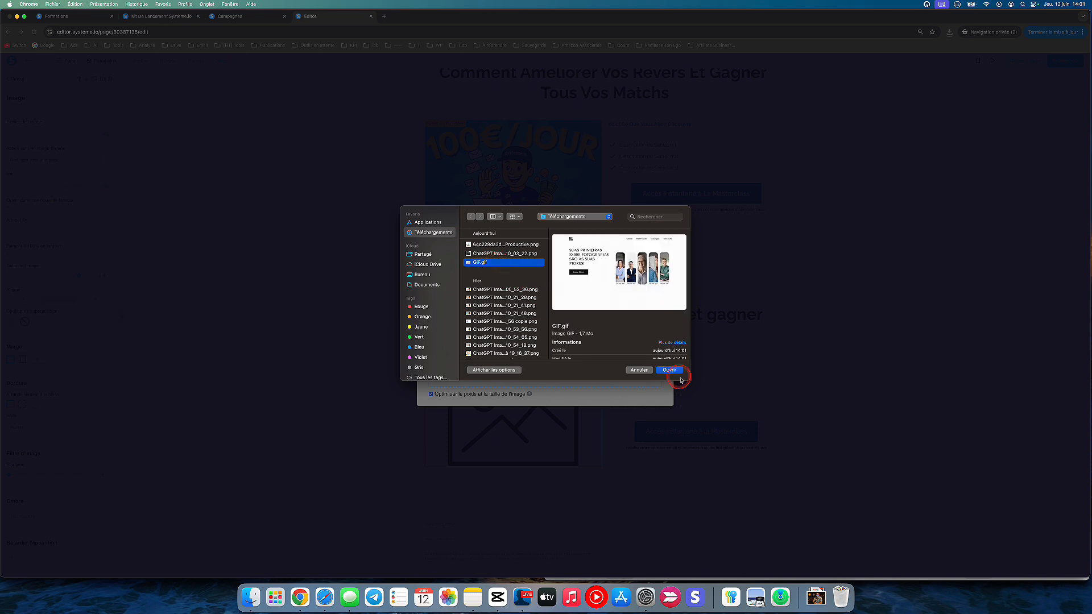
pyautogui.click(670, 370)
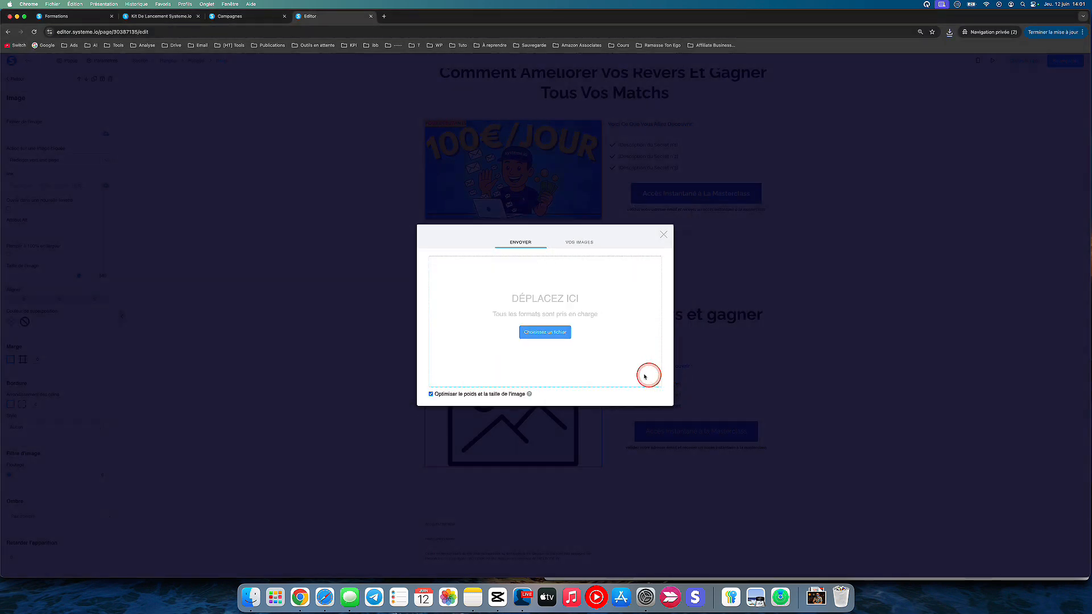
pyautogui.click(649, 403)
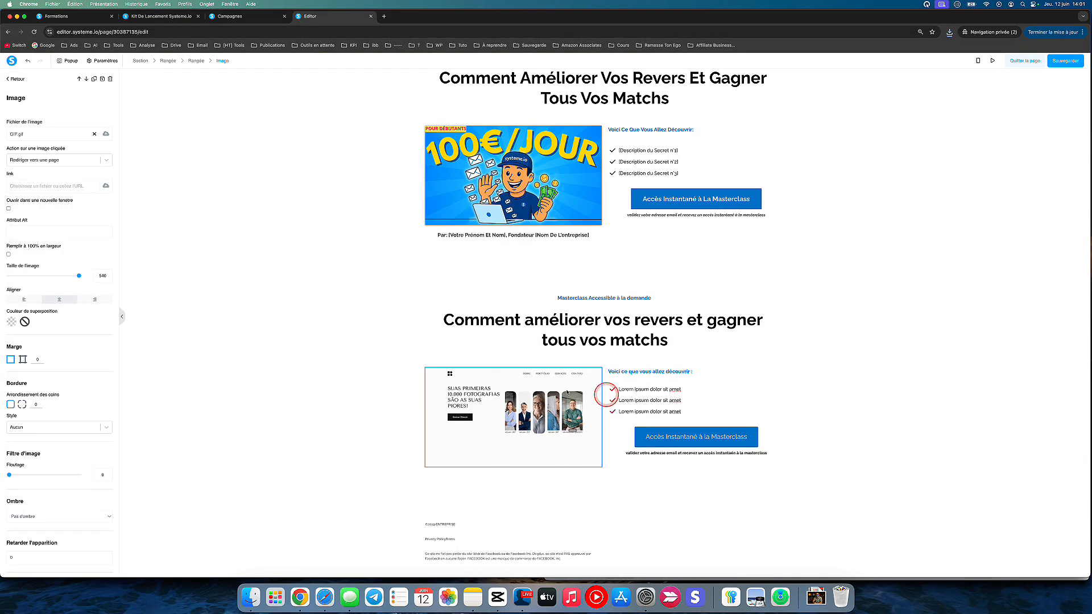
pyautogui.click(334, 412)
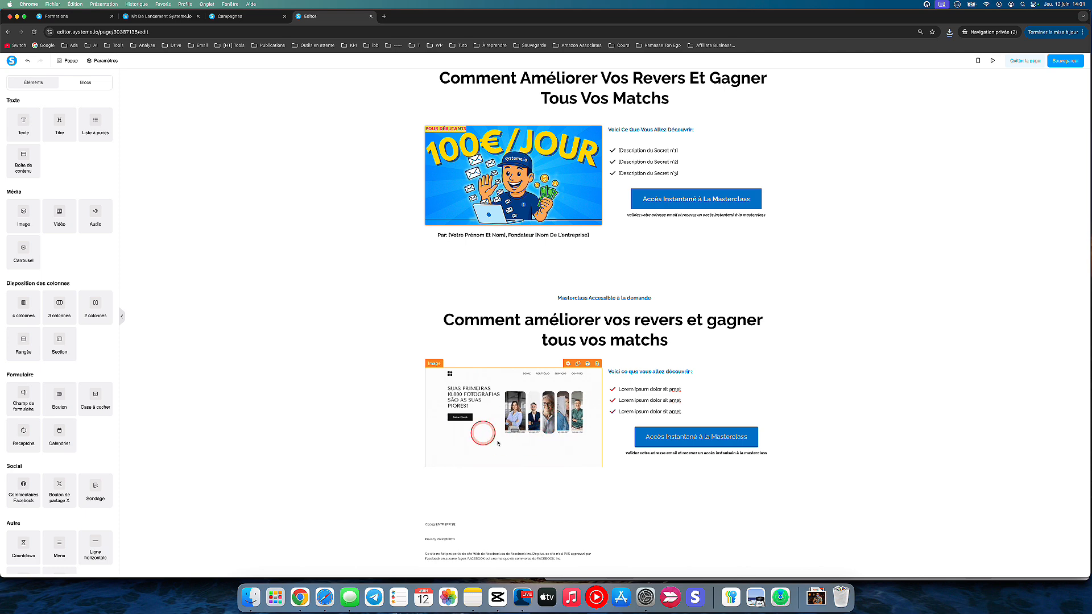
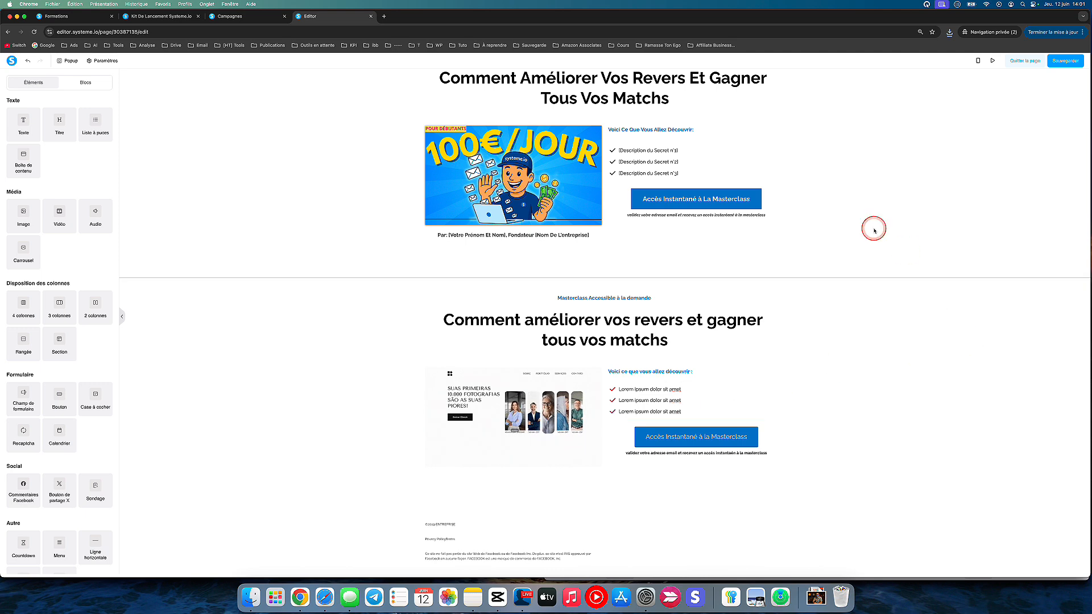
# - Check the original call-to-action button's popup action, and examine the redirect setting of the button inside that popup
pyautogui.click(799, 219)
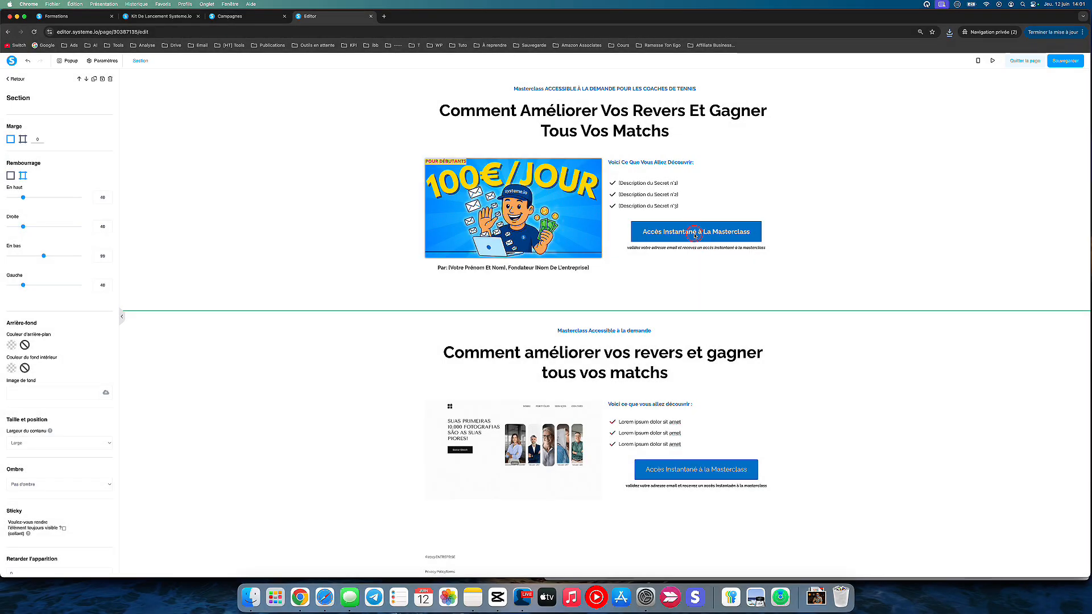
pyautogui.click(694, 234)
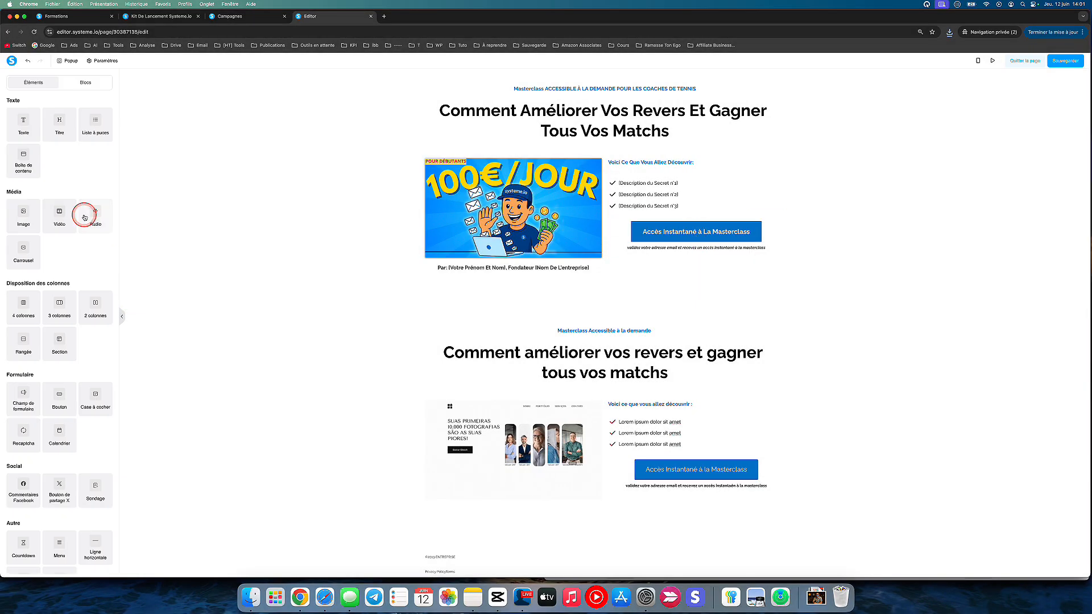
pyautogui.click(650, 230)
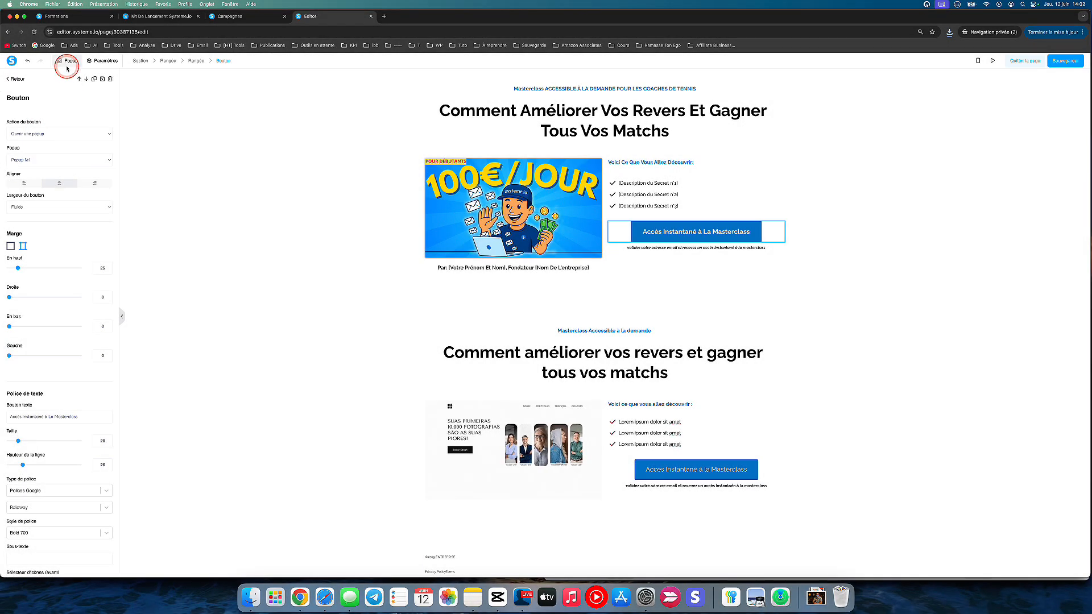
pyautogui.click(68, 68)
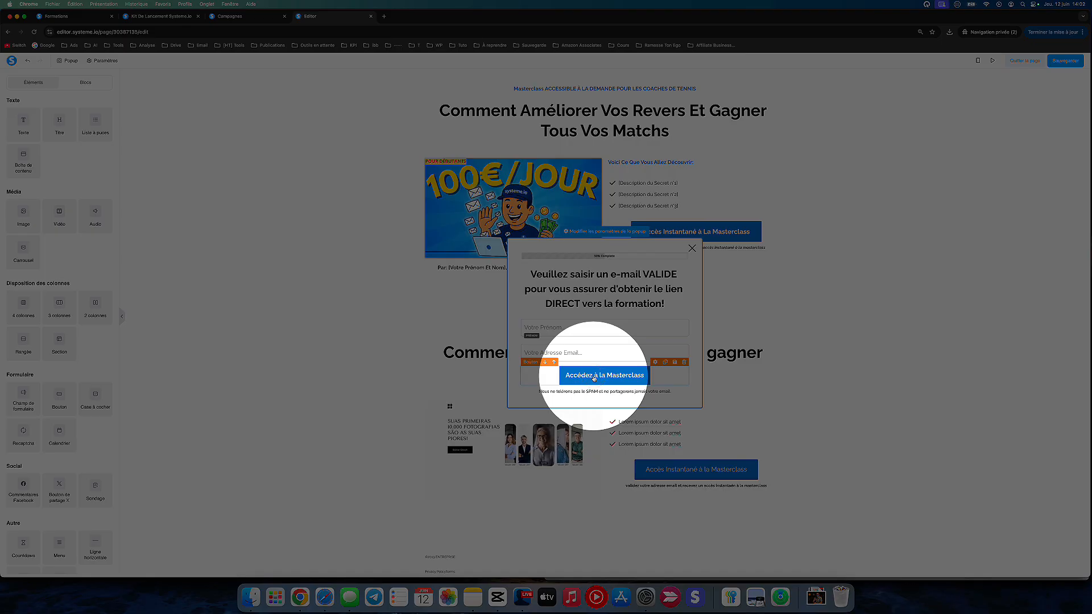
pyautogui.click(594, 378)
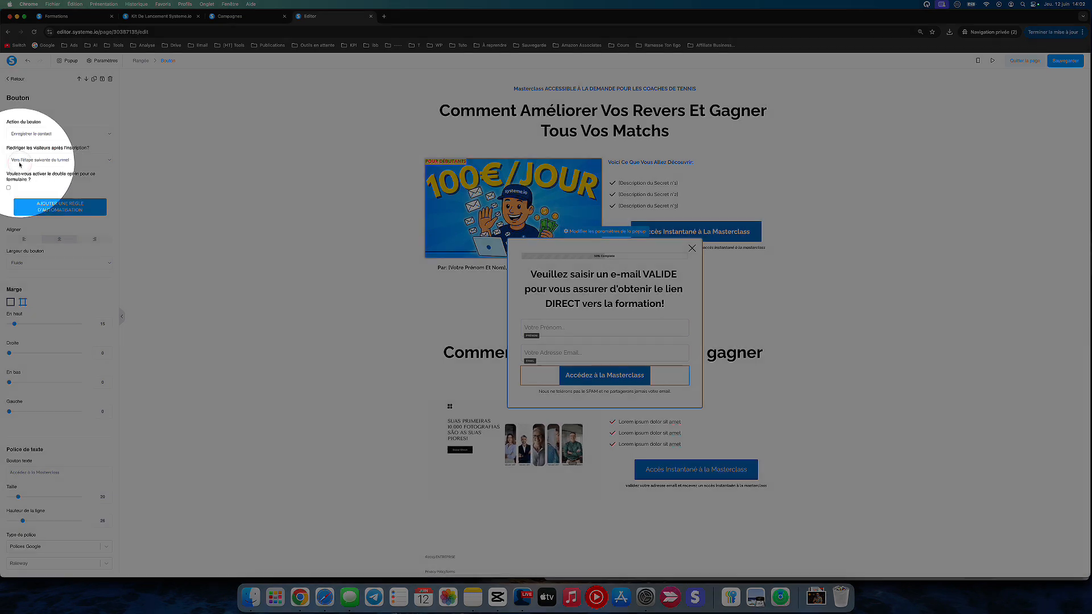
pyautogui.click(27, 161)
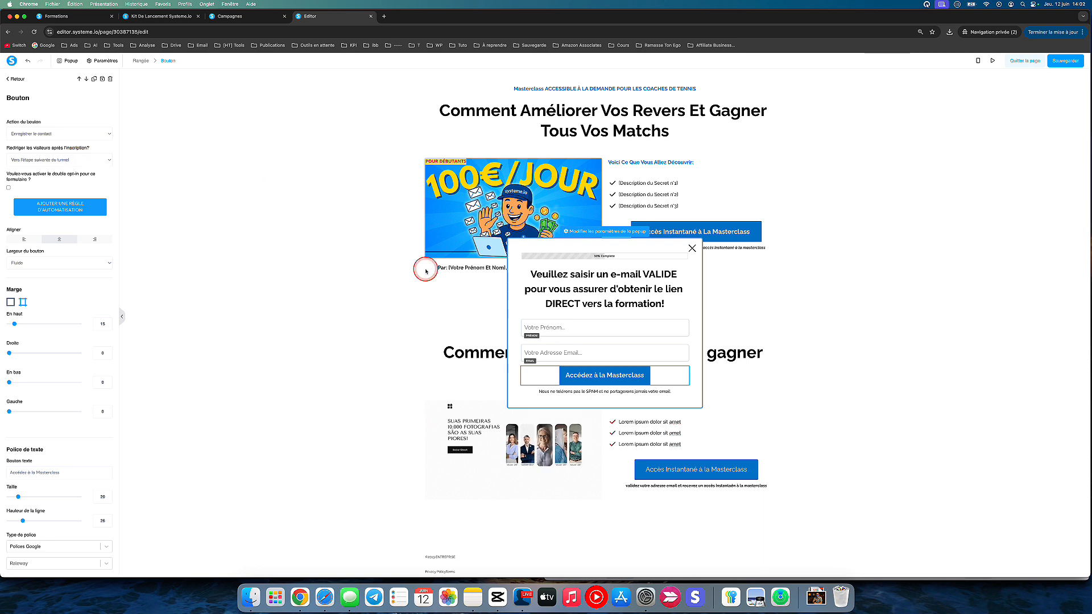
# - Save the capture page and review its general settings down to the SEO, tracking and affiliation options
pyautogui.click(1070, 64)
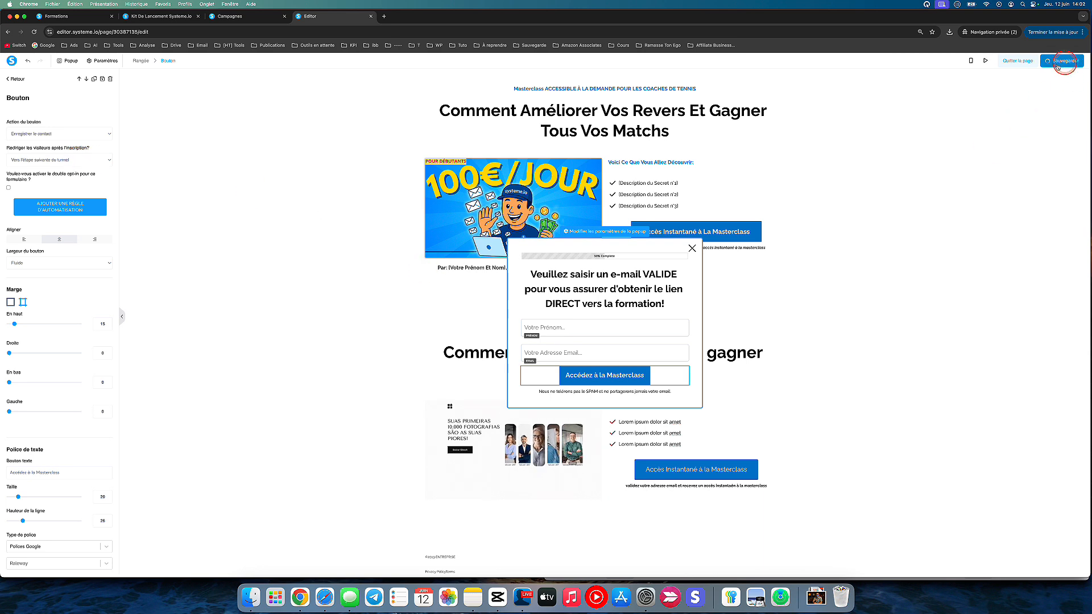
pyautogui.click(108, 64)
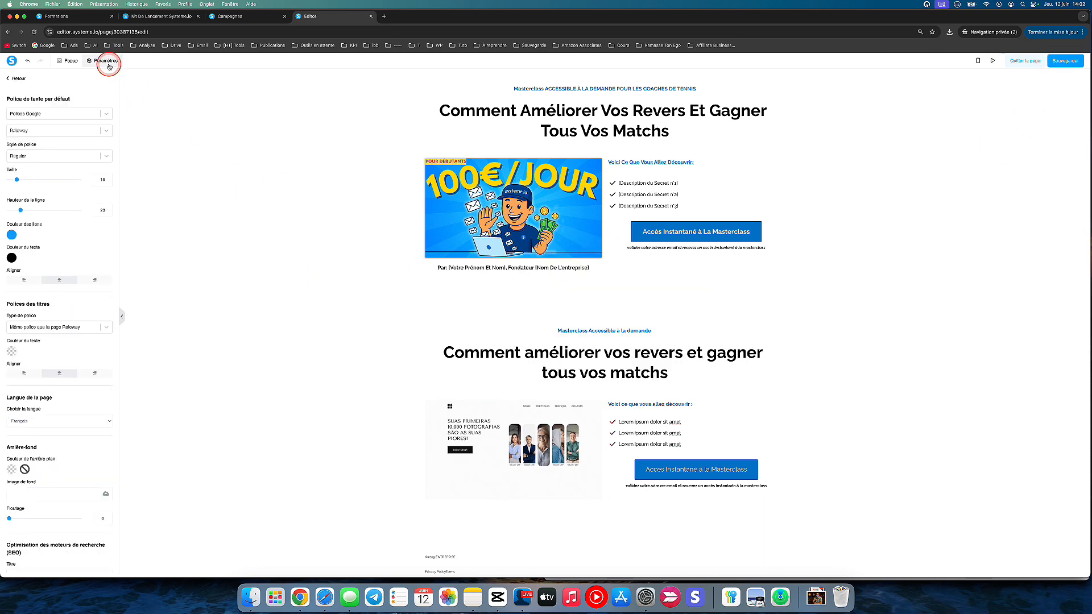
pyautogui.scroll(-5, 80, 366)
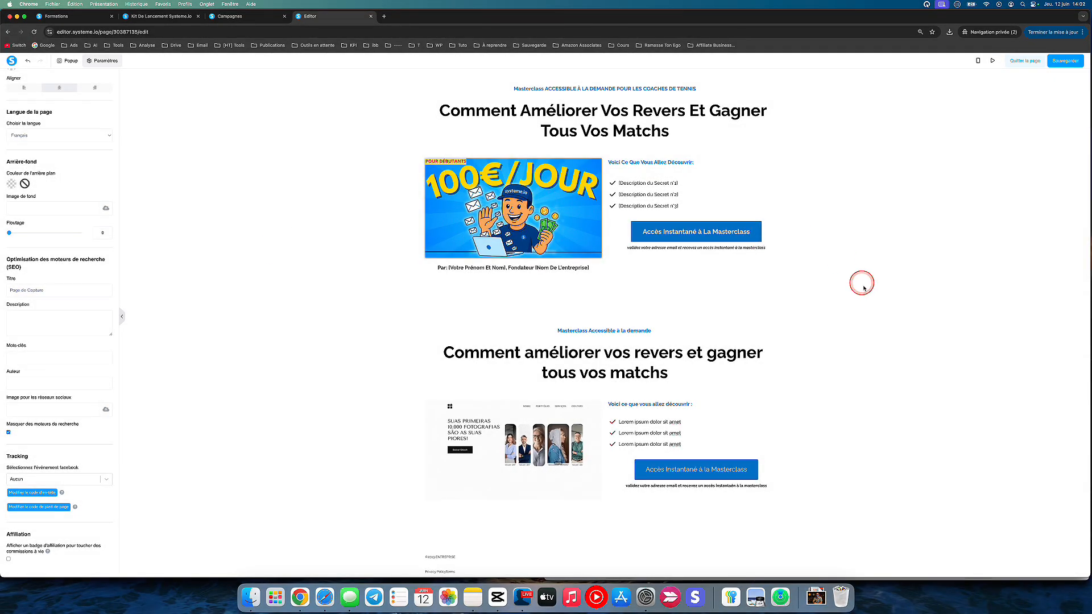
# - Leave the capture page and open the funnel's Webinar page for editing
pyautogui.click(1026, 63)
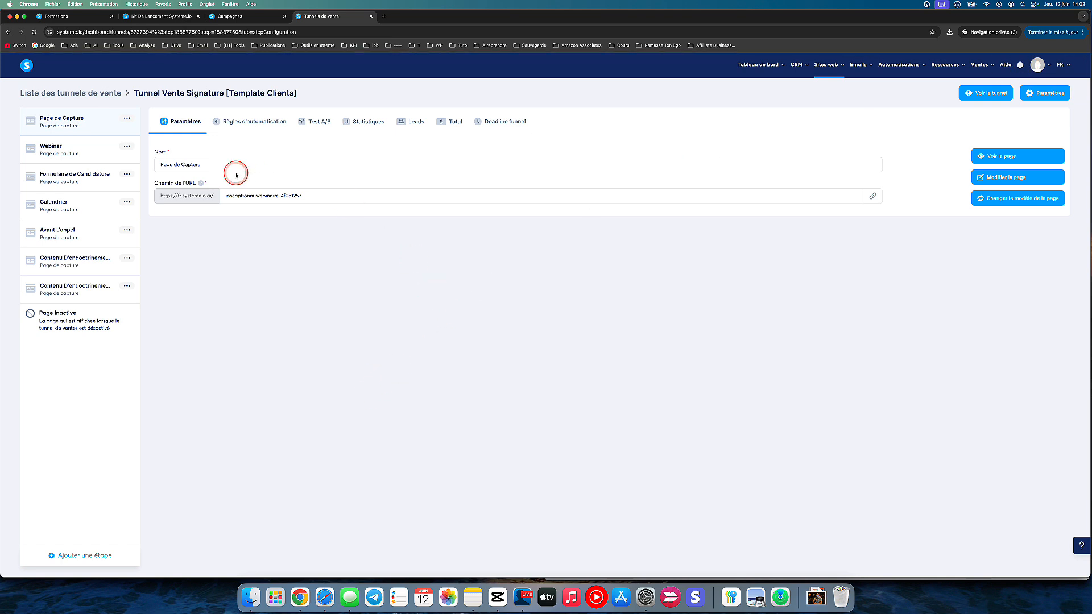
pyautogui.click(51, 147)
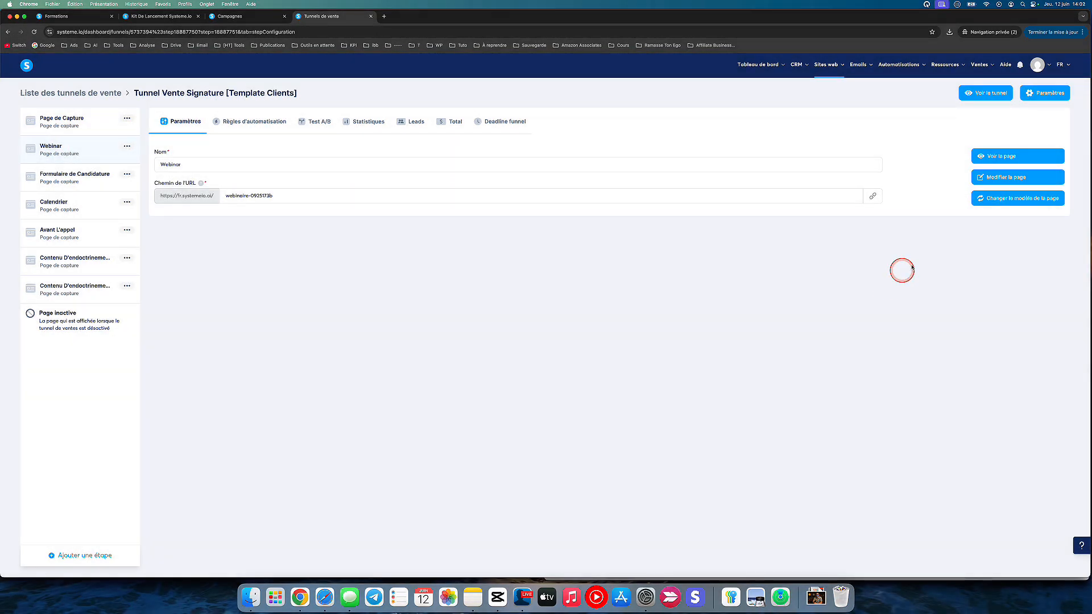
pyautogui.click(1002, 178)
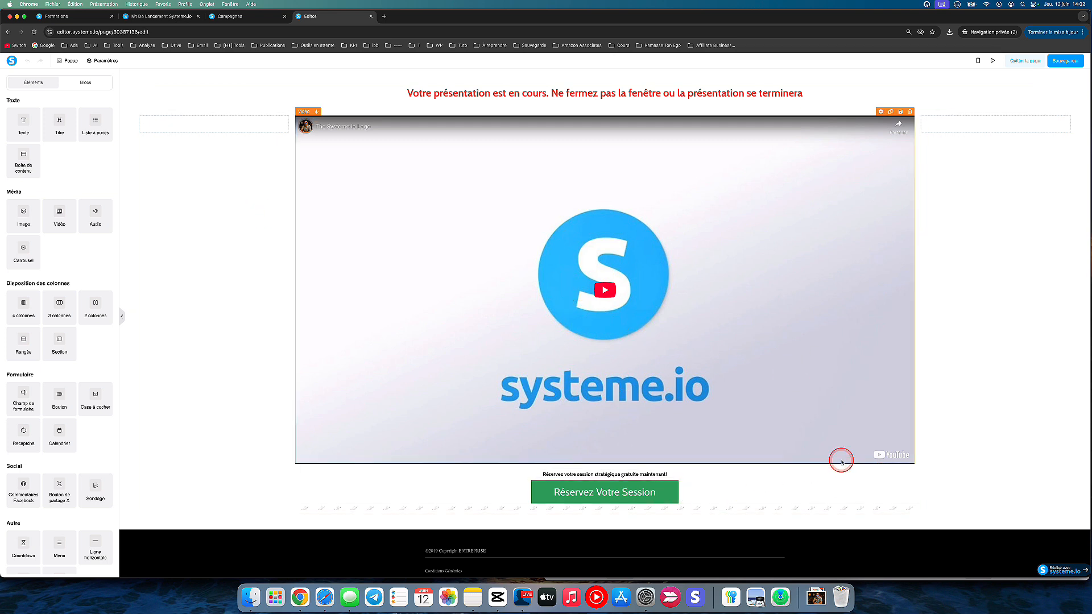
# - Review the webinar page's general settings through to the end, and return to the element list
pyautogui.click(101, 61)
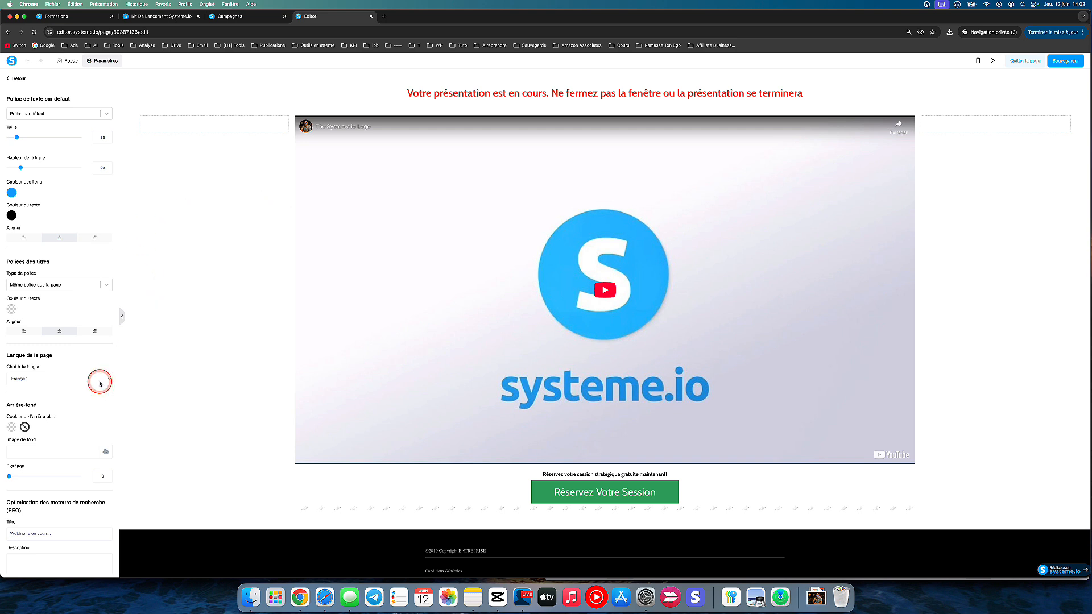
pyautogui.scroll(-5, 97, 377)
pyautogui.click(203, 313)
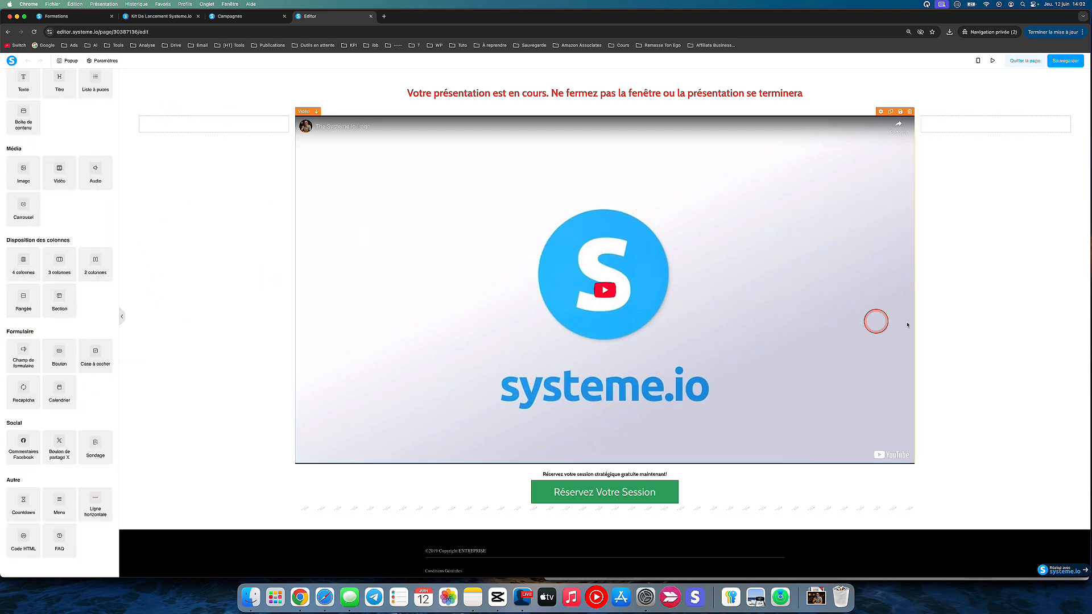
# - Save the webinar page, preview it in a separate tab, and return to the editor
pyautogui.click(1058, 64)
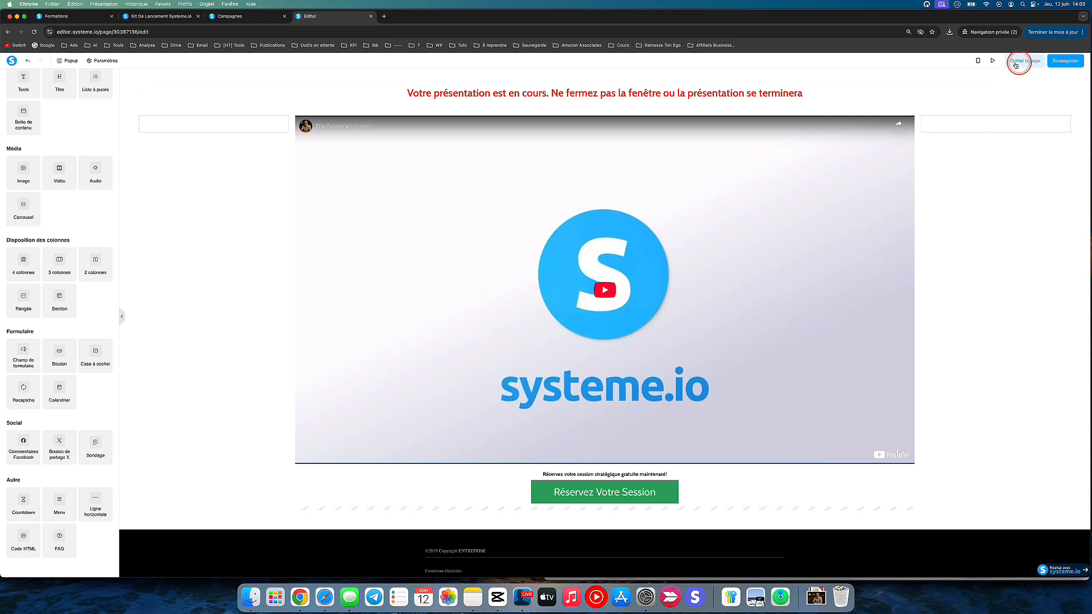
pyautogui.click(992, 60)
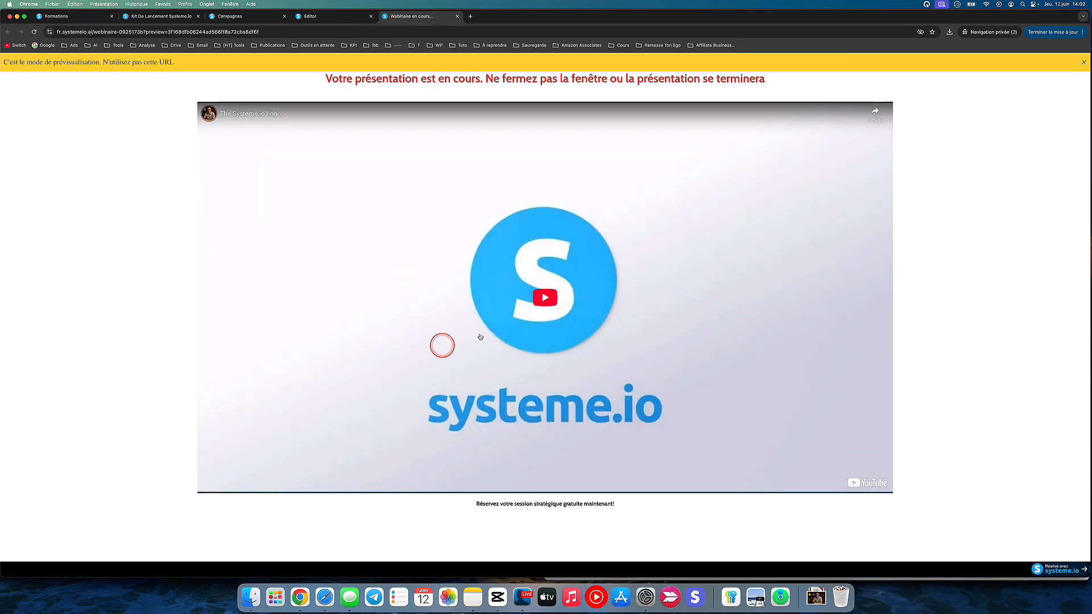
pyautogui.click(329, 16)
# - Return to the editor, select the webinar page's video and review the available video types
pyautogui.click(374, 263)
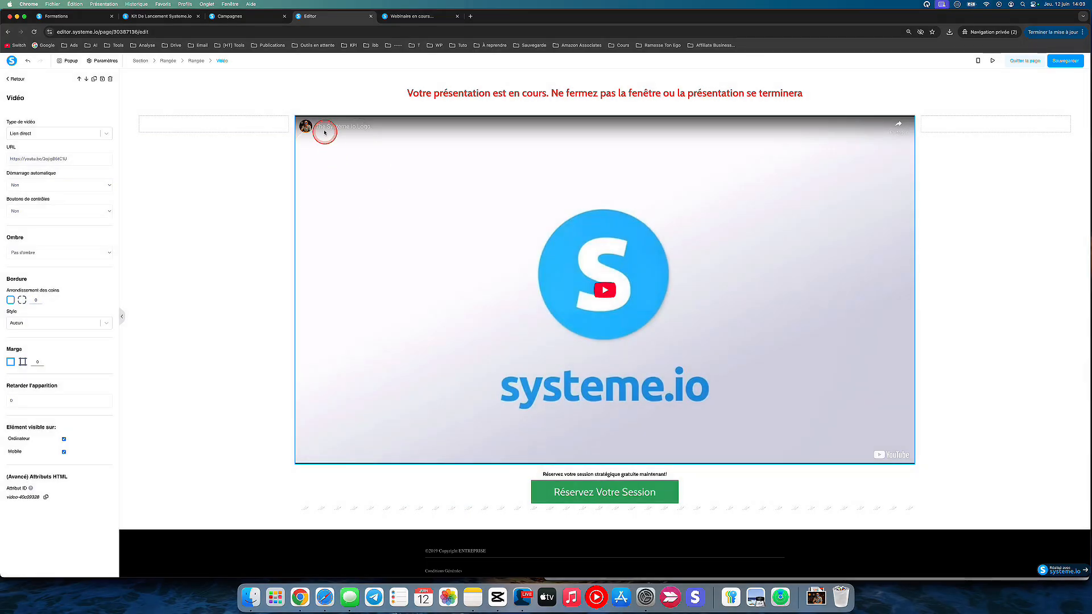
pyautogui.click(259, 159)
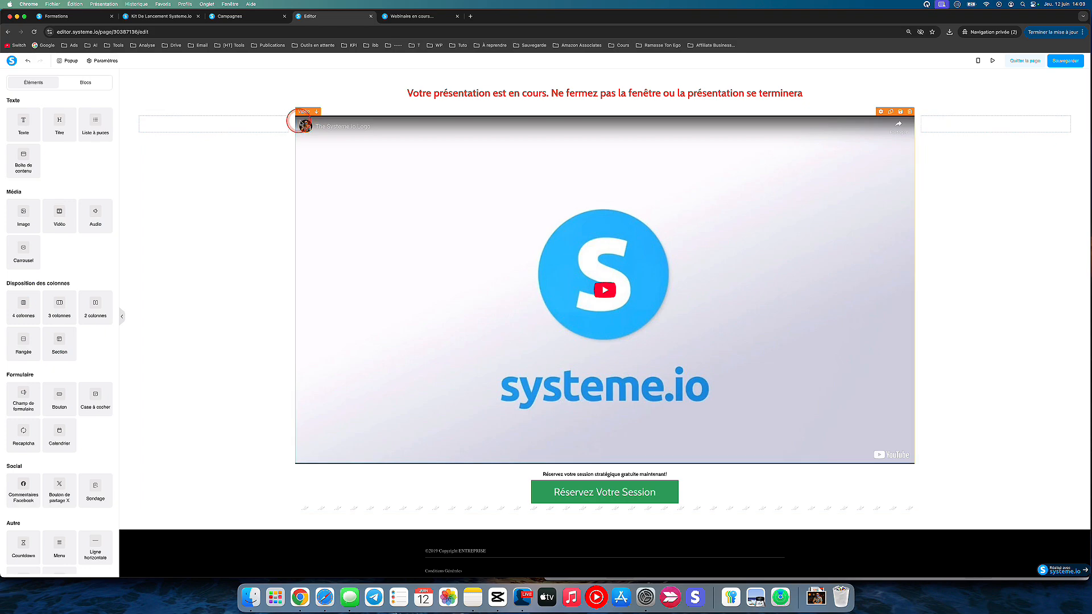
pyautogui.click(329, 157)
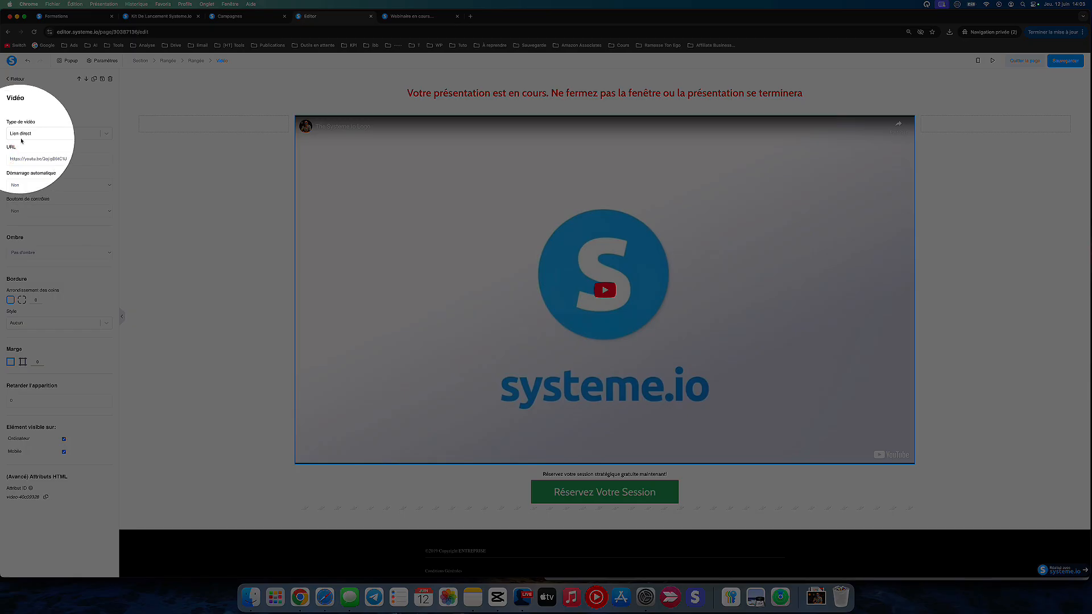
pyautogui.click(32, 136)
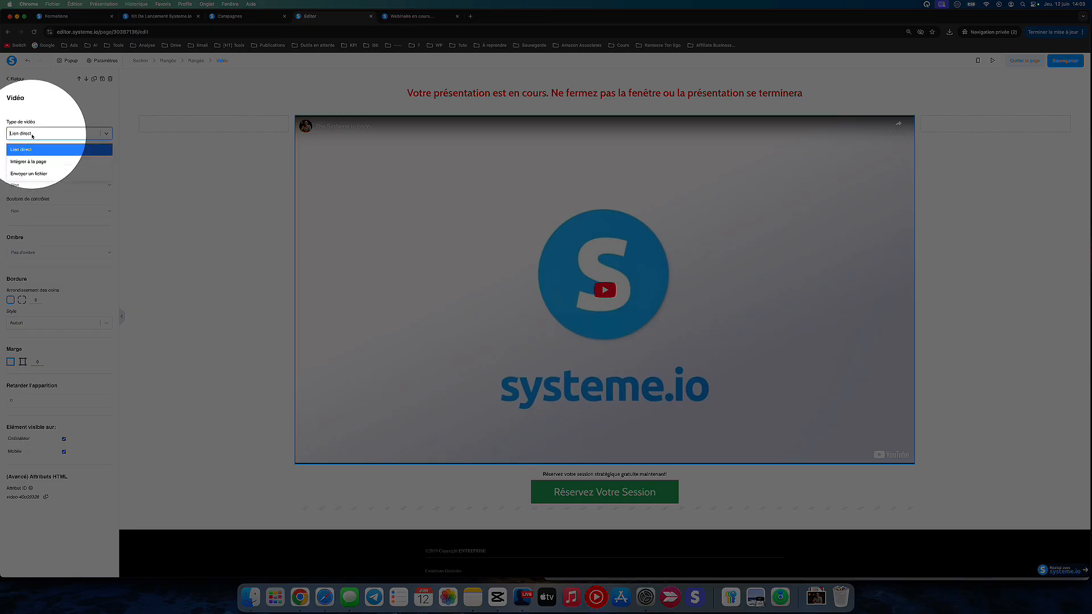
pyautogui.click(63, 174)
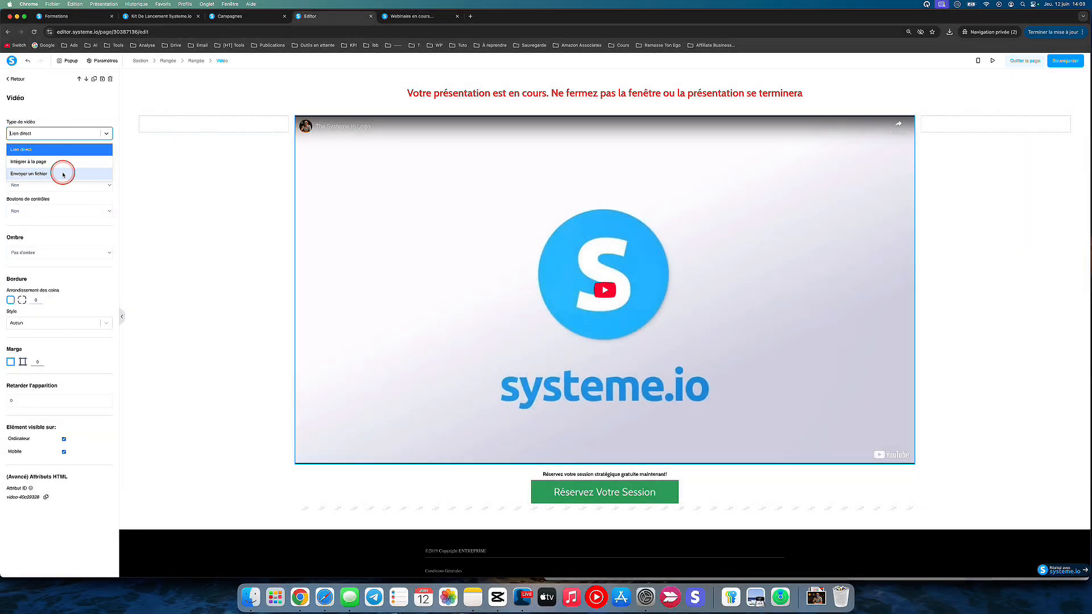
pyautogui.click(149, 184)
pyautogui.click(140, 179)
pyautogui.click(448, 295)
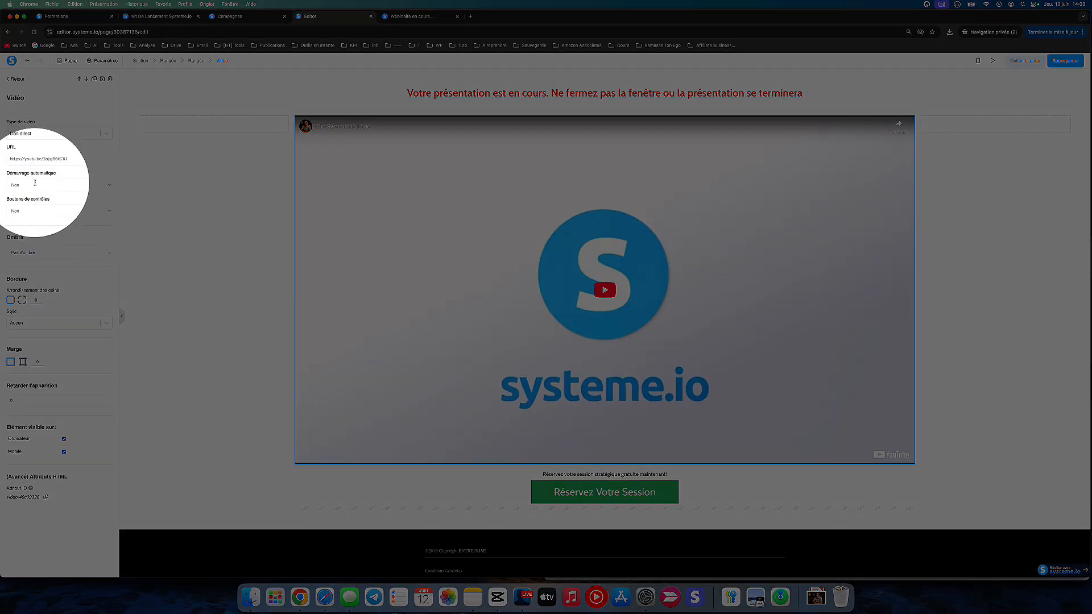
# - Set the webinar video's automatic start (Démarrage automatique) to Oui
pyautogui.click(35, 185)
pyautogui.click(187, 218)
pyautogui.click(309, 272)
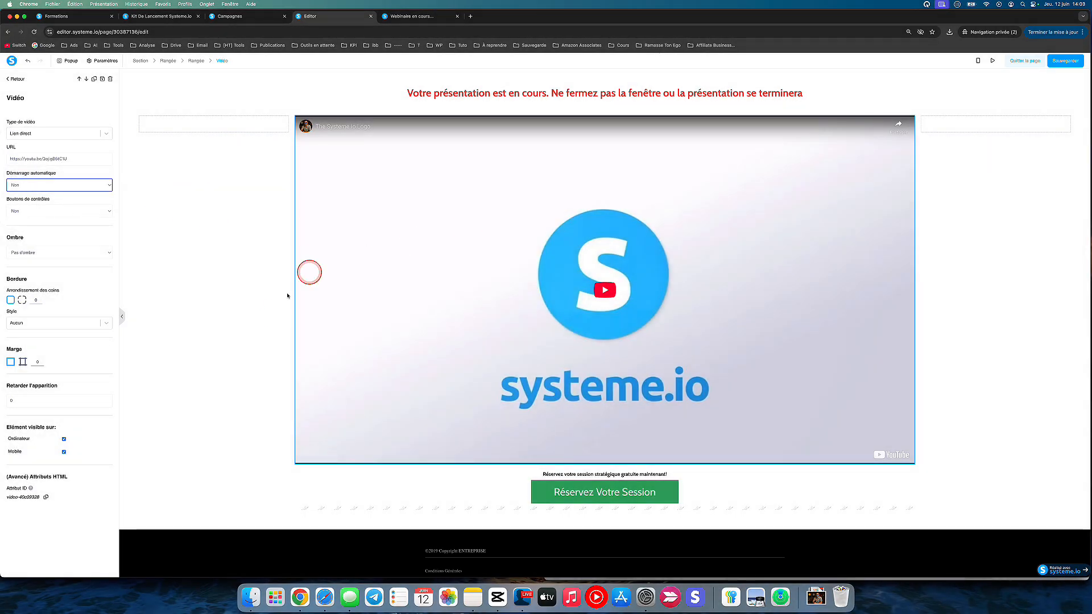
pyautogui.click(82, 185)
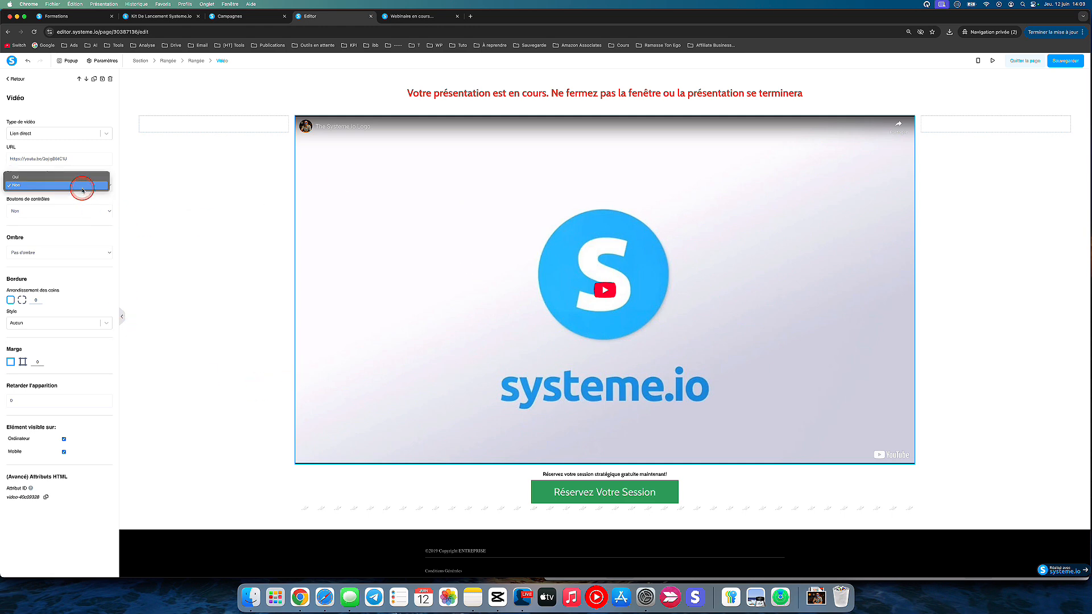
pyautogui.click(42, 175)
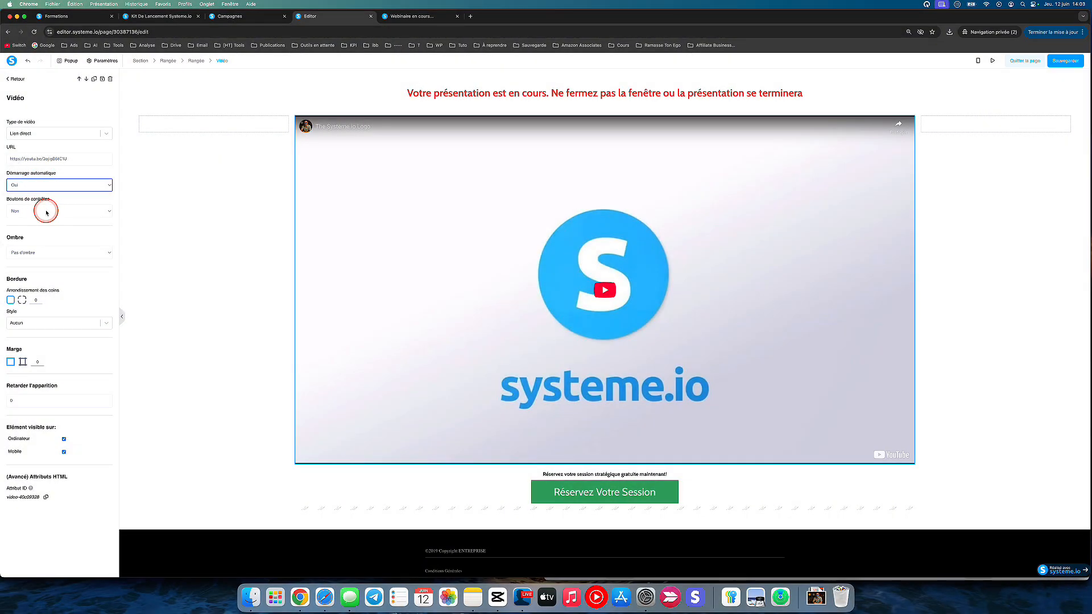
# - Switch the video's control buttons (Boutons de contrôles) to Oui, restore them to Non, and deselect the video
pyautogui.click(79, 215)
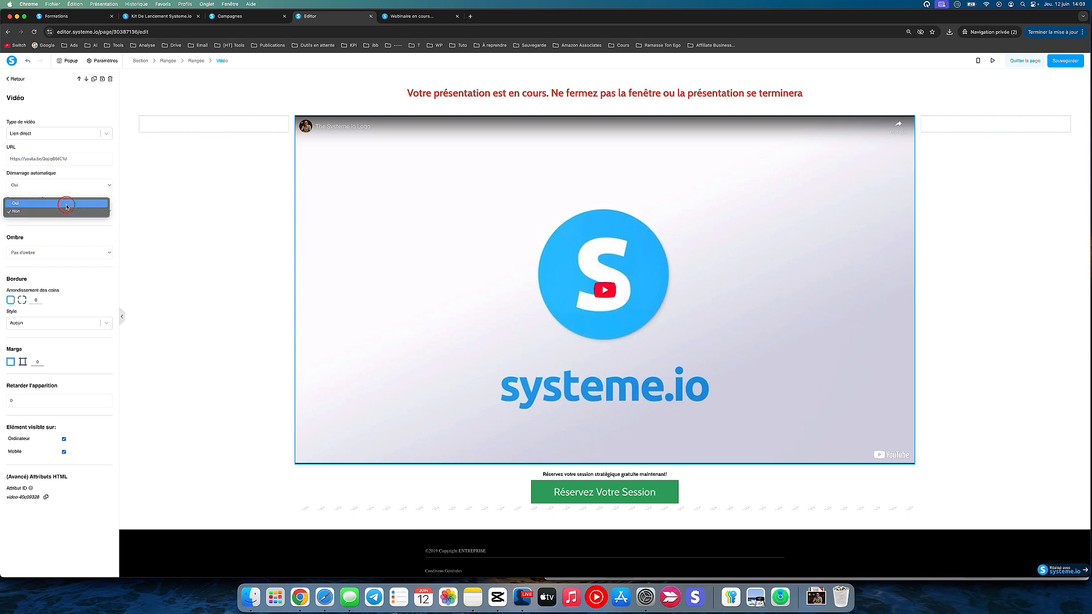
pyautogui.click(65, 201)
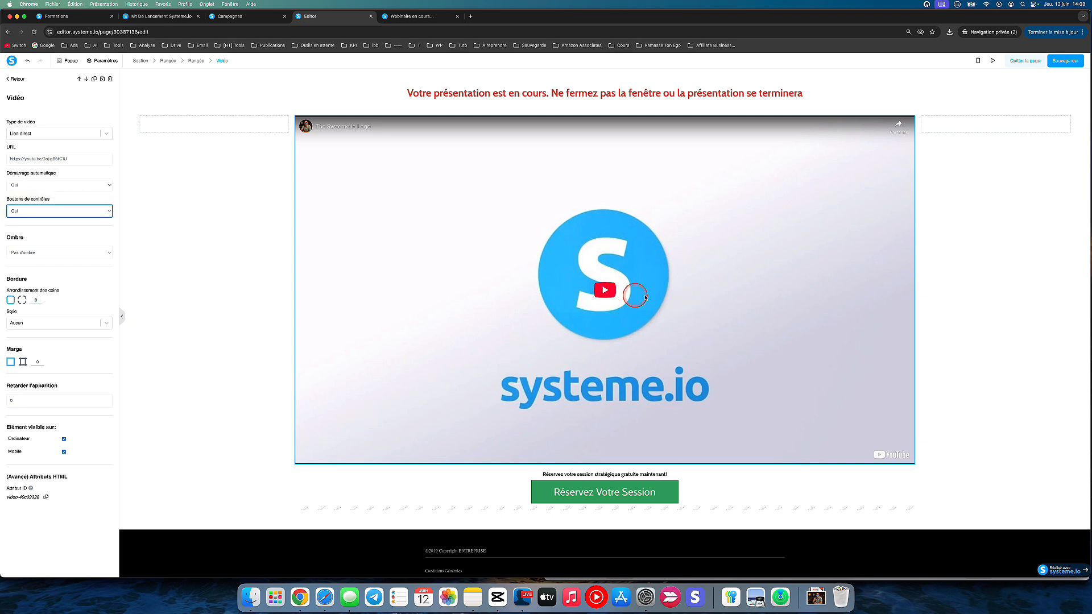
pyautogui.click(80, 209)
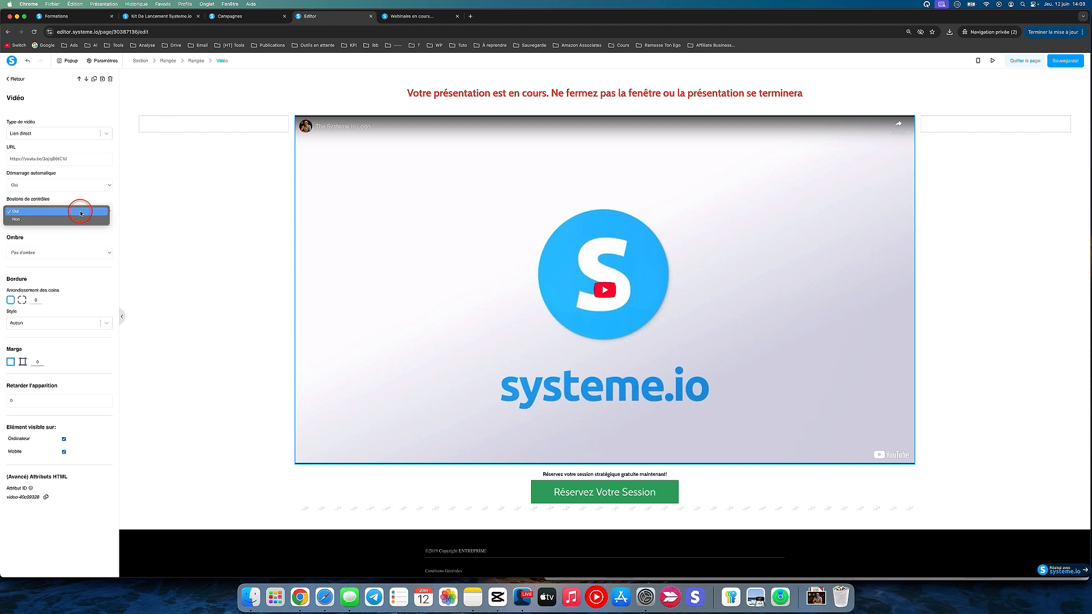
pyautogui.click(66, 222)
pyautogui.click(199, 258)
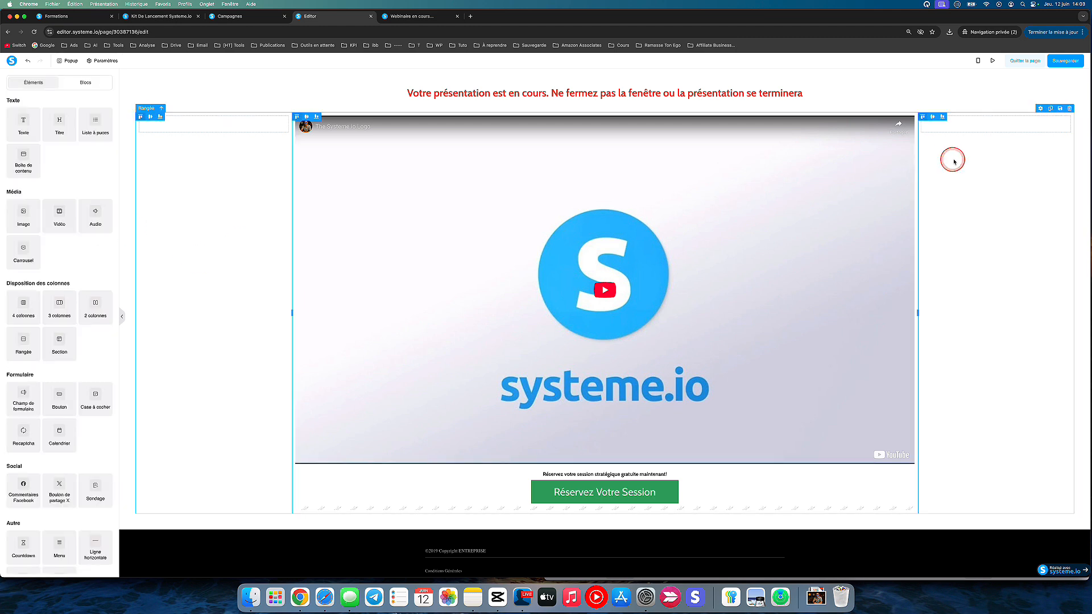
# - Preview the webinar page with the autoplaying video, close the preview, and look over the page layout in the editor
pyautogui.click(993, 61)
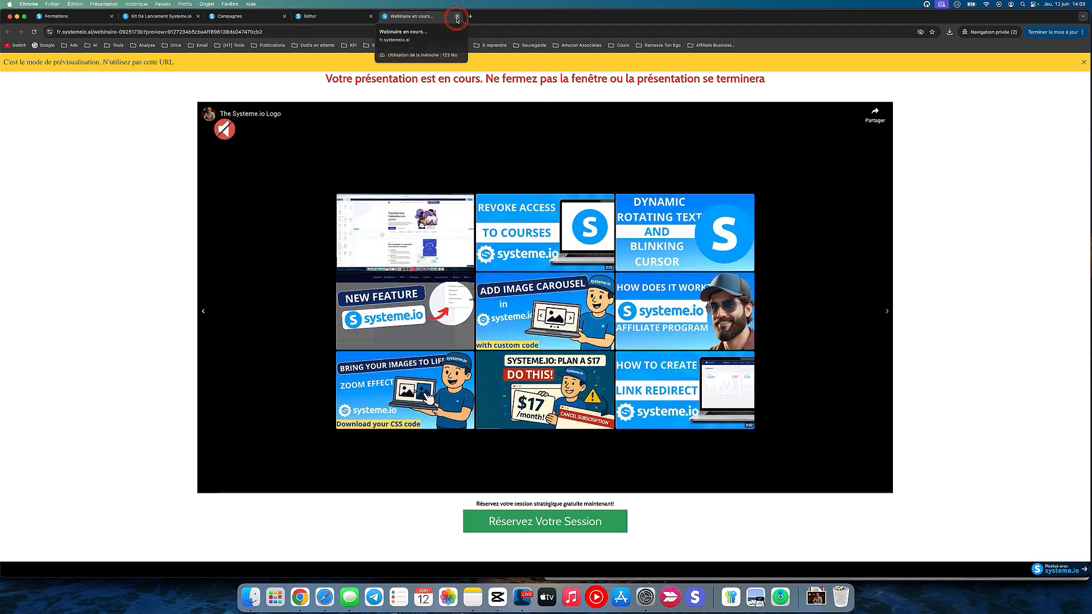
pyautogui.click(456, 17)
pyautogui.click(235, 245)
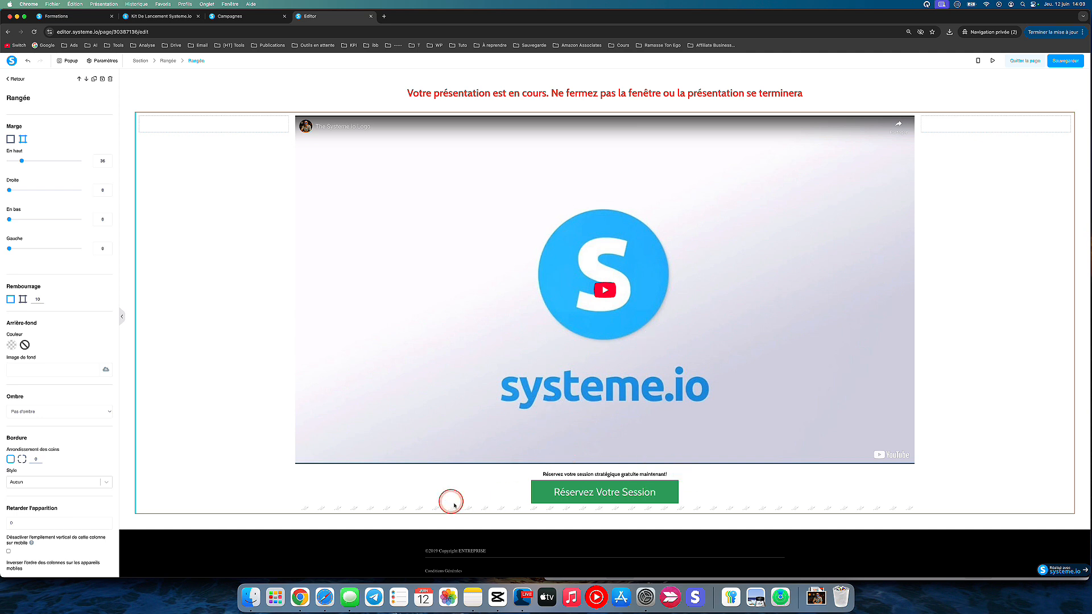
pyautogui.click(755, 493)
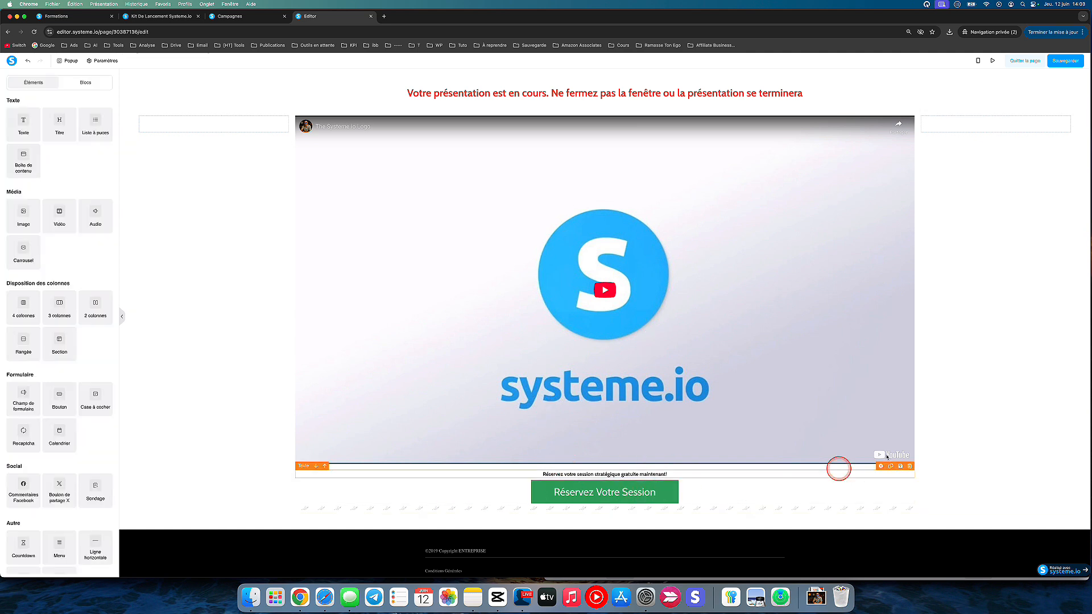
pyautogui.scroll(-1, 1019, 384)
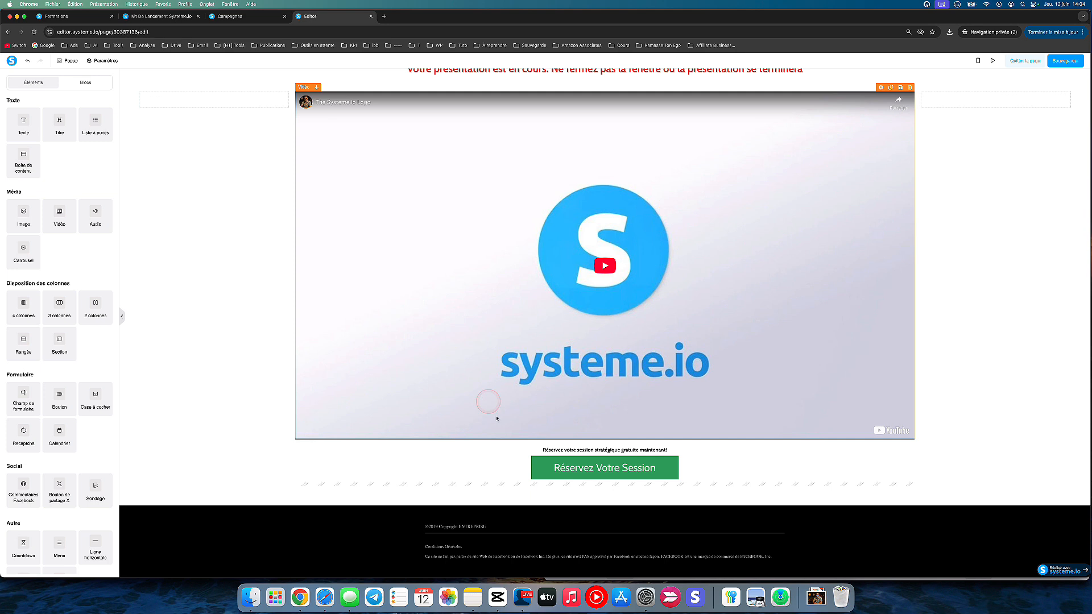
pyautogui.click(498, 474)
pyautogui.scroll(1, 590, 400)
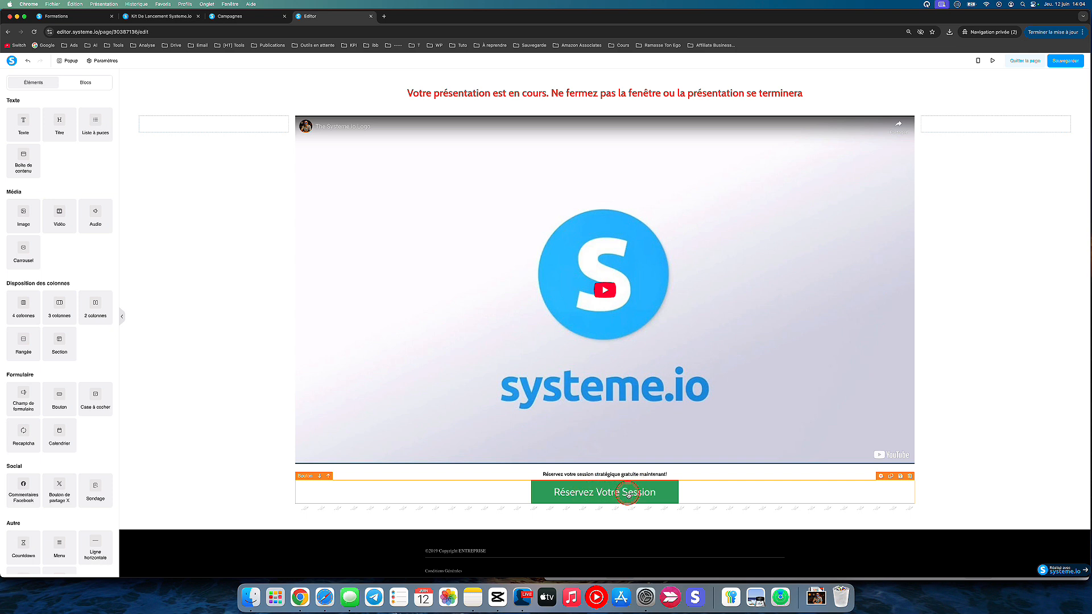
# - Review the settings of the "Réservez Votre Session" button, preview how it appears on the page, and close the preview
pyautogui.click(589, 491)
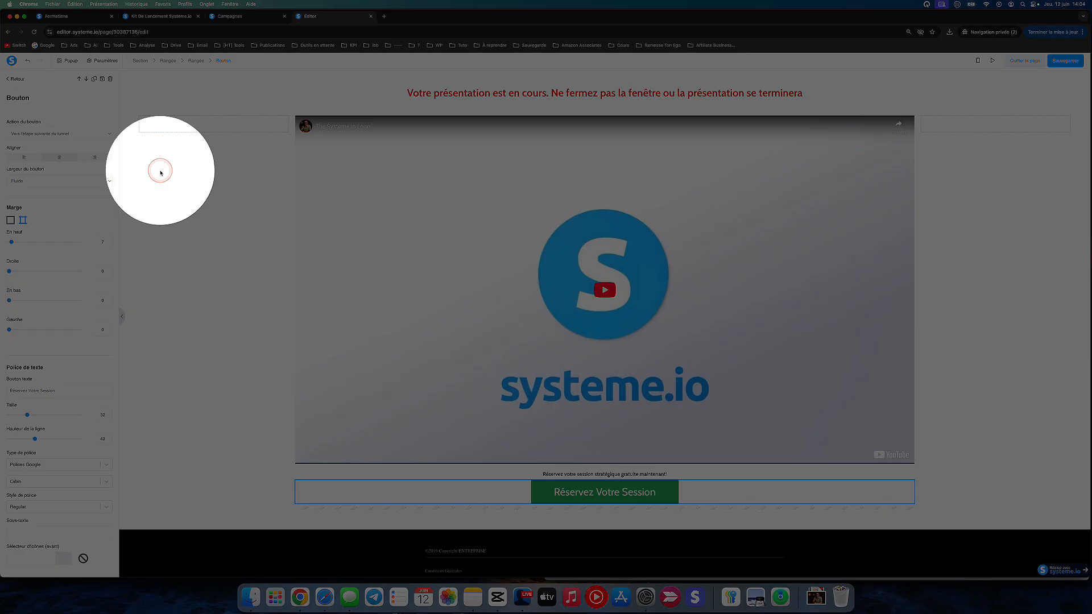
pyautogui.click(249, 252)
pyautogui.click(586, 468)
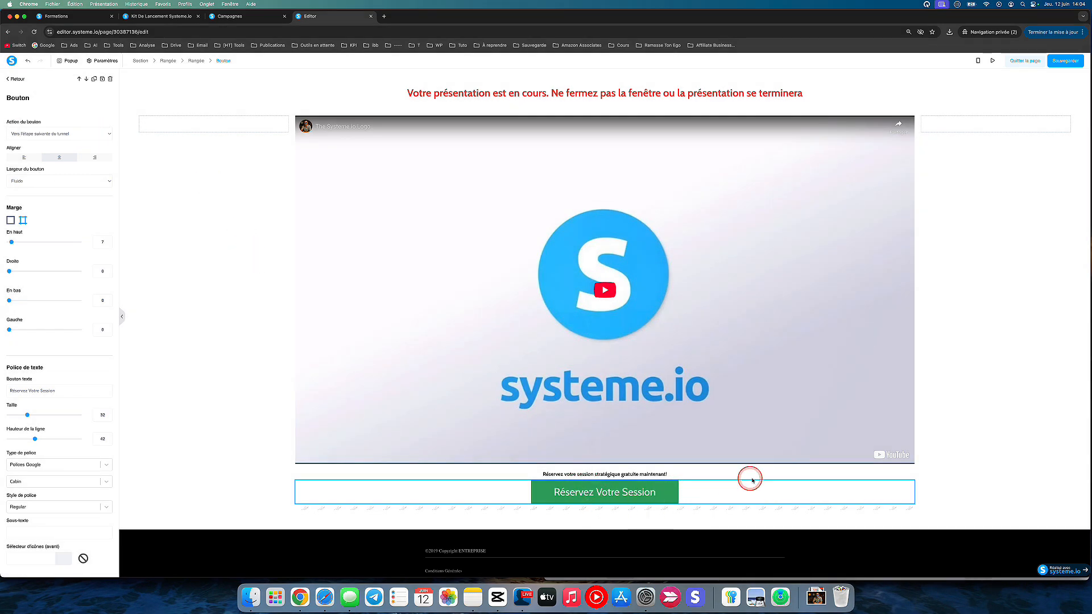
pyautogui.click(992, 61)
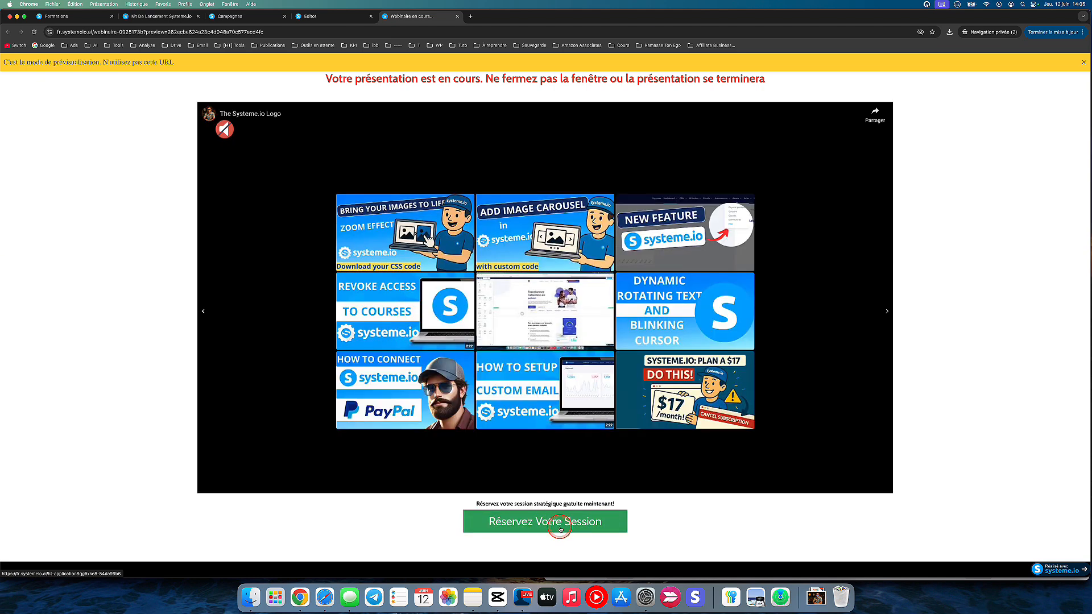
pyautogui.click(457, 16)
# - Delete the Code HTML element beneath the "Réservez Votre Session" button
pyautogui.click(272, 269)
pyautogui.click(333, 509)
pyautogui.click(346, 511)
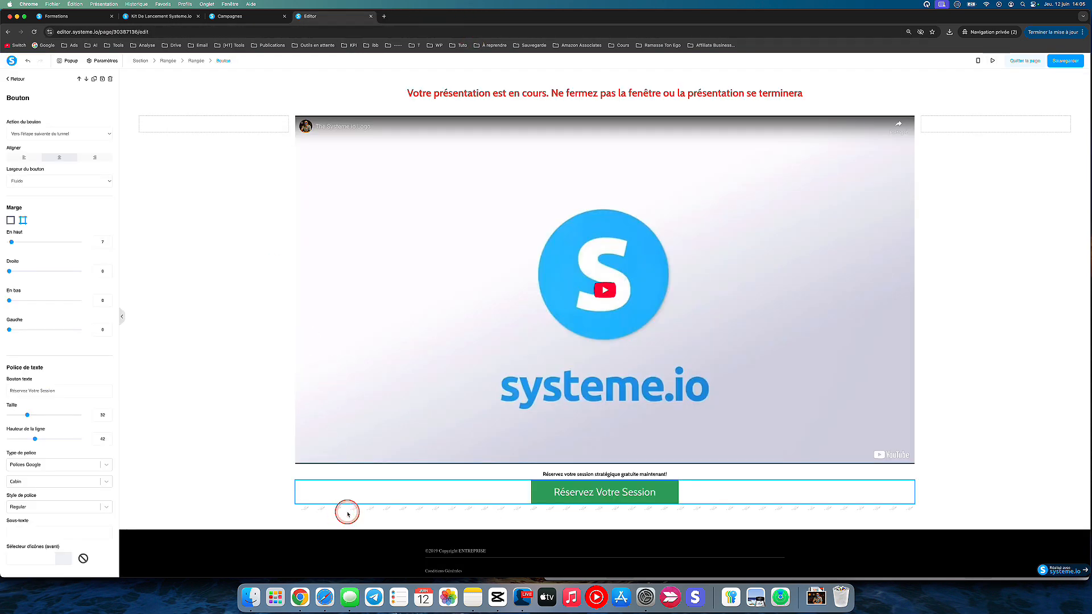
pyautogui.click(366, 514)
pyautogui.click(370, 510)
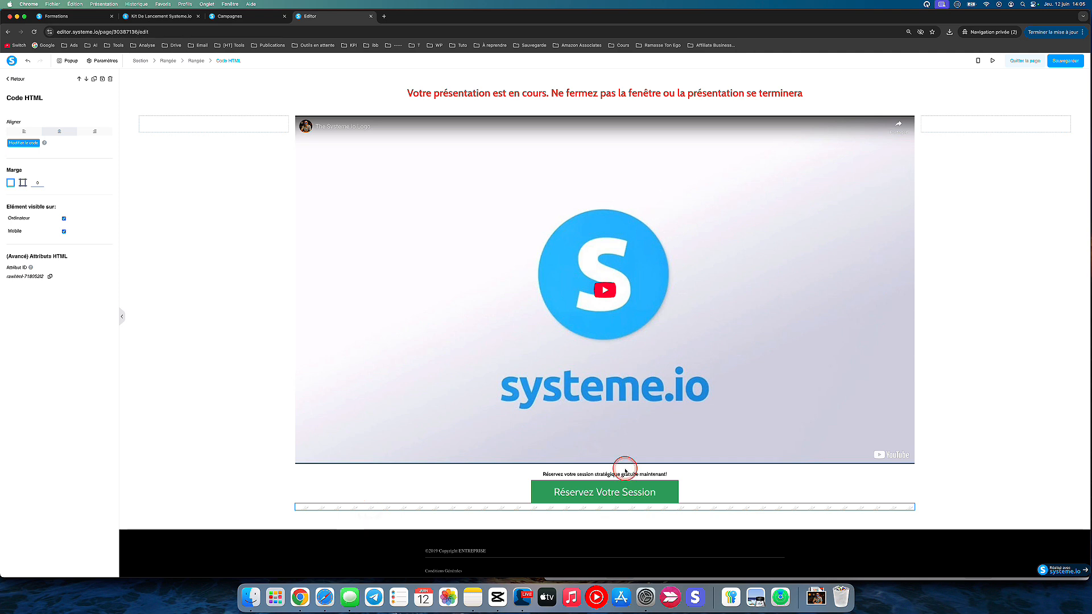
pyautogui.click(600, 507)
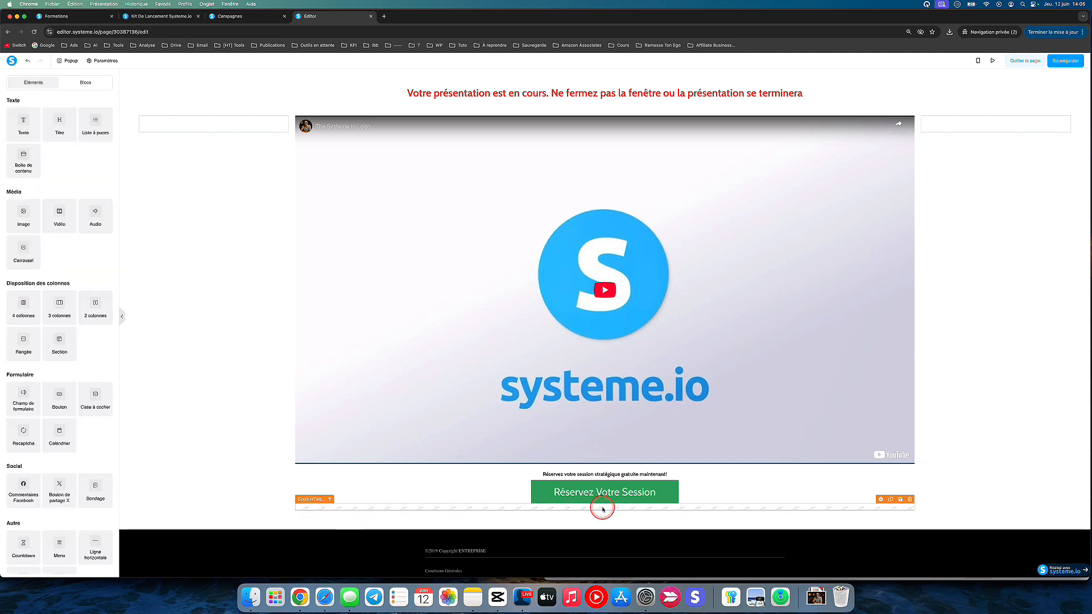
pyautogui.click(909, 500)
pyautogui.click(600, 81)
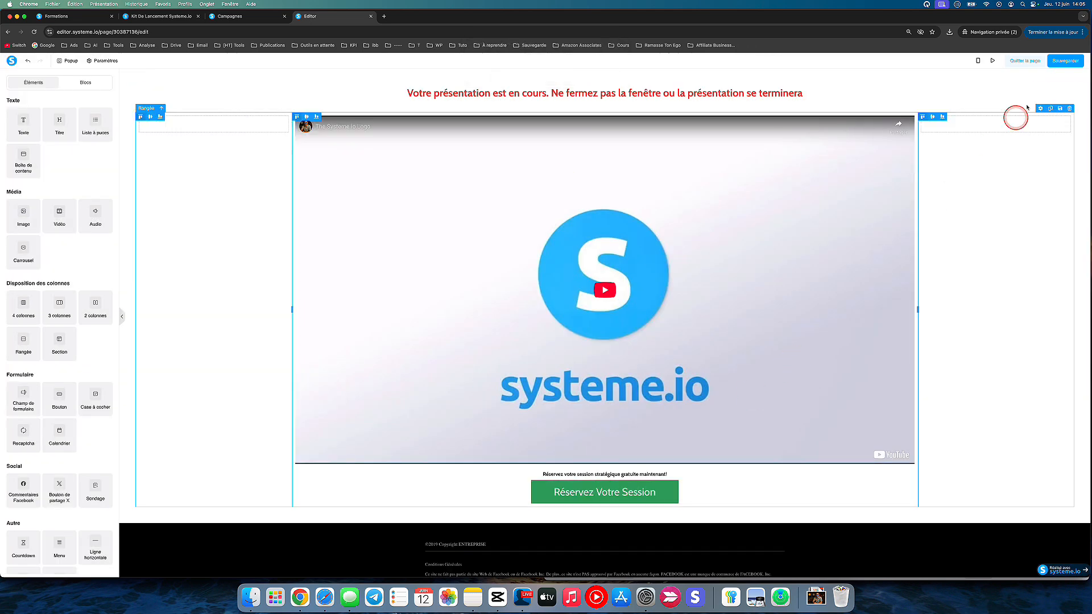
# - Preview the webinar page without the Code HTML element, and return to the editor
pyautogui.click(992, 61)
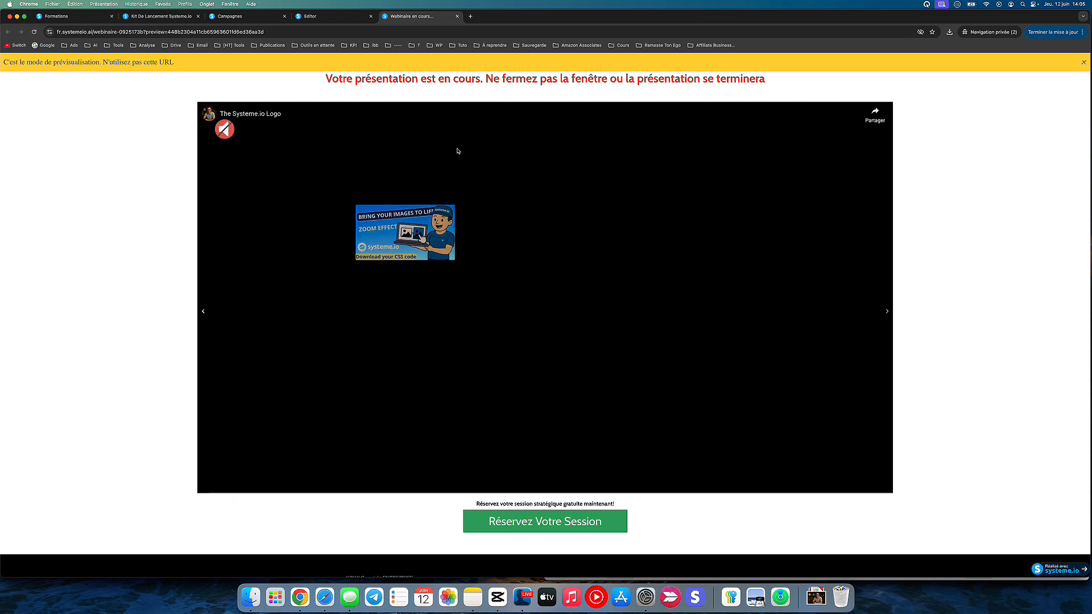
pyautogui.click(455, 17)
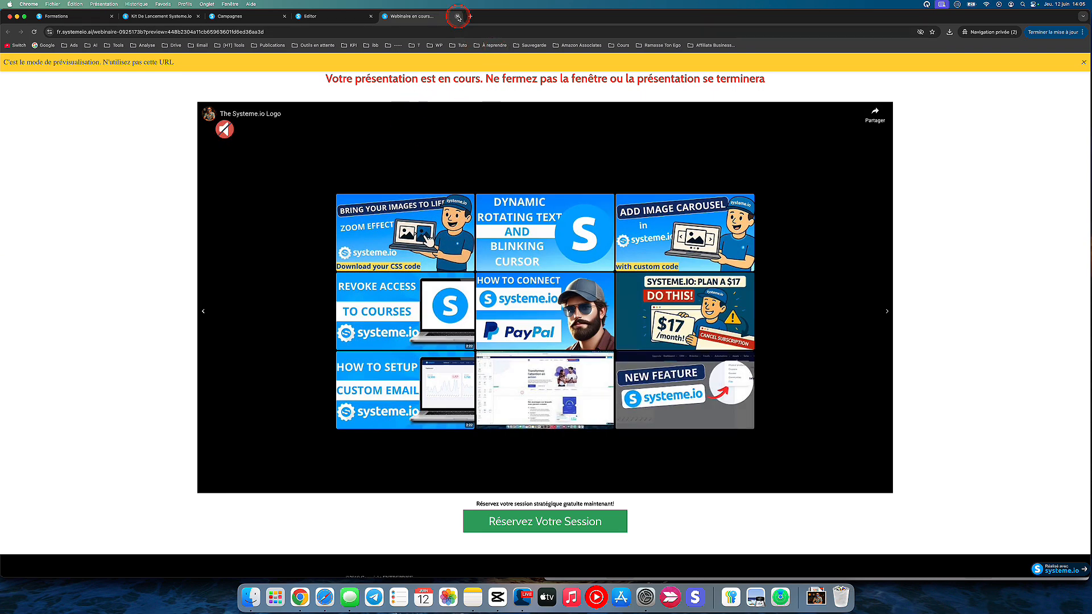
pyautogui.click(458, 17)
pyautogui.click(237, 283)
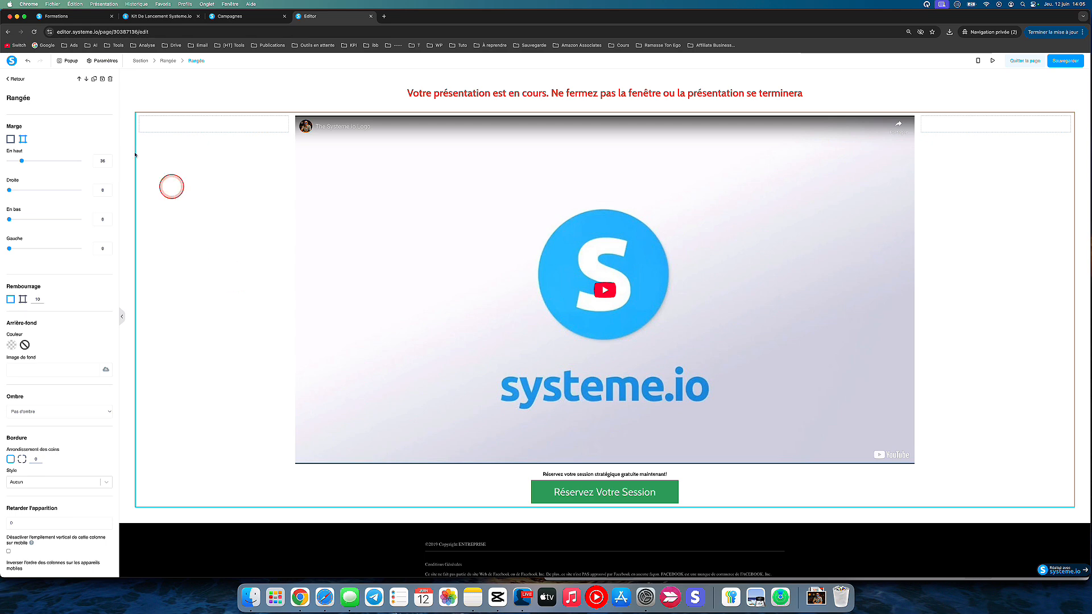
# - Add a new Code HTML element directly beneath the "Réservez Votre Session" button
pyautogui.click(13, 79)
pyautogui.click(29, 105)
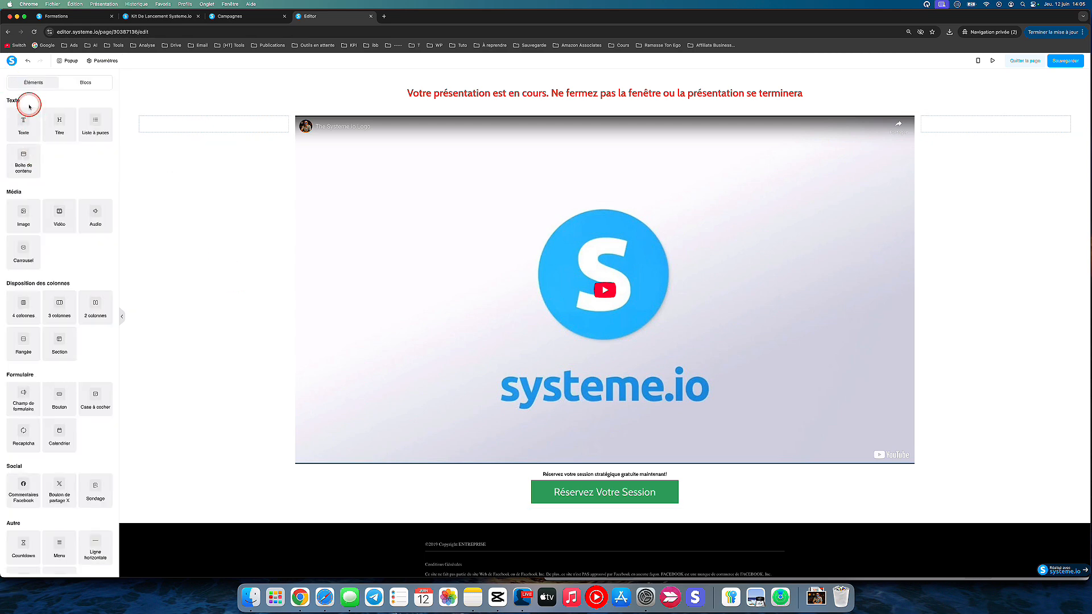
pyautogui.scroll(-2, 74, 352)
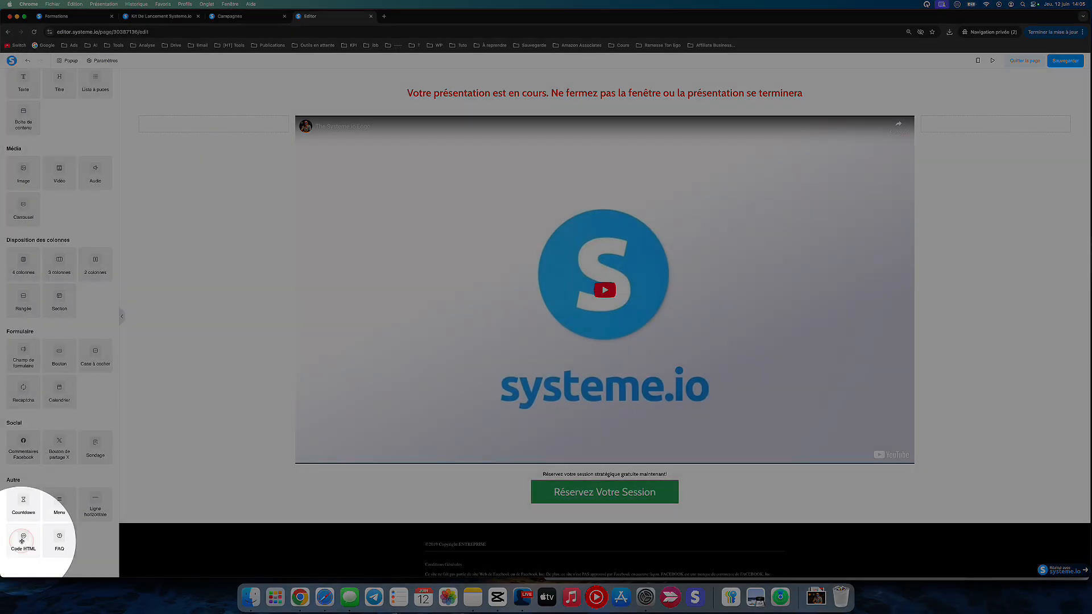
pyautogui.moveTo(29, 531); pyautogui.dragTo(576, 508)
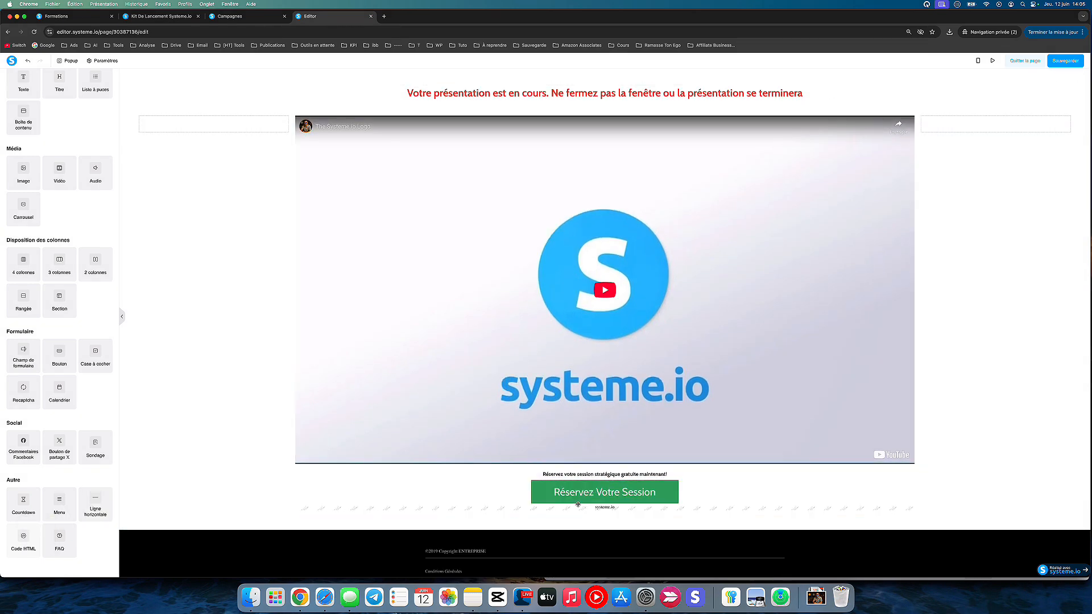
pyautogui.click(373, 507)
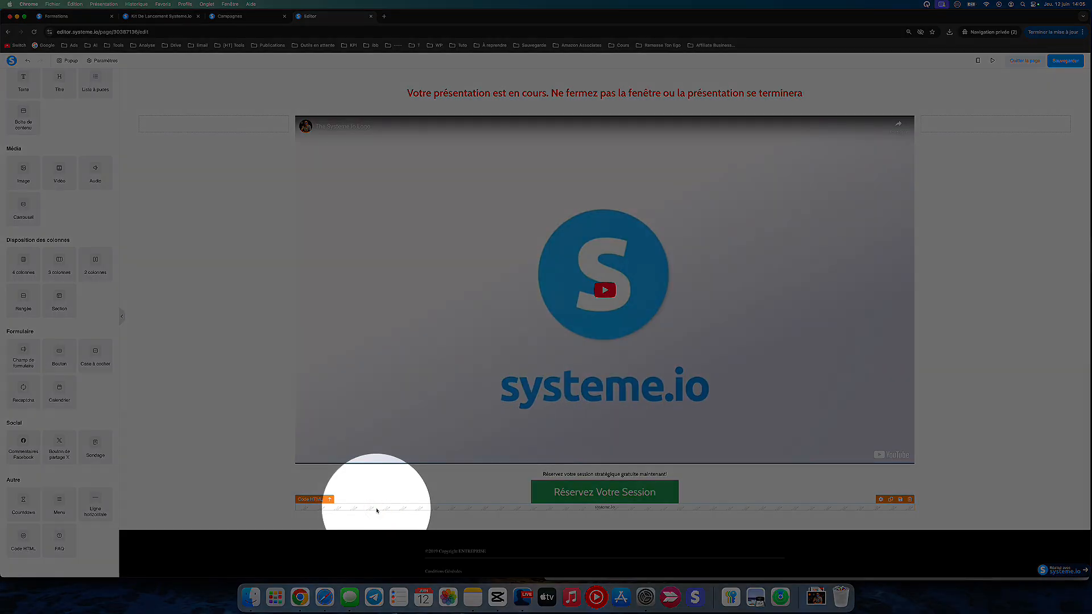
# - Insert CSS in the Code HTML element applying a 1s fadeInUp animation with a 5s delay to #button-70d8e188, and save the page
pyautogui.click(376, 510)
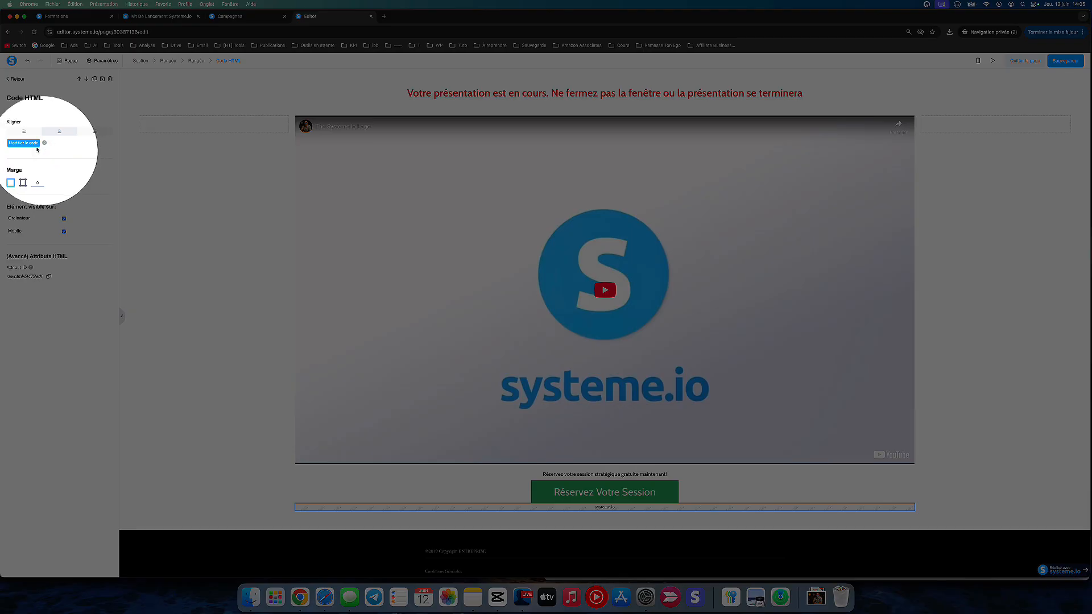
pyautogui.click(24, 143)
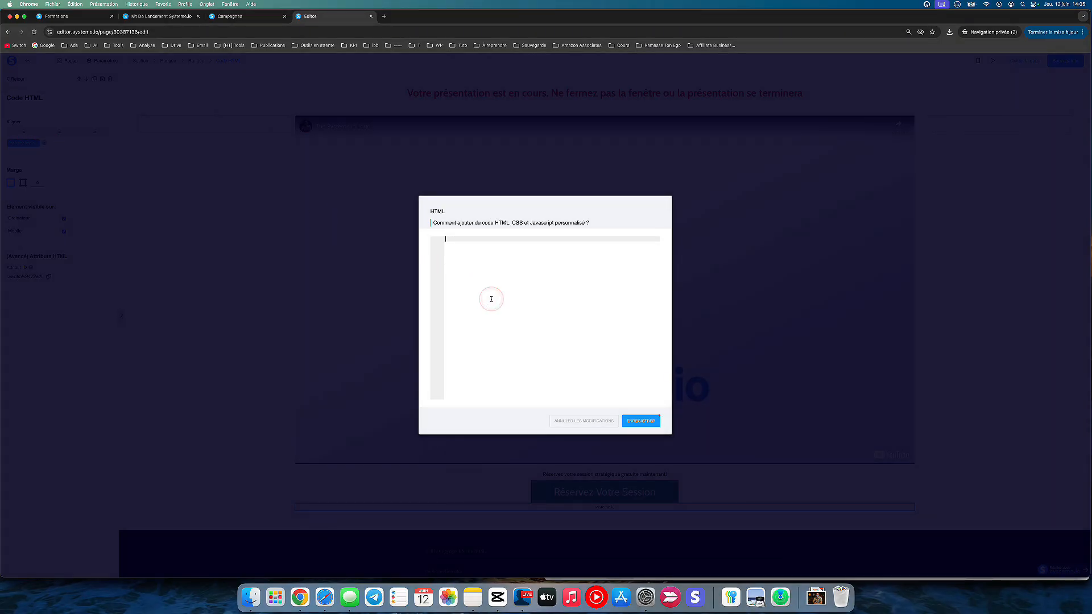
pyautogui.write('<style> #button-70d8e188 {   opacity: 0;   transform: translateY(30px);   animation: fadeInUp 1s ease forwards;   animation-delay: 5s; /* ⏳ délai avant apparition */ }  @keyframes fadeInUp {   to {     opacity: 1;     transform: translateY(0);   } } </style>')
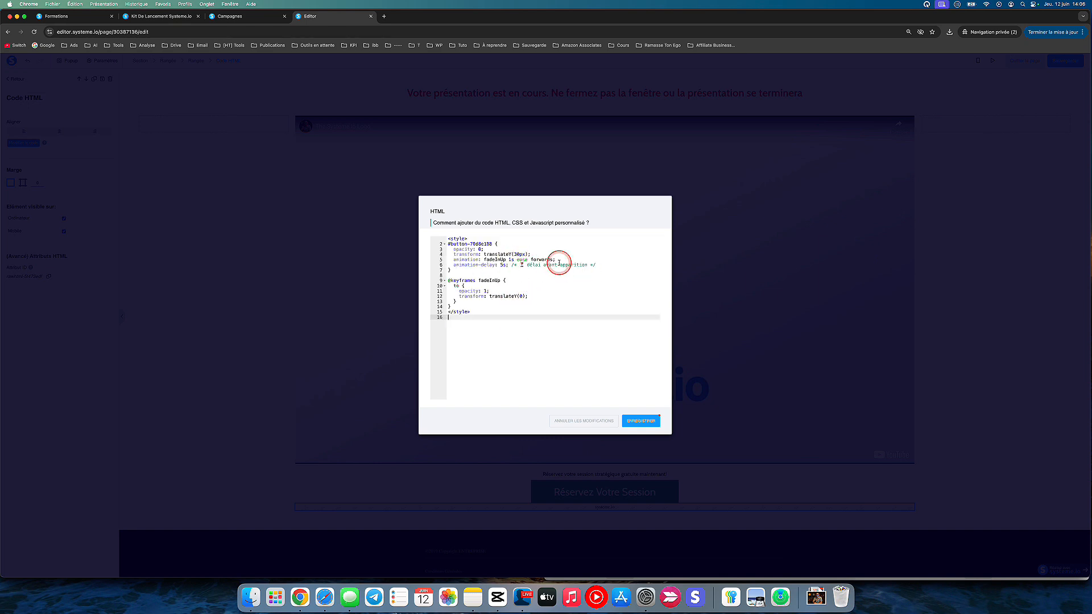
pyautogui.click(641, 421)
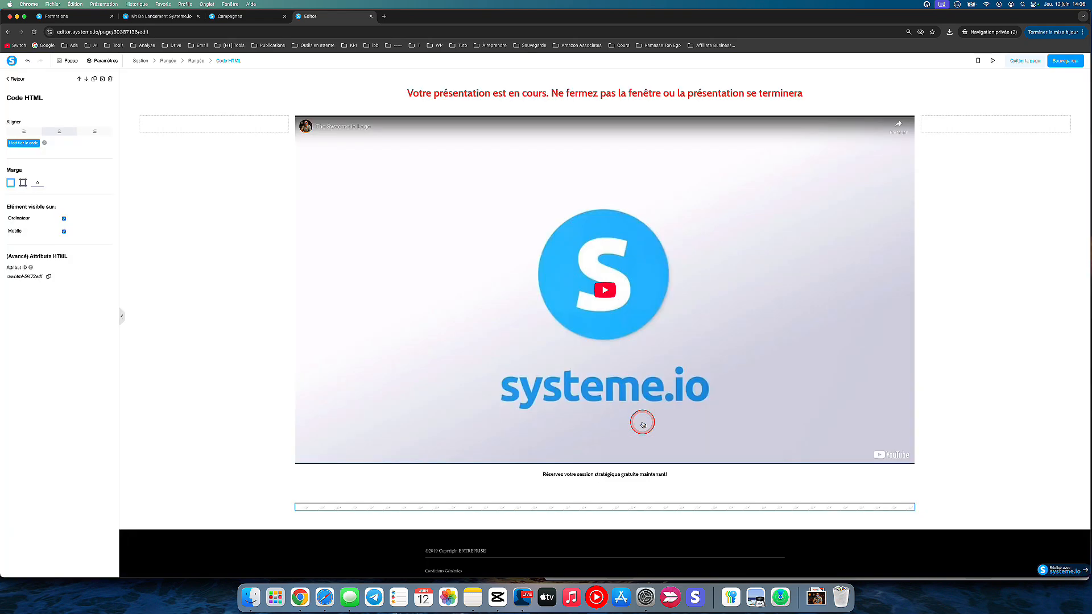
pyautogui.click(1065, 63)
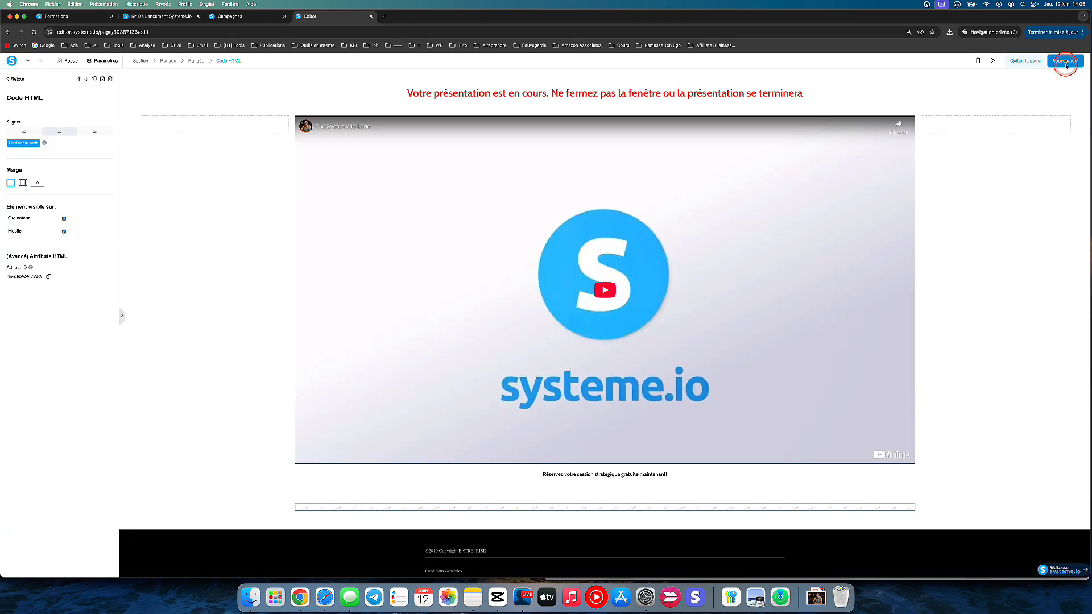
pyautogui.click(545, 398)
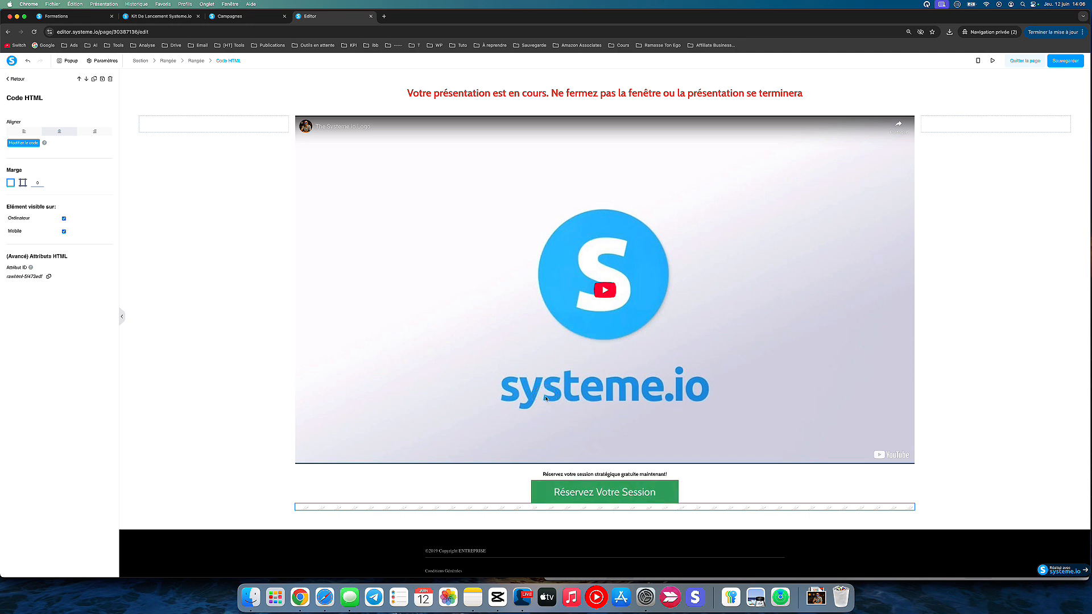
# - Reopen the code of the Code HTML element, review the animation-delay line and the fadeInUp keyframes, and save the code
pyautogui.click(321, 520)
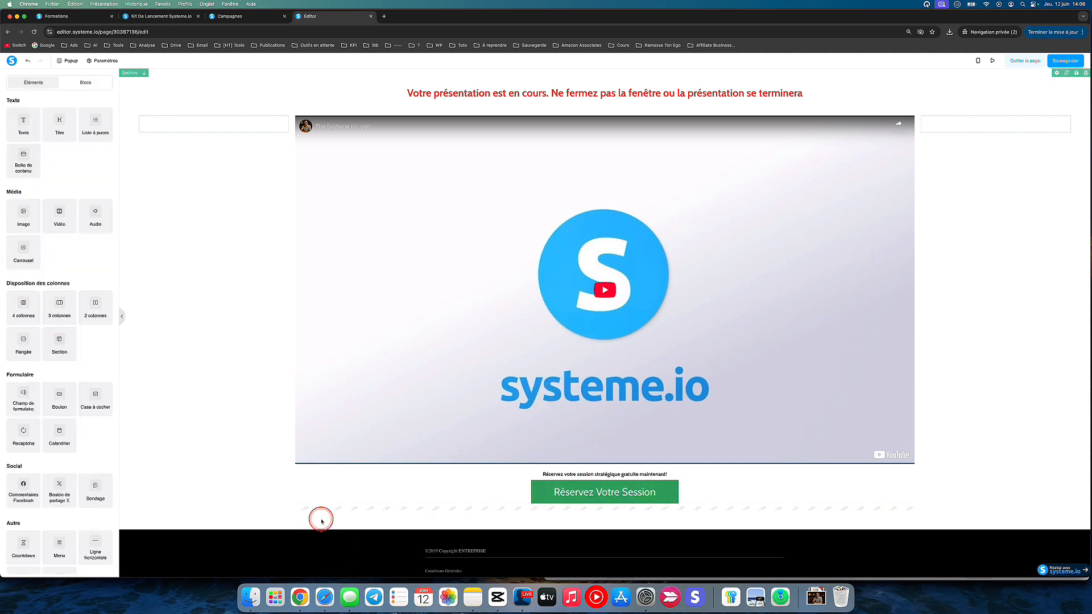
pyautogui.click(356, 508)
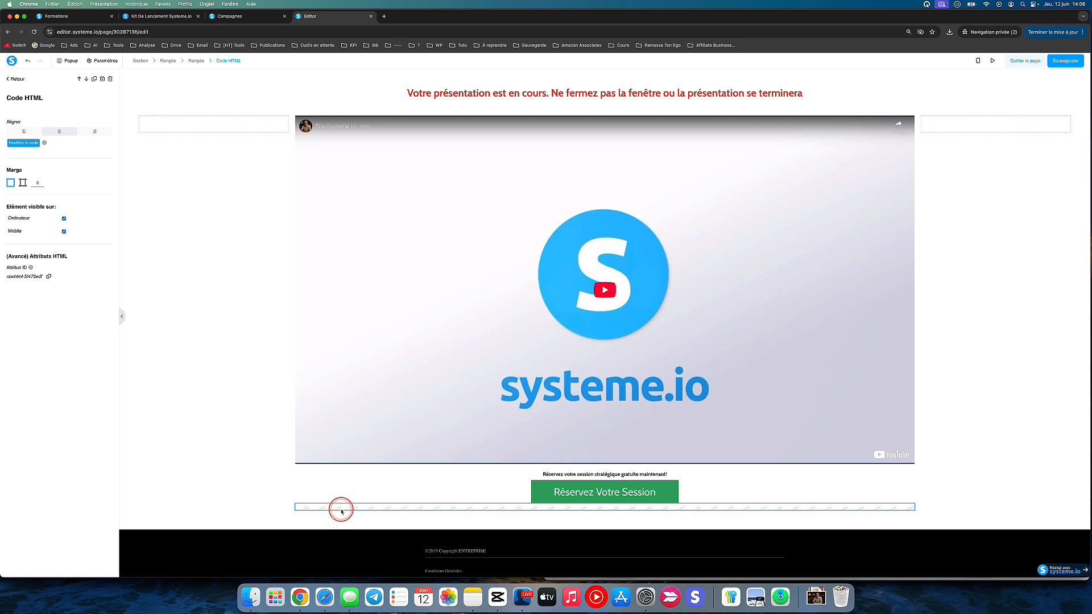
pyautogui.click(453, 503)
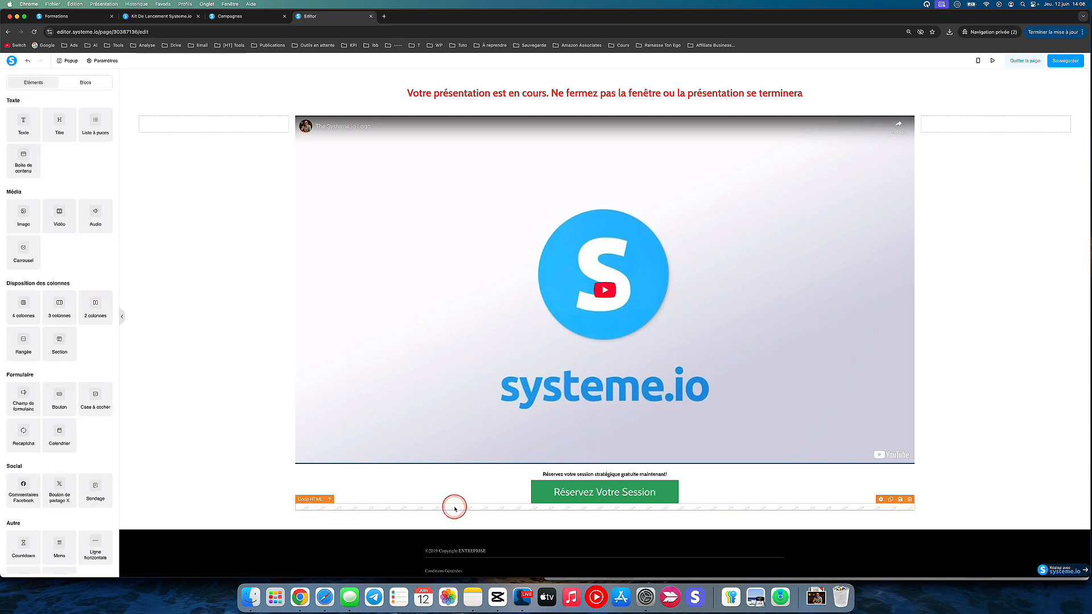
pyautogui.click(416, 506)
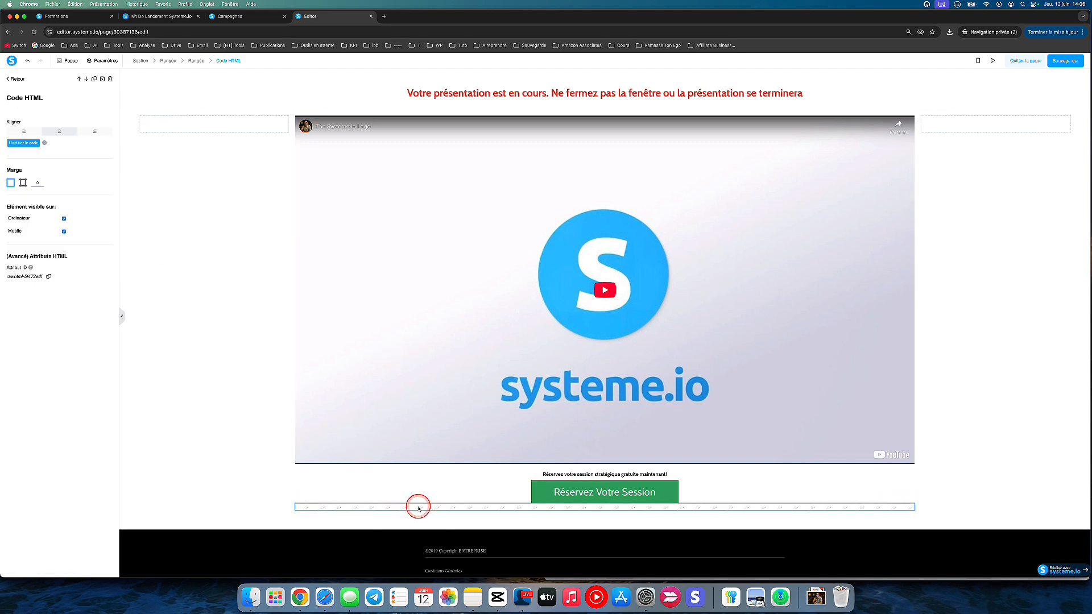
pyautogui.click(22, 142)
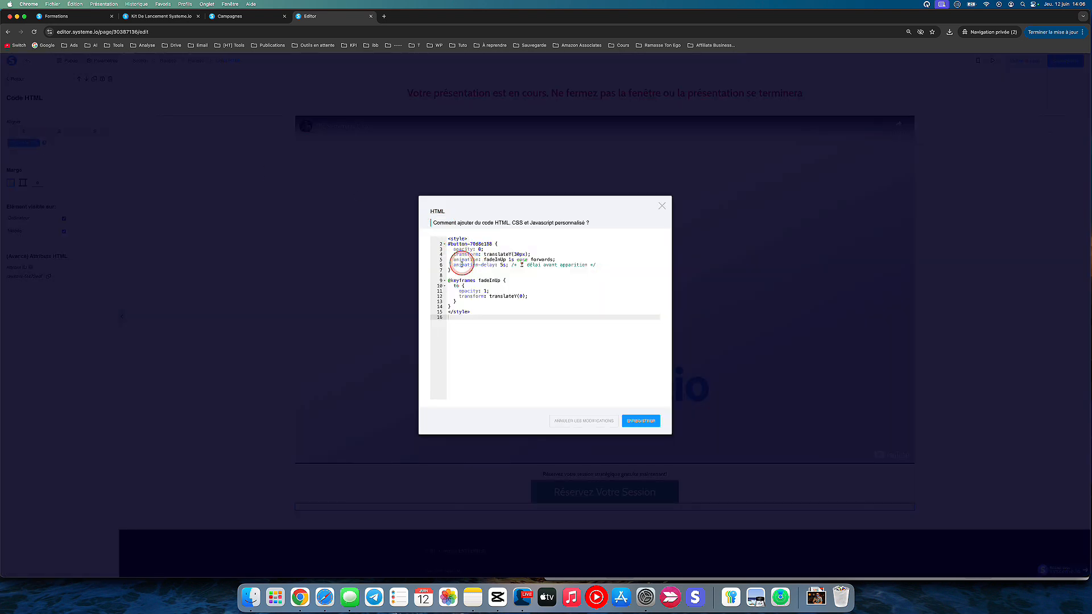
pyautogui.click(501, 265)
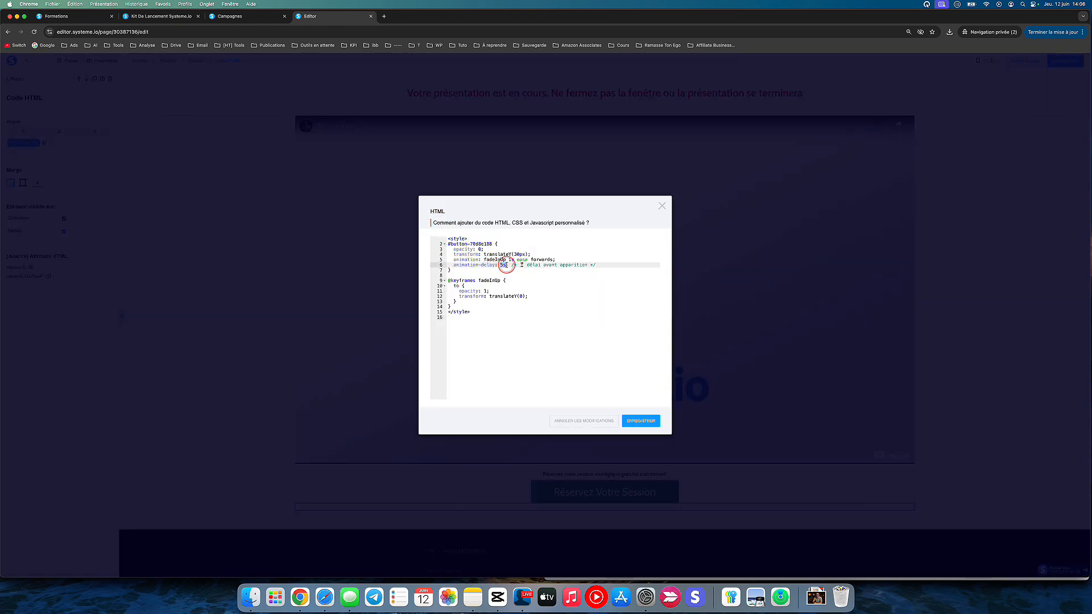
pyautogui.doubleClick(502, 265)
pyautogui.click(479, 280)
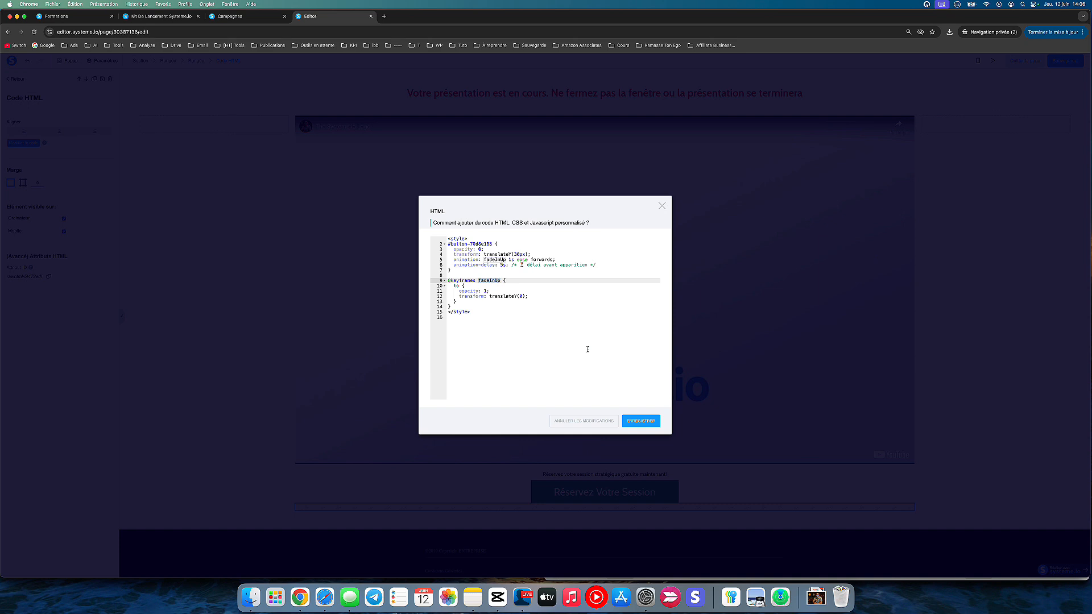
pyautogui.click(640, 422)
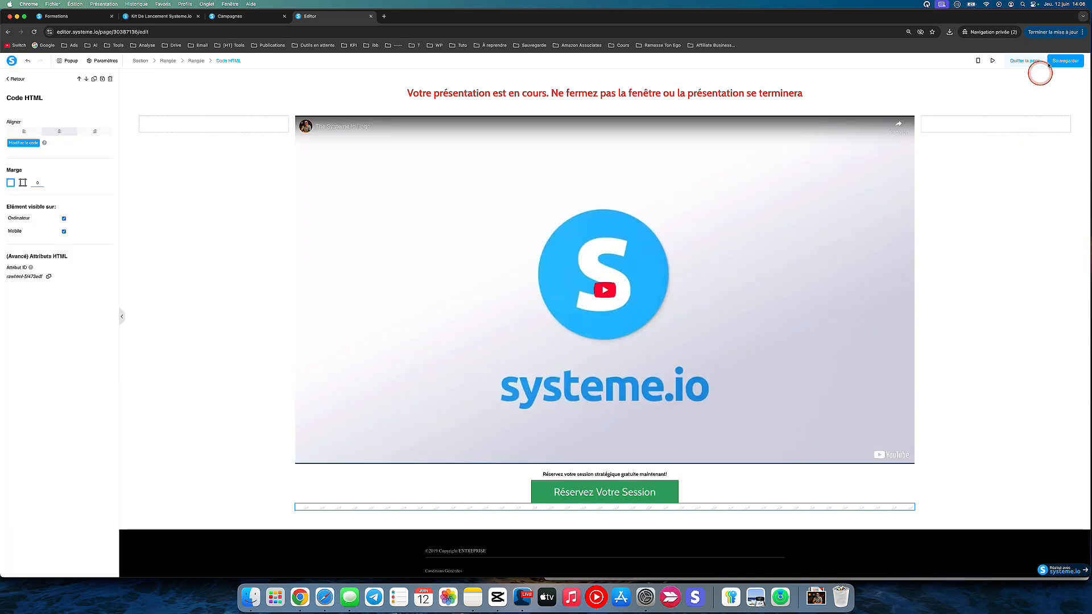
# - Preview the webinar page, follow the "Réservez Votre Session" button to its linked page, and close the preview
pyautogui.click(1011, 61)
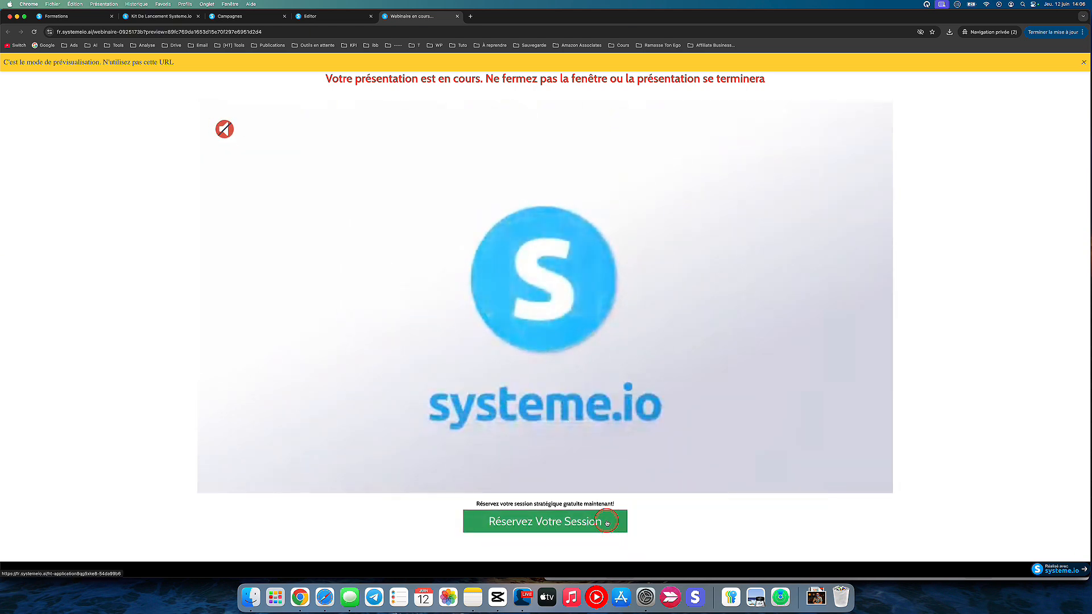
pyautogui.click(607, 523)
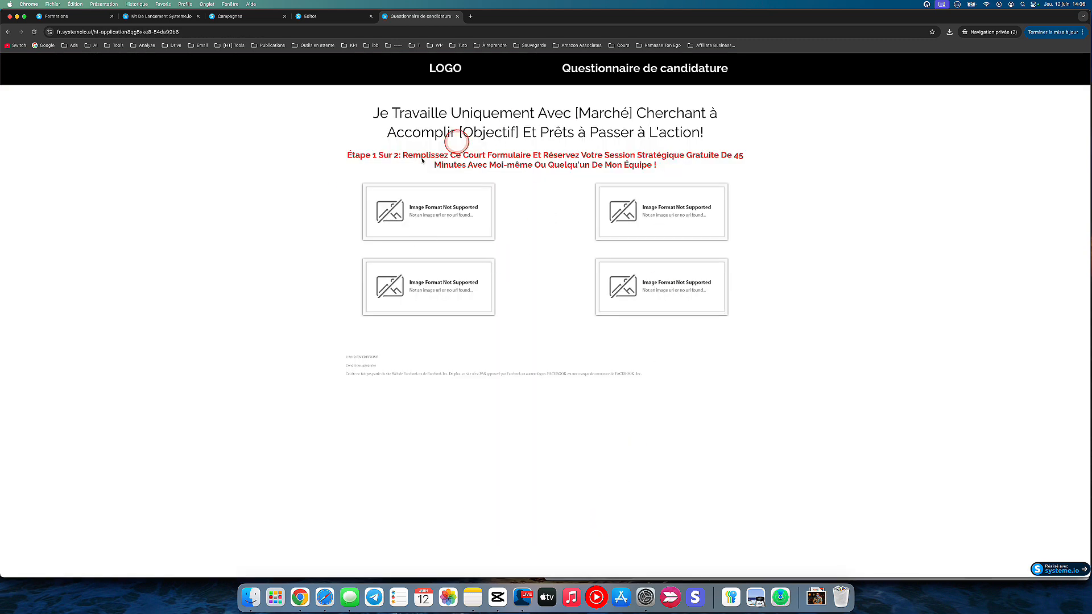
pyautogui.click(457, 16)
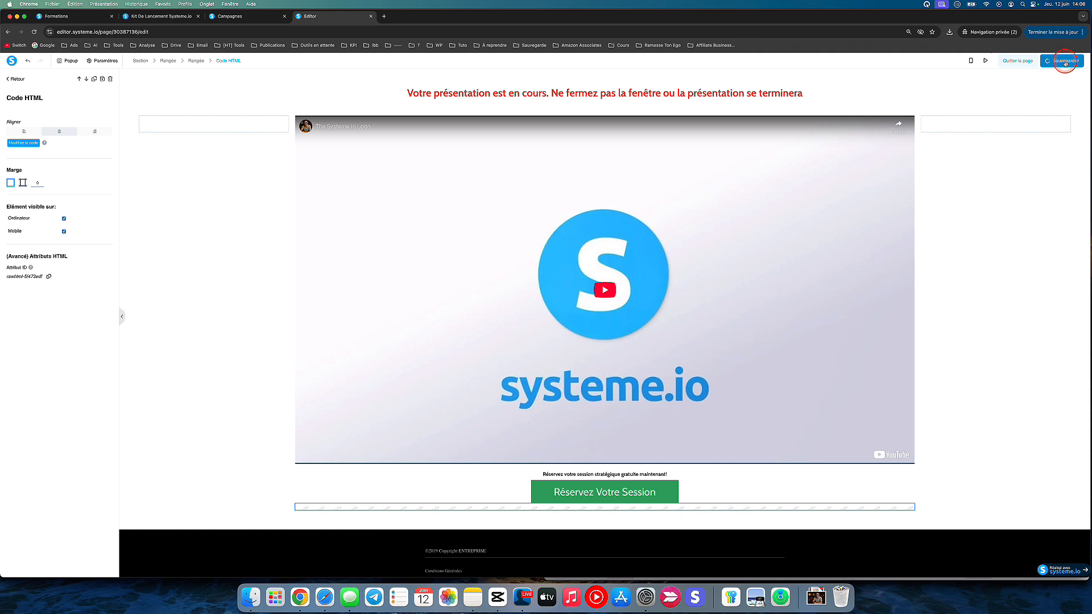
# - Look over the webinar page's general settings down to the tracking options, and exit the editor to the funnel steps
pyautogui.click(103, 61)
pyautogui.scroll(-5, 58, 354)
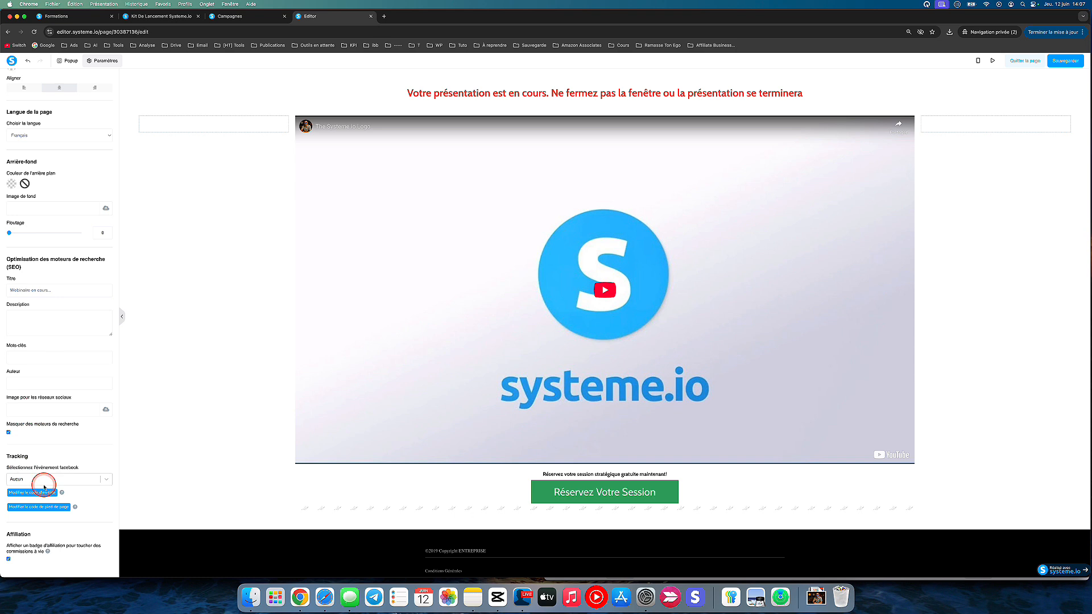
pyautogui.scroll(5, 73, 378)
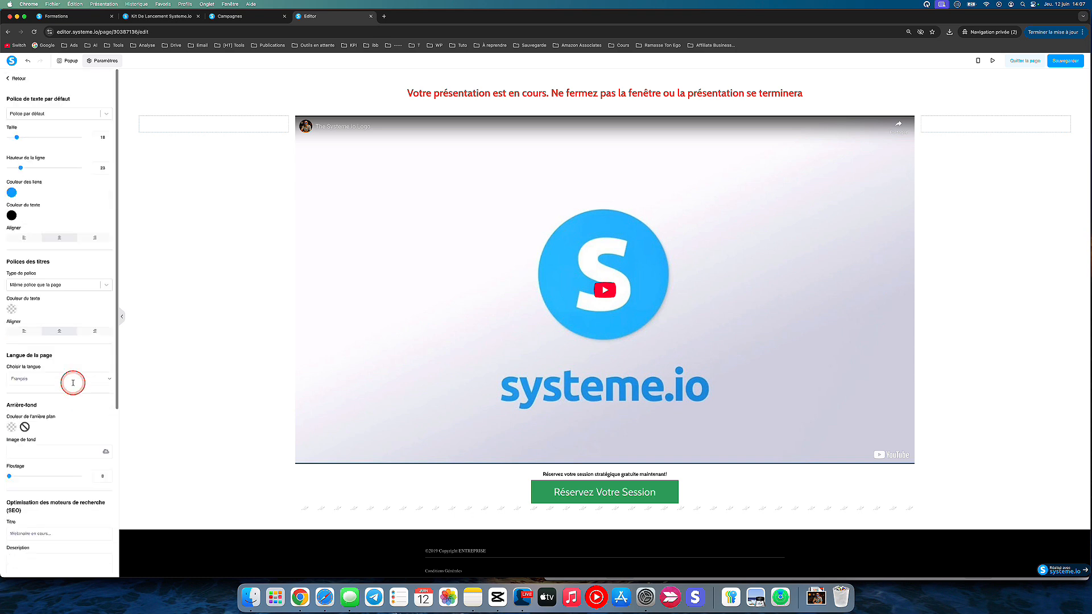
pyautogui.click(1031, 62)
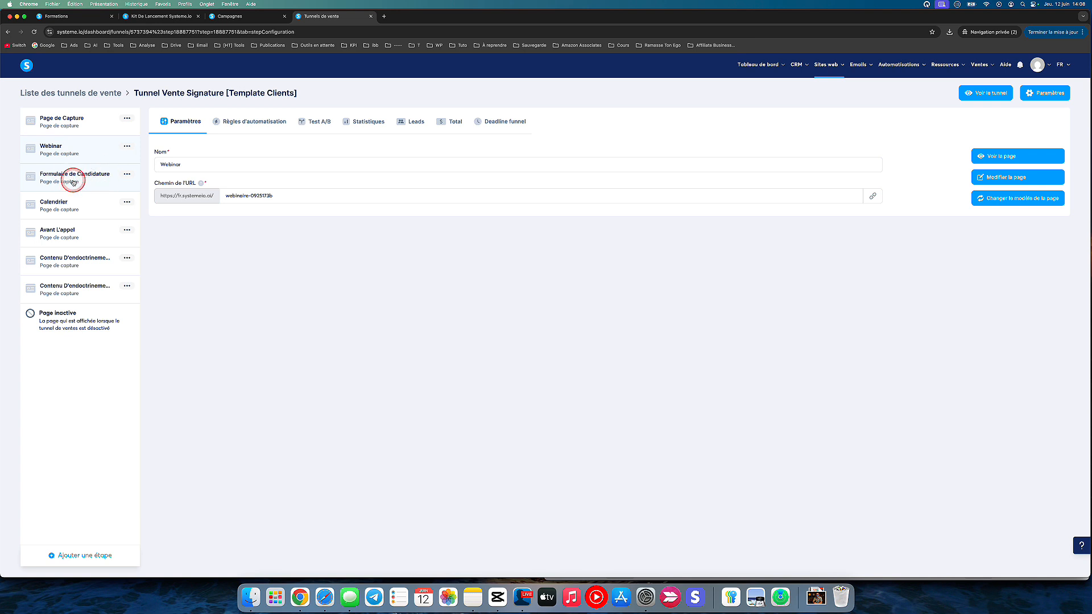
# - Open the Formulaire de Candidature page in the editor to examine its content, and return to the funnel
pyautogui.click(84, 181)
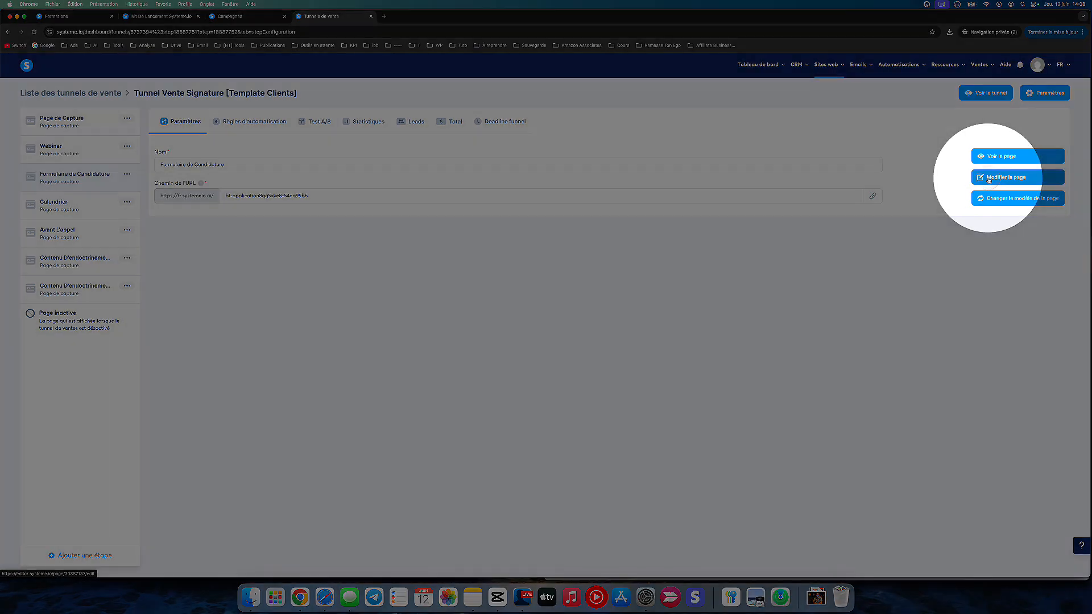
pyautogui.click(988, 180)
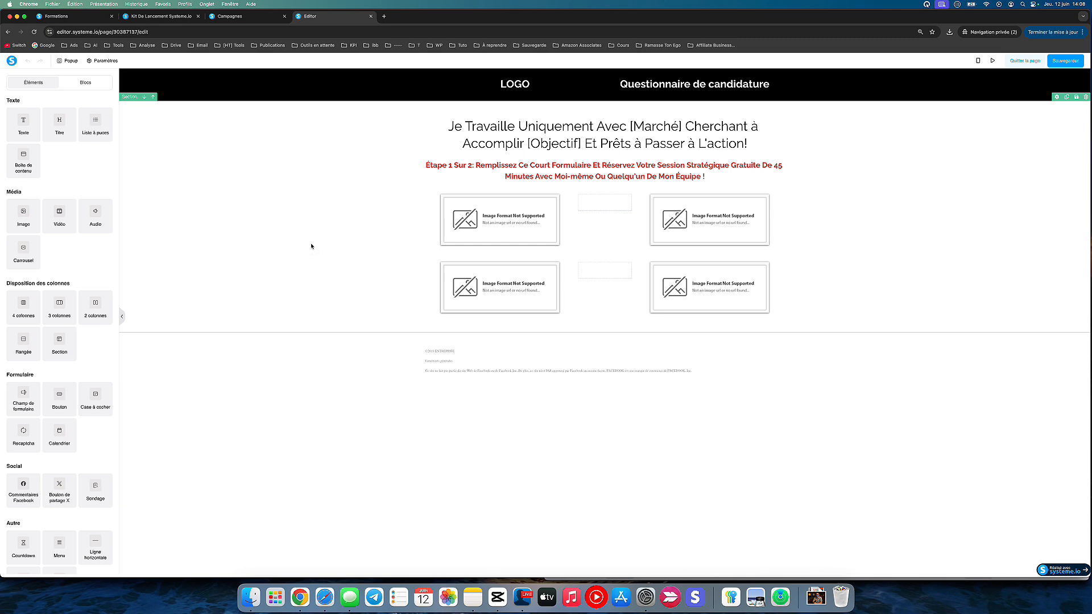
pyautogui.moveTo(312, 246)
pyautogui.mouseDown()
pyautogui.moveTo(524, 229)
pyautogui.moveTo(375, 219)
pyautogui.mouseUp()
pyautogui.click(1024, 61)
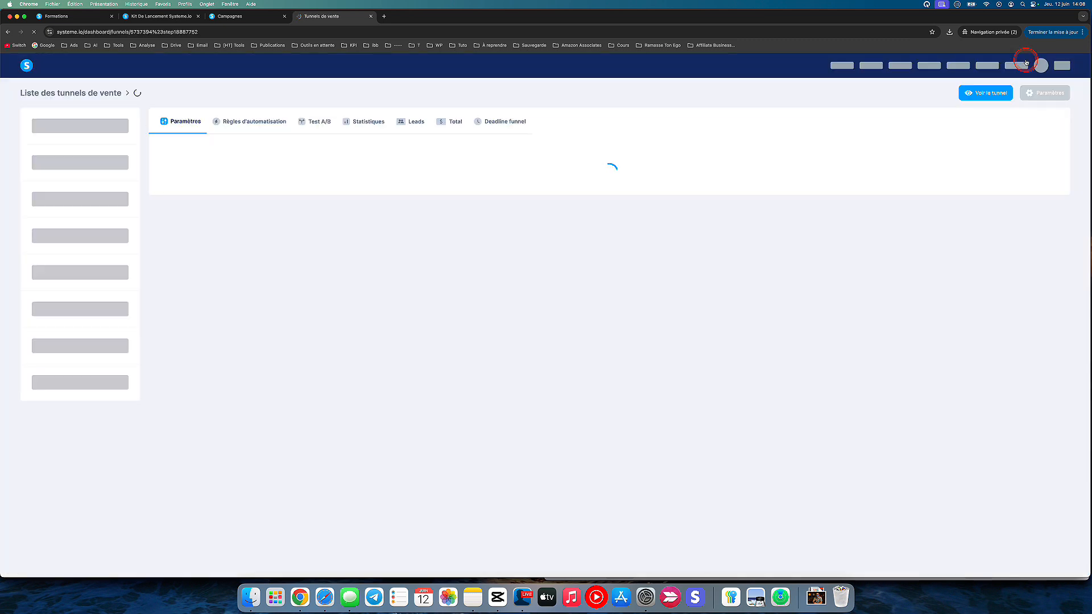
# - Move the Formulaire de Candidature step to the end of the funnel's pages, and select the Webinar step
pyautogui.click(89, 209)
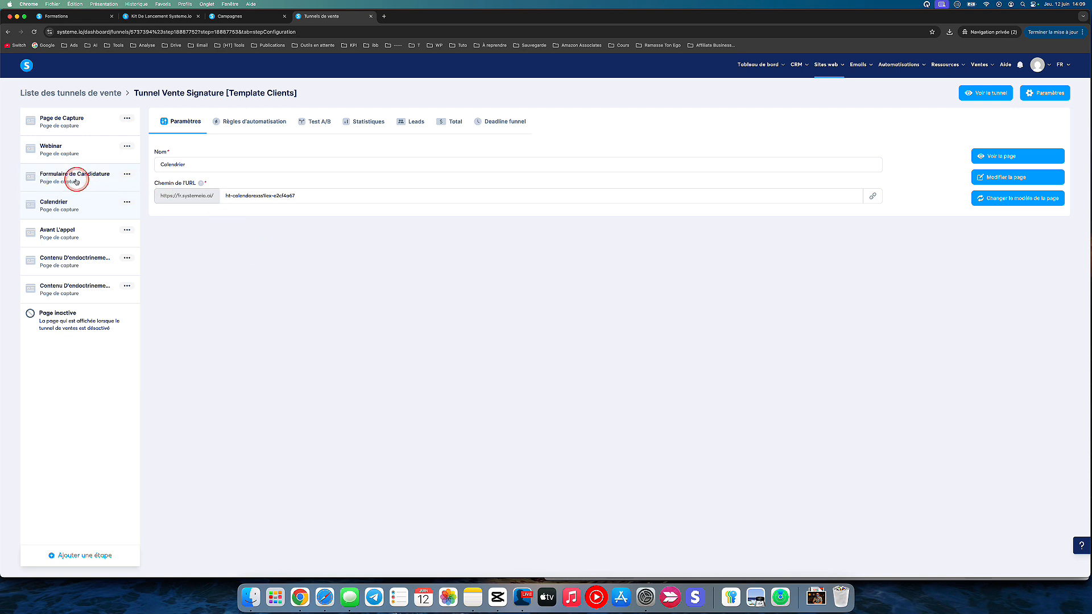
pyautogui.moveTo(76, 181); pyautogui.dragTo(85, 287)
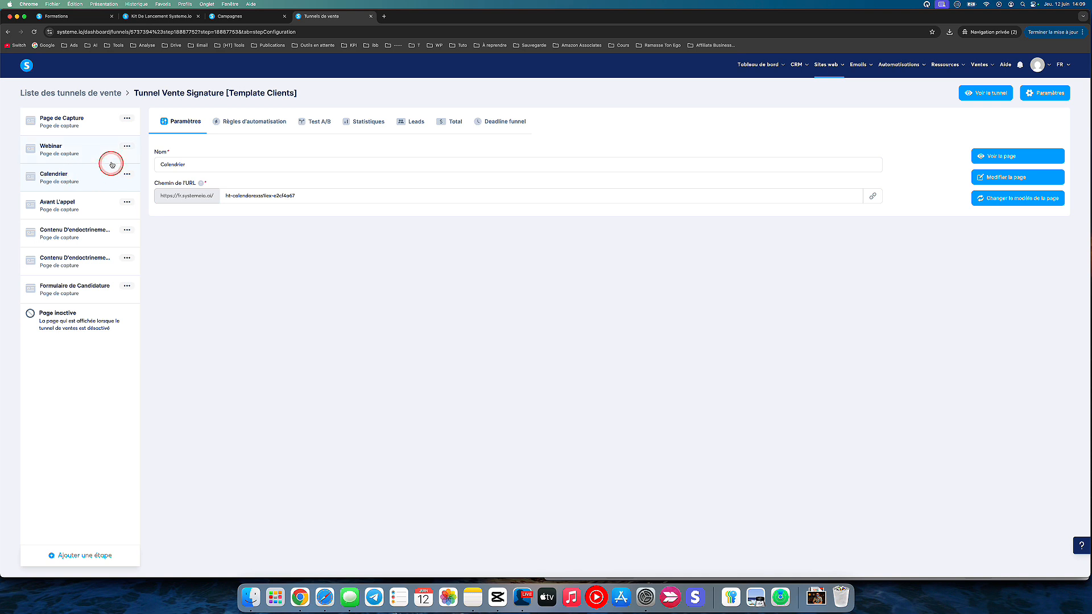
pyautogui.click(71, 154)
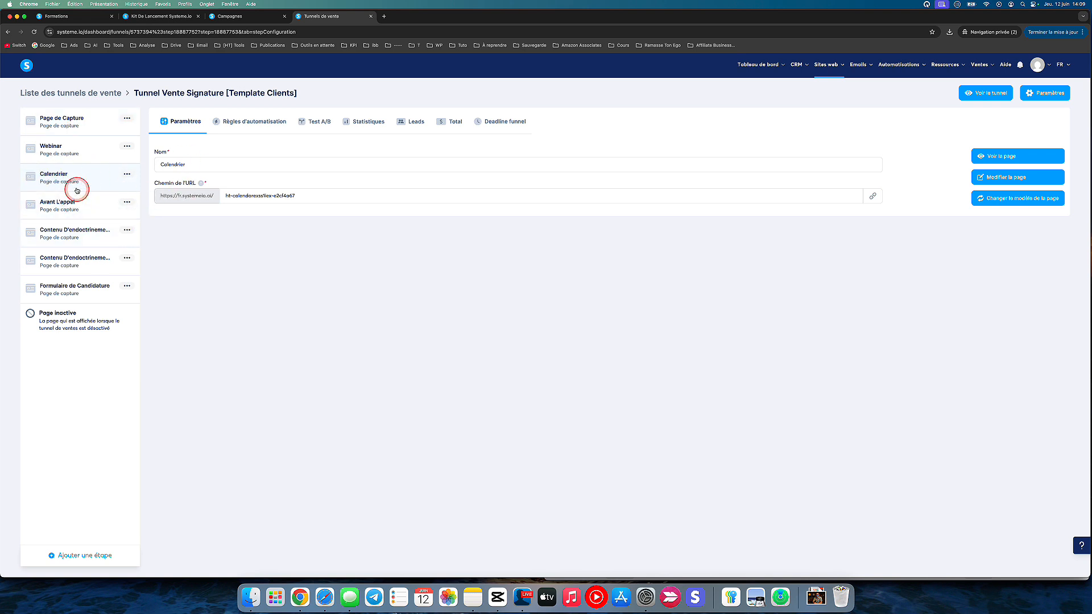
pyautogui.click(64, 151)
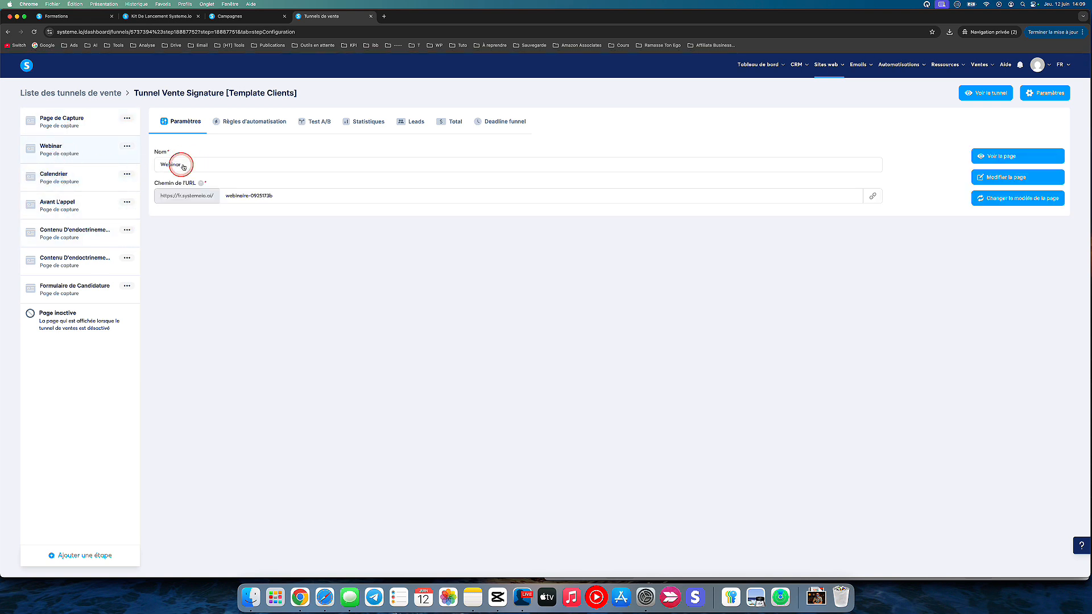
# - Open the Calendrier page in the editor and change the start of its heading to "Étape 1 sur 2"
pyautogui.click(70, 177)
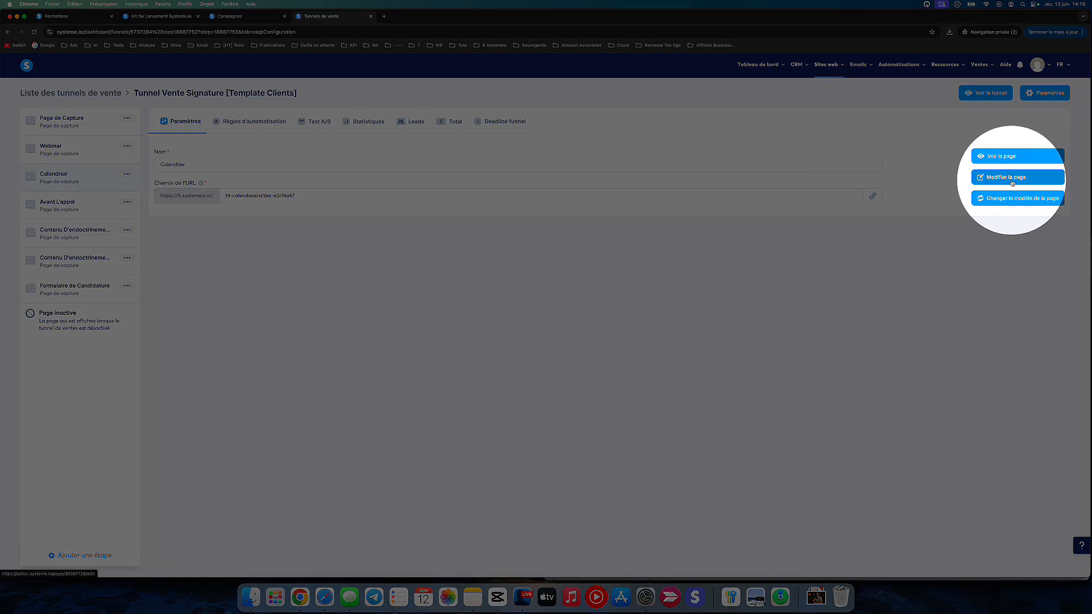
pyautogui.click(1011, 178)
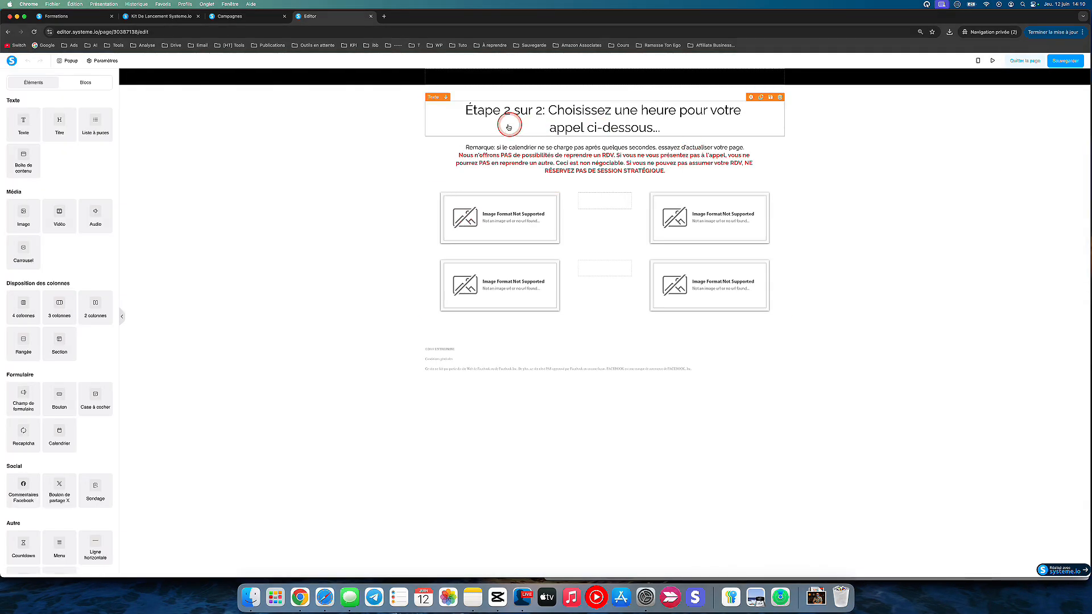
pyautogui.click(506, 119)
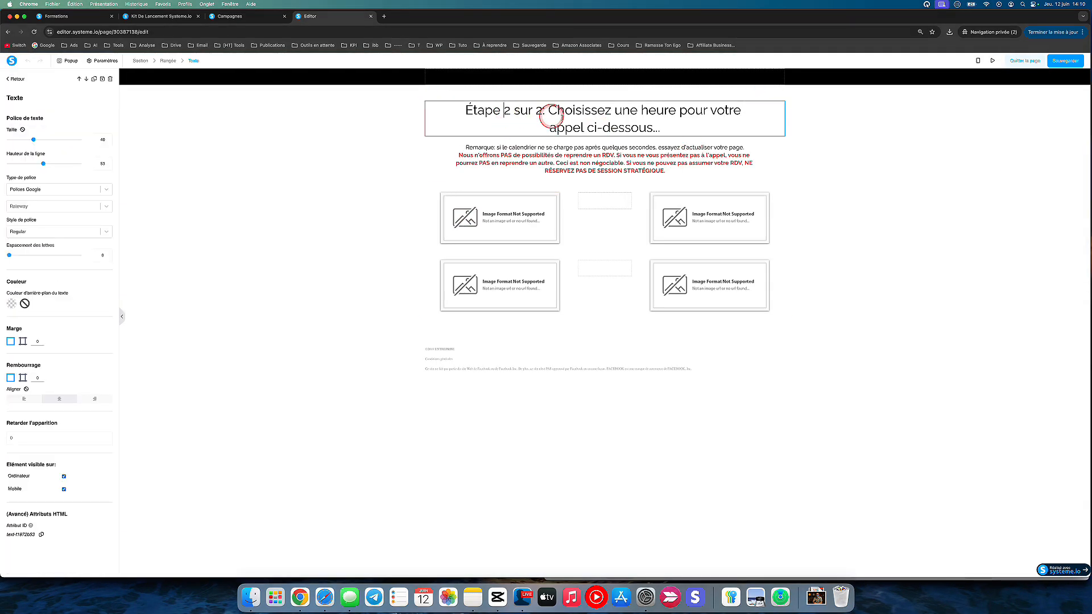
pyautogui.click(509, 111)
pyautogui.press('BackSpace')
pyautogui.write('1')
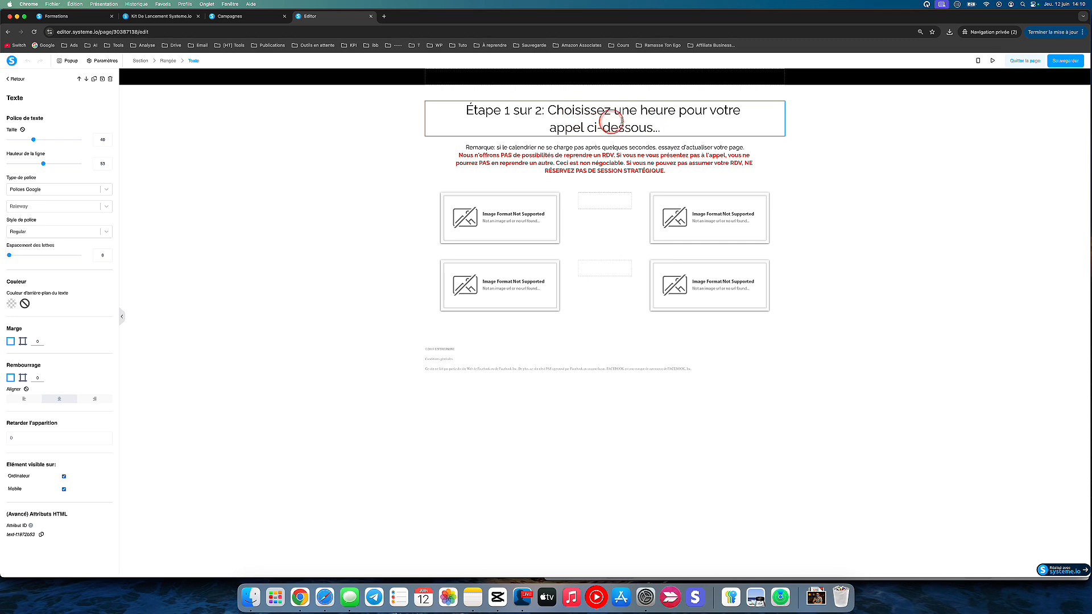
pyautogui.click(486, 223)
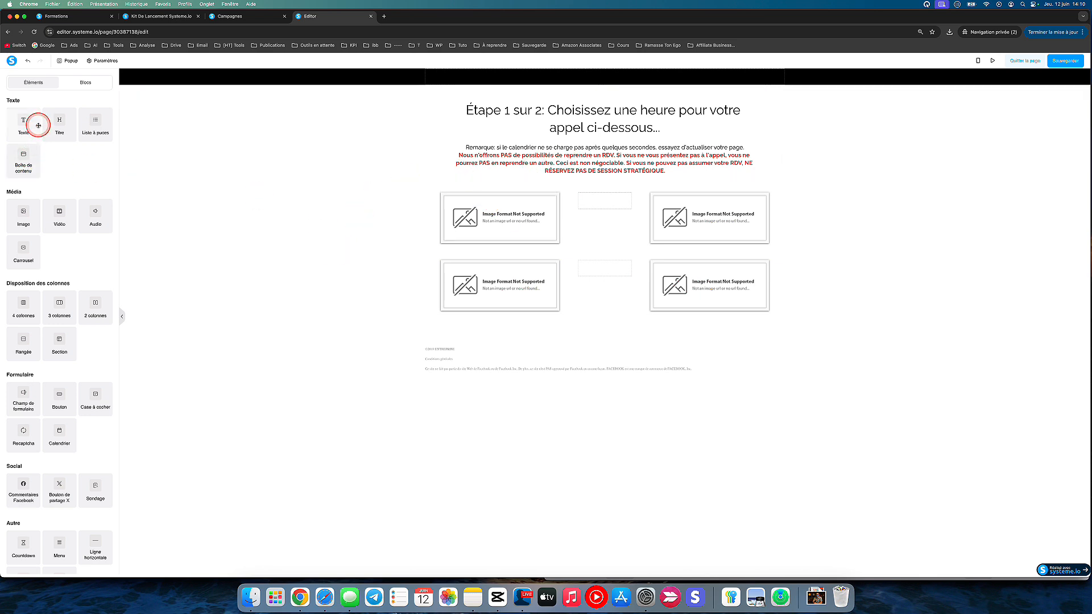
# - Add a Calendrier element beneath the remark text and examine its settings
pyautogui.scroll(-2, 48, 288)
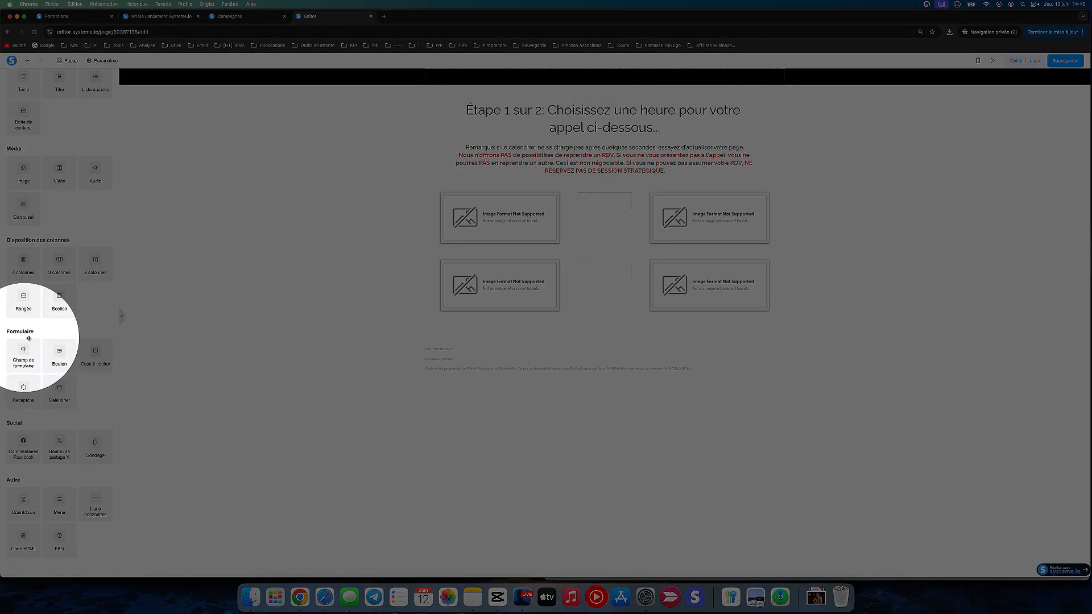
pyautogui.click(58, 389)
pyautogui.moveTo(58, 389); pyautogui.dragTo(622, 177)
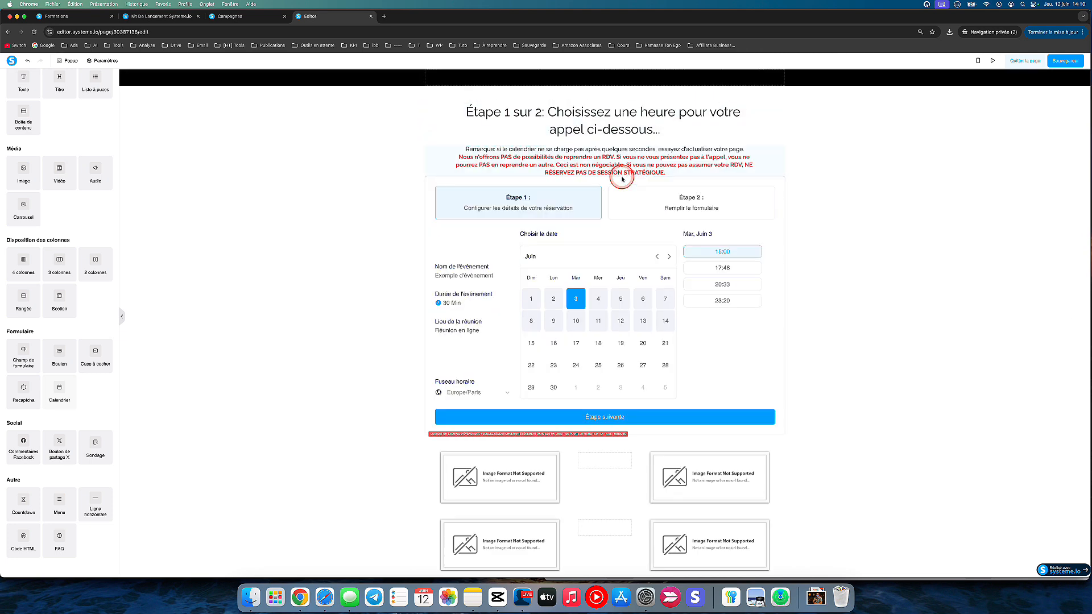
pyautogui.click(435, 181)
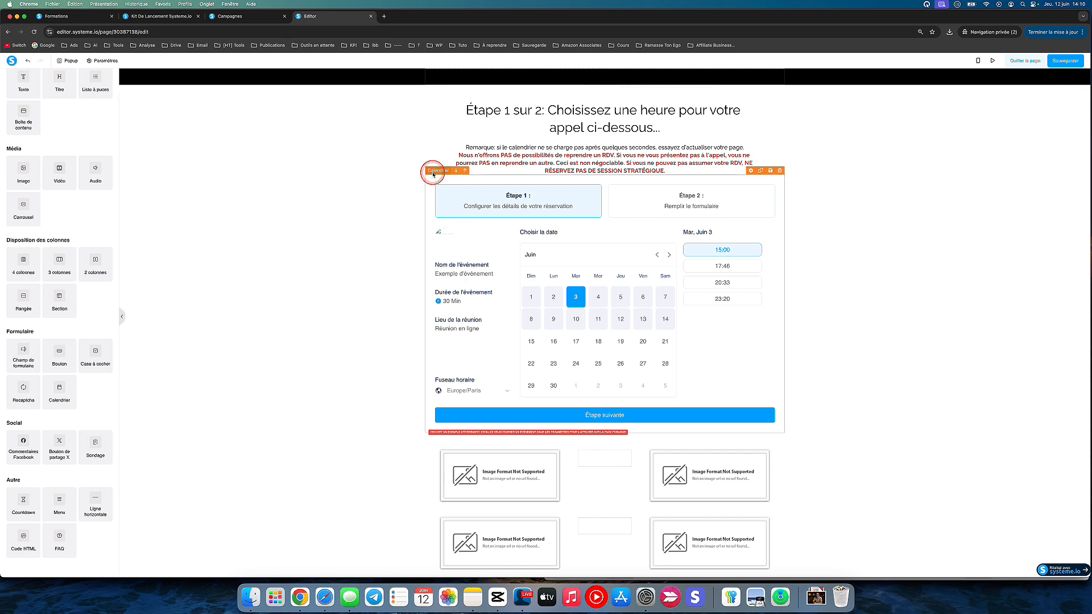
pyautogui.click(433, 174)
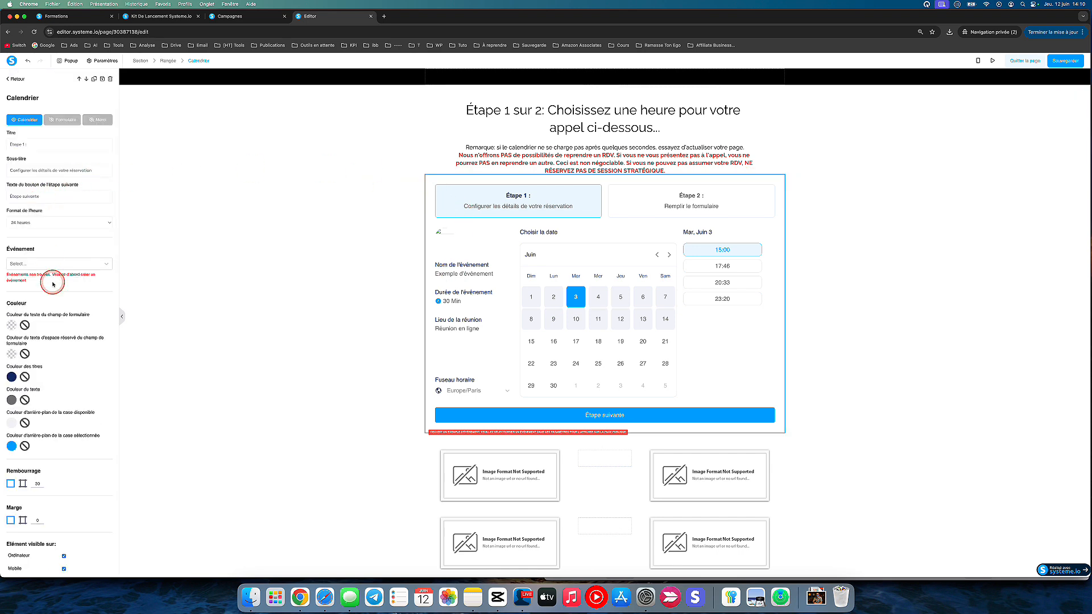
pyautogui.scroll(-2, 52, 284)
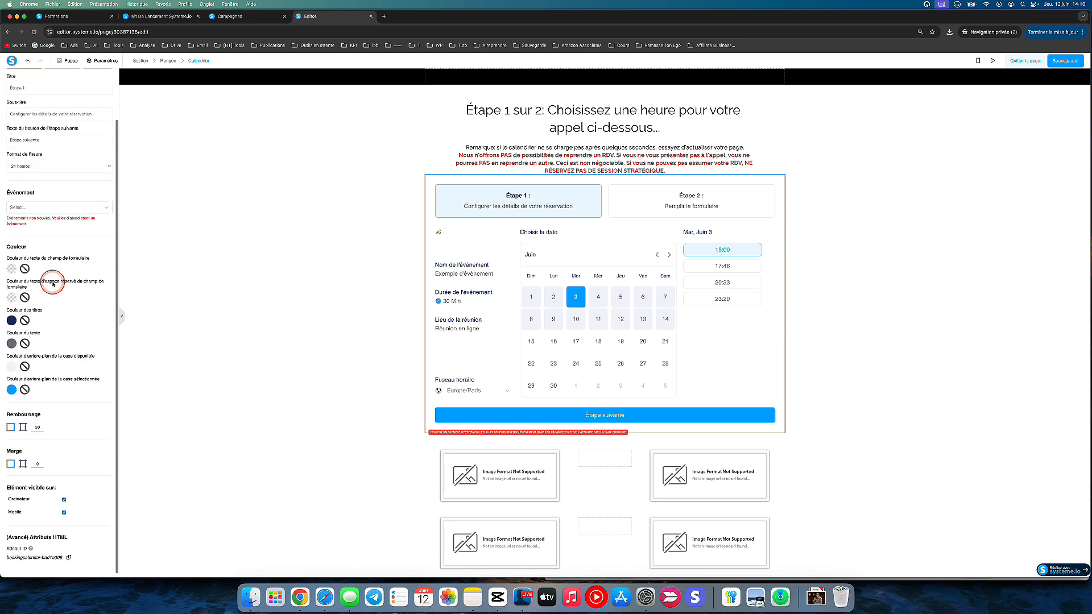
pyautogui.click(378, 234)
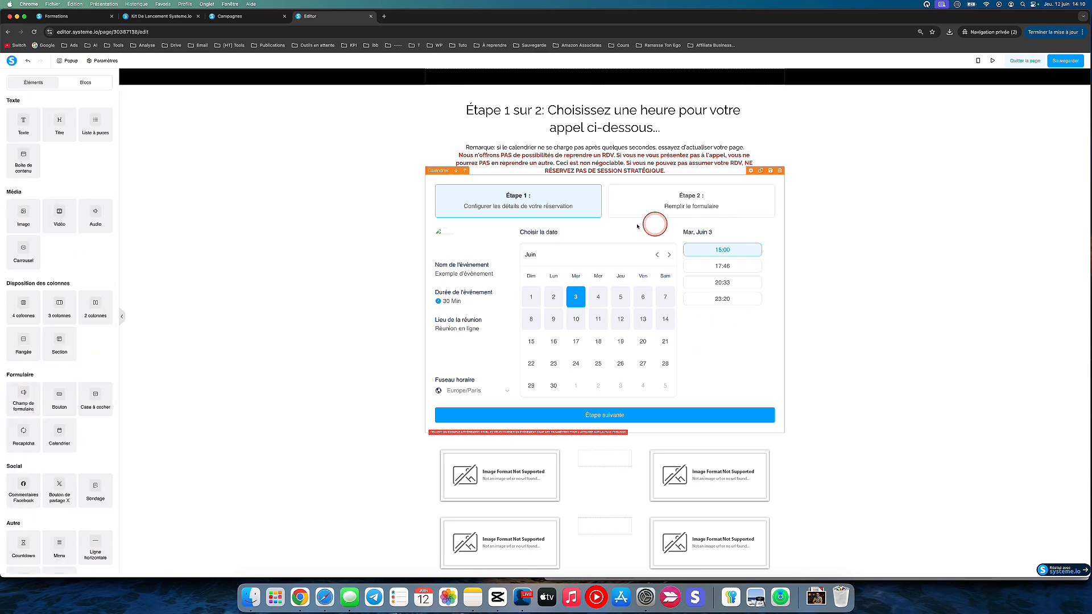
# - Review the calendar element's Merci, Formulaire and Calendrier views and their settings
pyautogui.click(751, 171)
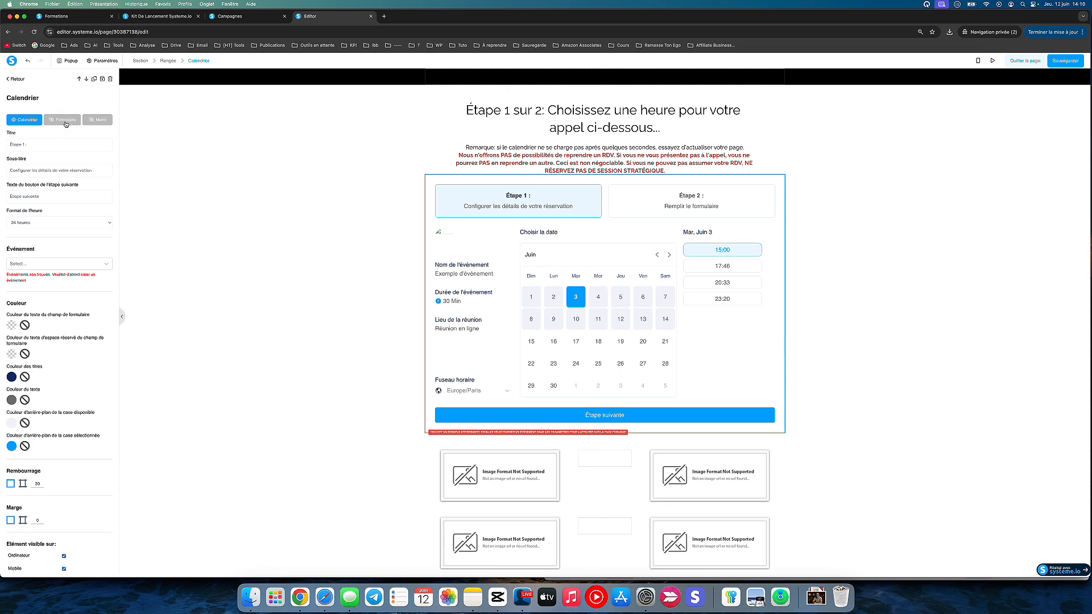
pyautogui.click(100, 119)
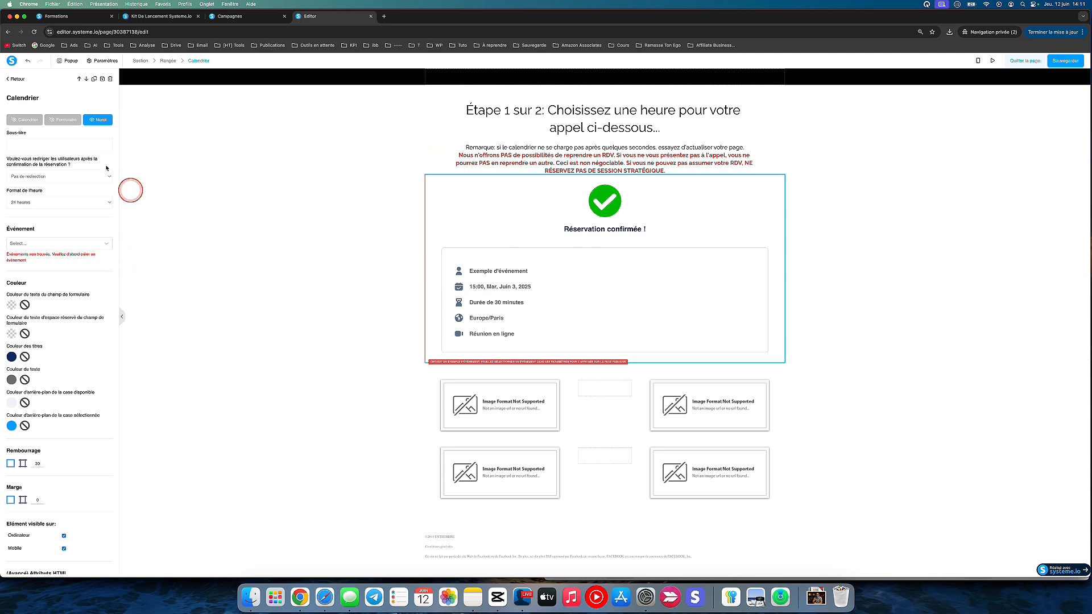
pyautogui.click(59, 125)
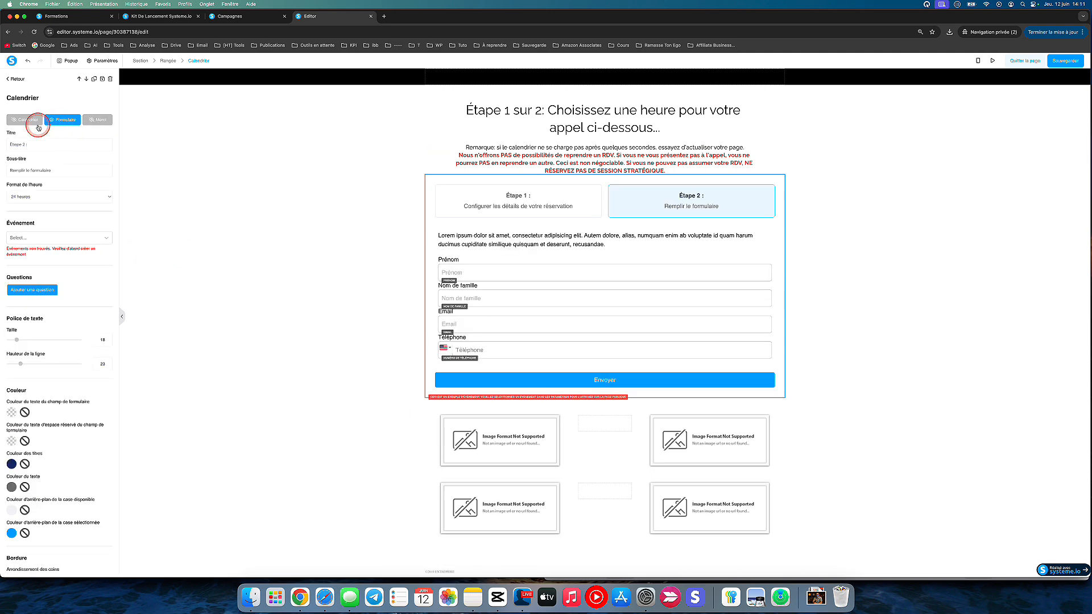
pyautogui.click(38, 126)
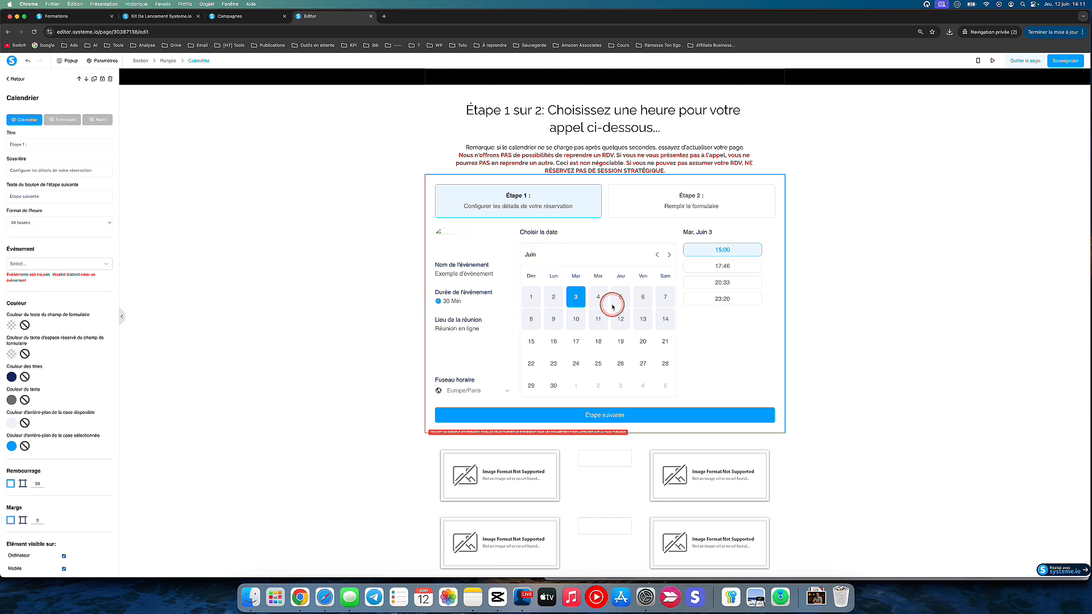
# - Check the calendar element's available events and try to save the page
pyautogui.hotkey('ctrl', 's')
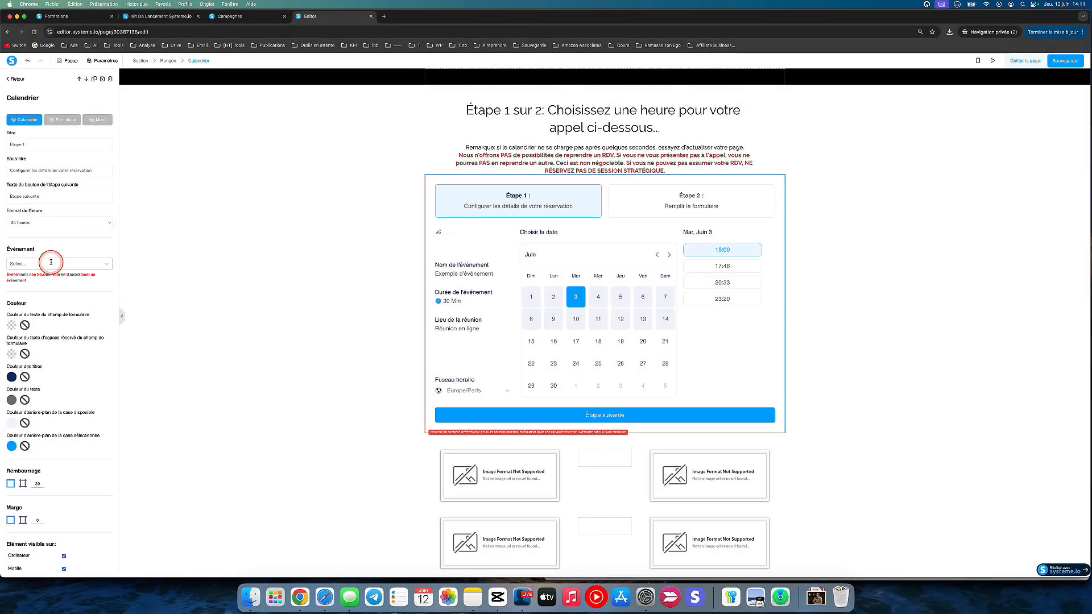
pyautogui.click(48, 264)
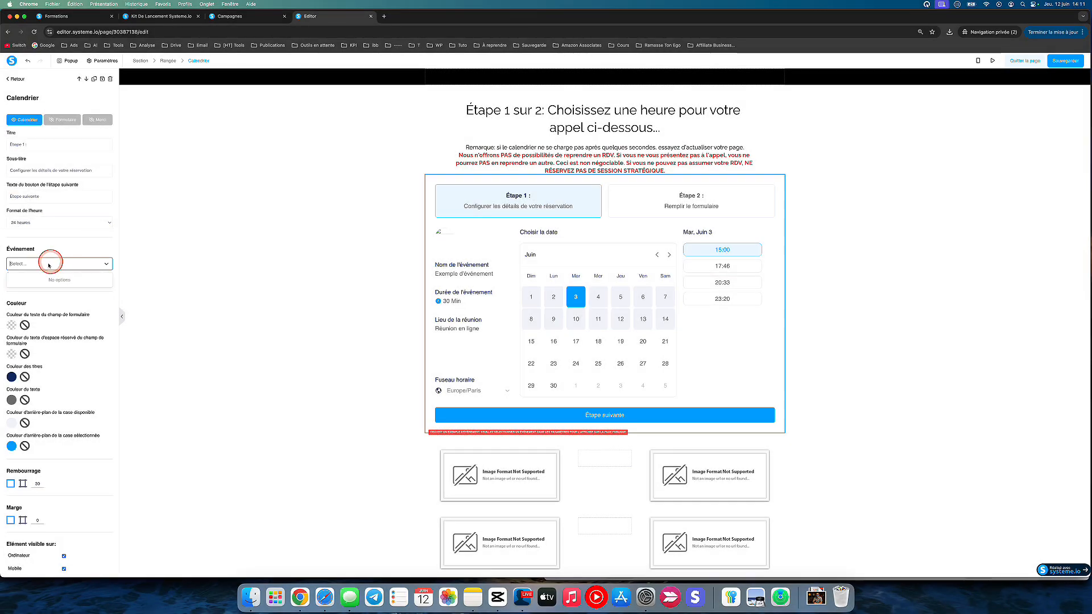
pyautogui.click(319, 168)
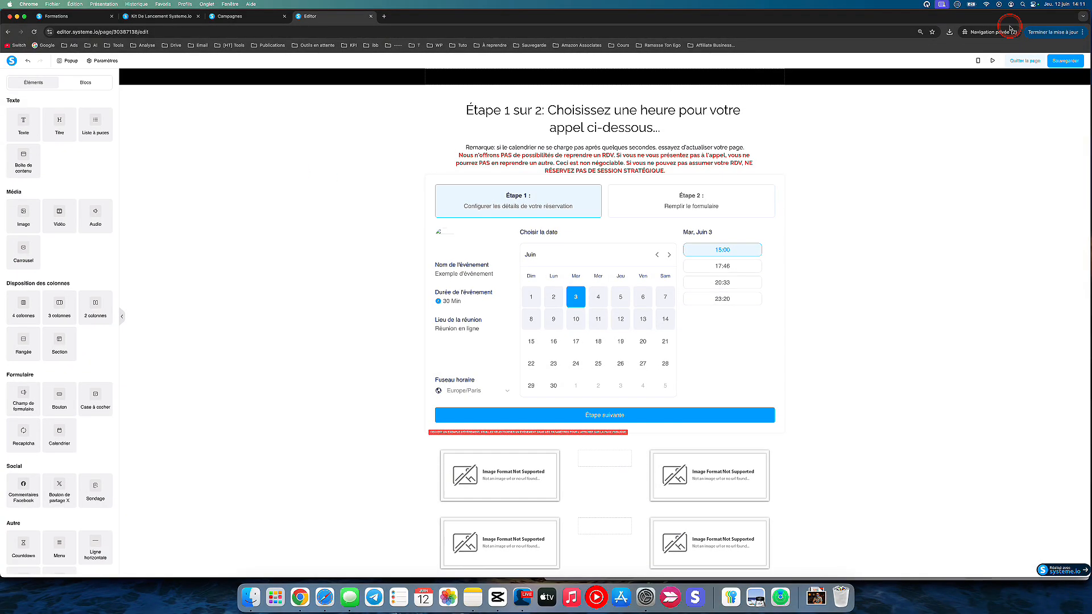
pyautogui.click(1066, 60)
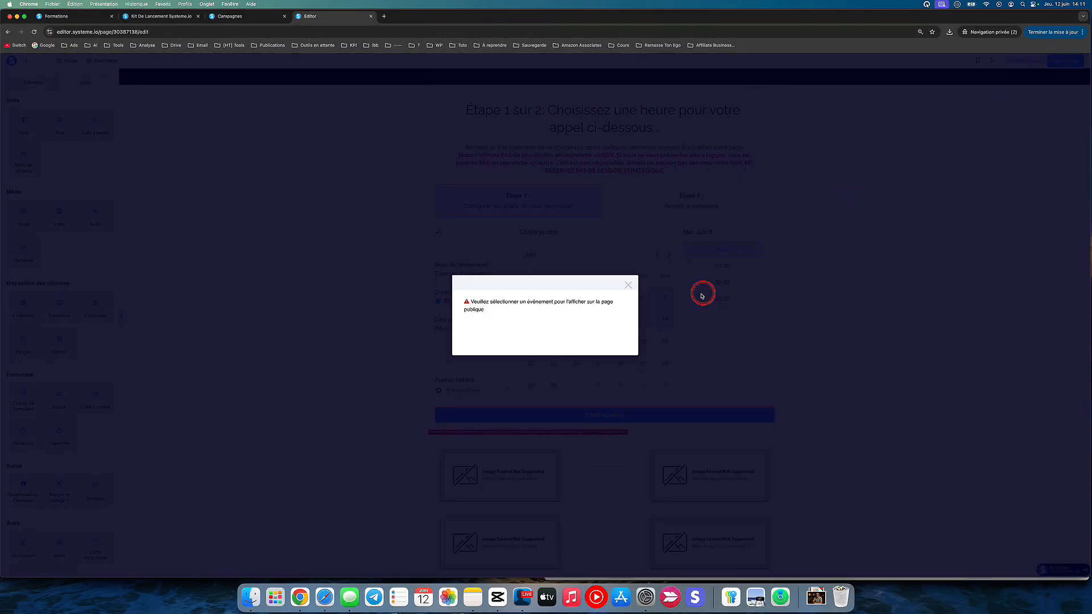
pyautogui.click(628, 285)
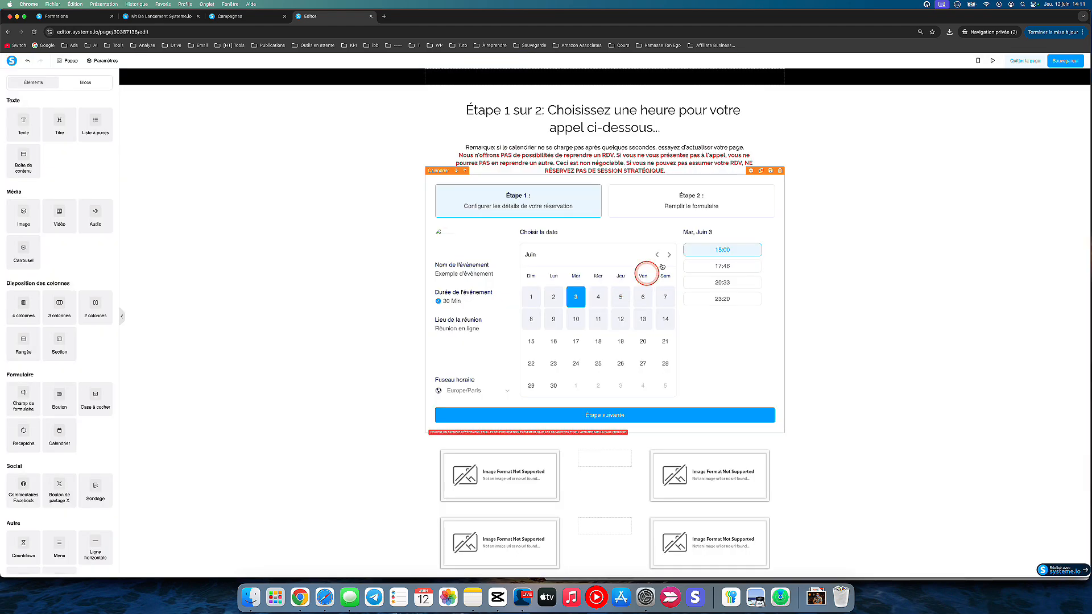
# - Delete the Calendrier element from the page and leave the editor
pyautogui.click(778, 173)
pyautogui.click(601, 76)
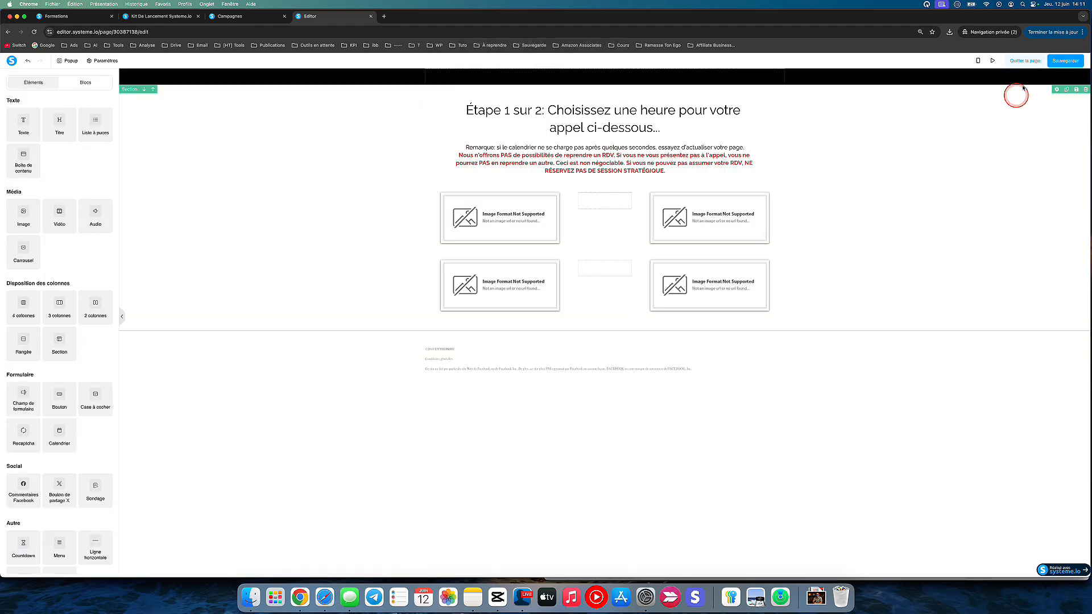
pyautogui.click(1023, 61)
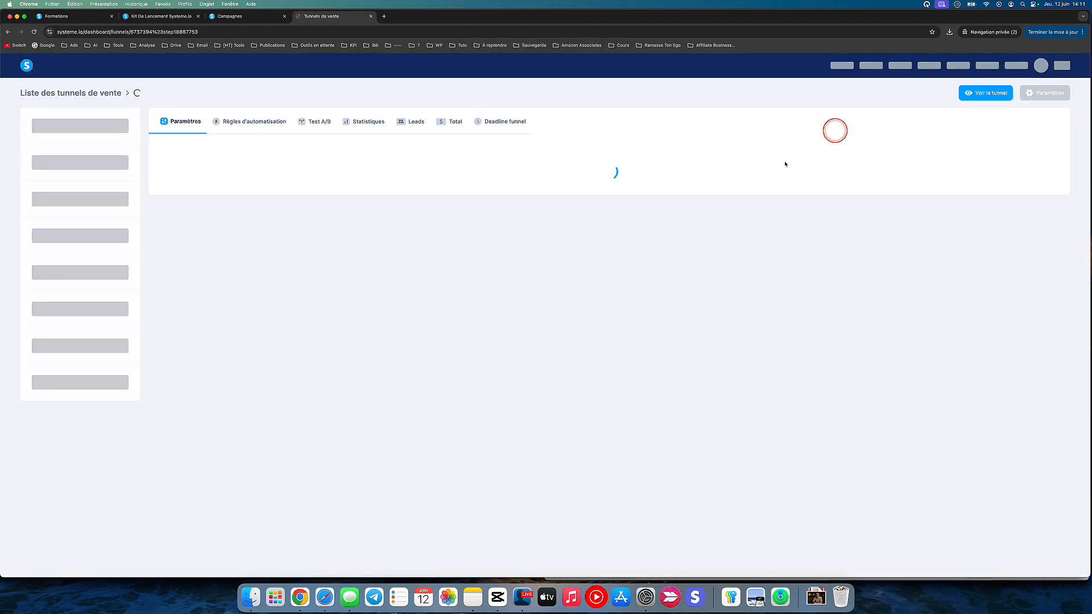
# - Open the CRM calendar in a separate tab and start a new individual event named TEST
pyautogui.moveTo(796, 64)
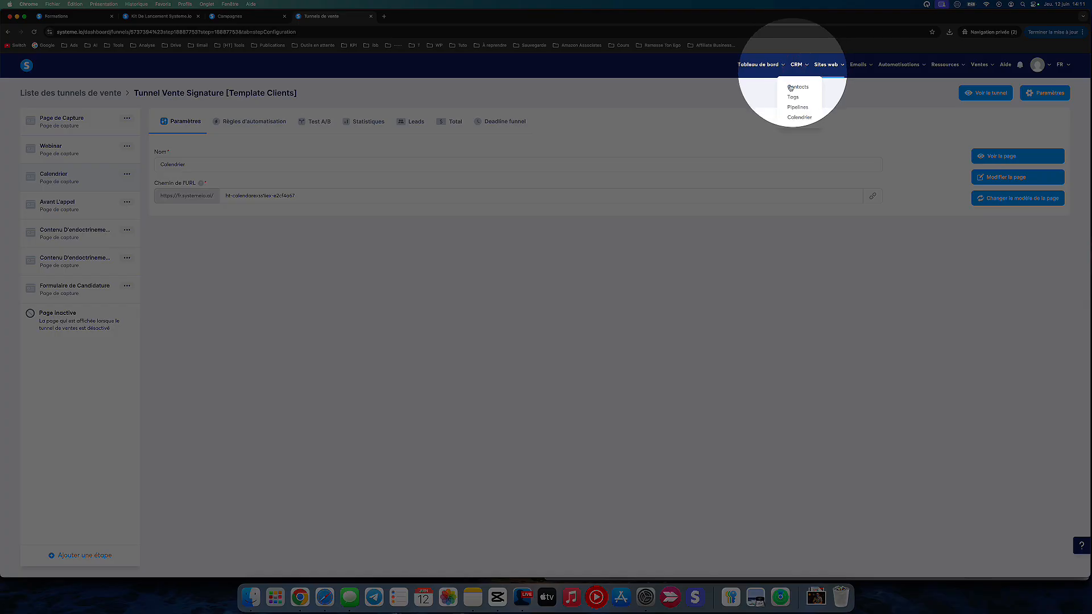
pyautogui.click(795, 118)
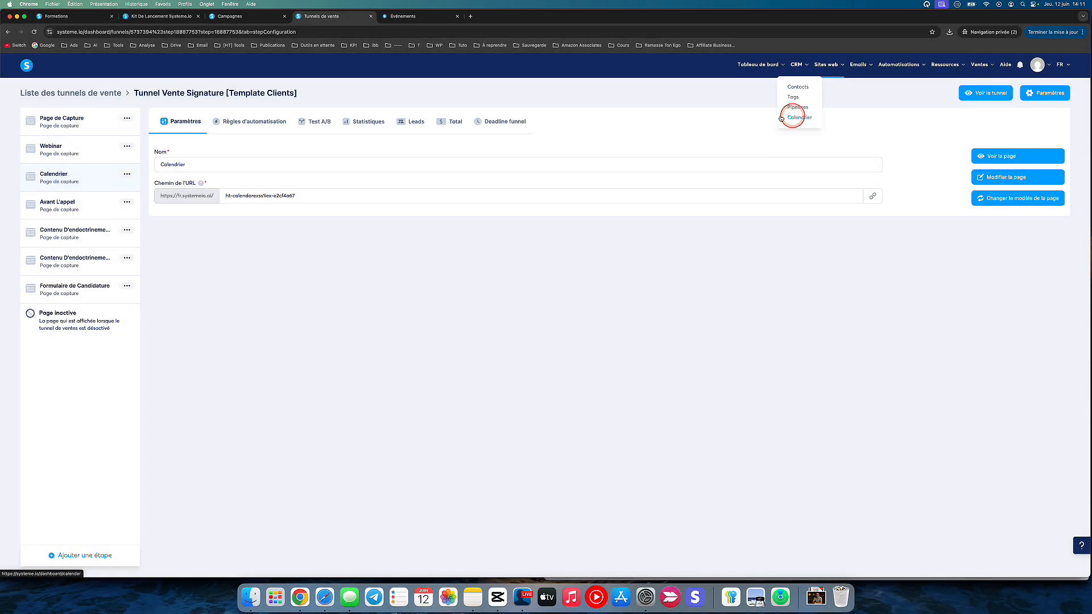
pyautogui.click(426, 17)
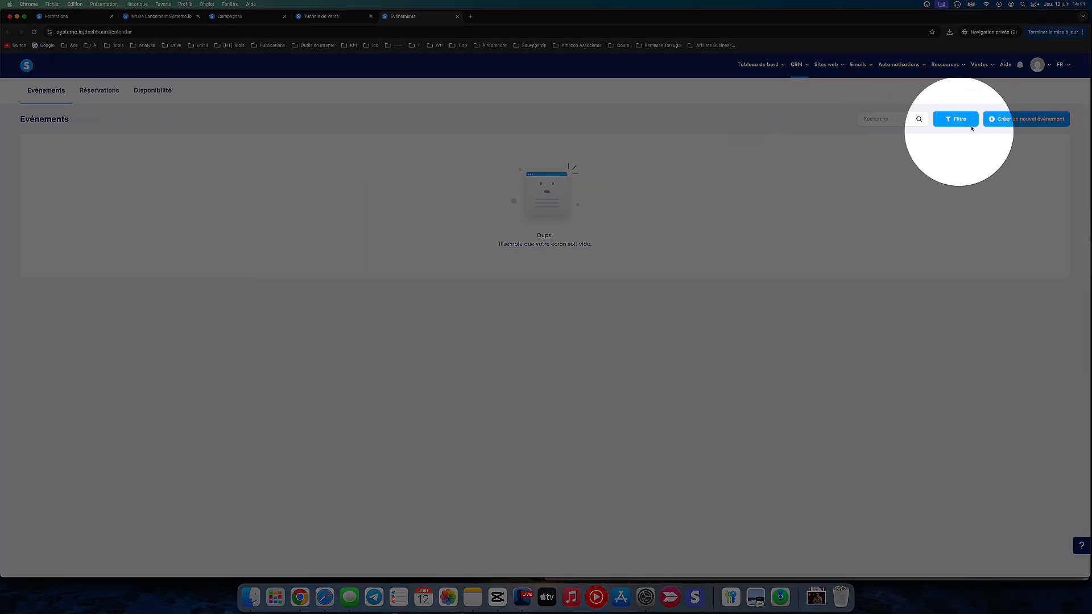
pyautogui.click(1020, 119)
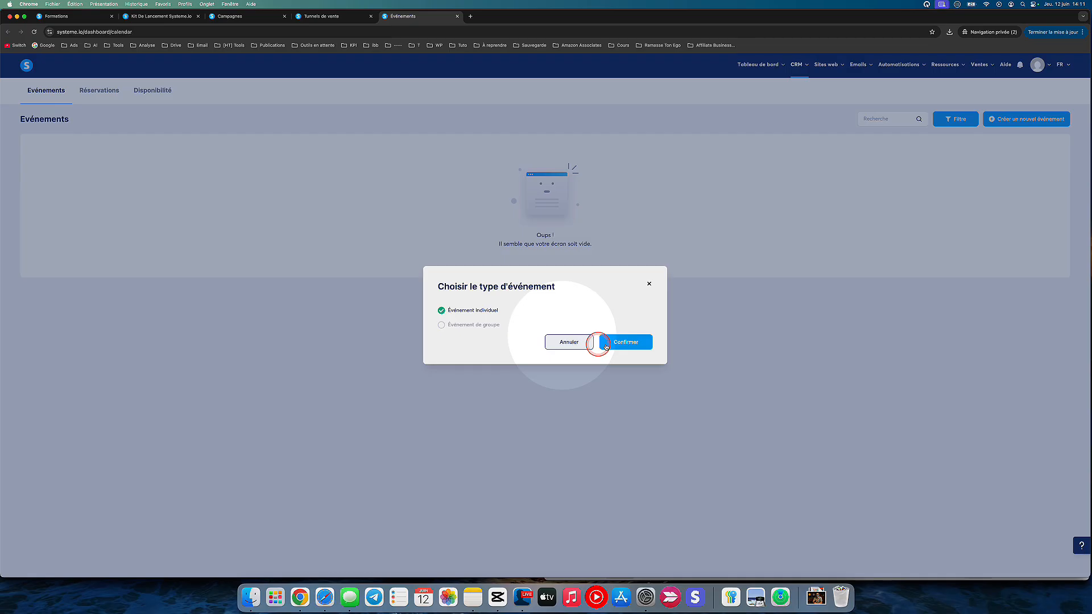
pyautogui.click(620, 341)
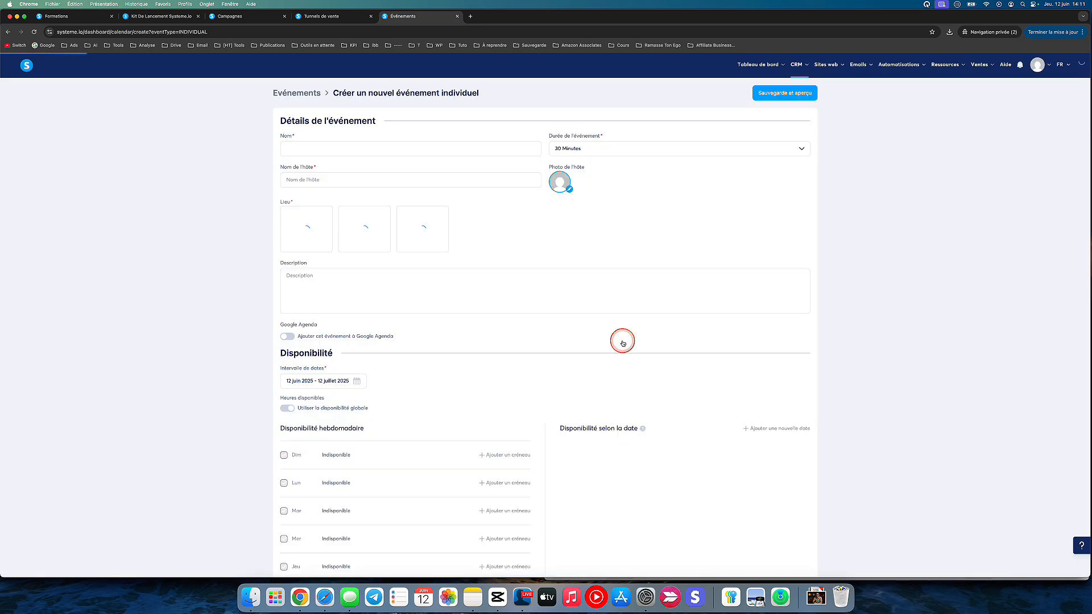
pyautogui.click(363, 152)
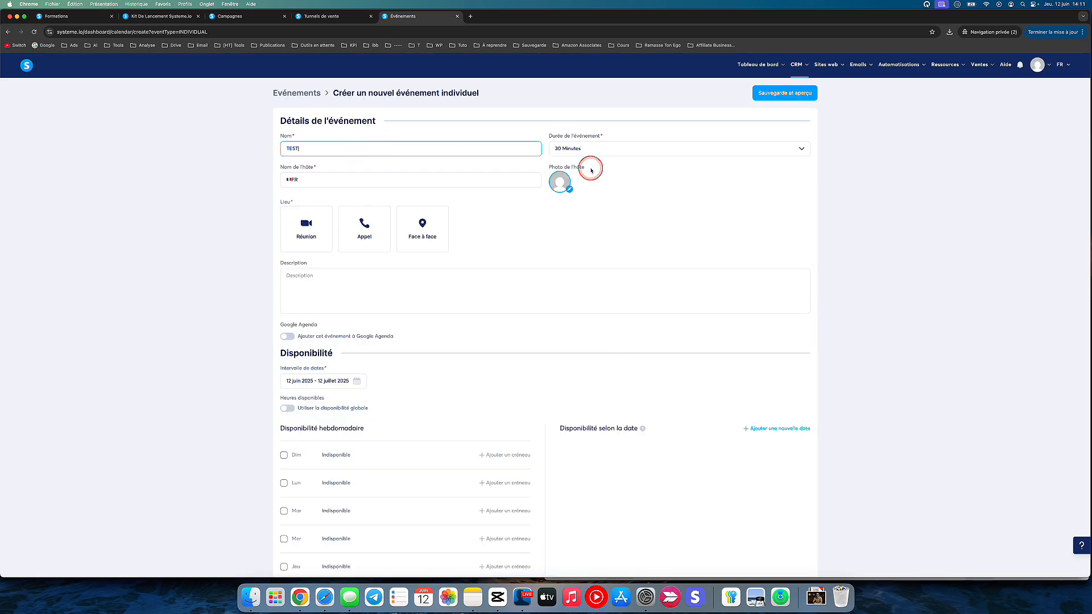
# - Enter TESTMAN as the host name and look at the Réunion location options
pyautogui.click(413, 180)
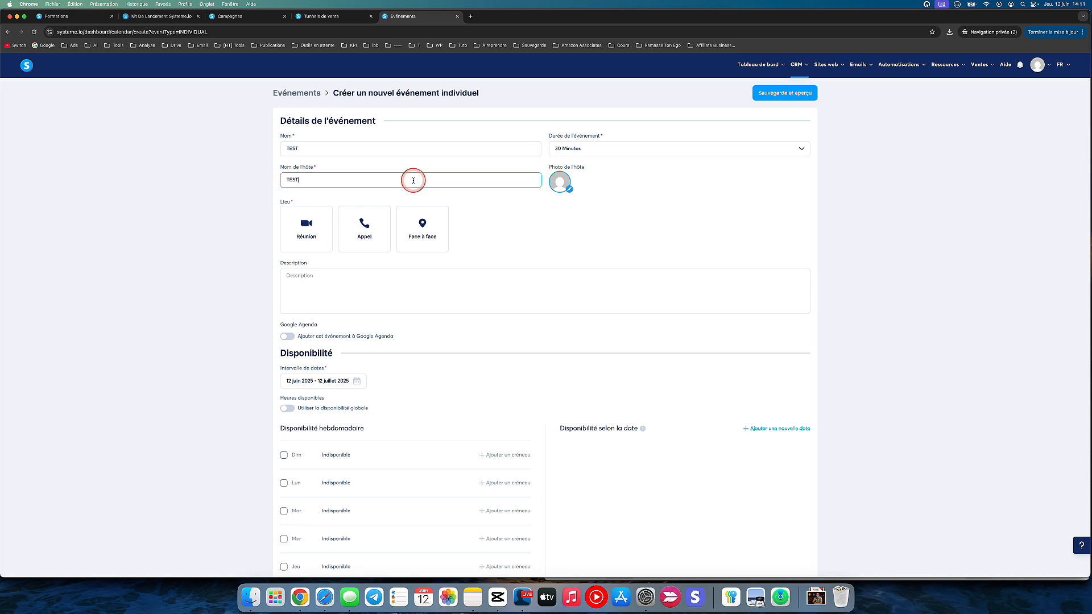
pyautogui.click(307, 222)
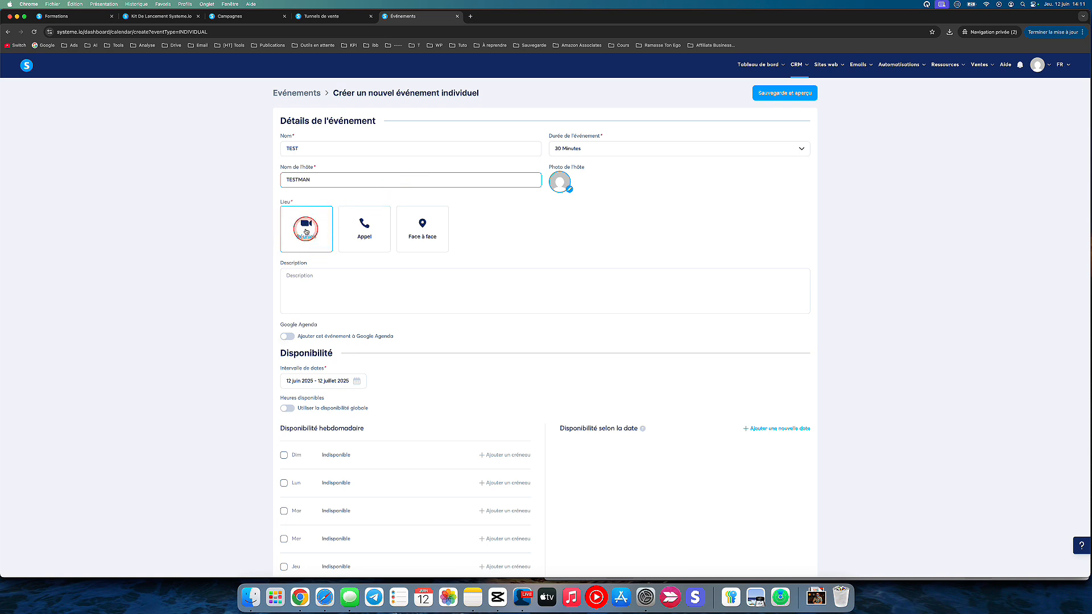
pyautogui.click(307, 229)
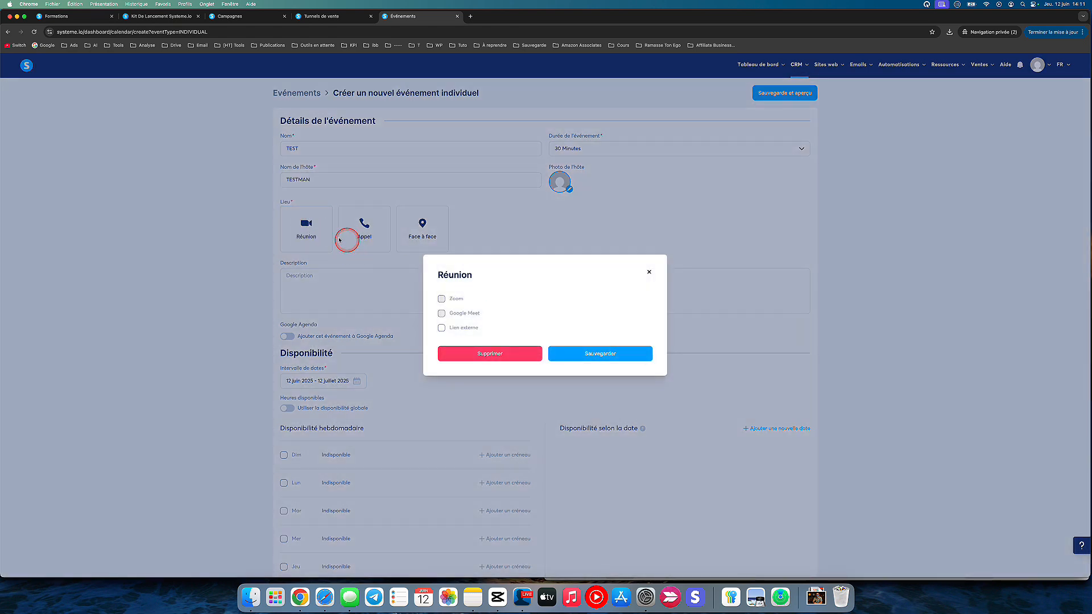
pyautogui.click(649, 273)
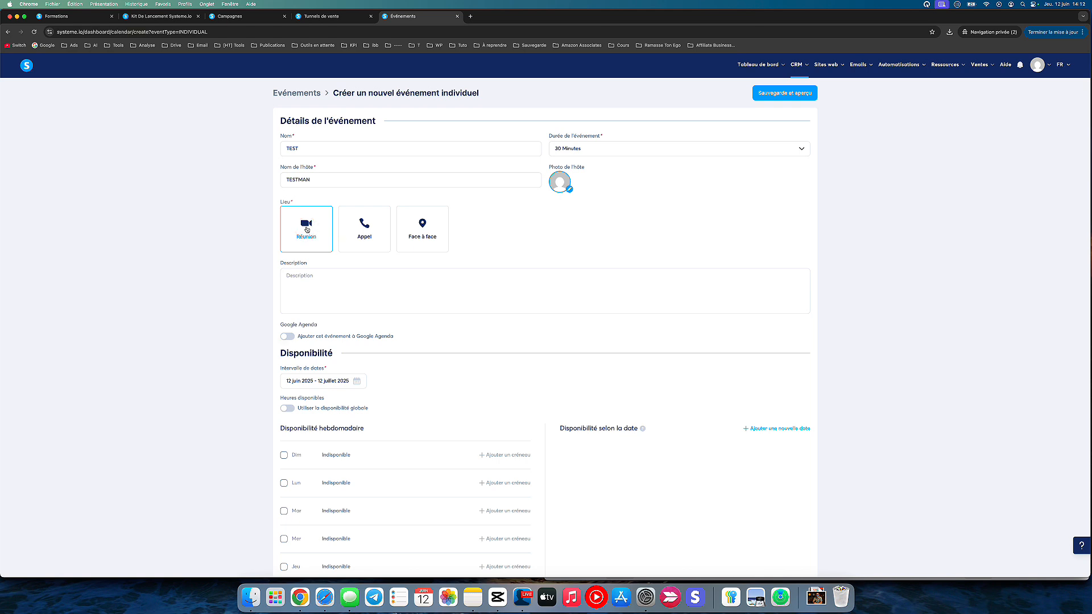
# - Review the Réunion, Appel and Face à face location options, trying Zoom for the meeting, without saving any of them
pyautogui.click(314, 237)
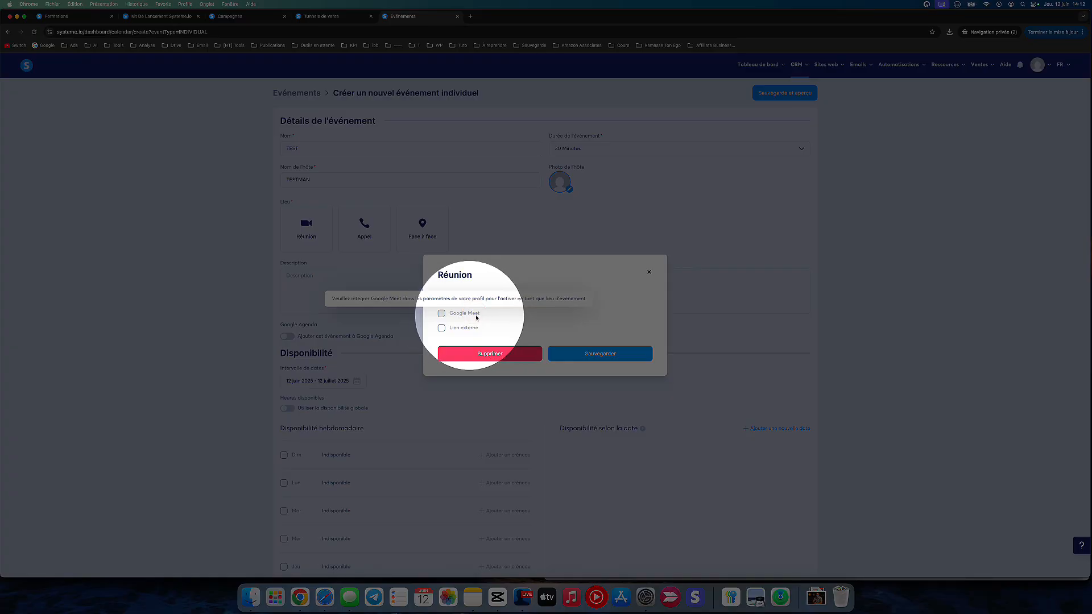
pyautogui.click(455, 300)
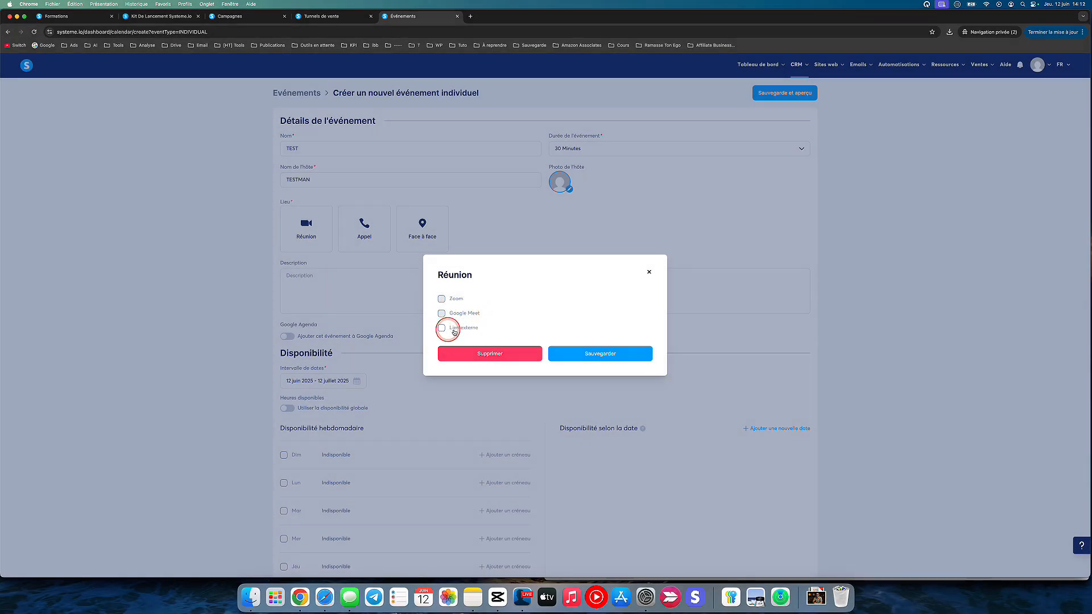
pyautogui.click(441, 300)
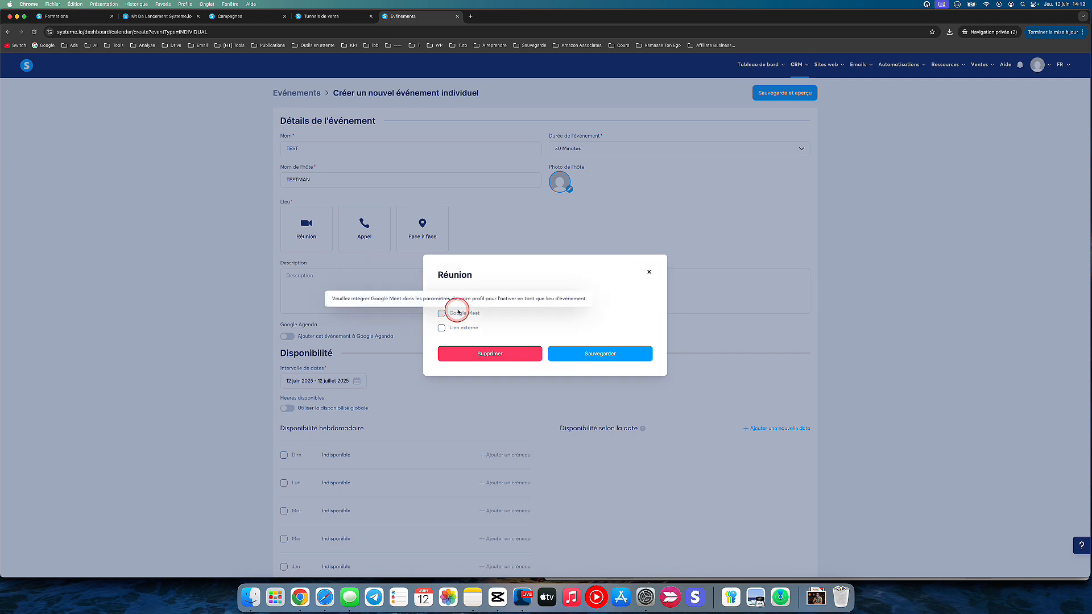
pyautogui.click(648, 275)
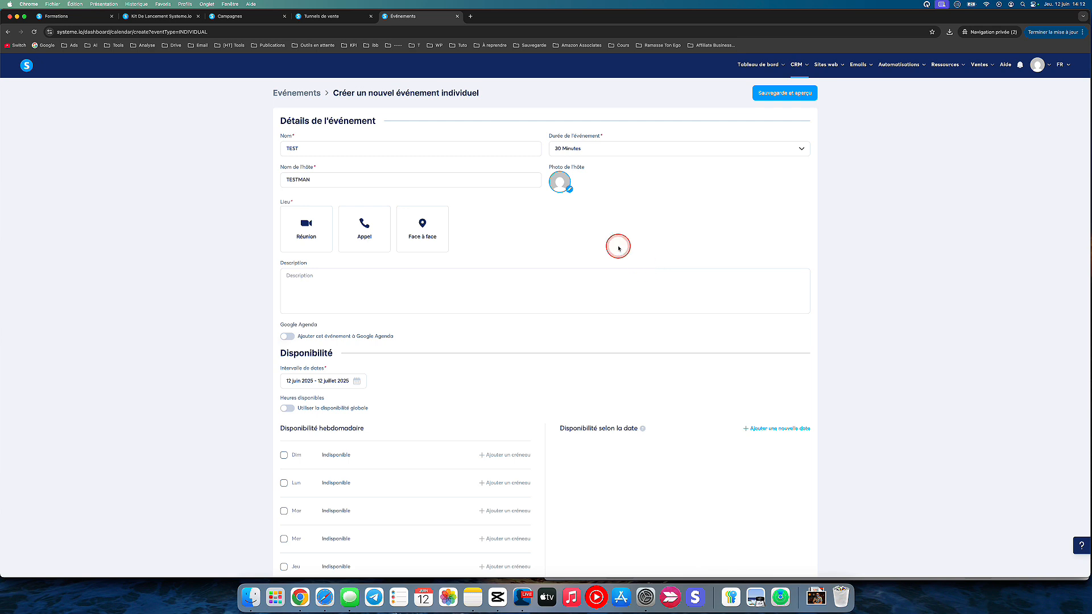
pyautogui.click(347, 227)
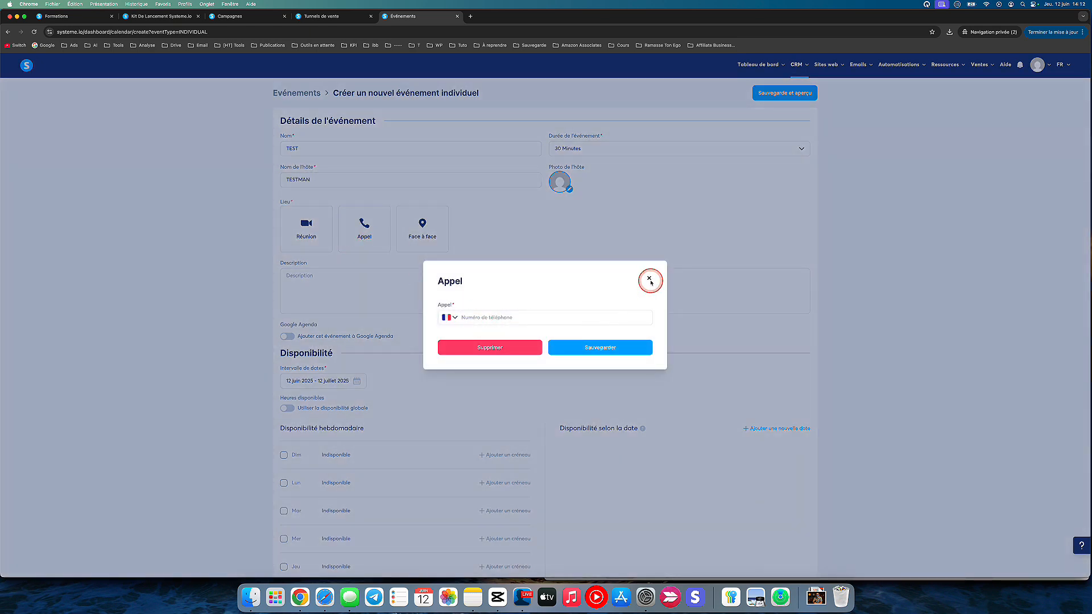
pyautogui.click(650, 279)
pyautogui.click(421, 225)
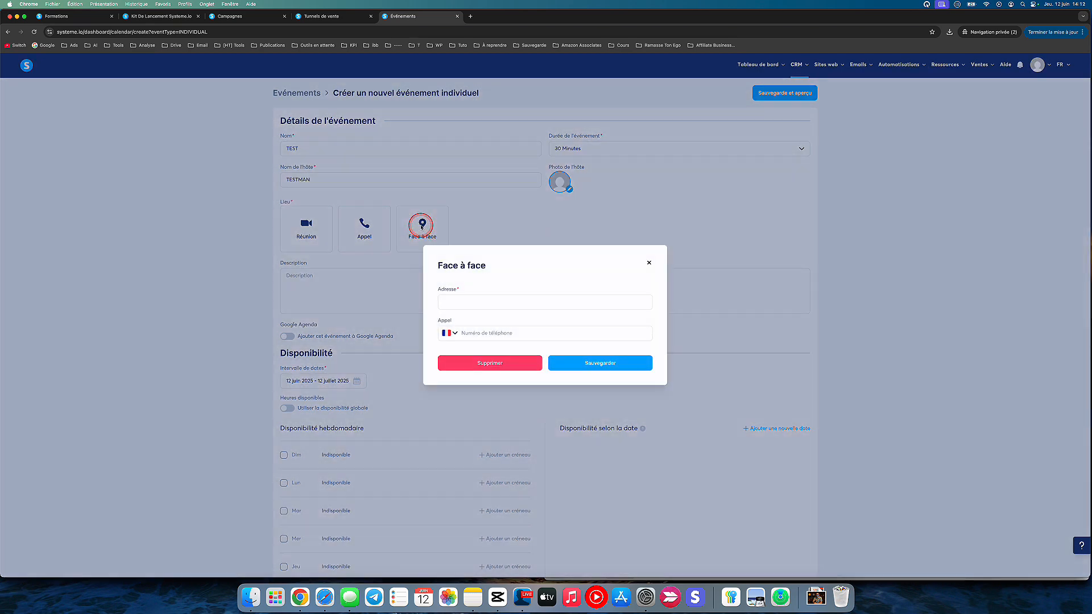
pyautogui.click(650, 263)
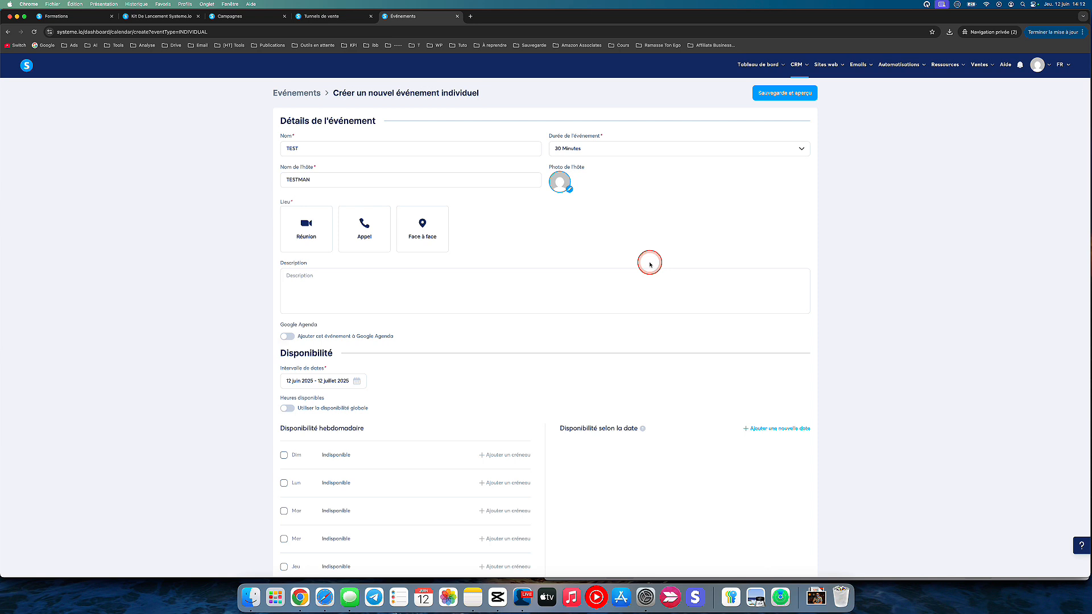
# - Describe the event as "ceci est une description" and save a Réunion location with the external link systeme.io
pyautogui.click(380, 285)
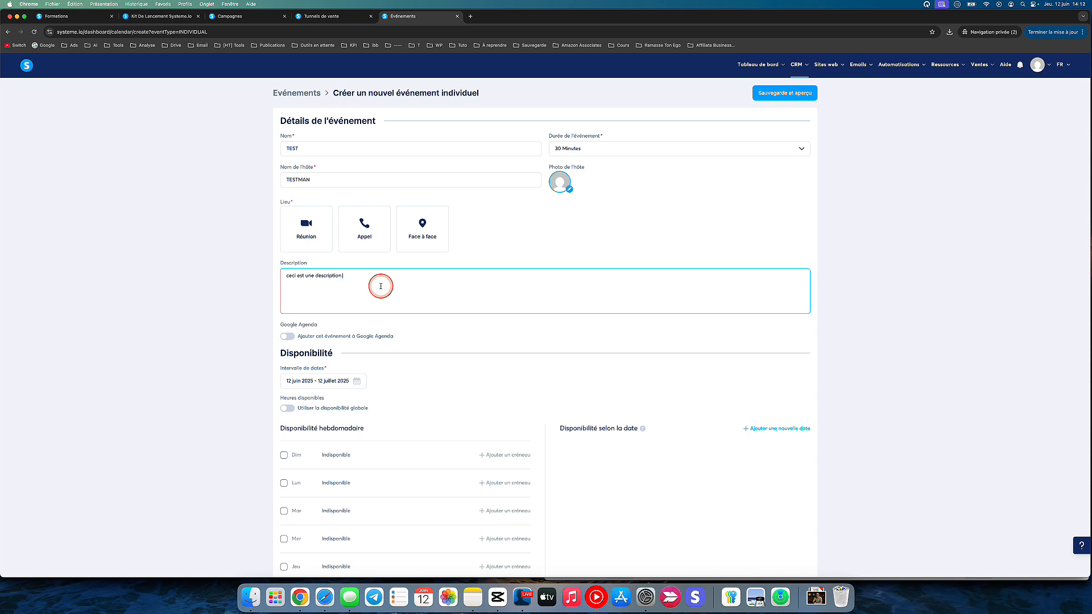
pyautogui.click(308, 228)
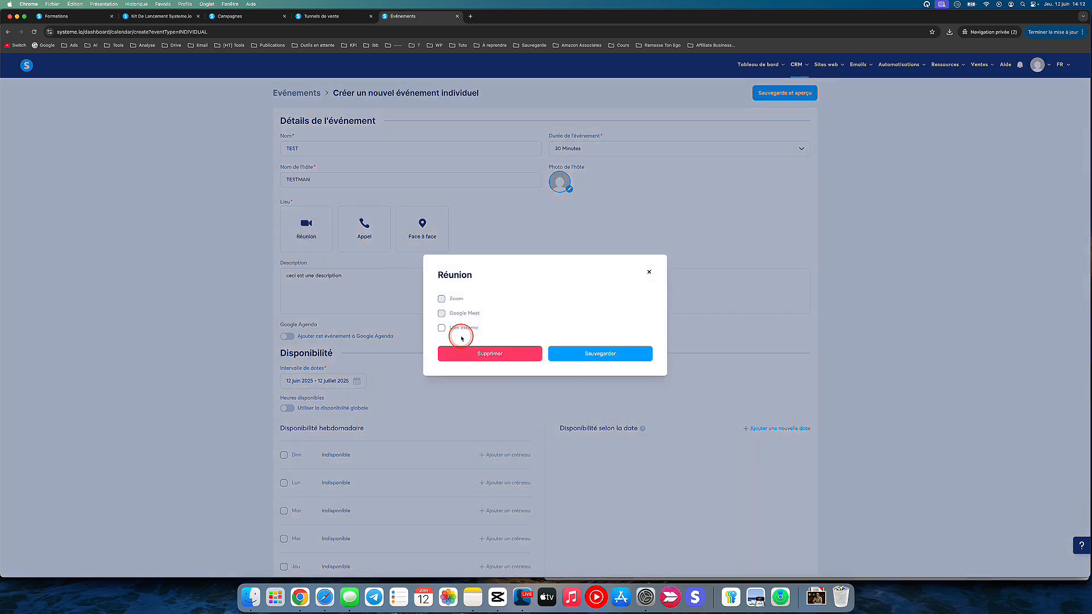
pyautogui.click(442, 328)
pyautogui.click(487, 339)
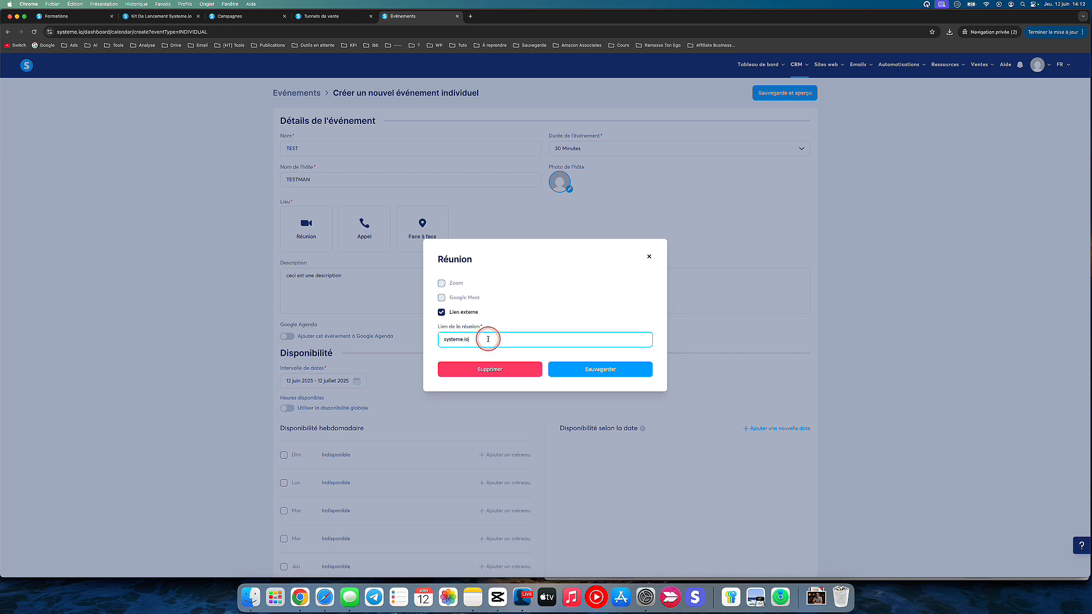
pyautogui.click(560, 364)
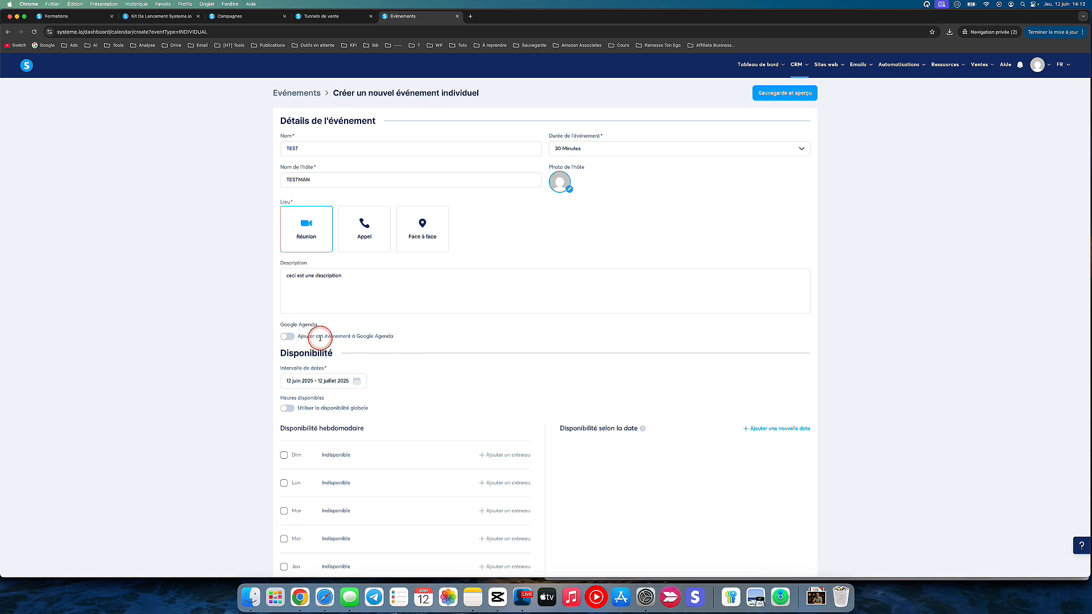
# - Enable adding the event to Google Agenda and look at the availability date range calendar
pyautogui.click(291, 336)
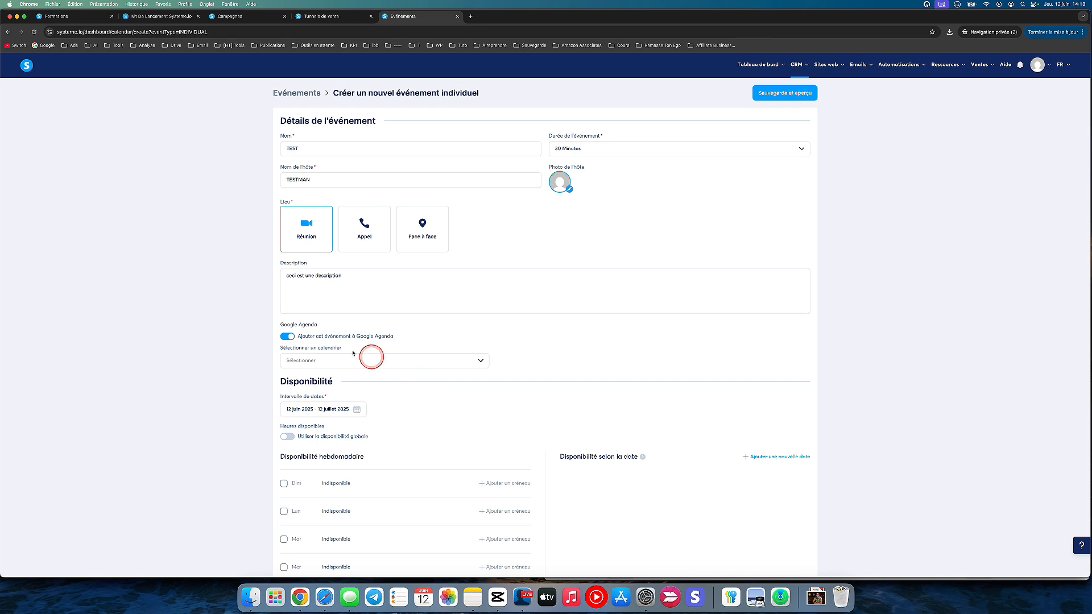
pyautogui.click(355, 409)
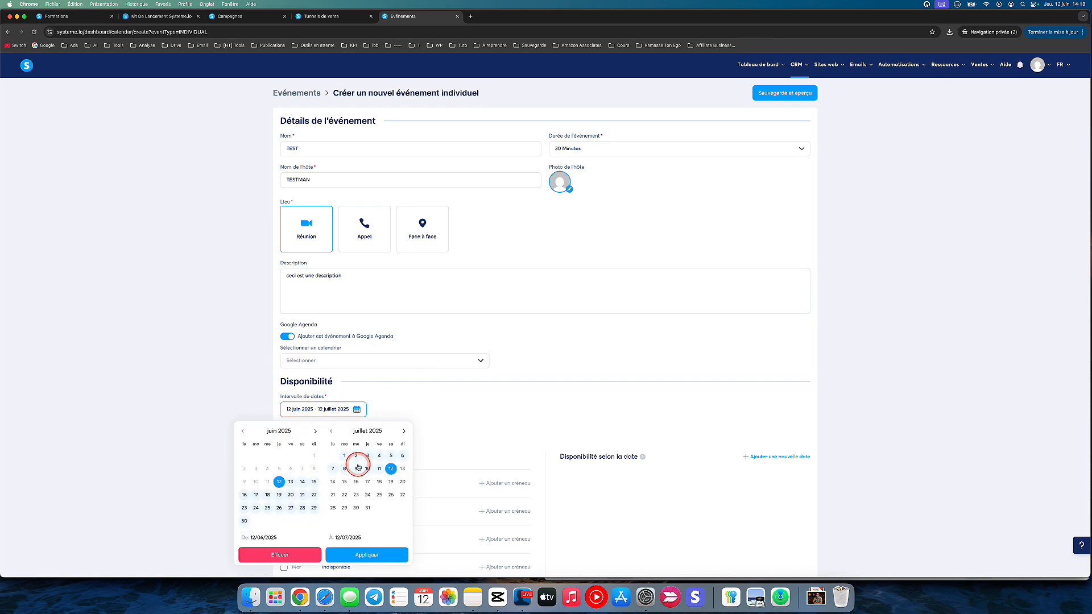
pyautogui.scroll(-2, 360, 486)
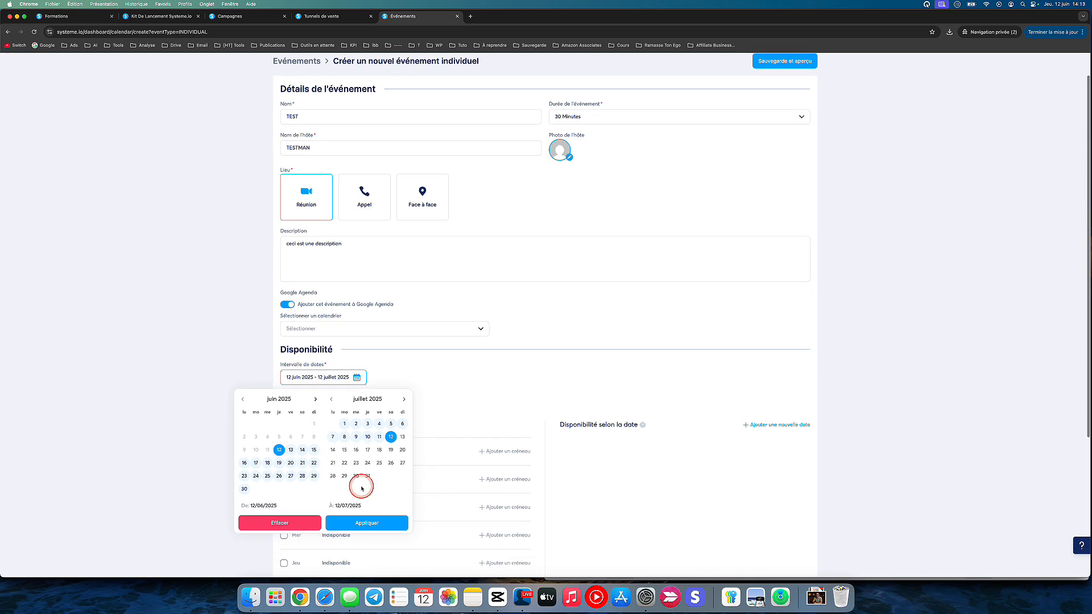
pyautogui.click(417, 361)
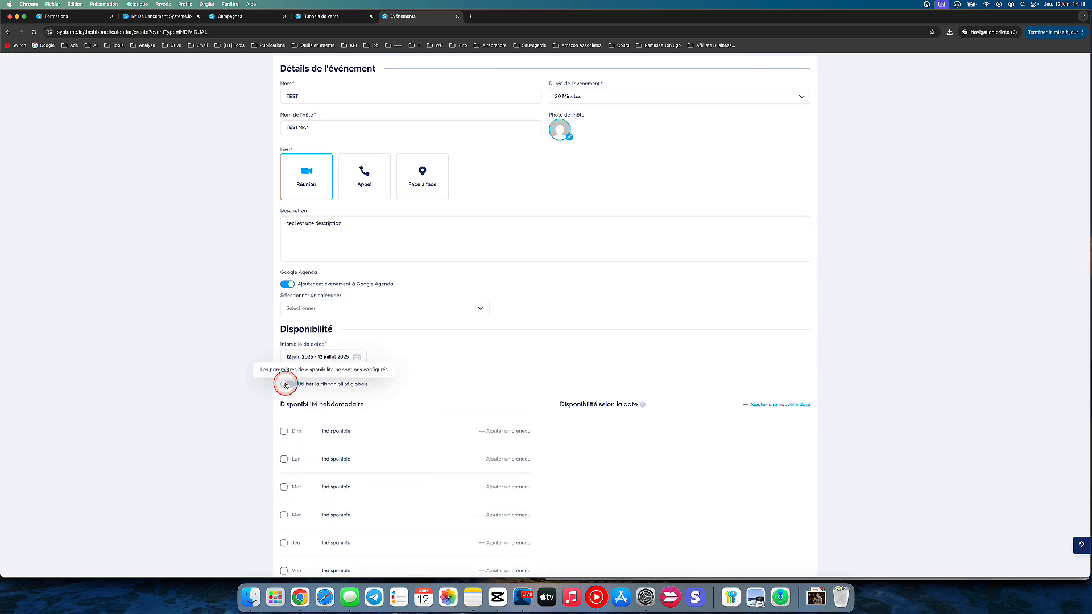
# - Set the event's availability date range to 12 June 2025 through 31 December 2025 and apply it
pyautogui.click(357, 357)
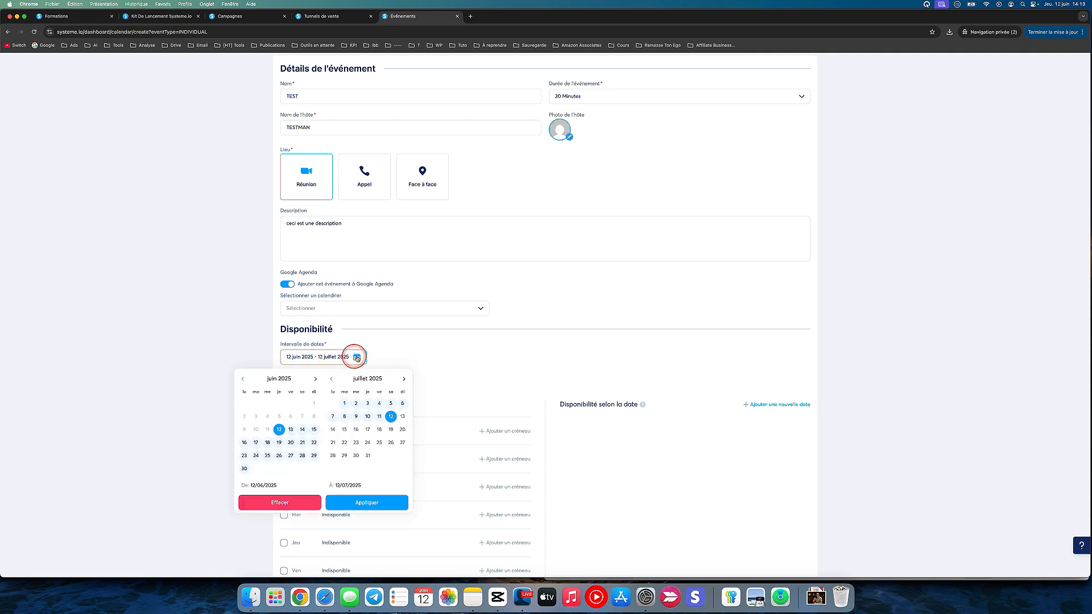
pyautogui.click(368, 455)
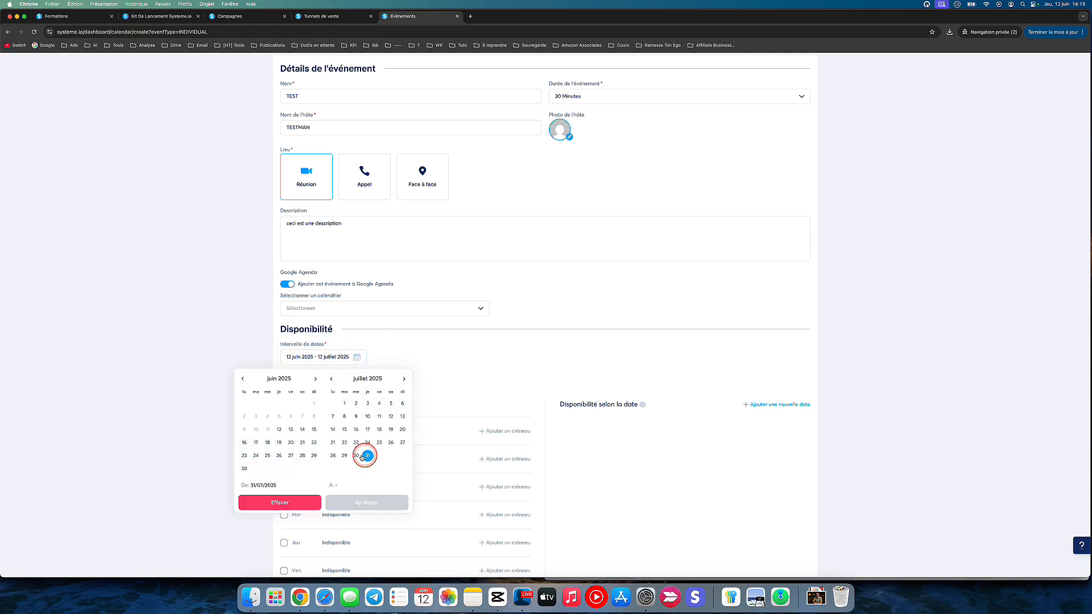
pyautogui.click(330, 485)
pyautogui.click(277, 429)
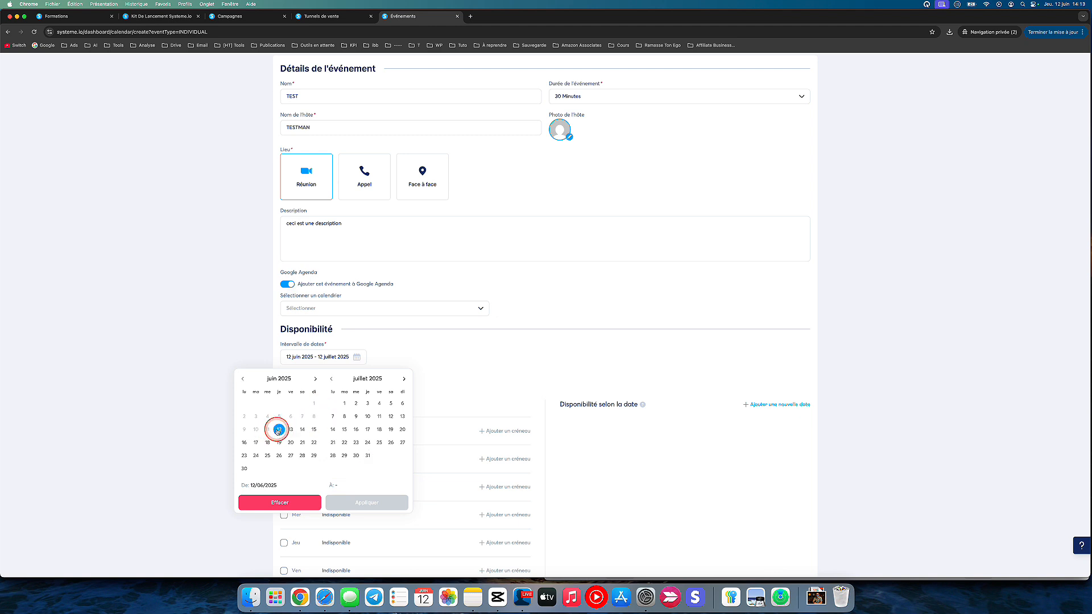
pyautogui.click(403, 378)
pyautogui.click(404, 379)
pyautogui.click(404, 380)
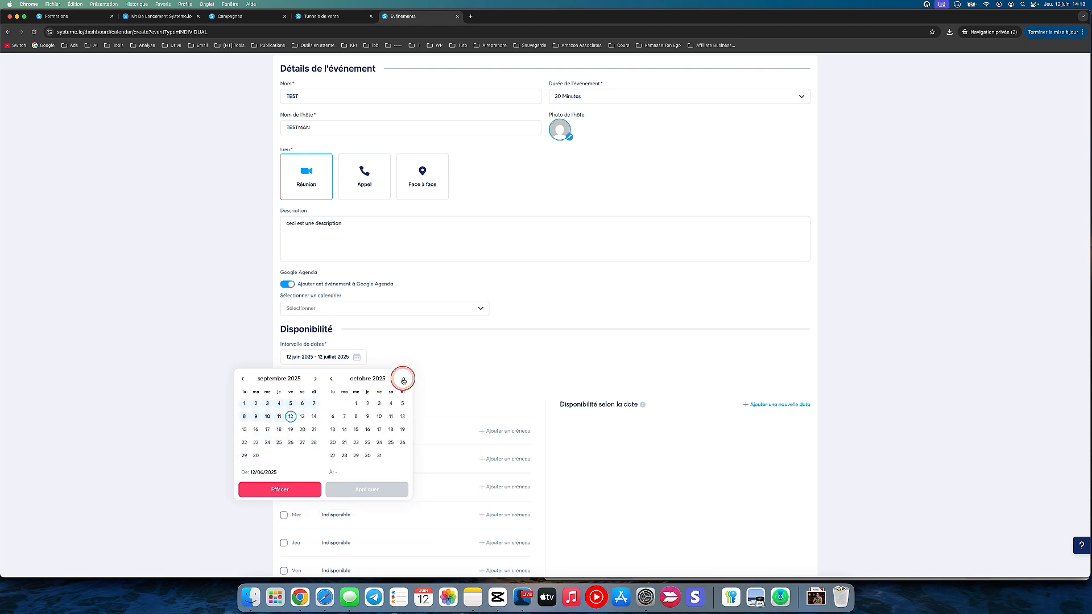
pyautogui.click(403, 380)
pyautogui.click(403, 380)
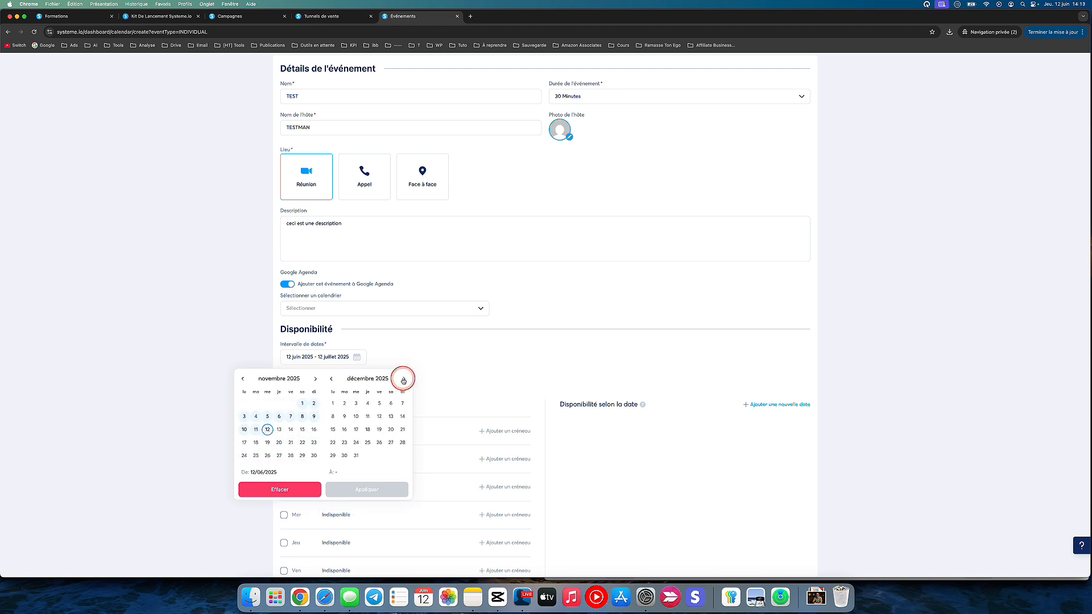
pyautogui.click(356, 456)
pyautogui.click(357, 484)
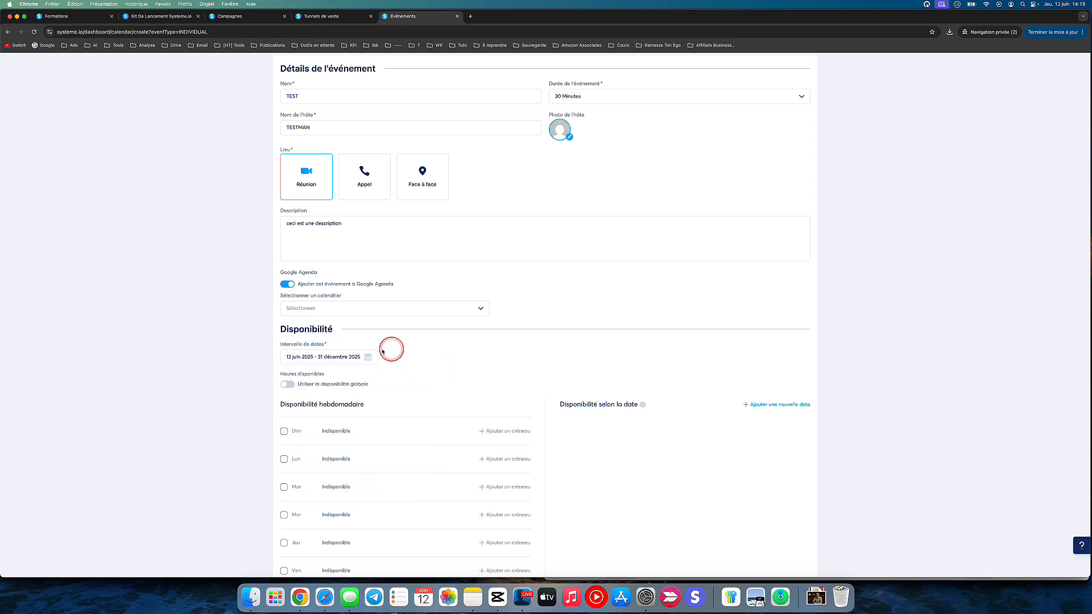
pyautogui.moveTo(291, 386)
pyautogui.scroll(-3, 453, 360)
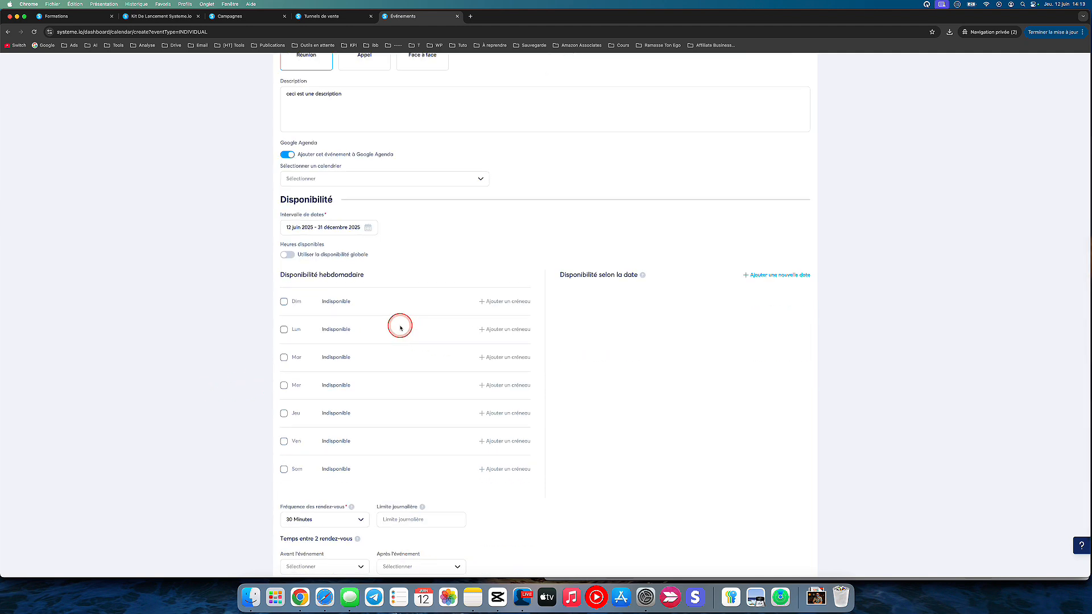
pyautogui.scroll(-1, 400, 328)
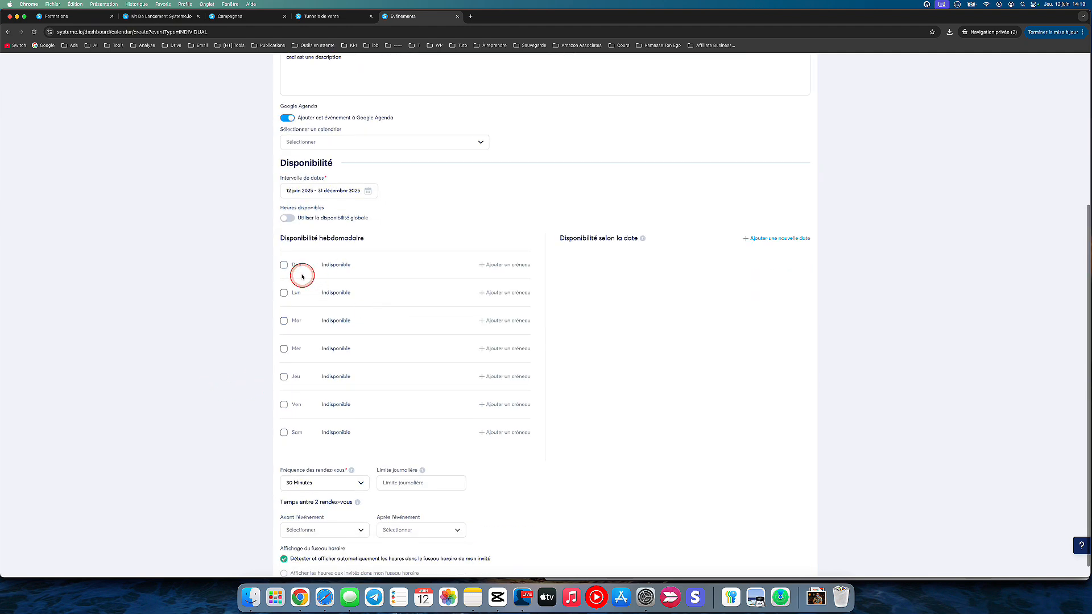
pyautogui.click(284, 265)
pyautogui.click(283, 434)
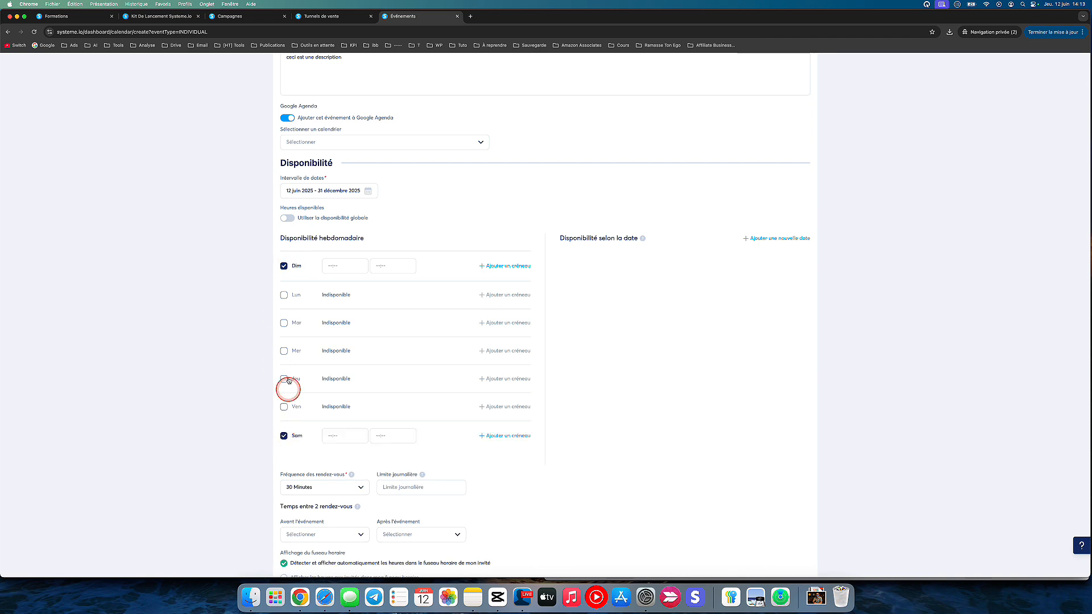
pyautogui.click(284, 351)
pyautogui.click(284, 266)
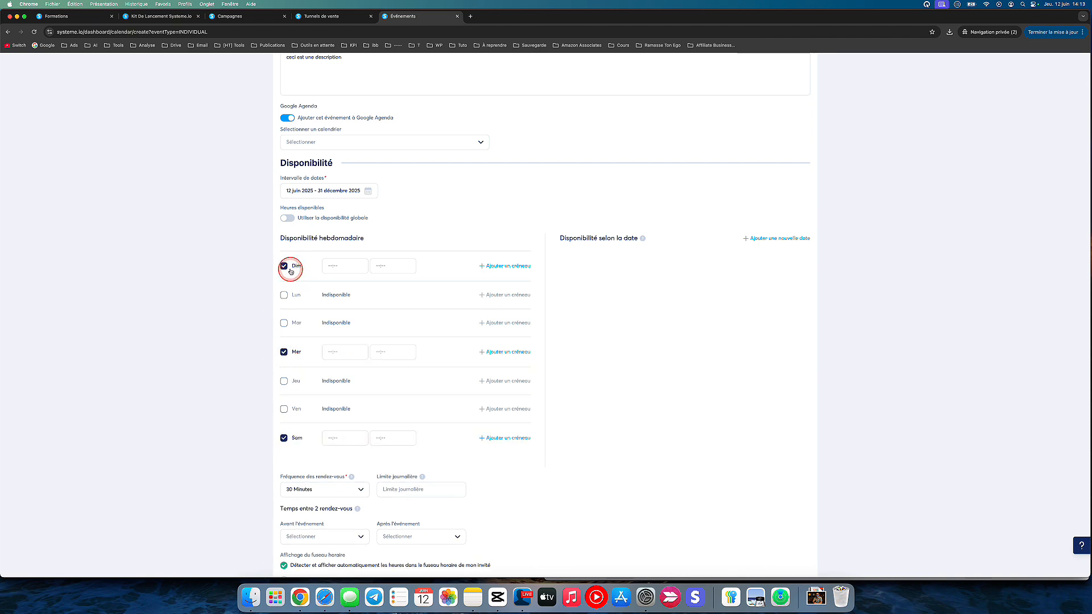
pyautogui.click(284, 351)
pyautogui.click(283, 433)
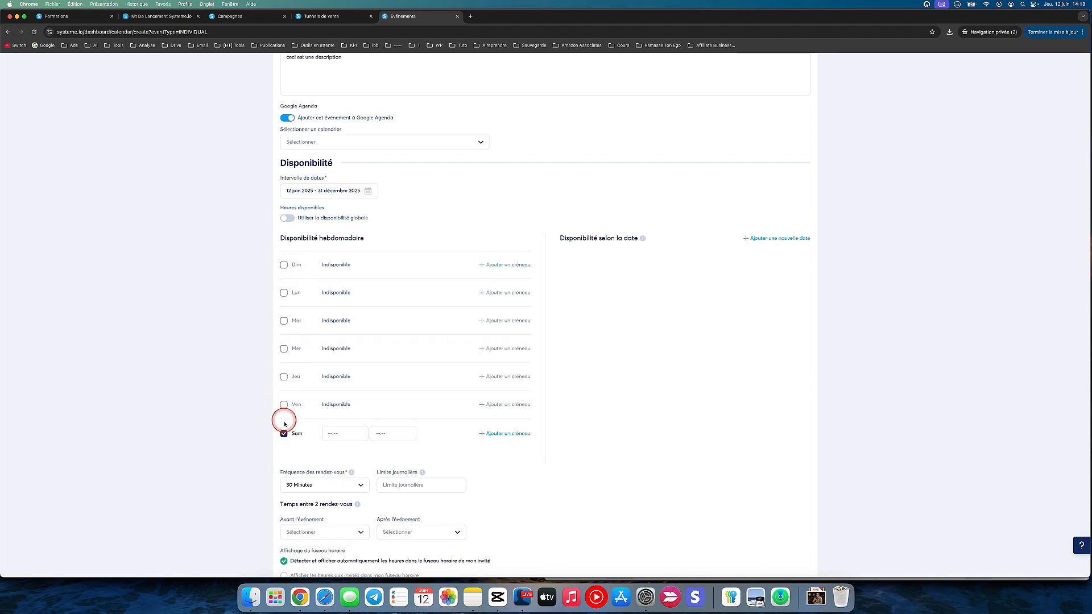
# - Make Monday available in the weekly availability with a slot from 09:15 to 12:00
pyautogui.click(284, 292)
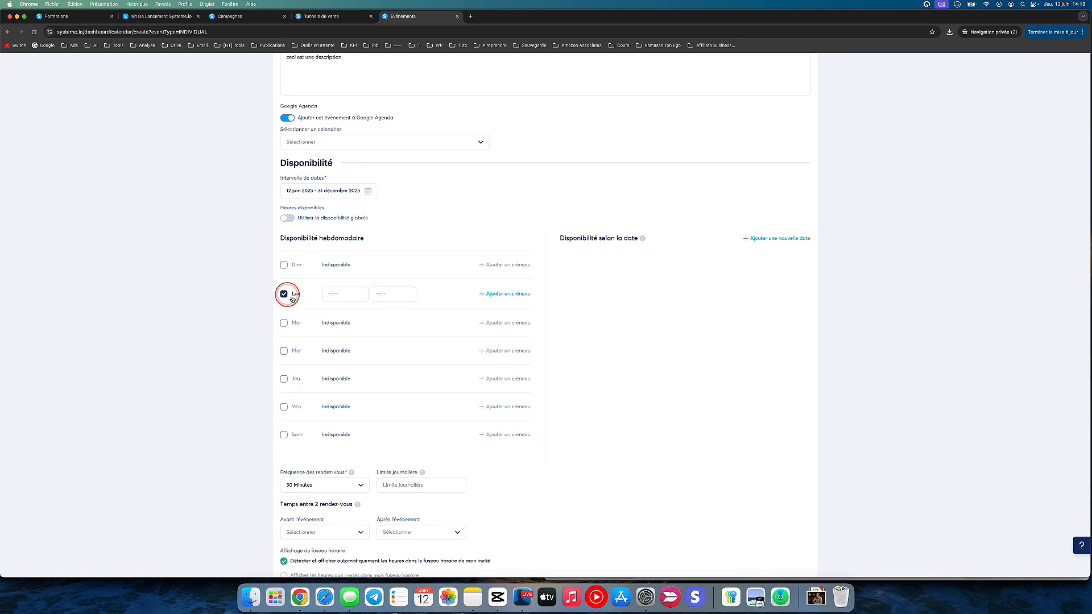
pyautogui.click(335, 293)
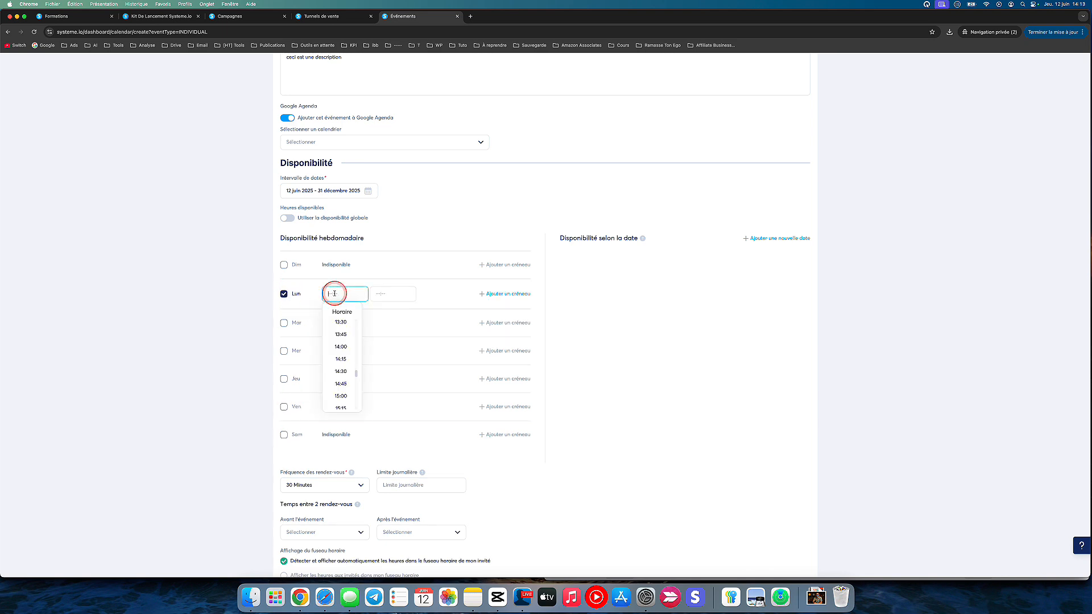
pyautogui.scroll(5, 340, 332)
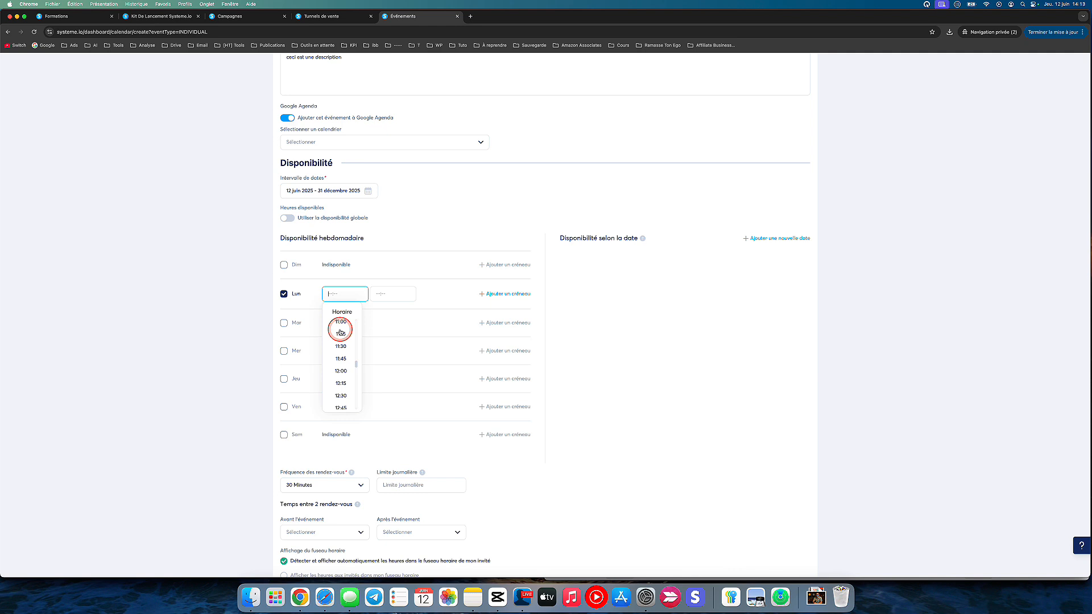
pyautogui.scroll(1, 341, 328)
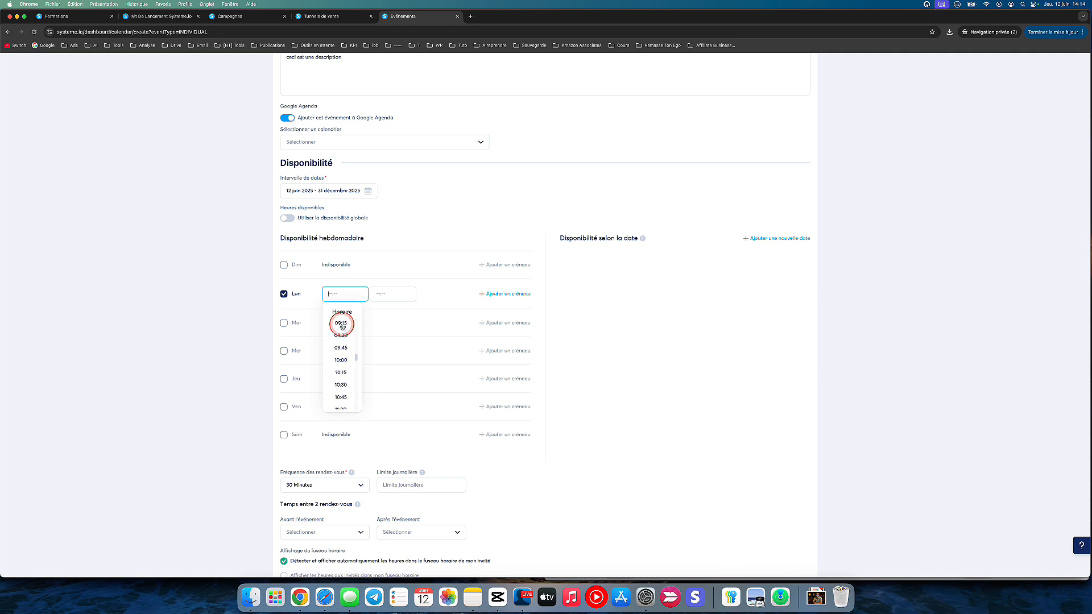
pyautogui.click(341, 328)
pyautogui.click(390, 293)
pyautogui.scroll(3, 386, 335)
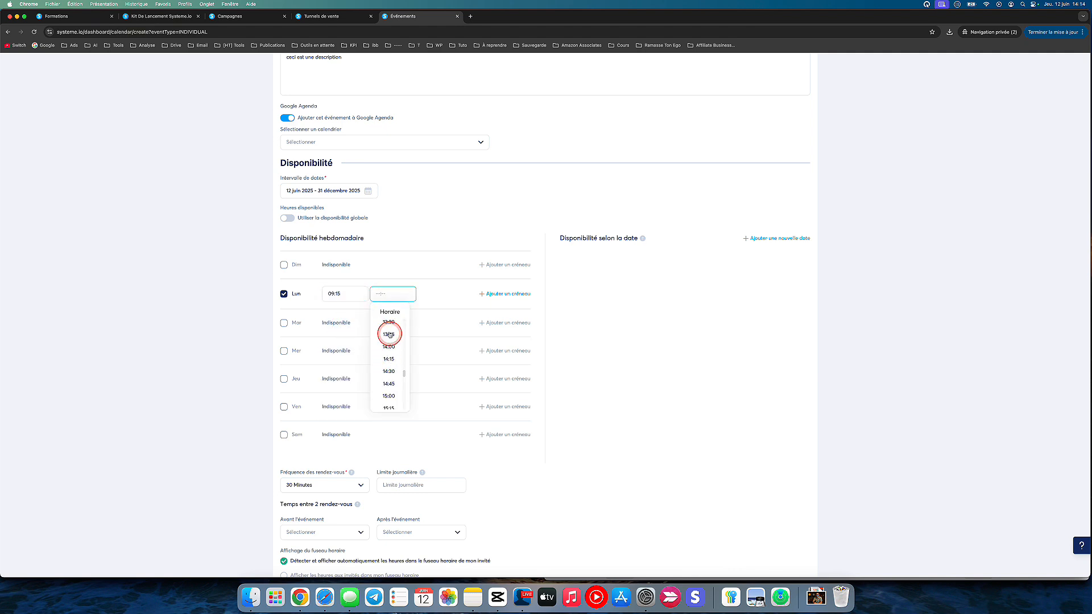
pyautogui.scroll(1, 389, 329)
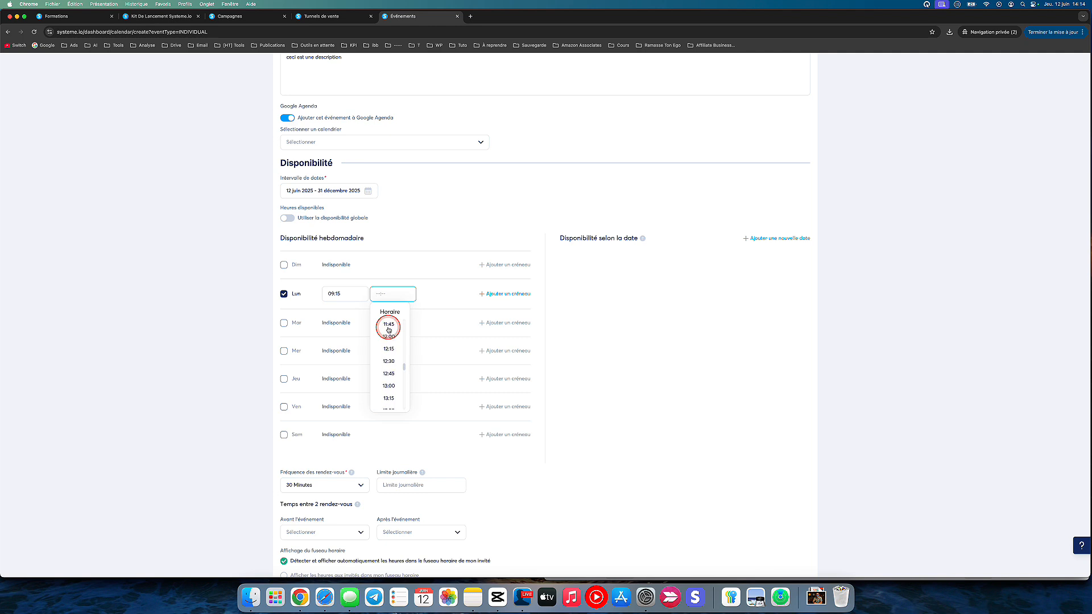
pyautogui.click(388, 335)
# - Add a second Monday availability slot from 14:00 to 18:00
pyautogui.click(503, 293)
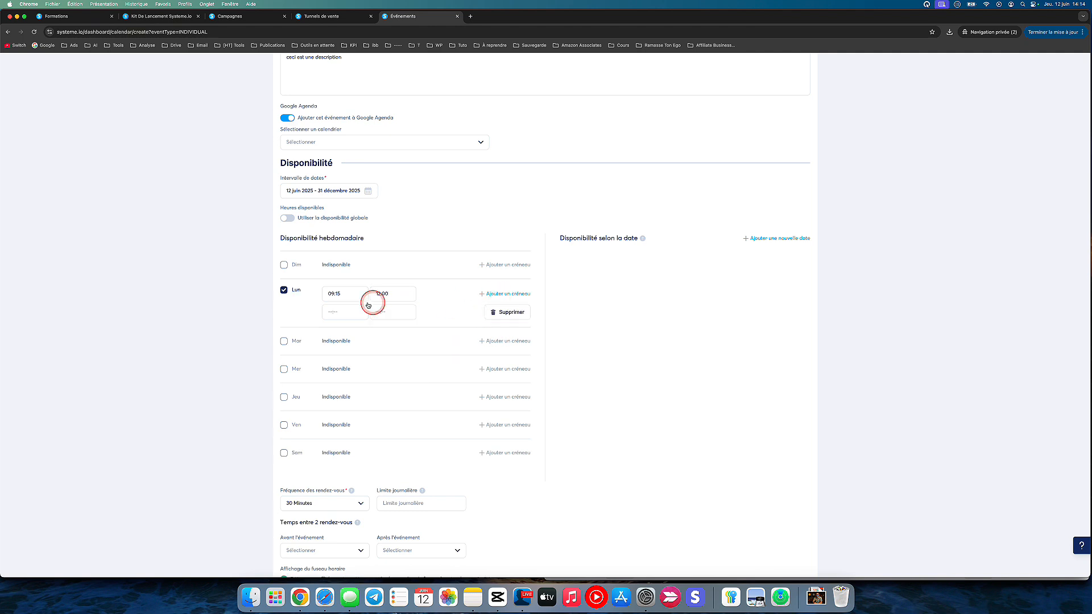
pyautogui.click(346, 310)
pyautogui.click(340, 365)
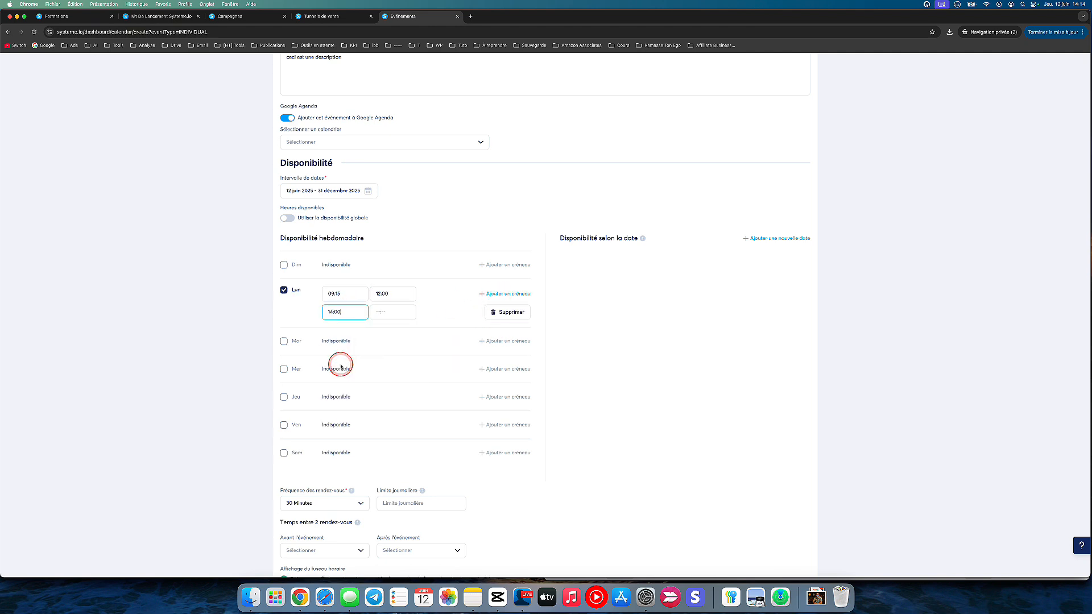
pyautogui.click(394, 313)
pyautogui.scroll(-3, 386, 389)
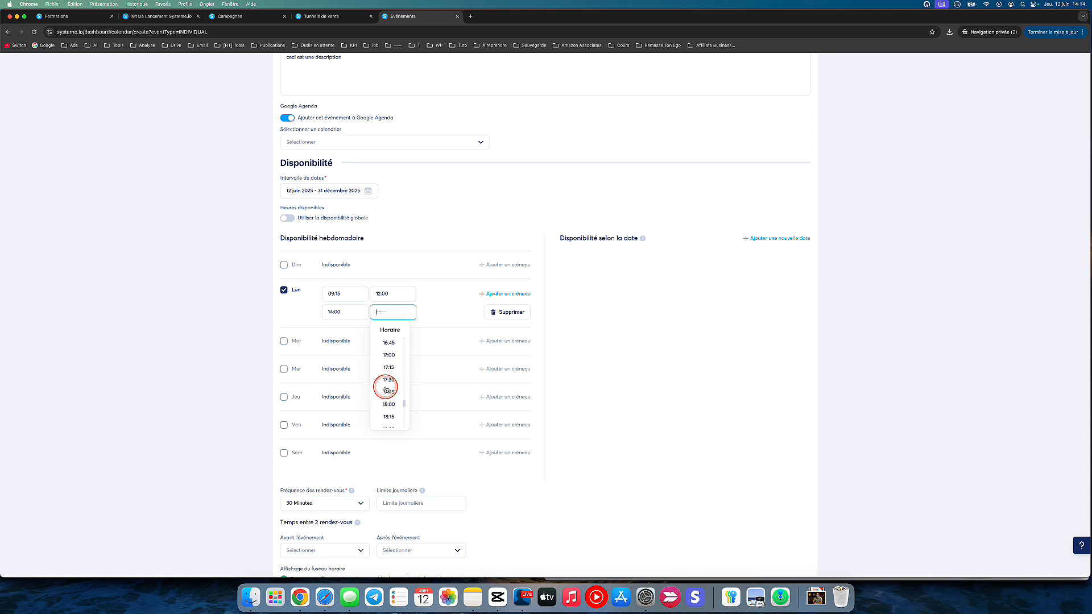
pyautogui.click(386, 405)
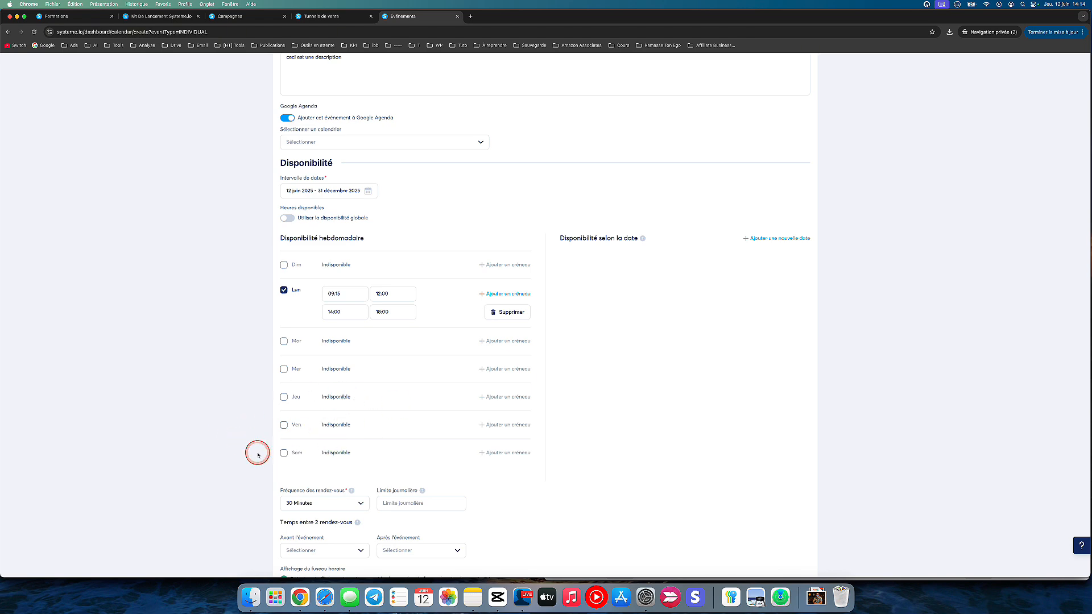
# - Review the appointment frequency, daily limit, time between appointments and time zone display options, keeping automatic detection of the guest's time zone
pyautogui.scroll(-1, 255, 450)
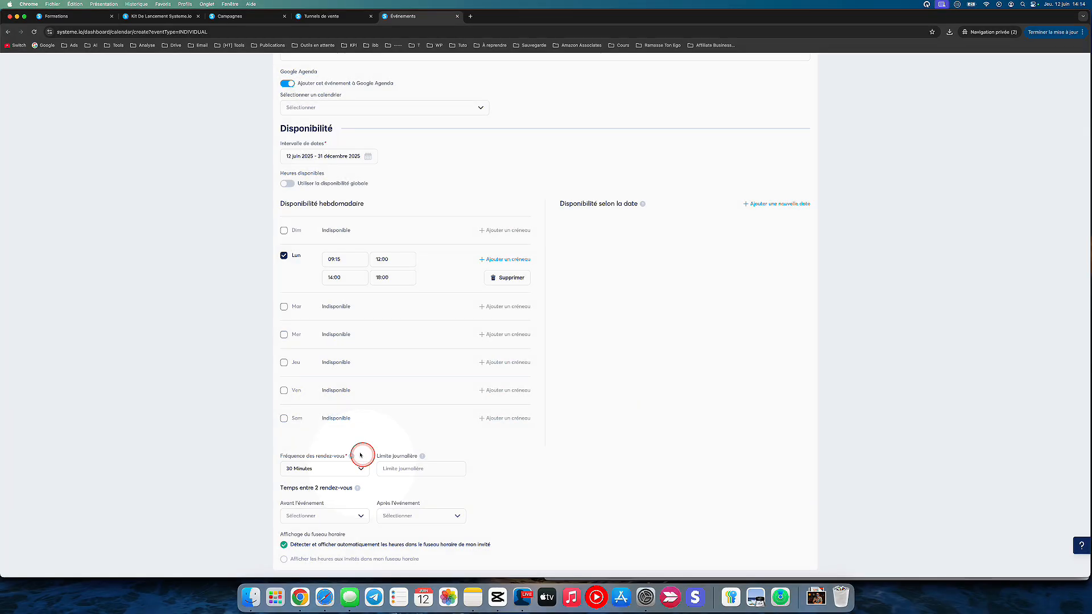
pyautogui.moveTo(351, 458)
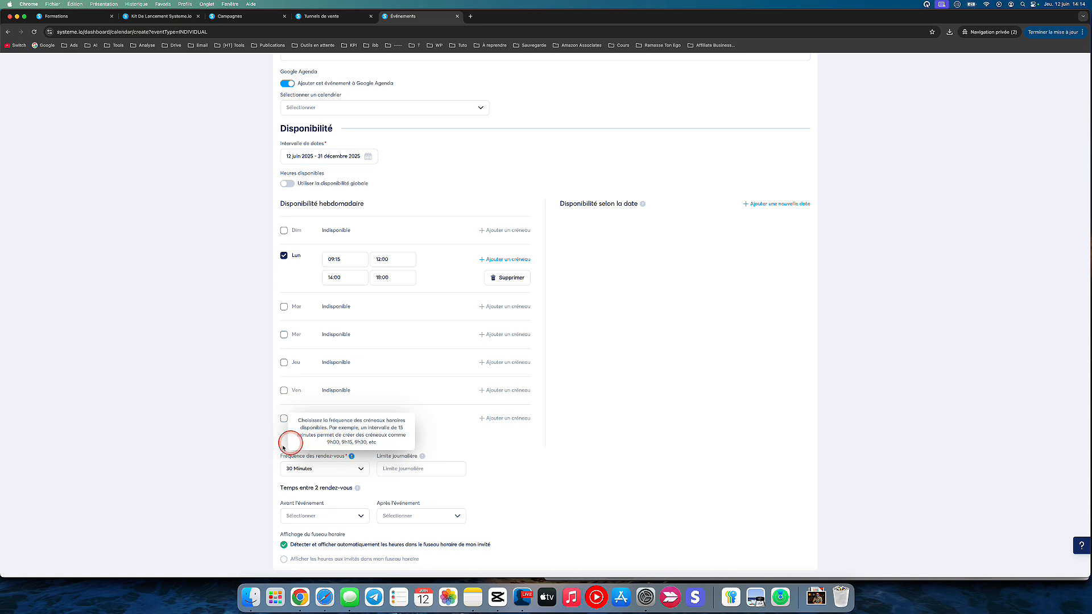
pyautogui.click(350, 471)
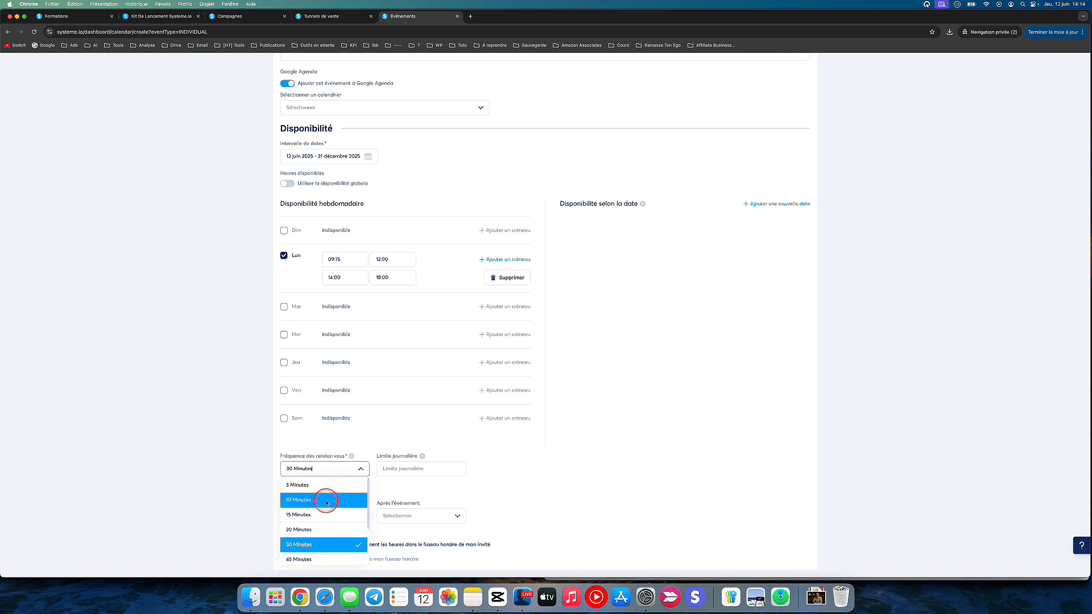
pyautogui.click(455, 467)
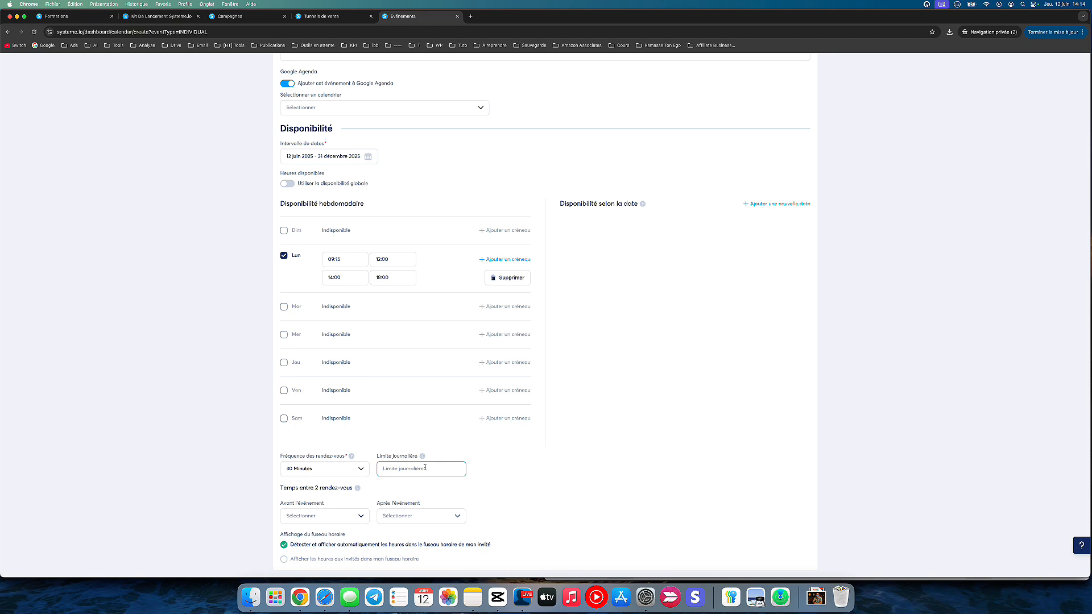
pyautogui.click(244, 493)
pyautogui.click(325, 515)
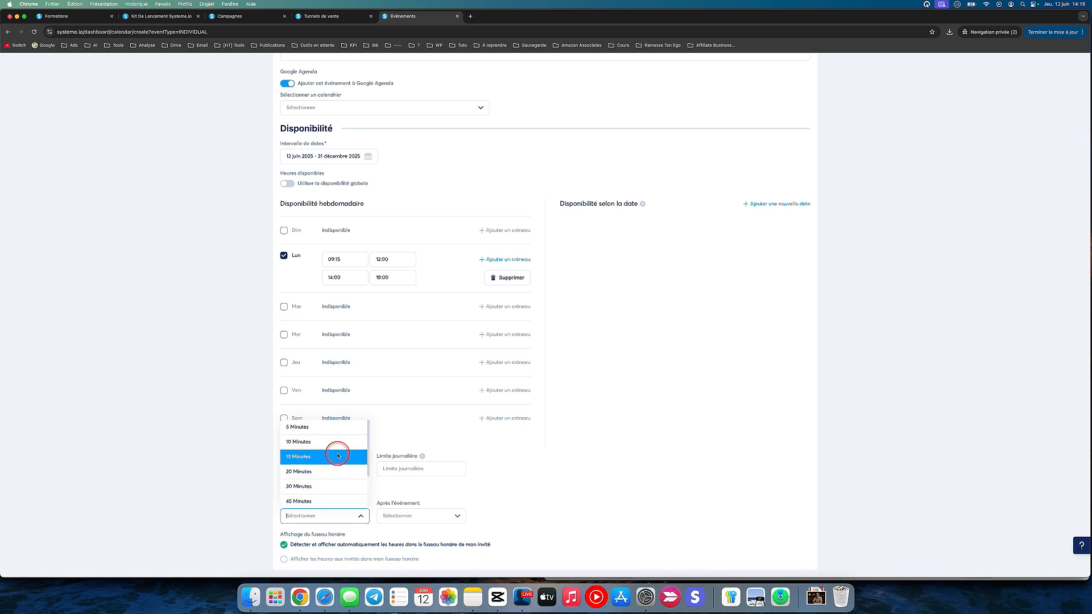
pyautogui.click(413, 495)
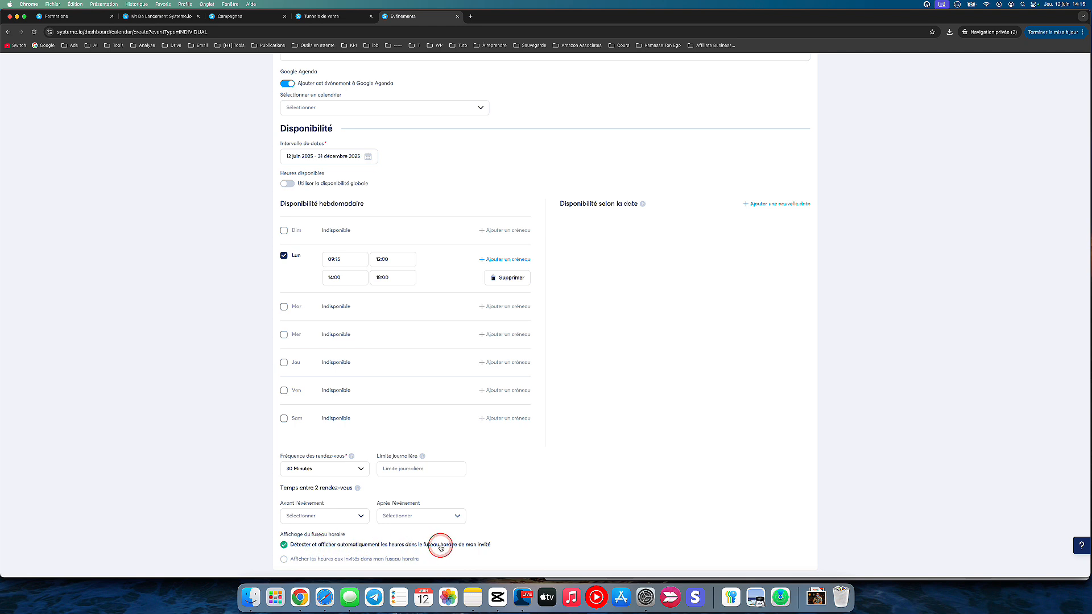
pyautogui.click(391, 559)
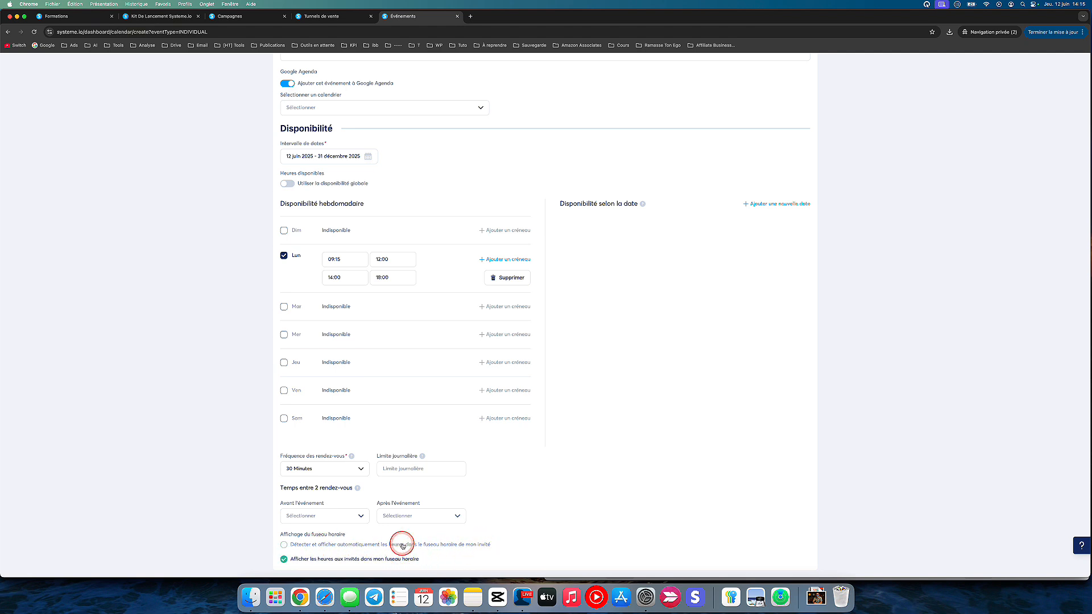
pyautogui.click(402, 544)
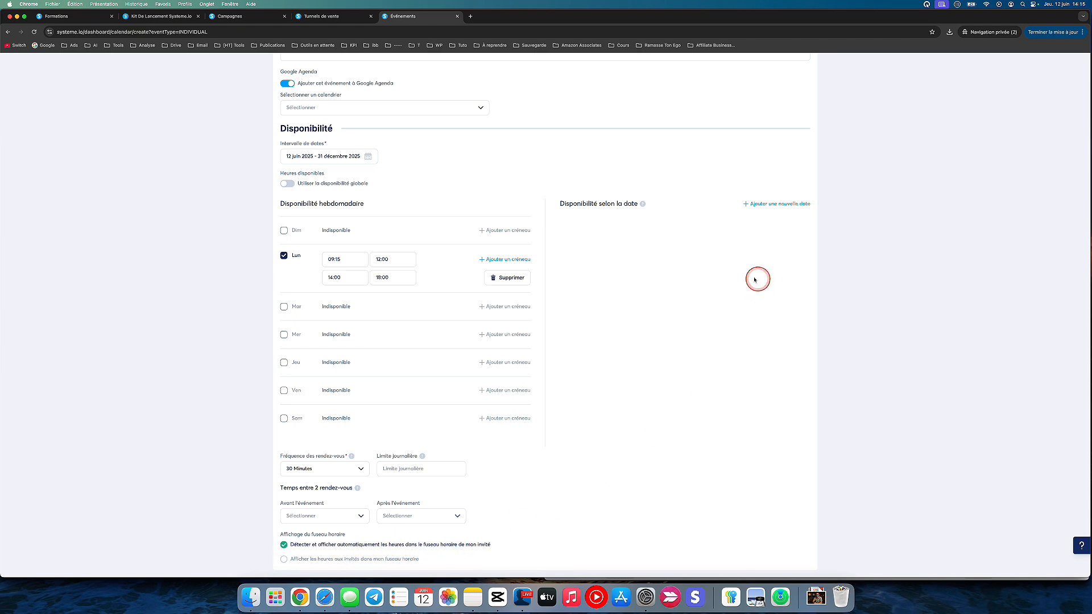
pyautogui.scroll(5, 643, 319)
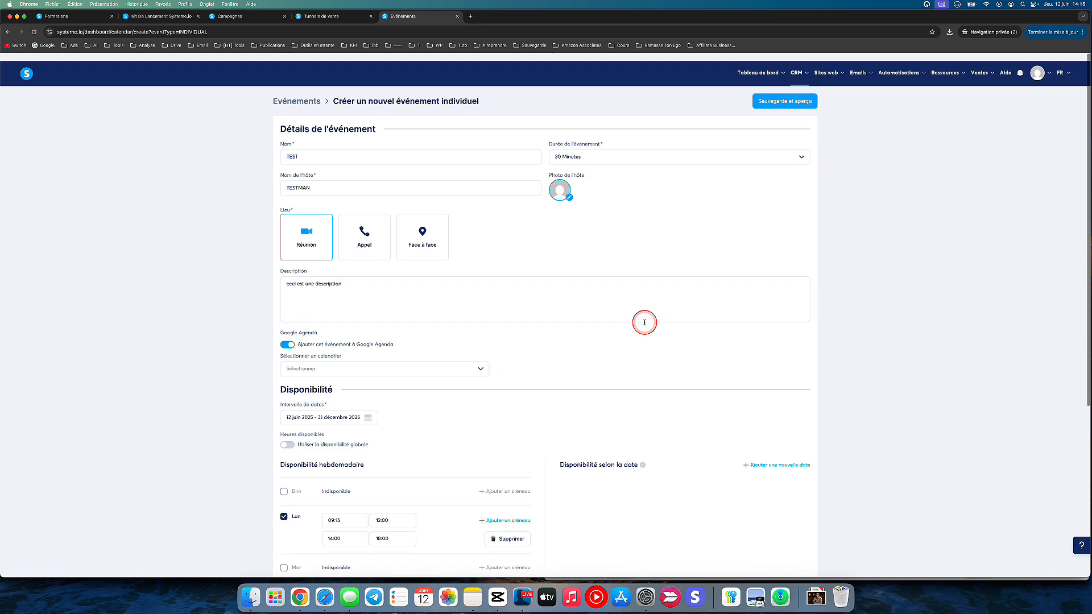
pyautogui.click(781, 94)
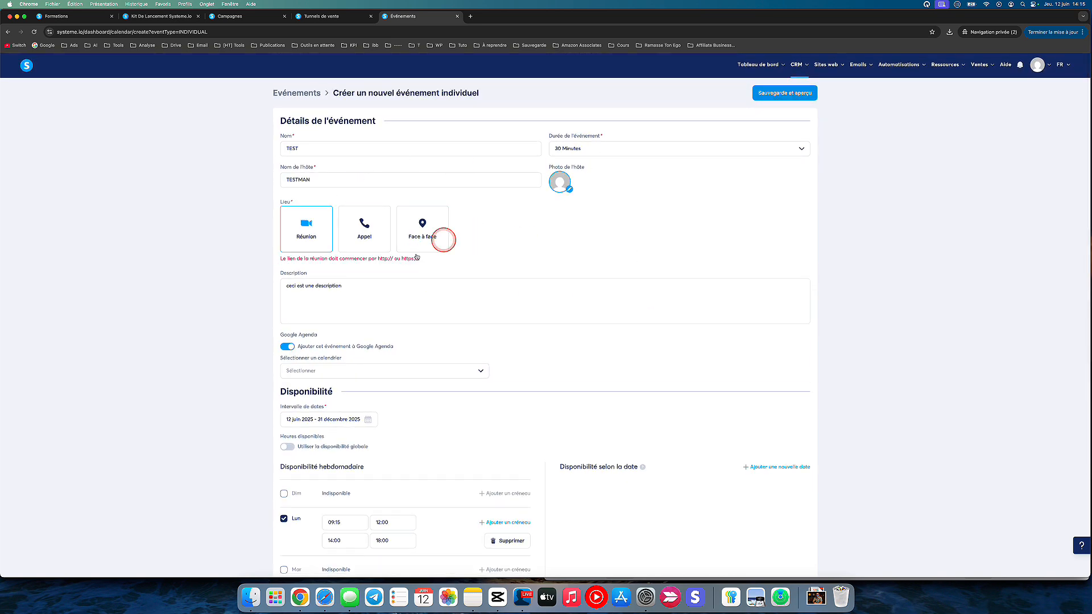
pyautogui.click(307, 236)
pyautogui.click(502, 350)
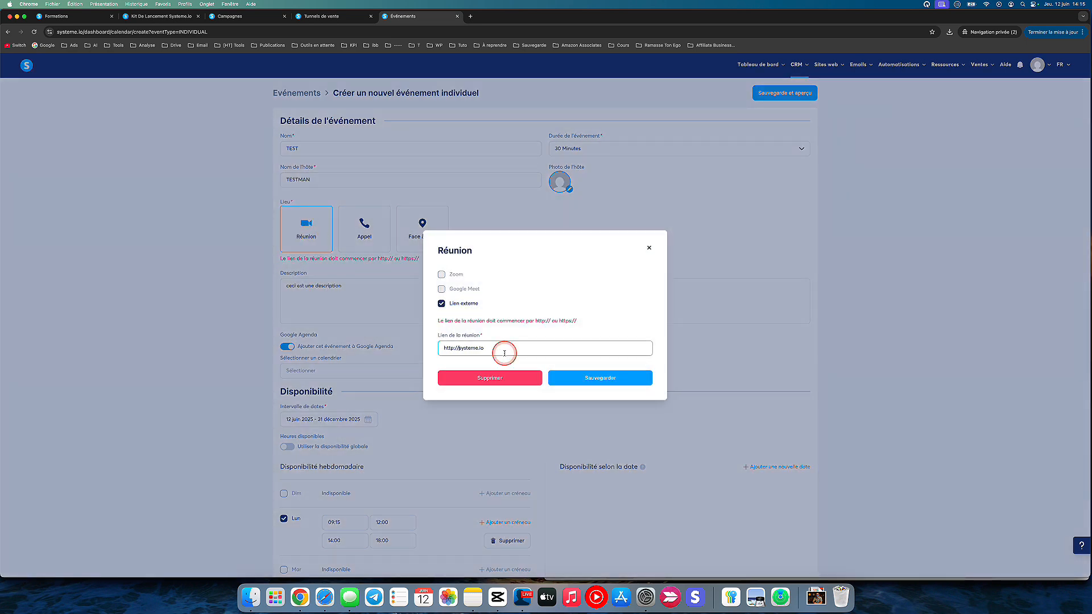
pyautogui.click(602, 377)
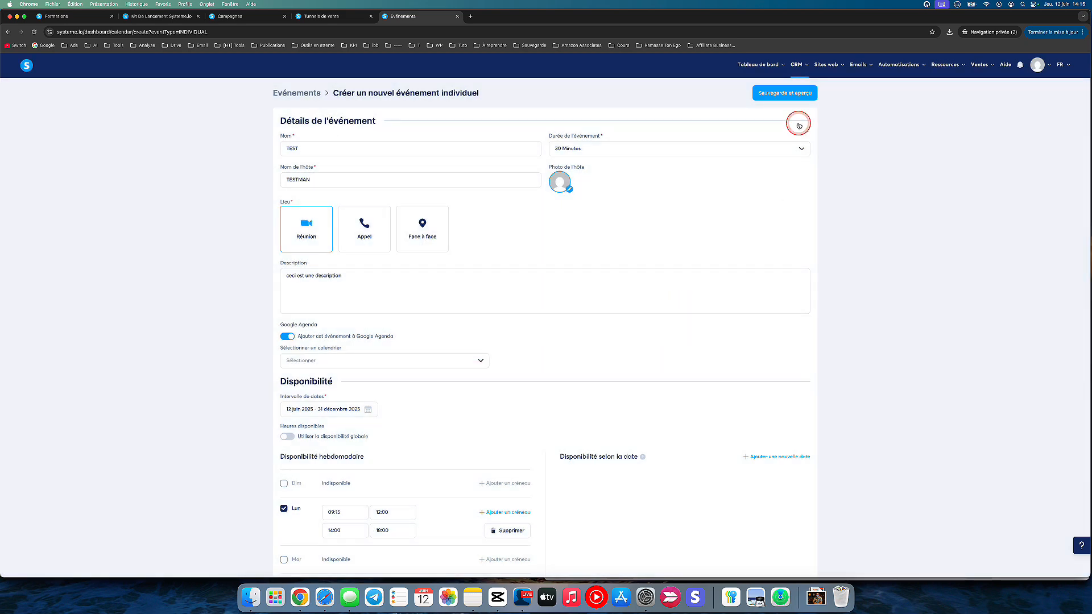
pyautogui.click(795, 92)
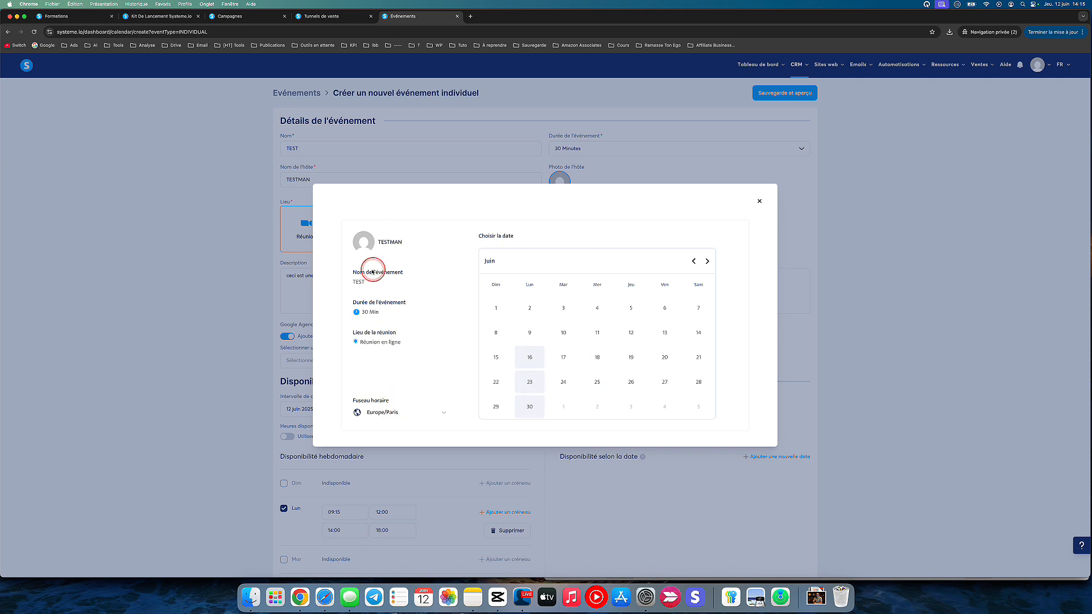
pyautogui.click(758, 202)
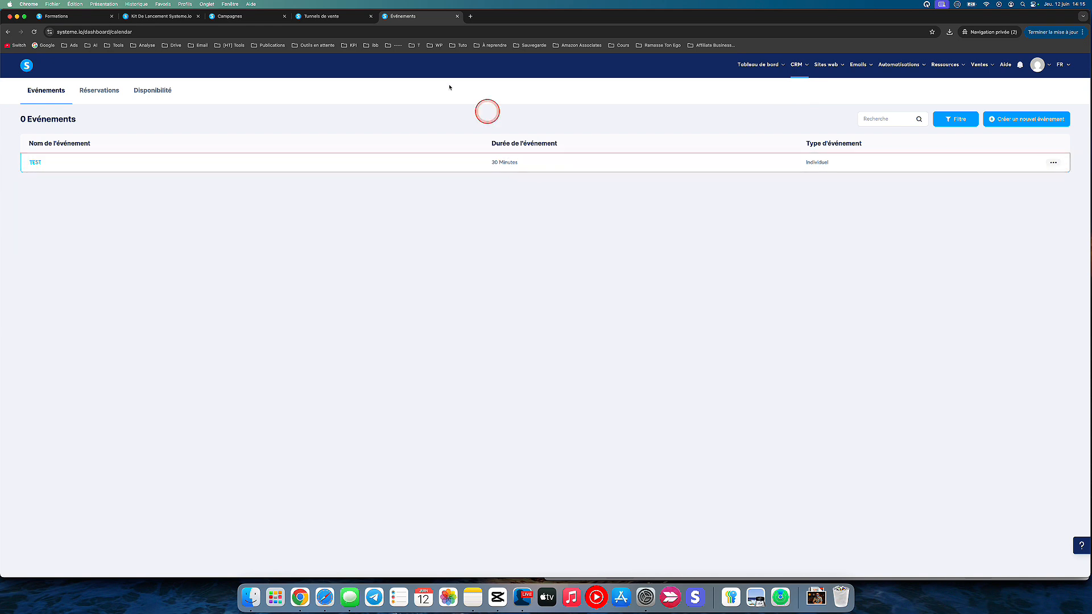
# - Open the funnel's Calendrier page in the editor and place a Calendrier element directly below the red remark text
pyautogui.click(313, 17)
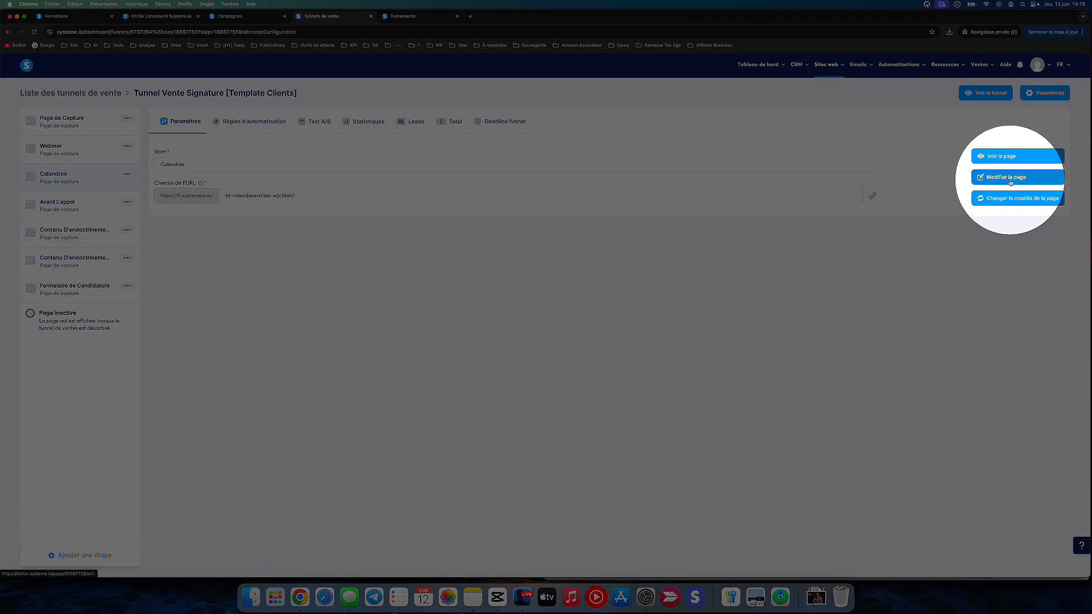
pyautogui.click(1010, 180)
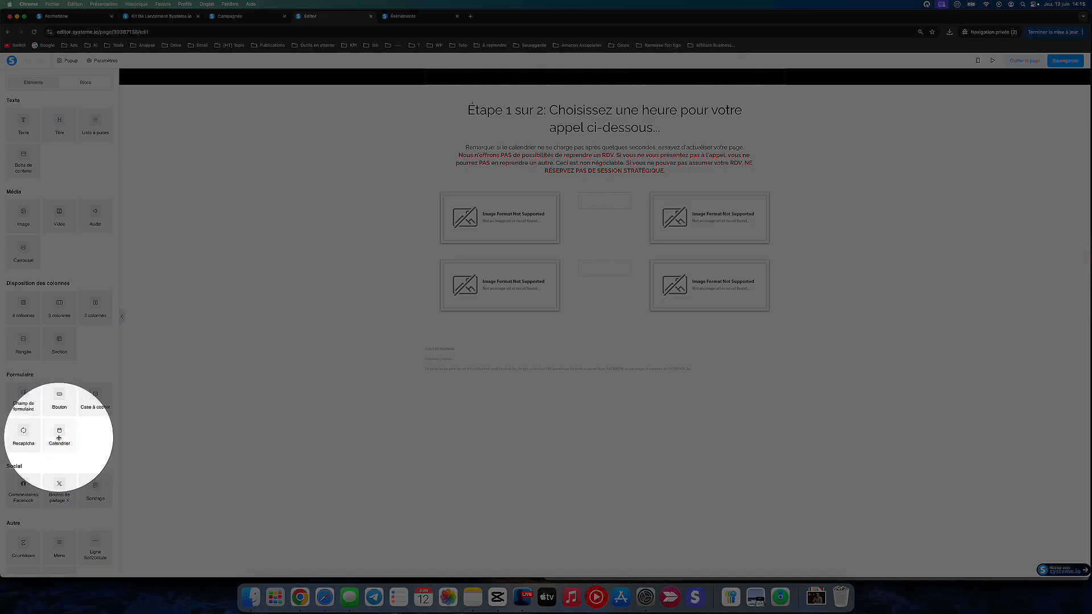
pyautogui.moveTo(59, 437); pyautogui.dragTo(559, 179)
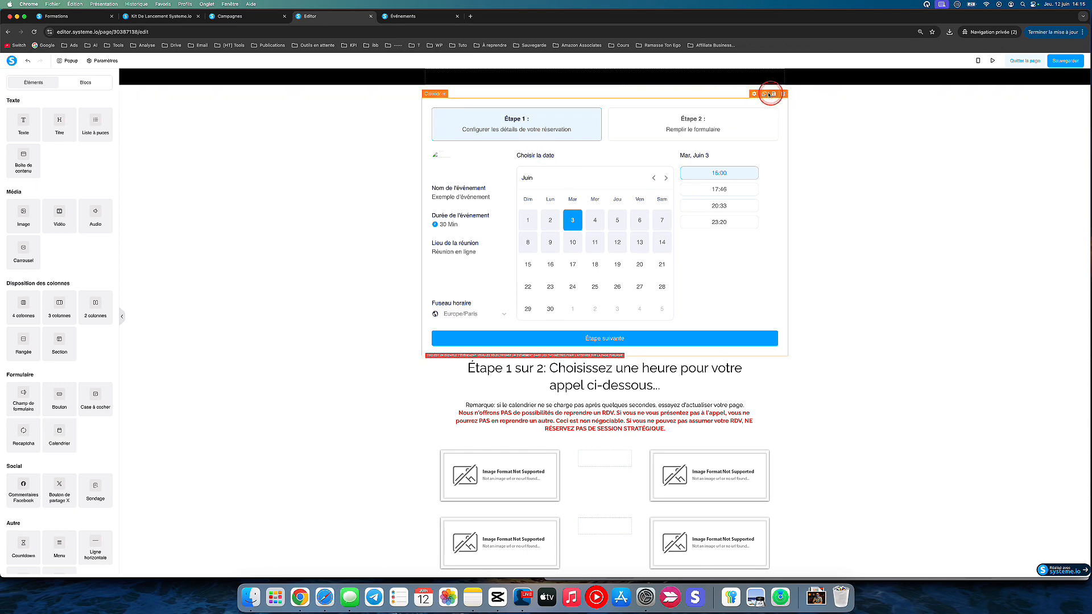
pyautogui.moveTo(757, 95); pyautogui.dragTo(719, 429)
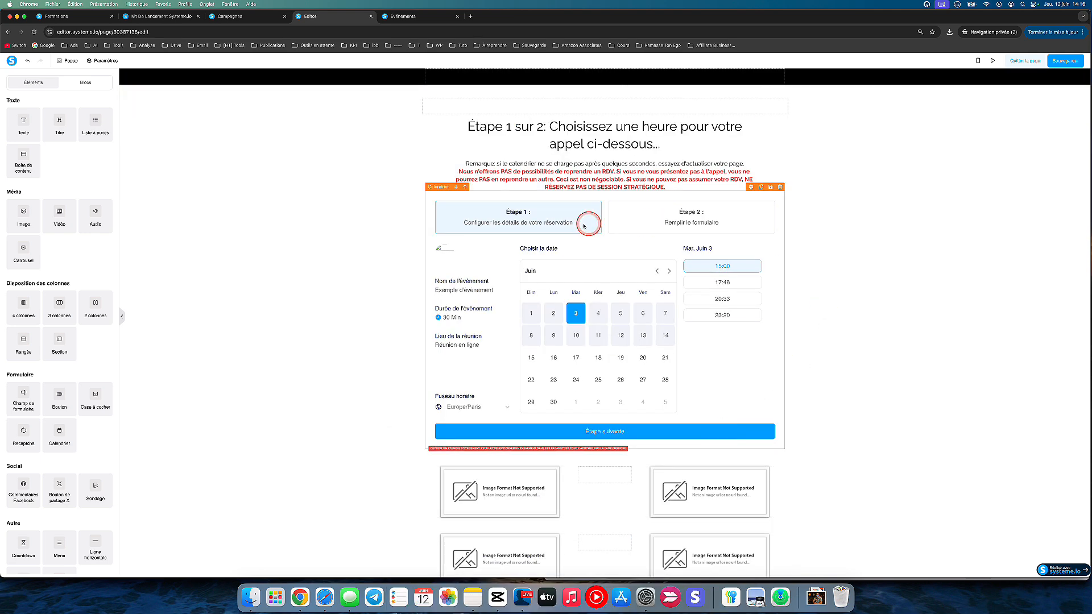
# - Link the calendar element on the page to the TEST event
pyautogui.click(432, 192)
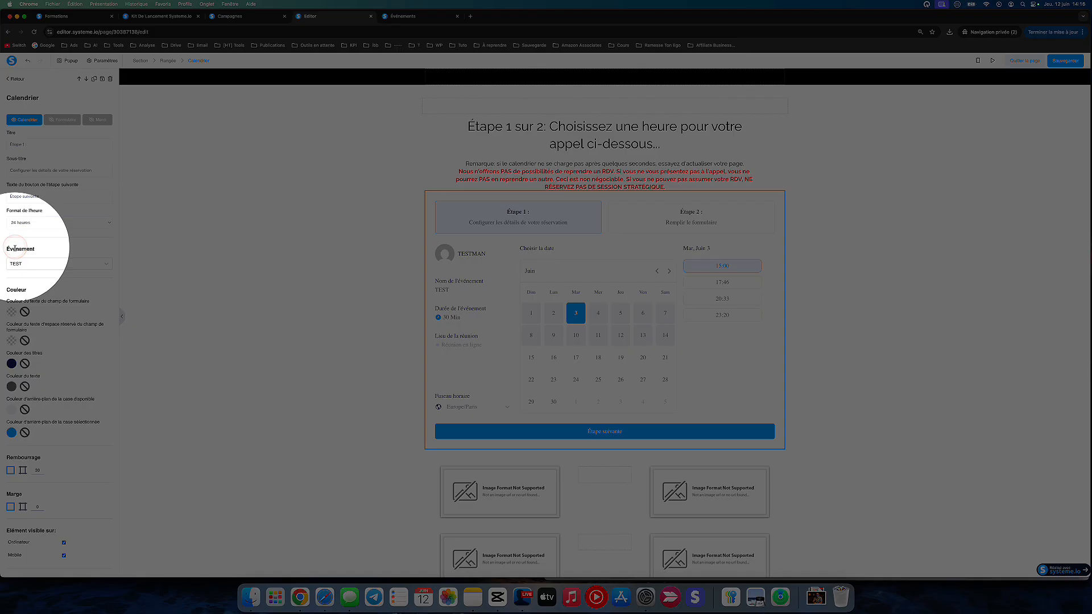
pyautogui.click(20, 263)
pyautogui.click(24, 277)
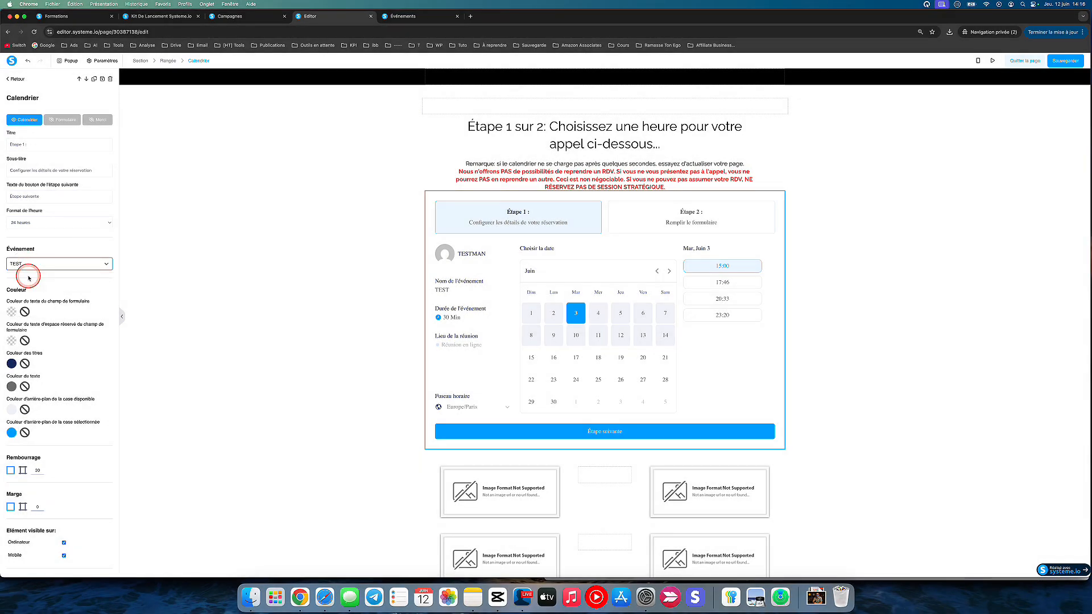
pyautogui.click(241, 253)
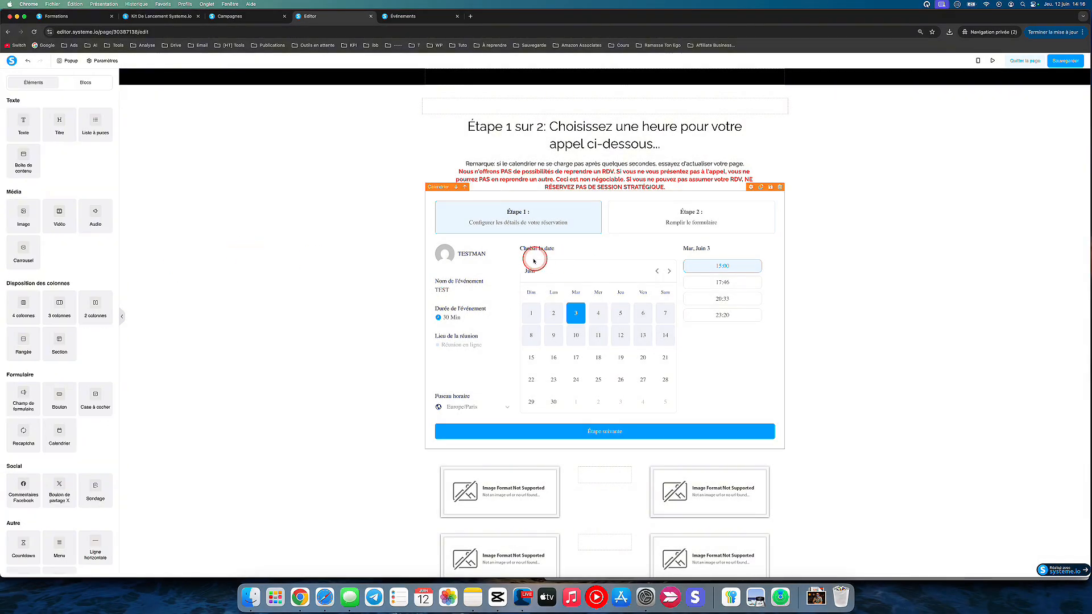
# - Examine the calendar element's title, subtitle and time format settings, and display its Étape 2 form settings
pyautogui.click(430, 219)
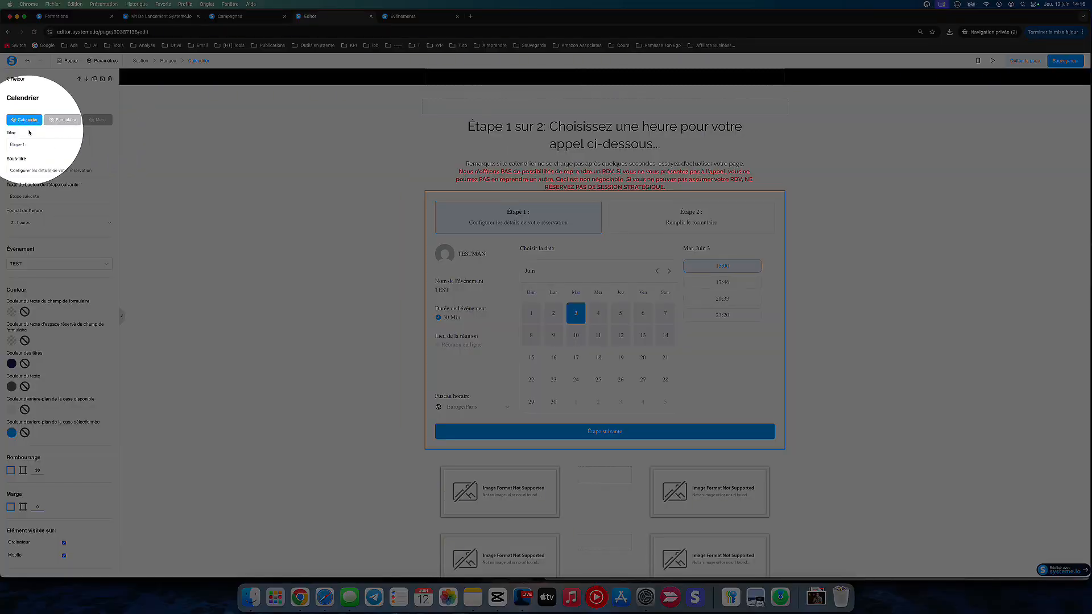
pyautogui.click(16, 148)
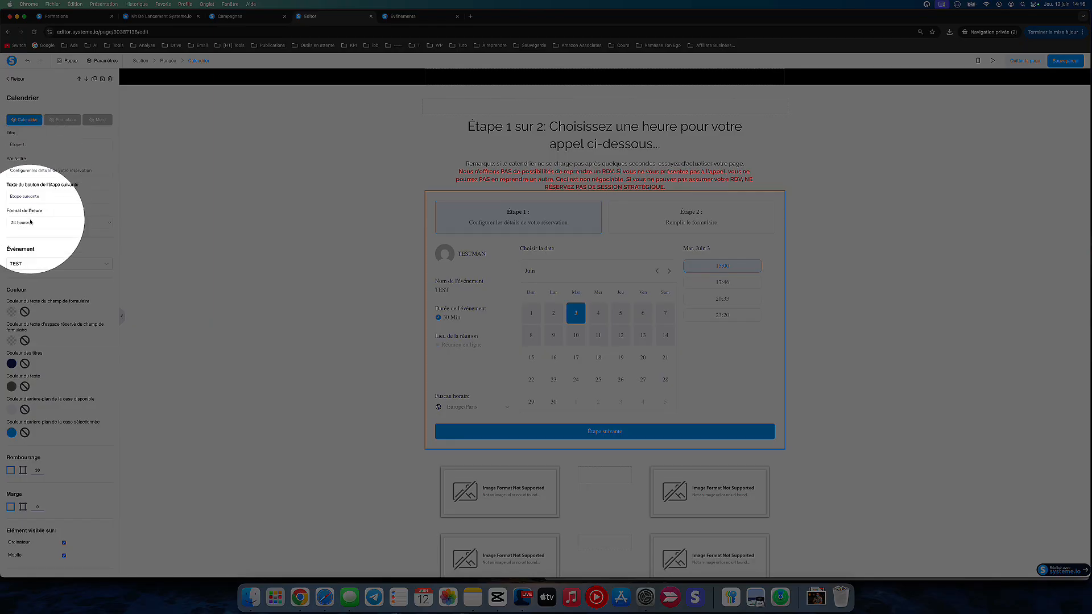
pyautogui.hotkey('ctrl', 's')
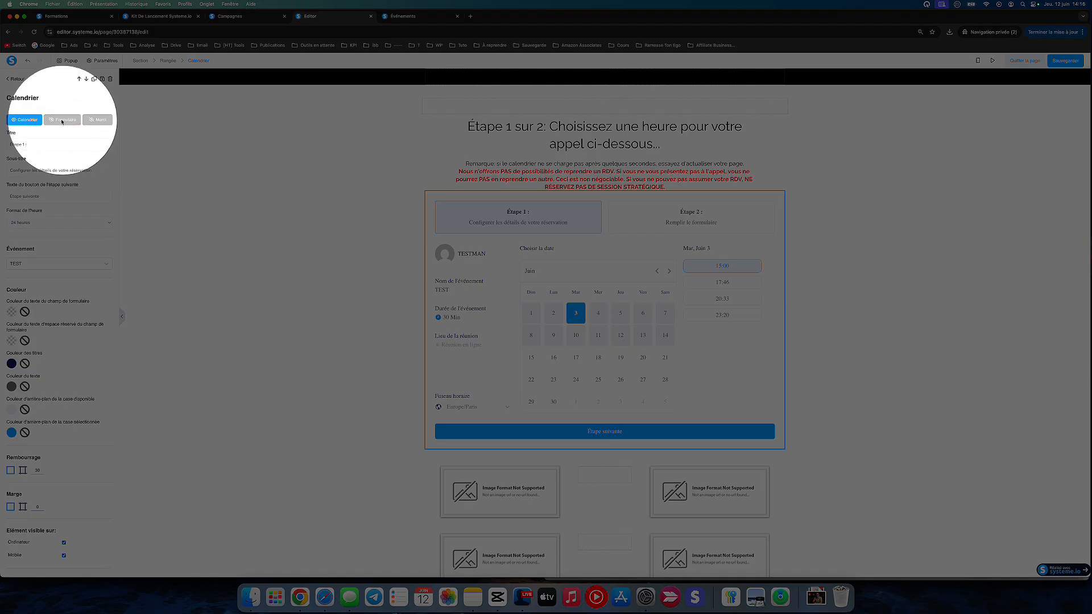
pyautogui.click(62, 121)
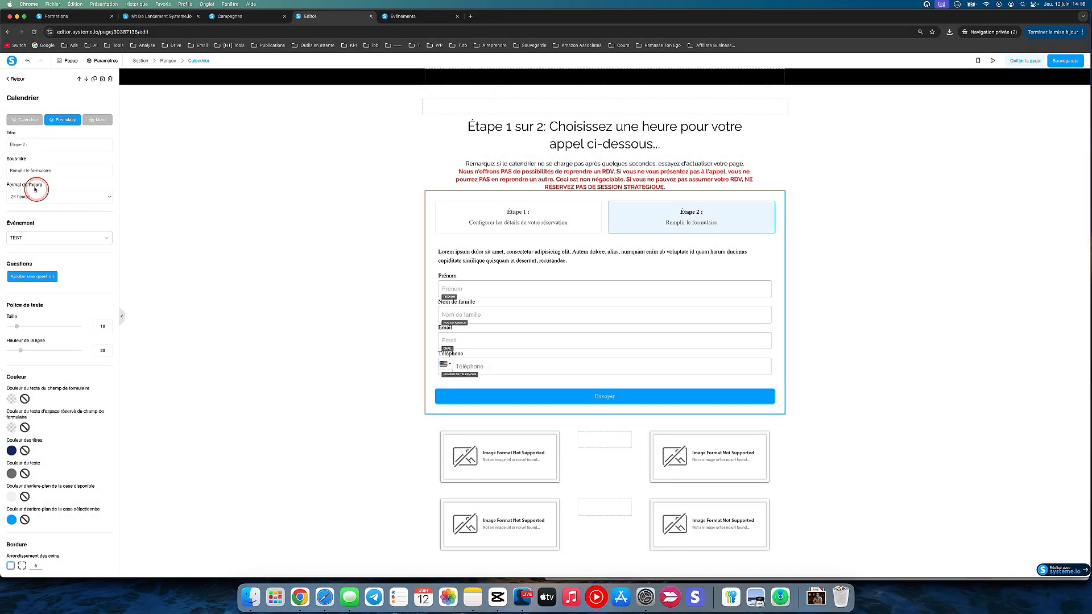
# - Add three questions to the calendar element's Étape 2 form, keeping their default example text
pyautogui.click(33, 276)
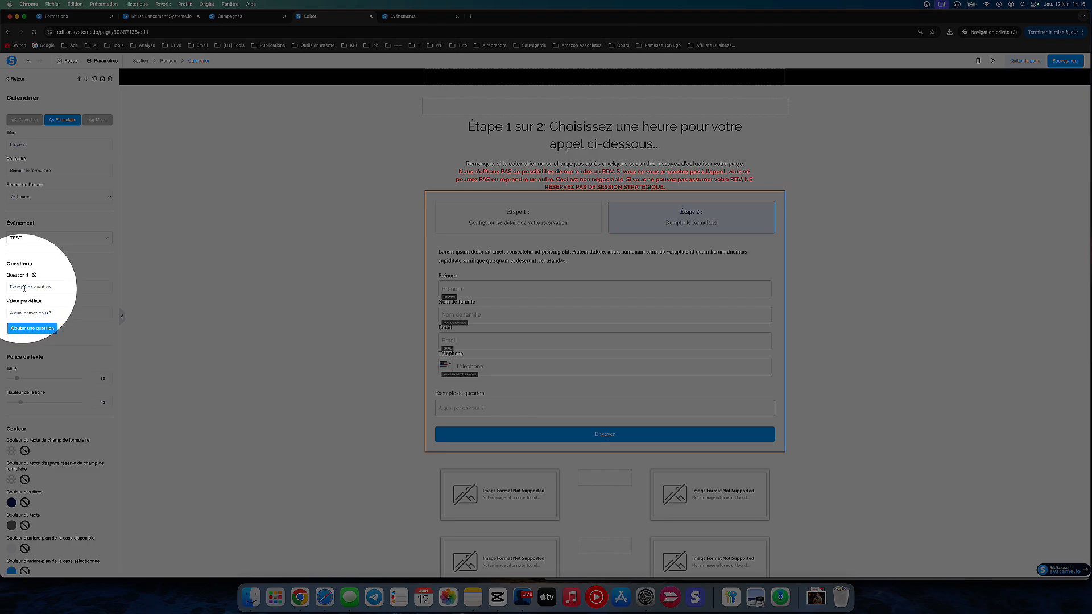
pyautogui.doubleClick(25, 287)
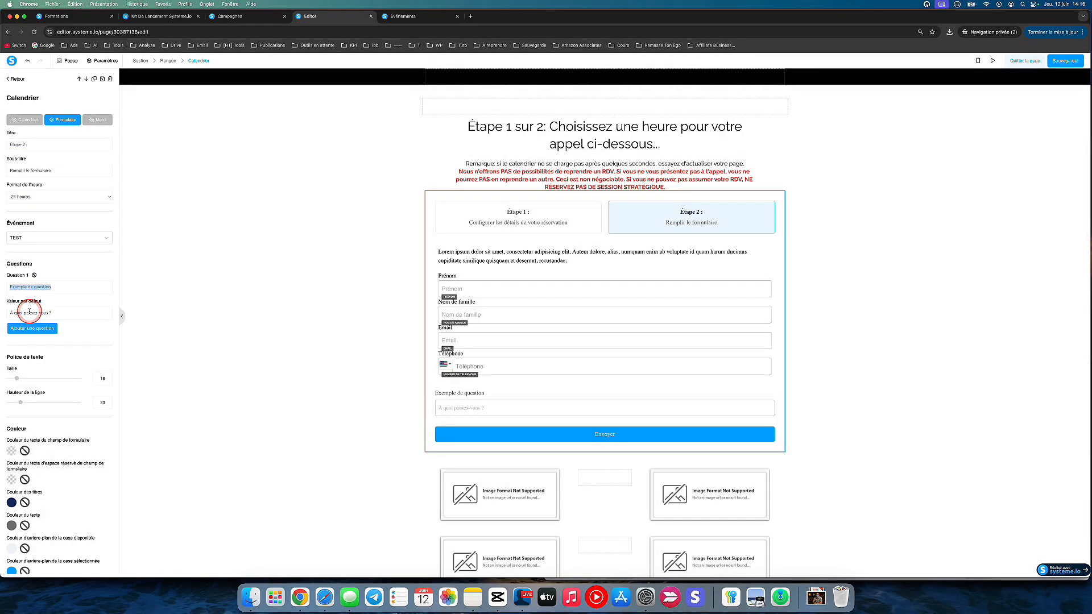
pyautogui.click(32, 328)
pyautogui.click(33, 380)
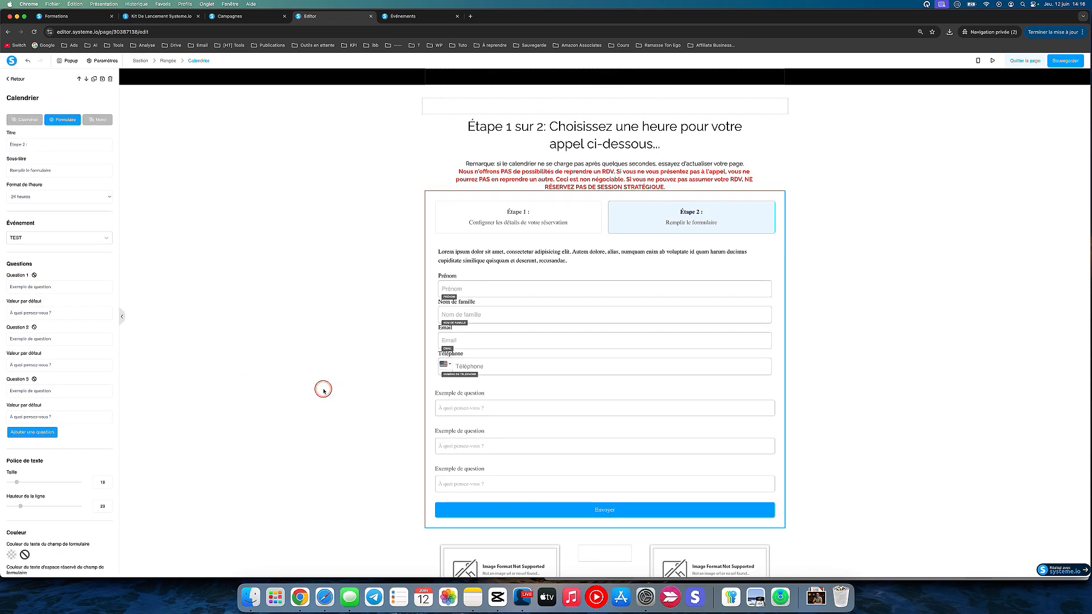
pyautogui.click(352, 404)
pyautogui.scroll(-3, 352, 404)
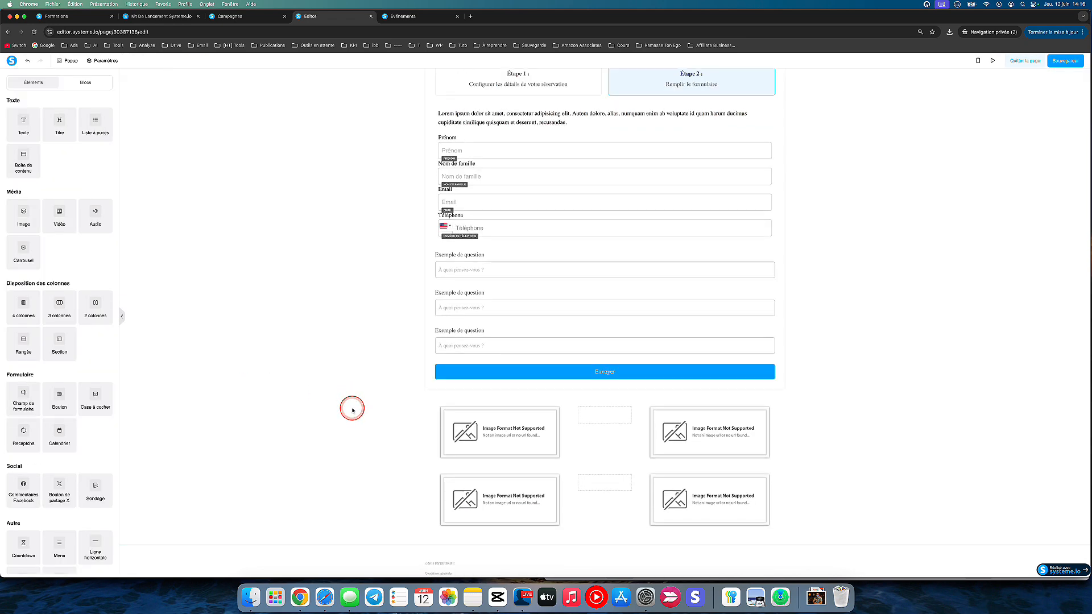
# - Set the calendar element's thank-you redirection to "Vers l'étape suivante du tunnel" and save the page
pyautogui.click(476, 375)
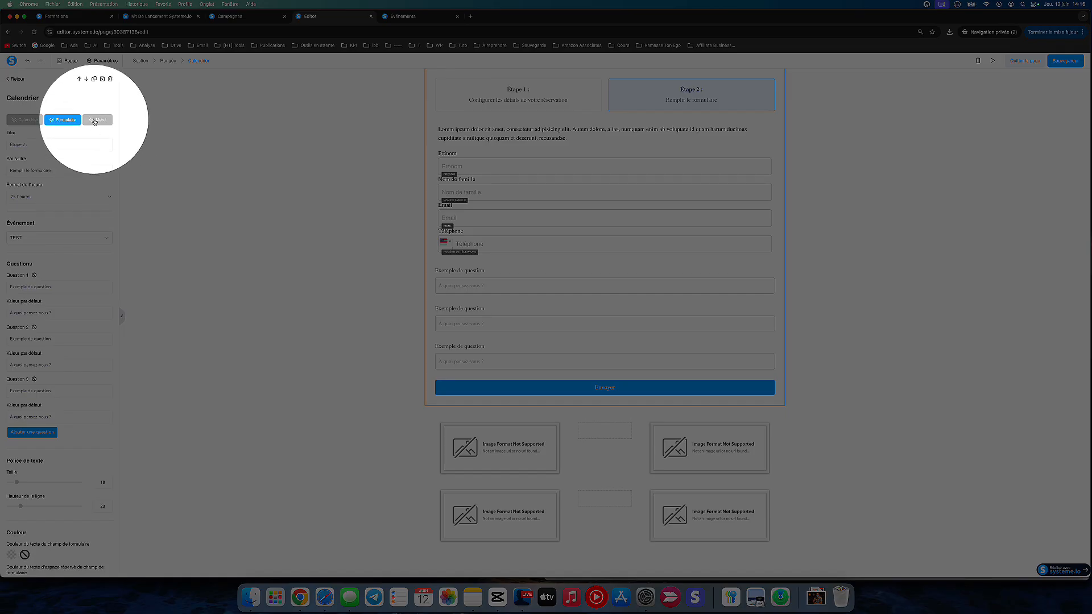
pyautogui.click(97, 121)
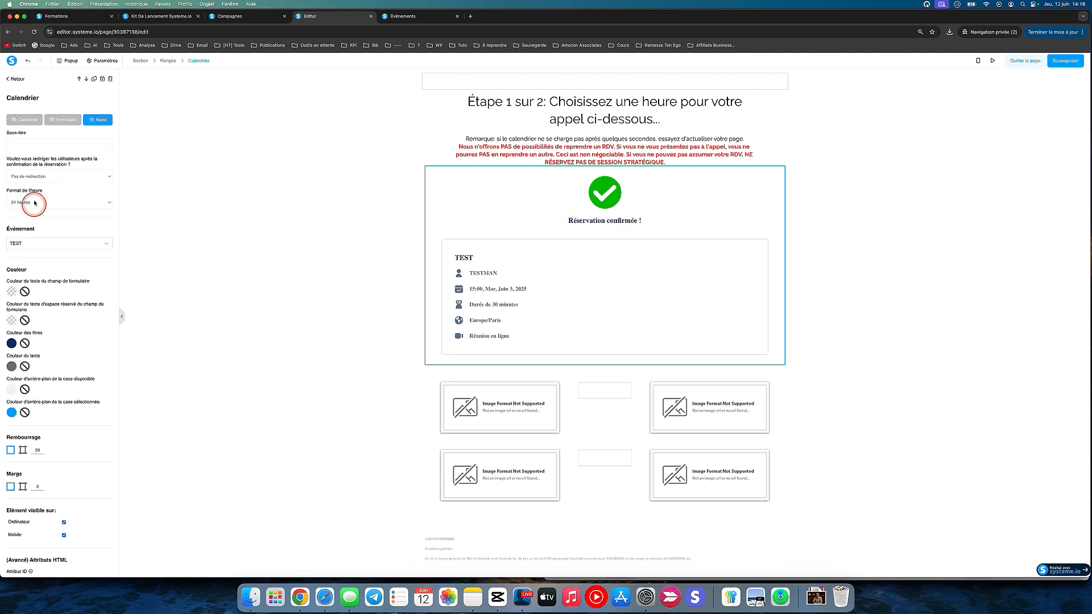
pyautogui.click(32, 175)
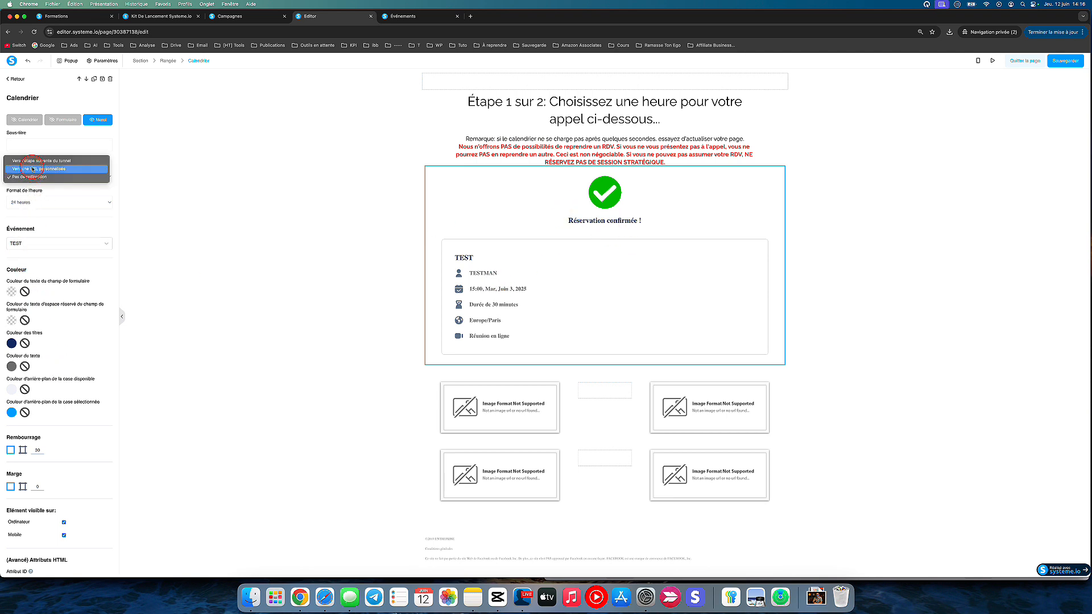
pyautogui.click(46, 161)
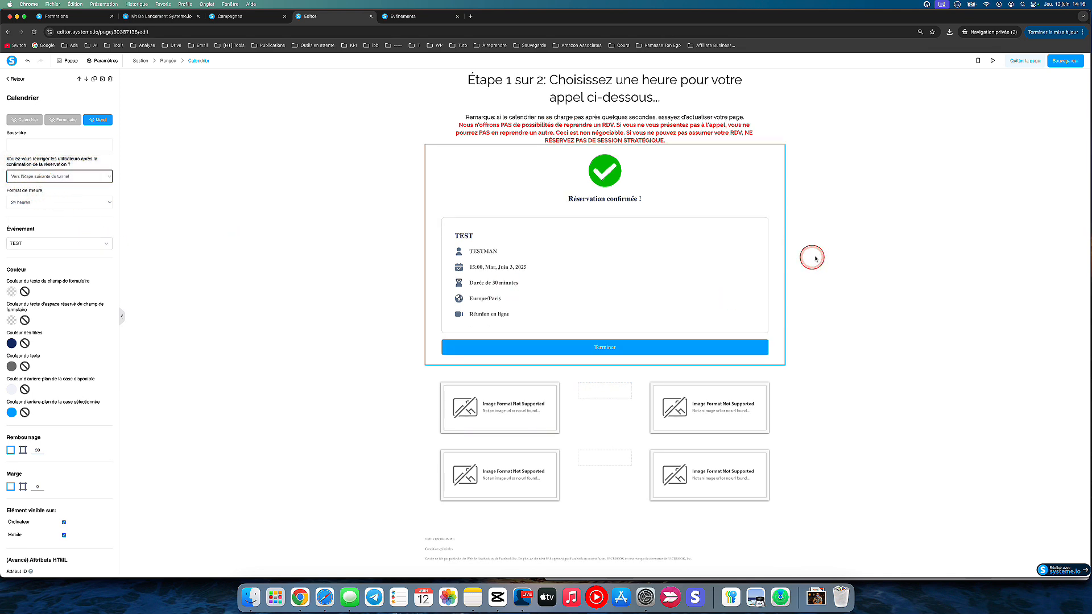
pyautogui.click(1066, 65)
# - Preview the Calendrier page, choose the 09:15 slot and proceed to the Étape 2 form
pyautogui.click(992, 60)
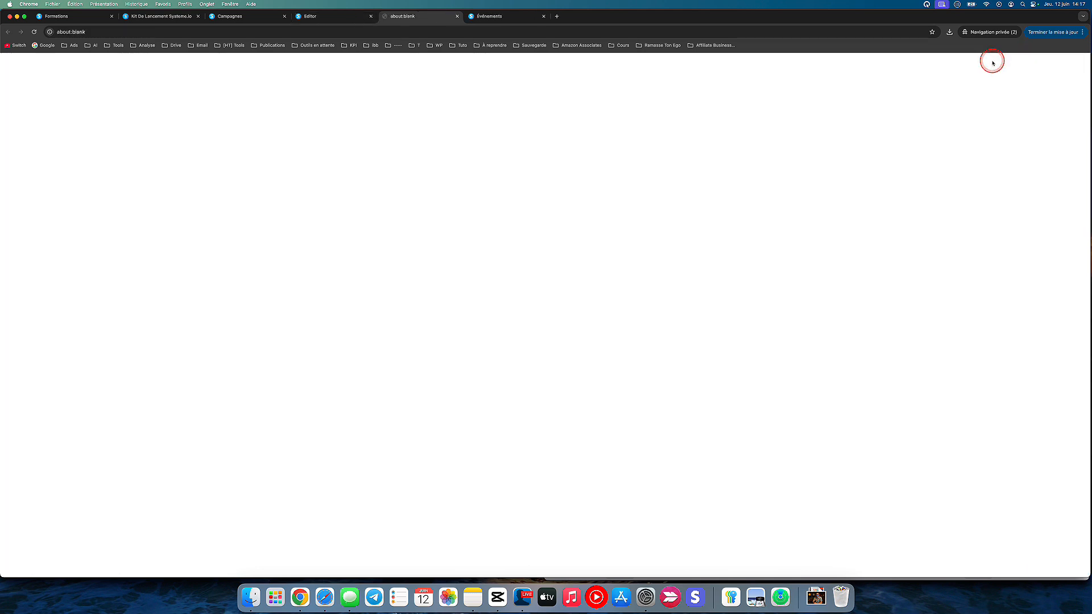
pyautogui.click(543, 327)
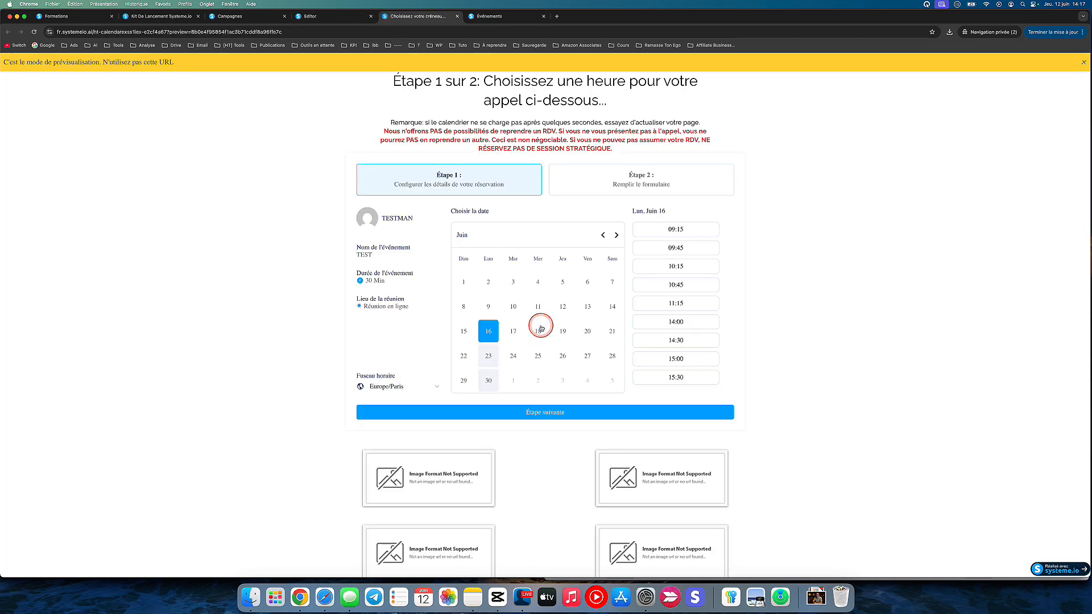
pyautogui.click(675, 239)
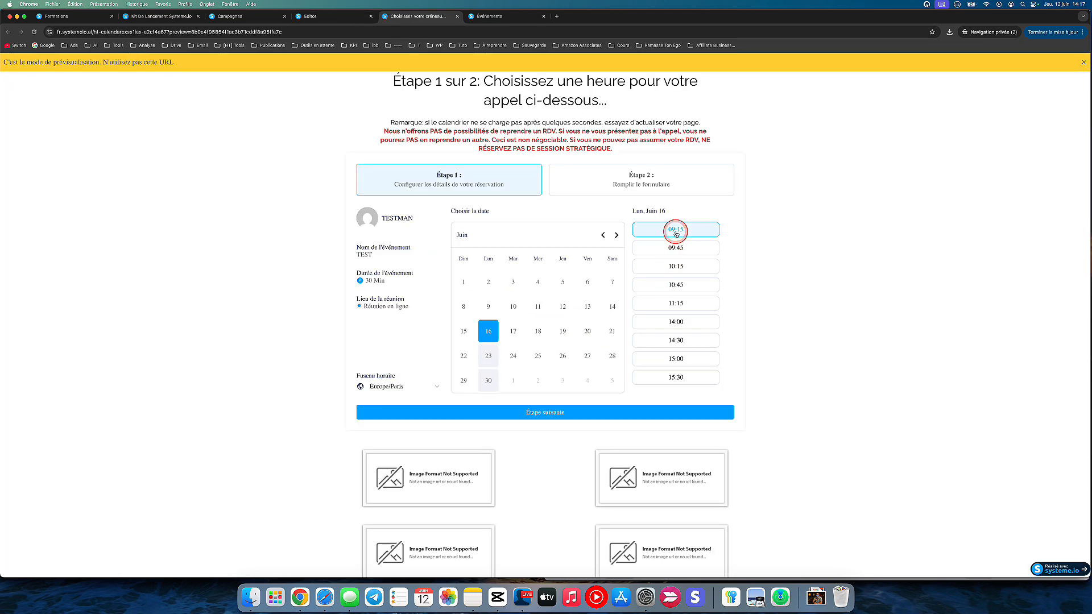
pyautogui.click(551, 429)
pyautogui.click(429, 298)
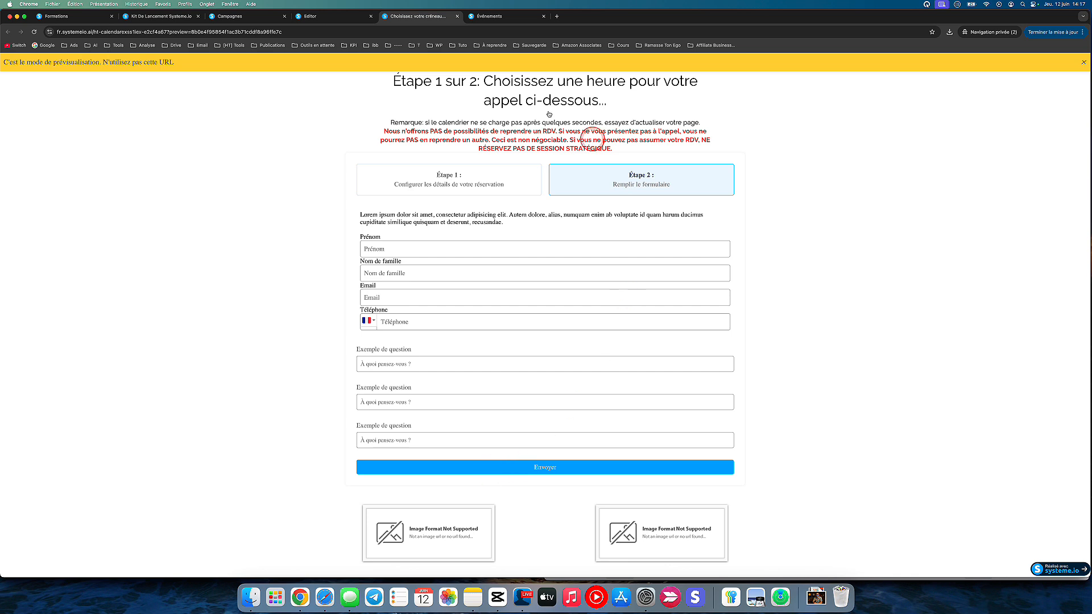
# - Leave the Calendrier page editor and open the funnel's Avant L'appel page for editing
pyautogui.click(341, 16)
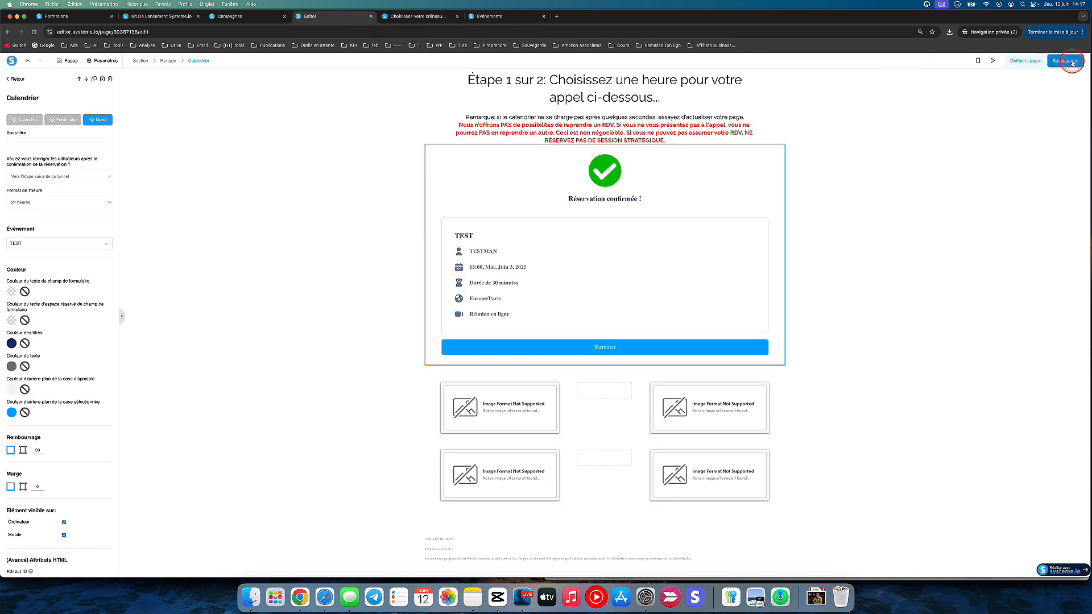
pyautogui.click(1017, 60)
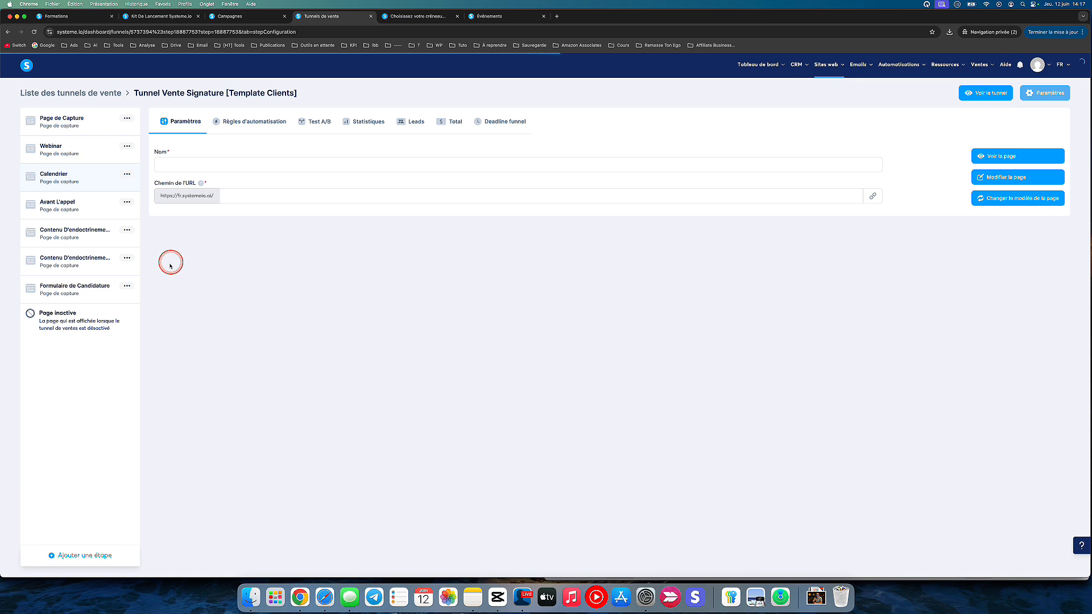
pyautogui.click(62, 206)
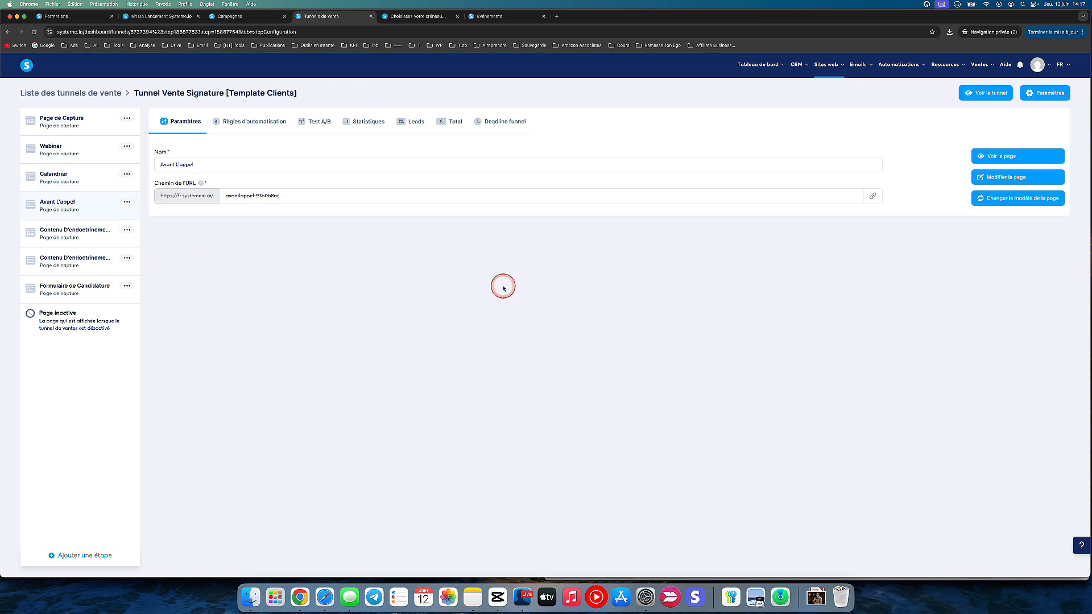
pyautogui.click(1007, 177)
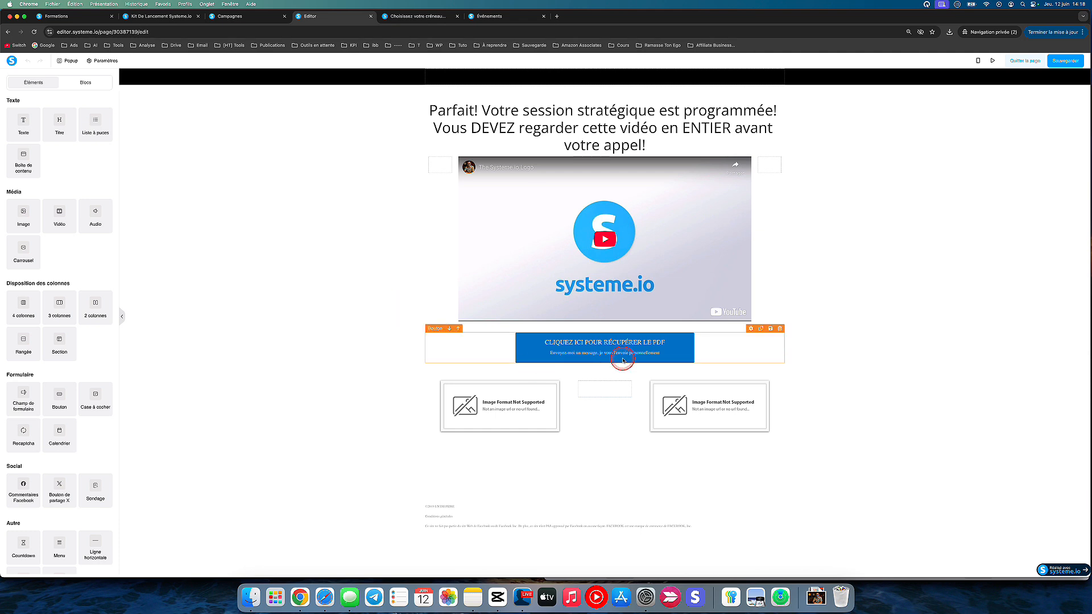
# - Examine the Avant L'appel page's headline, video, PDF button and image blocks
pyautogui.click(789, 349)
pyautogui.click(625, 347)
pyautogui.click(585, 438)
pyautogui.click(632, 350)
pyautogui.click(511, 421)
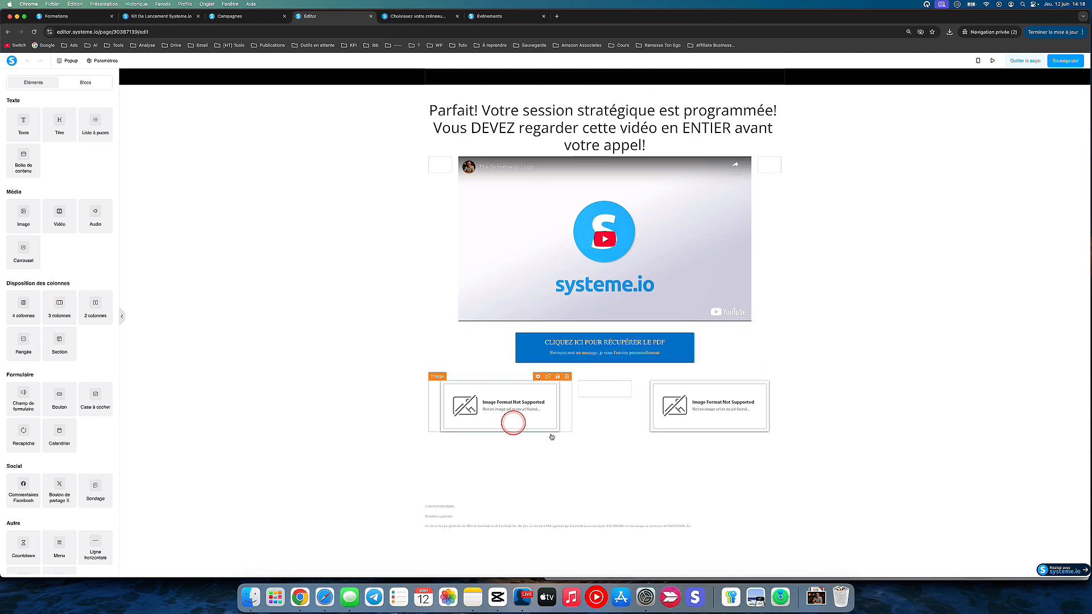
pyautogui.click(636, 436)
pyautogui.click(586, 374)
pyautogui.click(415, 386)
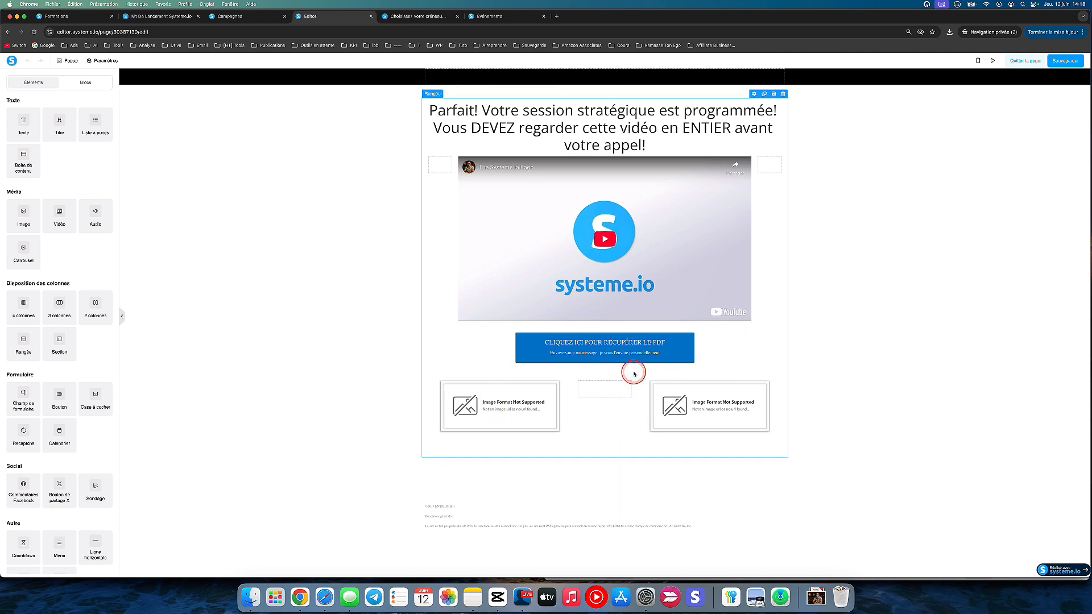
pyautogui.click(857, 359)
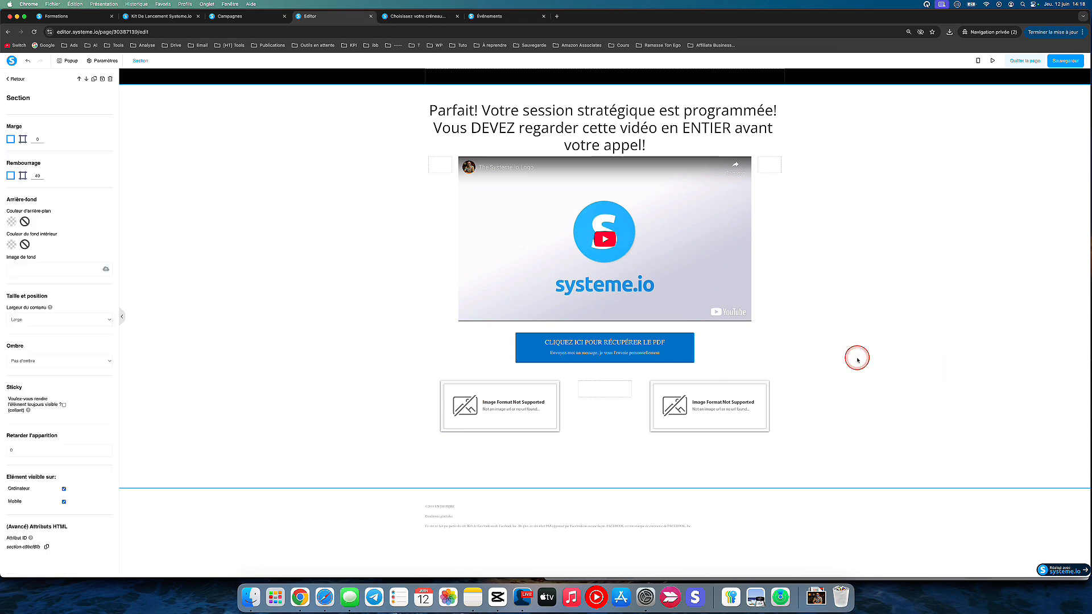
pyautogui.click(634, 349)
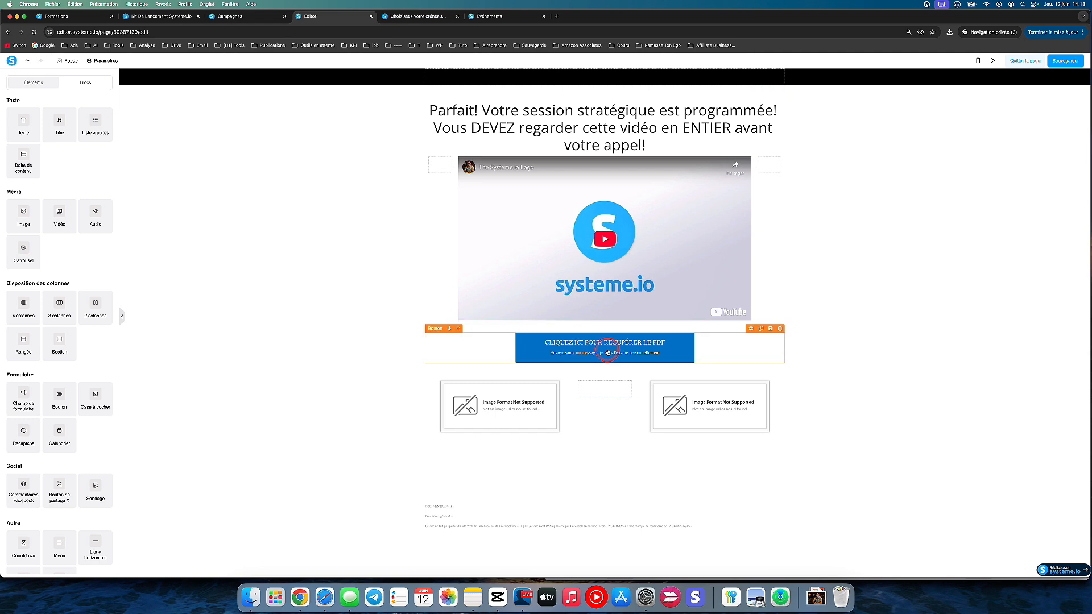
pyautogui.click(629, 365)
pyautogui.click(893, 312)
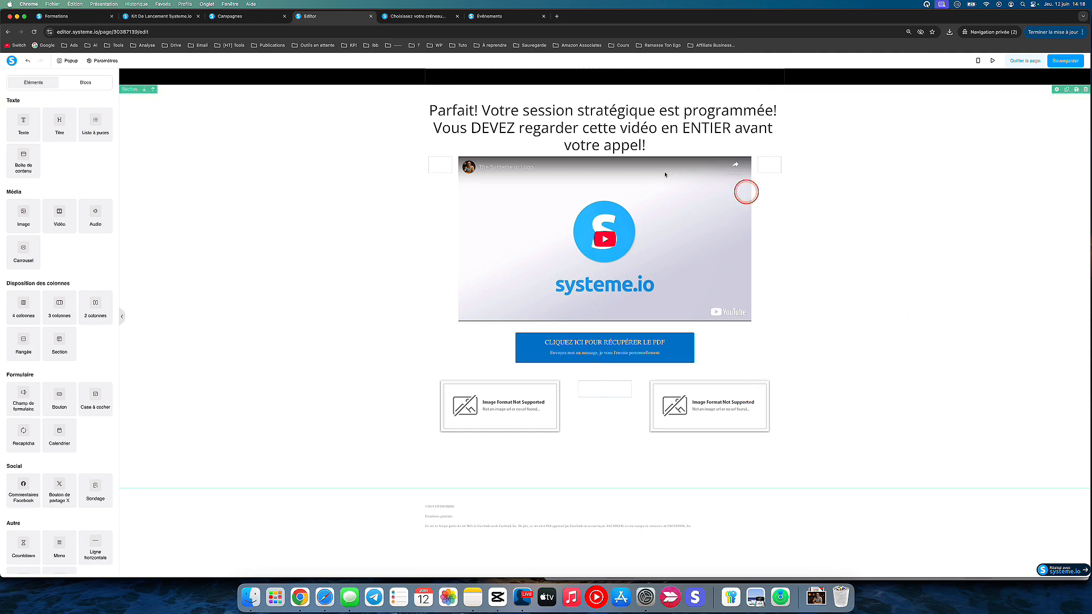
pyautogui.click(592, 266)
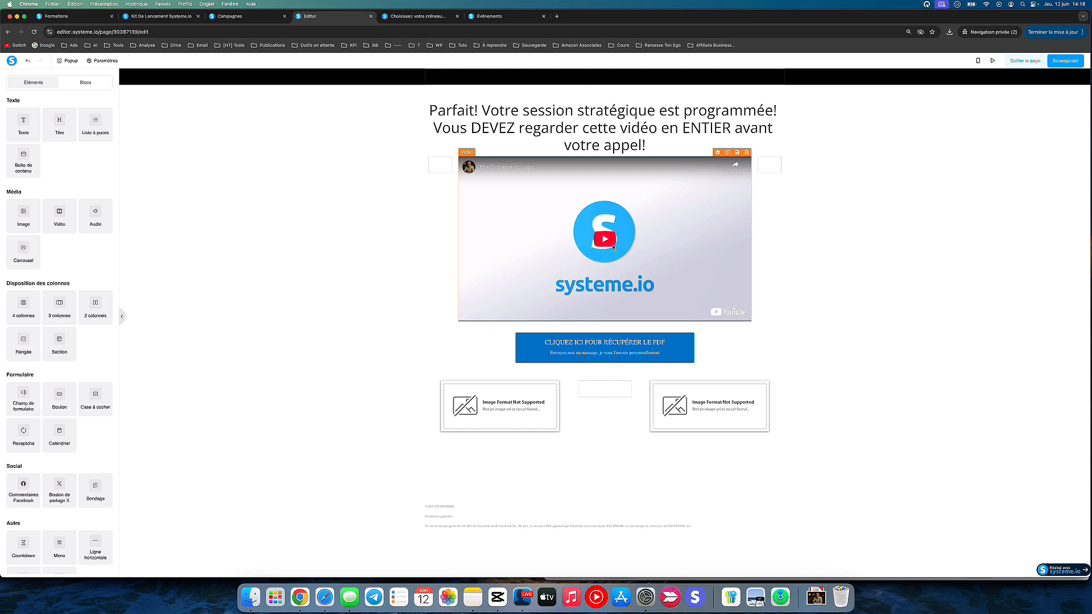
# - Display the PDF button's settings, then save the Avant L'appel page and leave its editor
pyautogui.click(600, 349)
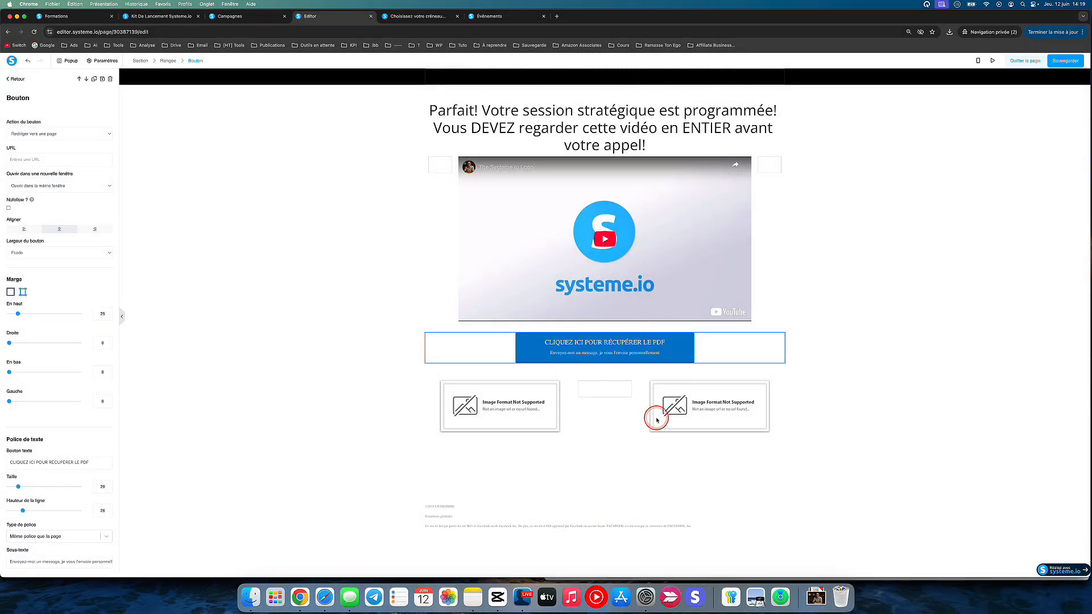
pyautogui.click(601, 352)
pyautogui.click(533, 349)
pyautogui.click(356, 464)
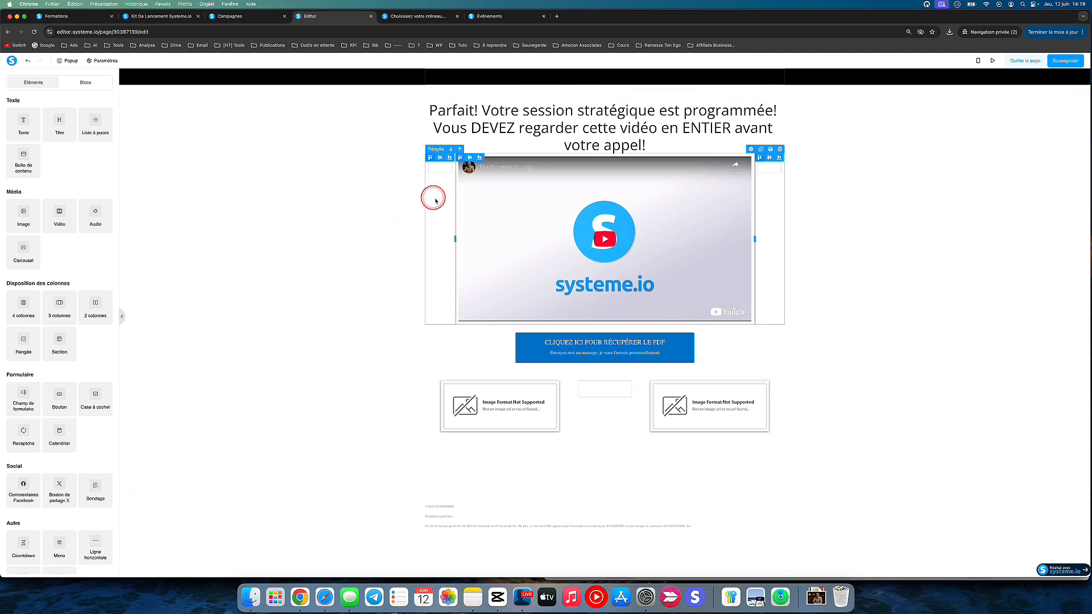
pyautogui.click(1063, 62)
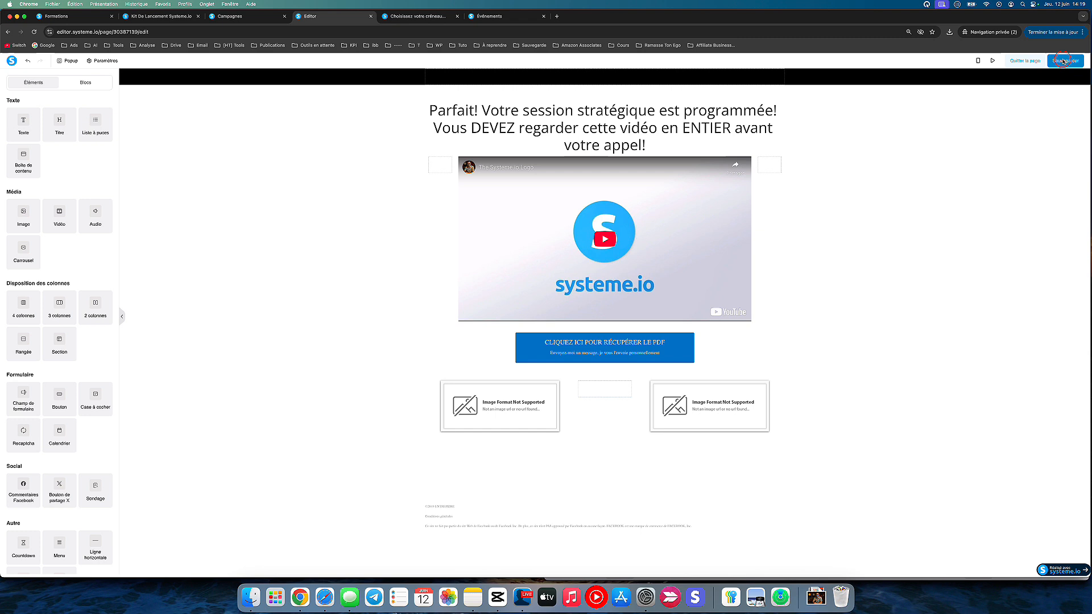
pyautogui.click(1025, 61)
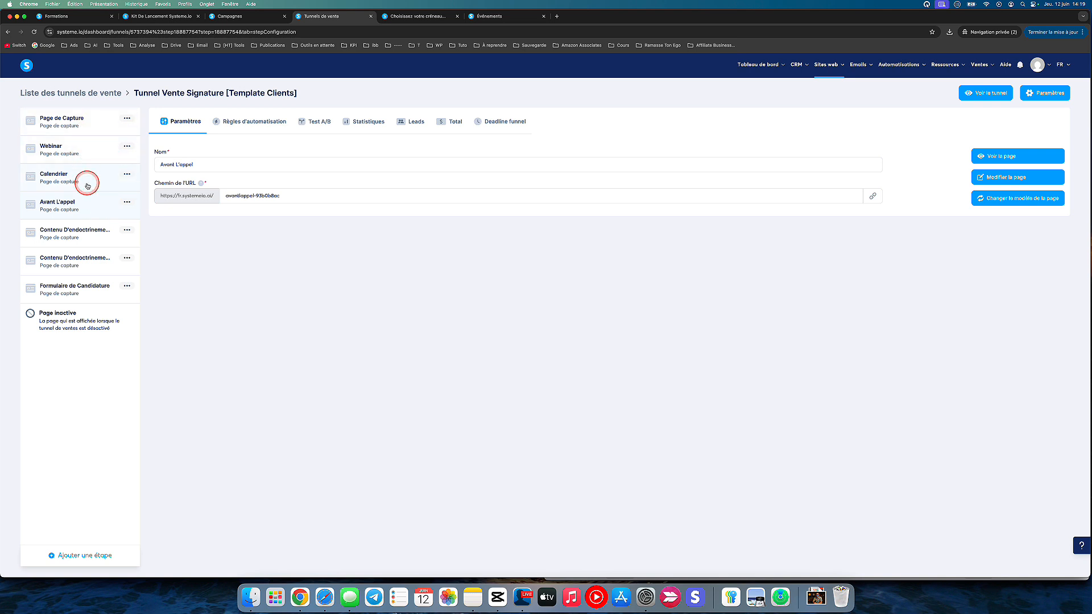
pyautogui.click(219, 270)
pyautogui.click(278, 252)
pyautogui.click(126, 230)
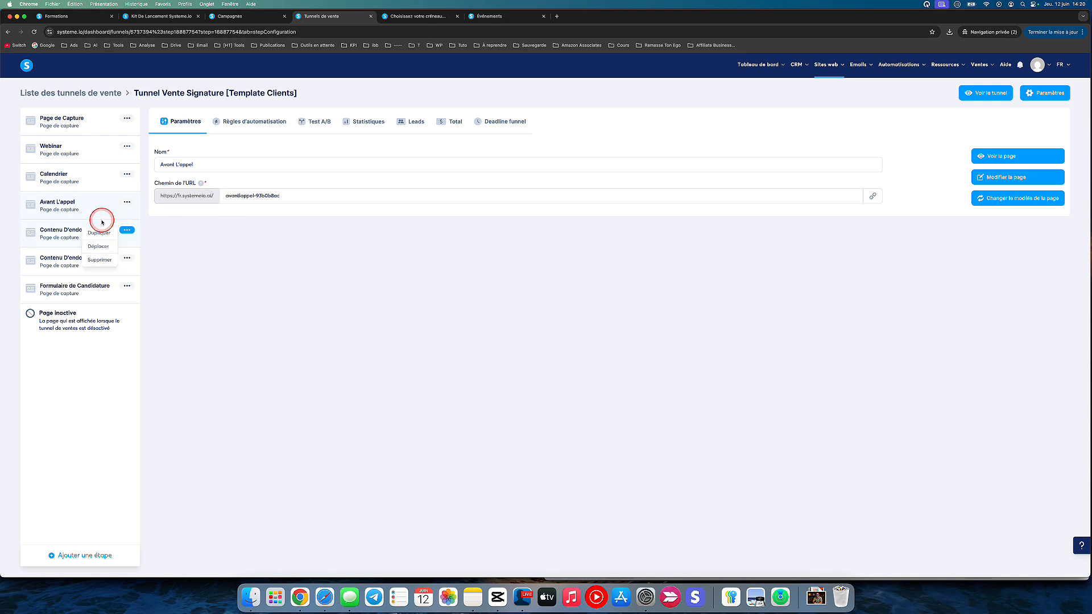
pyautogui.click(103, 220)
pyautogui.click(302, 296)
pyautogui.click(308, 310)
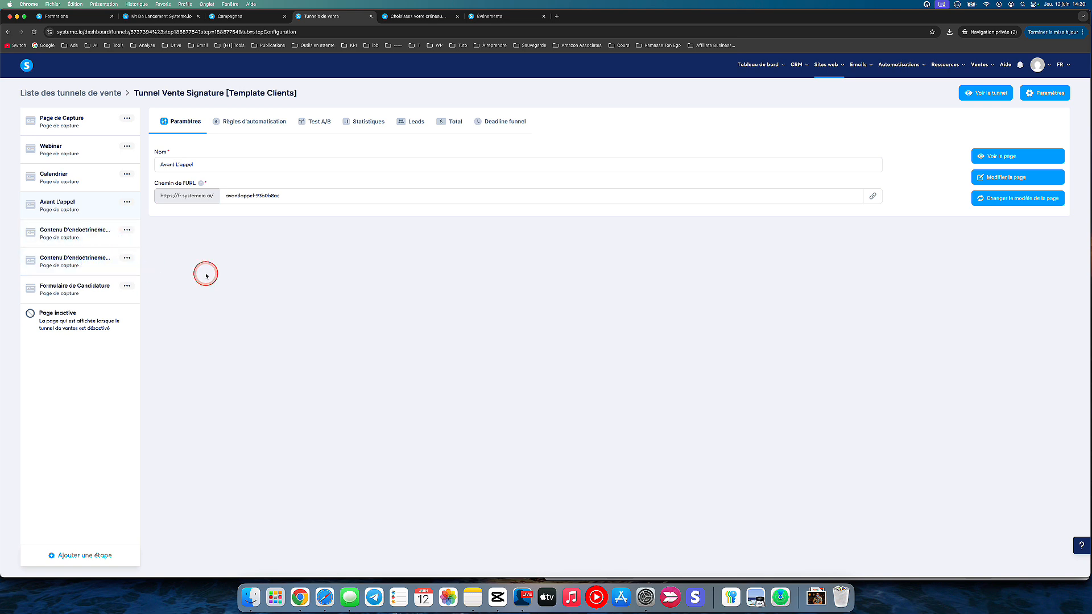
# - Open the Contenu D'endoctrinement #1 page in the editor, examine its layout and leave the editor
pyautogui.click(58, 237)
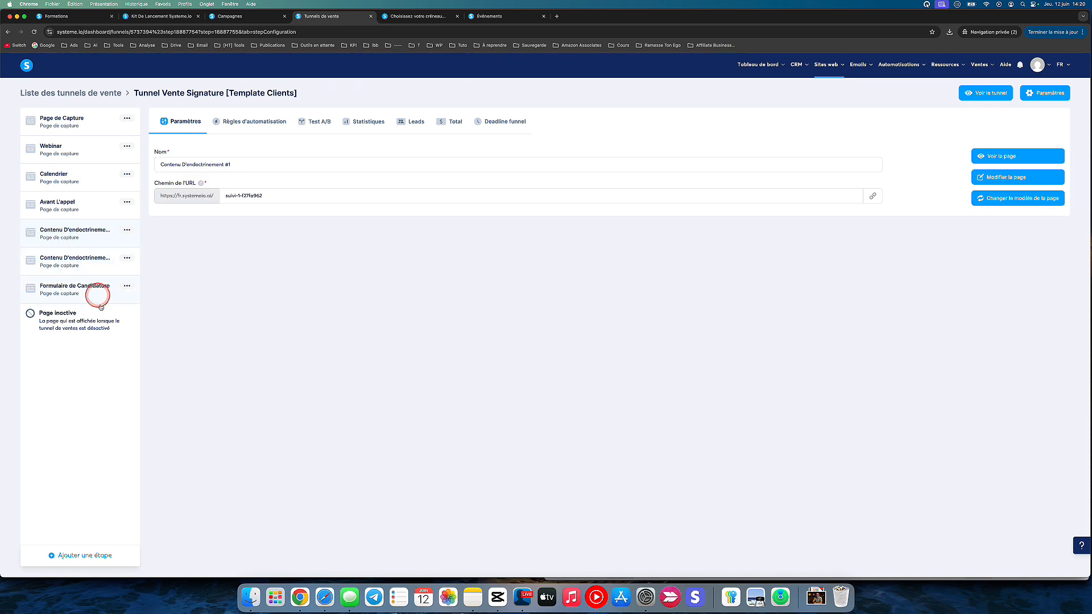
pyautogui.click(92, 265)
pyautogui.click(85, 233)
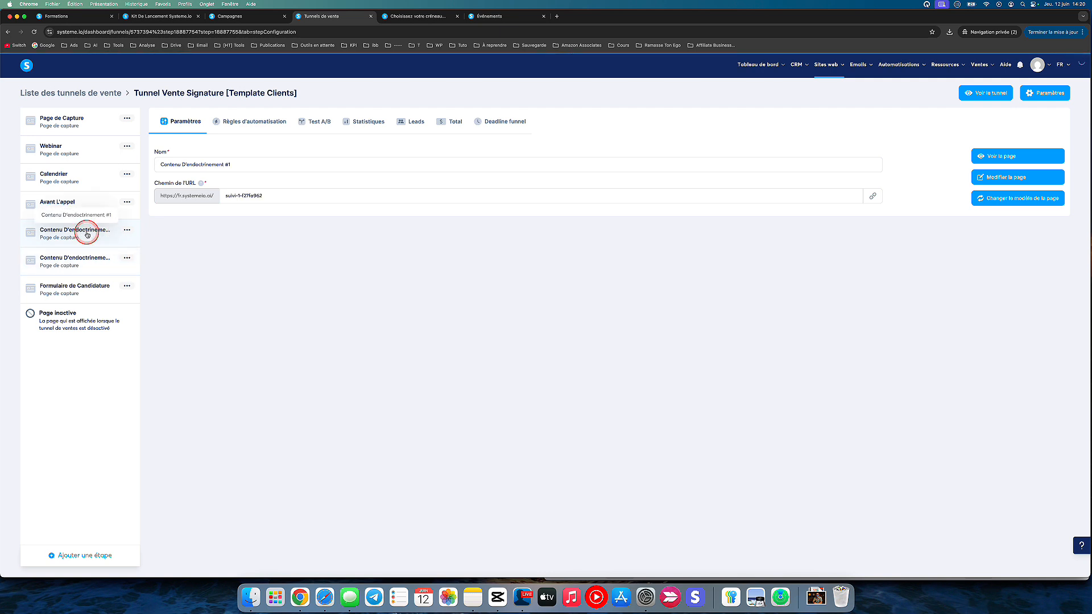
pyautogui.click(992, 177)
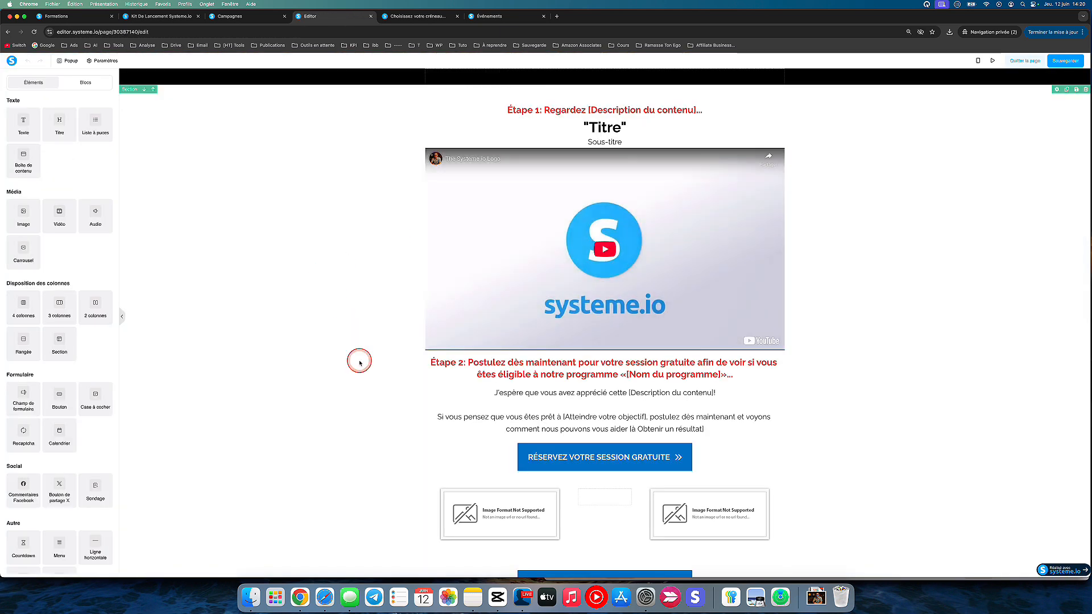
pyautogui.scroll(-2, 359, 362)
pyautogui.scroll(2, 359, 362)
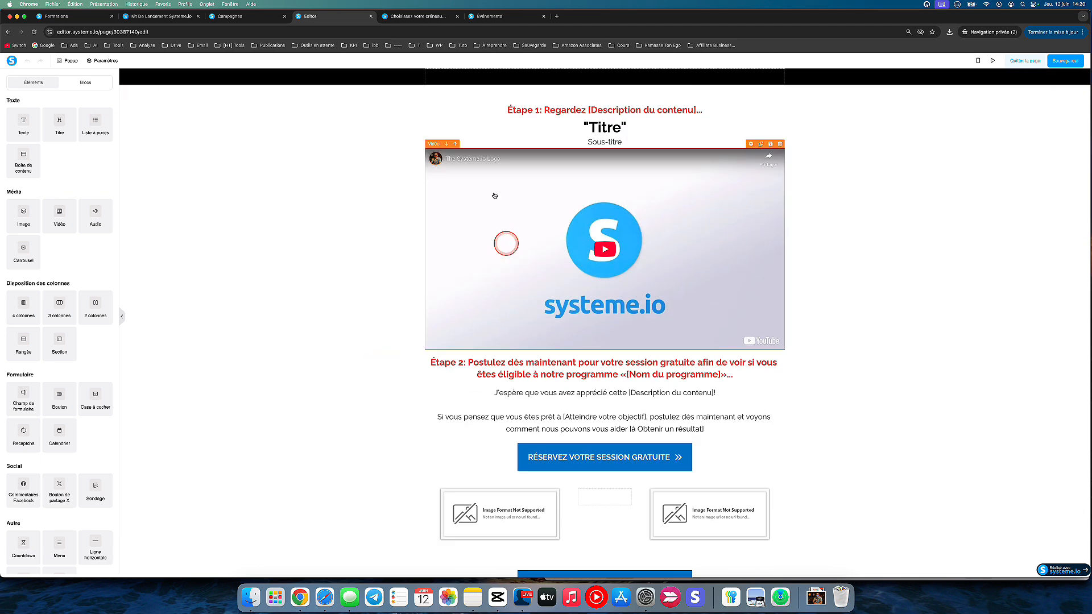
pyautogui.click(1026, 61)
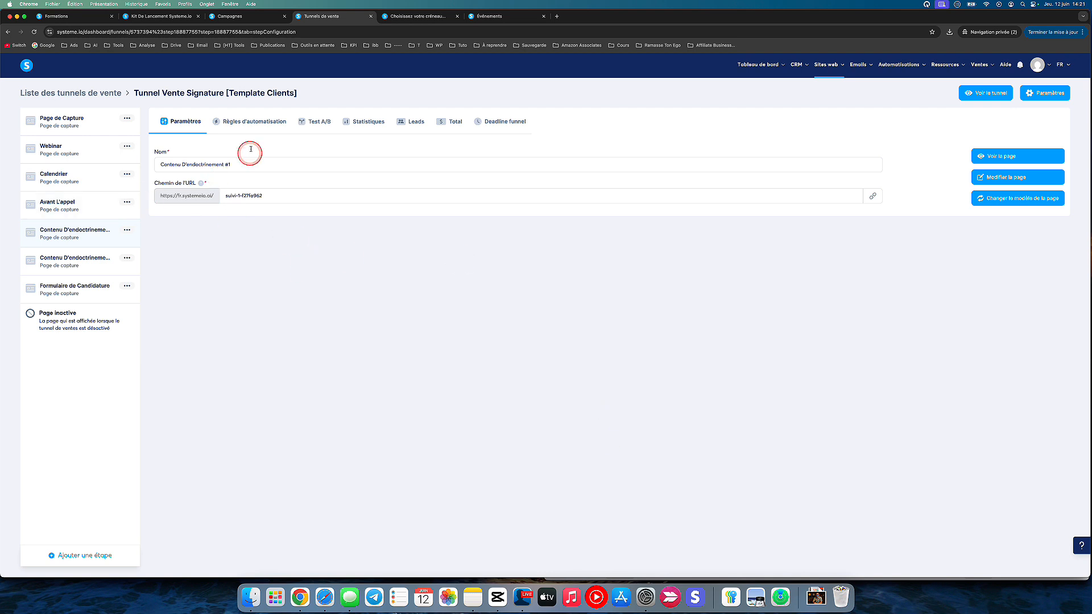
# - Display the Page de Capture step's settings, then return to the Contenu D'endoctrinement #1 step
pyautogui.click(53, 125)
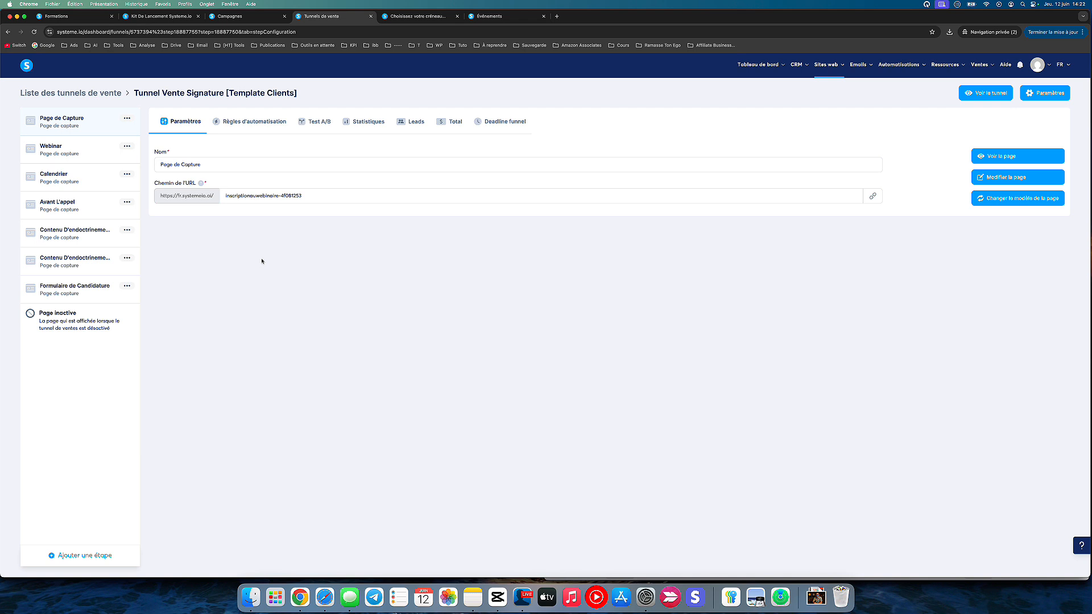
pyautogui.moveTo(261, 261); pyautogui.dragTo(245, 299)
pyautogui.moveTo(246, 300)
pyautogui.mouseDown()
pyautogui.moveTo(350, 262)
pyautogui.moveTo(234, 258)
pyautogui.moveTo(257, 344)
pyautogui.moveTo(381, 281)
pyautogui.moveTo(381, 305)
pyautogui.mouseUp()
pyautogui.click(87, 238)
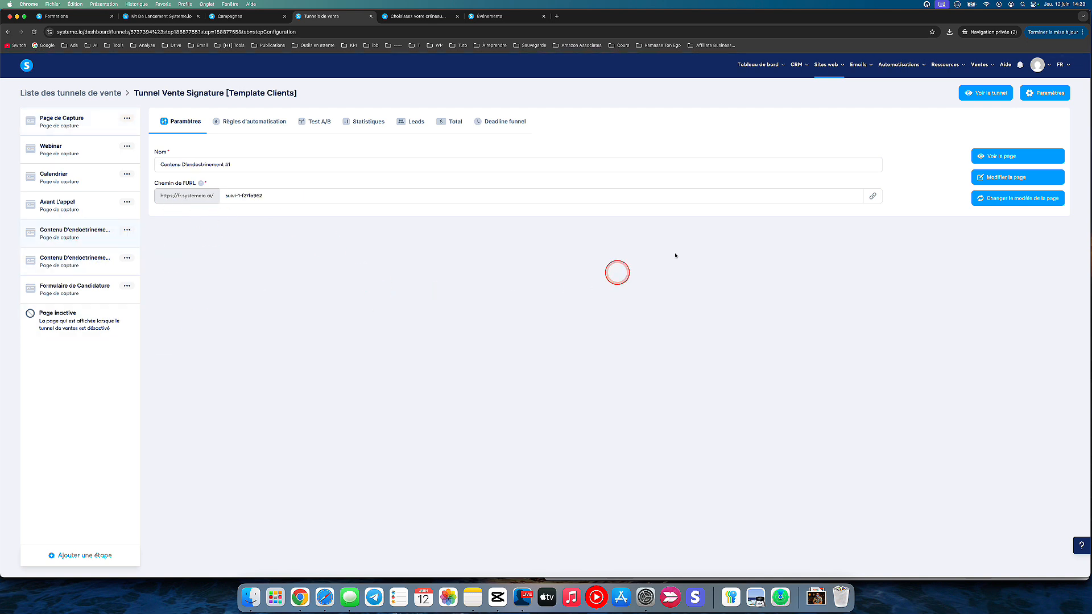
# - Open the Contenu D'endoctrinement #1 page in the editor, examine its video section and booking button, and leave the editor without saving
pyautogui.click(984, 178)
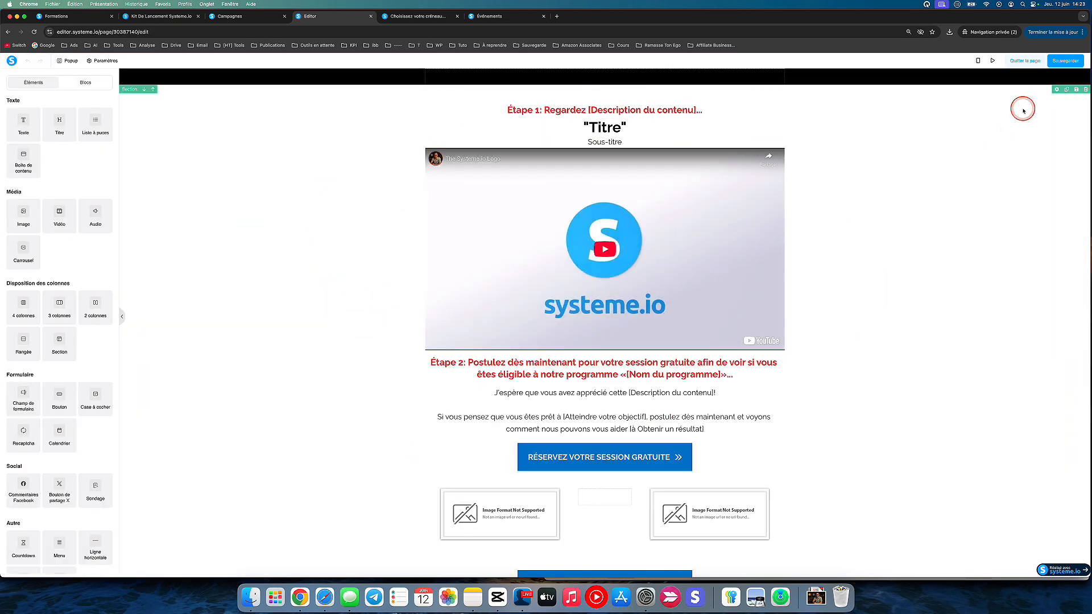
pyautogui.click(1025, 60)
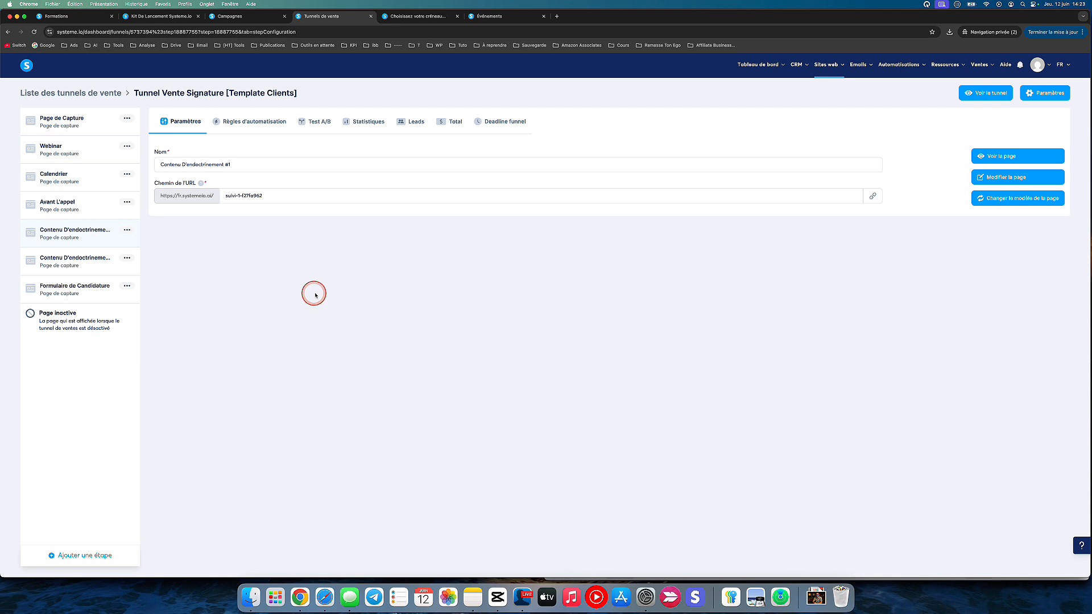
pyautogui.click(1012, 181)
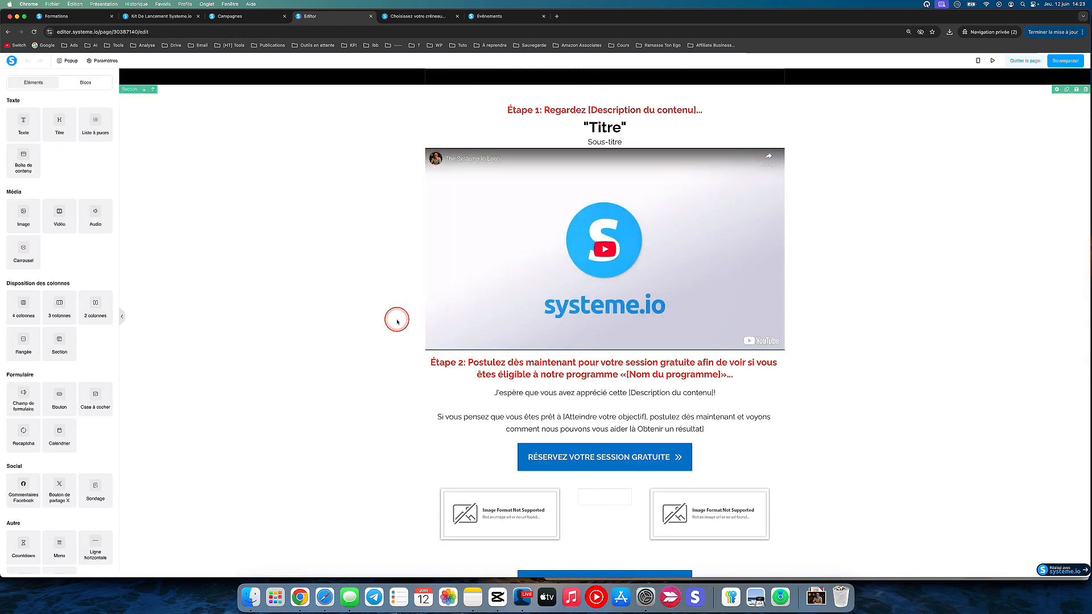
pyautogui.click(363, 340)
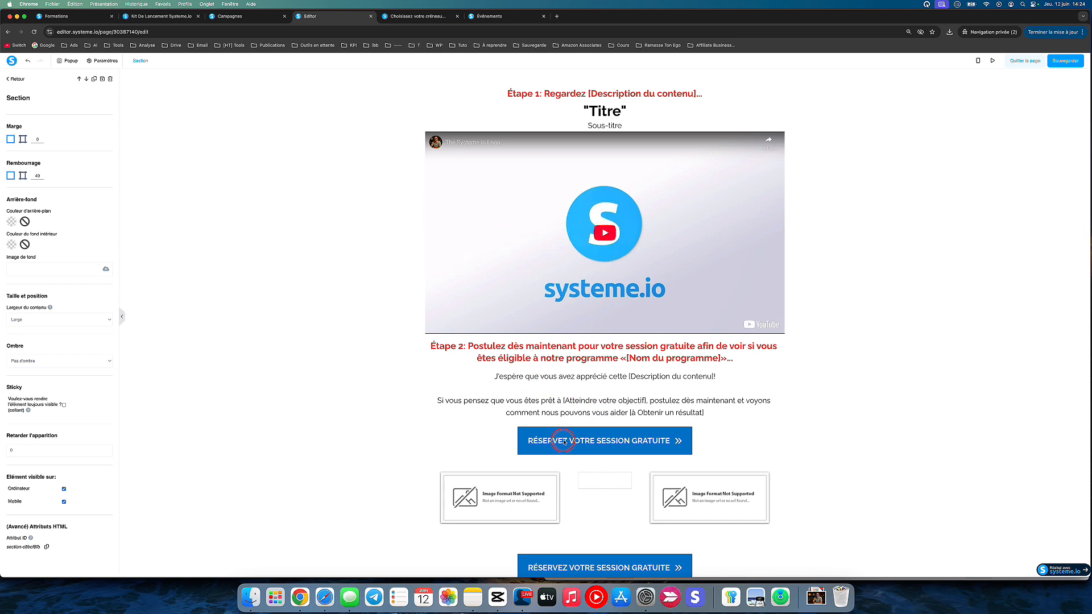
pyautogui.click(635, 436)
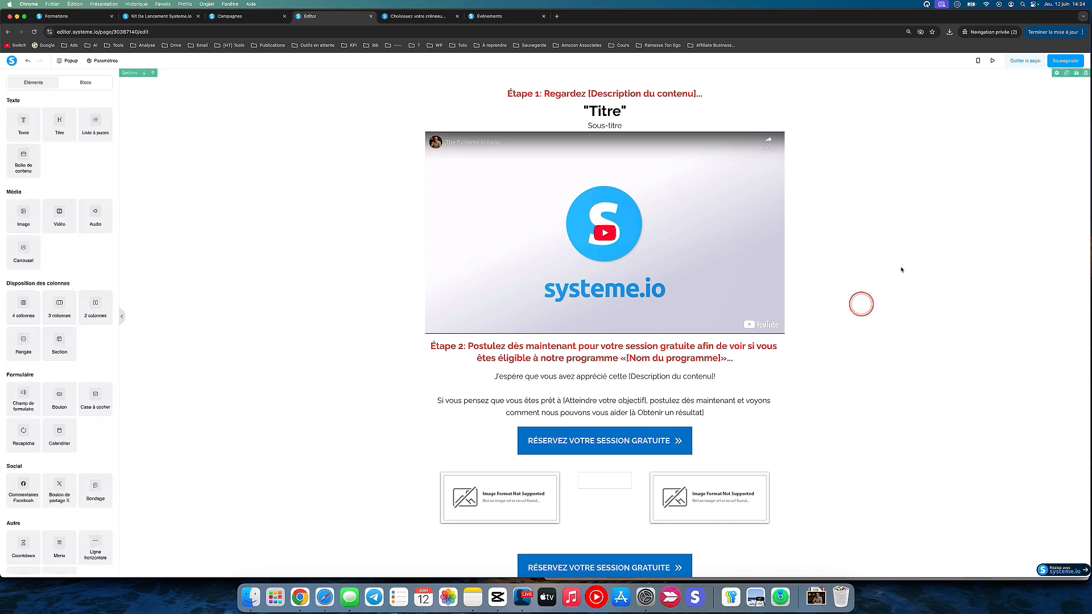
pyautogui.click(1026, 61)
# - Display the Calendrier step's settings, then view the (TEMPLATE) Tunnel Signature campaign's emails and return to the funnel
pyautogui.click(62, 183)
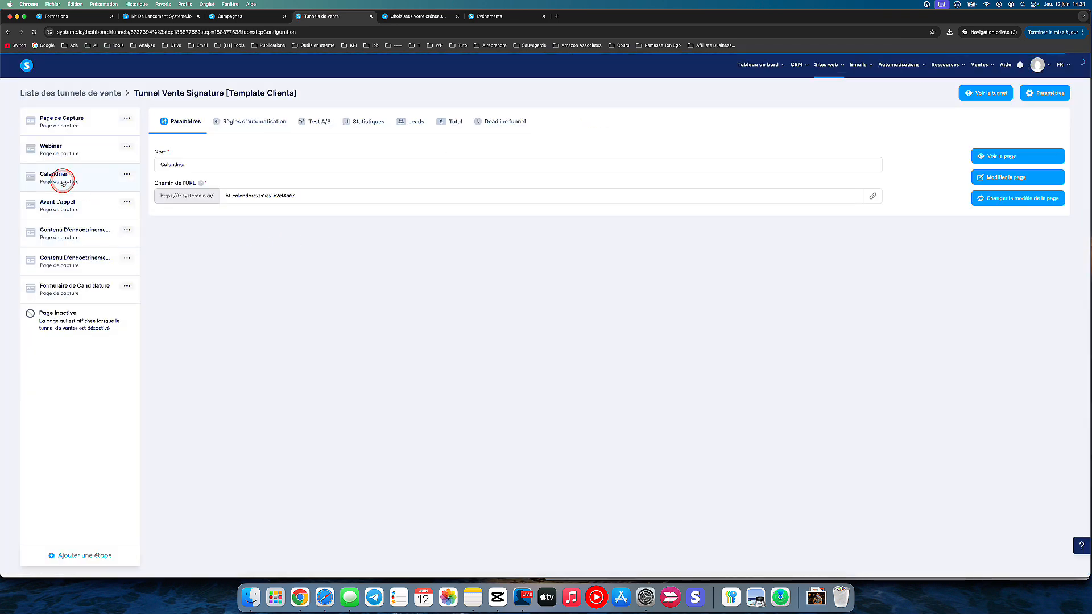
pyautogui.click(189, 195)
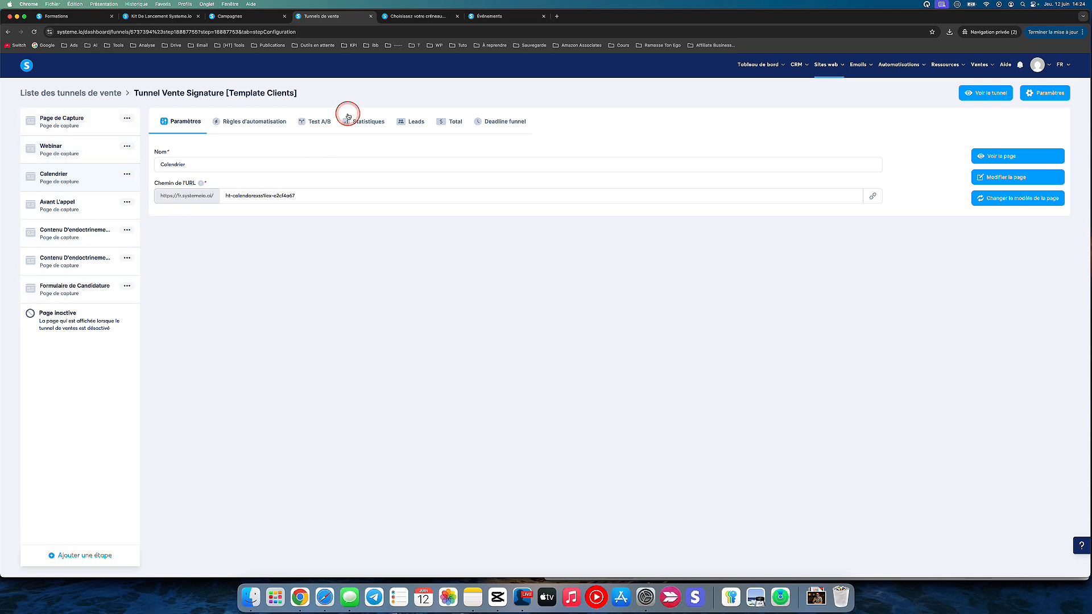
pyautogui.moveTo(890, 71)
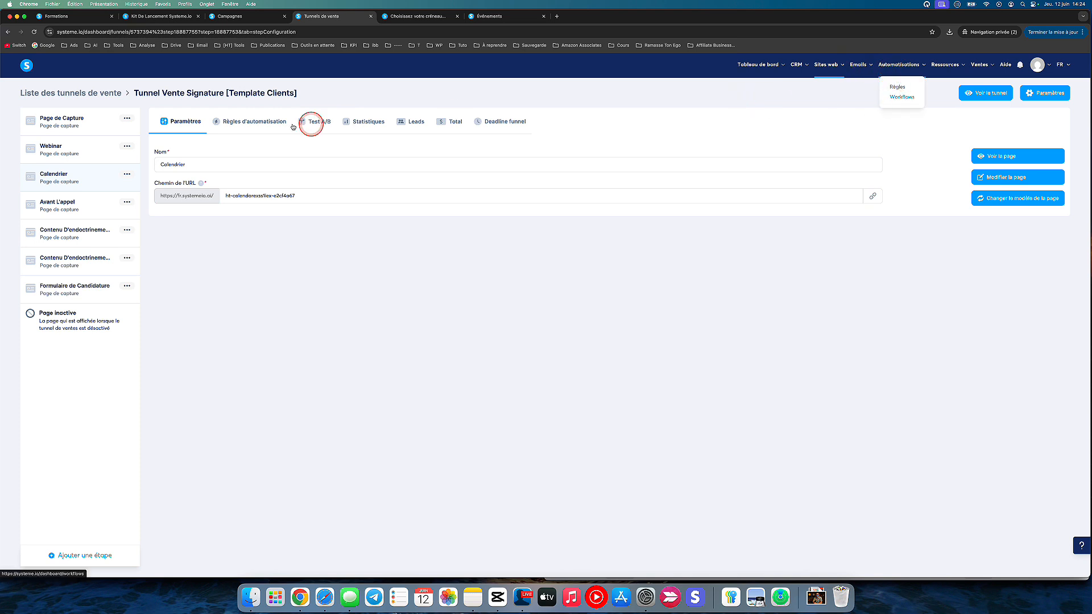
pyautogui.click(253, 16)
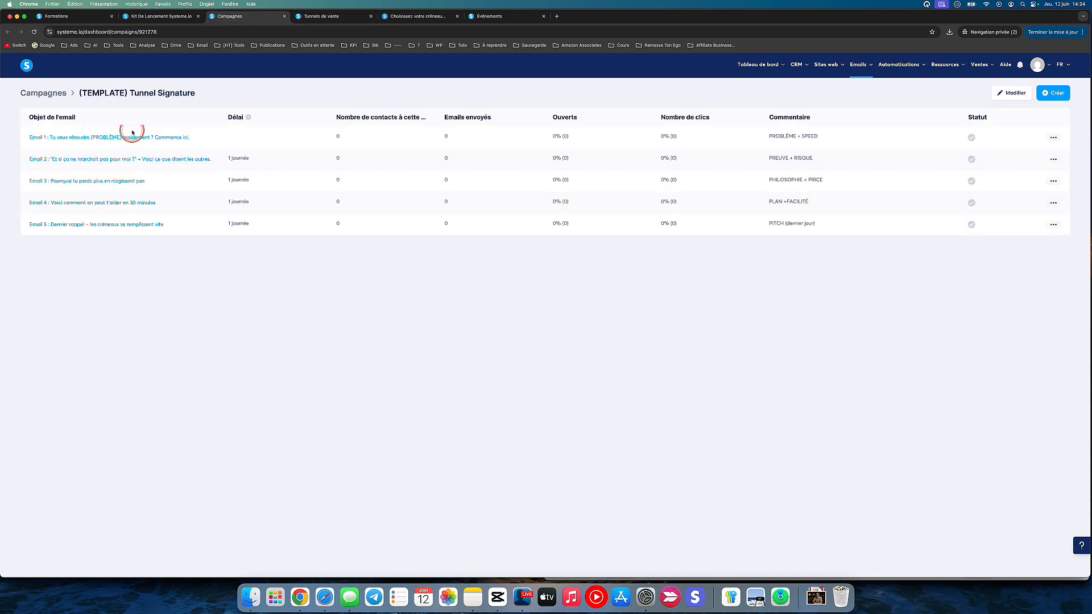
pyautogui.click(336, 17)
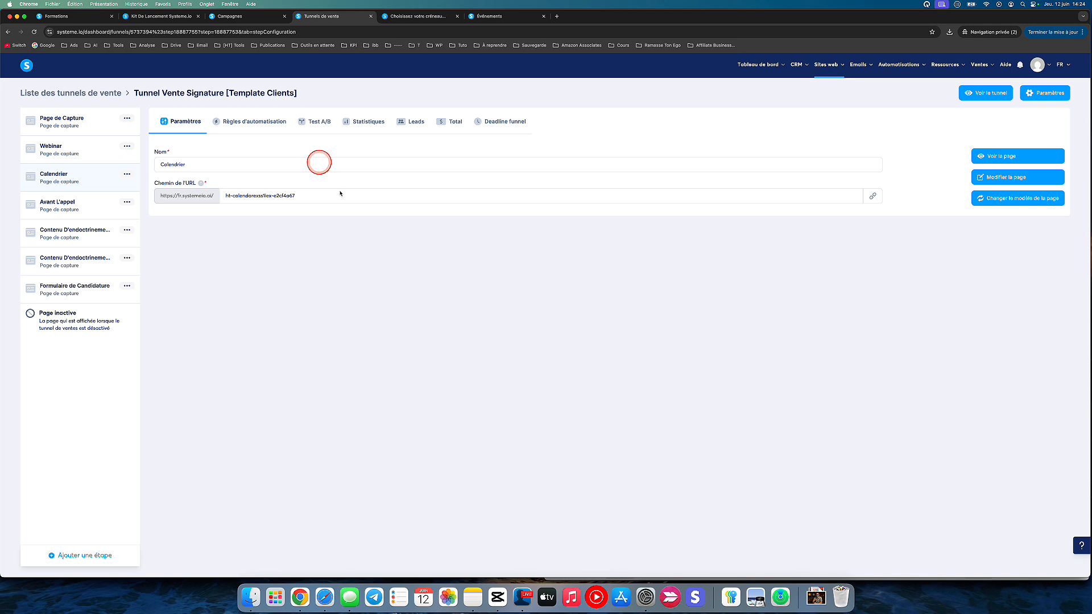
# - Close the calendar page preview and open the CRM's tag list in place of the calendar events
pyautogui.click(455, 19)
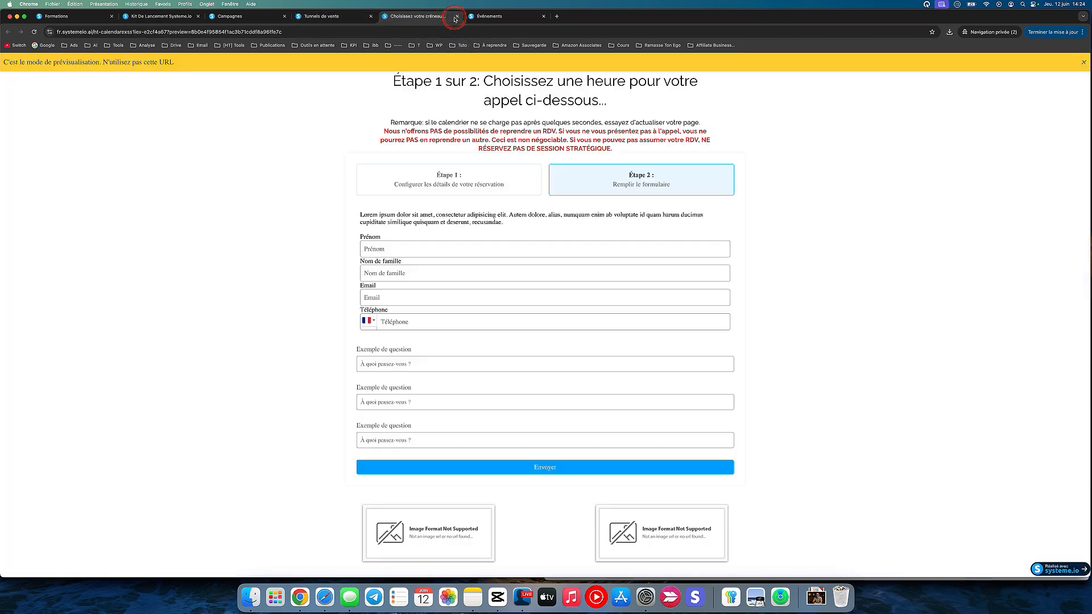
pyautogui.click(457, 19)
pyautogui.click(429, 17)
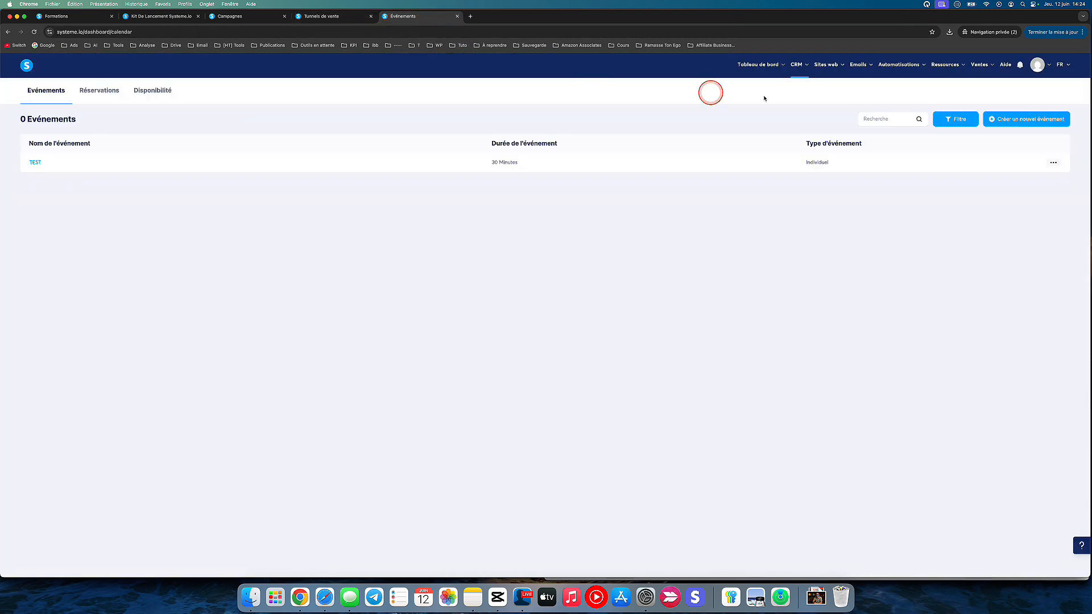
pyautogui.click(800, 65)
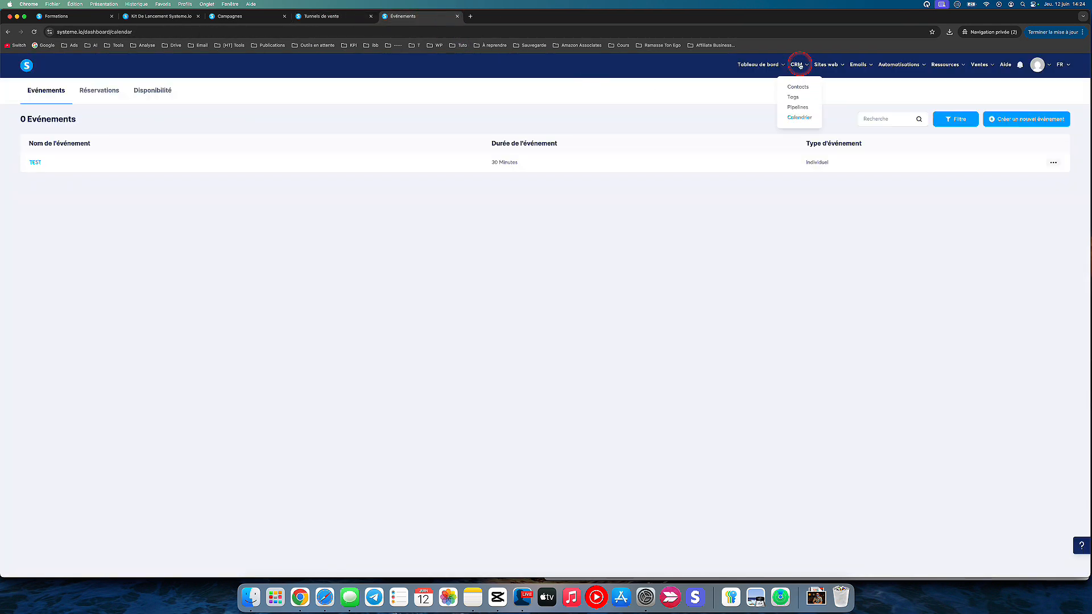
pyautogui.click(793, 98)
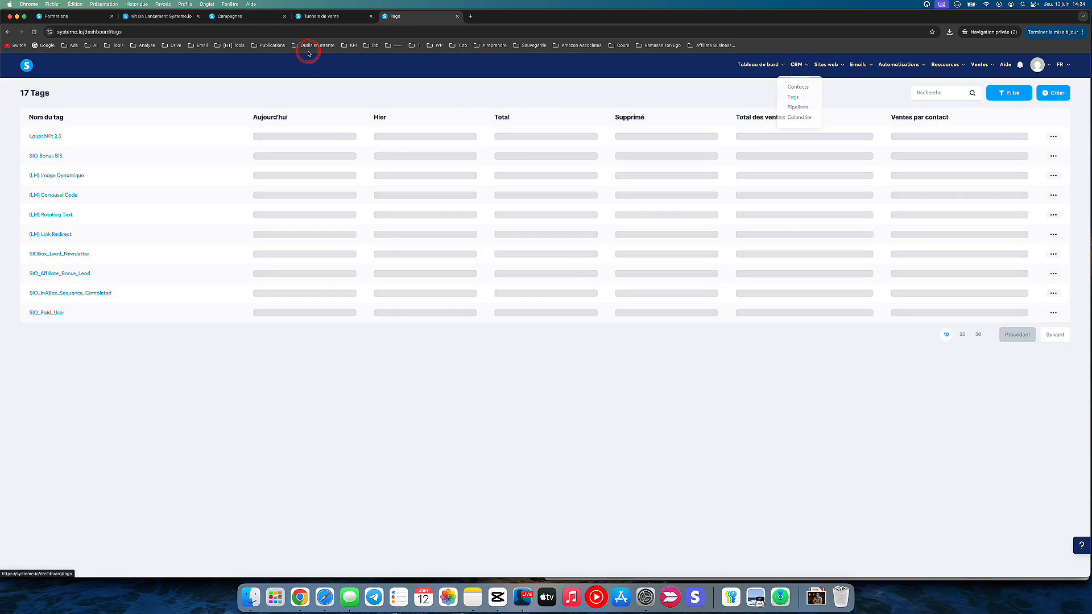
# - Return to the funnel and review the settings of its Page de Capture and following steps
pyautogui.click(250, 16)
pyautogui.click(328, 14)
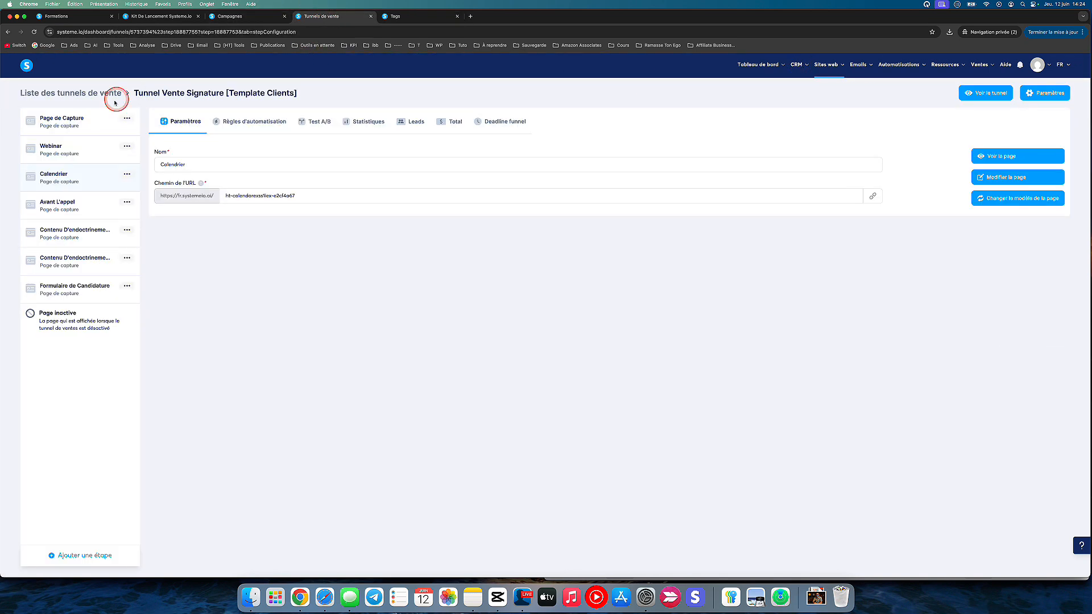
pyautogui.click(70, 117)
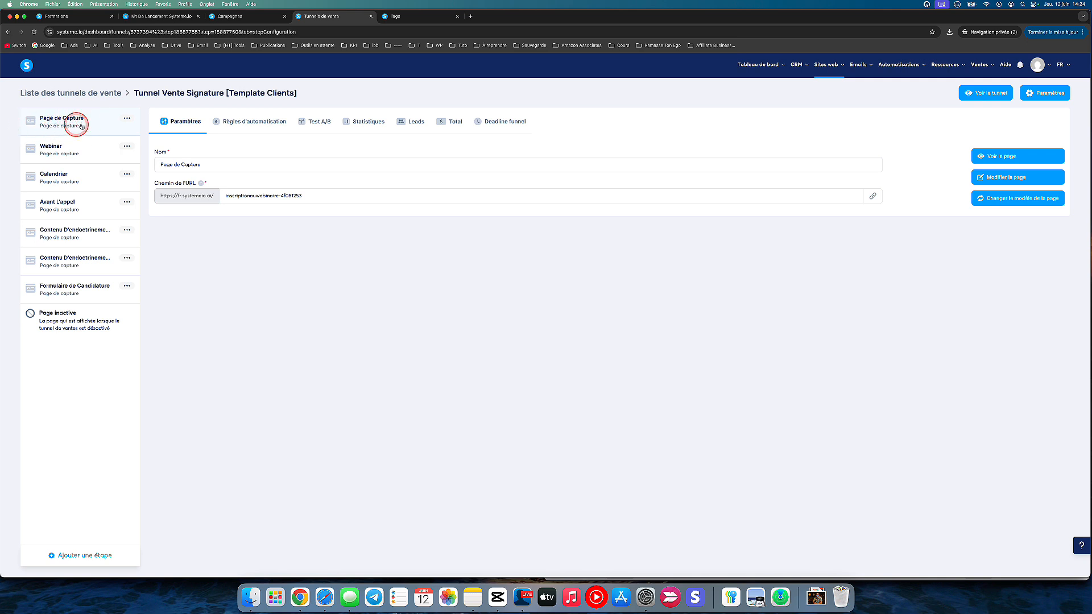
pyautogui.click(66, 147)
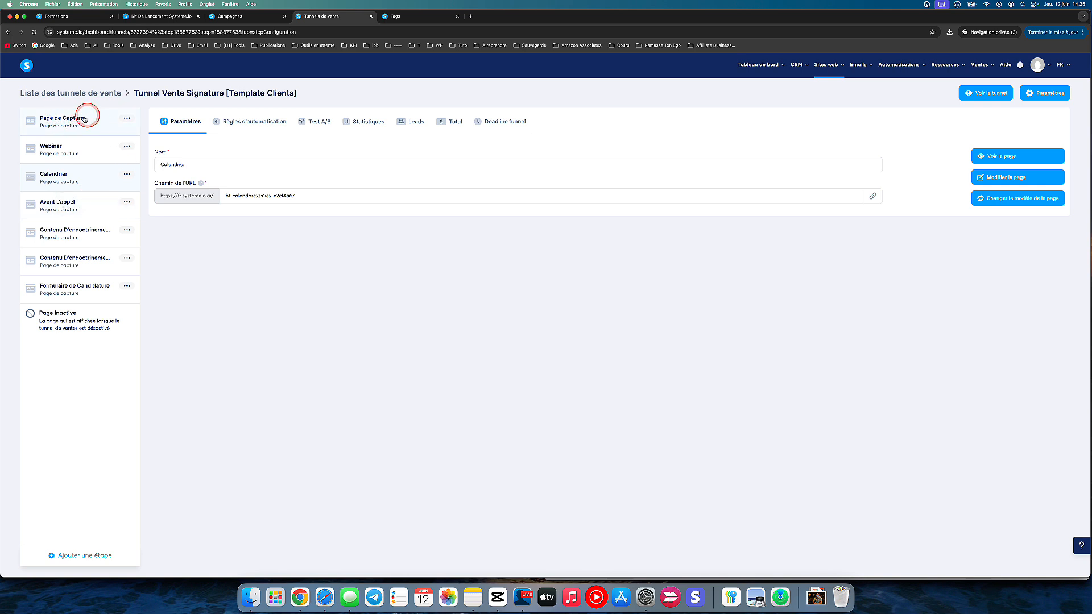
# - Create a new tag named CONTACT in the CRM's tag list
pyautogui.click(409, 17)
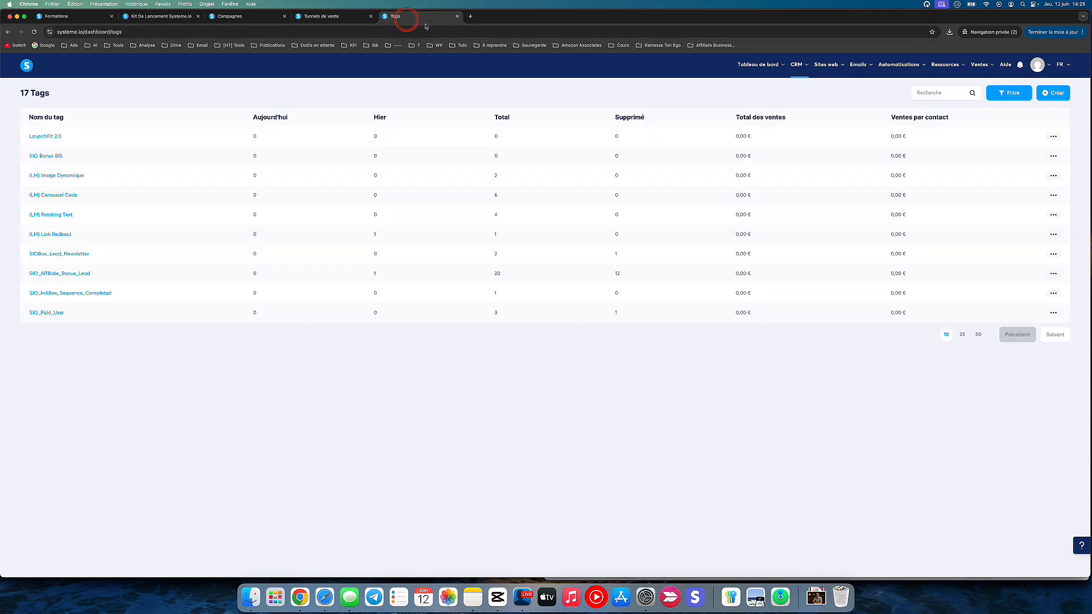
pyautogui.click(1051, 97)
pyautogui.click(592, 314)
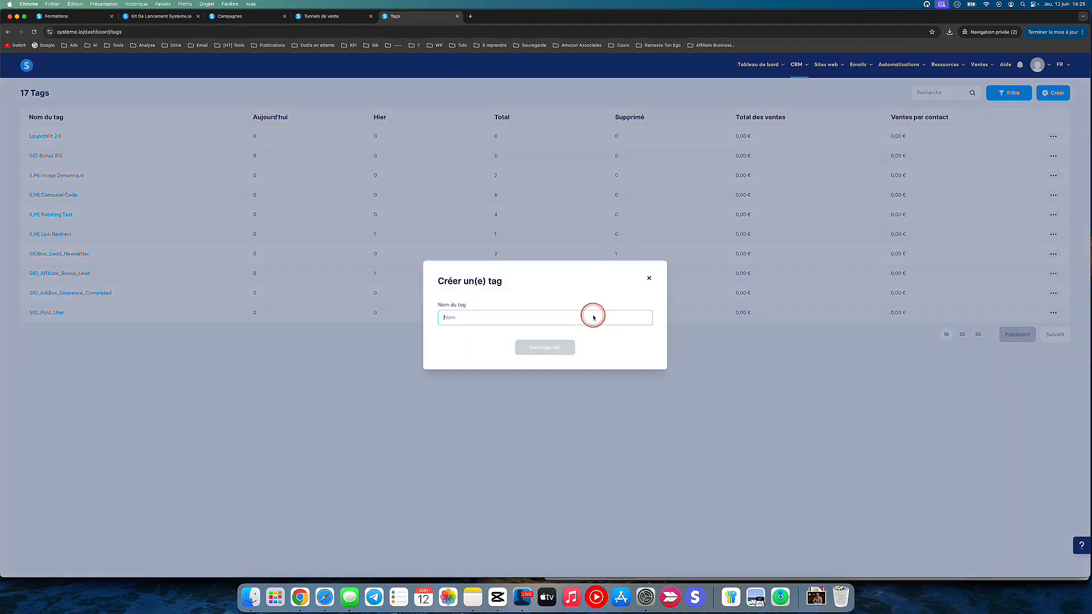
pyautogui.write('CONTACT')
pyautogui.click(544, 349)
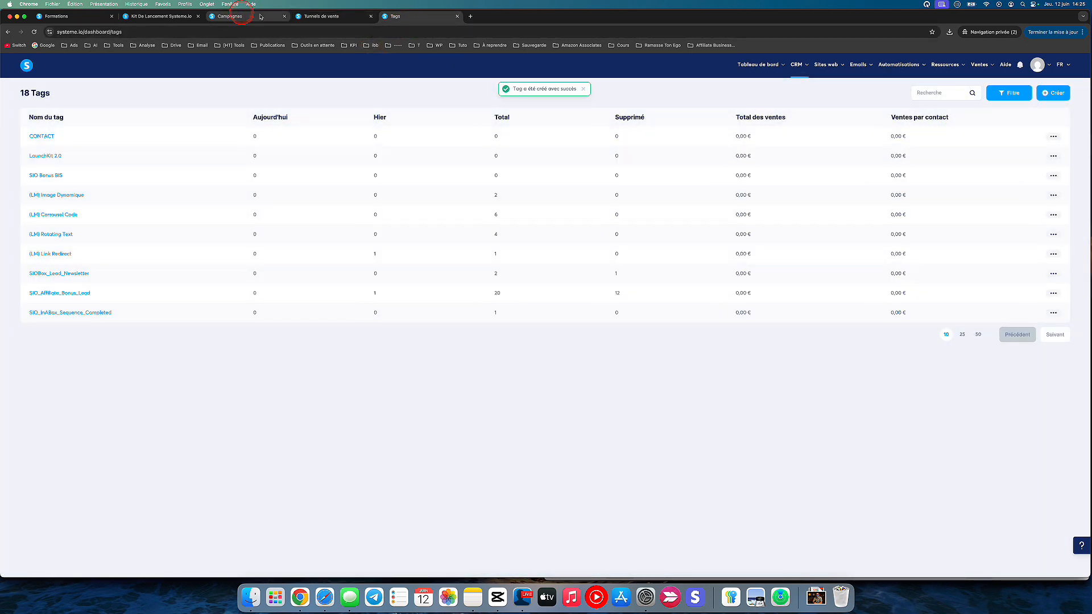
# - Glance at the funnel's steps, then create a second tag named RENDEZ-VOUS in the tag list
pyautogui.click(321, 16)
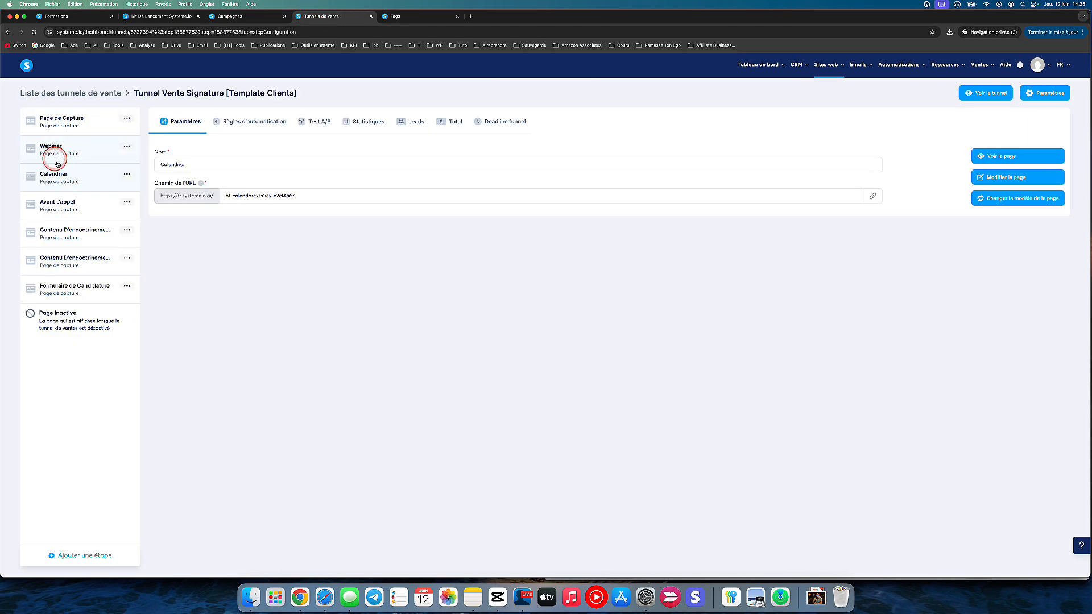
pyautogui.click(396, 17)
pyautogui.click(1052, 92)
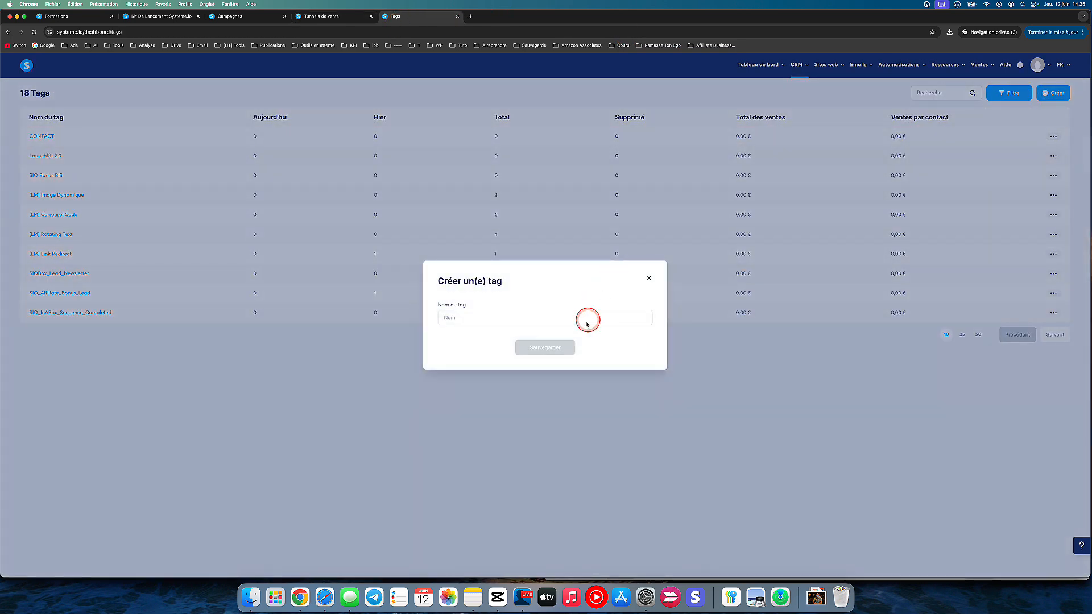
pyautogui.click(587, 321)
pyautogui.write('RENDEZ-VOUS')
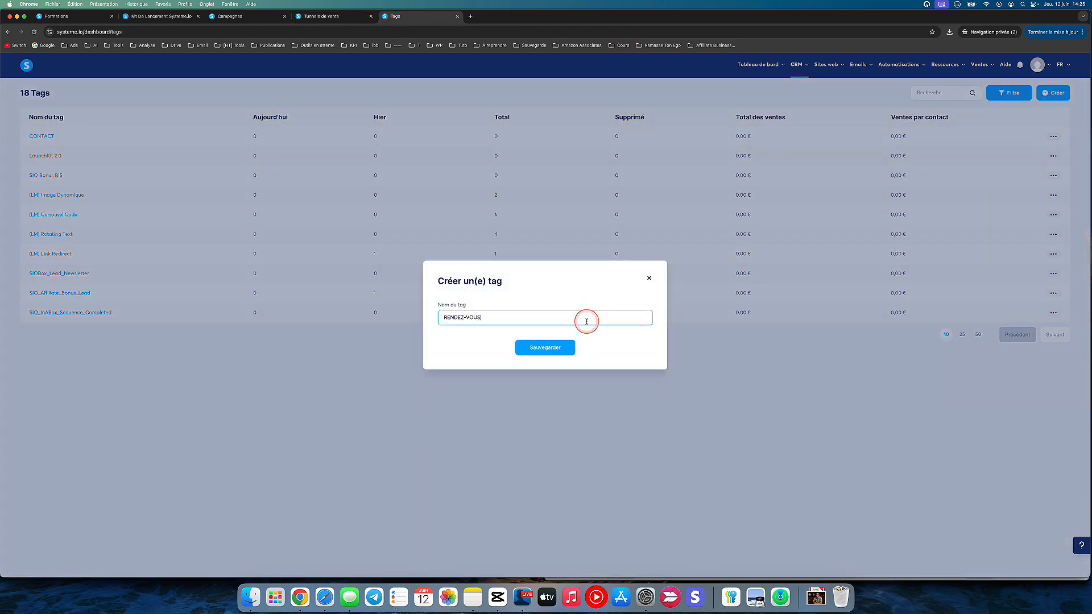
pyautogui.click(560, 347)
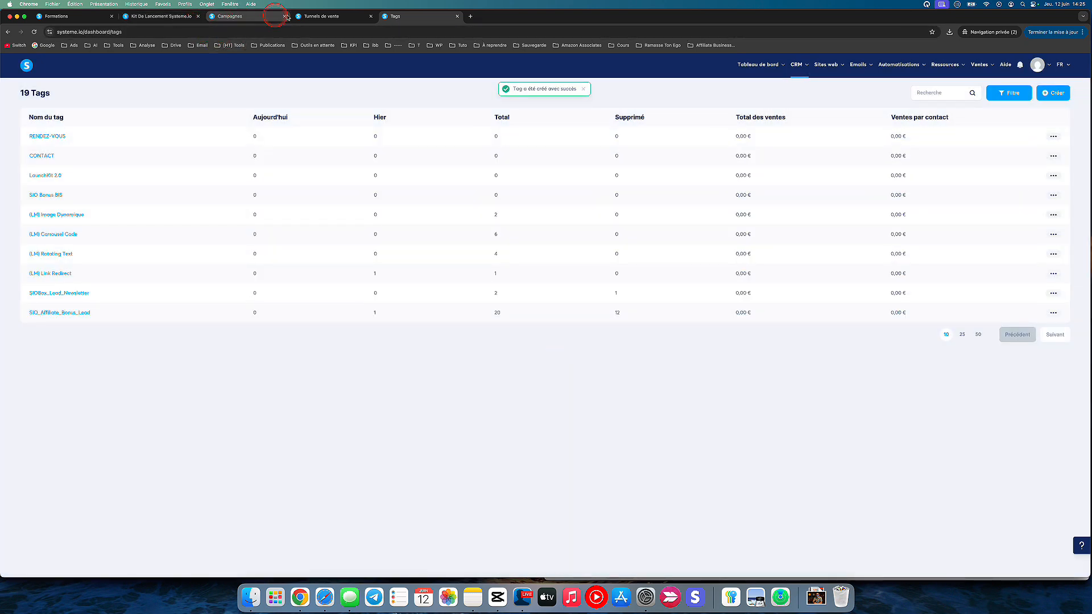
# - Create a third tag named ACHETEUR in the tag list
pyautogui.click(1052, 93)
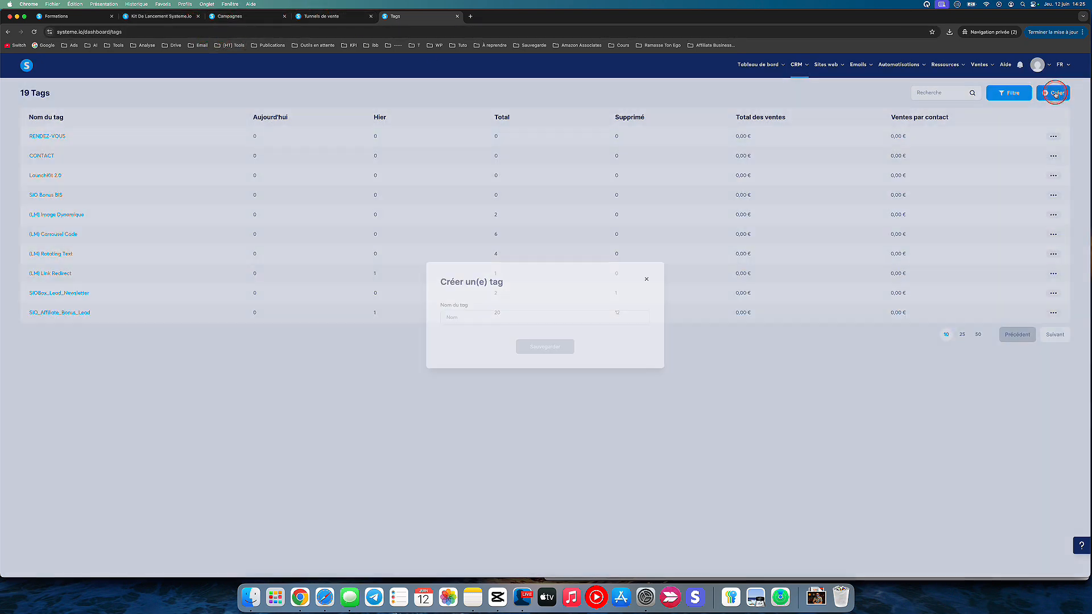
pyautogui.click(577, 319)
pyautogui.write('ACHETEUR')
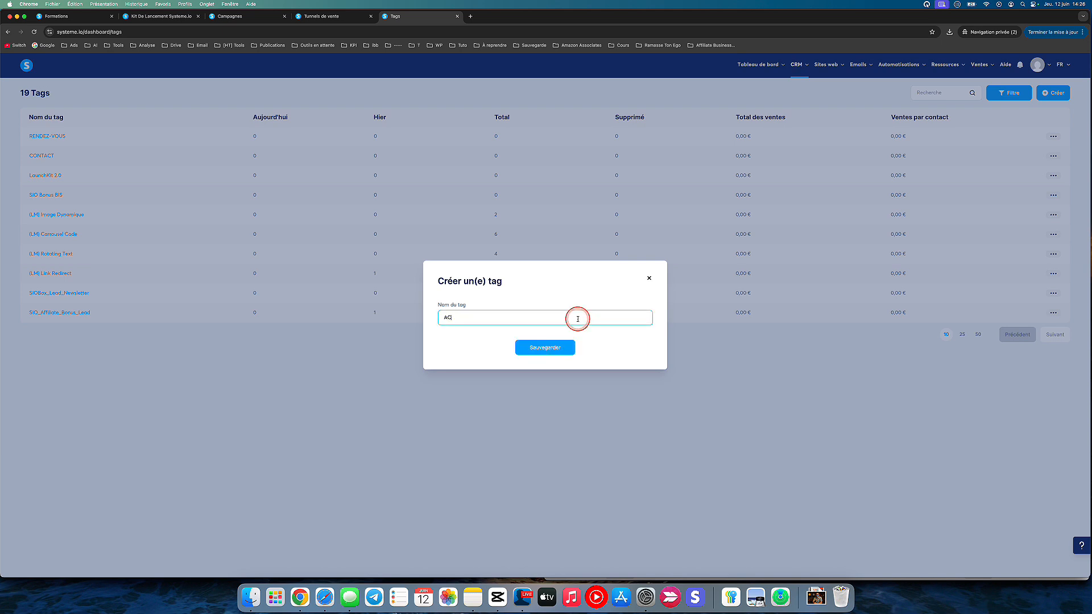
pyautogui.click(561, 345)
# - Start an automation rule on the funnel's Page de Capture step with the trigger Inscription sur la page (optin)
pyautogui.click(335, 17)
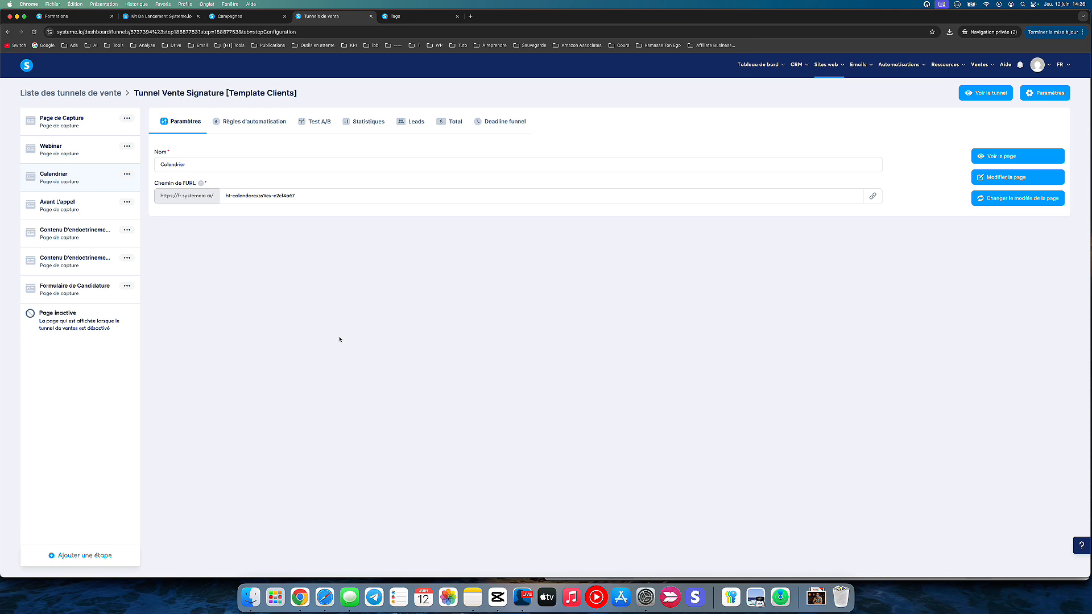
pyautogui.click(93, 127)
pyautogui.click(266, 121)
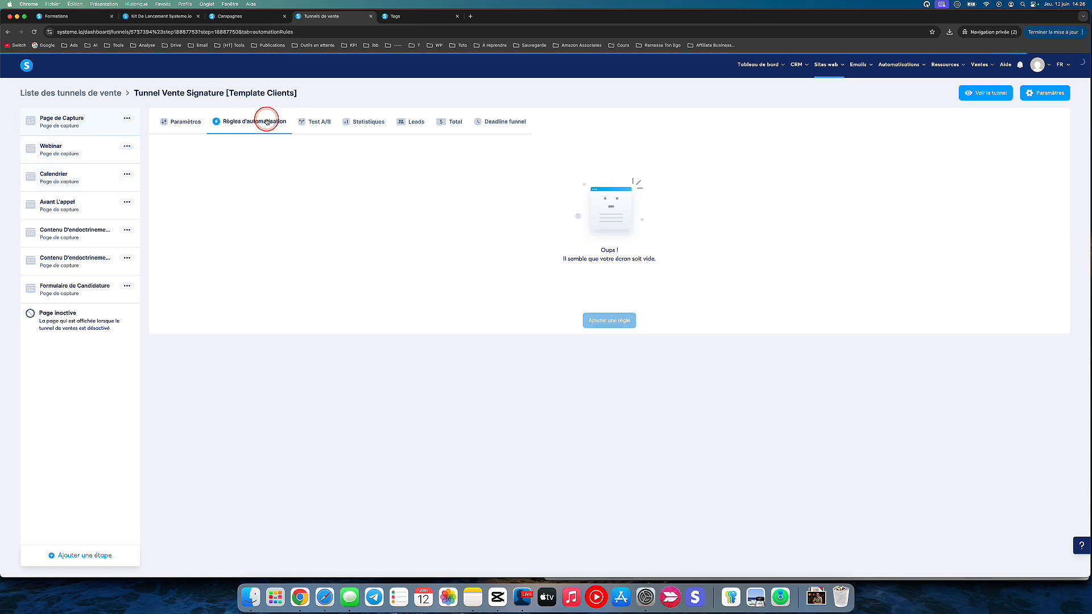
pyautogui.click(609, 320)
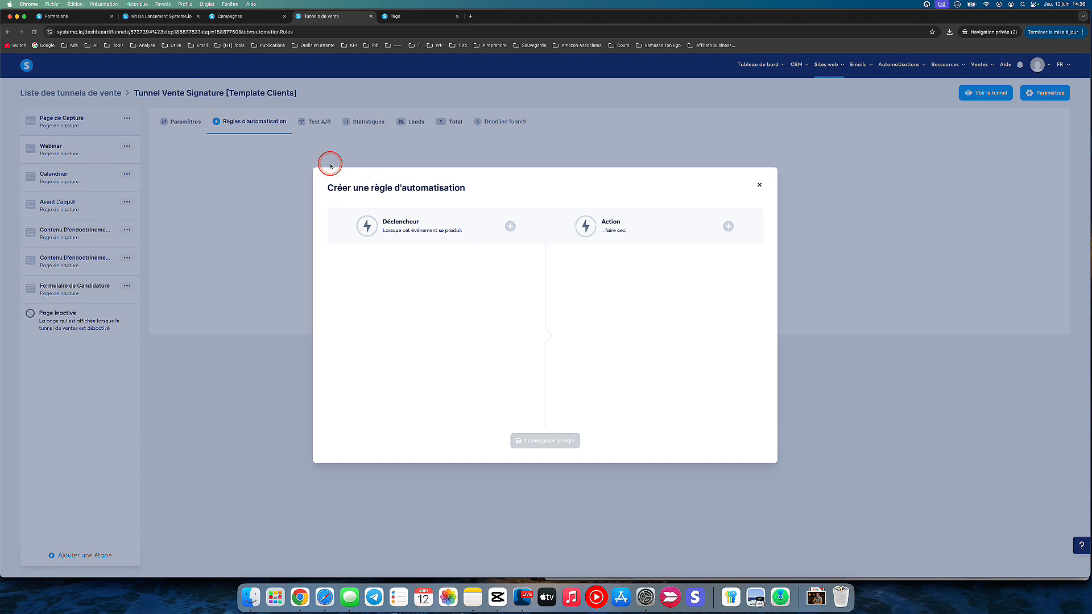
pyautogui.click(509, 225)
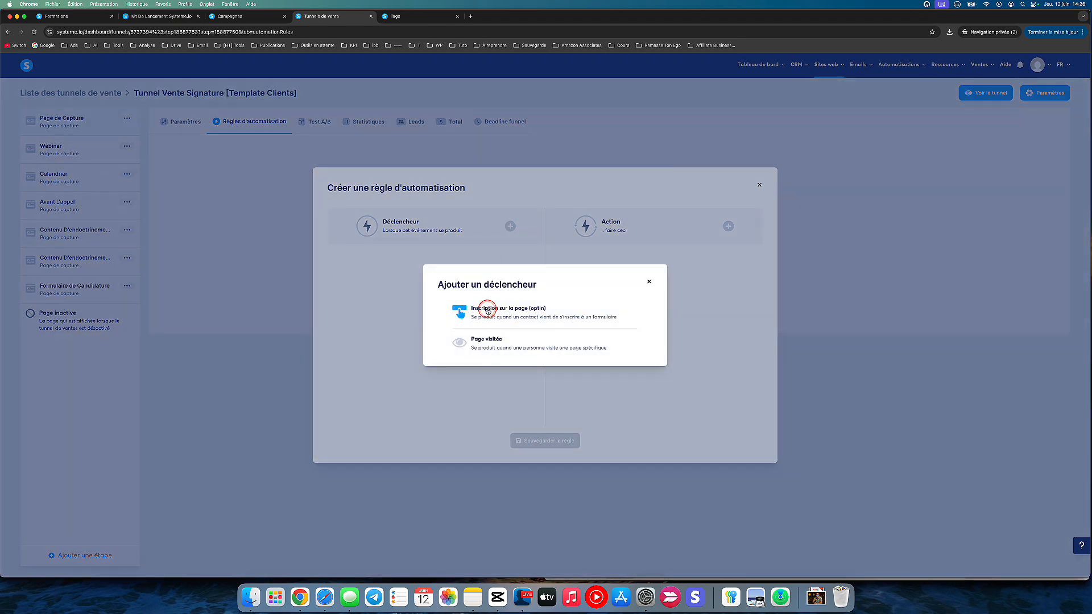
pyautogui.click(488, 311)
# - Add the action Ajouter un tag with the tag CONTACT to the rule and save it
pyautogui.click(727, 225)
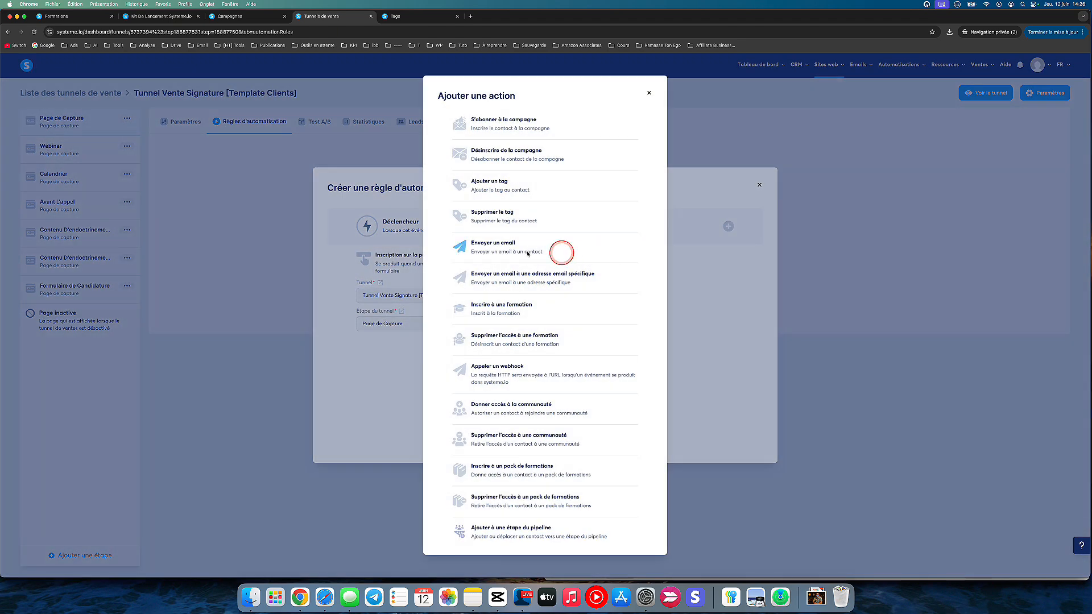
pyautogui.click(494, 185)
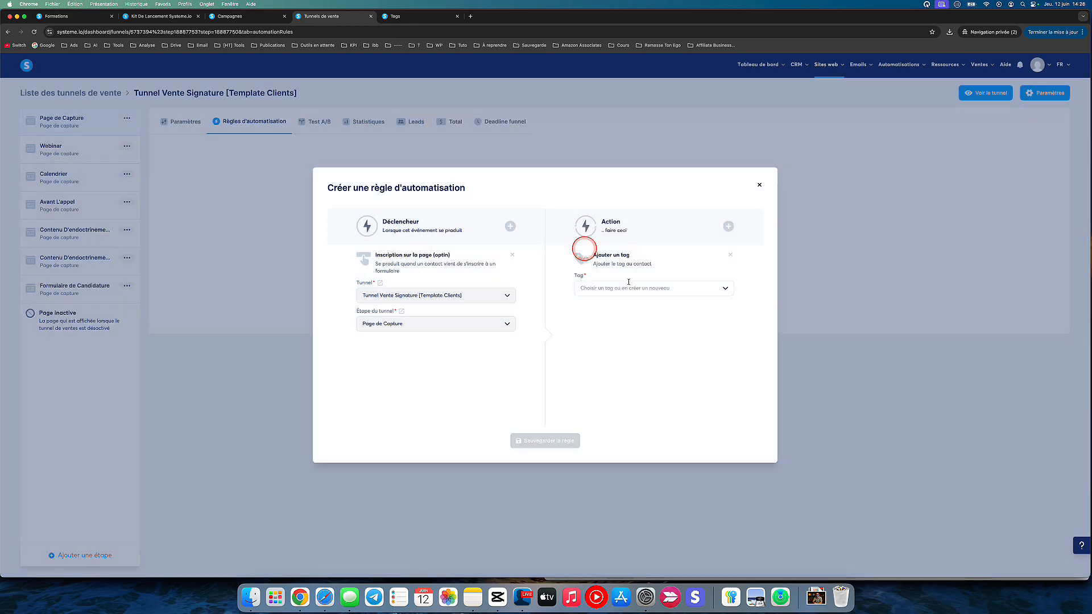
pyautogui.click(651, 288)
pyautogui.write('cont')
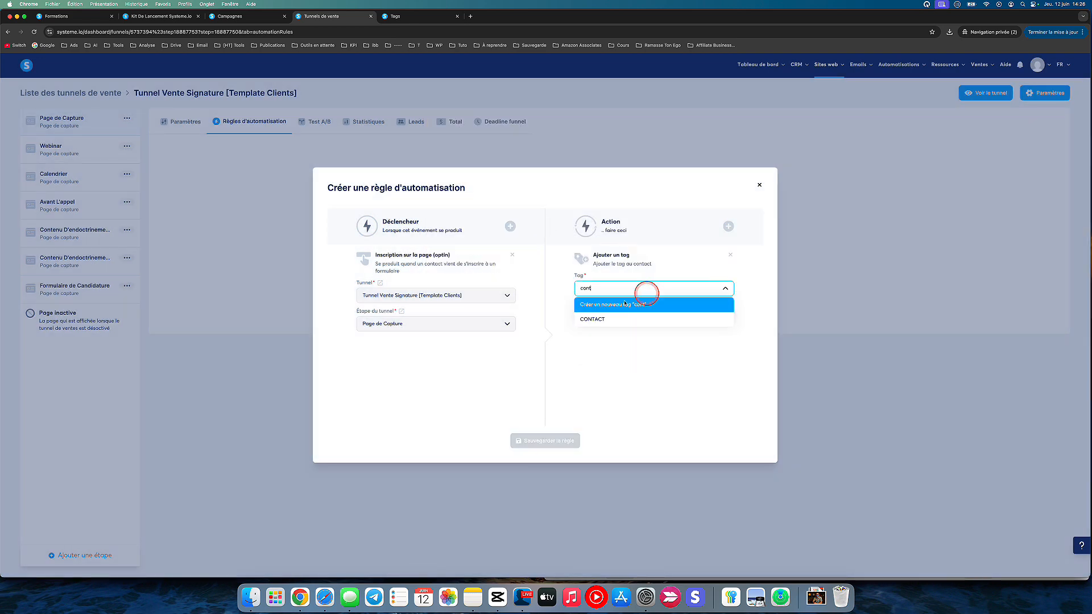
pyautogui.click(592, 319)
pyautogui.click(546, 440)
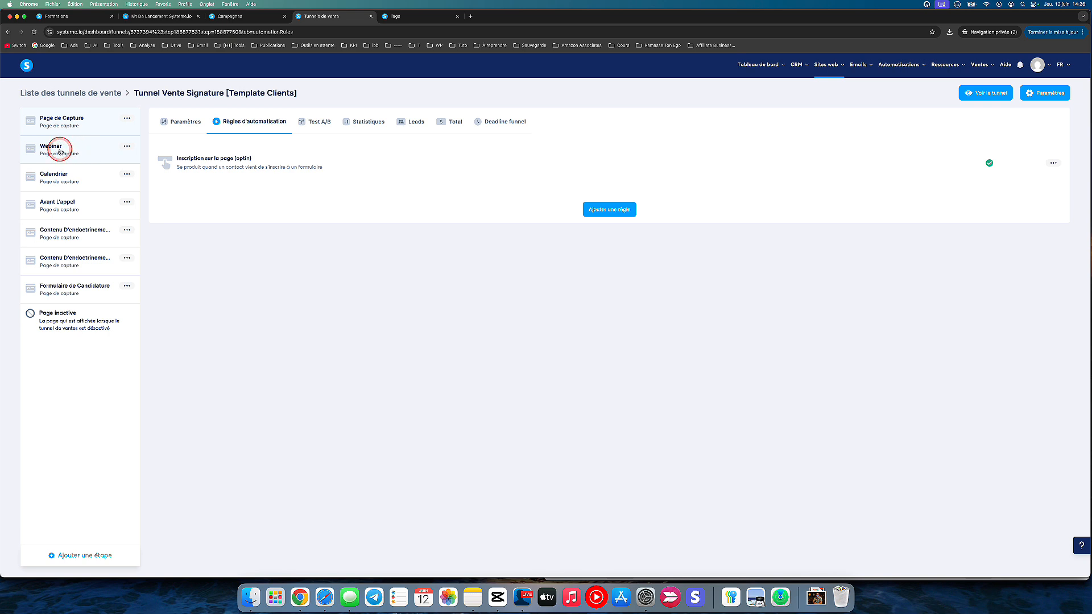
# - Create a fourth tag named À REGARDER LE WEBINAIR in the tag list
pyautogui.click(419, 19)
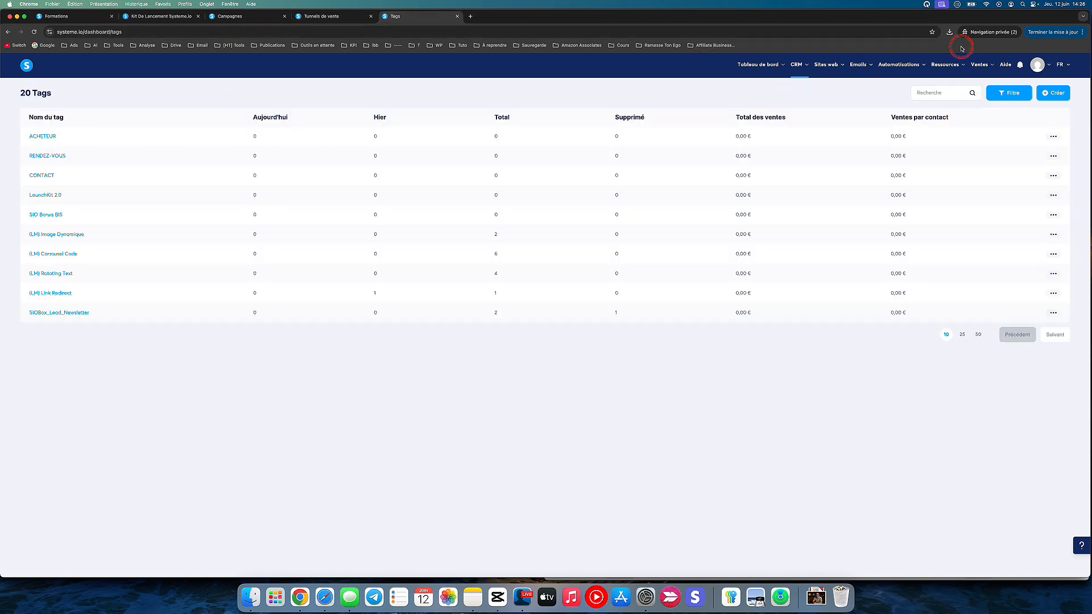
pyautogui.click(1059, 96)
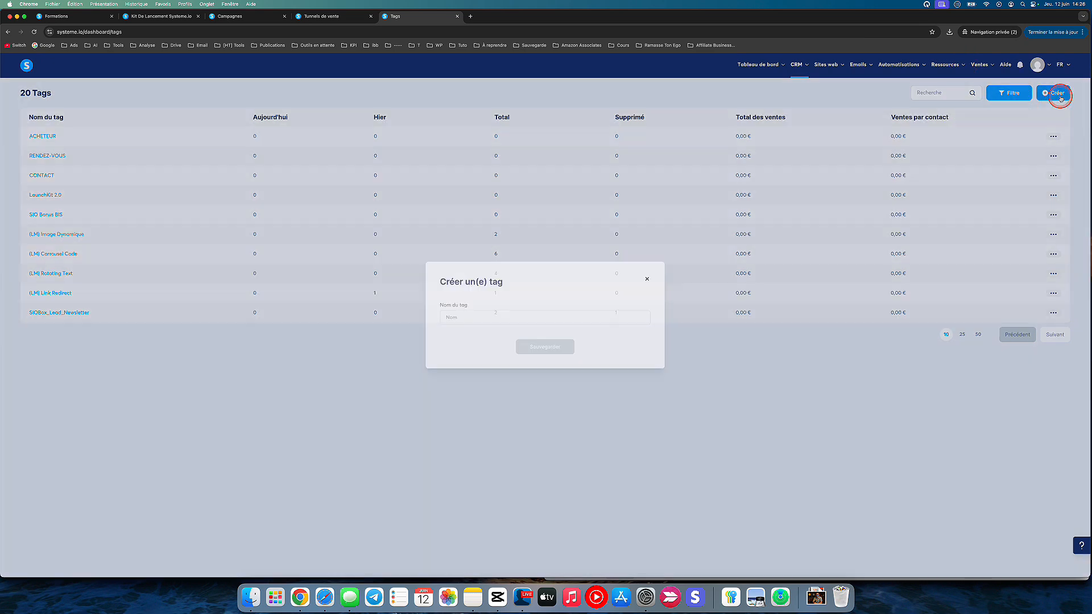
pyautogui.click(556, 319)
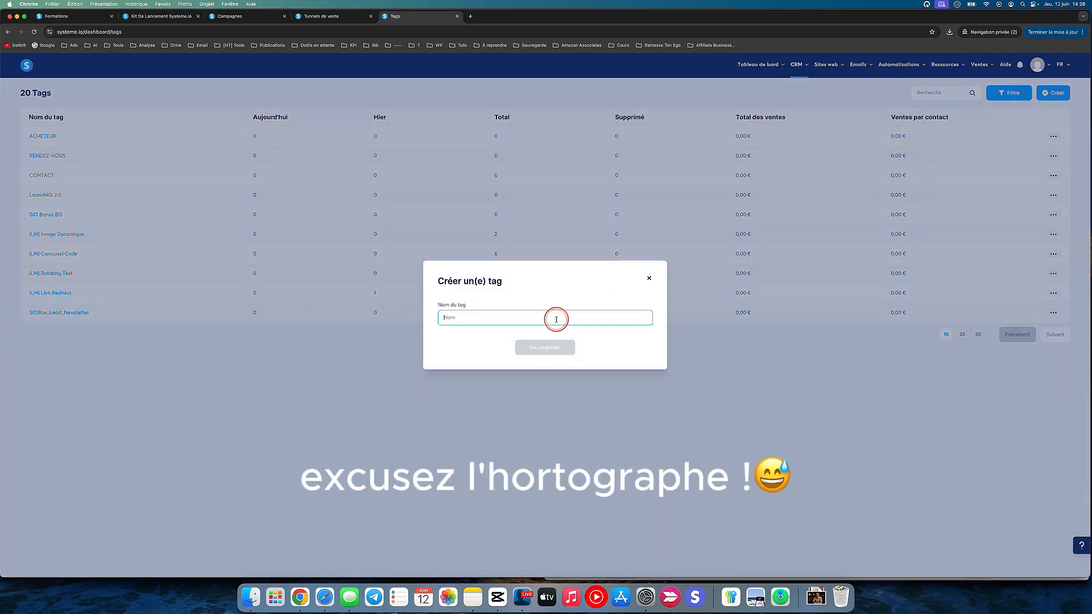
pyautogui.write('A')
pyautogui.press('BackSpace')
pyautogui.click(556, 319)
pyautogui.write('À REGARDER LE WEBINAIR')
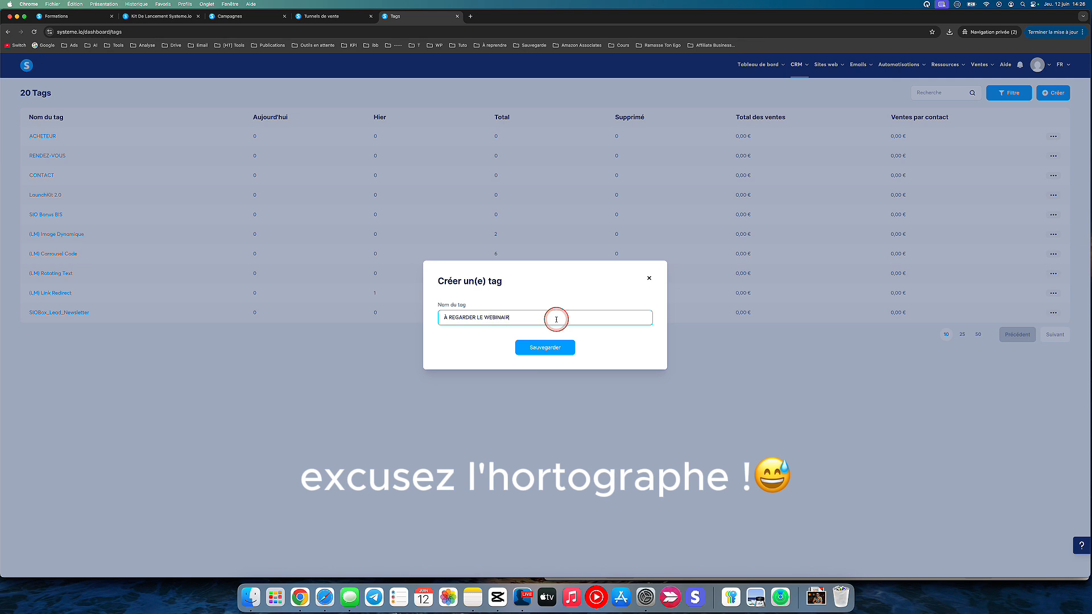
pyautogui.click(545, 346)
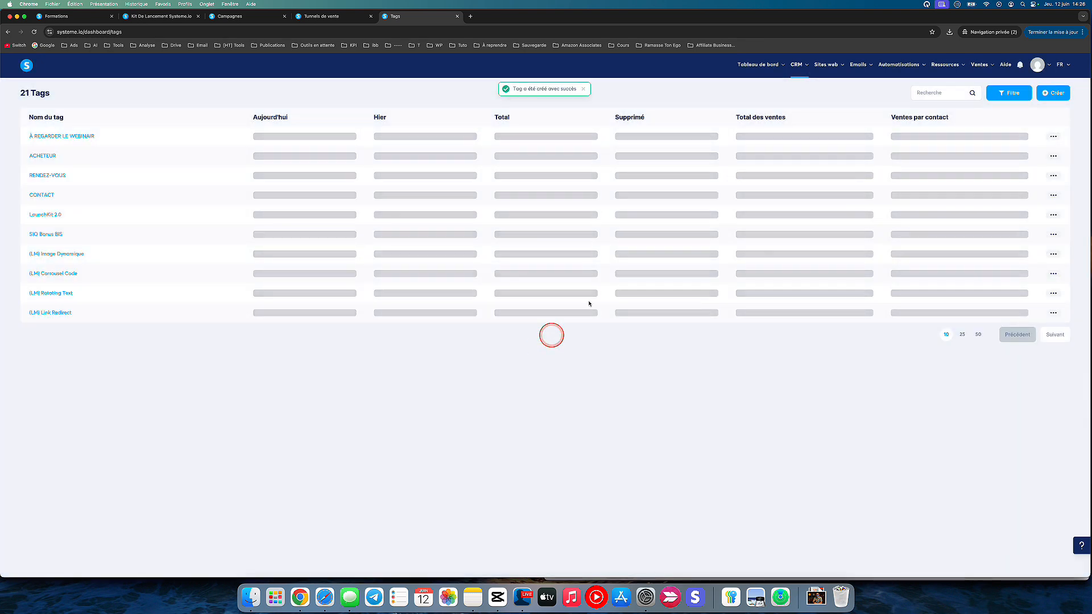
# - Examine the funnel's Webinar page in the editor, including its video and the Réservez Votre Session button, then leave the editor
pyautogui.click(318, 17)
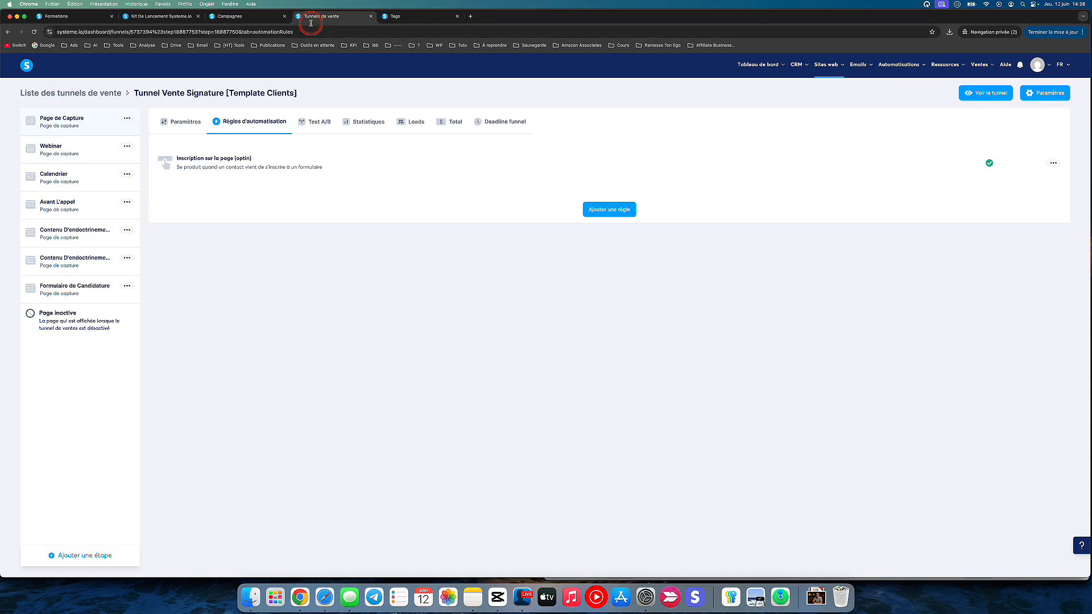
pyautogui.click(41, 160)
pyautogui.click(500, 223)
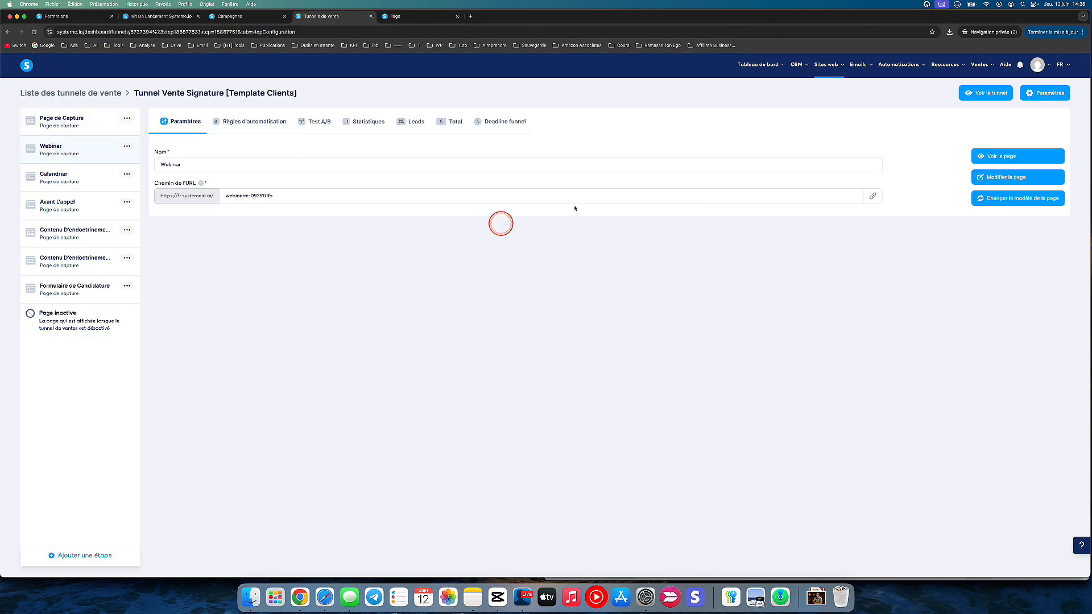
pyautogui.click(1005, 177)
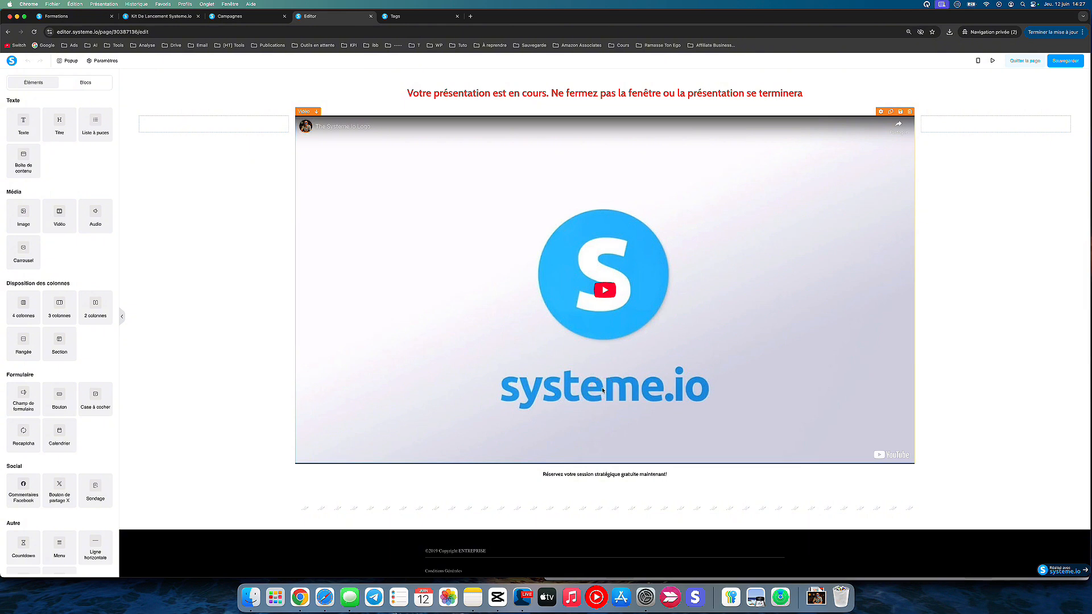
pyautogui.click(518, 521)
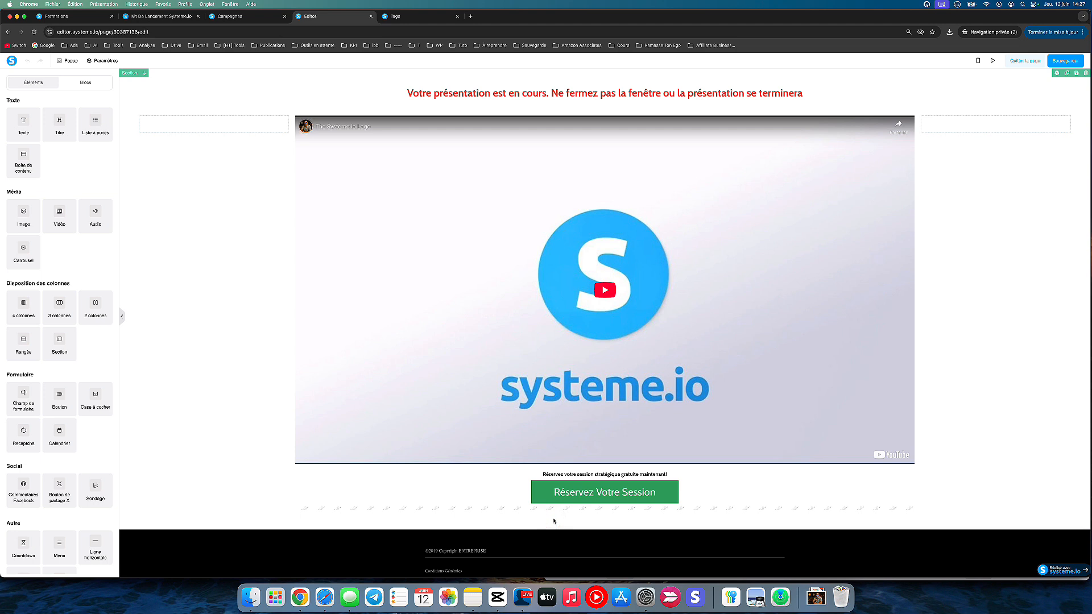
pyautogui.click(580, 494)
pyautogui.click(1026, 60)
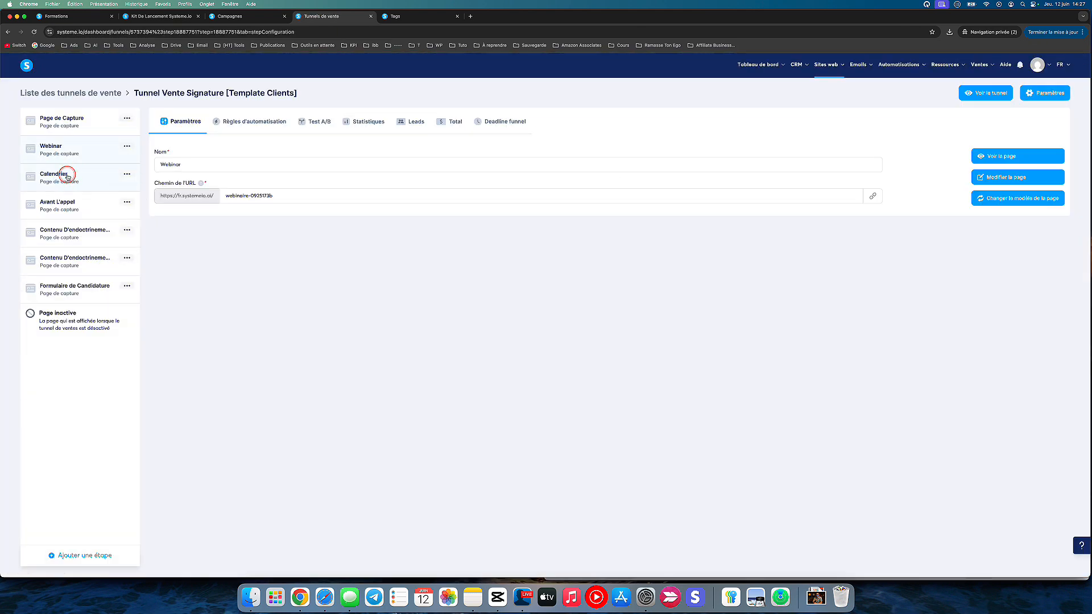
# - Start an automation rule on the funnel's Calendrier step with the trigger Page visitée
pyautogui.click(70, 176)
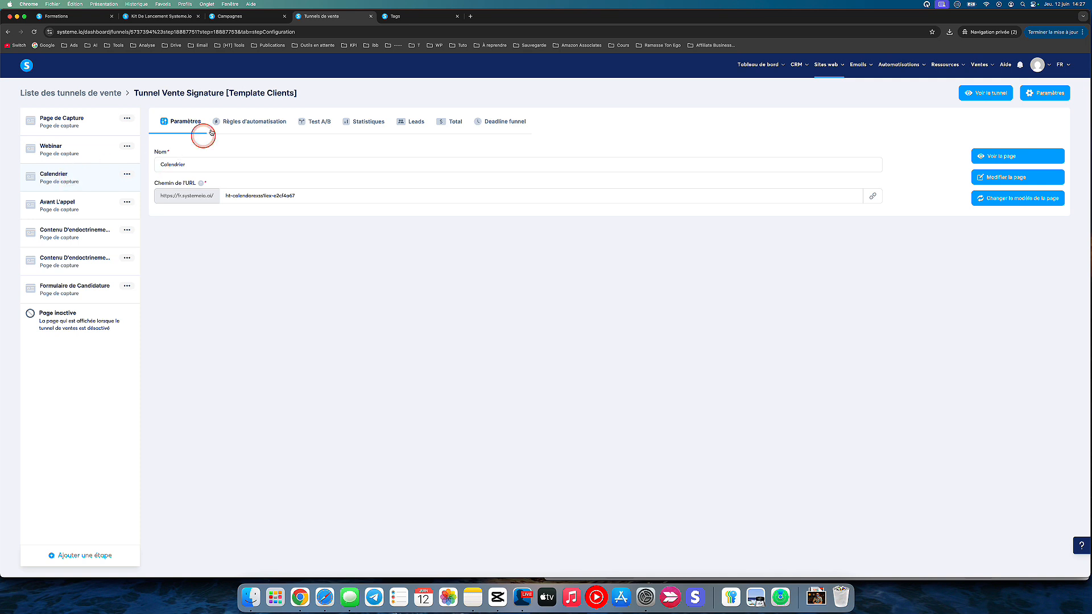
pyautogui.click(227, 124)
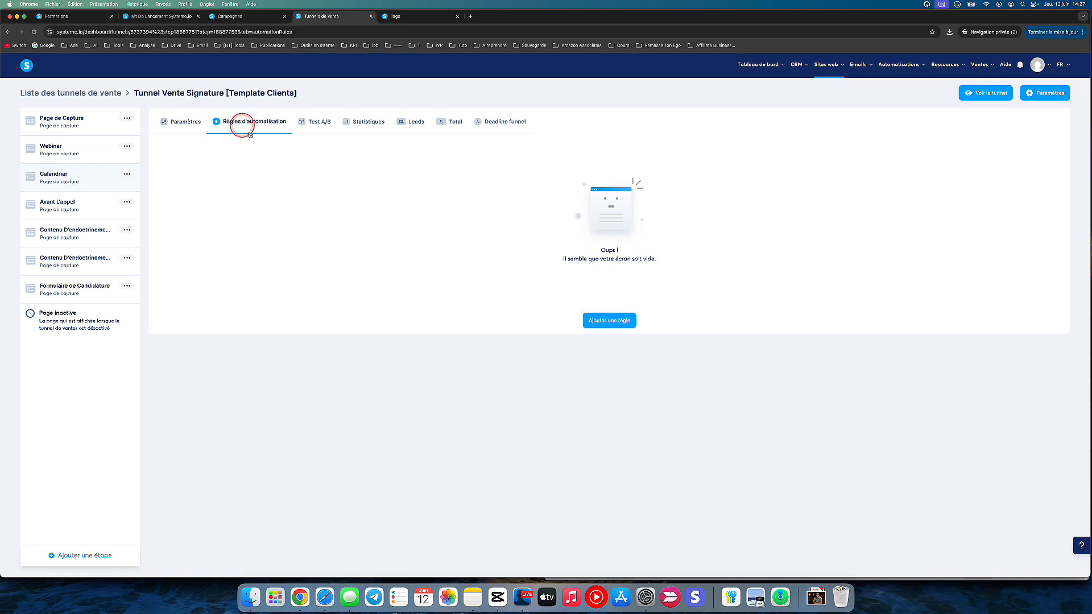
pyautogui.click(616, 315)
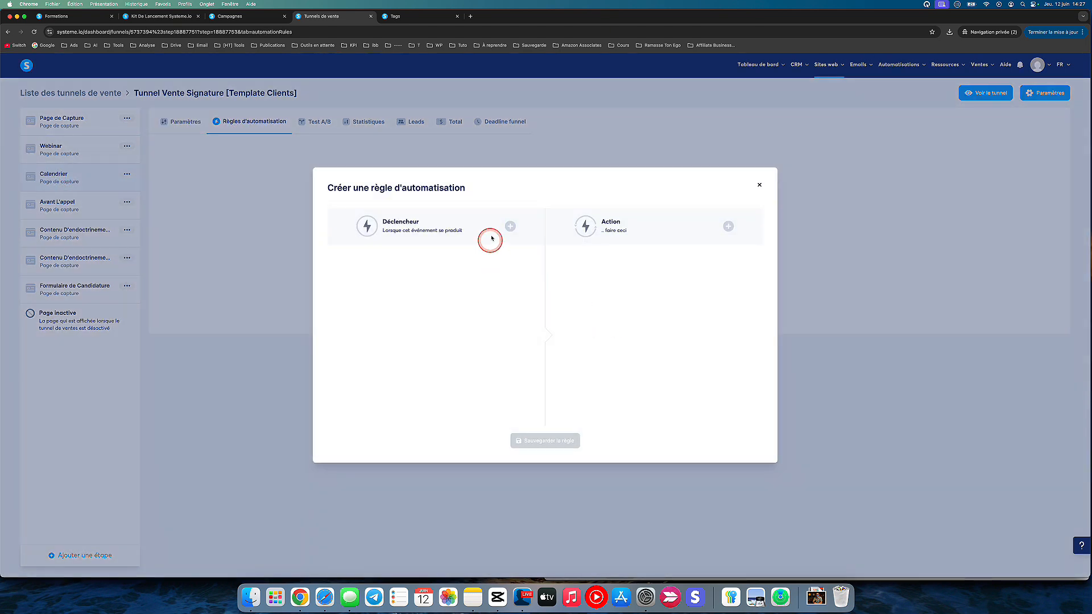
pyautogui.click(510, 226)
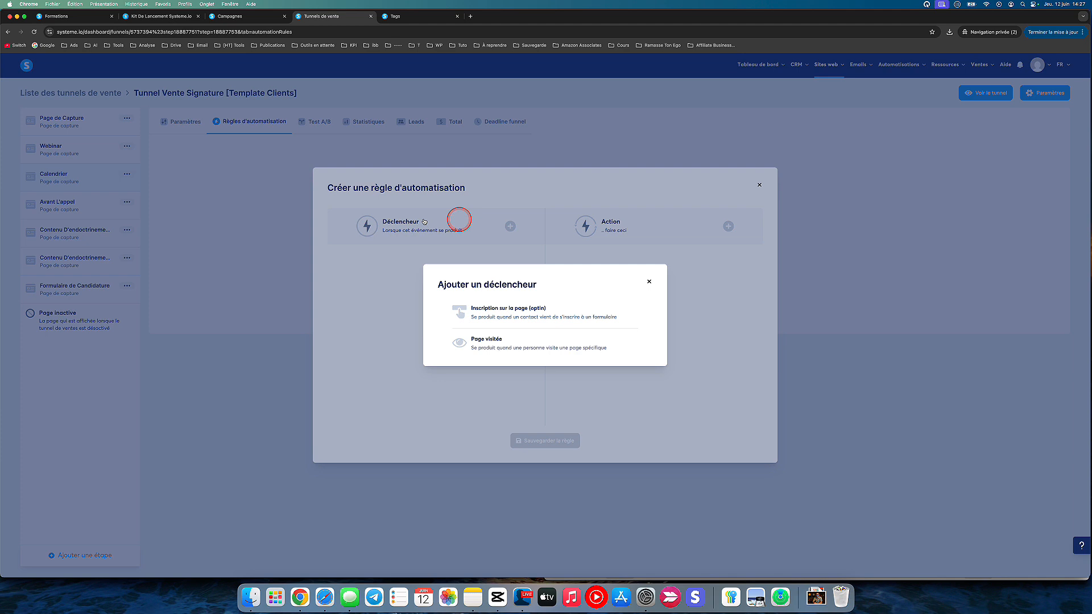
pyautogui.click(492, 341)
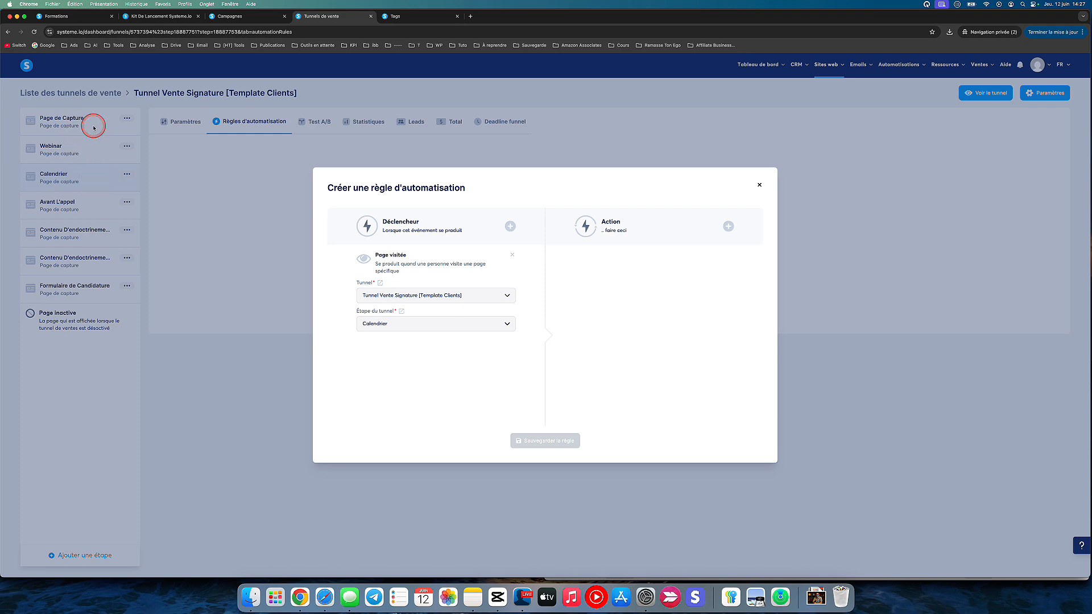
# - Add the action Ajouter un tag with the tag À REGARDER LE WEBINAIR to the Calendrier rule and save it
pyautogui.click(728, 226)
pyautogui.click(492, 188)
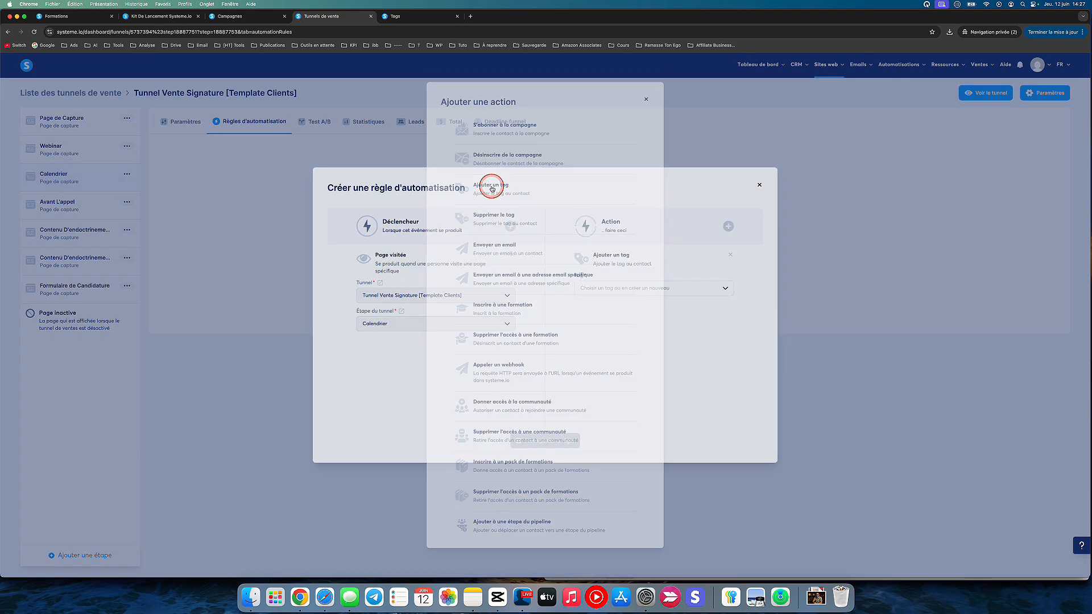
pyautogui.click(618, 287)
pyautogui.write('web')
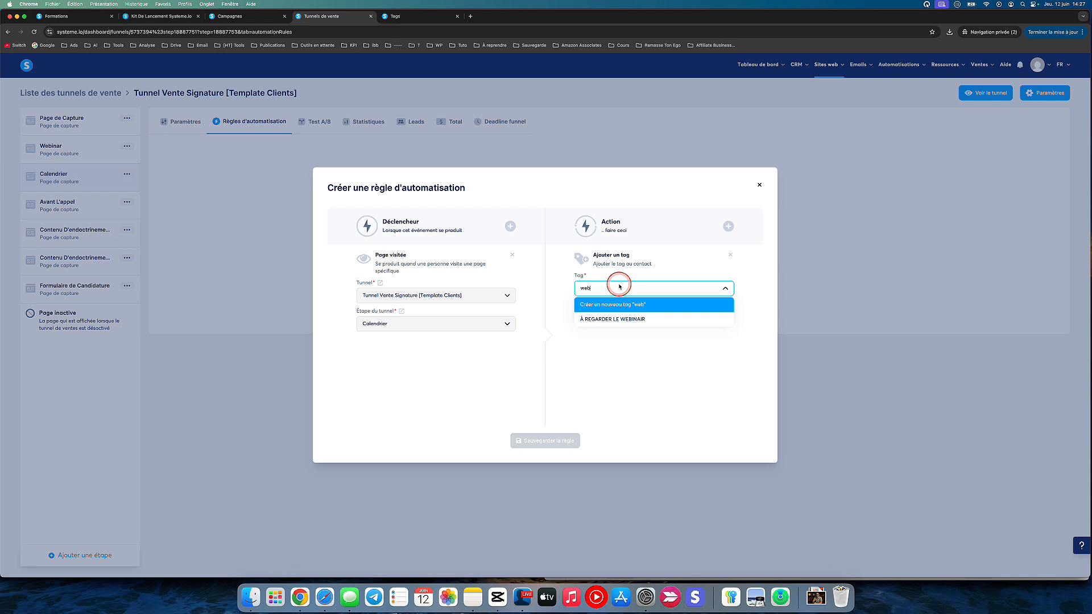
pyautogui.click(617, 319)
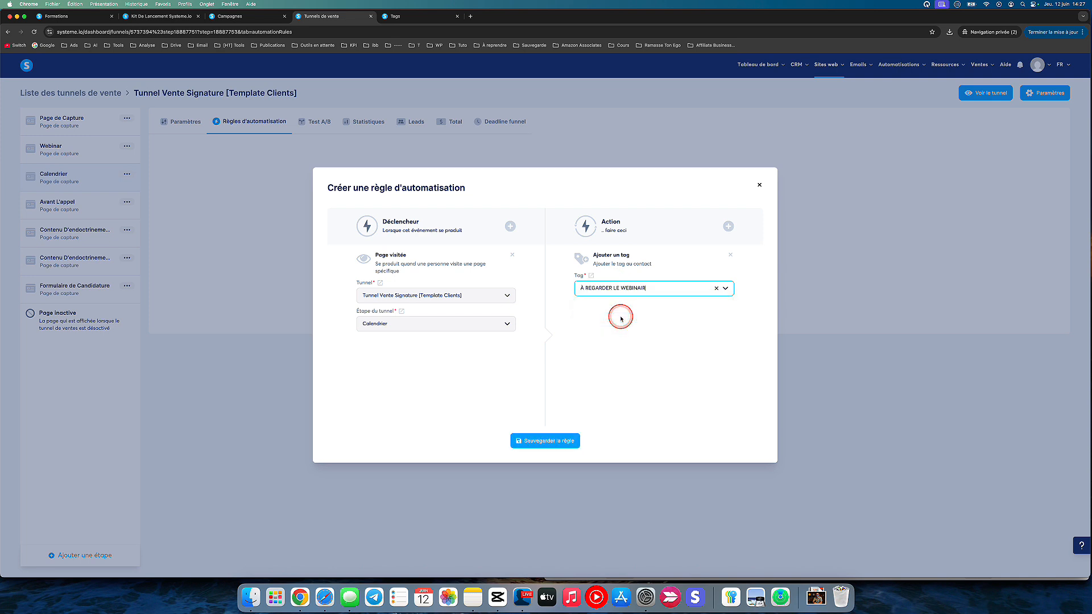
pyautogui.click(534, 444)
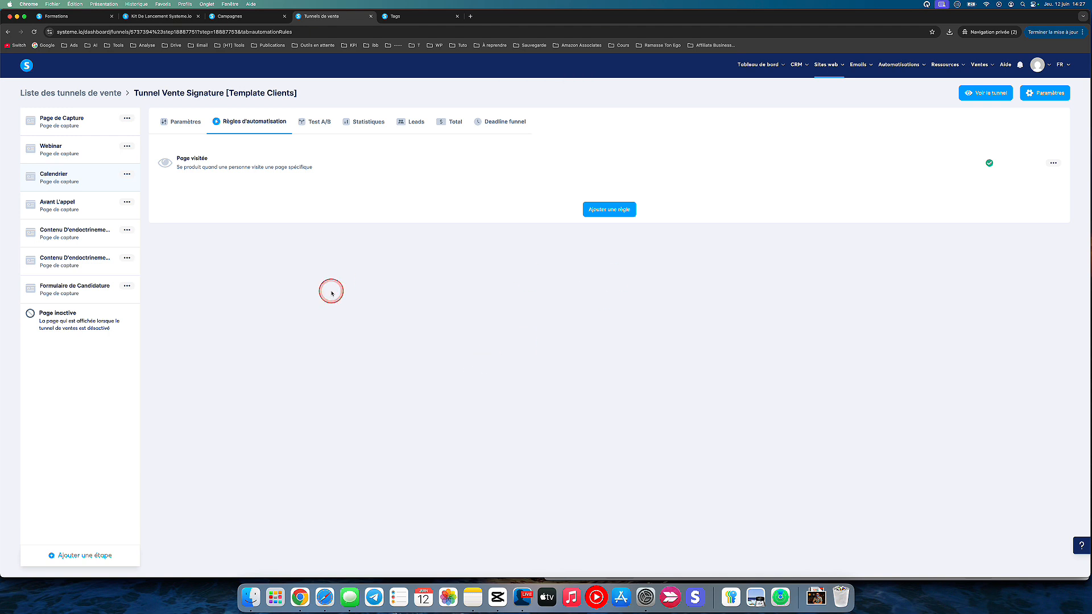
# - Start an automation rule on the funnel's Avant L'appel step with the trigger Inscription sur la page (optin)
pyautogui.click(83, 207)
pyautogui.click(259, 121)
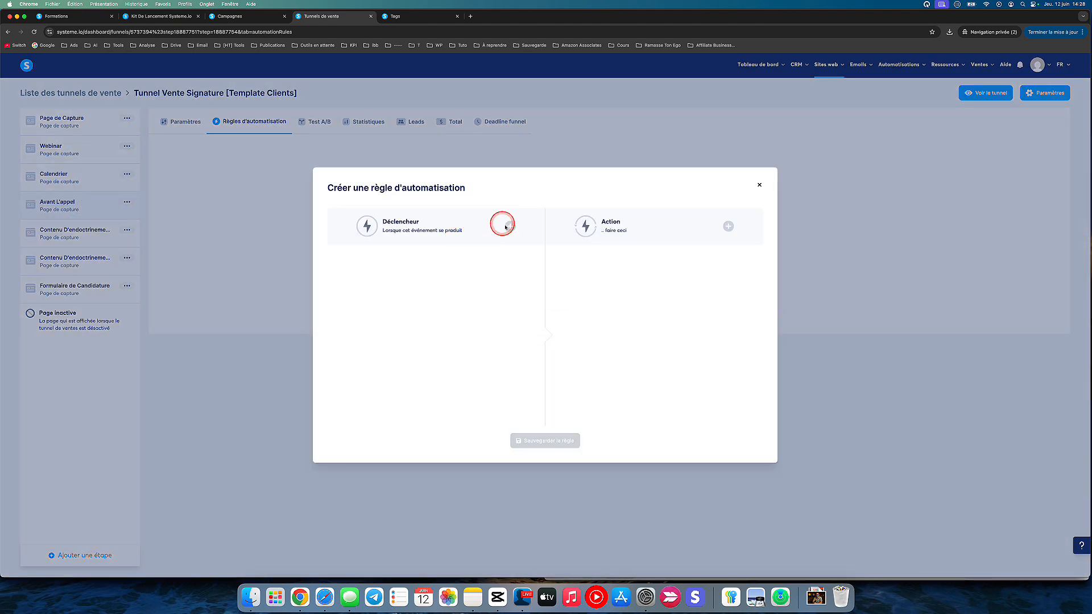
pyautogui.click(516, 228)
pyautogui.click(492, 310)
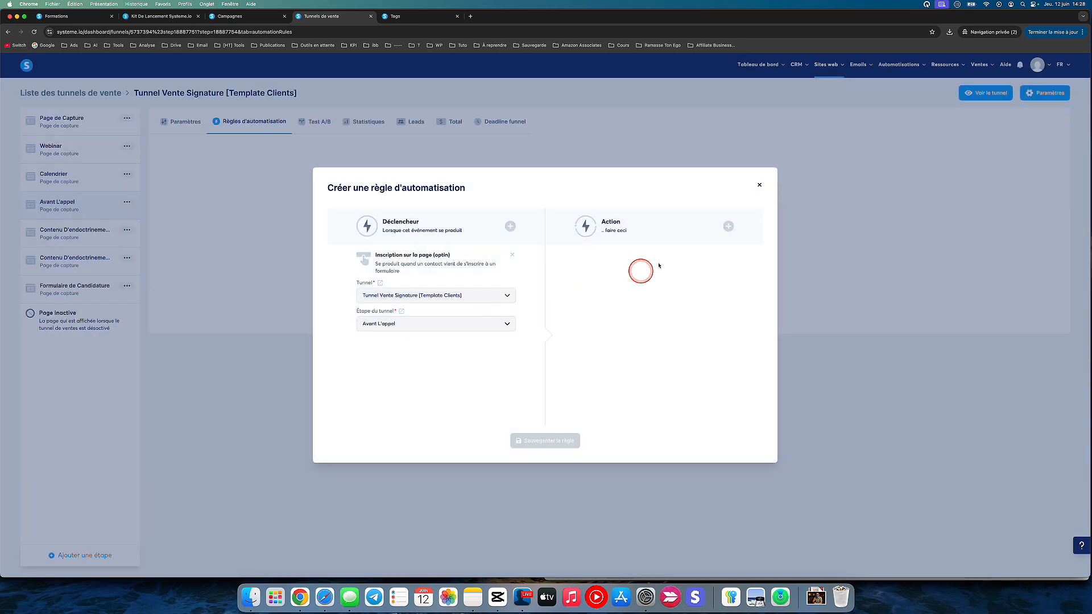
# - Add the action Ajouter un tag with the tag RENDEZ-VOUS to the Avant L'appel rule and save it
pyautogui.click(740, 222)
pyautogui.click(510, 183)
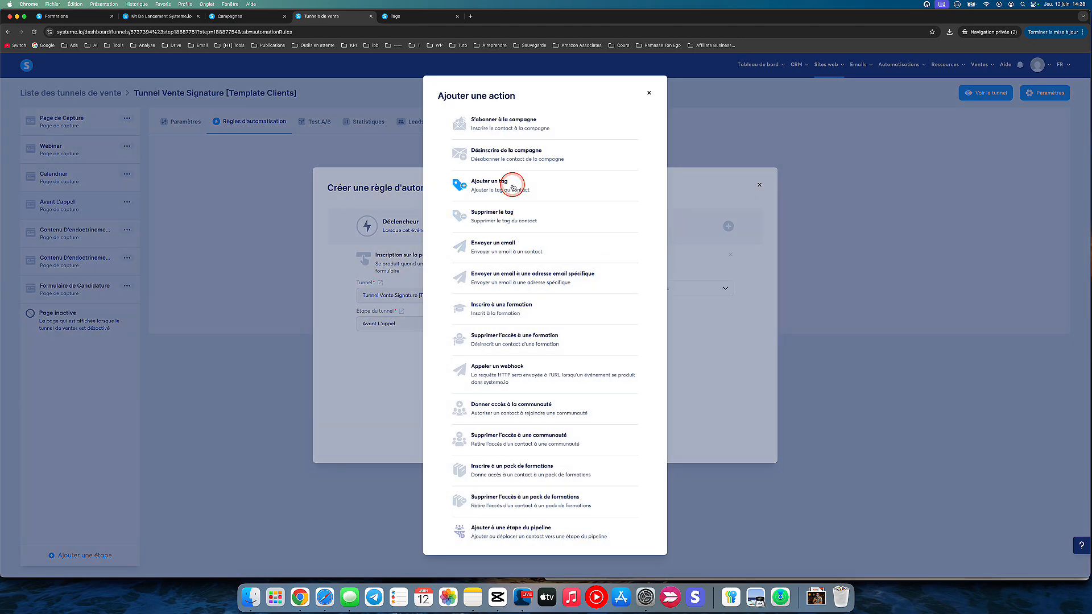
pyautogui.click(600, 295)
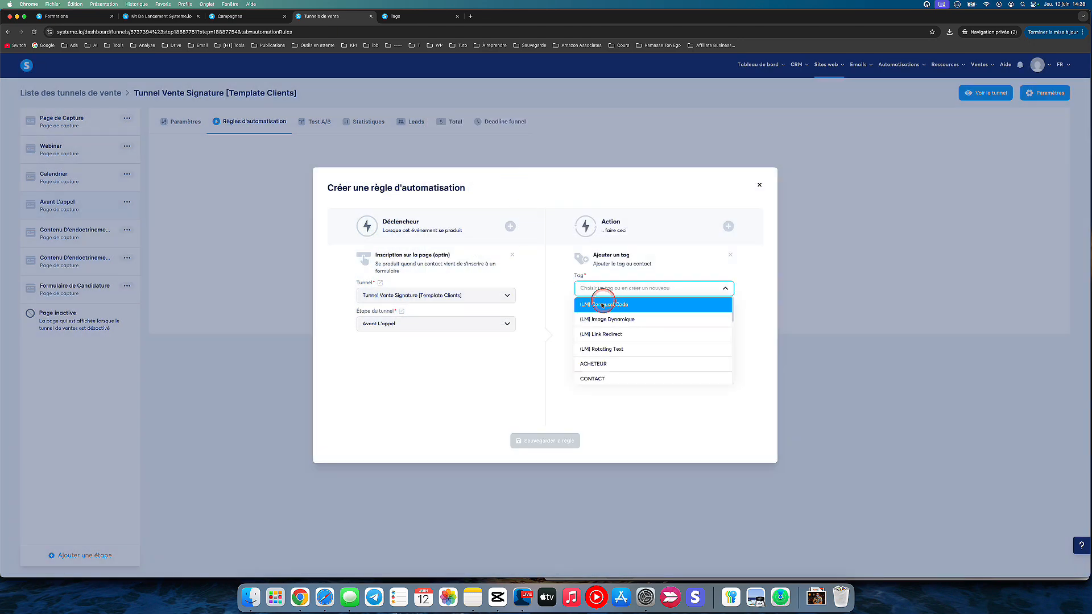
pyautogui.scroll(-5, 603, 367)
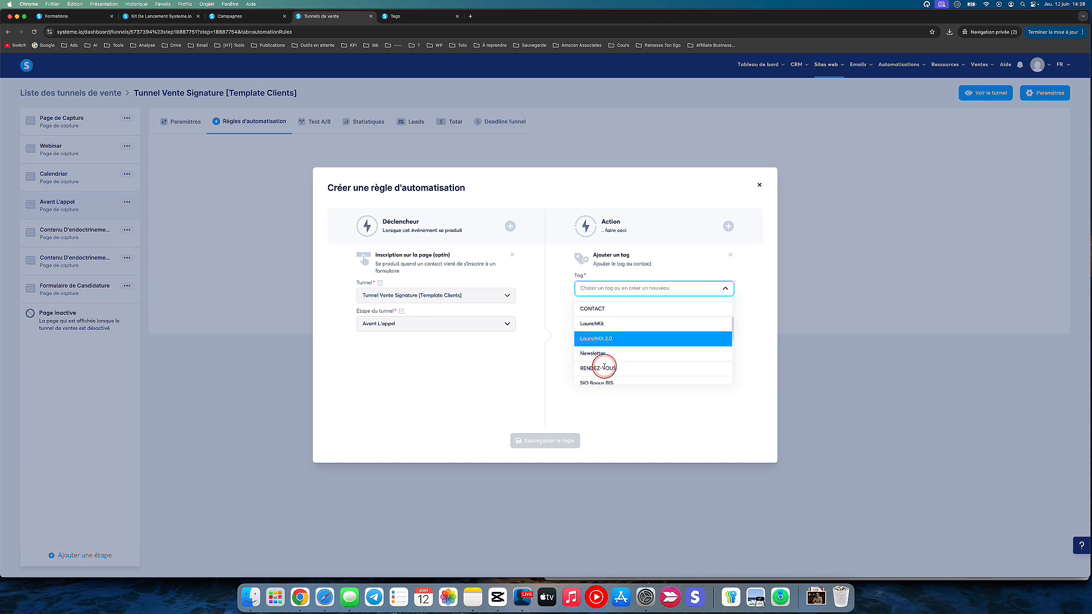
pyautogui.click(604, 322)
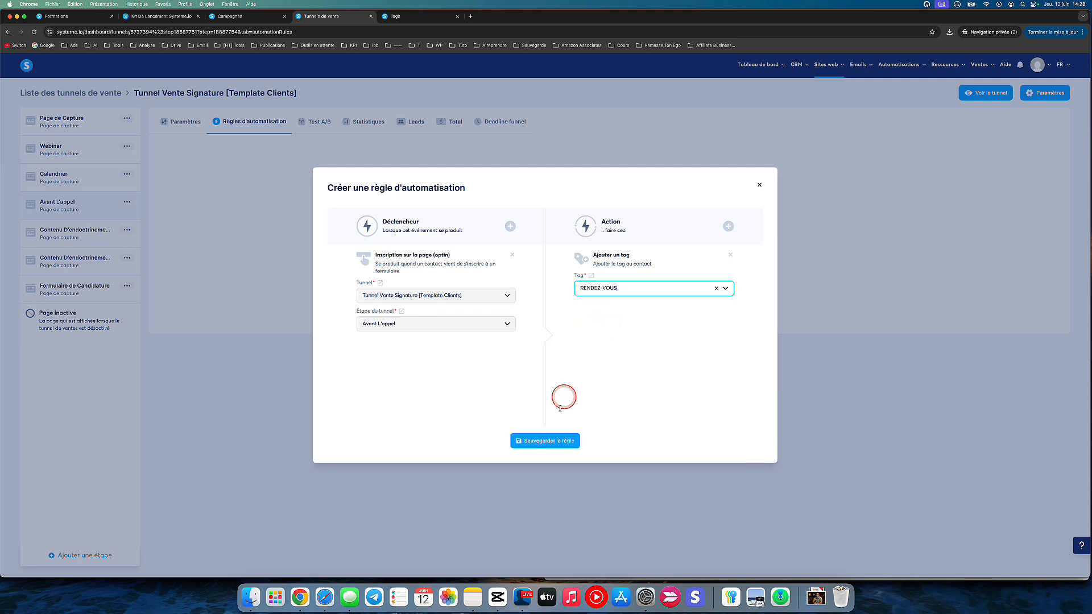
pyautogui.click(547, 440)
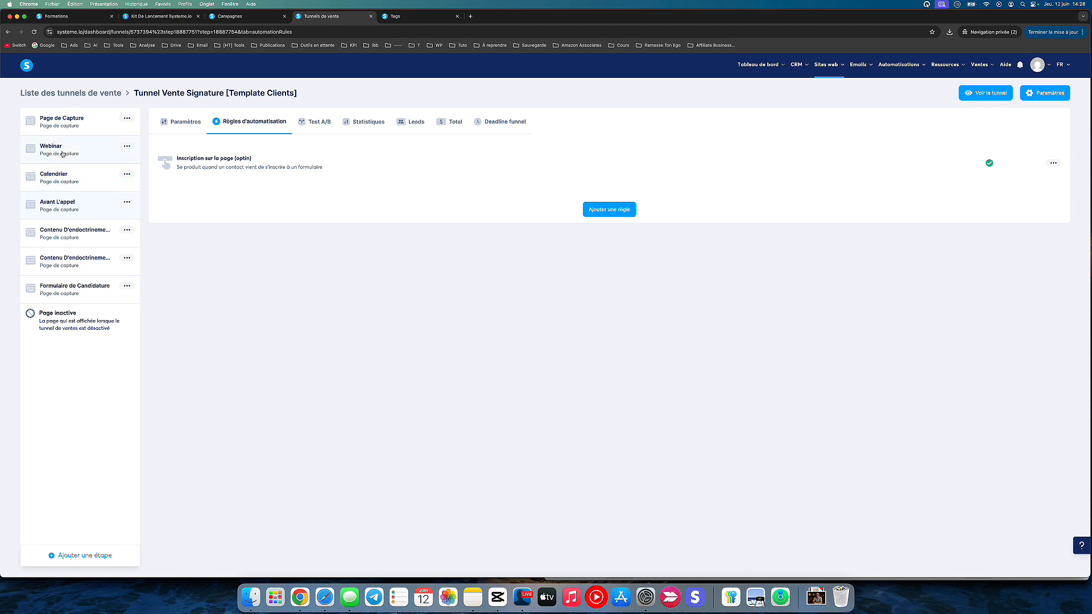
pyautogui.click(264, 19)
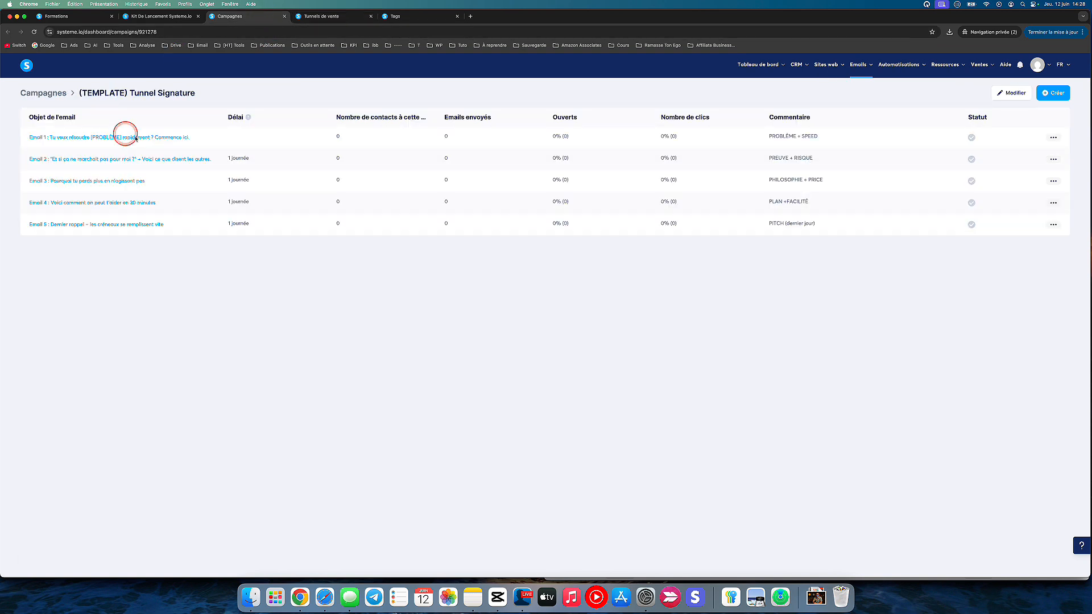
pyautogui.click(319, 16)
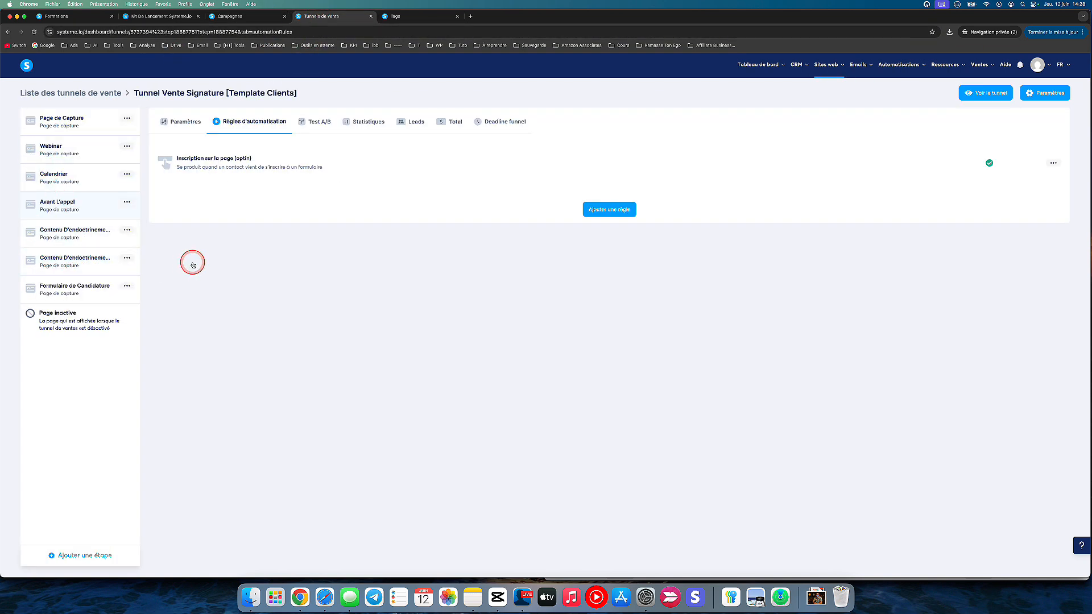
# - Create a workflow named PRENDRE UN RENDEZ-VOUS in the automation workflows list
pyautogui.click(428, 19)
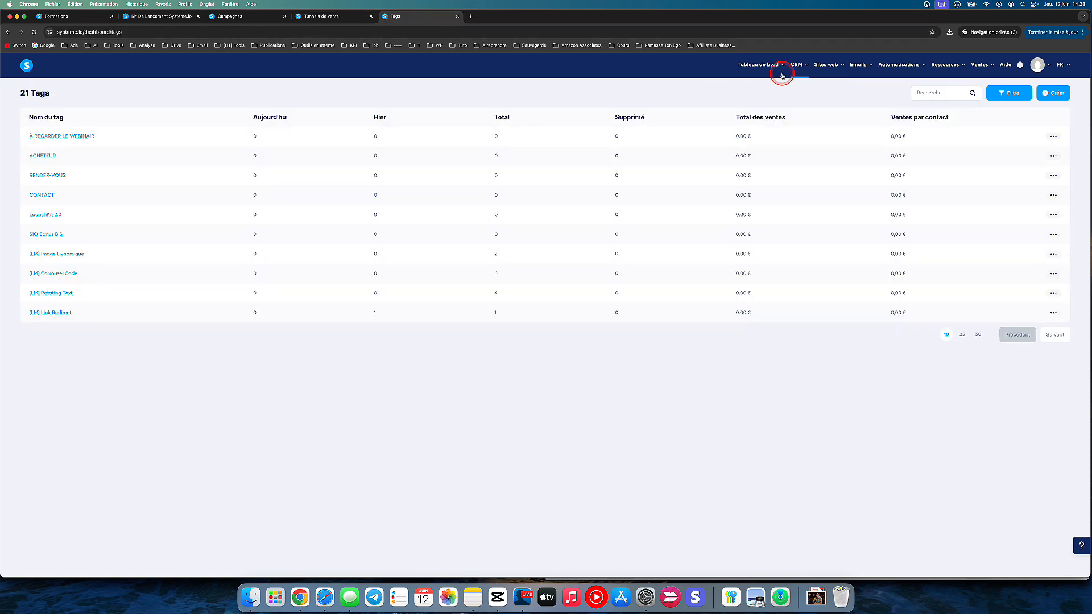
pyautogui.moveTo(891, 68)
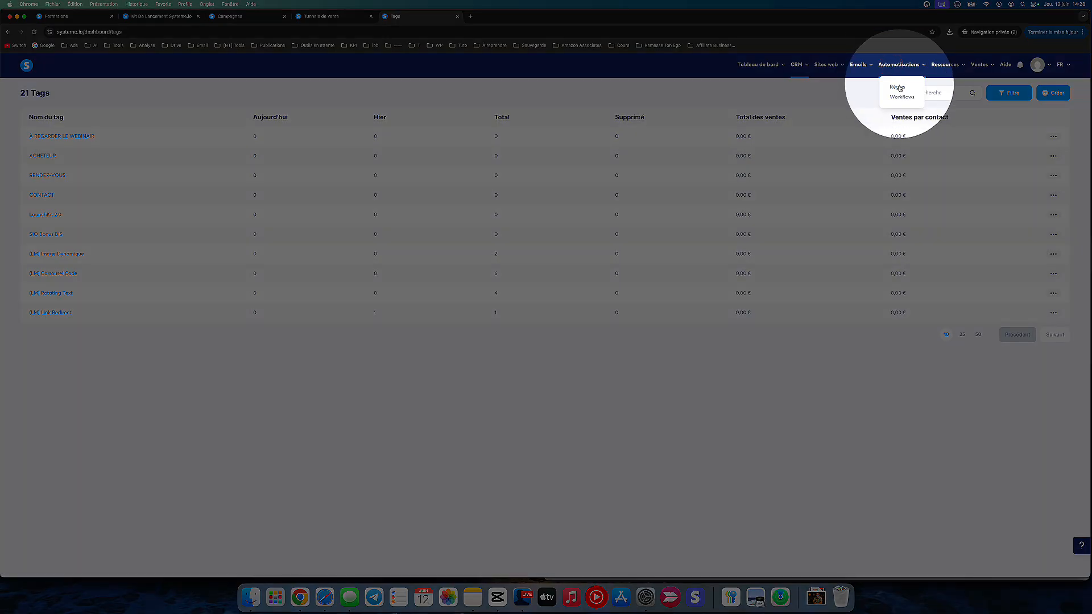
pyautogui.click(900, 97)
pyautogui.click(1057, 98)
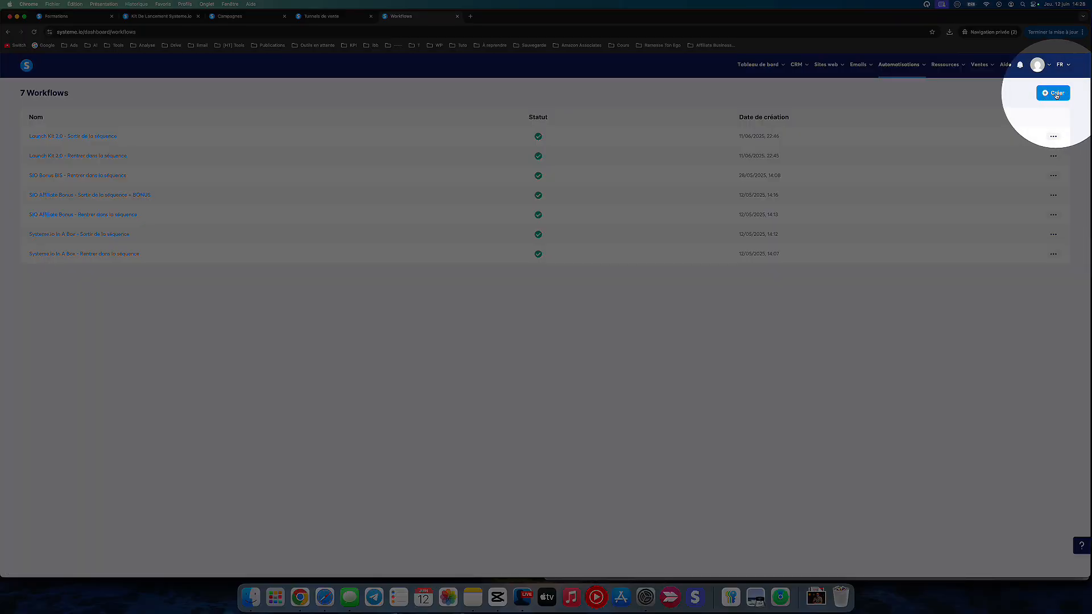
pyautogui.click(584, 318)
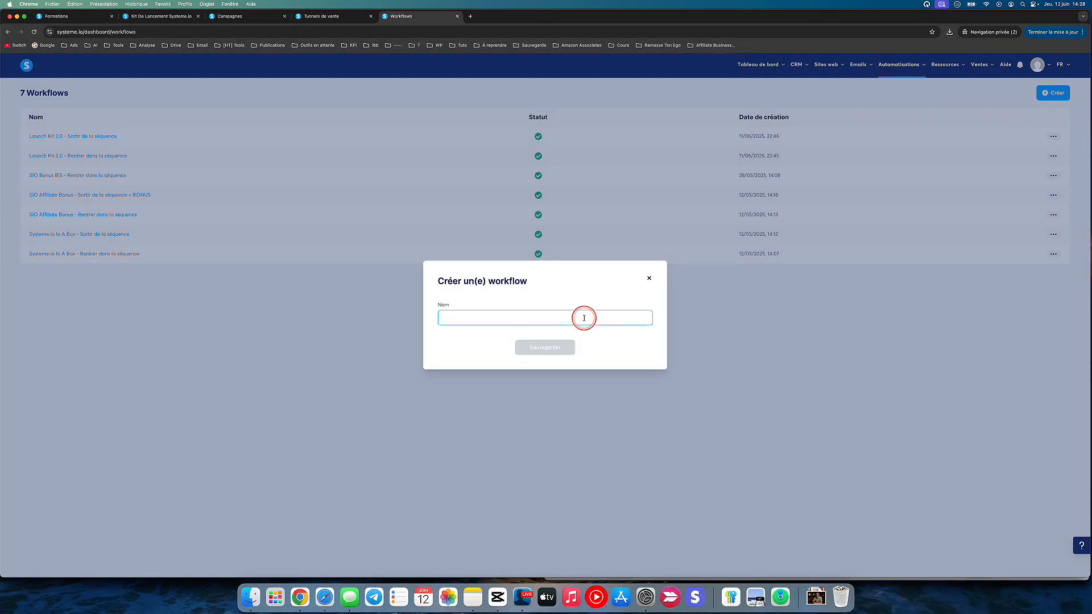
pyautogui.write('End')
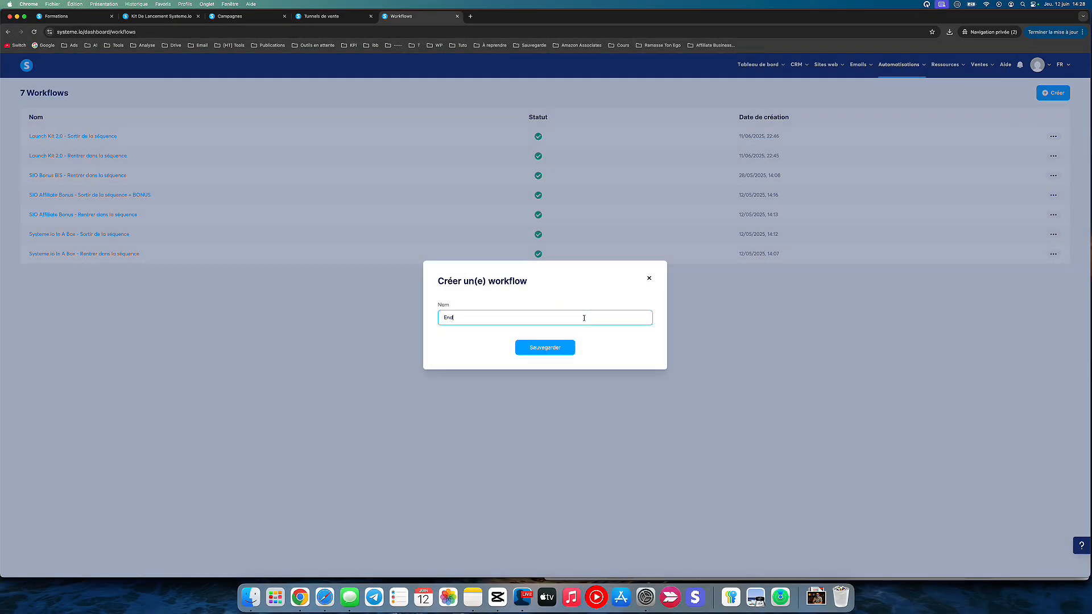
pyautogui.click(584, 318)
pyautogui.press('BackSpace')
pyautogui.press('BackSpace')
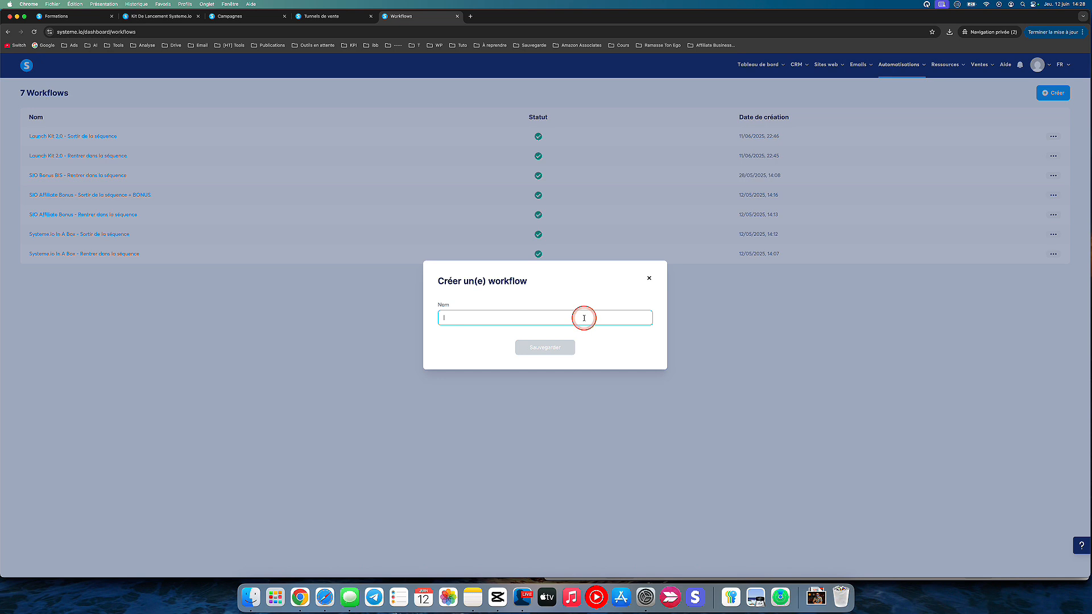
pyautogui.write('PRENDRE UN RENDEZ-VOUS')
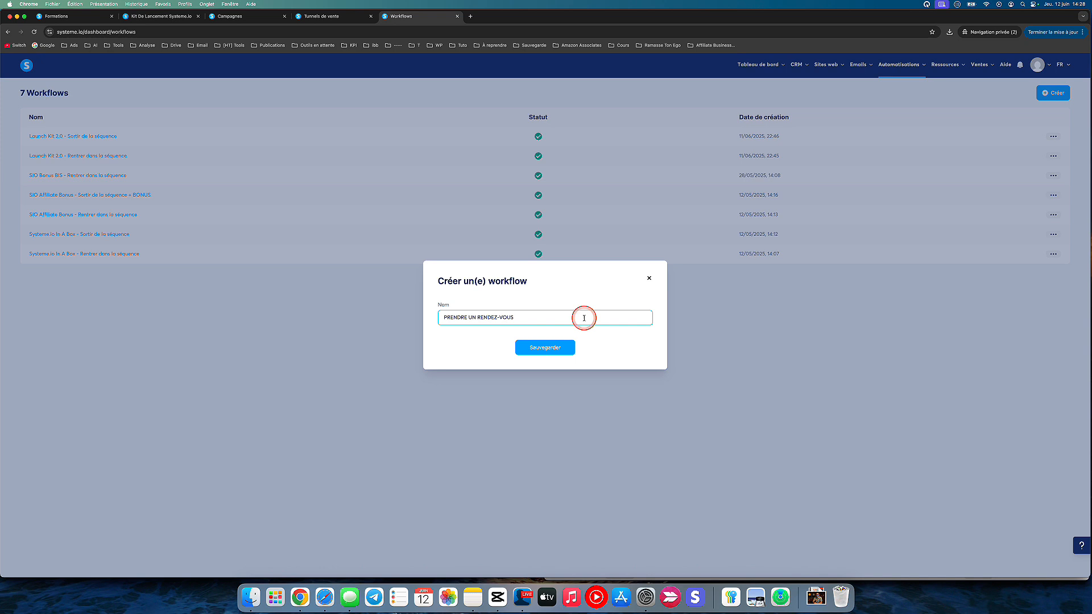
pyautogui.click(550, 347)
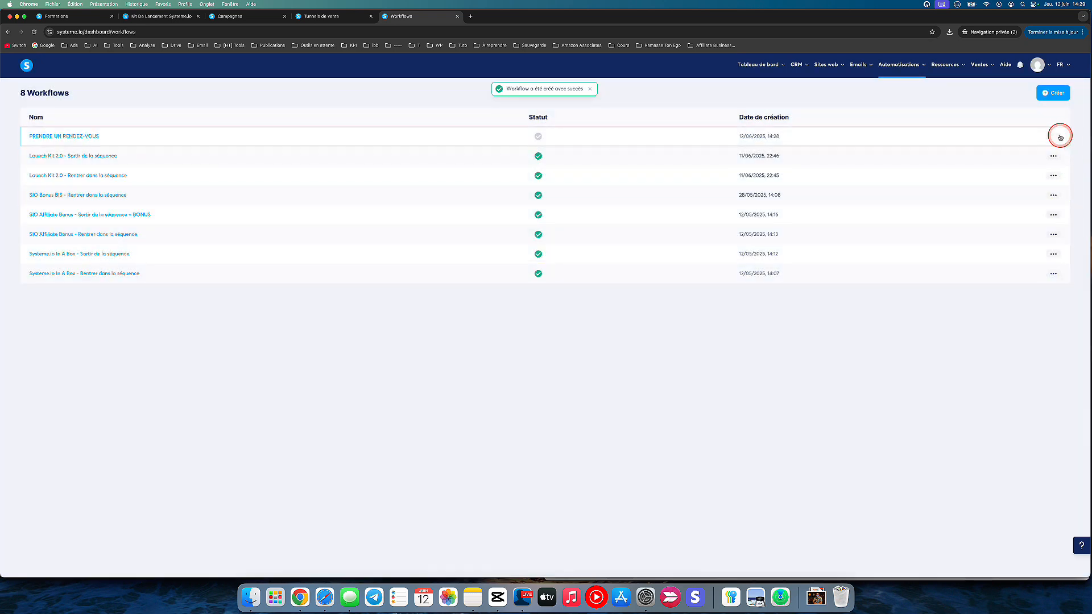
# - Activate the PRENDRE UN RENDEZ-VOUS workflow and open it in the workflow builder
pyautogui.click(1053, 137)
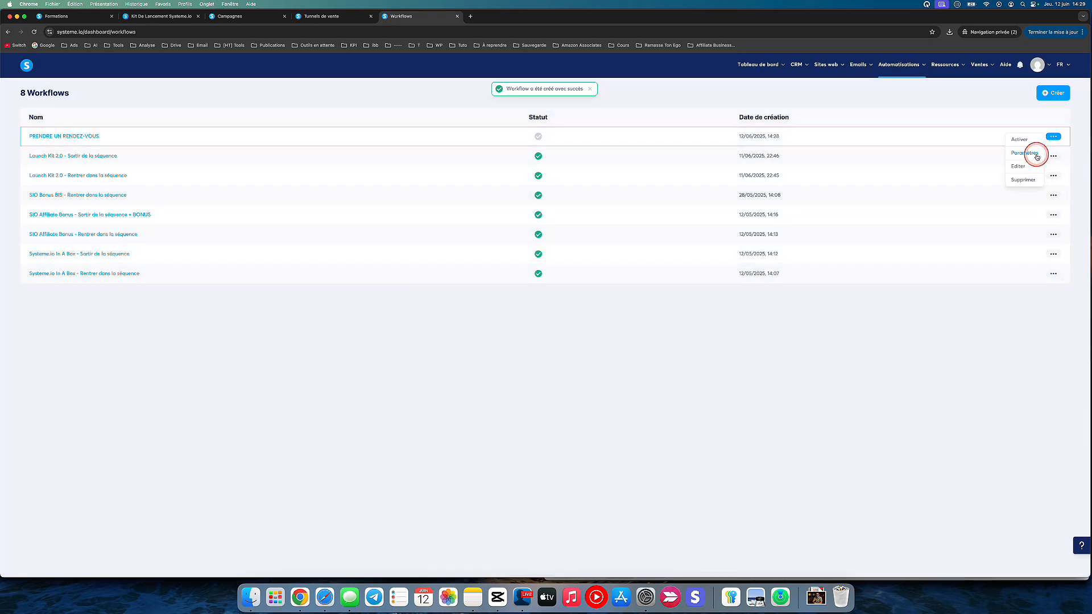
pyautogui.click(1019, 140)
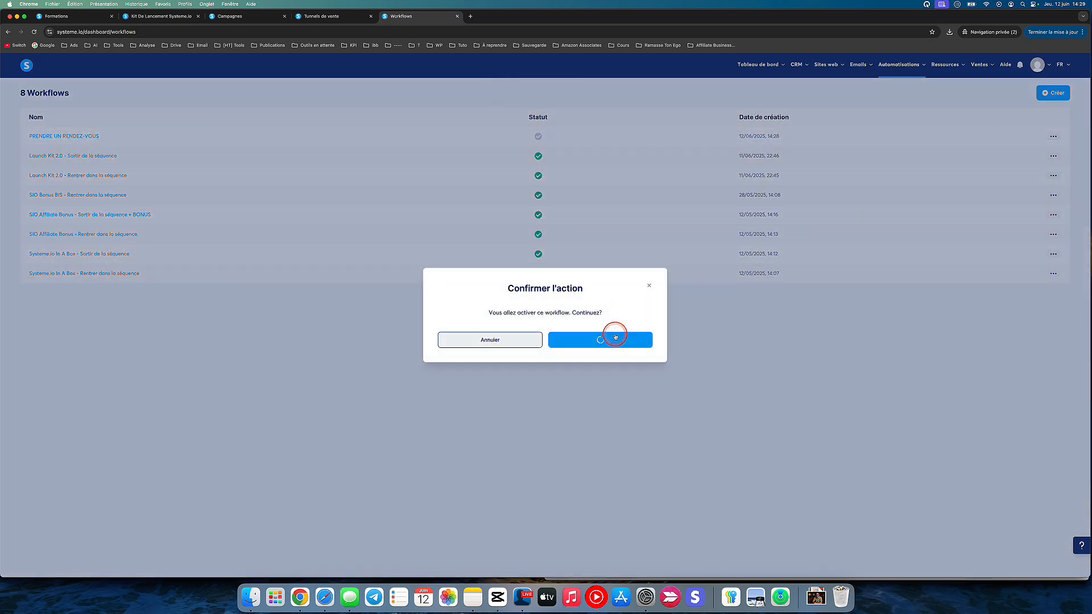
pyautogui.click(614, 337)
pyautogui.click(51, 137)
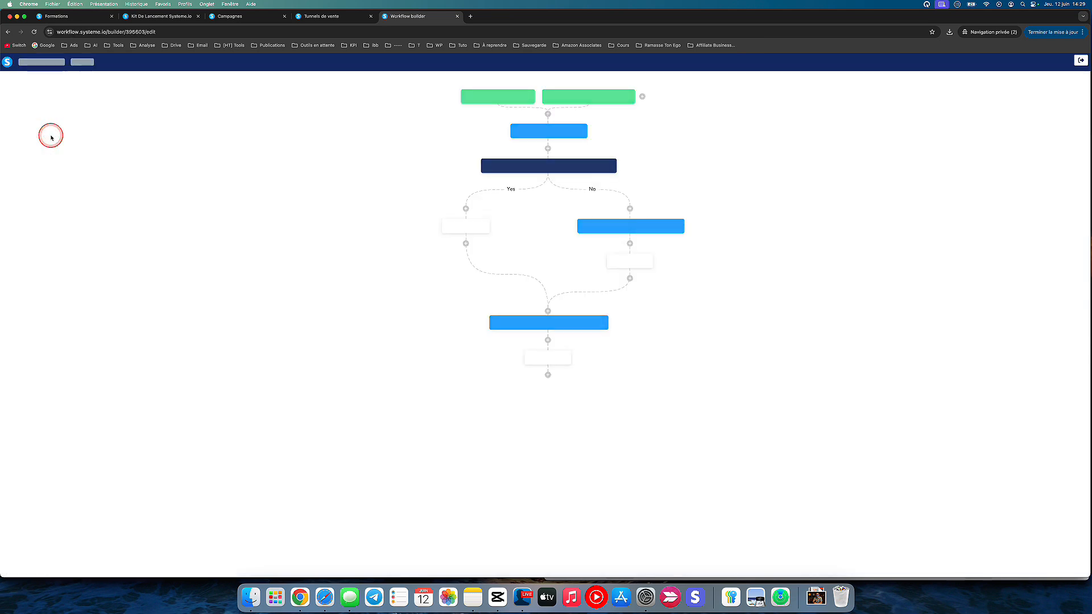
pyautogui.click(550, 96)
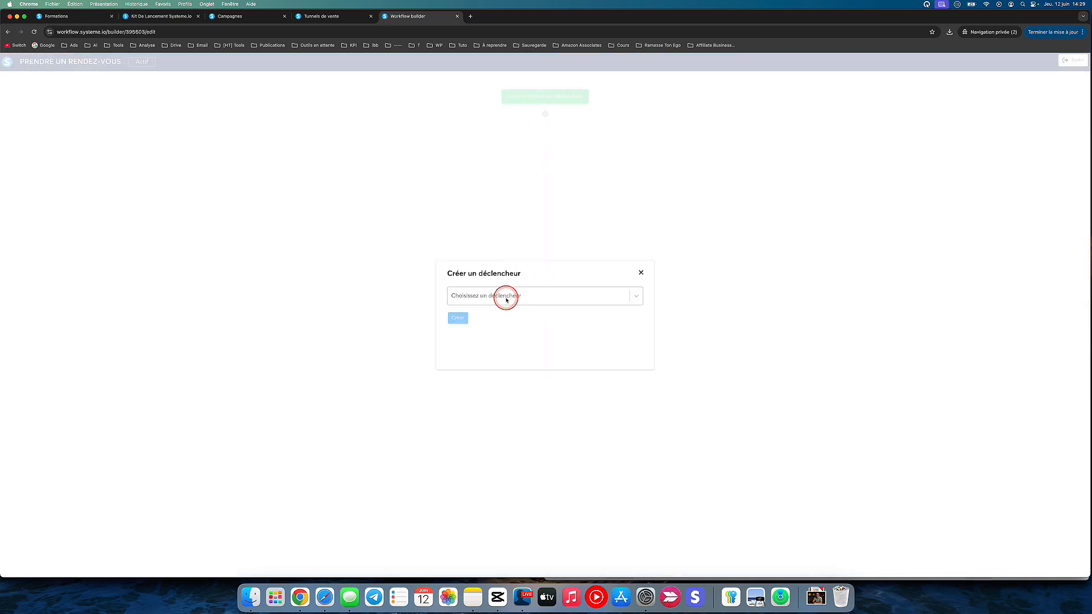
pyautogui.click(317, 16)
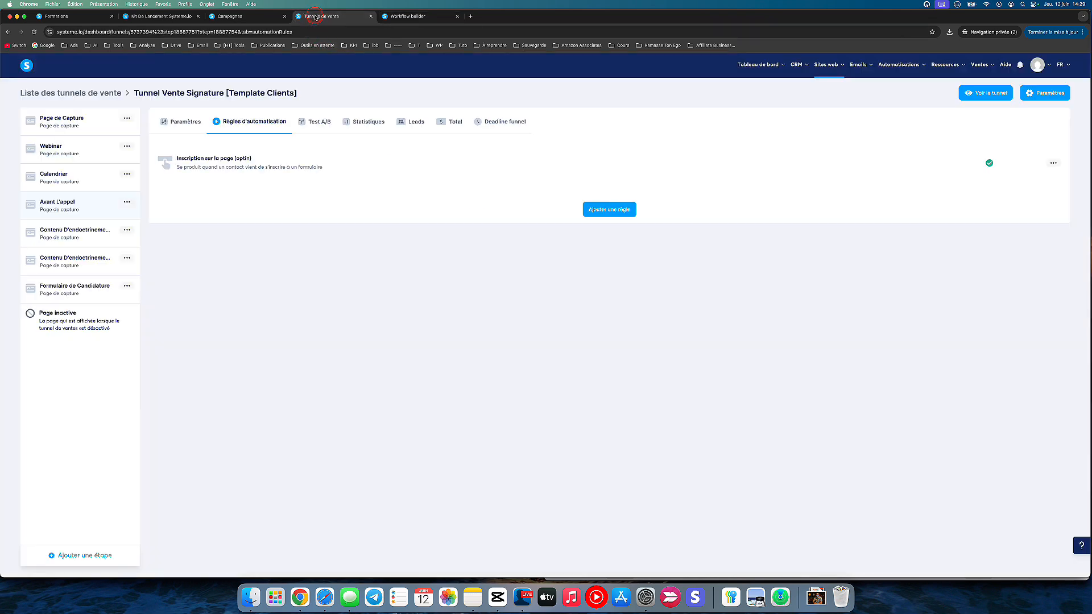
pyautogui.click(74, 118)
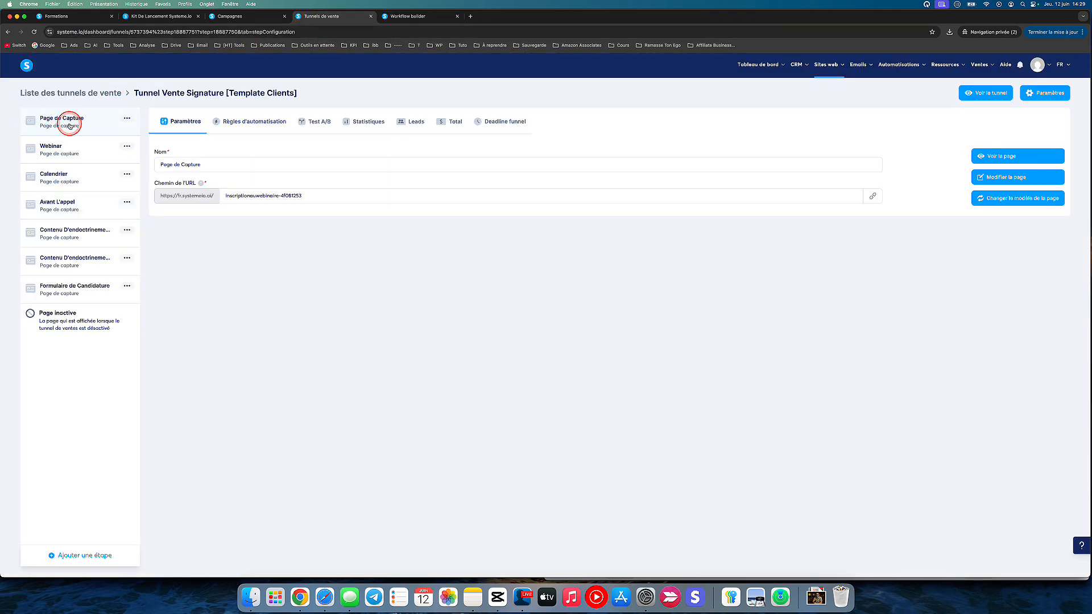
pyautogui.click(54, 154)
pyautogui.click(398, 19)
pyautogui.click(641, 272)
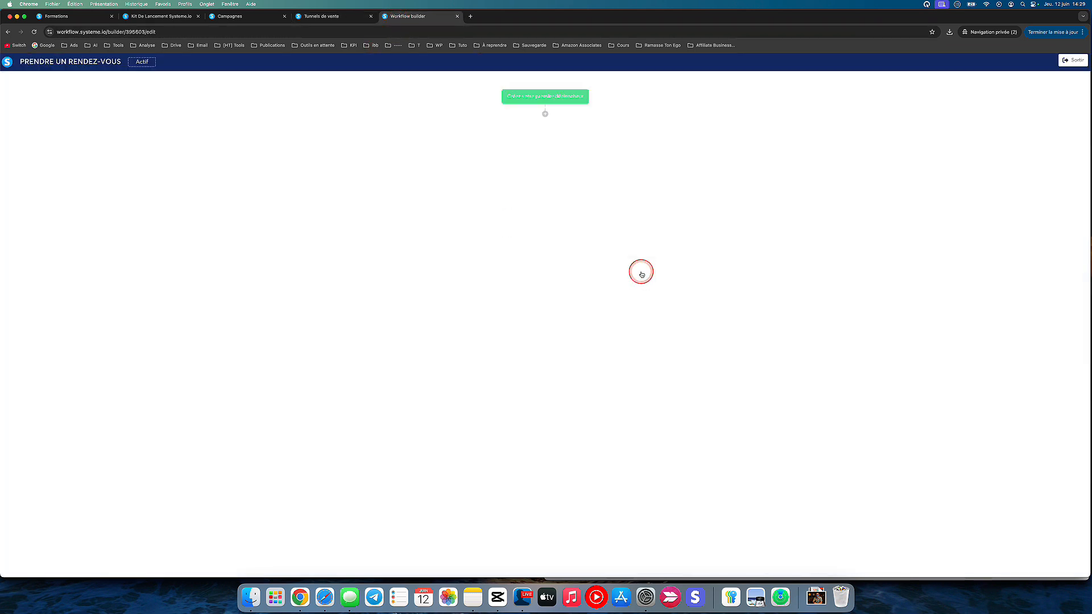
pyautogui.click(340, 17)
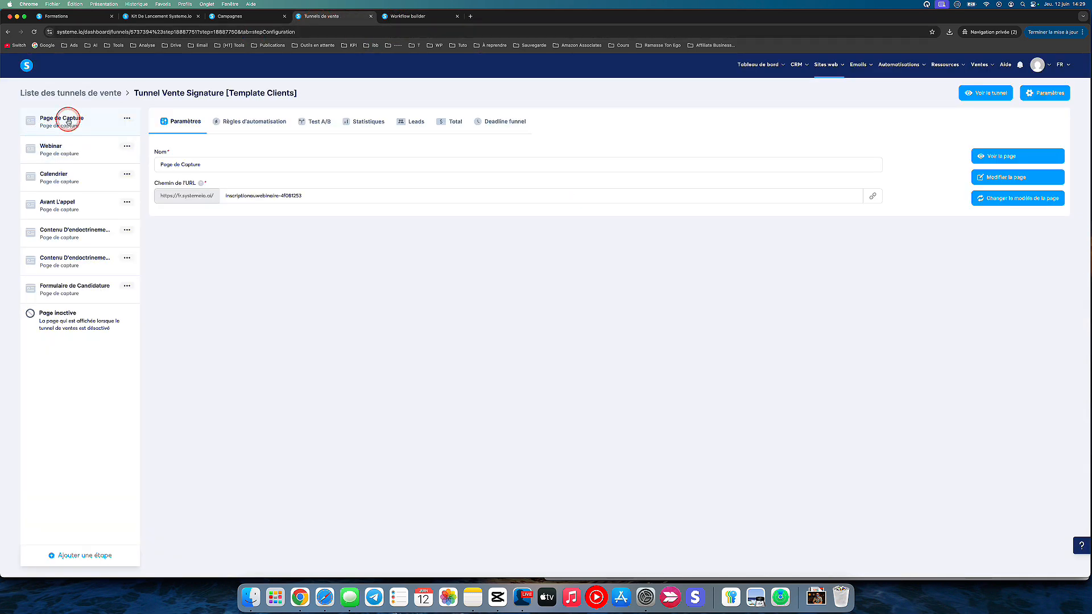
pyautogui.click(414, 15)
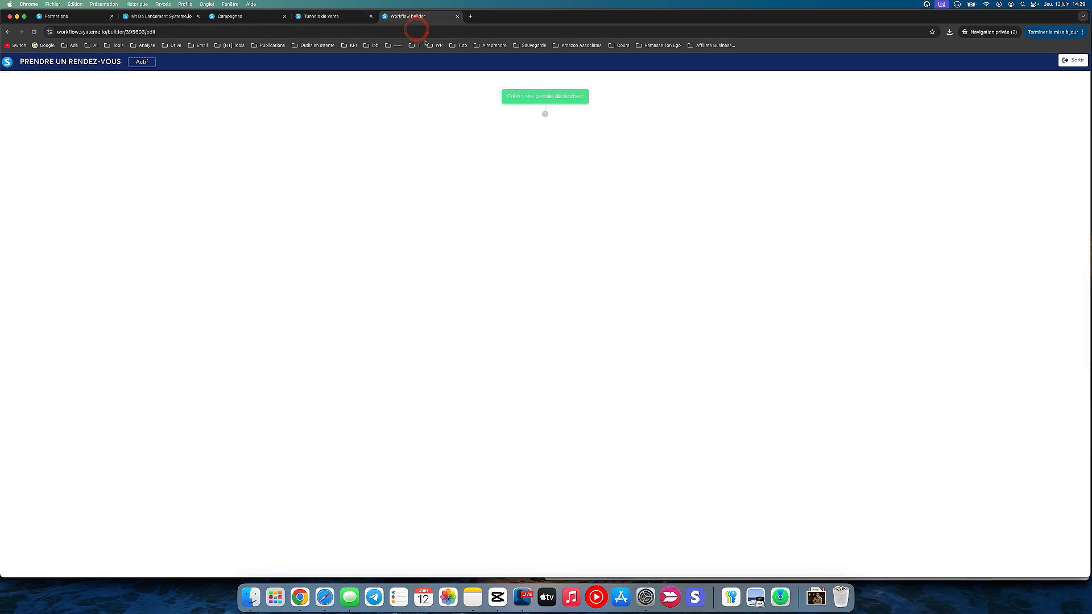
# - Create the workflow's first trigger, Tag ajouté, with the tag CONTACT
pyautogui.click(546, 98)
pyautogui.click(489, 295)
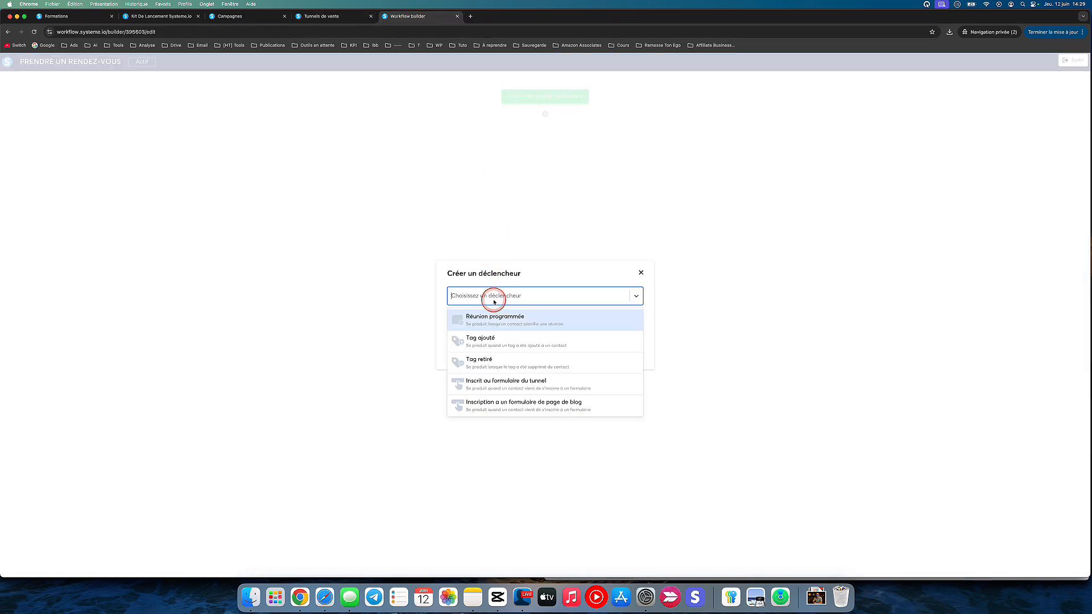
pyautogui.click(491, 344)
pyautogui.click(489, 318)
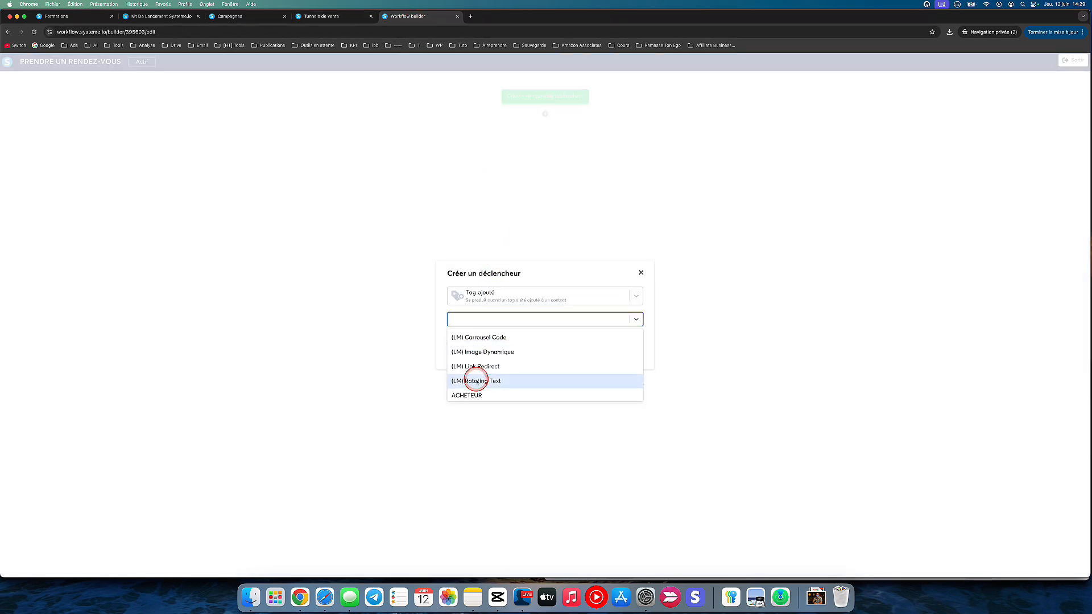
pyautogui.scroll(-2, 476, 378)
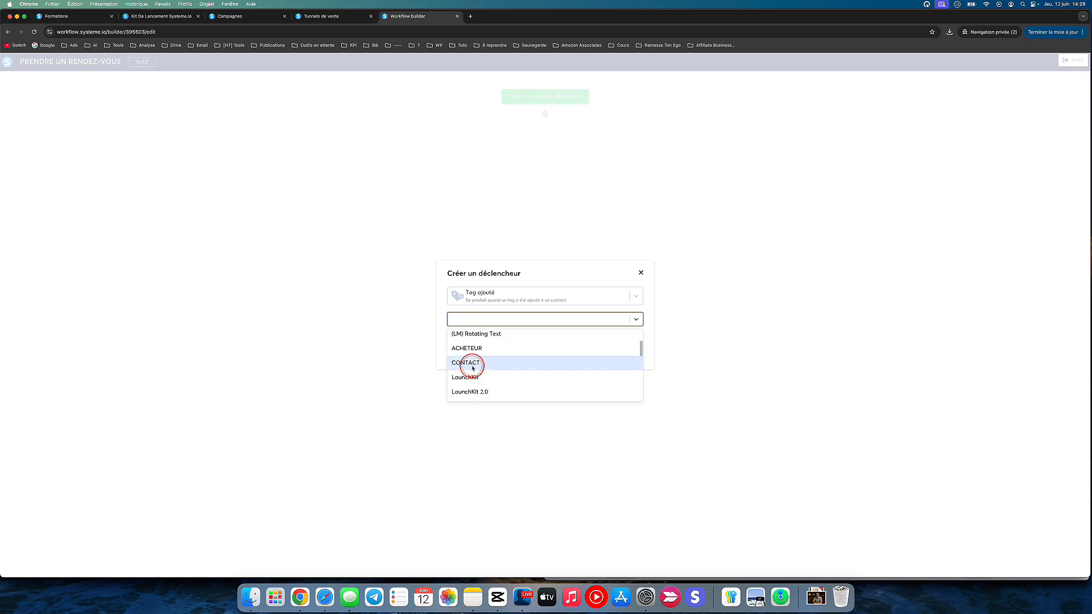
pyautogui.click(471, 365)
pyautogui.click(464, 345)
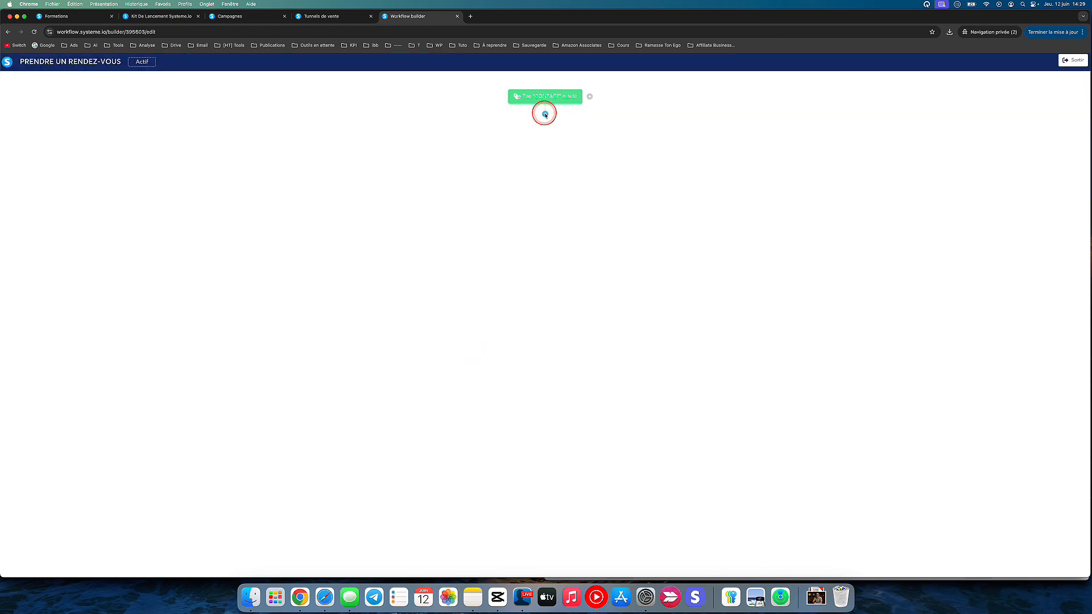
pyautogui.click(545, 114)
pyautogui.click(587, 112)
pyautogui.click(589, 97)
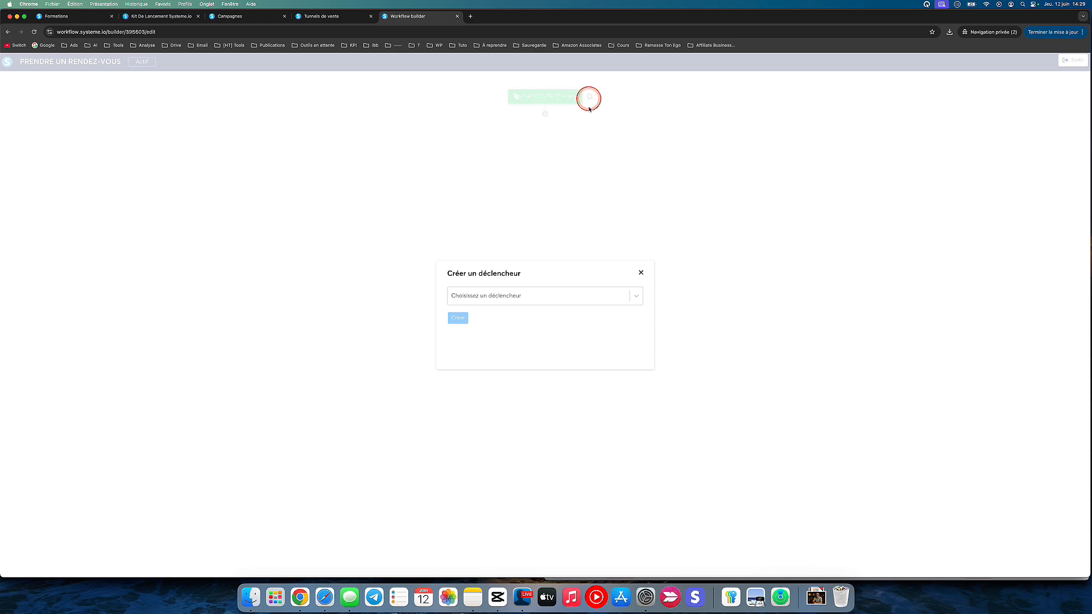
pyautogui.click(640, 274)
# - Add a Délai step of 2 minutes after the CONTACT tag trigger
pyautogui.click(545, 114)
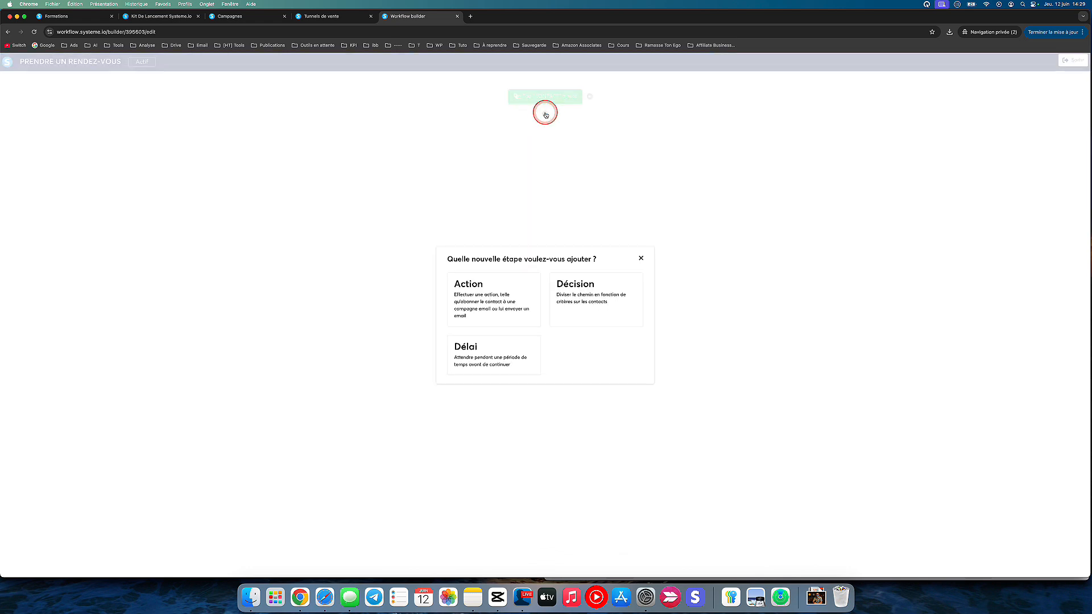
pyautogui.click(506, 348)
pyautogui.click(519, 306)
pyautogui.write('2')
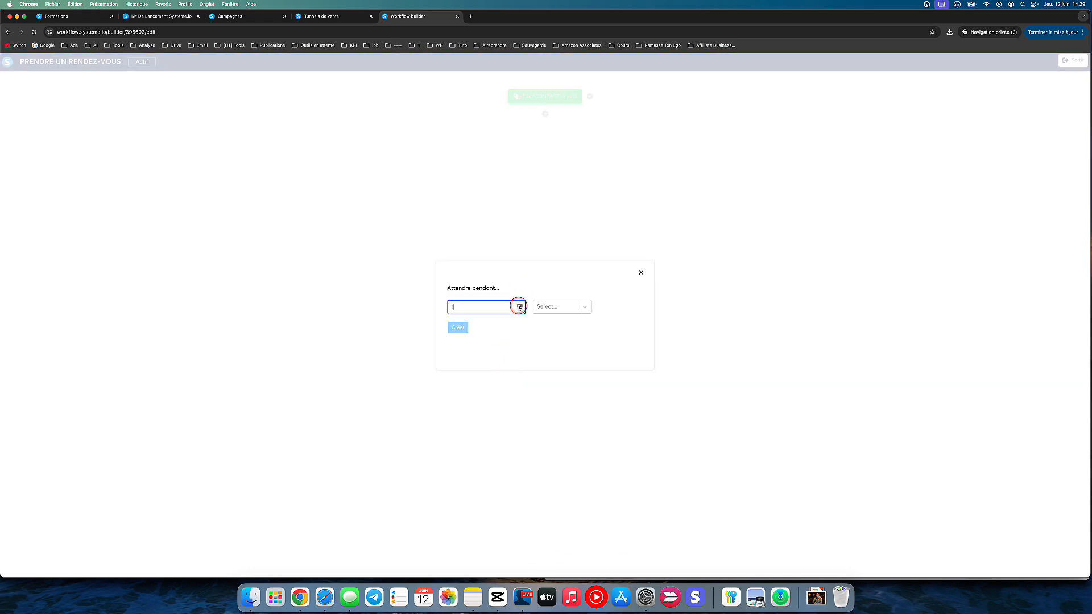
pyautogui.click(555, 307)
pyautogui.click(547, 354)
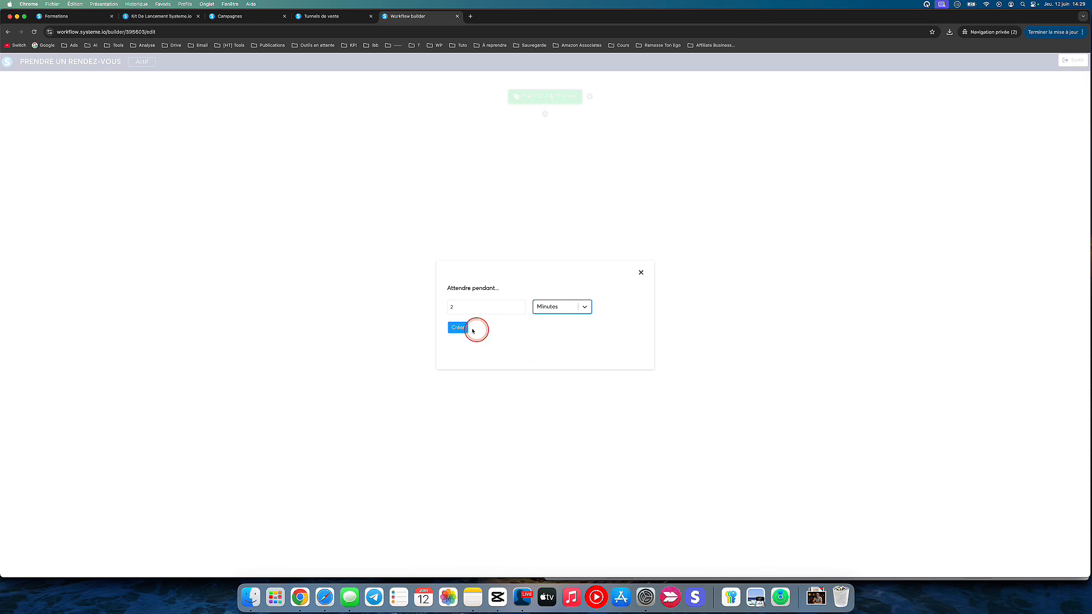
pyautogui.click(457, 327)
pyautogui.click(545, 150)
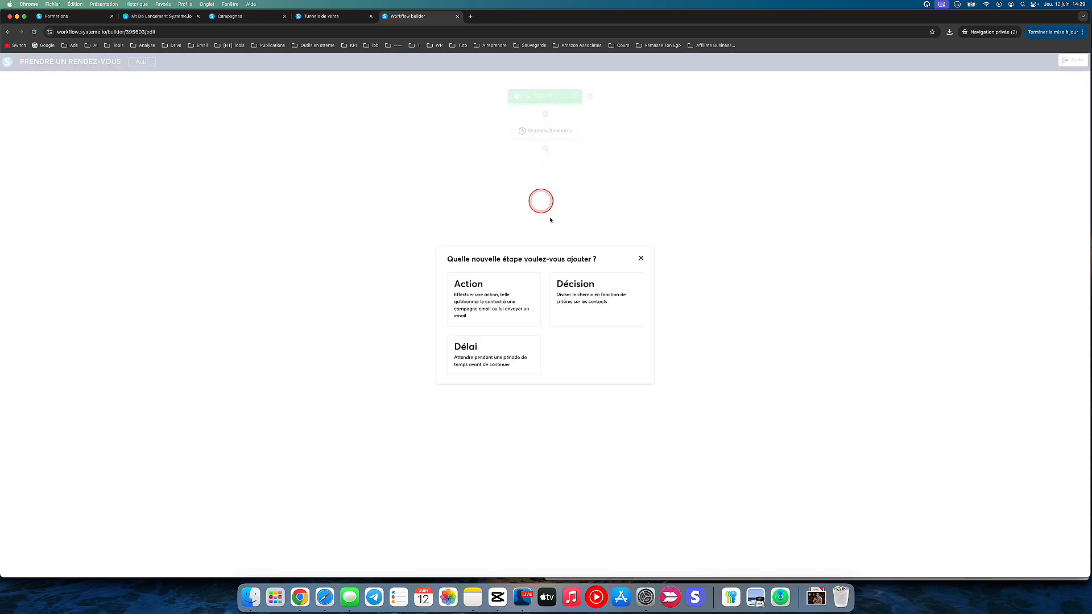
pyautogui.click(585, 301)
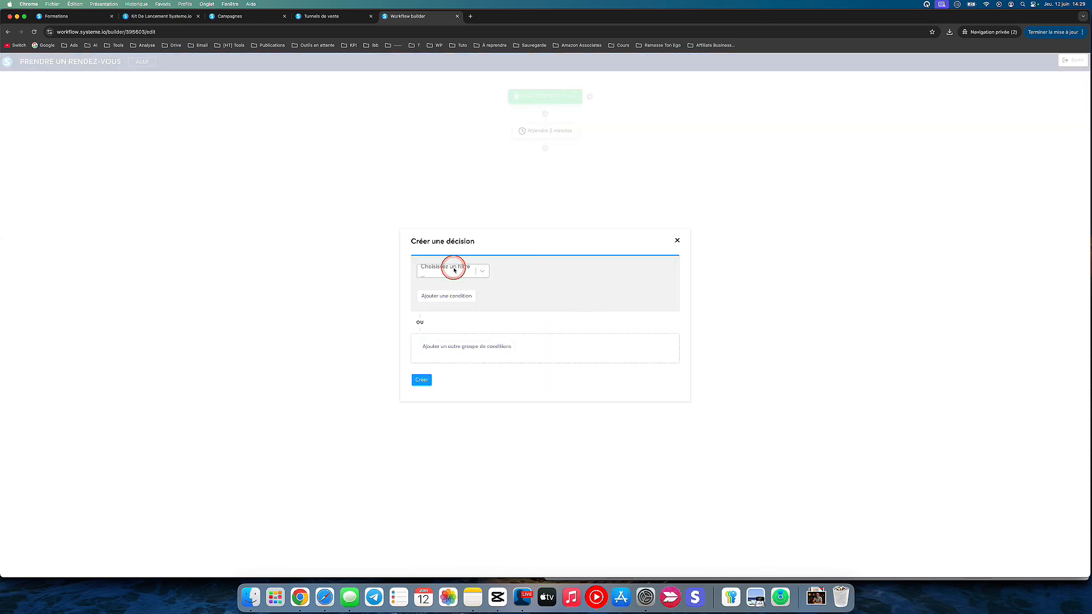
pyautogui.click(678, 240)
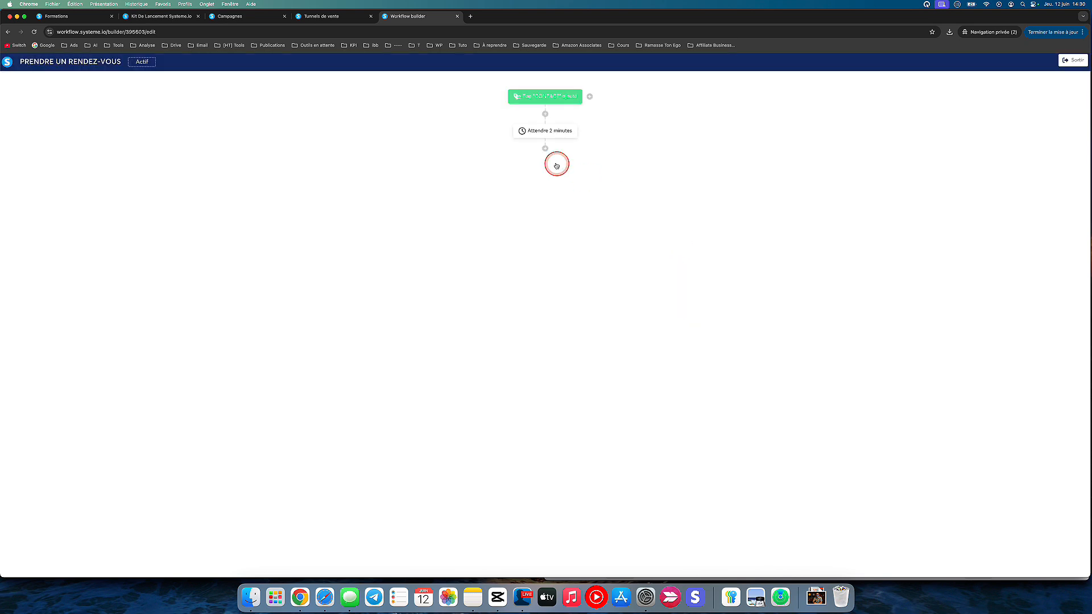
# - Set the waiting time of the workflow's delay step to 12 minutes
pyautogui.click(549, 132)
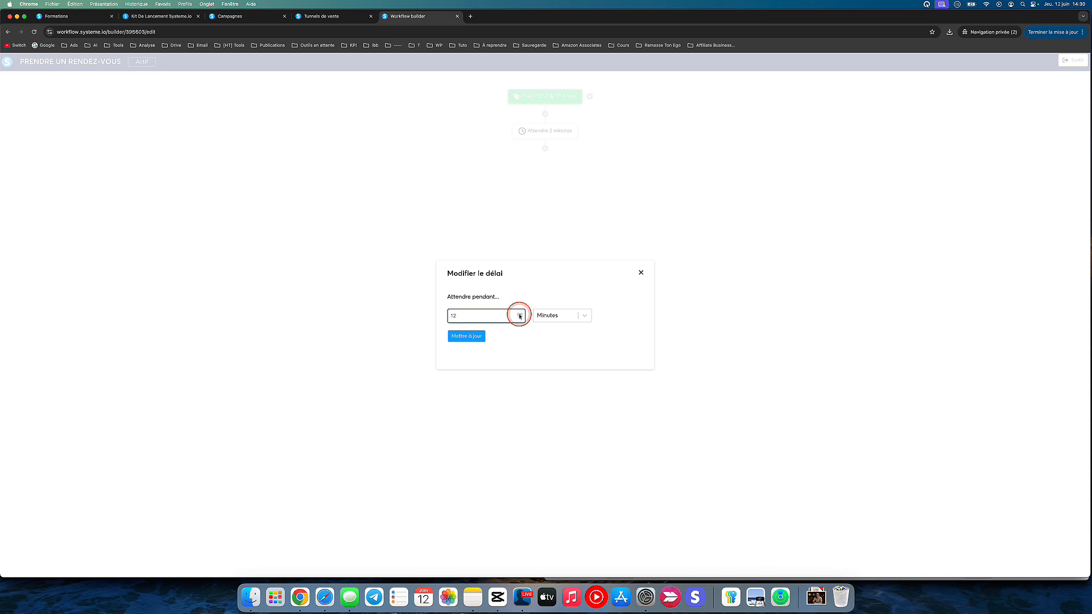
pyautogui.click(455, 336)
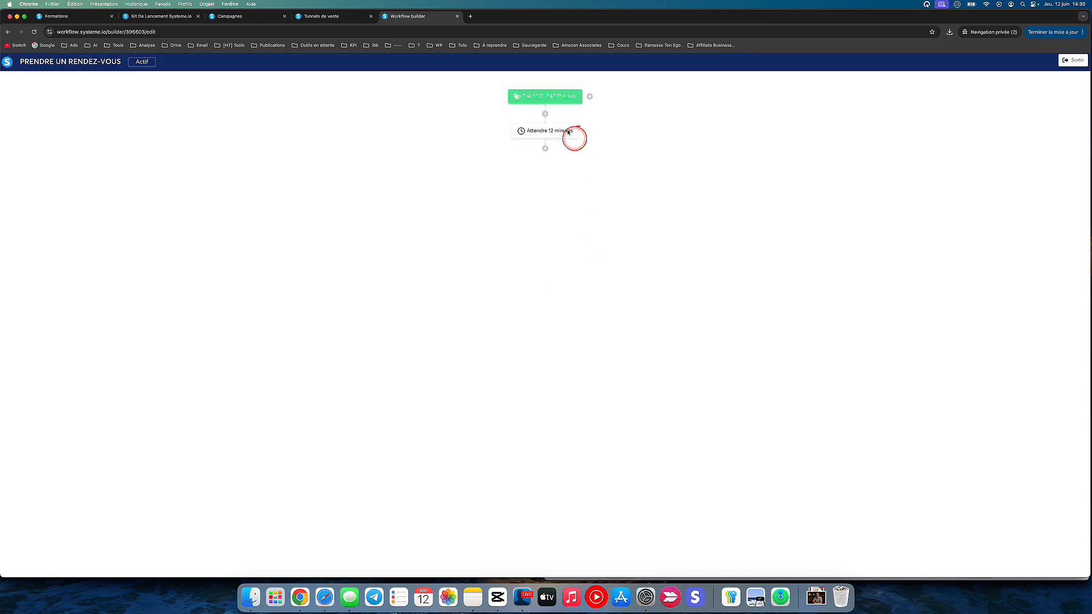
# - Add a decision after the 12-minute delay that checks whether the contact is tagged with À REGARDER LE WEBINAIR
pyautogui.click(334, 17)
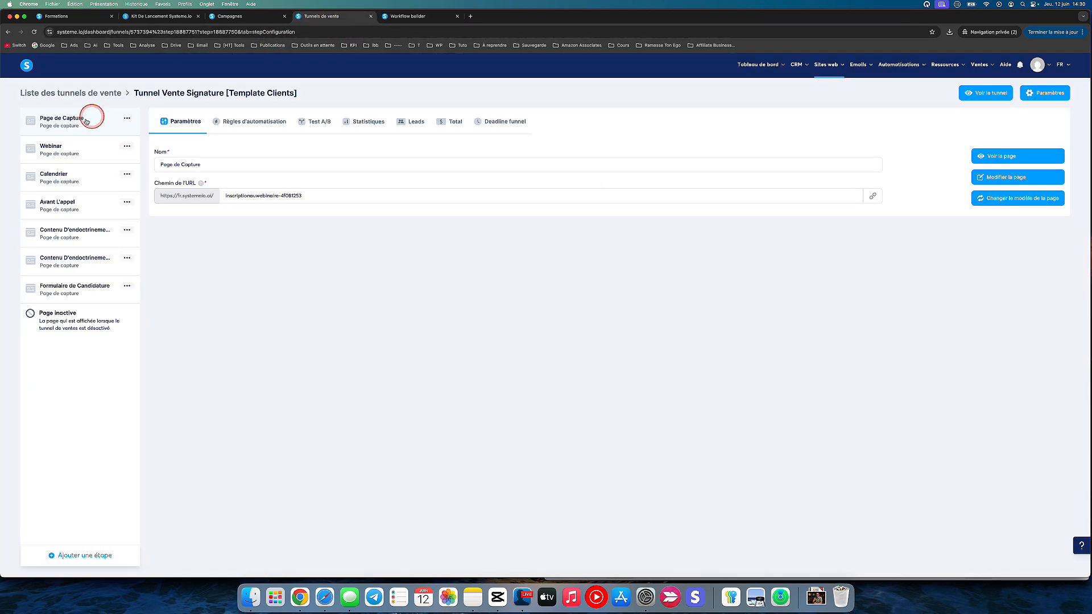
pyautogui.click(427, 19)
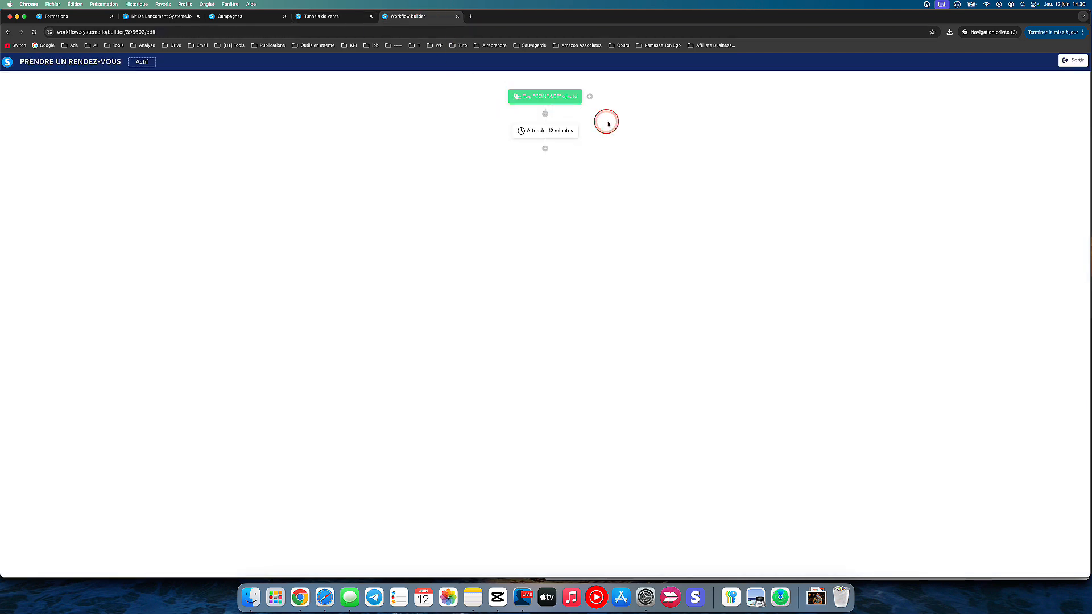
pyautogui.click(544, 148)
pyautogui.click(594, 307)
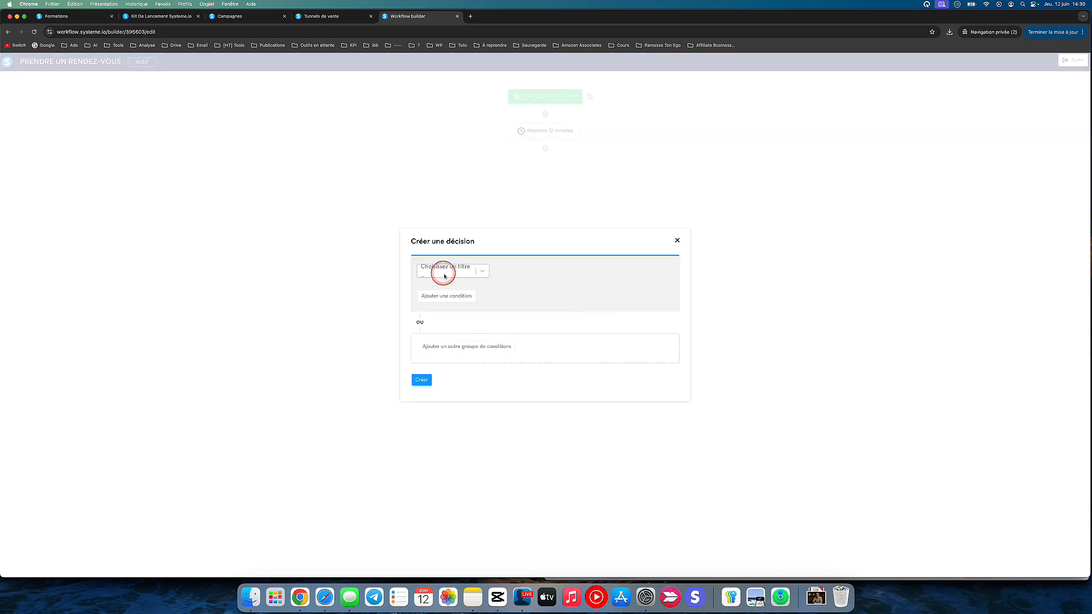
pyautogui.click(441, 271)
pyautogui.click(442, 302)
pyautogui.click(592, 272)
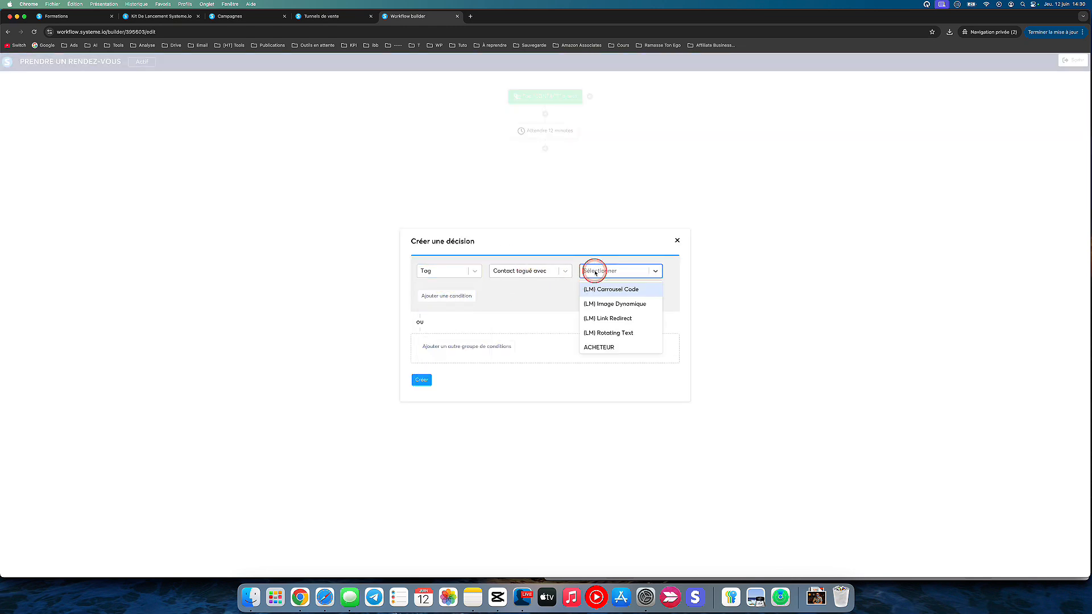
pyautogui.scroll(-2, 606, 328)
pyautogui.scroll(-3, 606, 329)
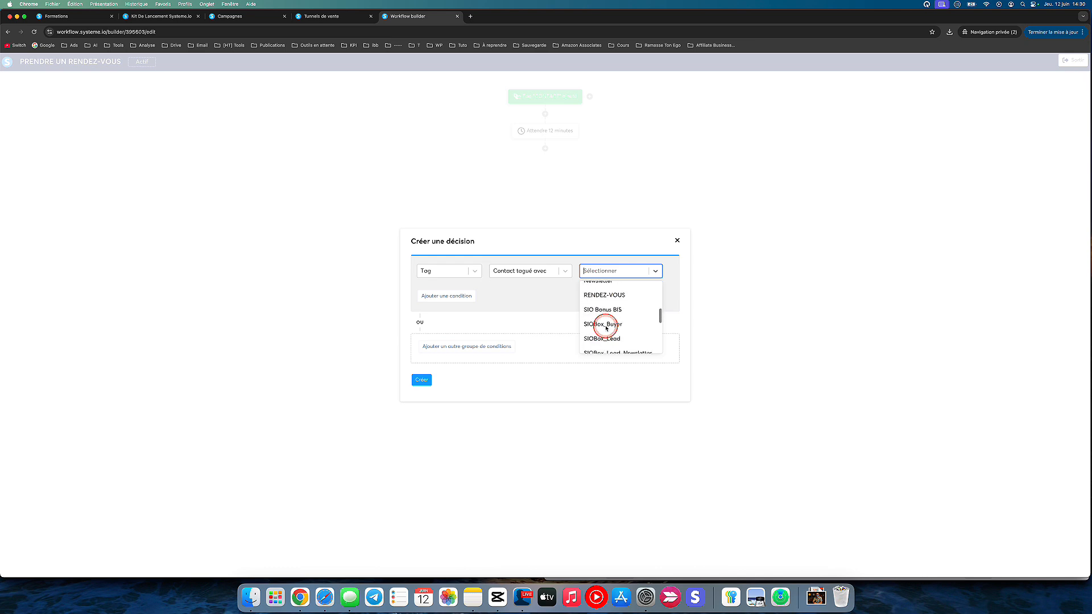
pyautogui.scroll(-4, 613, 321)
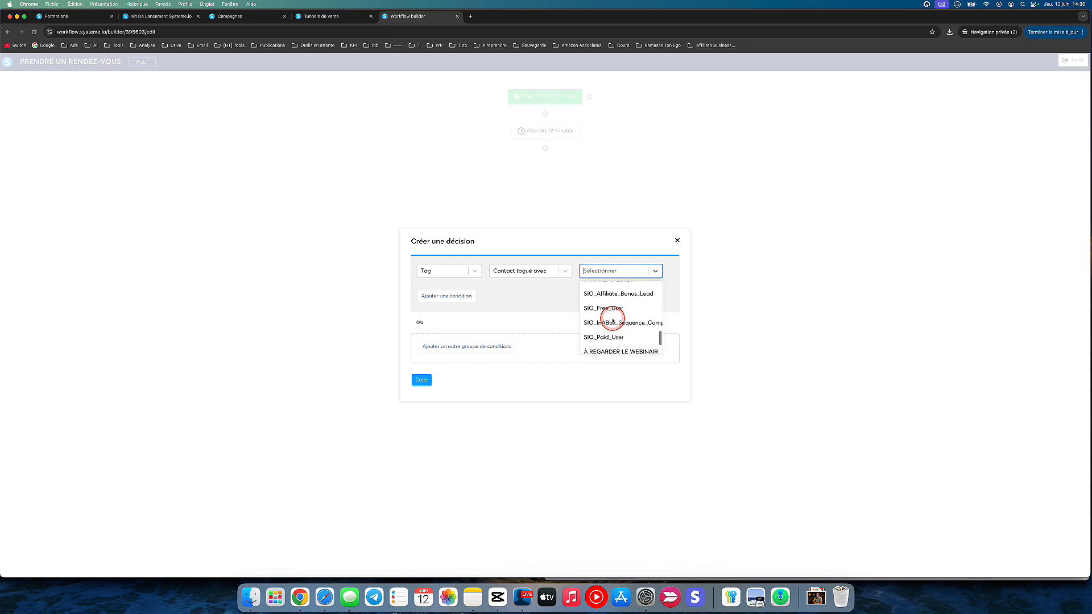
pyautogui.click(616, 346)
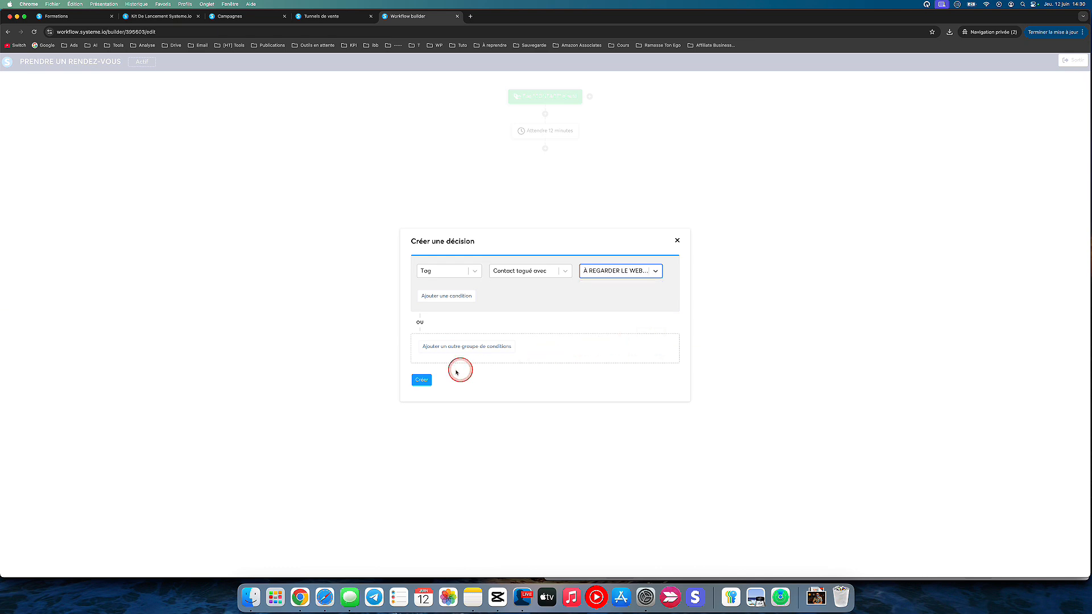
pyautogui.click(422, 379)
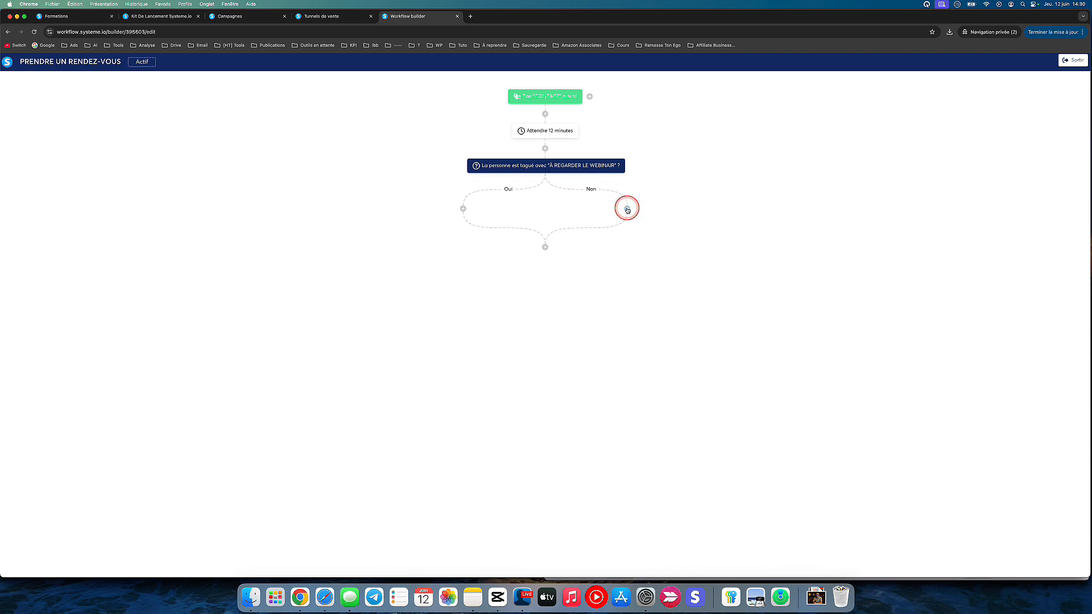
# - Rename the email campaign as (TEMPLATE) Tunnel Signature REGARDER LE WEBINAIR
pyautogui.click(242, 17)
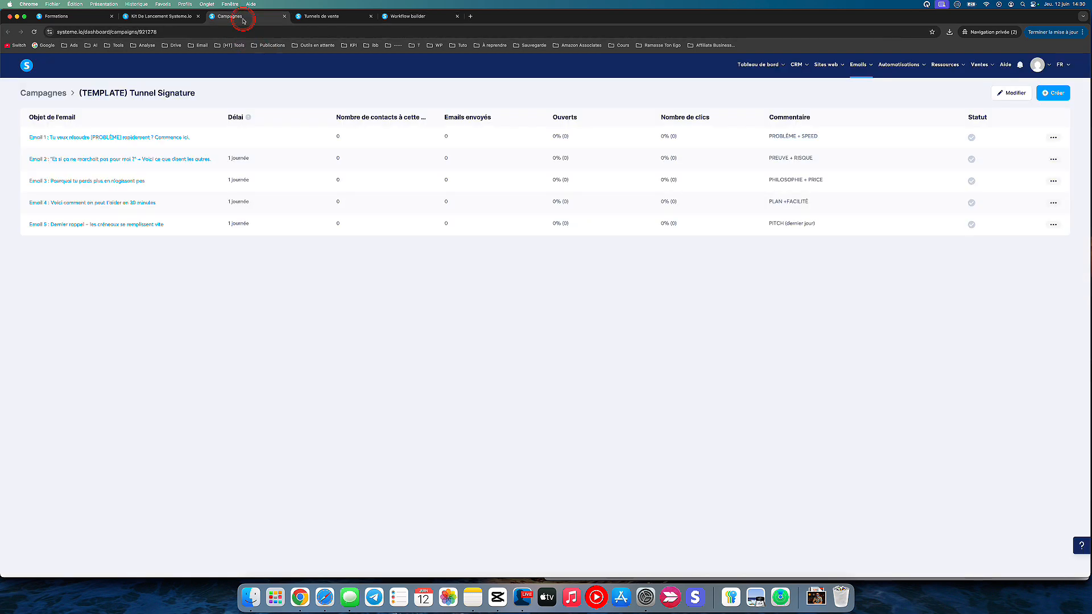
pyautogui.click(348, 18)
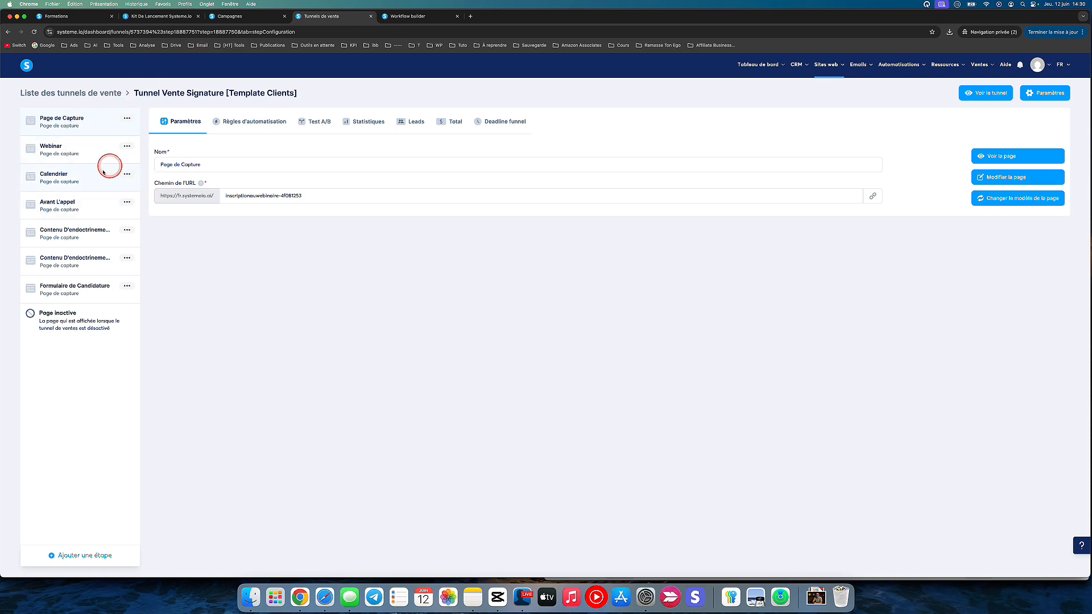
pyautogui.click(409, 15)
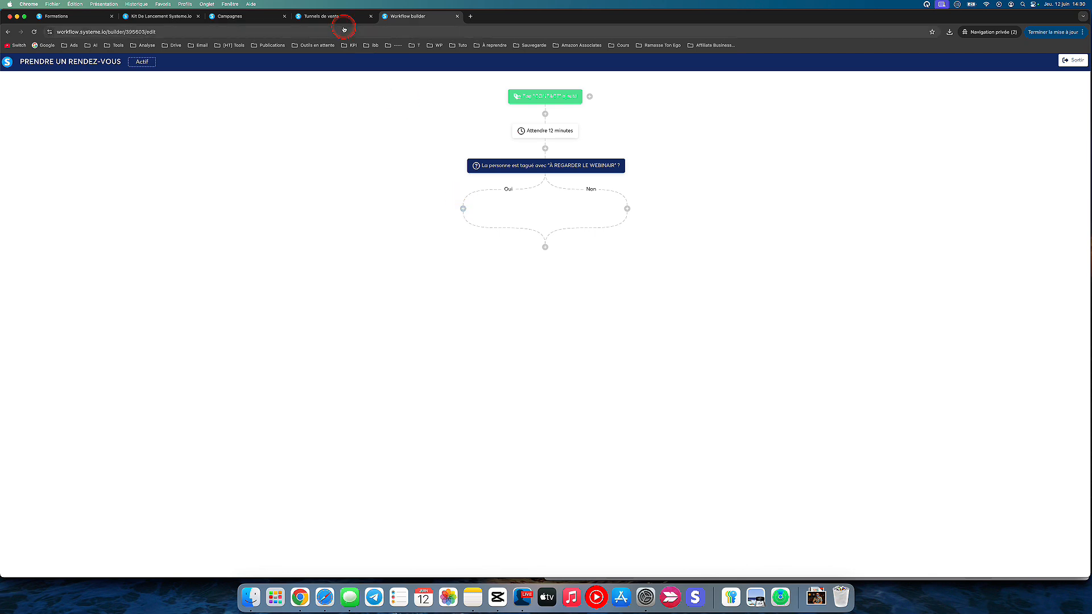
pyautogui.click(260, 16)
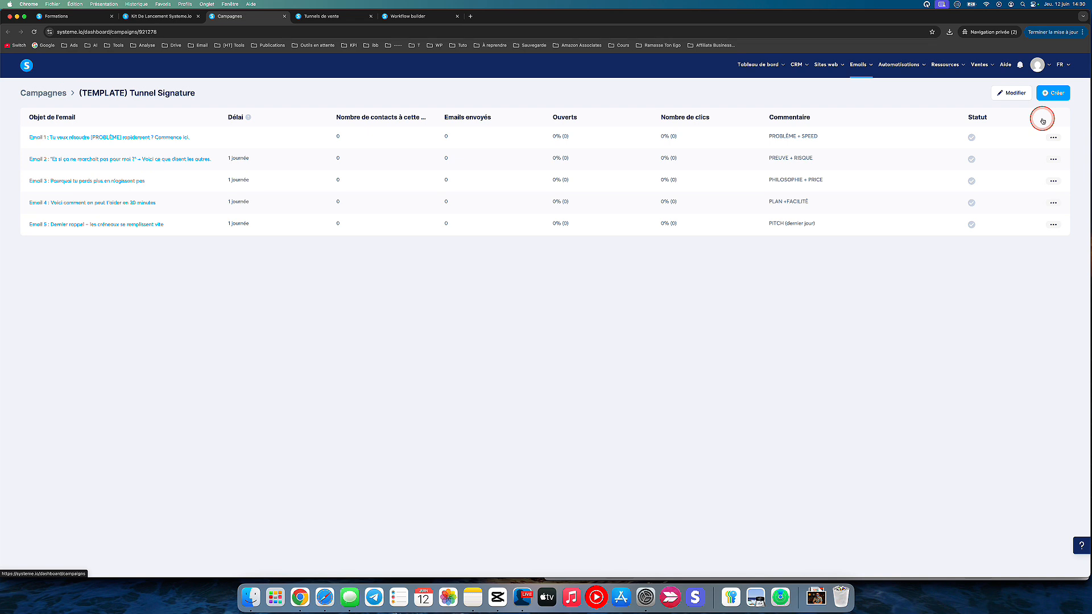
pyautogui.click(1011, 93)
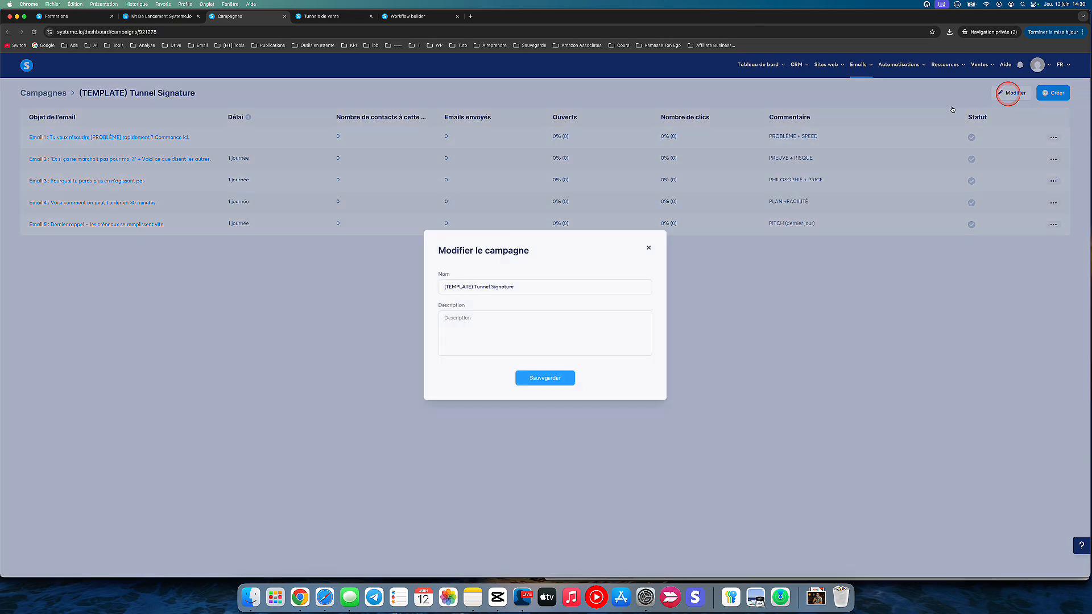
pyautogui.click(526, 286)
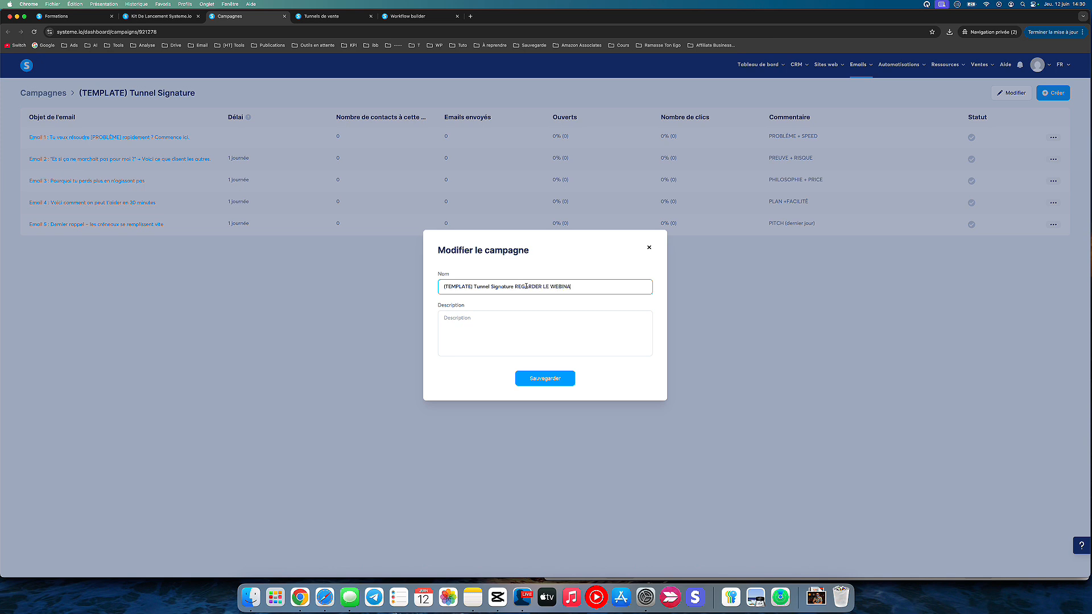
pyautogui.click(542, 380)
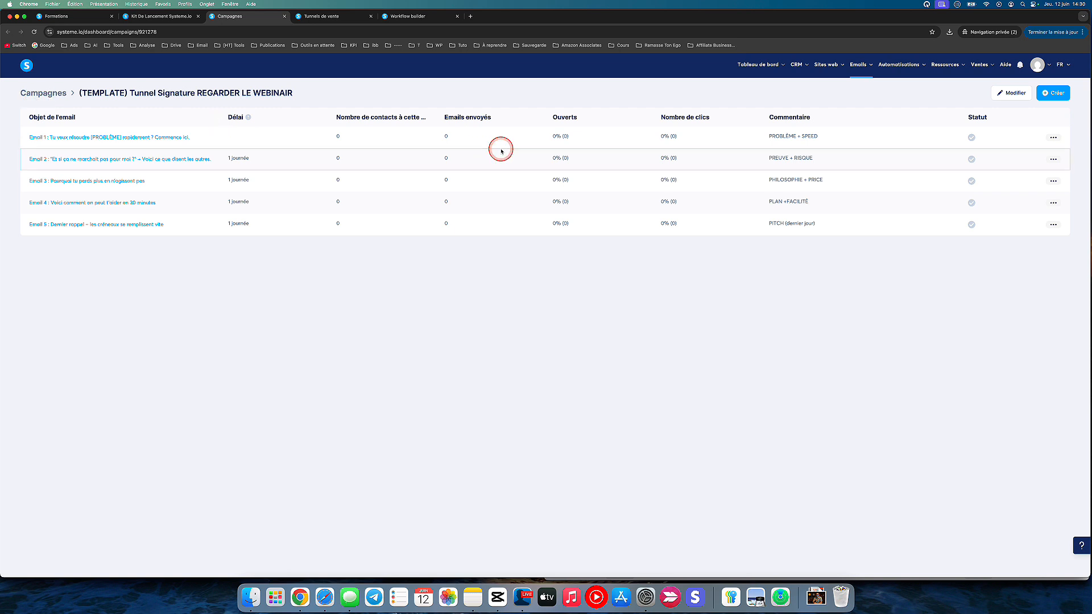
# - Duplicate the REGARDER LE WEBINAIR campaign and rename the copy as (TEMPLATE) Tunnel Signature PRENDRE RENDEZ-VOUS
pyautogui.click(51, 92)
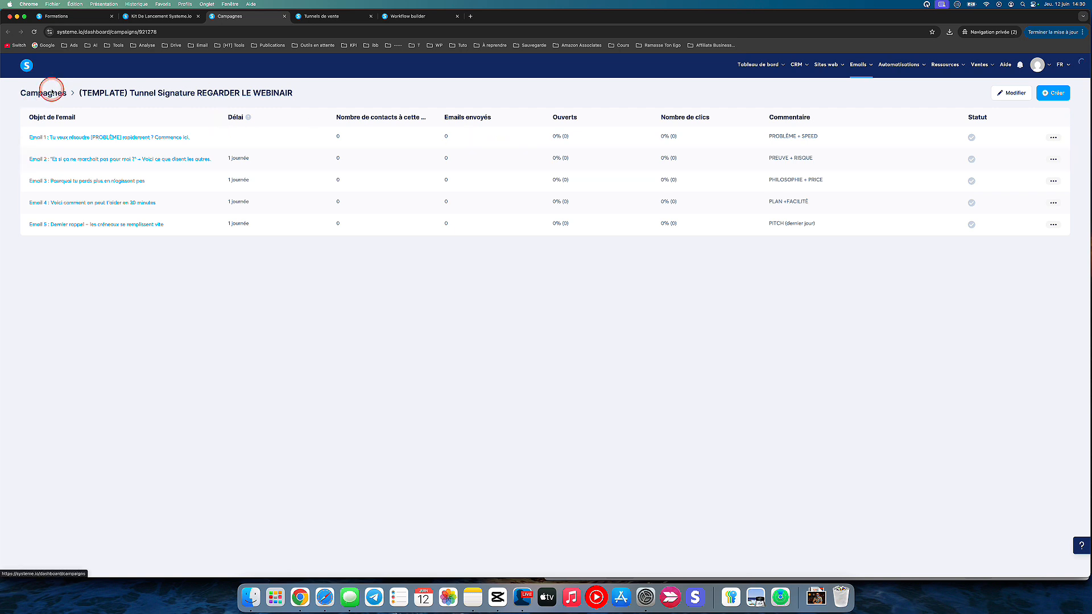
pyautogui.click(1052, 134)
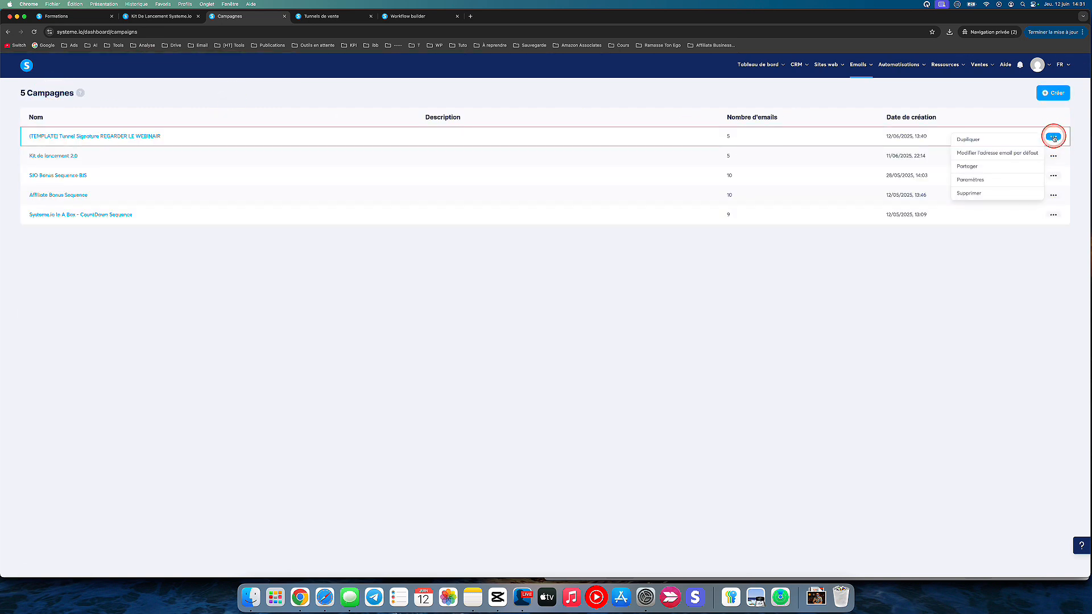
pyautogui.click(971, 143)
pyautogui.click(641, 341)
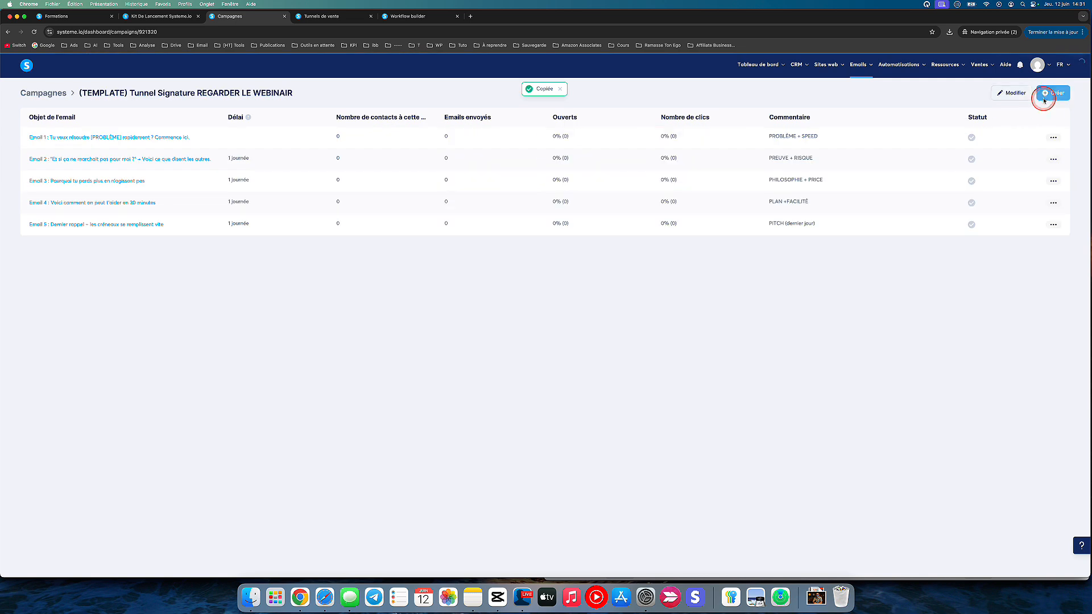
pyautogui.click(1017, 93)
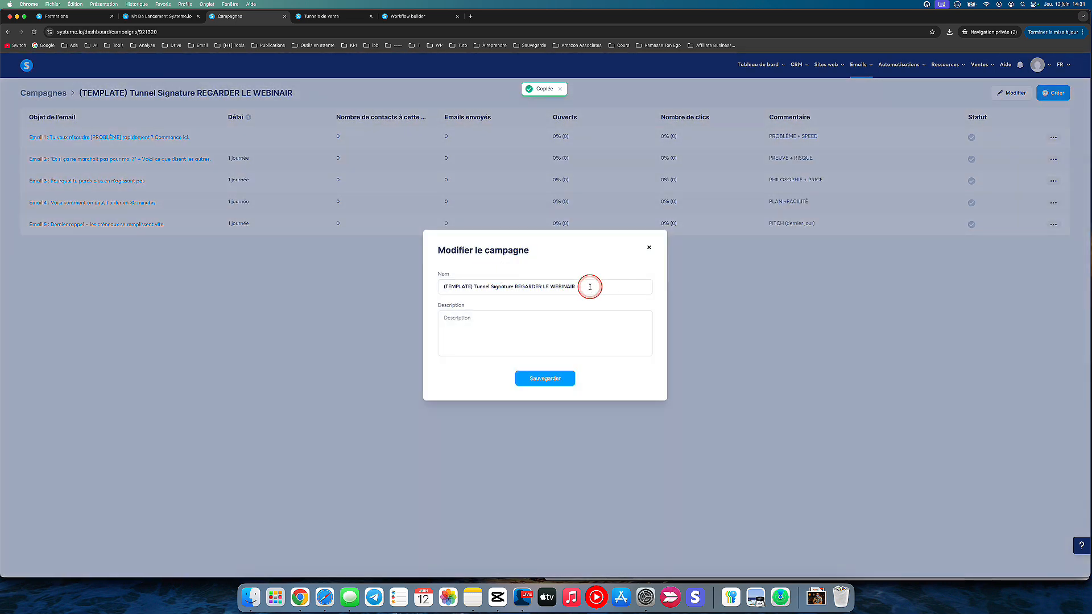
pyautogui.moveTo(589, 286); pyautogui.dragTo(517, 288)
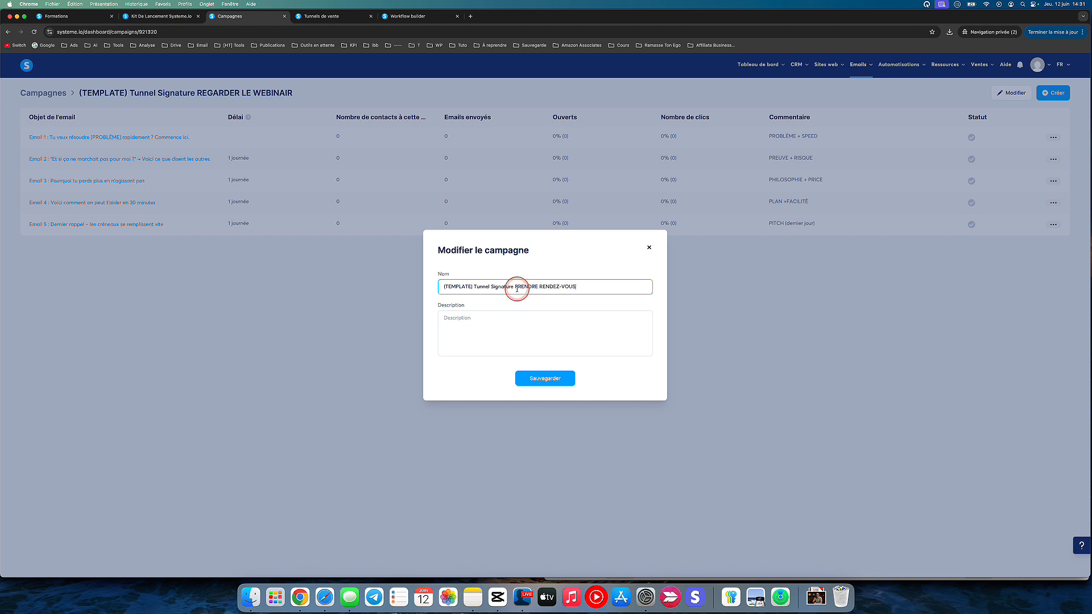
pyautogui.click(544, 378)
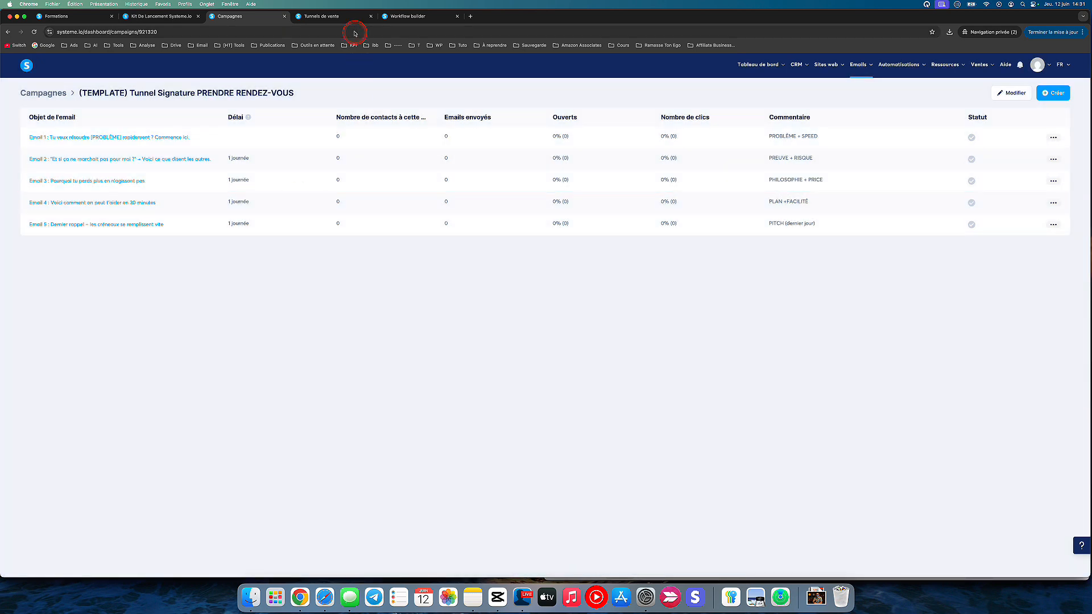
# - Return to the PRENDRE UN RENDEZ-VOUS workflow in the workflow builder
pyautogui.click(331, 22)
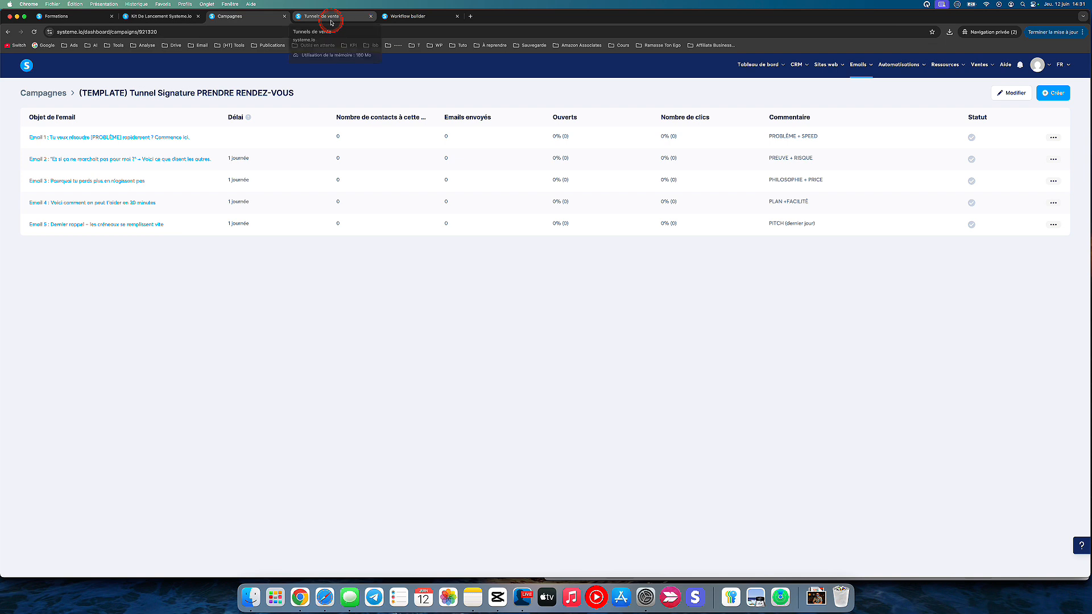
pyautogui.click(389, 18)
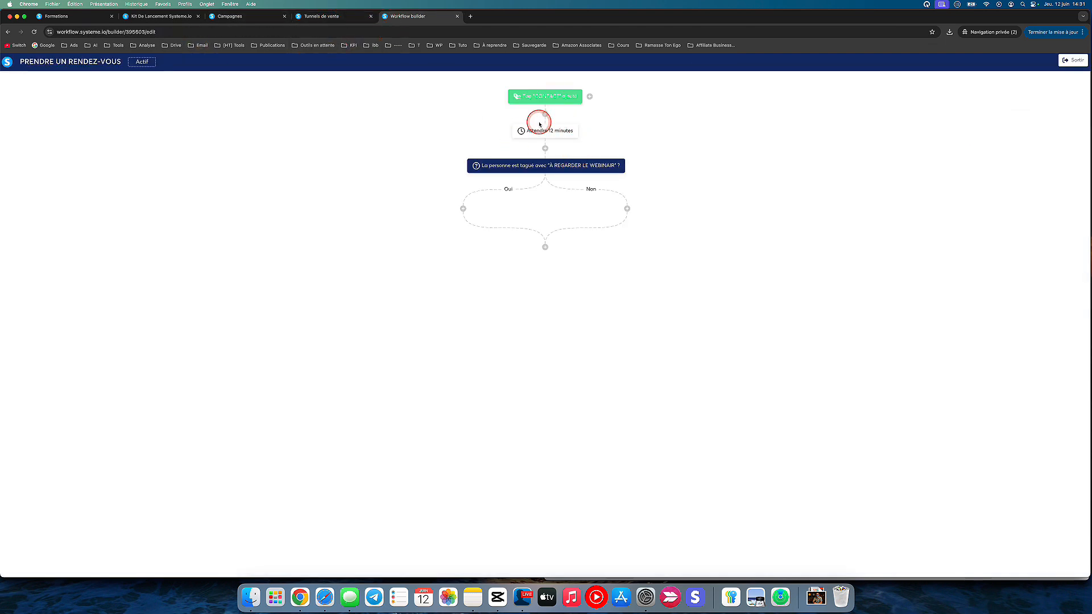
pyautogui.moveTo(560, 134)
pyautogui.click(627, 209)
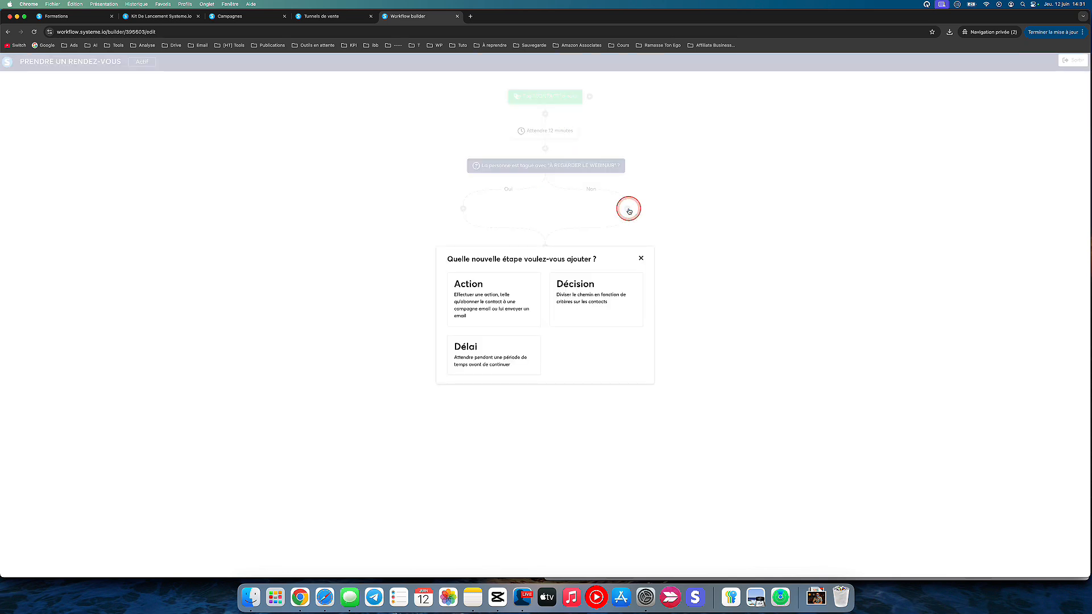
pyautogui.click(498, 287)
pyautogui.click(534, 294)
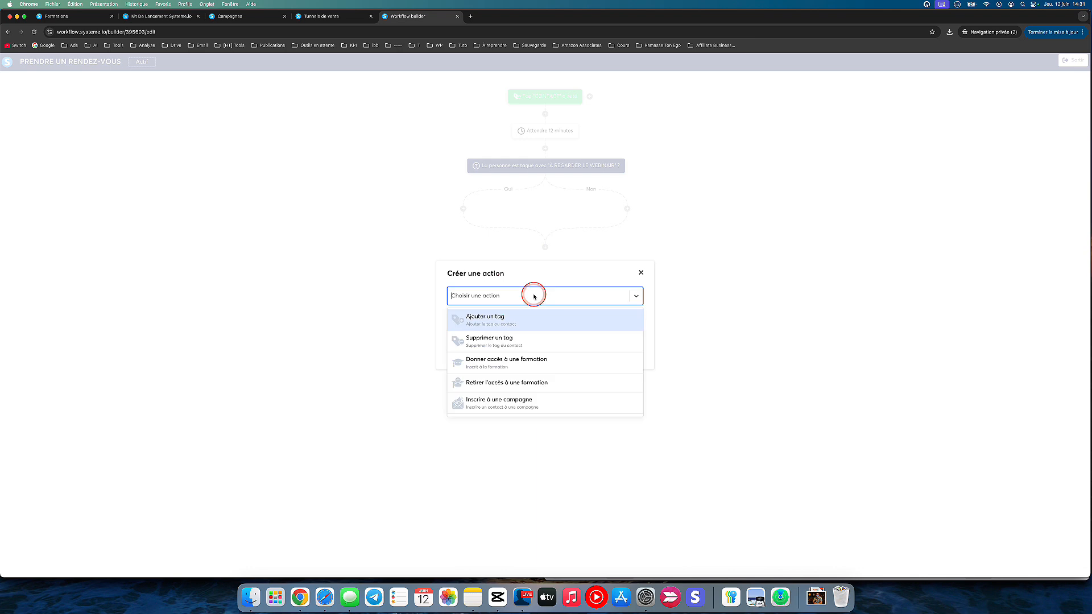
pyautogui.click(688, 284)
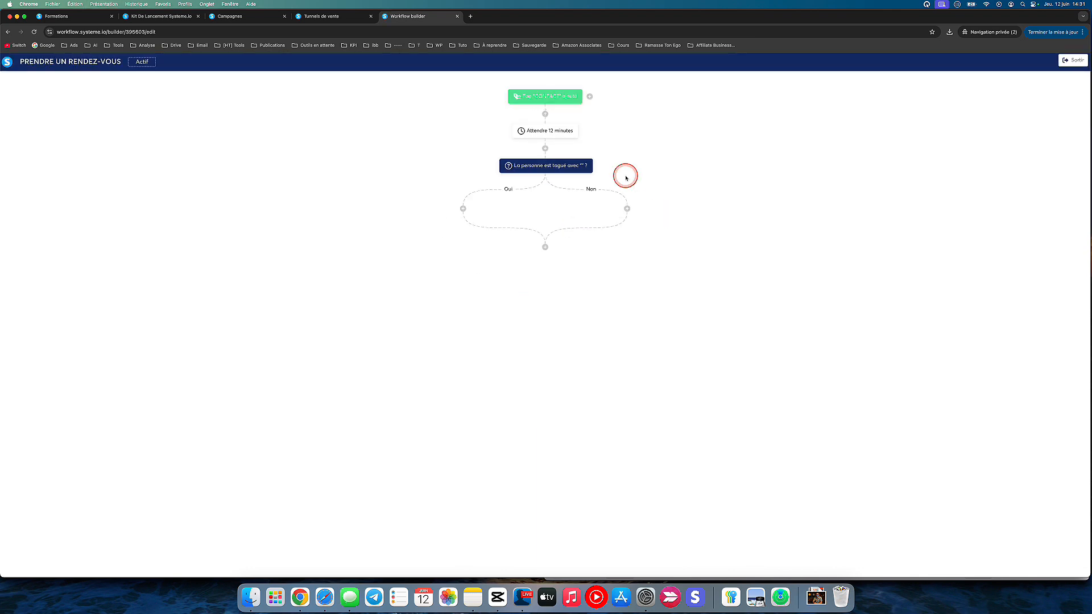
# - Add an Inscrire à une campagne action on the decision's Non branch, using the (TEMPLATE) Tunnel Signature REGARDER LE WEBINAIR campaign
pyautogui.click(627, 209)
pyautogui.click(499, 275)
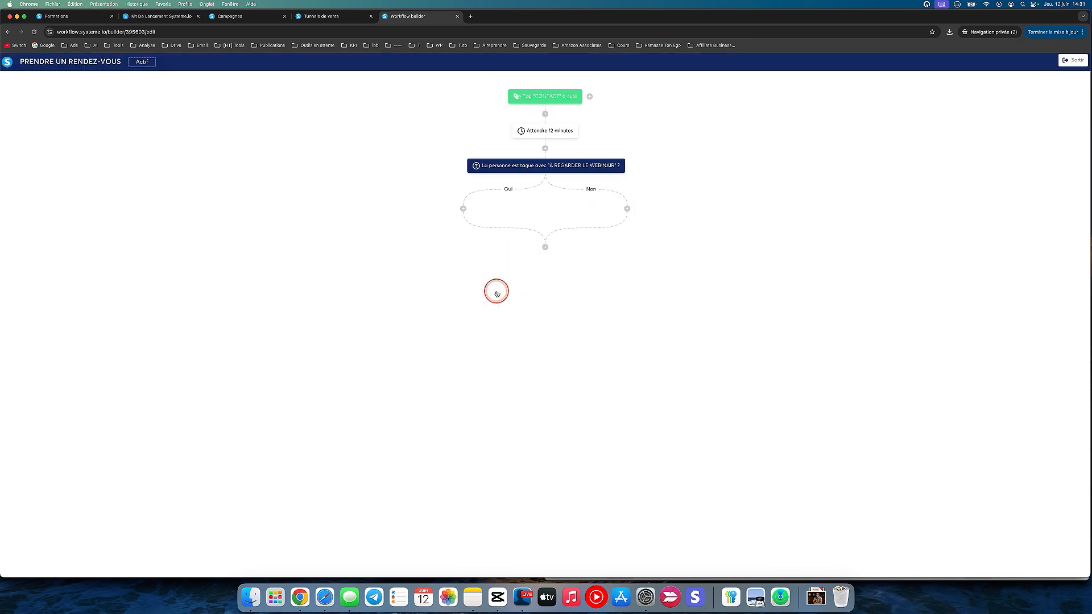
pyautogui.click(501, 292)
pyautogui.scroll(-1, 506, 352)
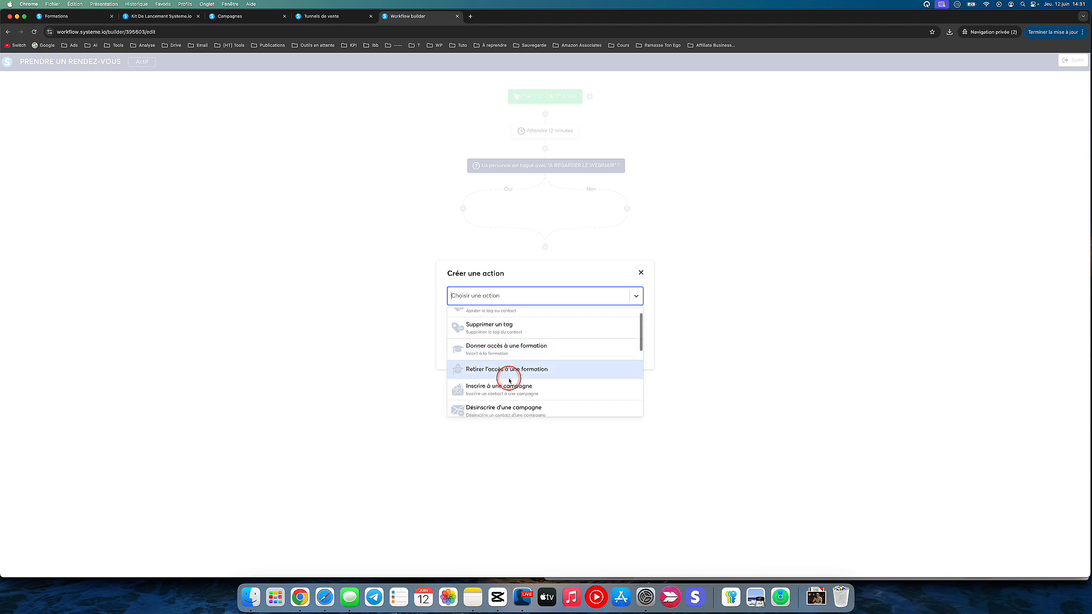
pyautogui.click(507, 387)
pyautogui.click(499, 321)
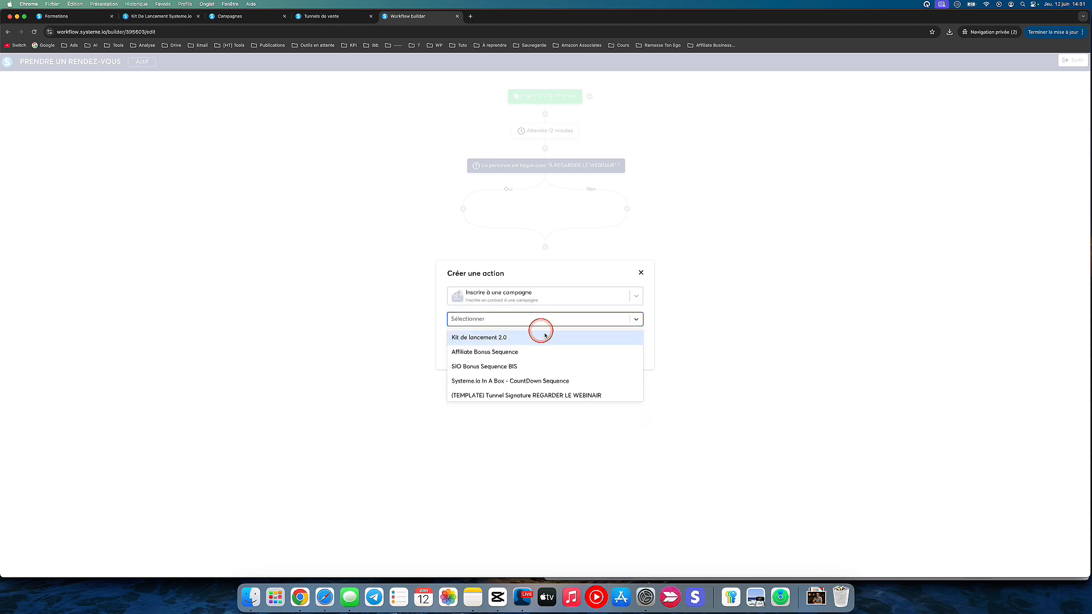
pyautogui.scroll(-1, 556, 369)
pyautogui.click(549, 375)
pyautogui.click(455, 340)
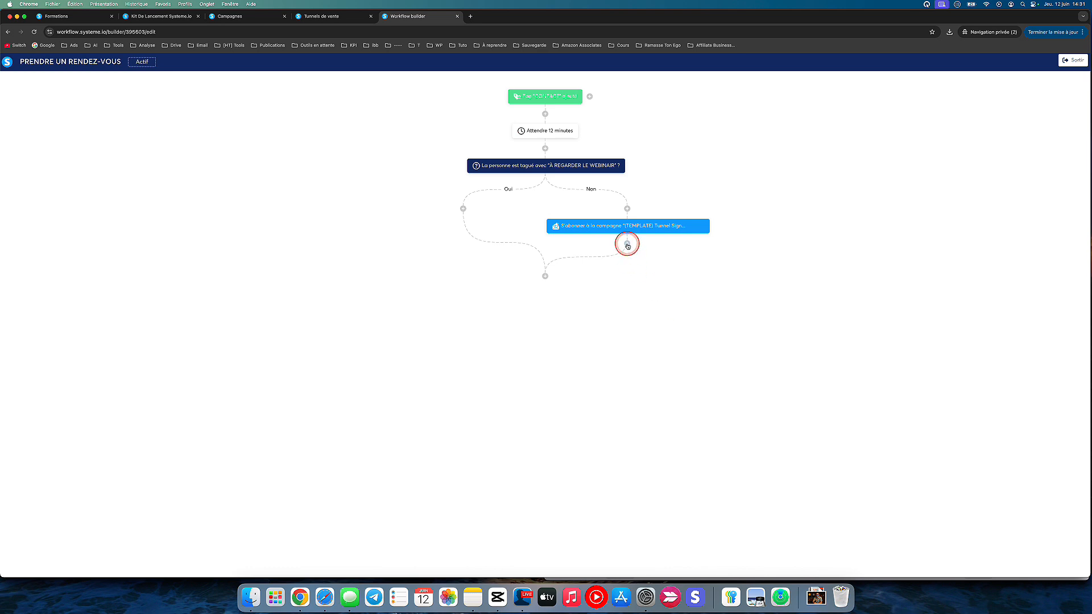
# - Add a Délai step of 6 Journées after the campaign subscription on the Non branch
pyautogui.click(628, 245)
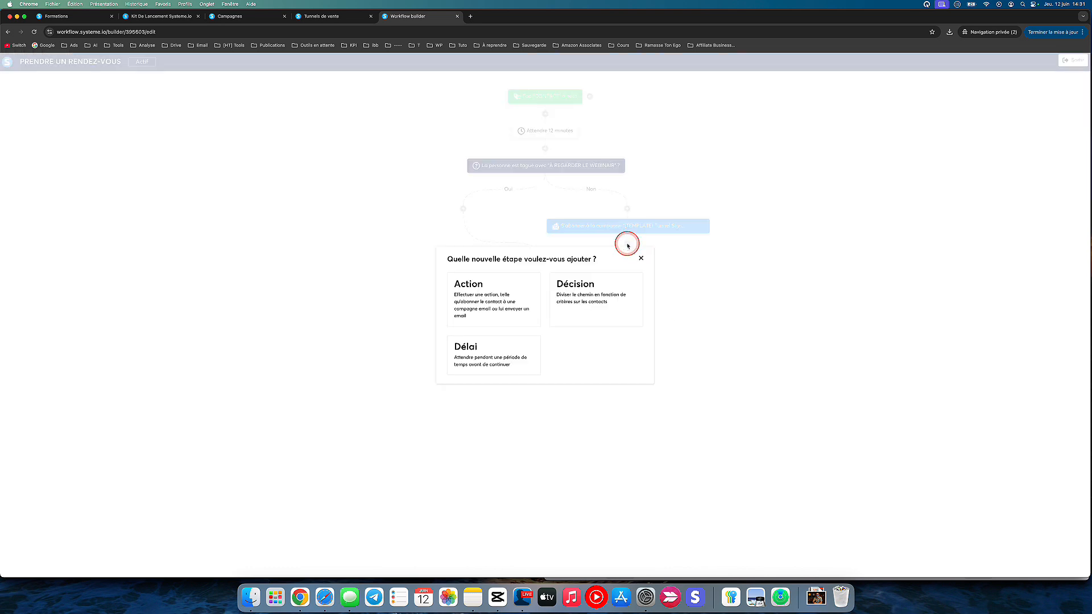
pyautogui.click(505, 352)
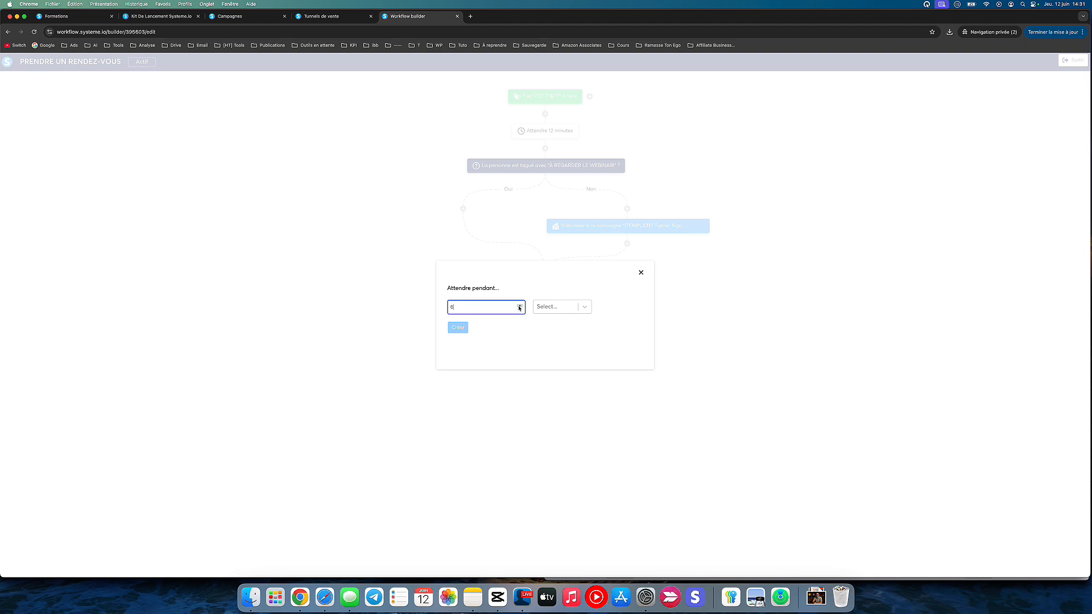
pyautogui.click(535, 306)
pyautogui.click(546, 326)
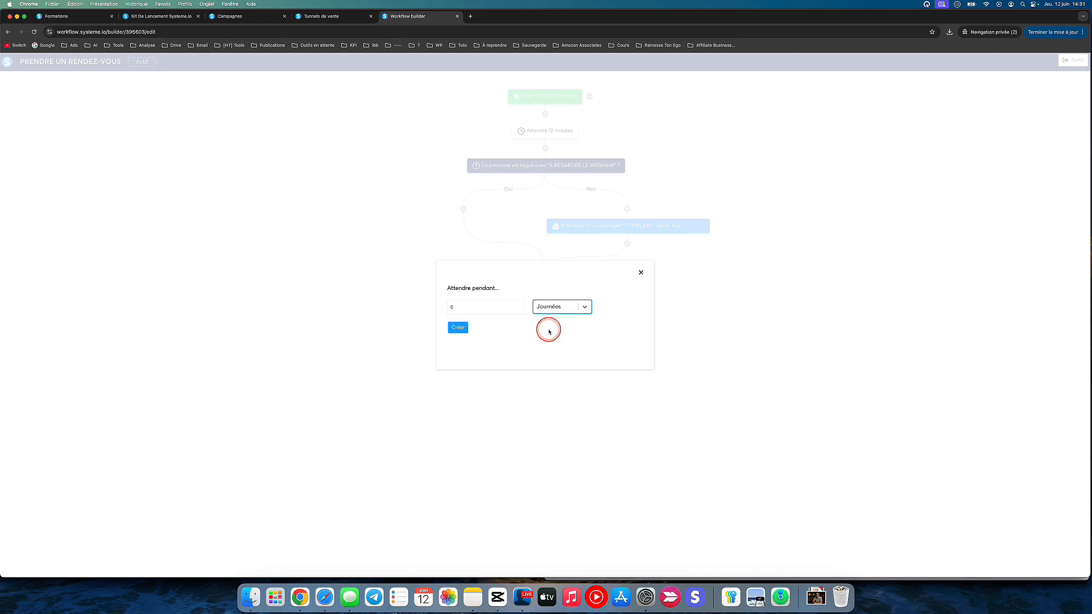
pyautogui.click(459, 328)
pyautogui.click(624, 275)
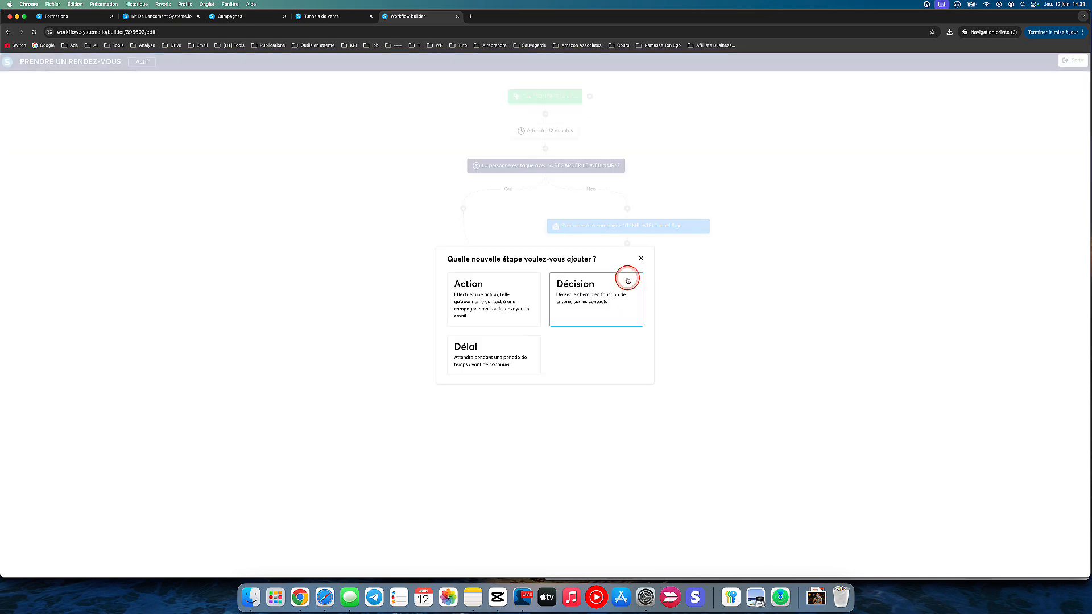
pyautogui.click(486, 297)
pyautogui.click(560, 299)
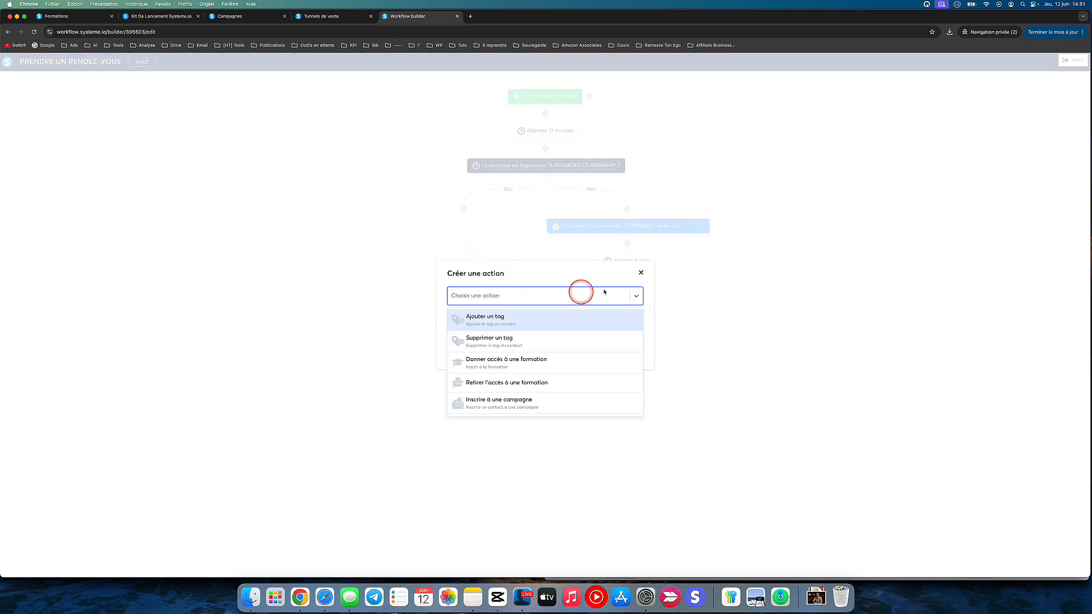
pyautogui.click(640, 274)
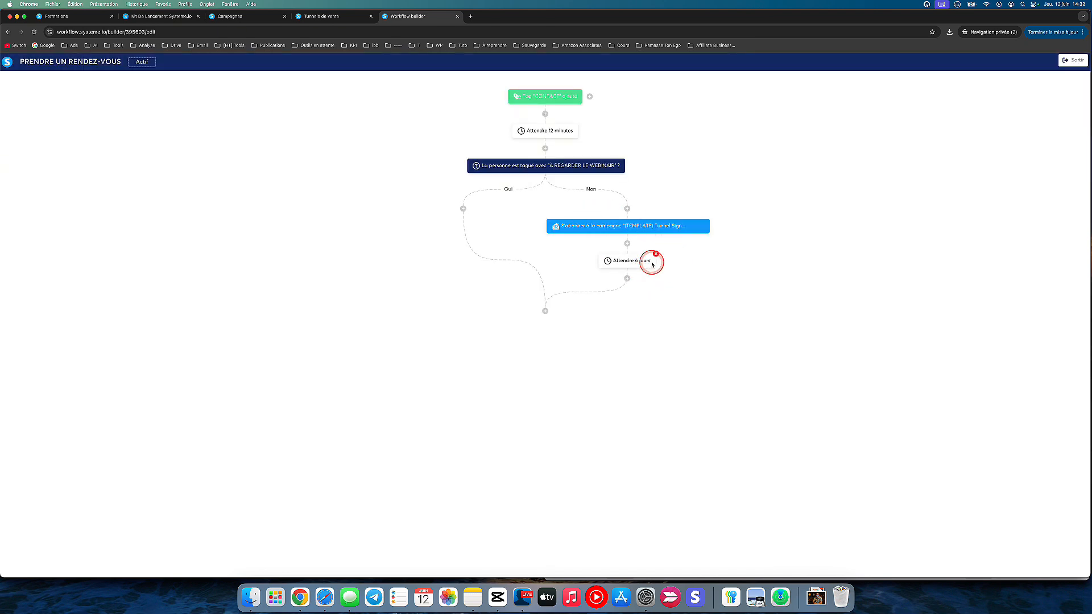
# - Remove the 6-day delay step from the decision's Non branch
pyautogui.click(655, 253)
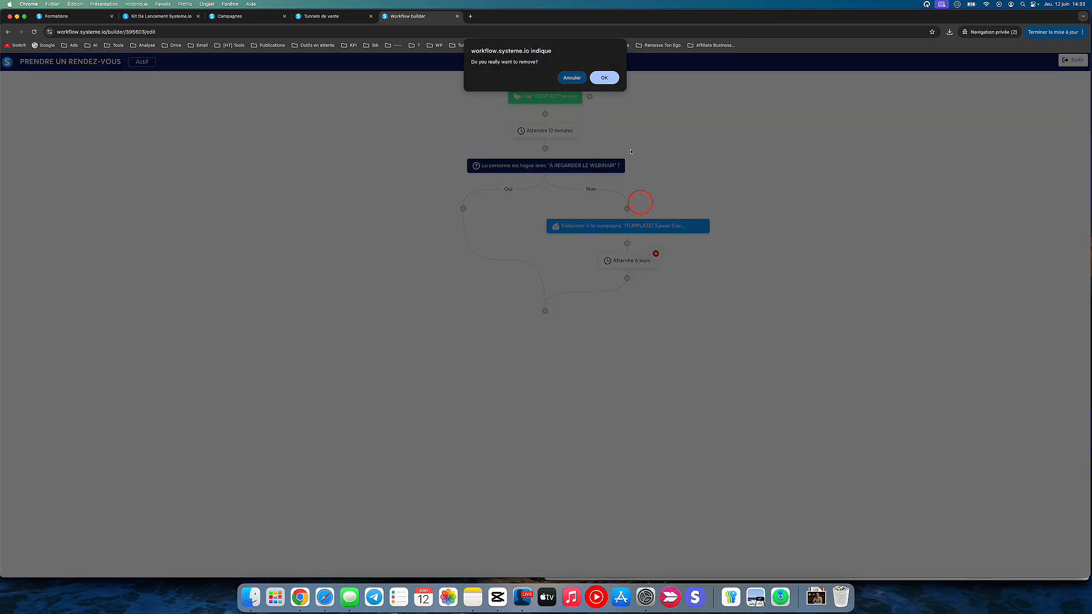
pyautogui.click(605, 78)
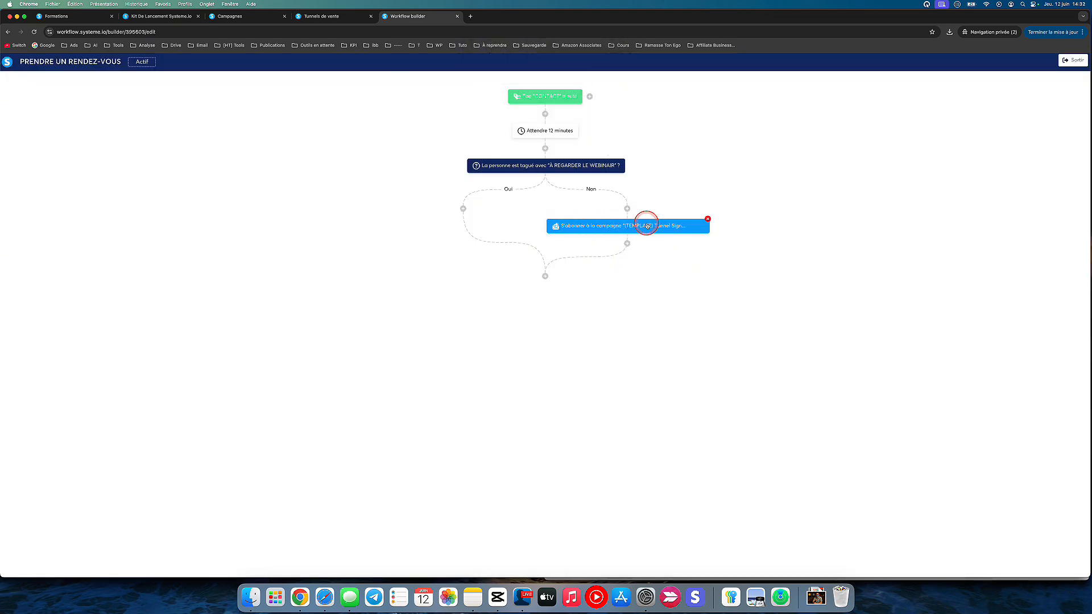
pyautogui.click(628, 243)
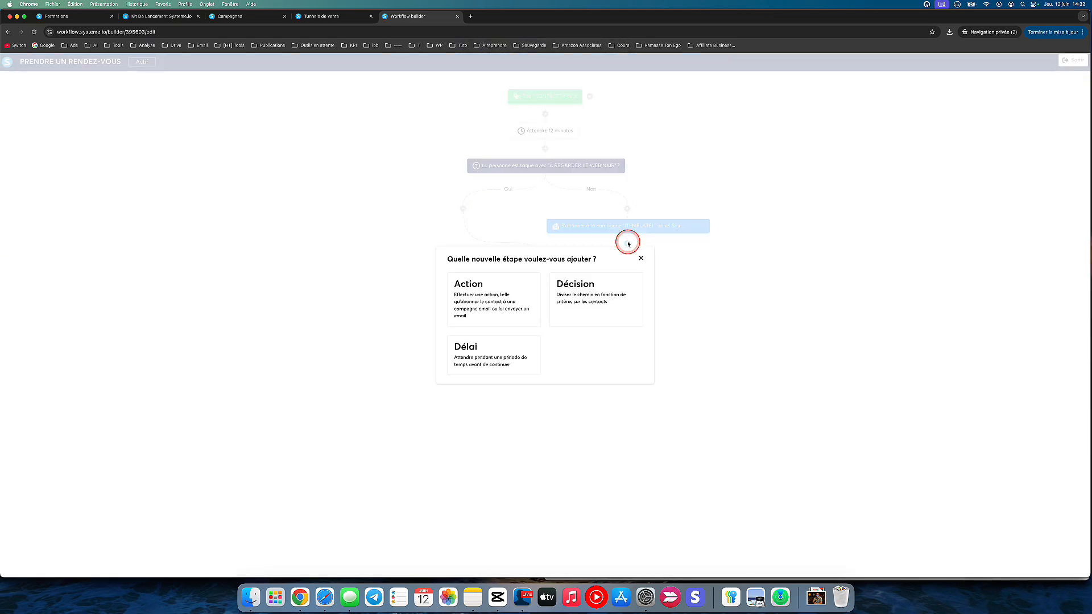
pyautogui.click(510, 303)
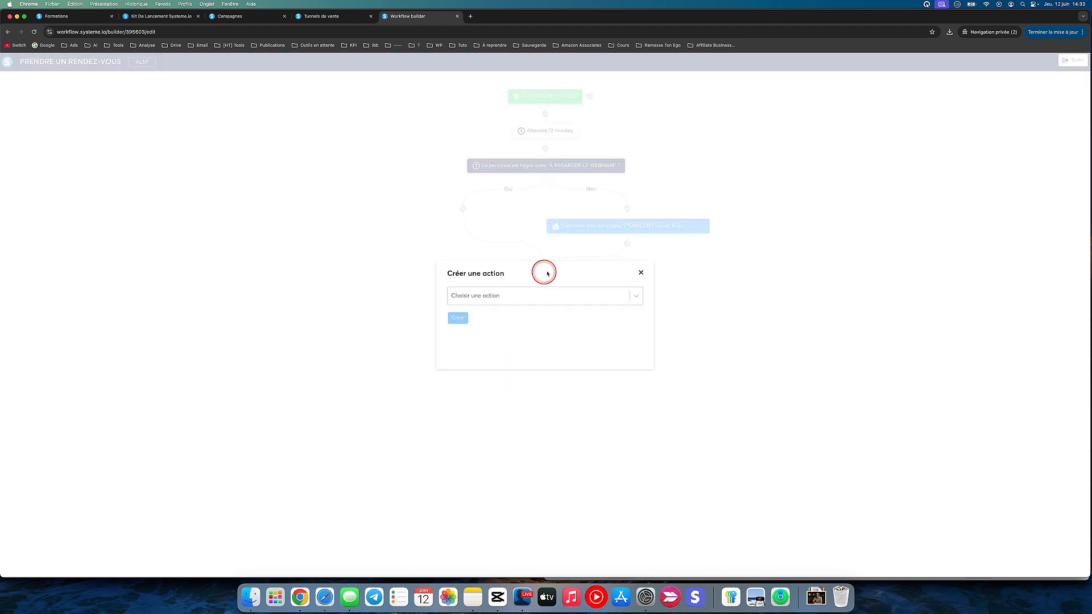
pyautogui.click(544, 295)
pyautogui.scroll(-1, 504, 373)
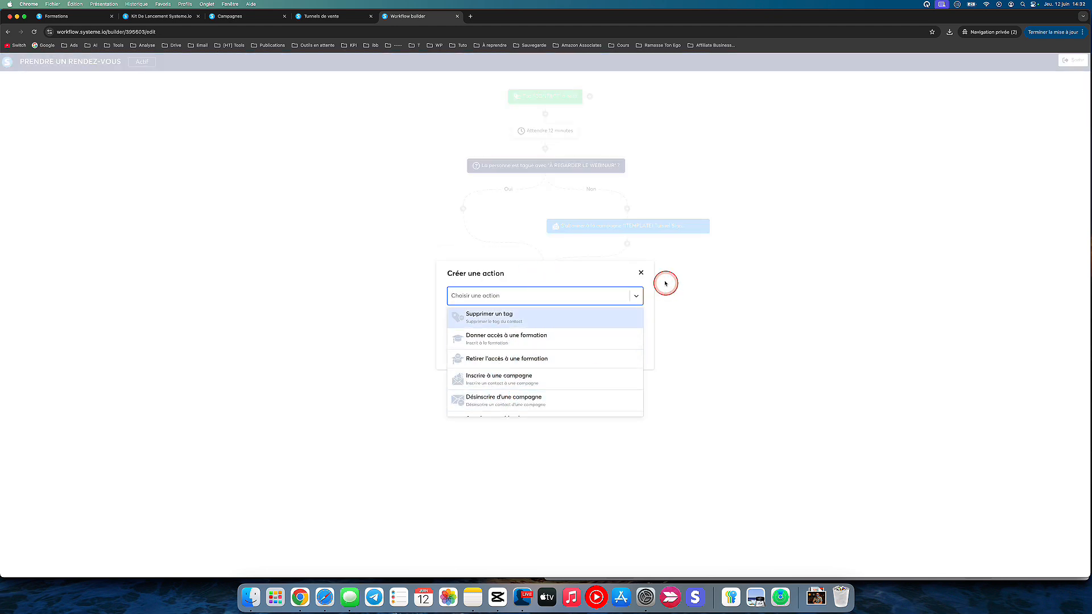
pyautogui.click(640, 272)
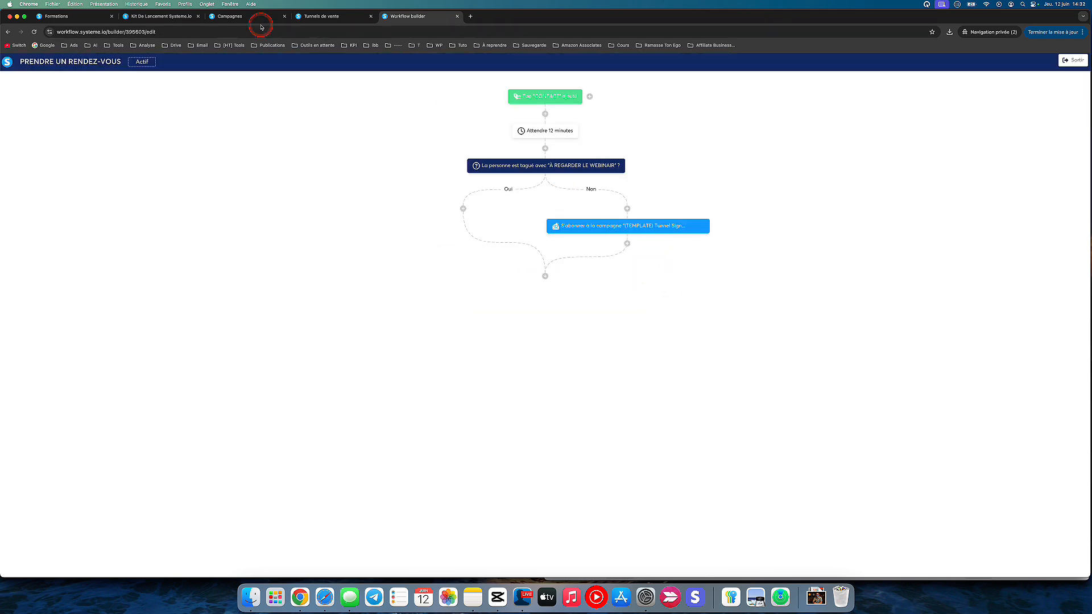
# - Go back to the list of email campaigns and open the settings of the (TEMPLATE) Tunnel Signature REGARDER LE WEBINAIR campaign
pyautogui.click(261, 25)
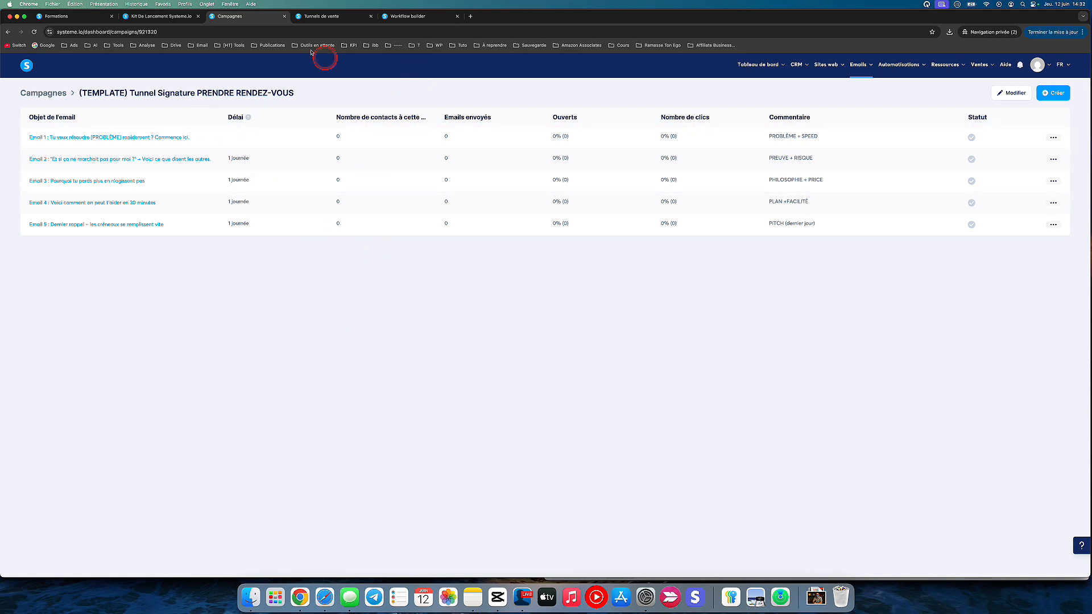
pyautogui.click(316, 16)
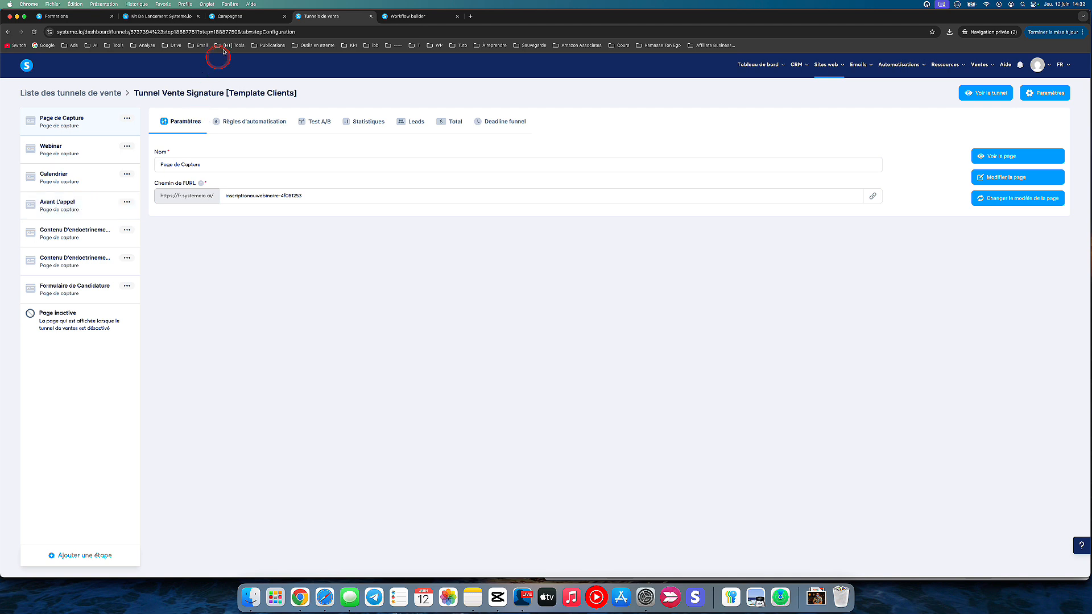
pyautogui.click(235, 15)
pyautogui.click(51, 94)
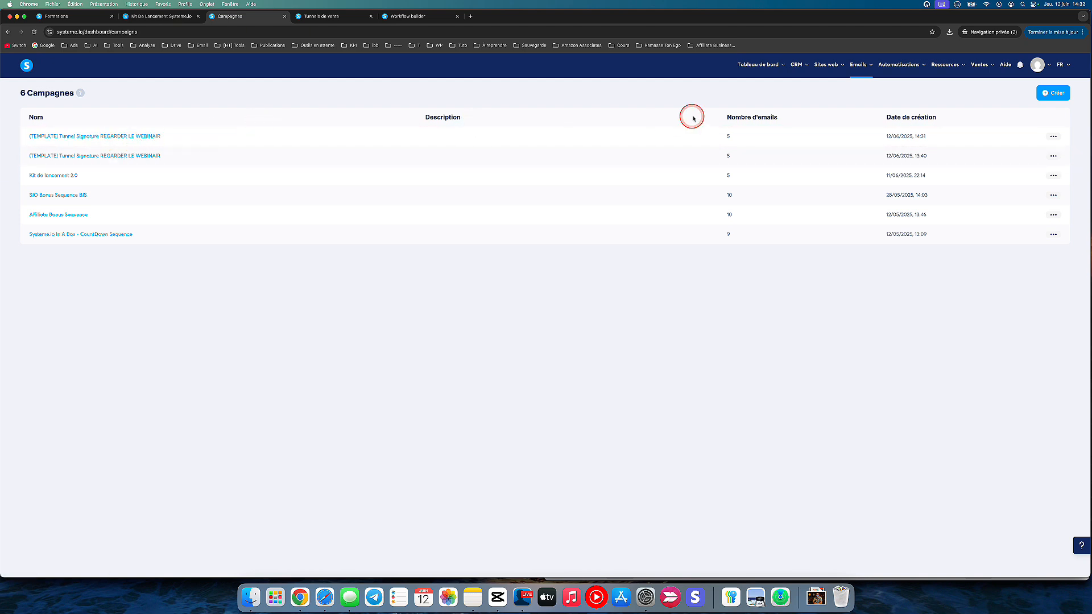
pyautogui.click(1043, 155)
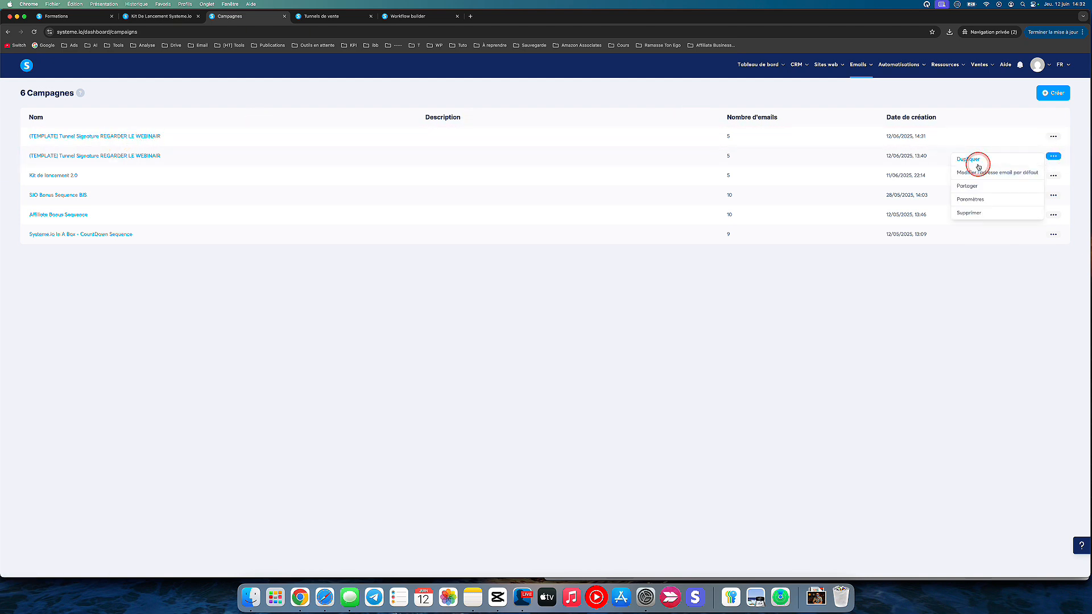
pyautogui.click(969, 200)
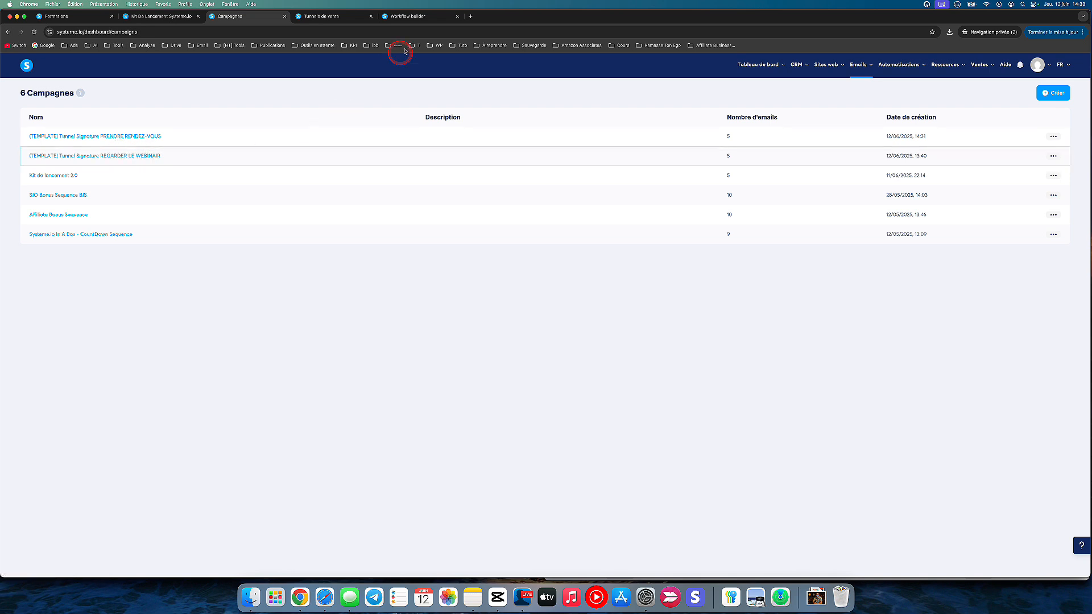
# - Check the workflow, then review the emails in the (TEMPLATE) Tunnel Signature PRENDRE RENDEZ-VOUS campaign
pyautogui.click(418, 16)
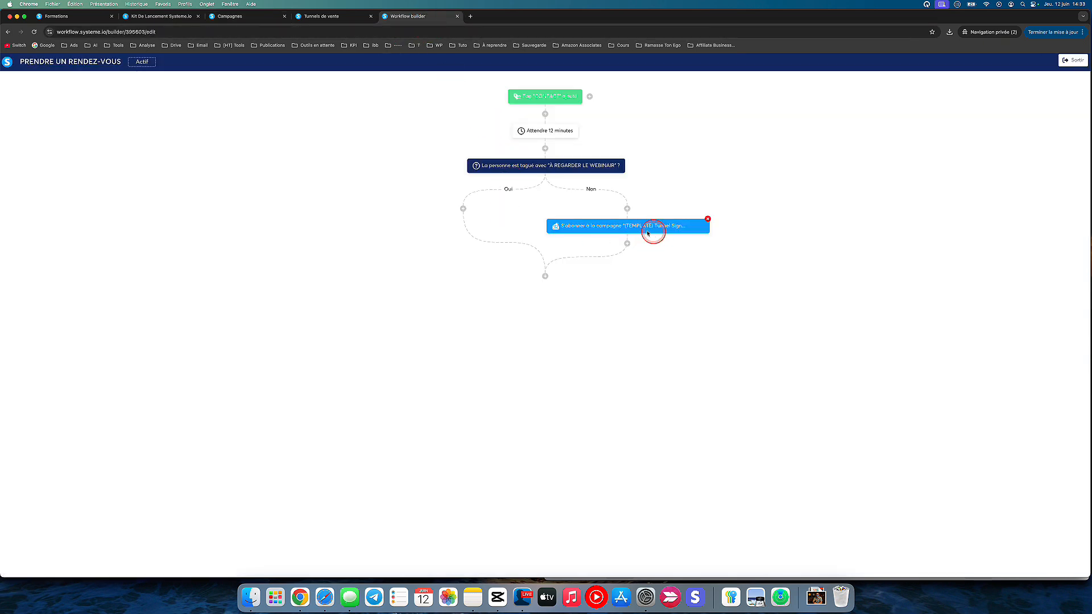
pyautogui.click(239, 15)
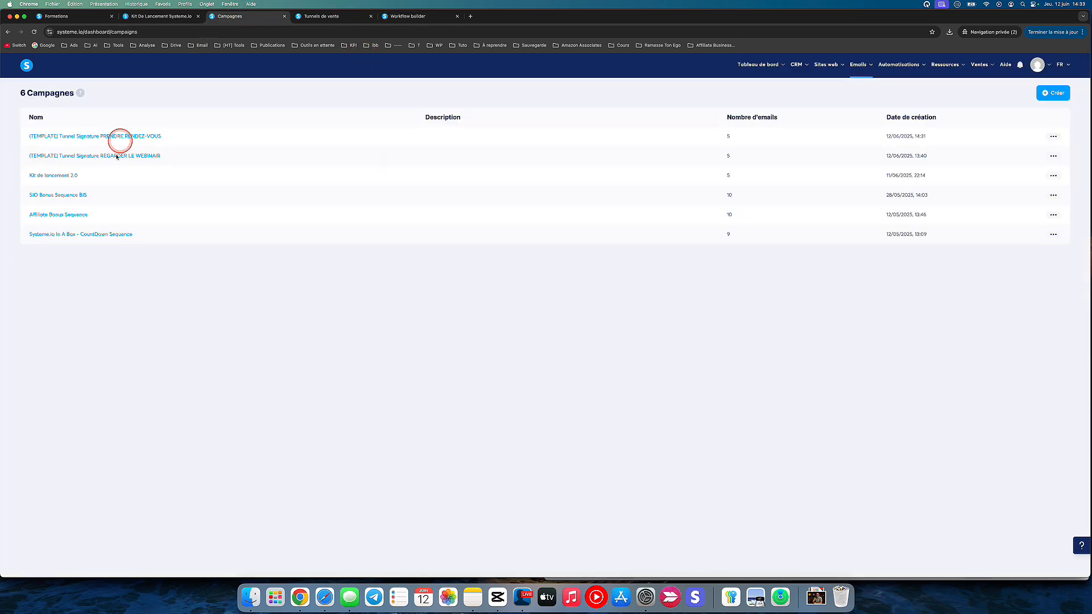
pyautogui.click(96, 136)
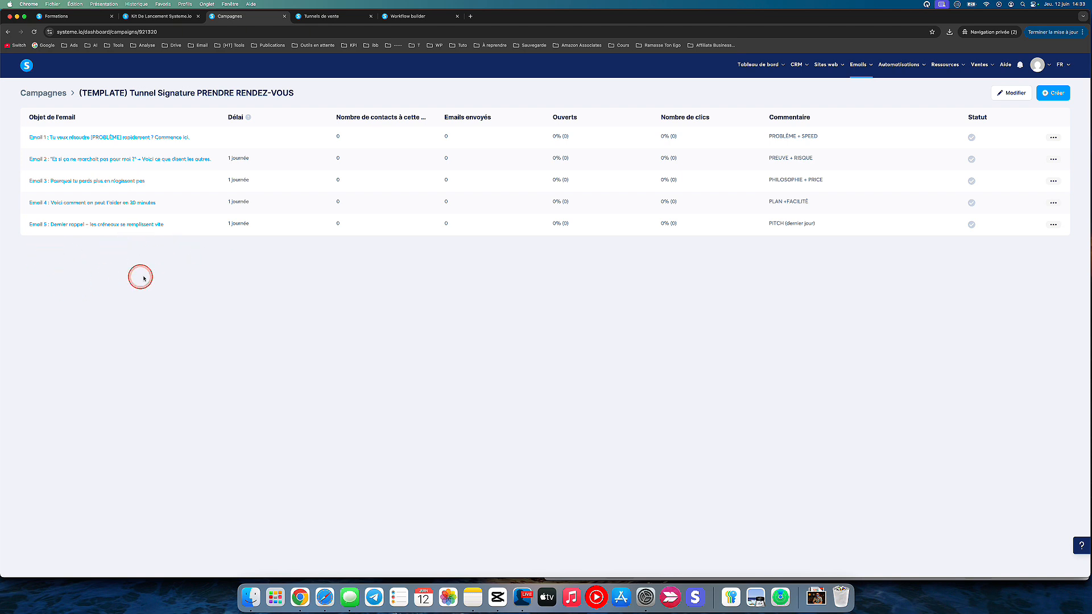
pyautogui.click(1053, 223)
pyautogui.click(769, 348)
# - Add an Inscrire à une campagne action on the decision's Oui branch, using the (TEMPLATE) Tunnel Signature PRENDRE RENDEZ-VOUS campaign
pyautogui.click(419, 16)
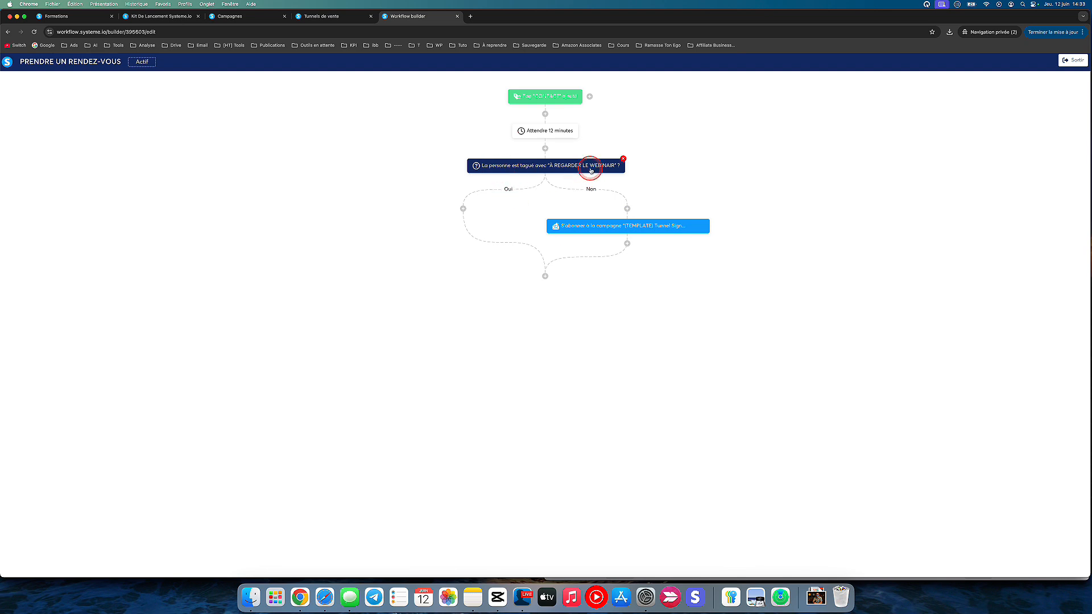
pyautogui.click(464, 209)
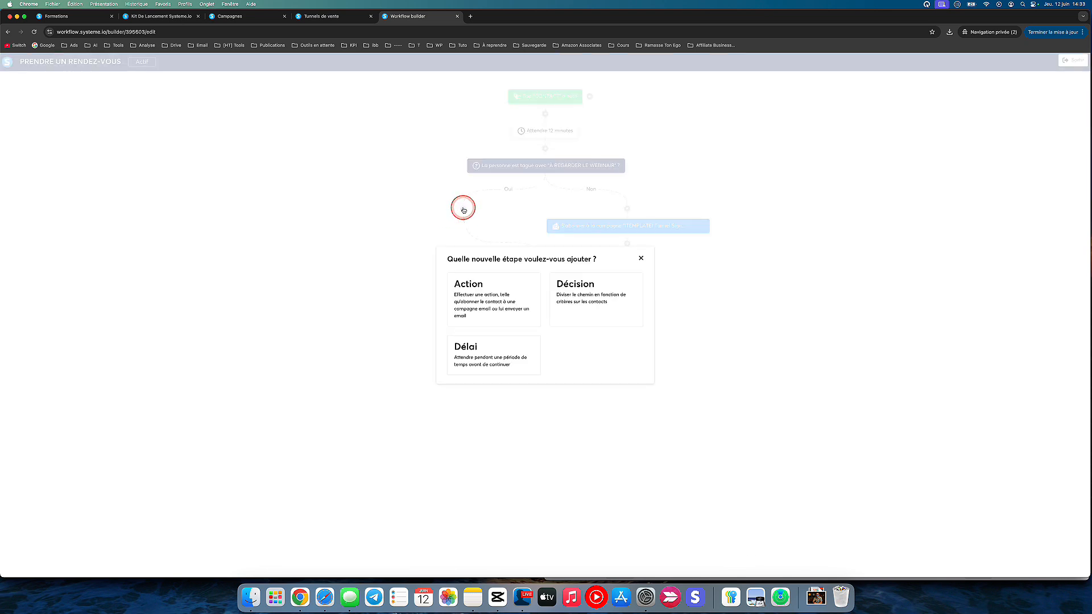
pyautogui.click(497, 301)
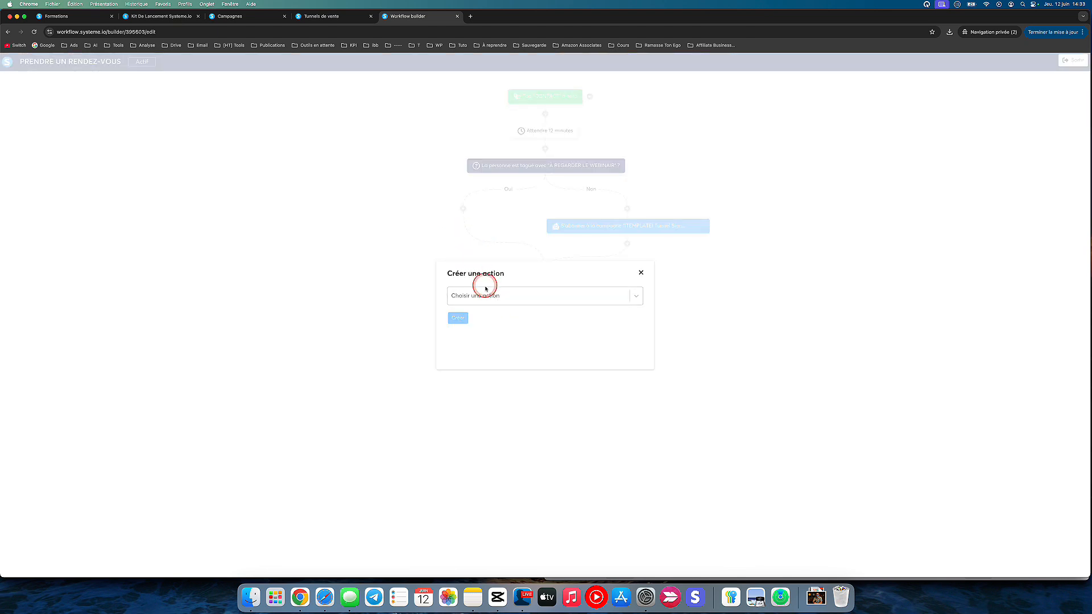
pyautogui.click(489, 295)
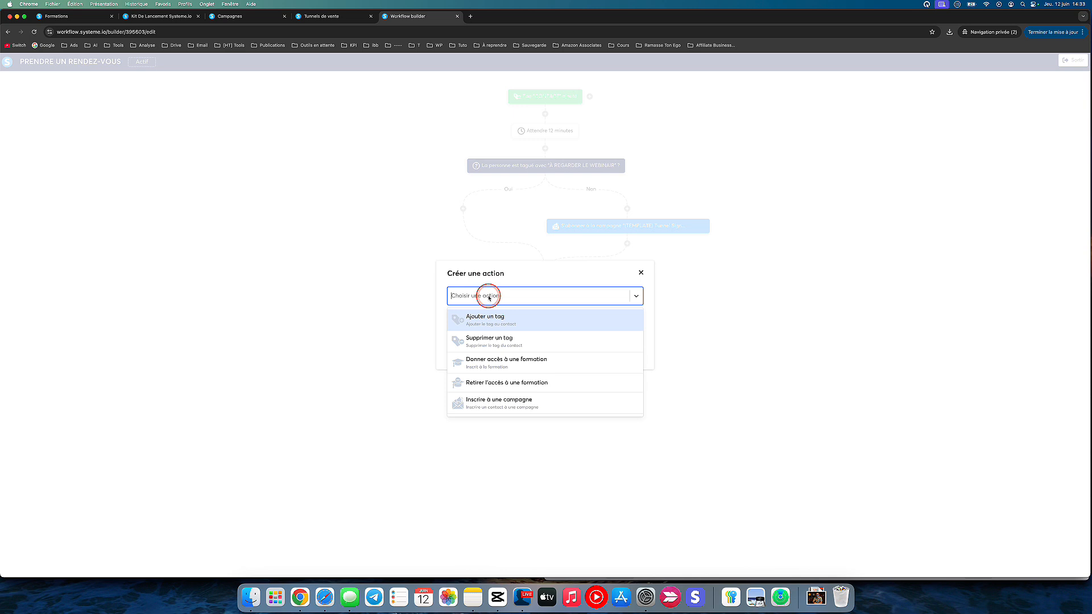
pyautogui.click(504, 401)
pyautogui.click(516, 320)
pyautogui.scroll(-2, 523, 383)
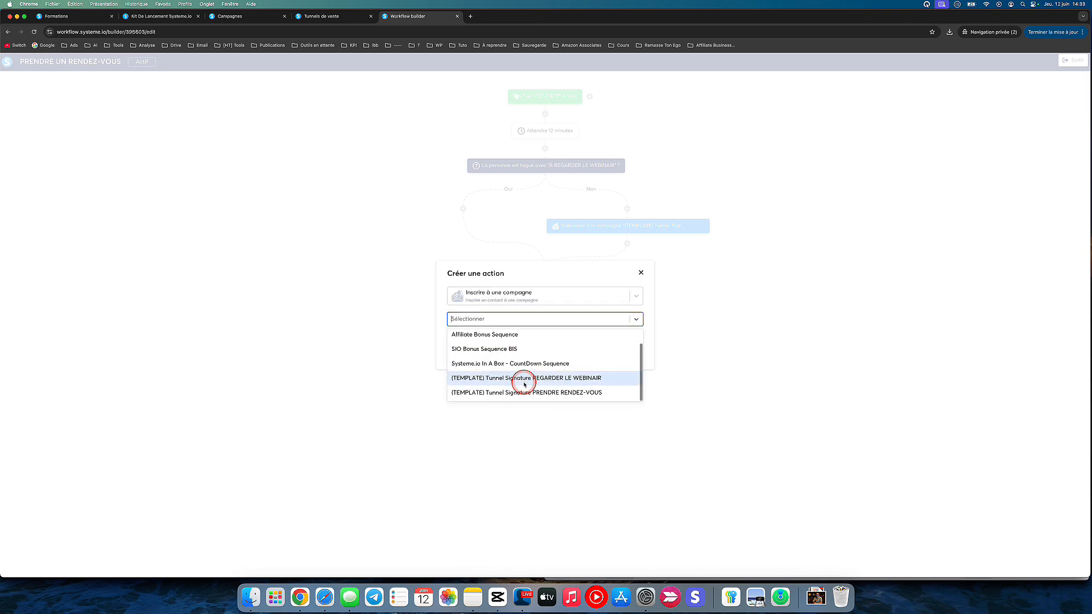
pyautogui.click(532, 394)
pyautogui.click(455, 338)
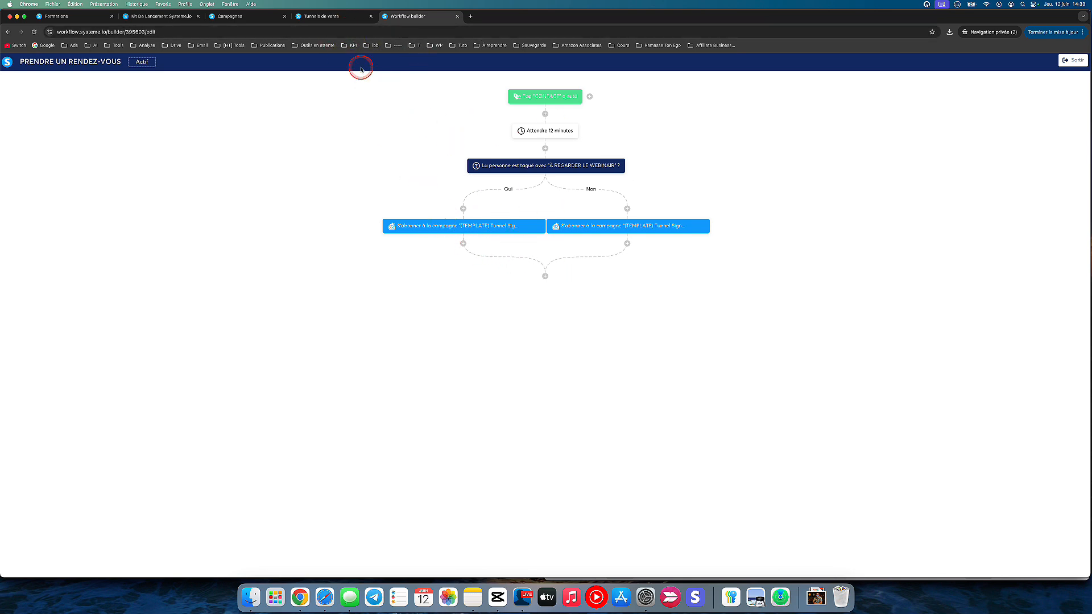
# - Compare the PRENDRE RENDEZ-VOUS campaign's emails with the funnel's Contenu D'endoctrinement pages and the workflow's two branches
pyautogui.click(264, 17)
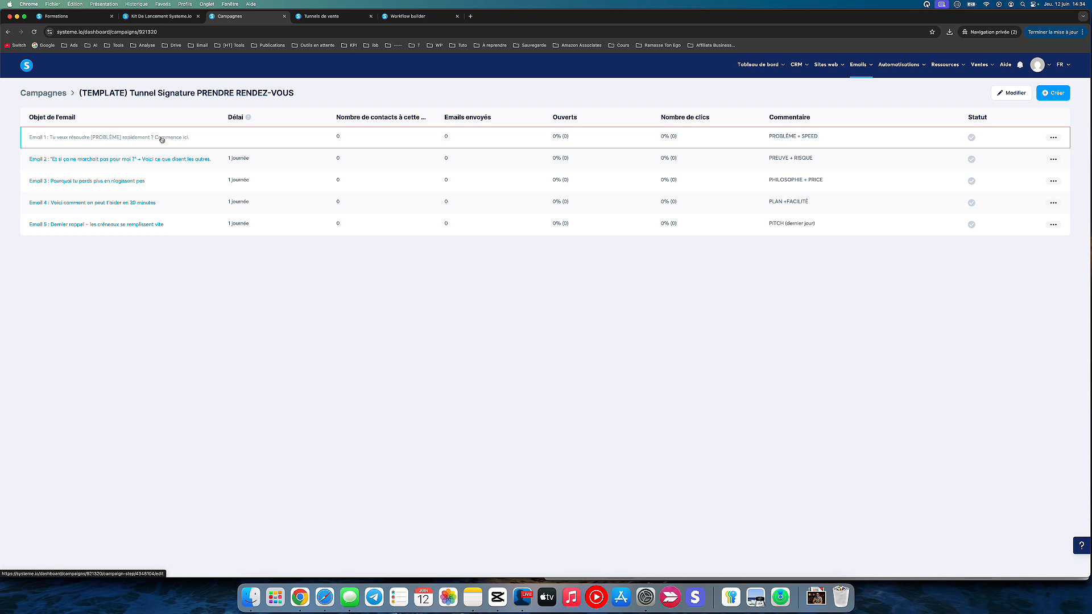
pyautogui.click(163, 138)
pyautogui.click(313, 18)
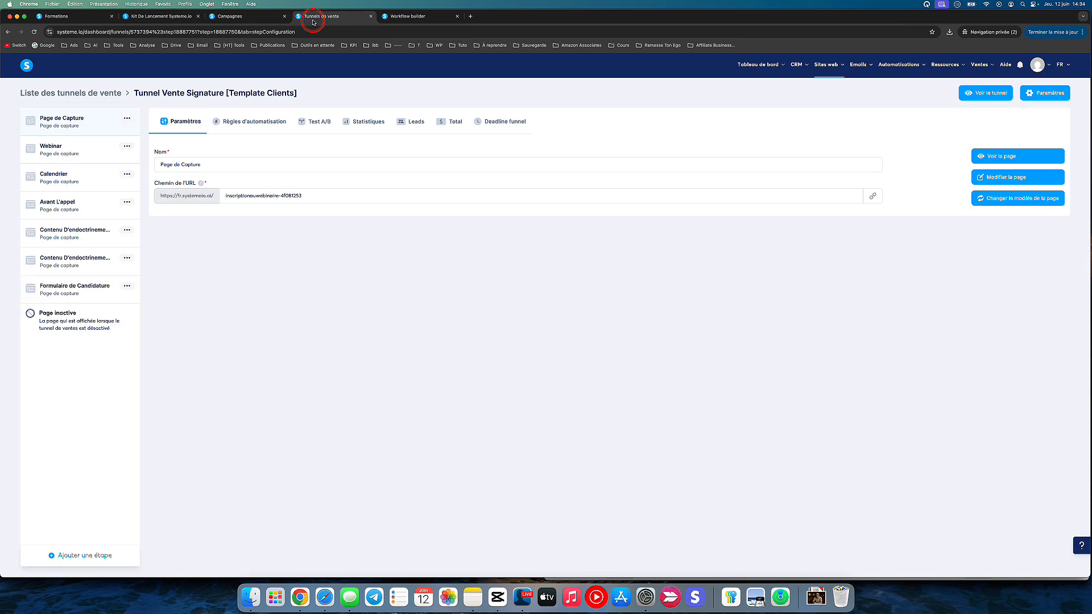
pyautogui.click(71, 234)
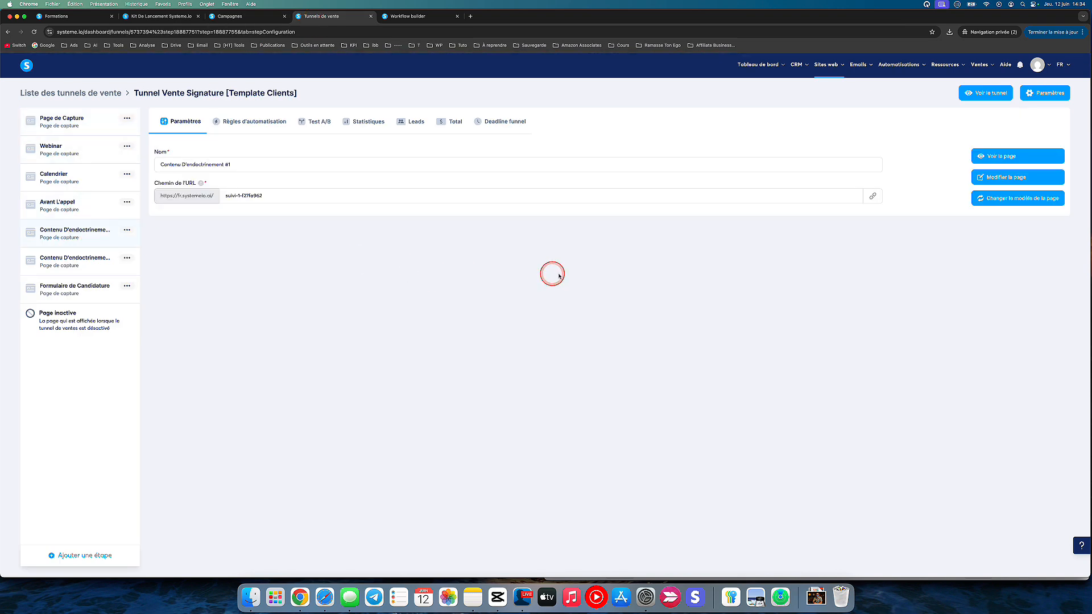
pyautogui.click(307, 162)
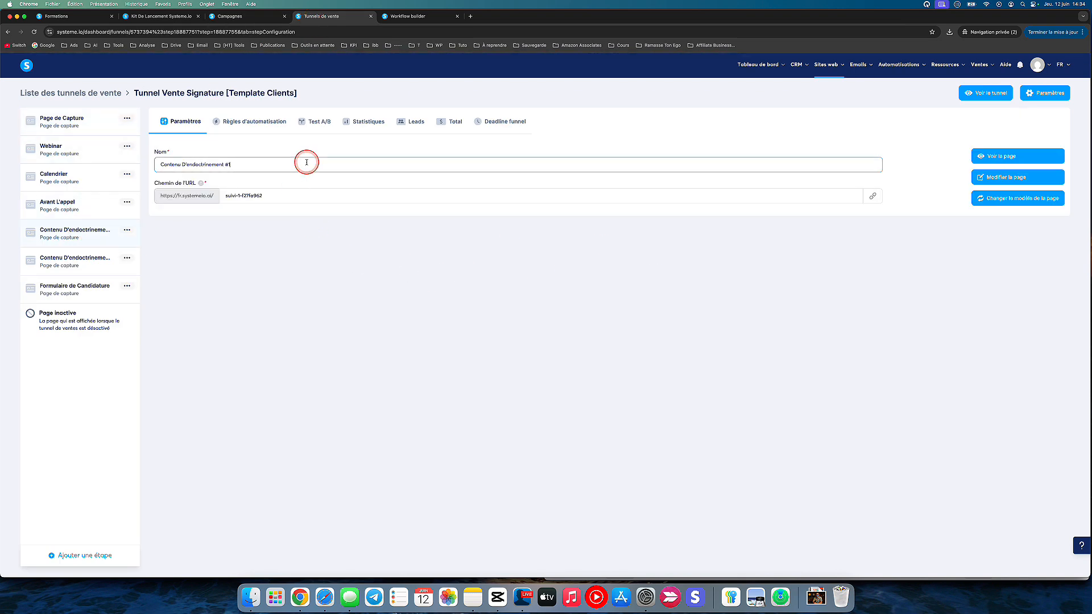
pyautogui.click(250, 17)
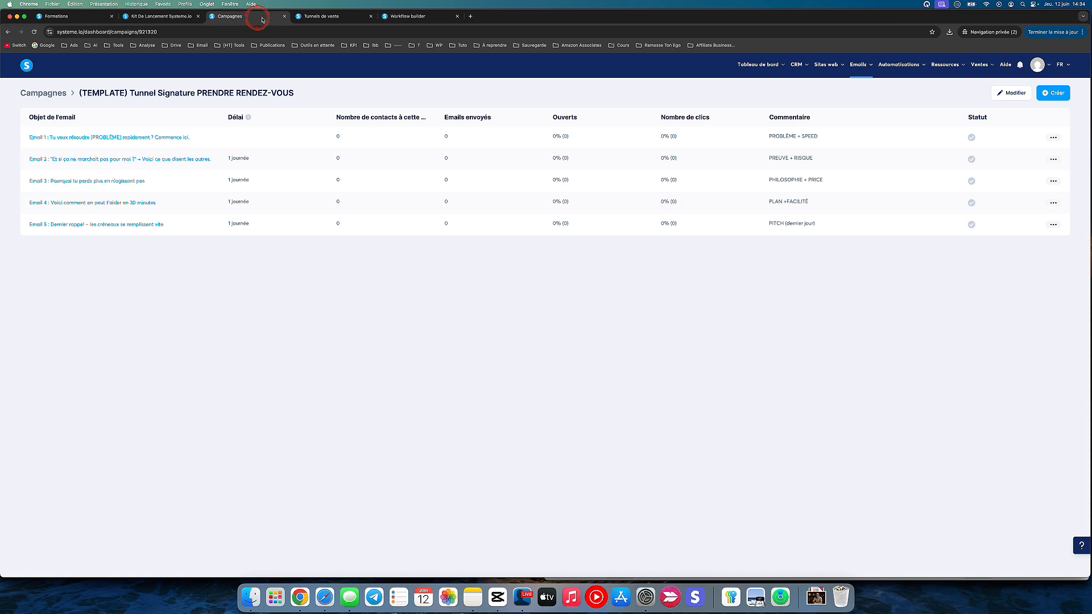
pyautogui.click(333, 17)
pyautogui.click(236, 16)
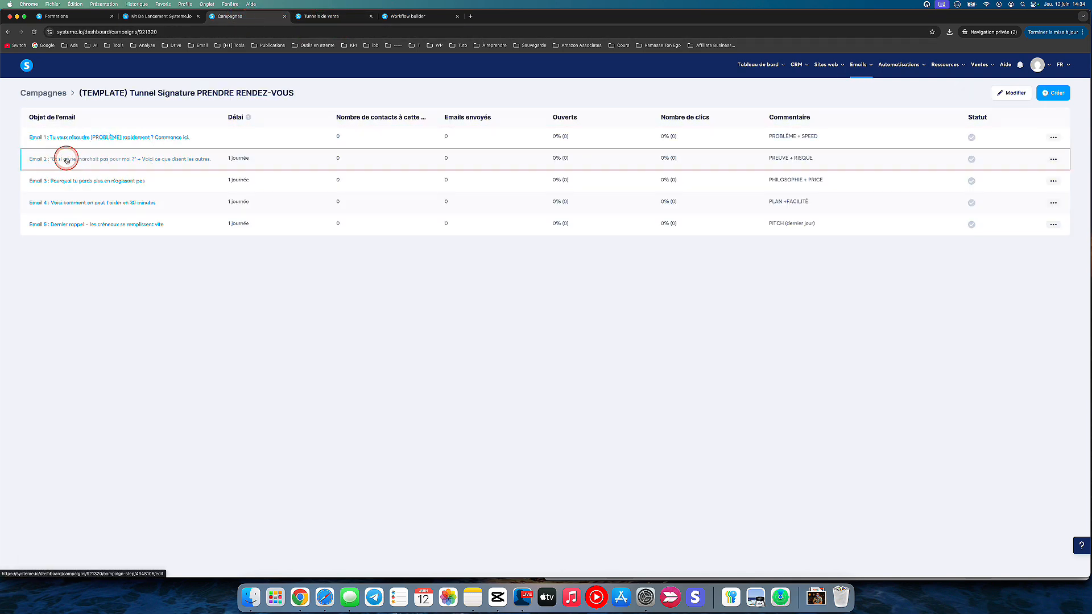
pyautogui.click(324, 17)
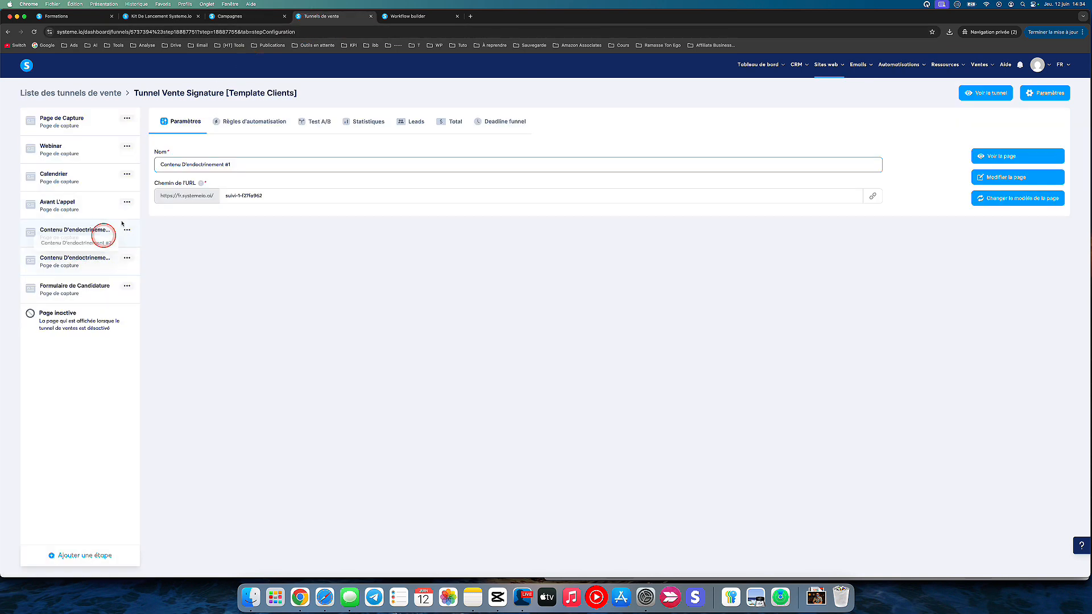
pyautogui.click(215, 164)
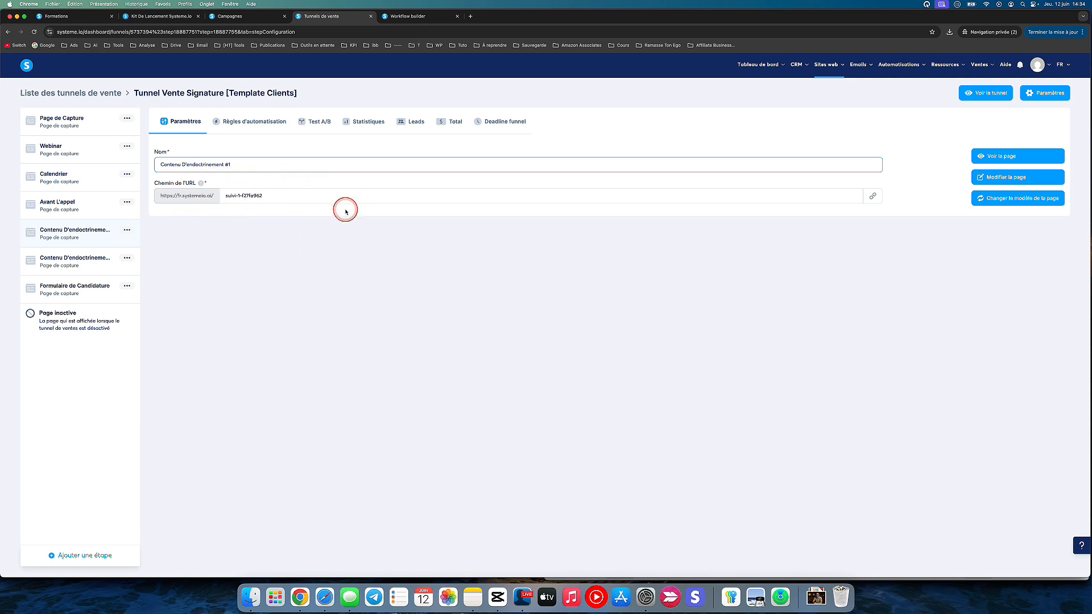
pyautogui.click(419, 19)
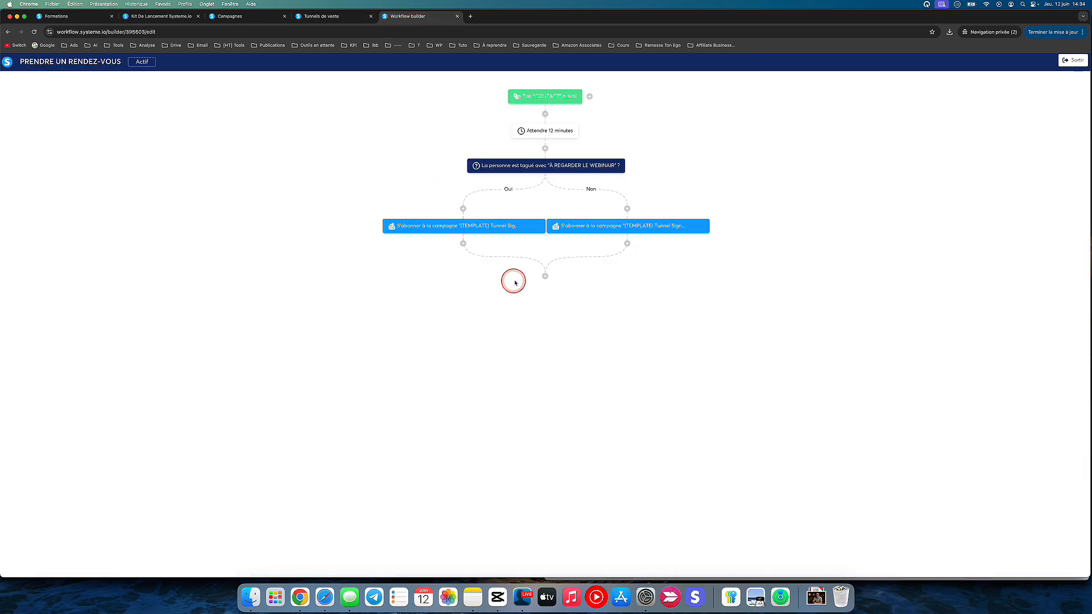
# - Open the QUICK START - DFY funnel from the list of sales funnels
pyautogui.click(327, 17)
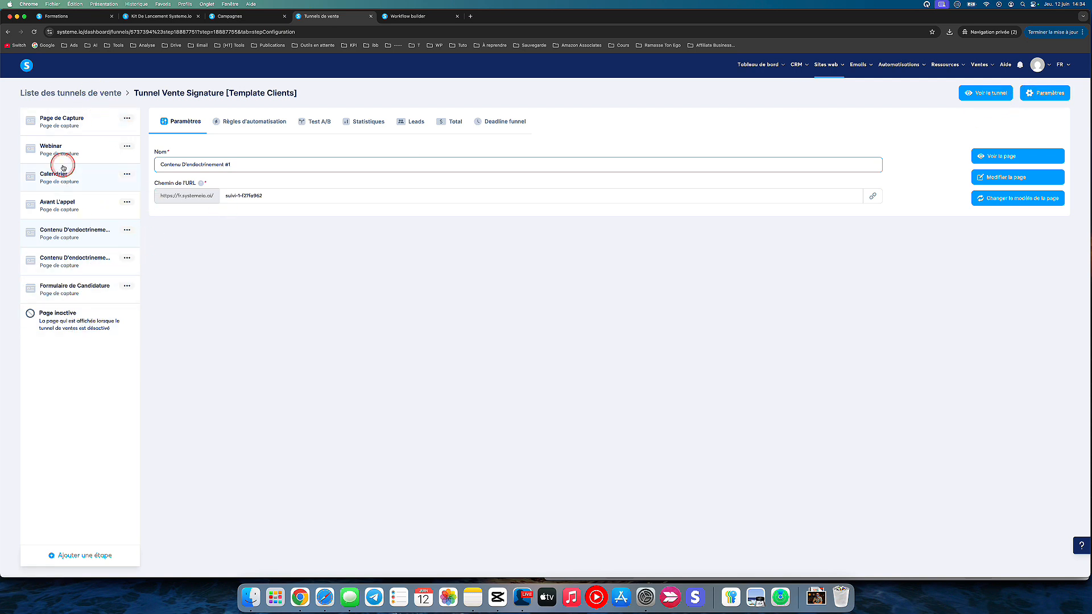
pyautogui.click(77, 94)
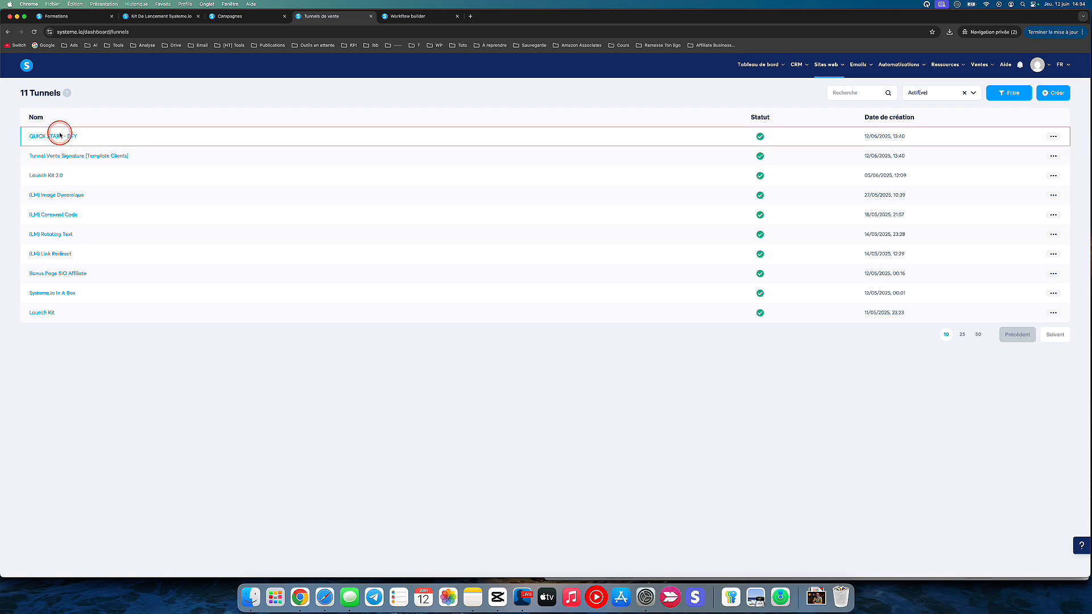
pyautogui.click(62, 137)
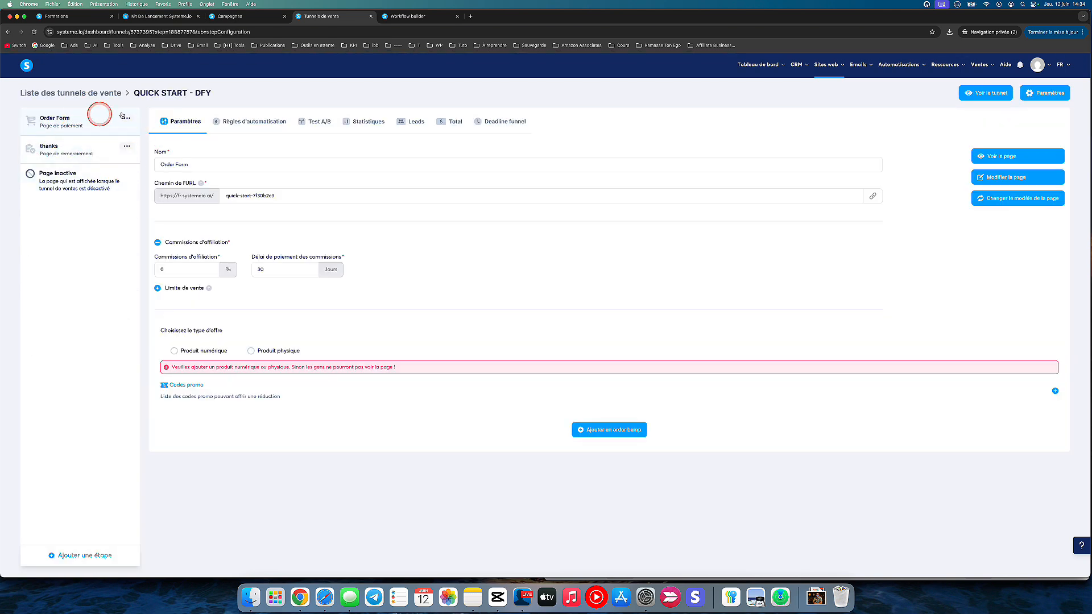
# - Preview the funnel's Order Form page, then check its layout in the page editor
pyautogui.click(1004, 158)
pyautogui.scroll(-3, 621, 379)
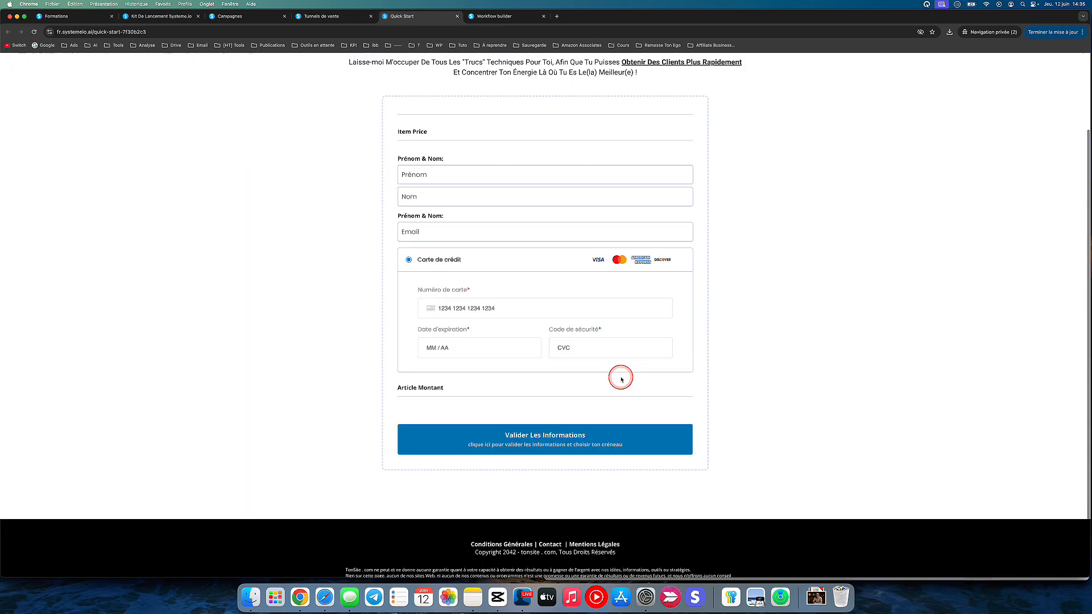
pyautogui.scroll(2, 620, 379)
pyautogui.scroll(1, 622, 380)
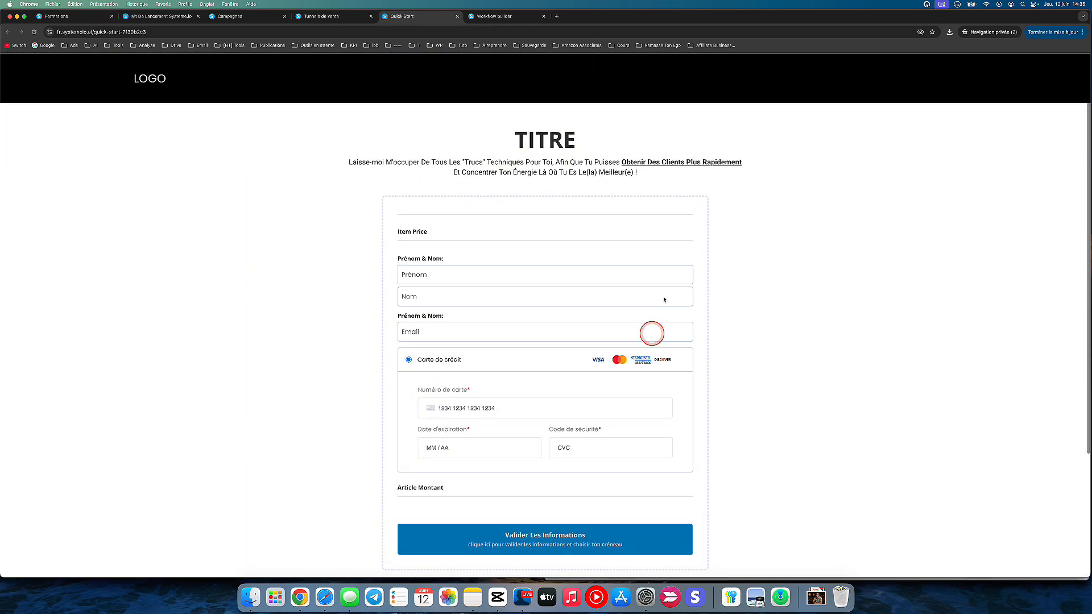
pyautogui.click(458, 16)
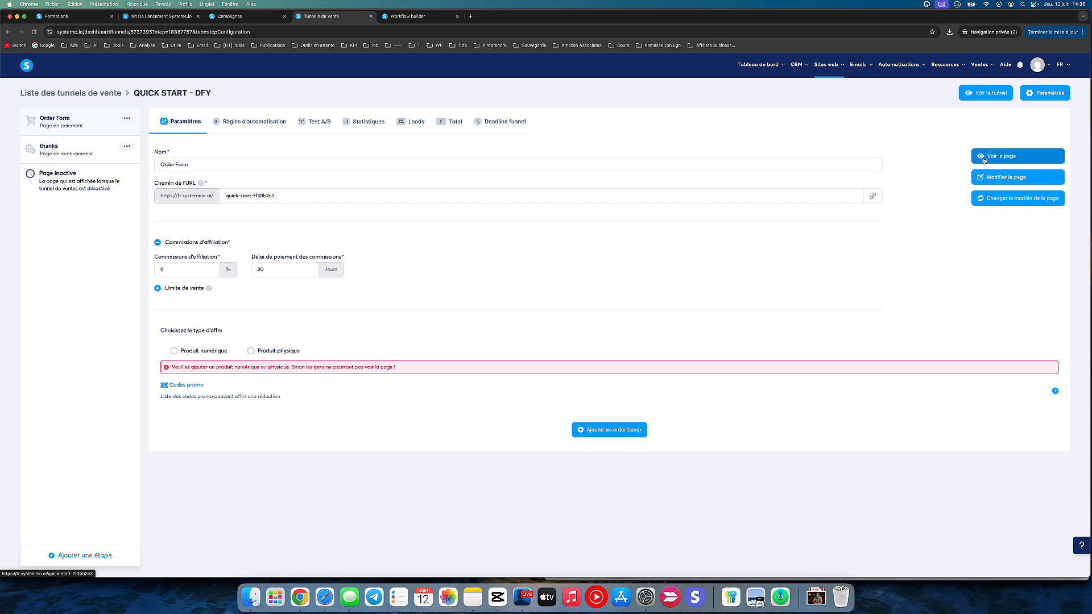
pyautogui.click(996, 175)
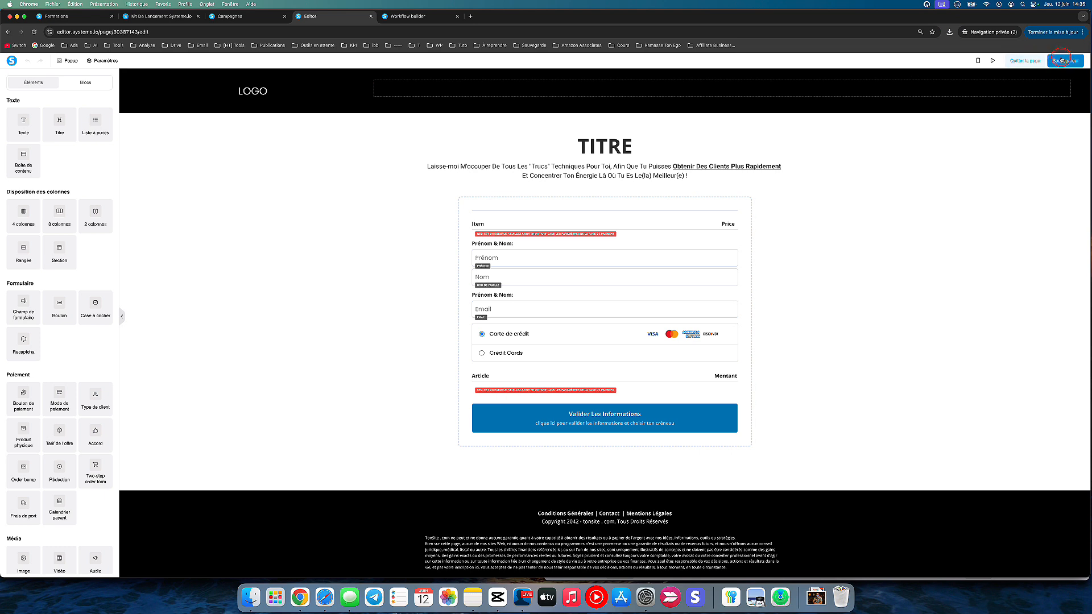
pyautogui.click(1029, 61)
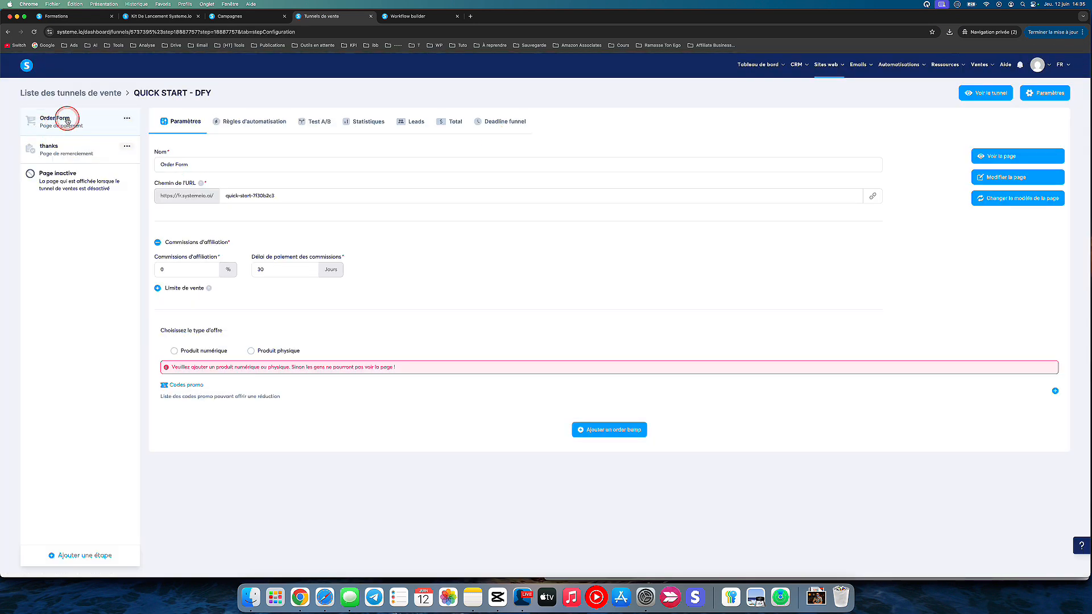
# - Start an automation rule for the Order Form step with the Nouvelle vente trigger
pyautogui.click(124, 119)
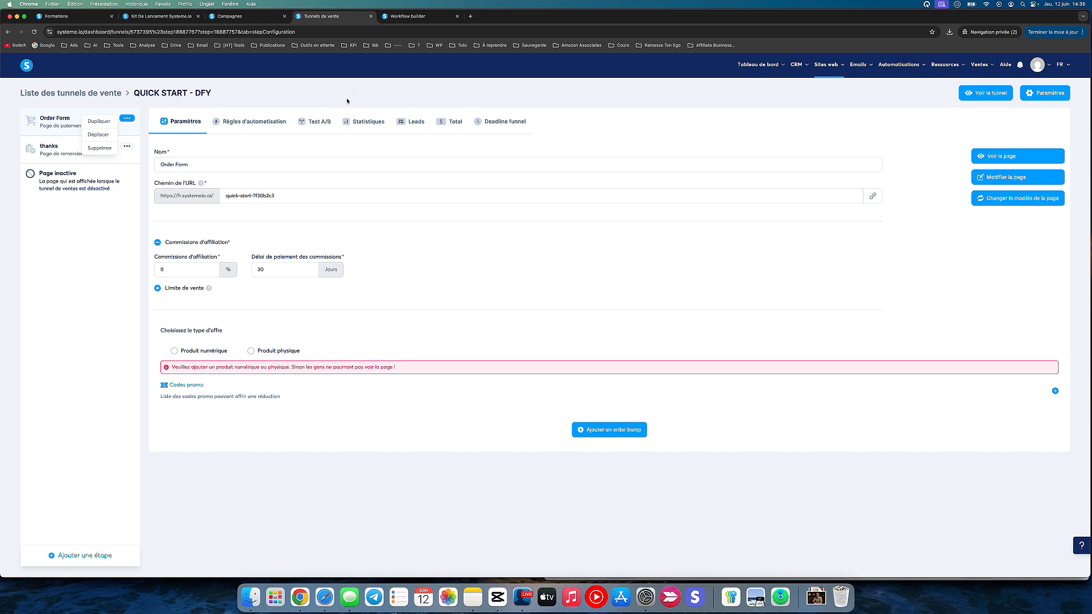
pyautogui.click(261, 115)
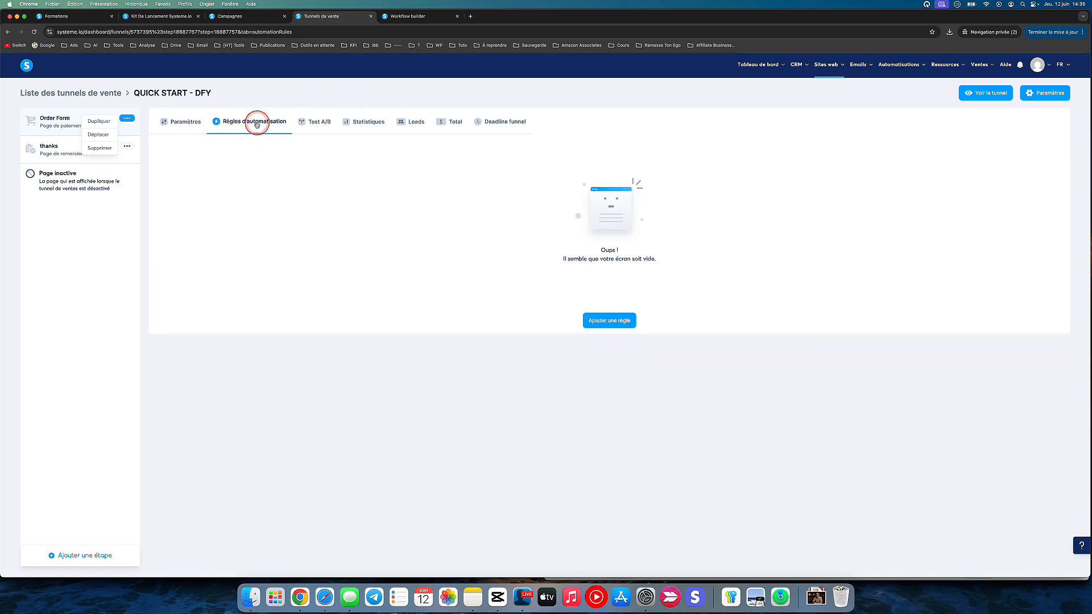
pyautogui.click(610, 319)
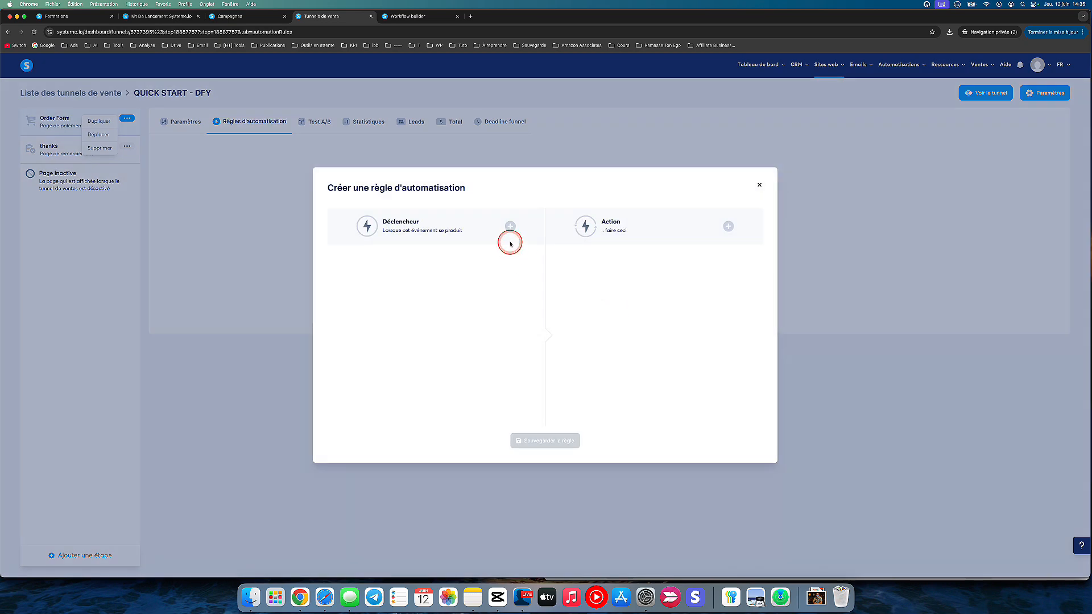
pyautogui.click(510, 226)
pyautogui.click(494, 278)
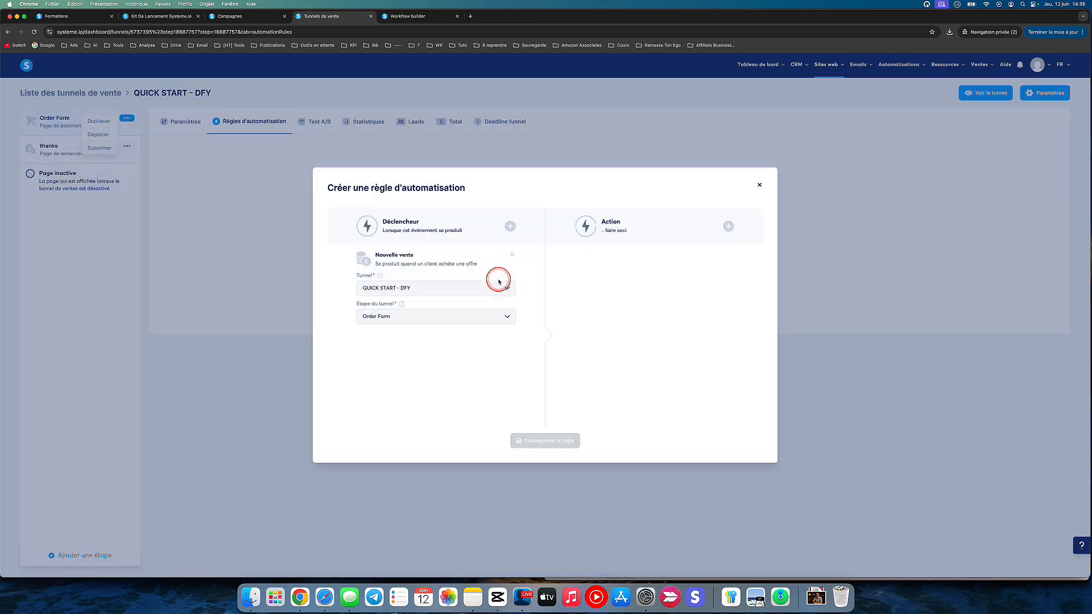
# - Add an Ajouter un tag action with the ACHETEUR tag to the rule and save it
pyautogui.click(728, 226)
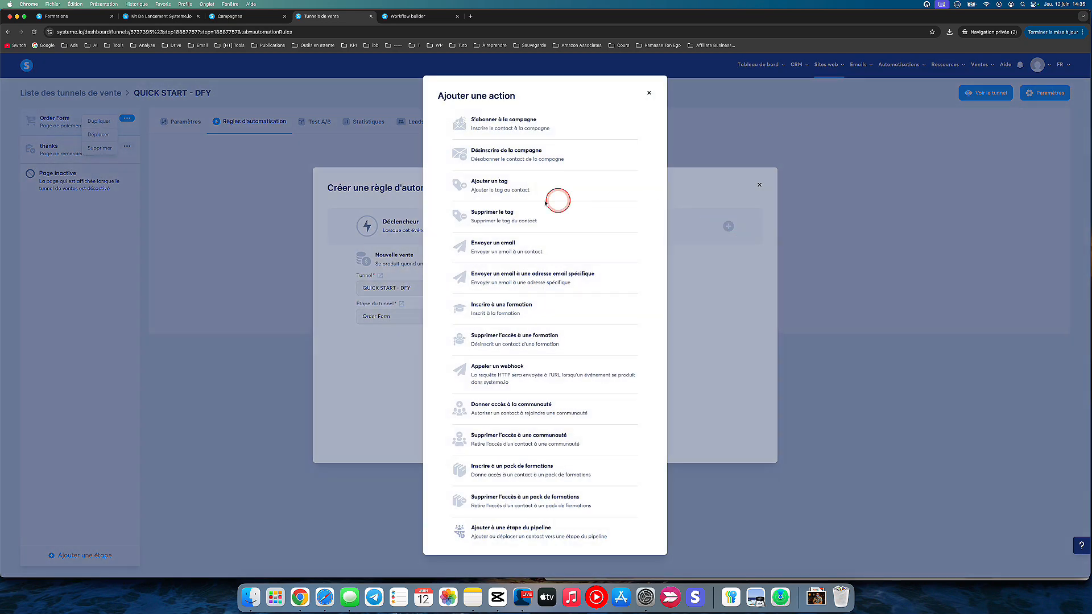
pyautogui.click(504, 180)
pyautogui.click(646, 287)
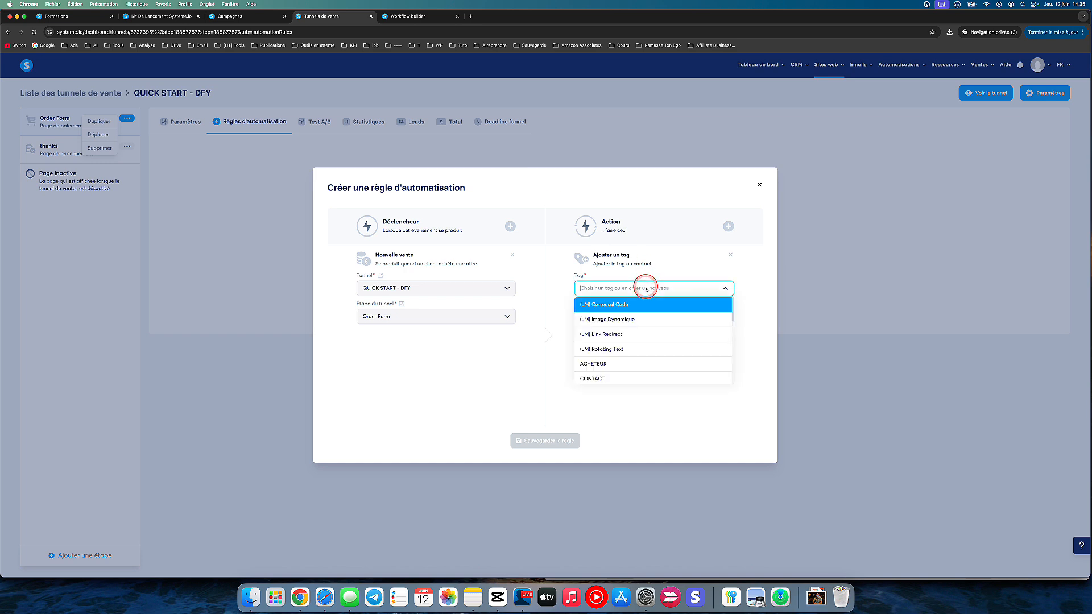
pyautogui.write('ach')
pyautogui.click(612, 318)
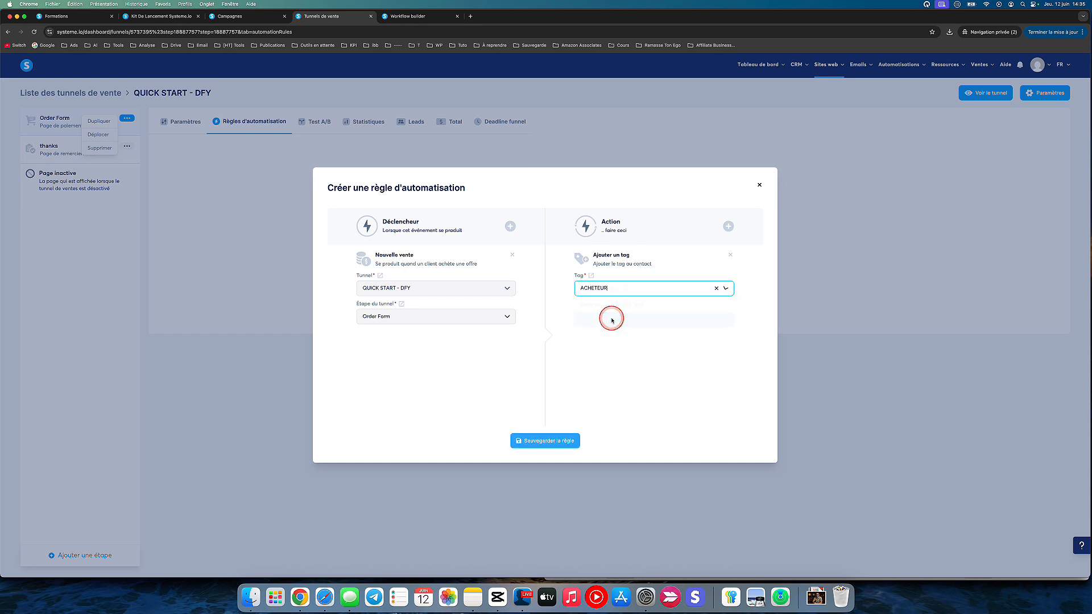
pyautogui.click(545, 441)
# - Leave the PRENDRE UN RENDEZ-VOUS workflow and create a workflow named ACHETEUR
pyautogui.click(402, 16)
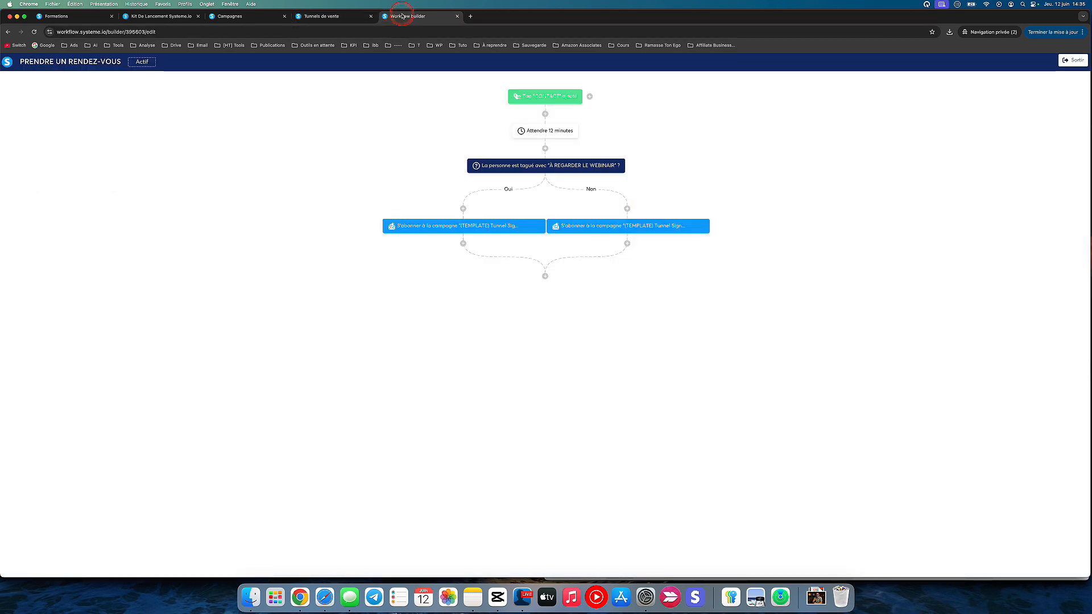
pyautogui.moveTo(470, 232)
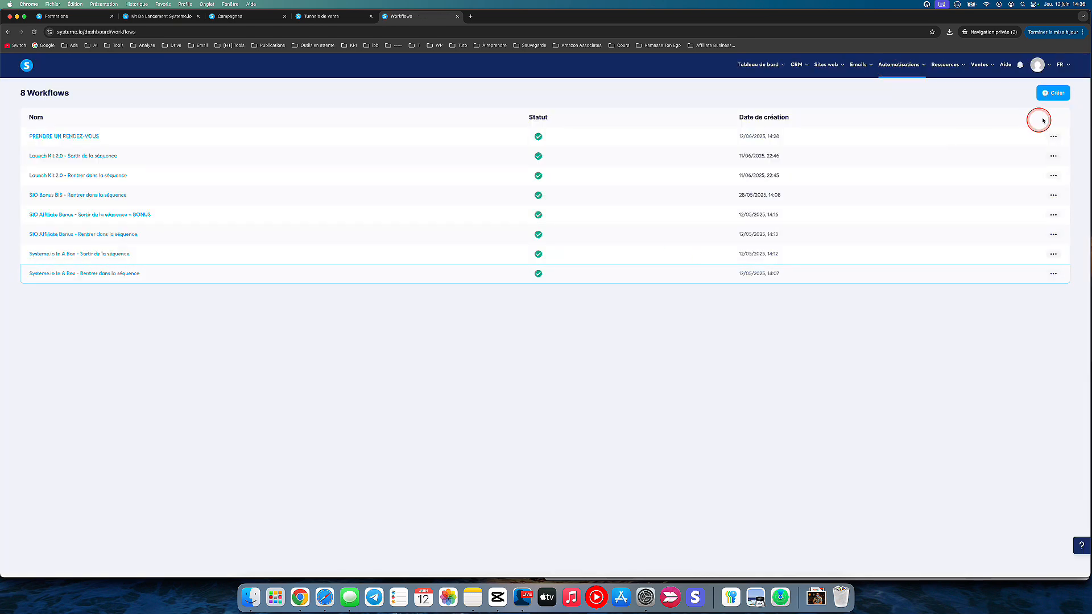
pyautogui.click(1053, 92)
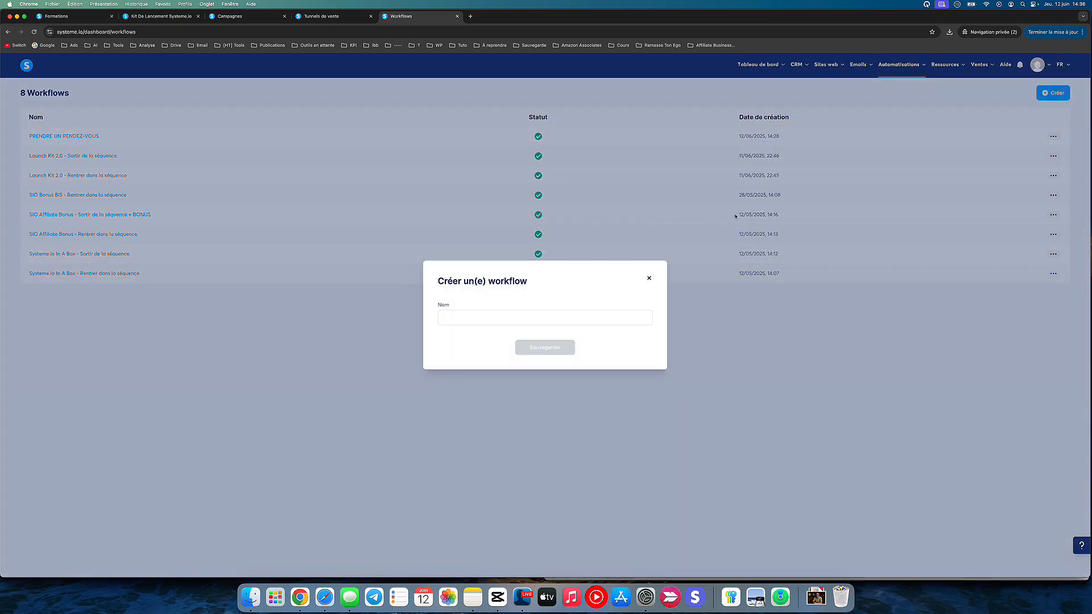
pyautogui.click(613, 319)
pyautogui.write('ACHETEUR')
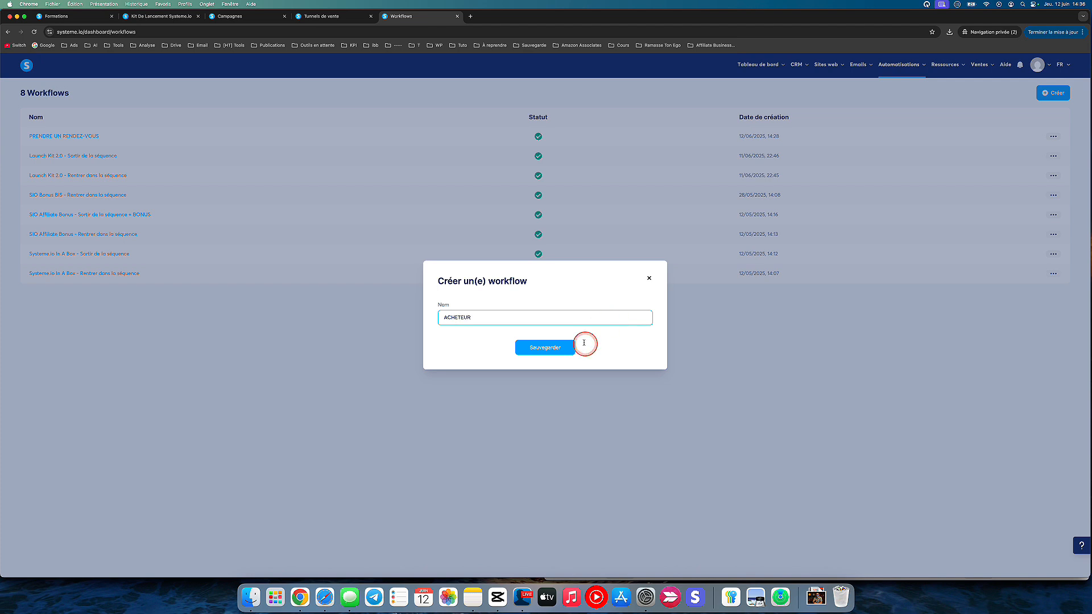
pyautogui.click(554, 347)
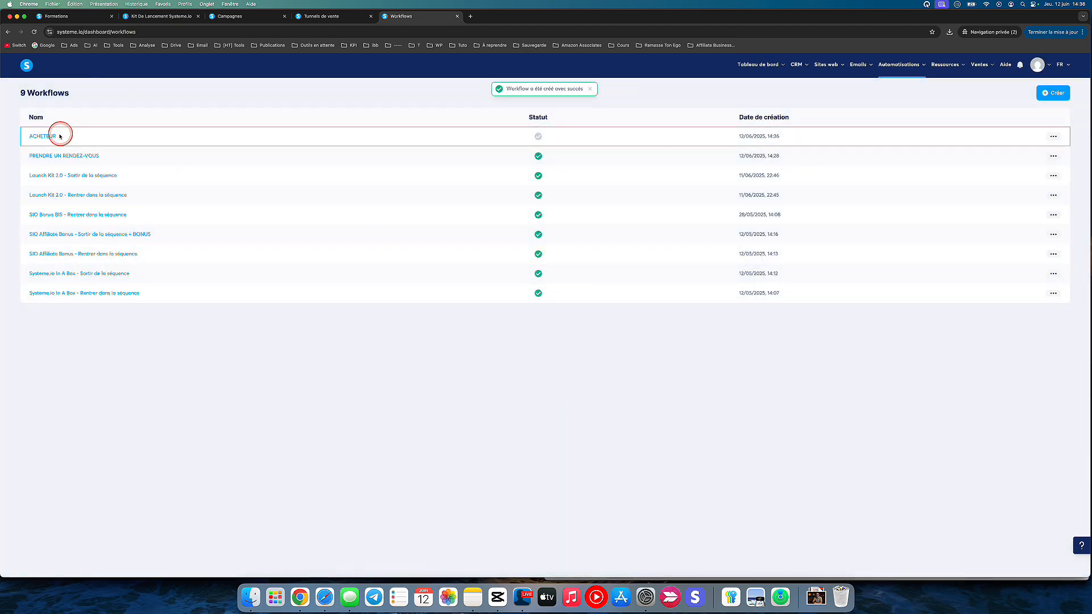
# - Open the ACHETEUR workflow and give it a Tag ajouté trigger for the ACHETEUR tag
pyautogui.click(60, 136)
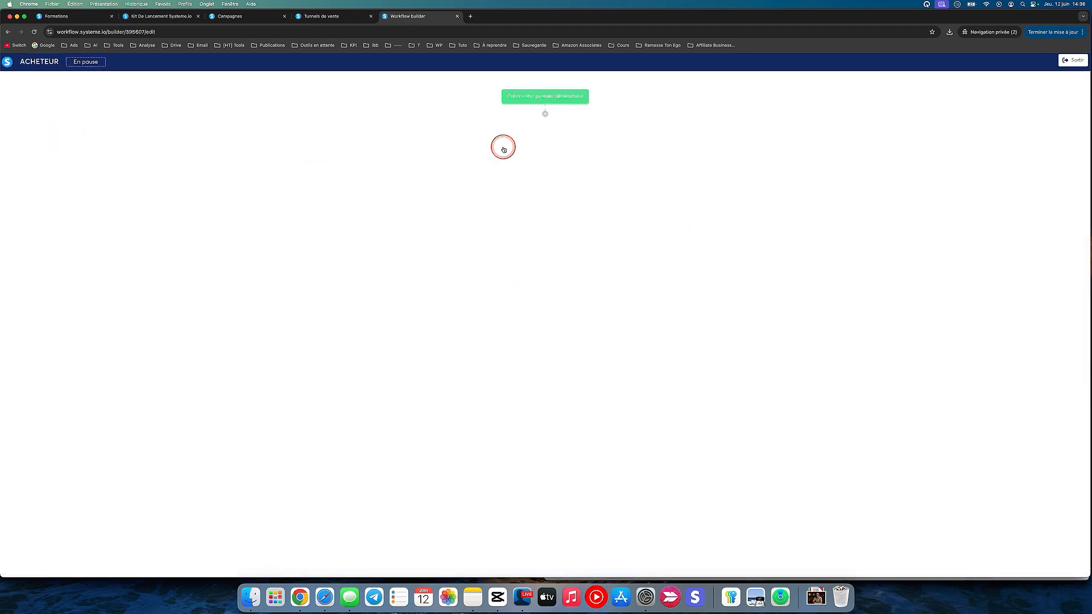
pyautogui.click(509, 295)
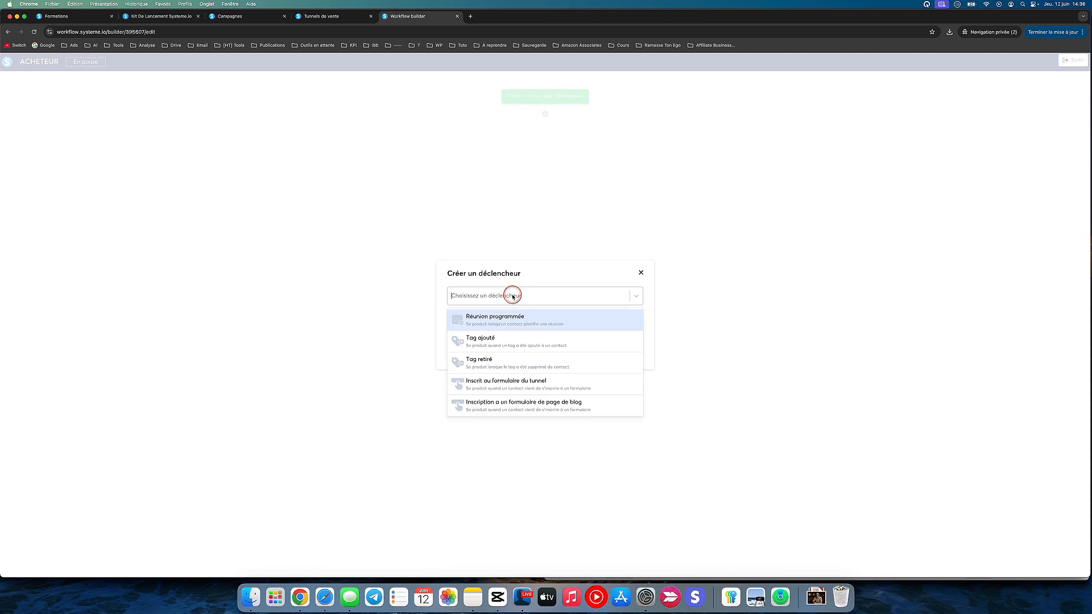
pyautogui.click(477, 342)
pyautogui.click(495, 318)
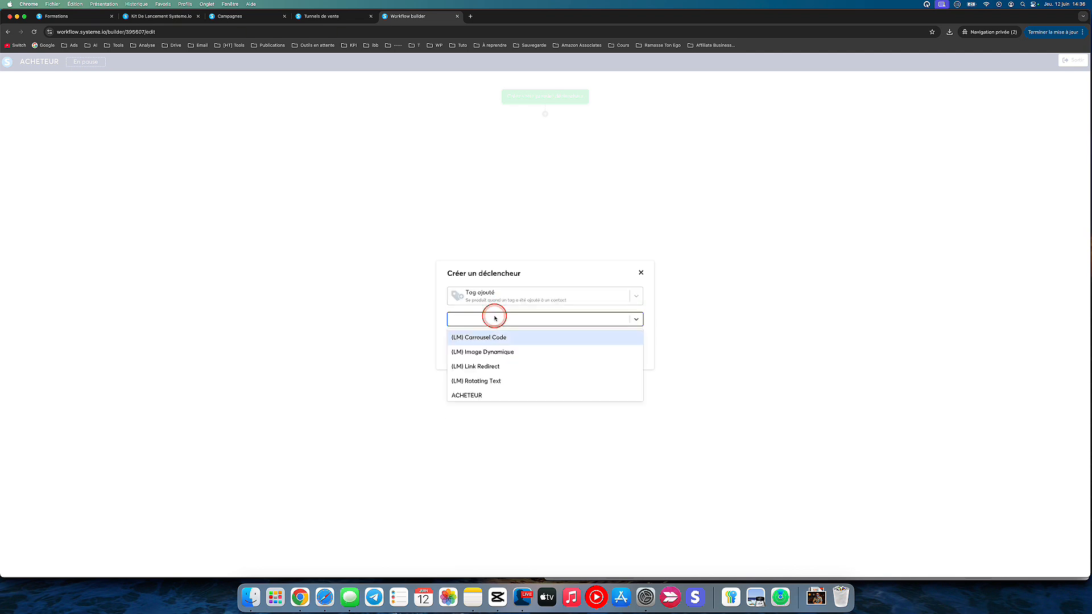
pyautogui.write('achet')
pyautogui.click(480, 336)
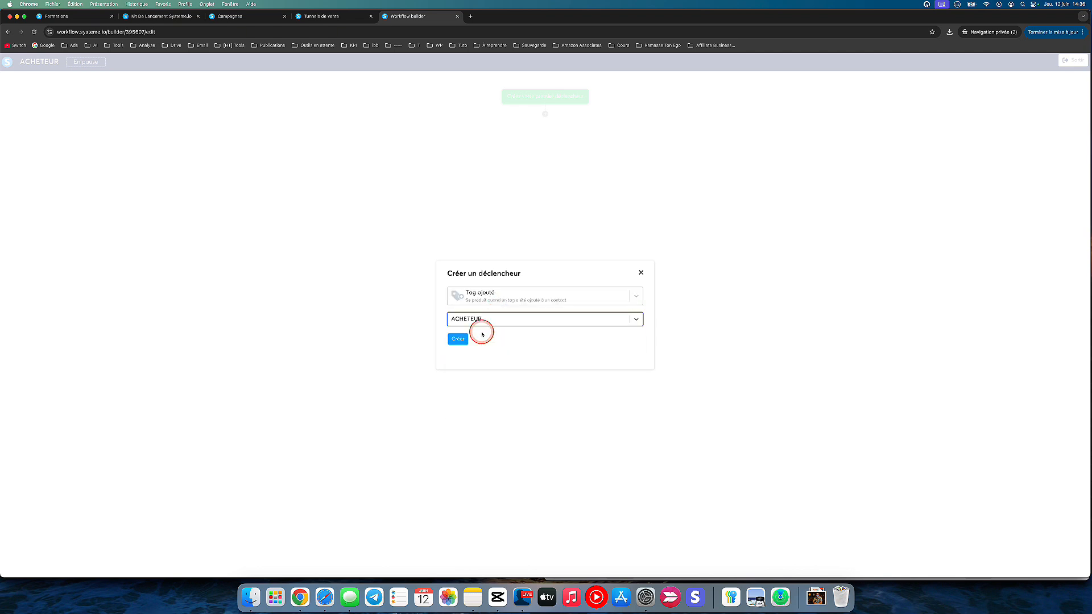
pyautogui.click(457, 338)
# - Add a 2-minute delay below the workflow's trigger
pyautogui.click(544, 115)
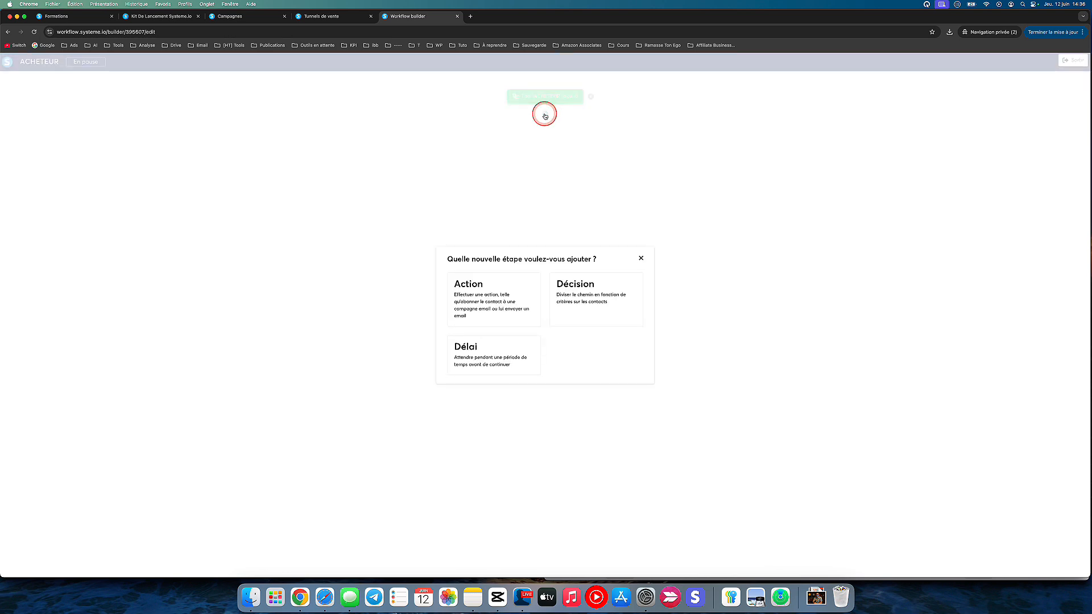
pyautogui.click(477, 341)
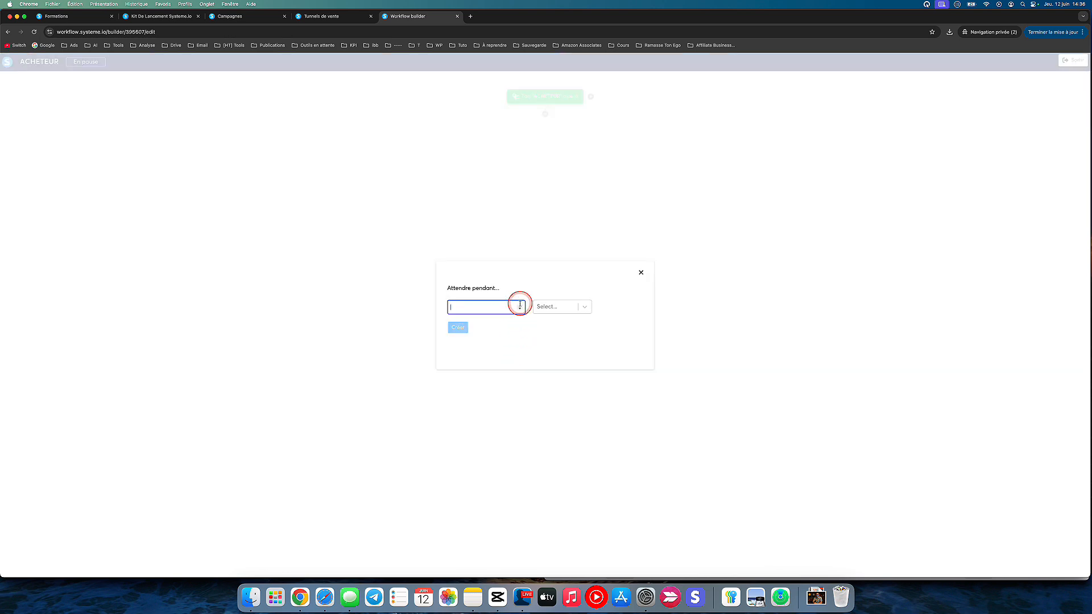
pyautogui.click(549, 312)
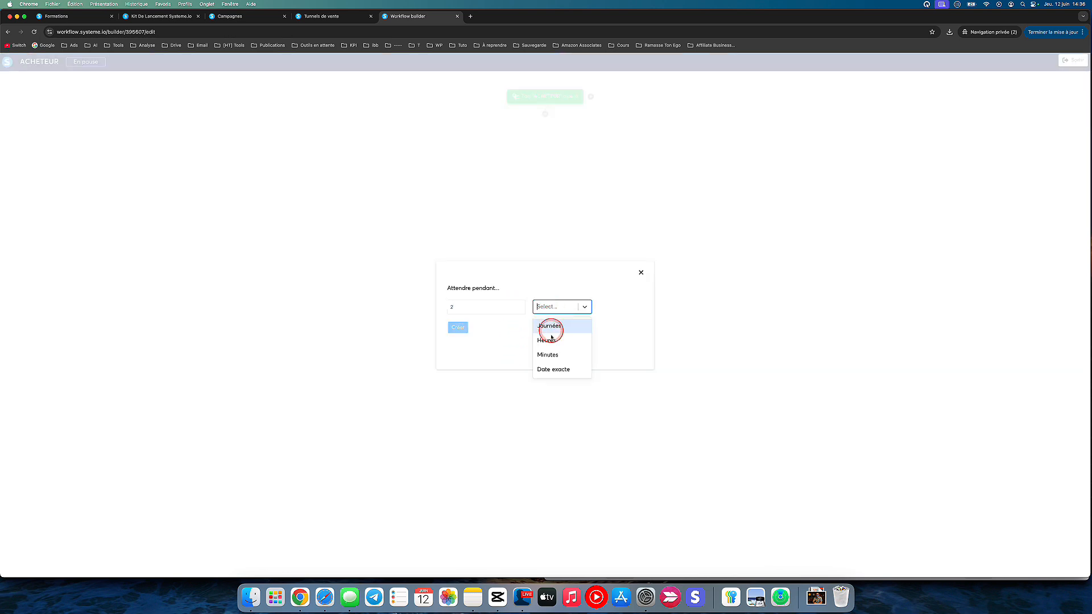
pyautogui.click(550, 354)
pyautogui.click(465, 328)
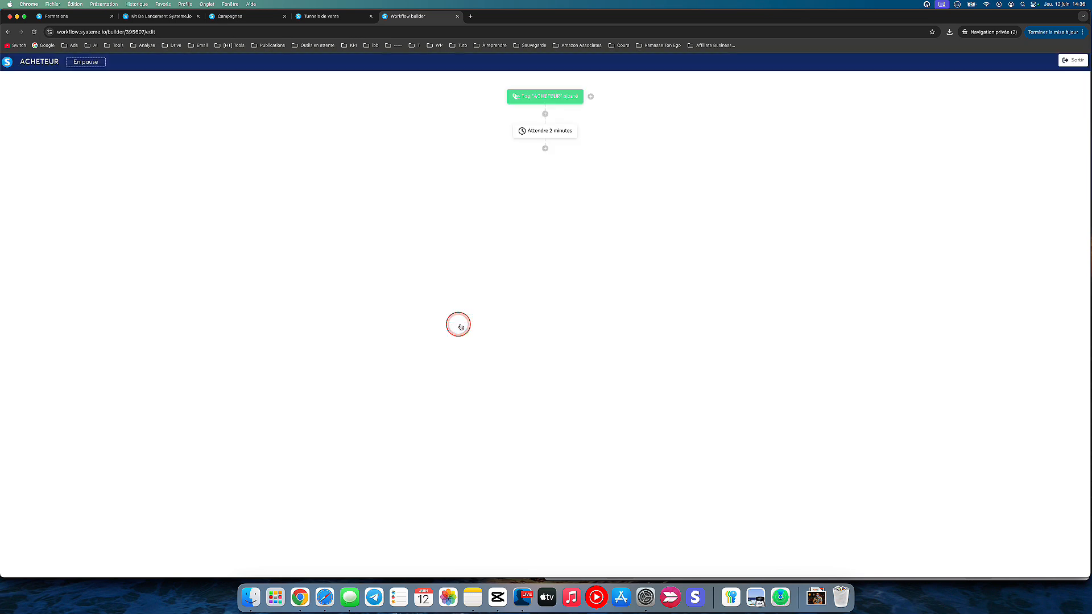
# - Add a Désinscrire d'une campagne action after the delay for the (TEMPLATE) Tunnel Signature REGARDER LE WEBINAIR campaign
pyautogui.click(545, 148)
pyautogui.click(481, 311)
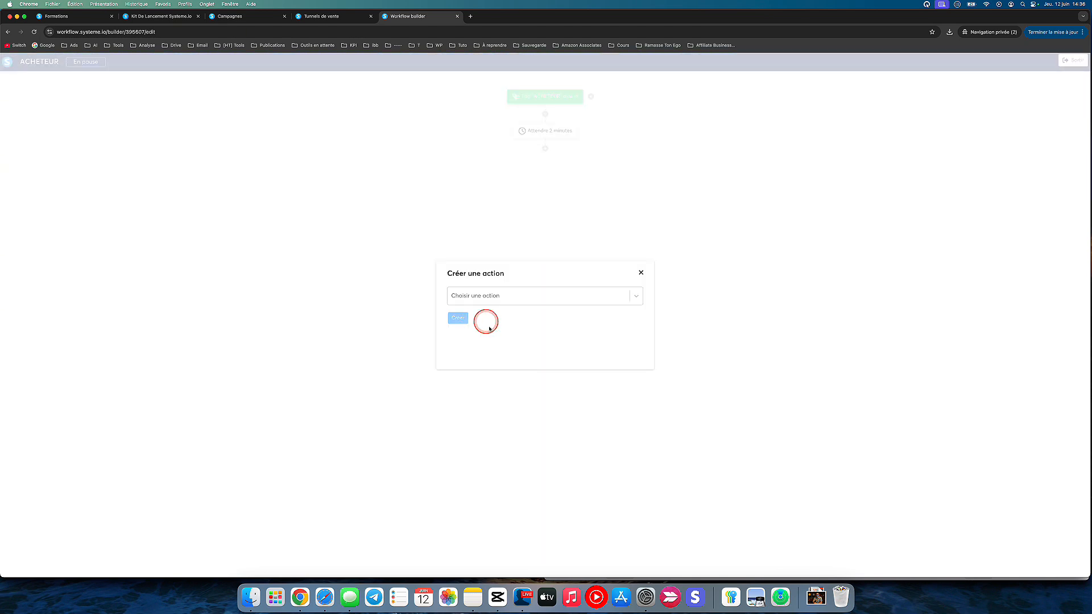
pyautogui.click(505, 295)
pyautogui.scroll(-5, 515, 355)
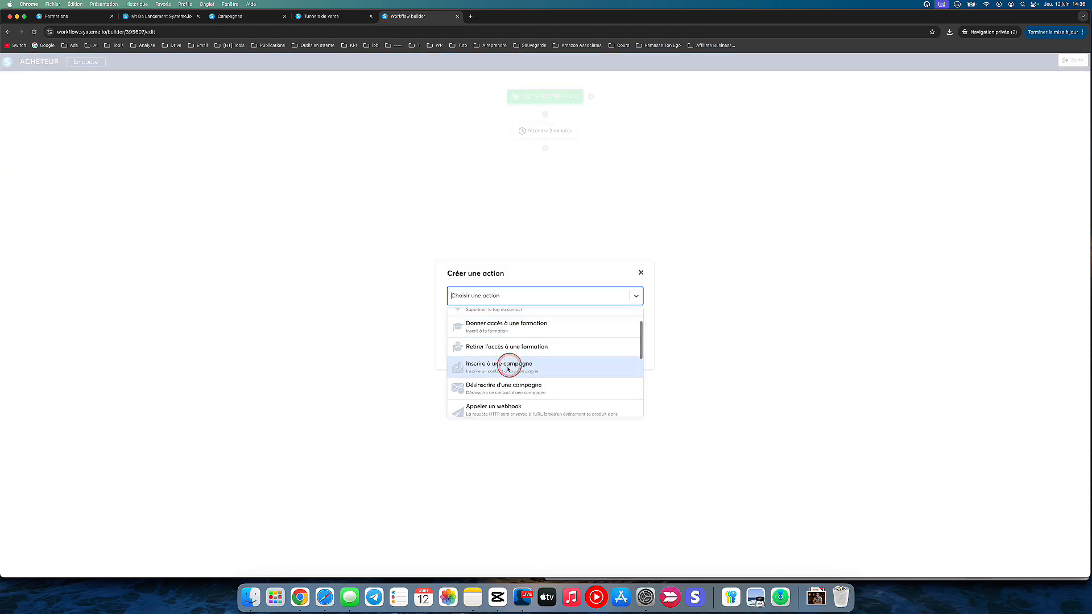
pyautogui.click(519, 390)
pyautogui.click(514, 318)
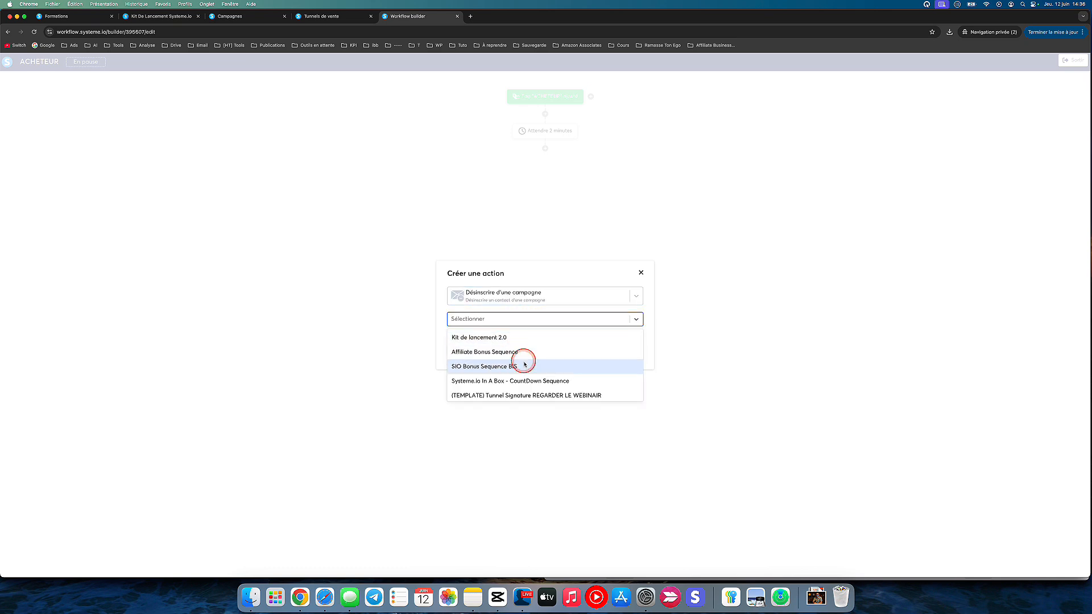
pyautogui.click(551, 397)
pyautogui.click(458, 336)
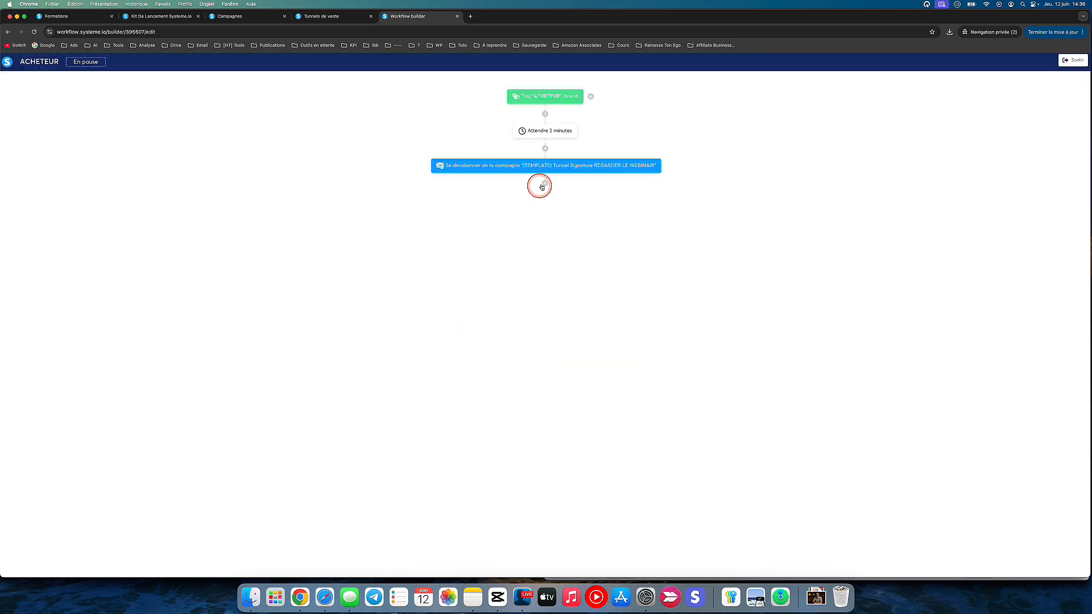
# - Add a second Désinscrire d'une campagne action for the (TEMPLATE) Tunnel Signature PRENDRE RENDEZ-VOUS campaign
pyautogui.click(545, 185)
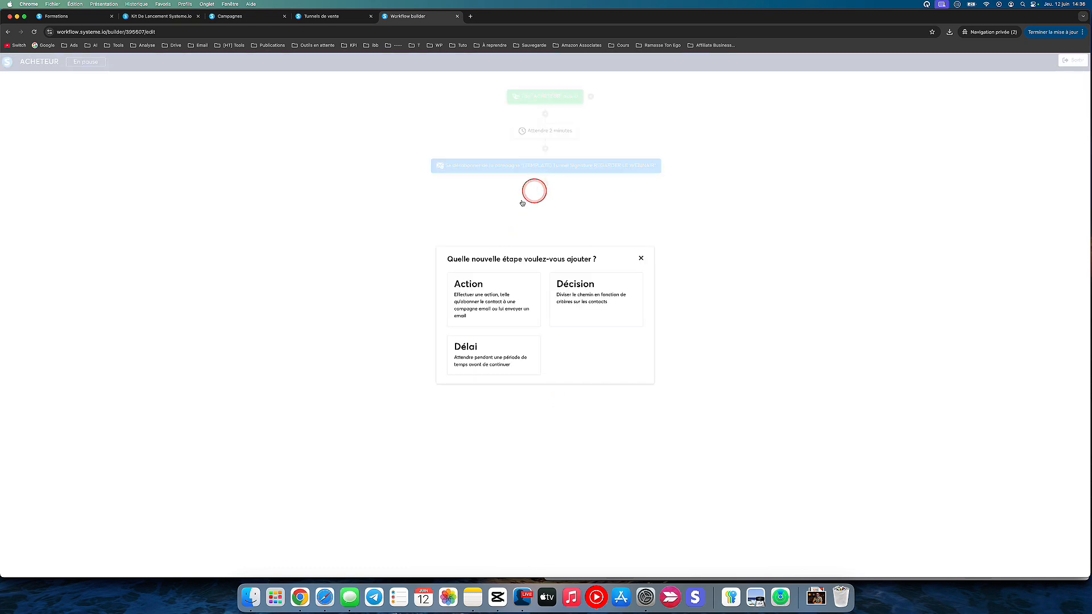
pyautogui.click(501, 307)
pyautogui.click(506, 295)
pyautogui.scroll(-1, 506, 370)
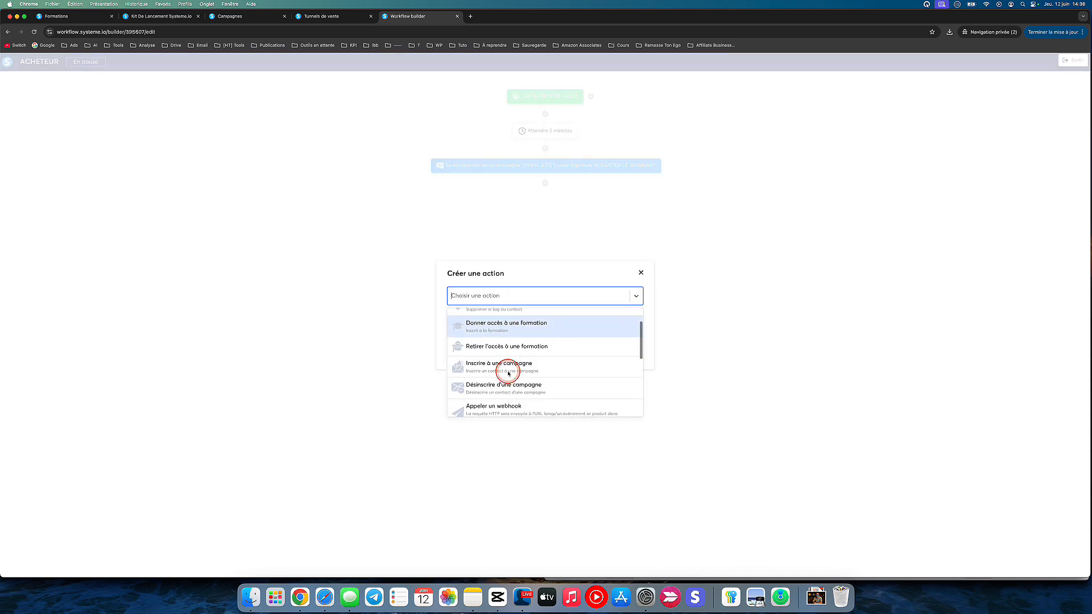
pyautogui.click(511, 383)
pyautogui.click(507, 318)
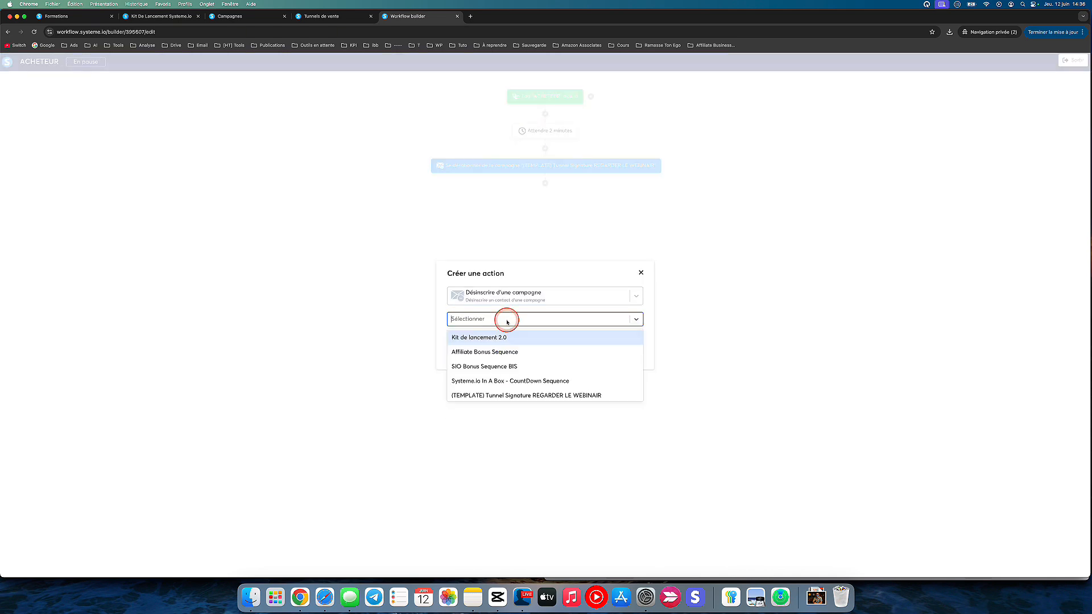
pyautogui.scroll(-2, 514, 372)
pyautogui.click(514, 389)
pyautogui.click(457, 340)
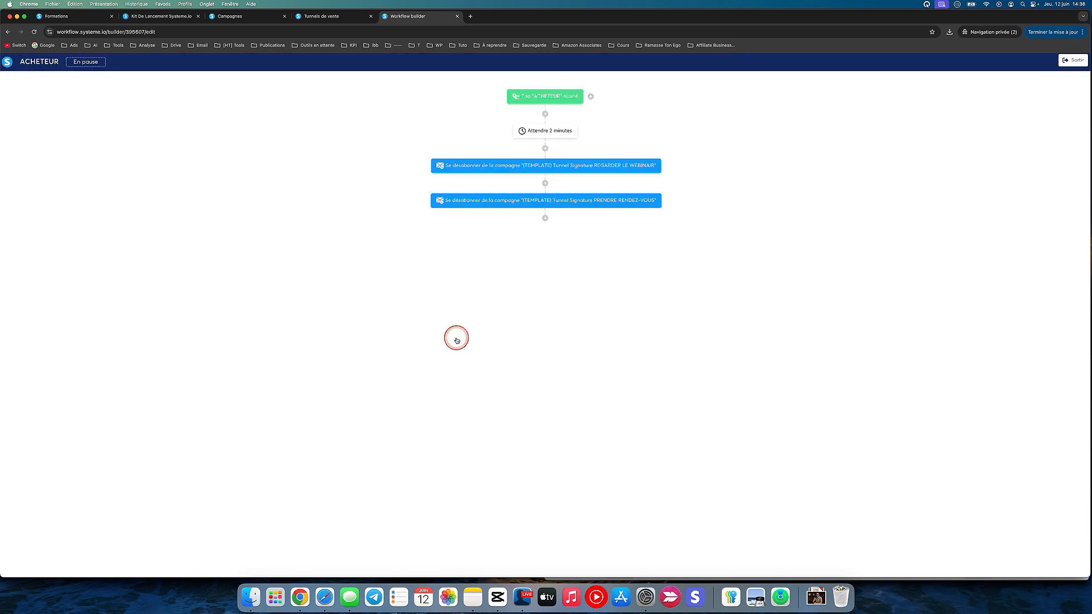
pyautogui.moveTo(563, 161)
# - Leave the ACHETEUR workflow and create a new workflow named RENDEZ-VOUS PRIS
pyautogui.click(1074, 61)
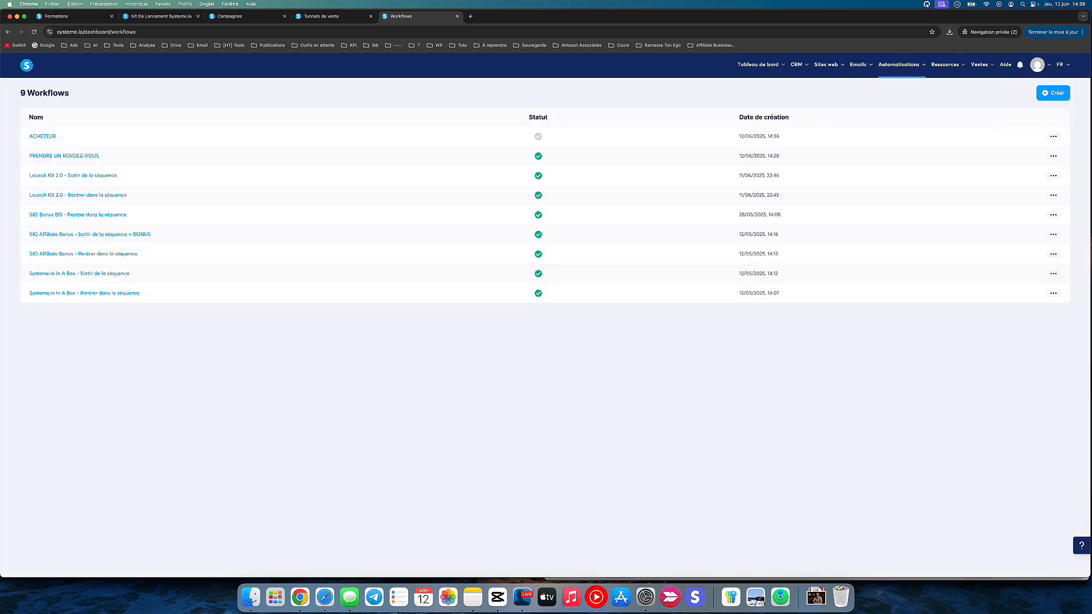
pyautogui.click(1052, 93)
pyautogui.click(502, 317)
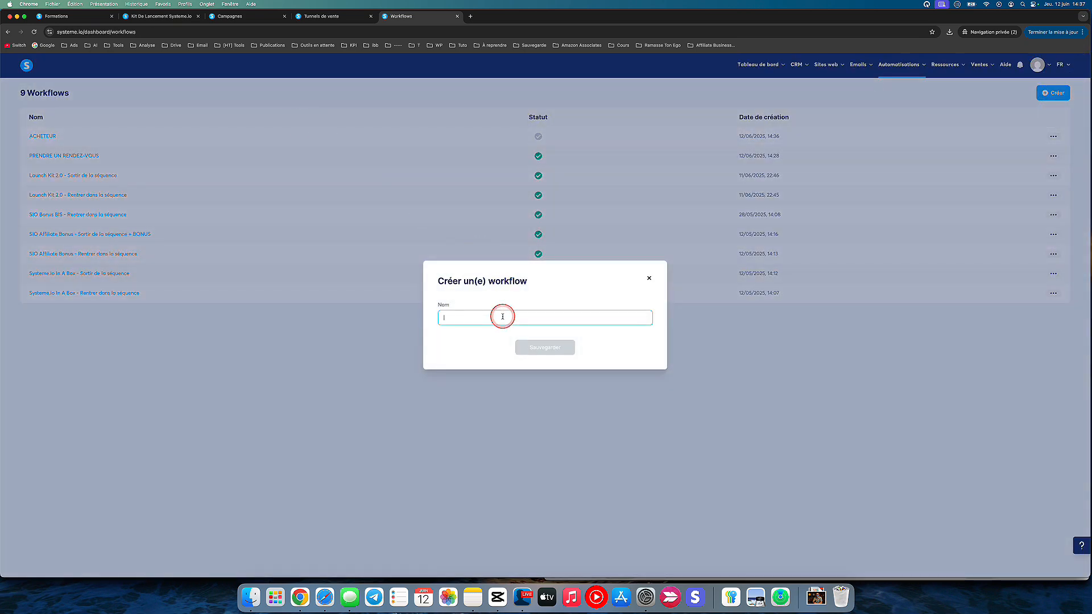
pyautogui.write('Re')
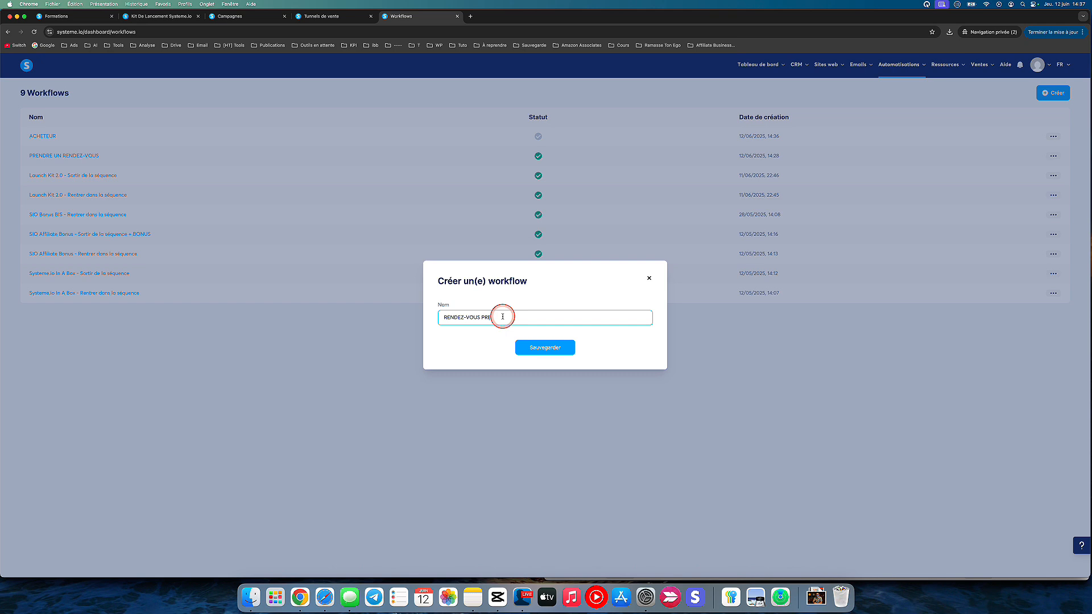
pyautogui.click(546, 348)
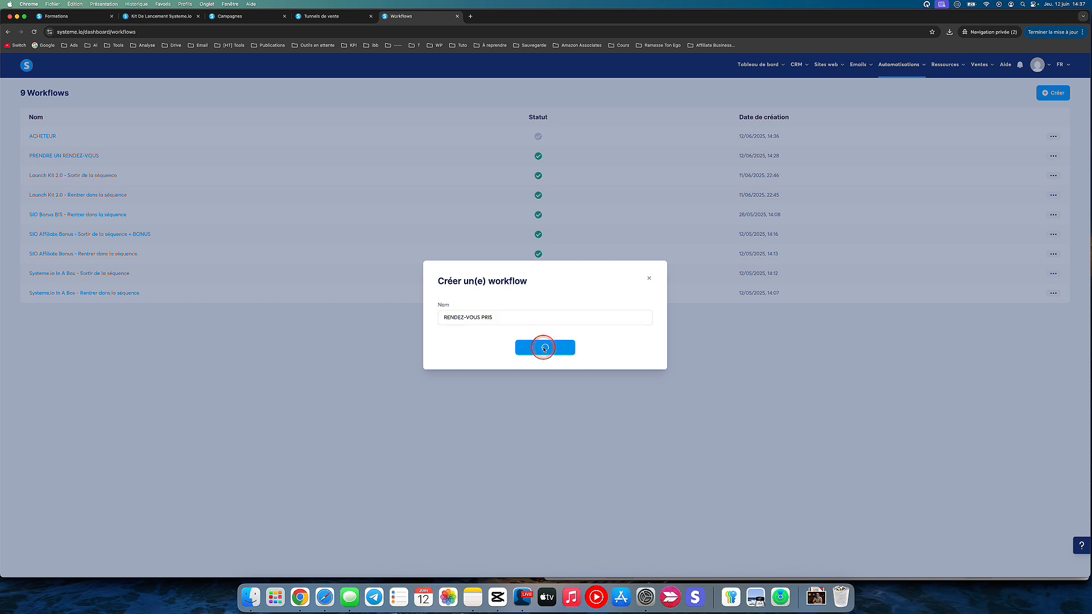
# - Open the RENDEZ-VOUS PRIS workflow and give it a Tag ajouté trigger for the RENDEZ-VOUS tag
pyautogui.click(67, 137)
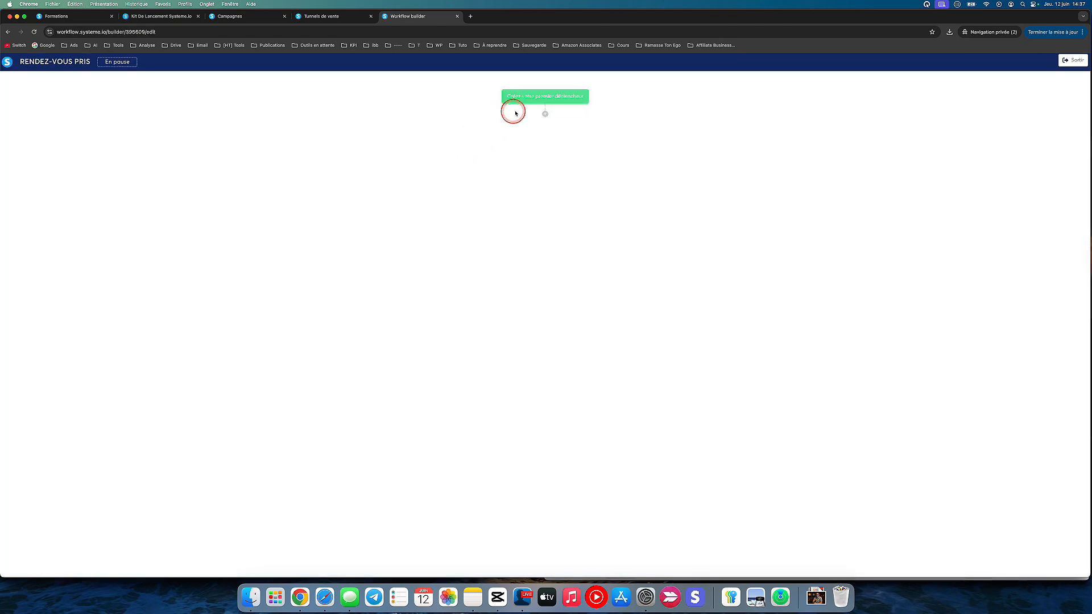
pyautogui.click(527, 106)
pyautogui.click(514, 292)
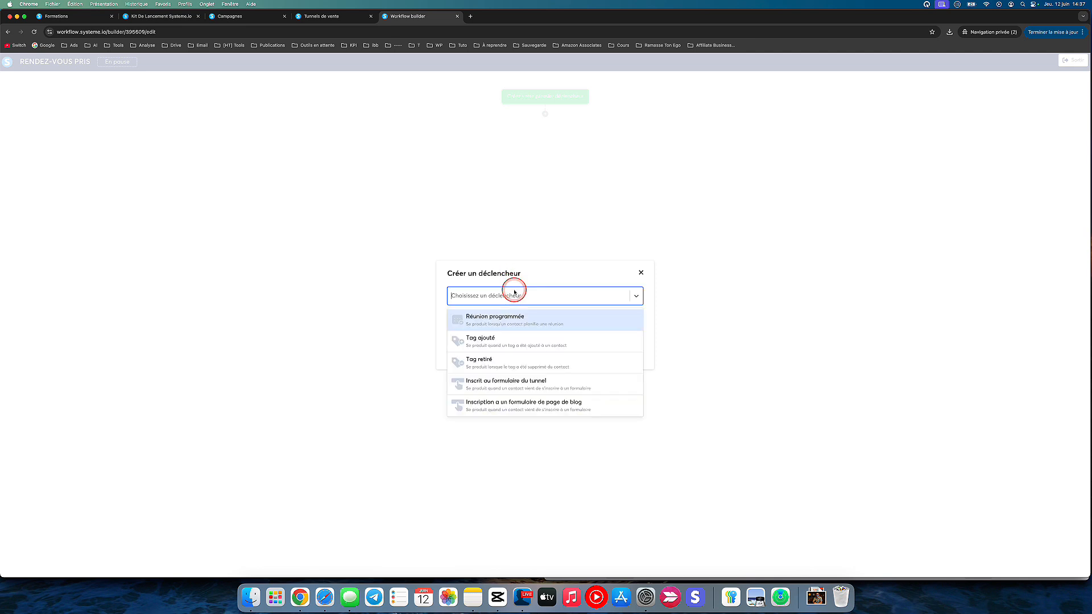
pyautogui.click(493, 338)
pyautogui.scroll(-1, 483, 364)
pyautogui.scroll(-2, 491, 383)
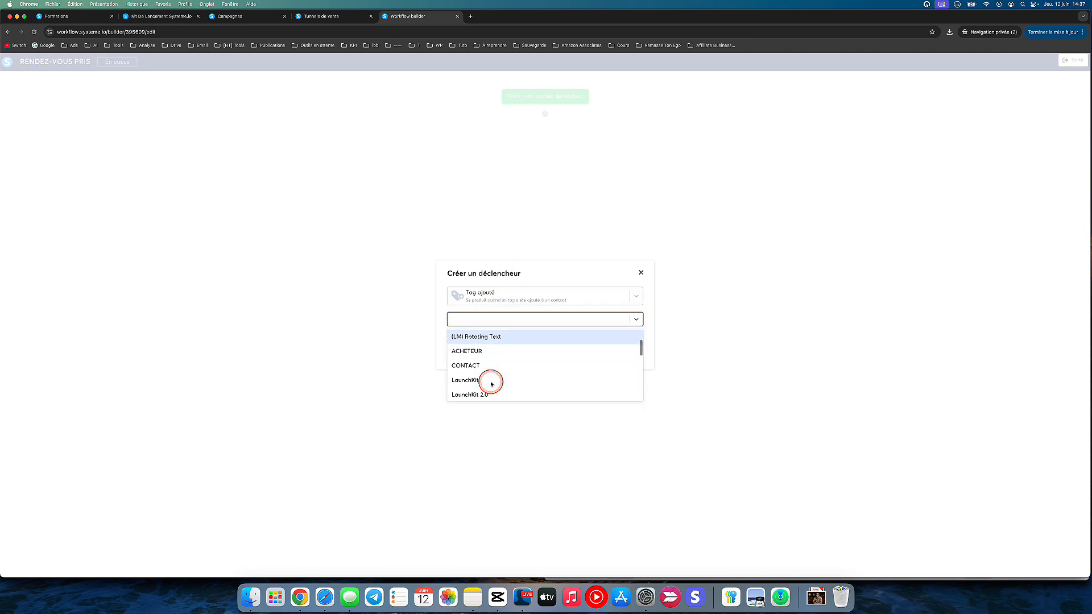
pyautogui.scroll(-3, 480, 360)
pyautogui.click(480, 353)
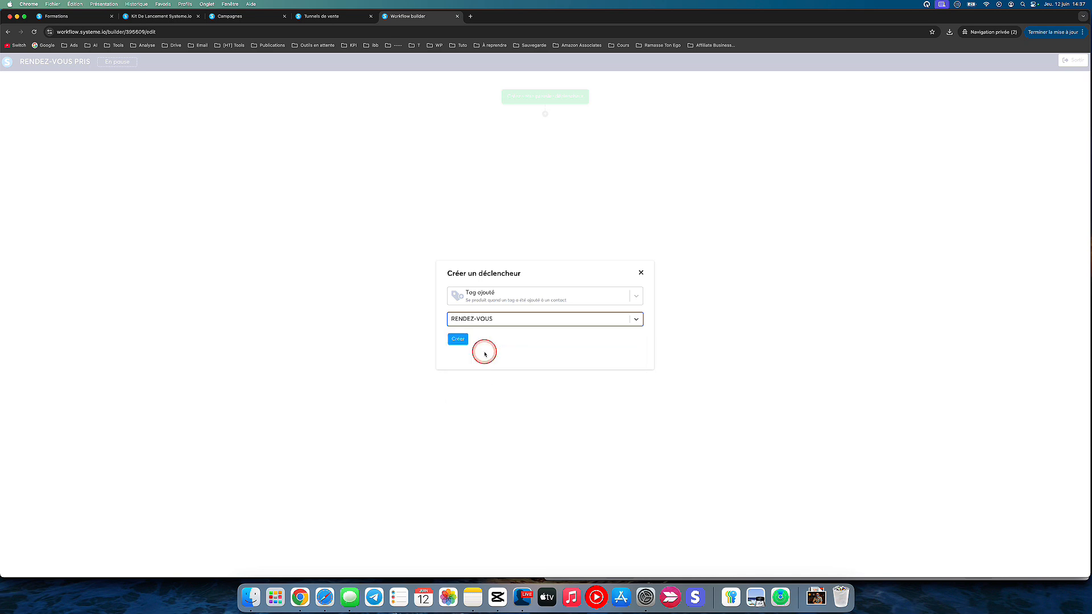
pyautogui.click(460, 338)
# - Add a Désinscrire d'une campagne action below the trigger for the (TEMPLATE) Tunnel Signature REGARDER LE WEBINAIR campaign
pyautogui.click(543, 114)
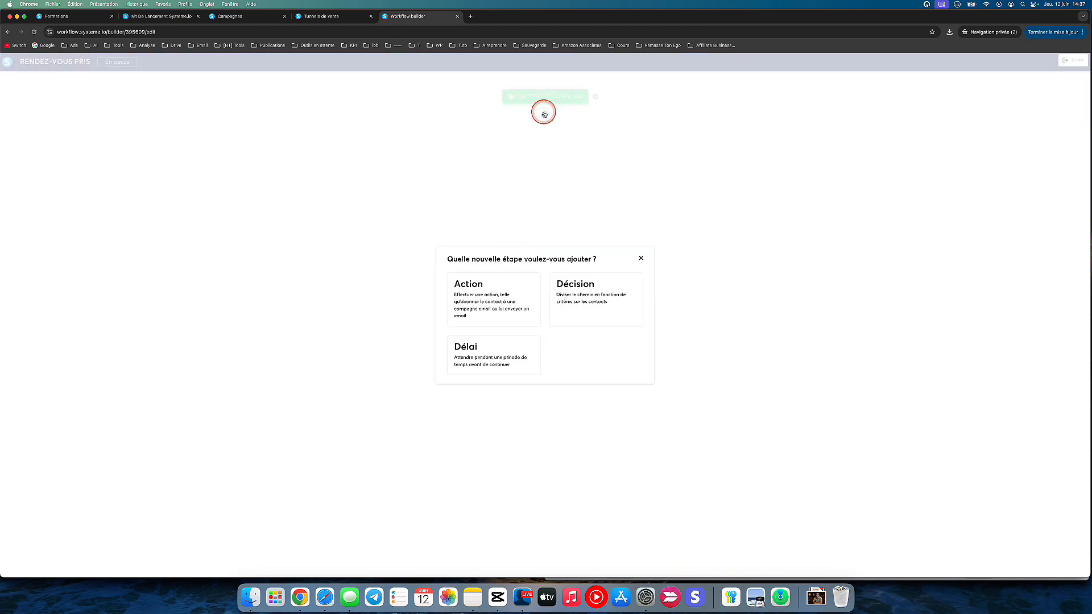
pyautogui.click(489, 295)
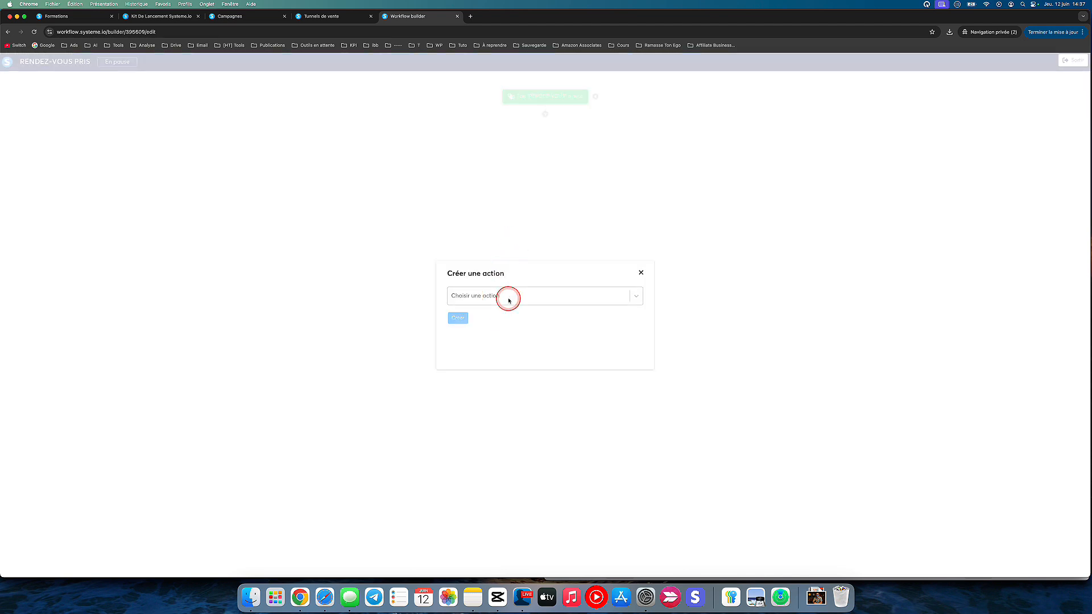
pyautogui.click(507, 296)
pyautogui.scroll(-1, 509, 406)
pyautogui.click(509, 408)
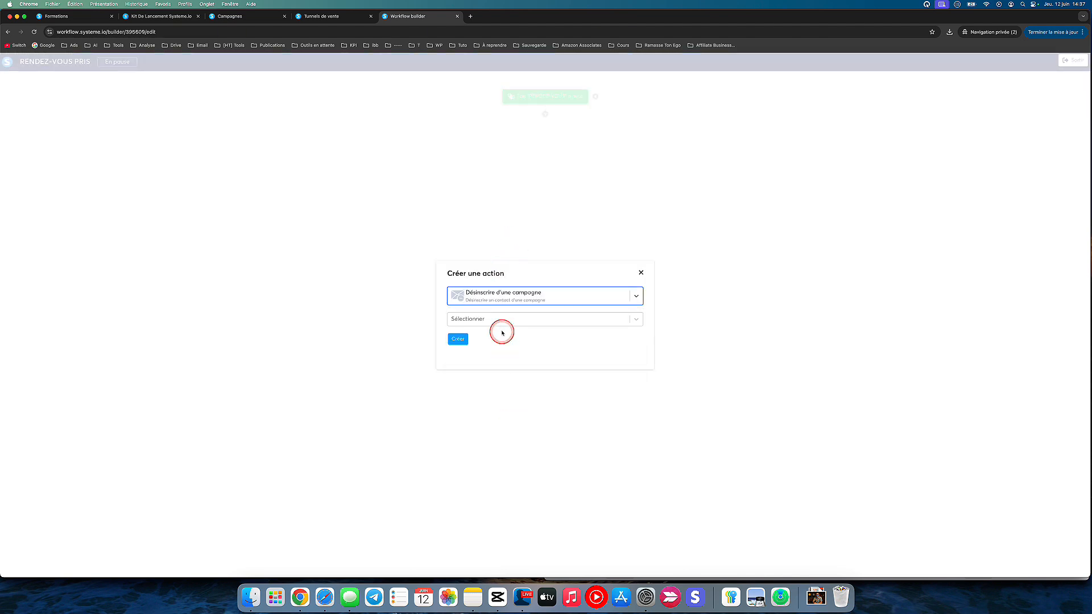
pyautogui.click(500, 318)
pyautogui.click(580, 391)
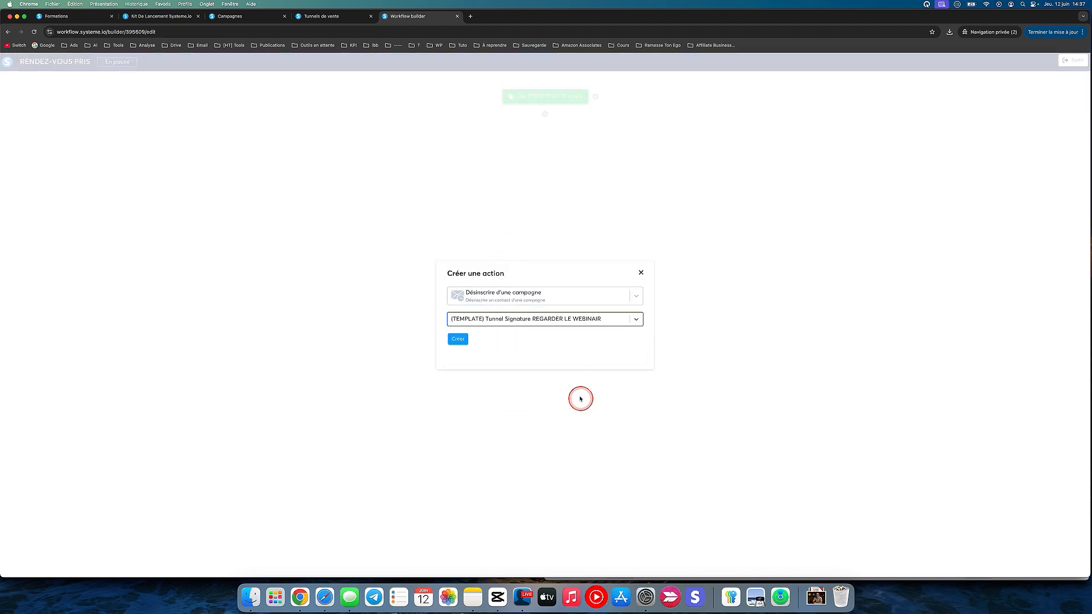
pyautogui.click(459, 338)
# - Add an Inscrire à une campagne action after it for the (TEMPLATE) Tunnel Signature PRENDRE RENDEZ-VOUS campaign
pyautogui.click(545, 148)
pyautogui.click(525, 311)
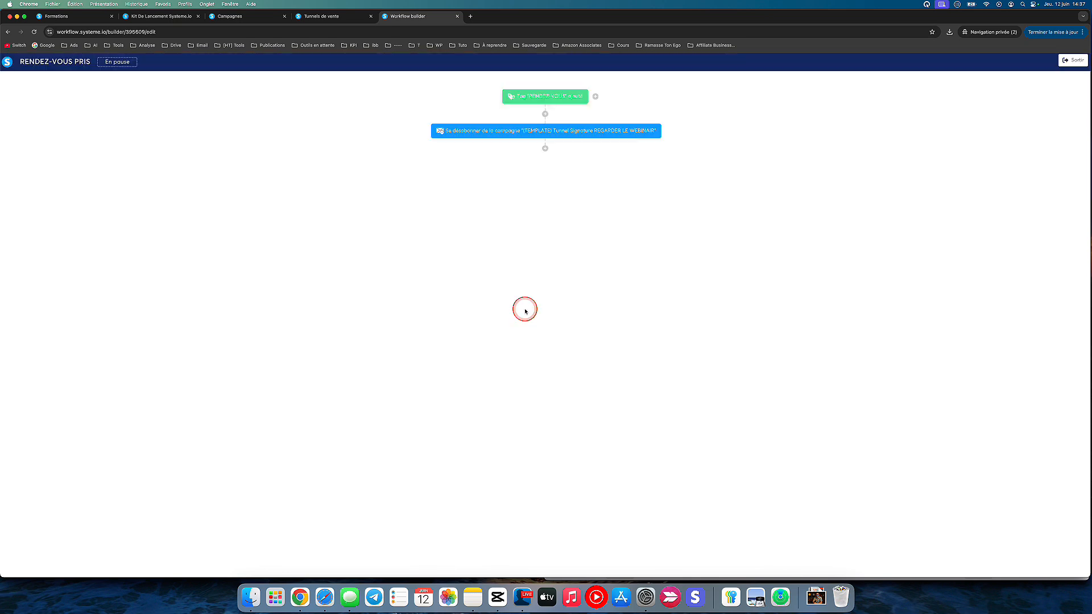
pyautogui.click(517, 295)
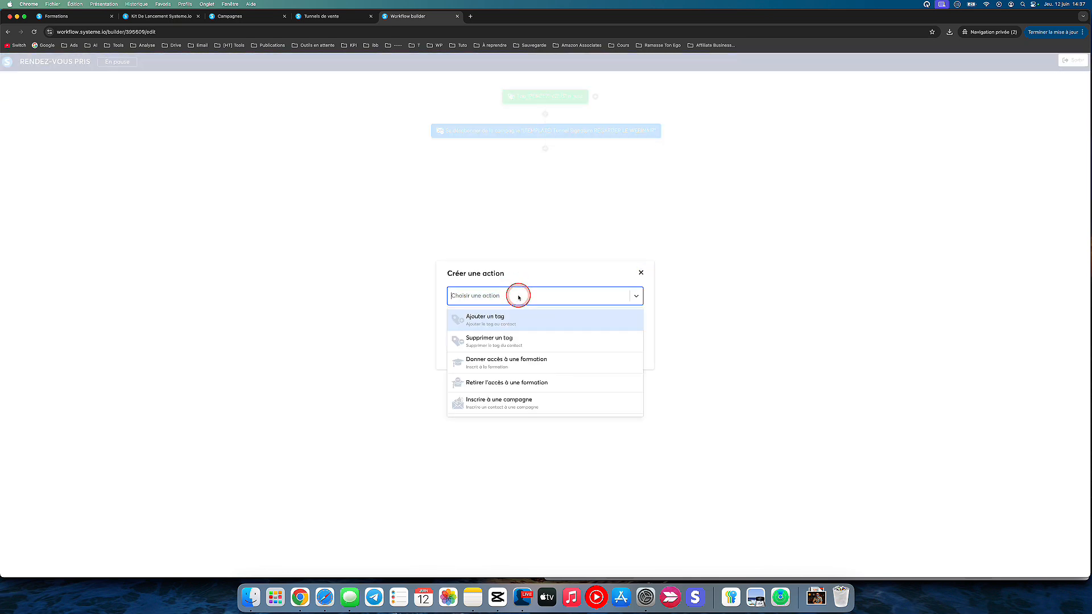
pyautogui.click(511, 400)
pyautogui.click(488, 318)
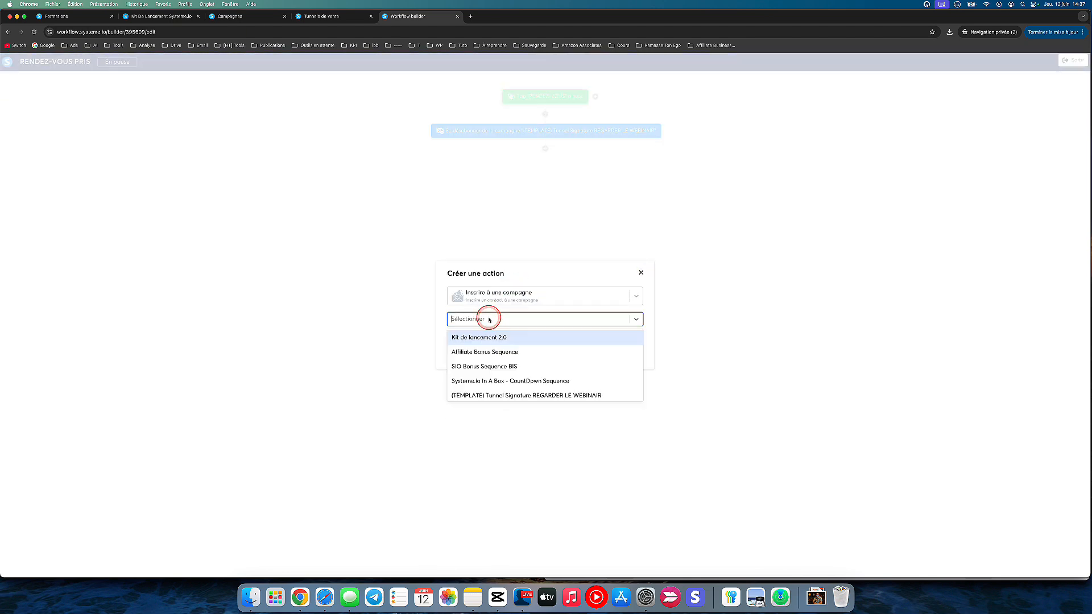
pyautogui.scroll(-2, 504, 374)
pyautogui.click(504, 382)
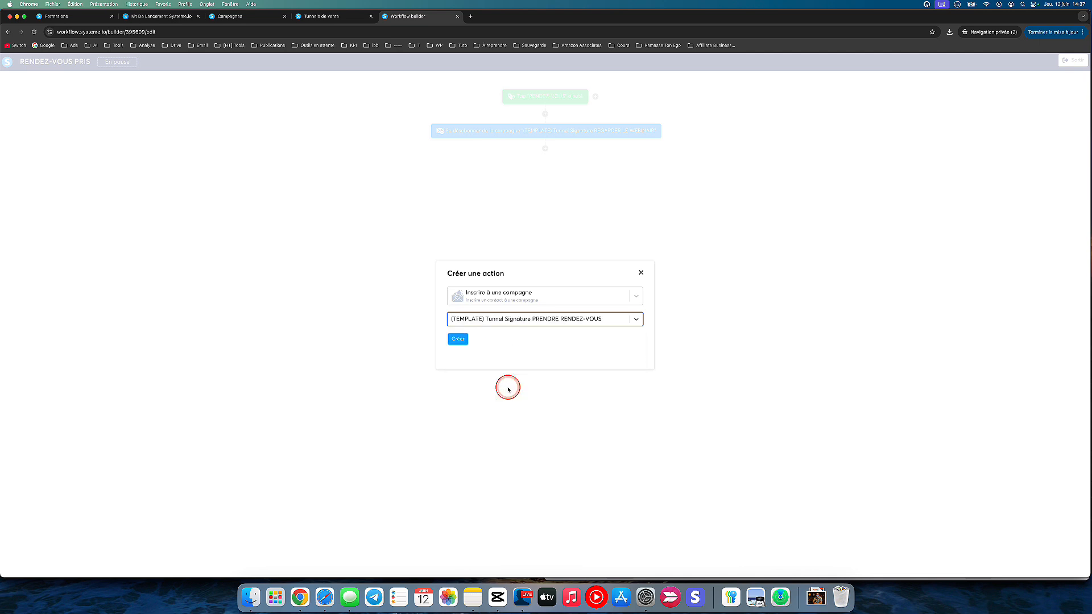
pyautogui.click(458, 340)
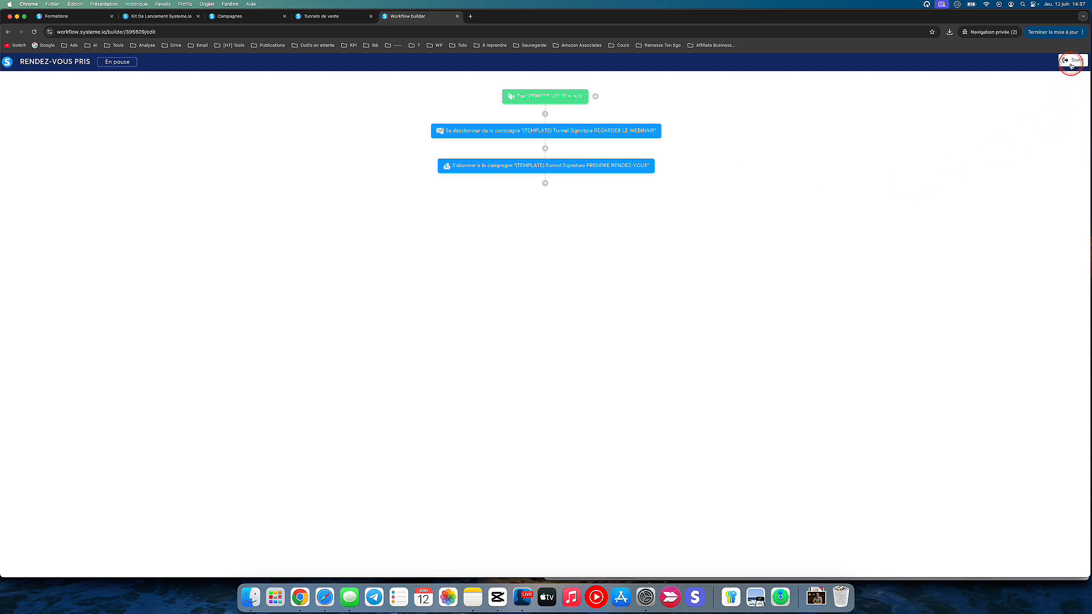
# - Review the PRENDRE RENDEZ-VOUS campaign's emails and the template and email-sequence import links in the Tunnel Signature lesson
pyautogui.click(305, 13)
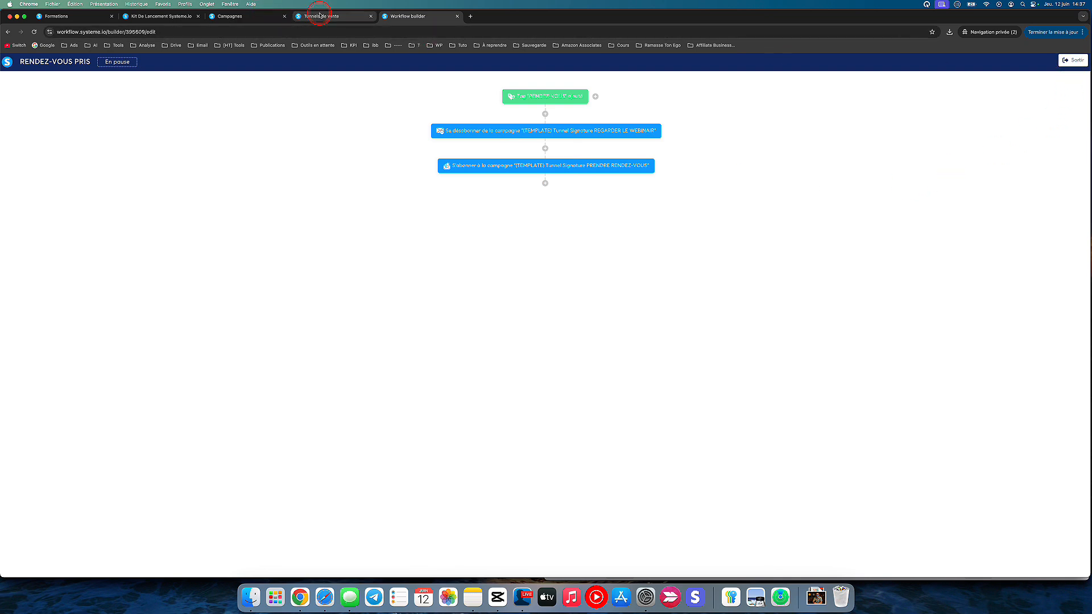
pyautogui.click(239, 16)
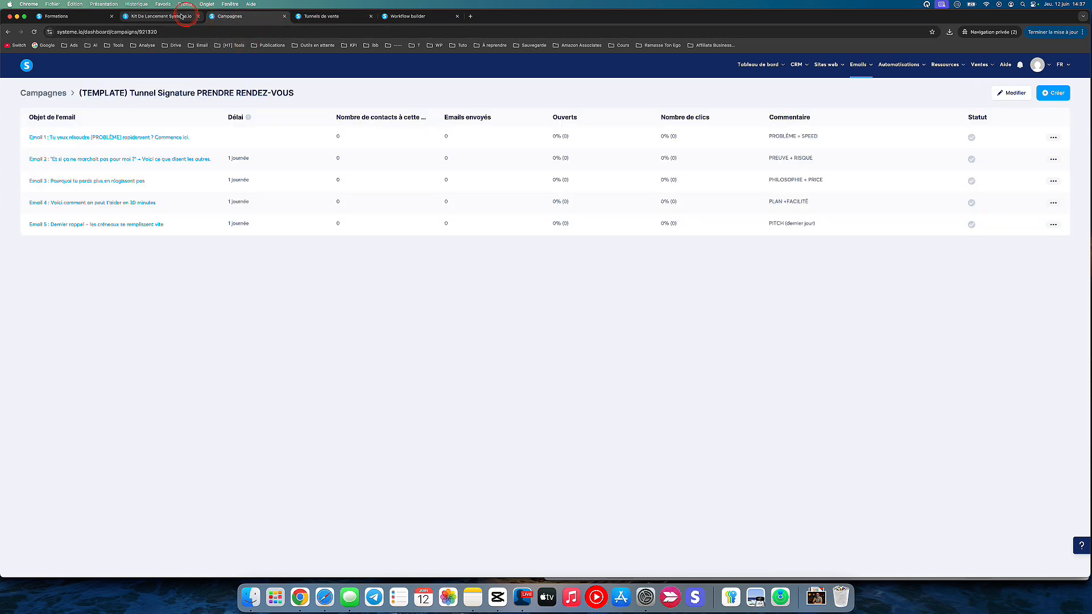
pyautogui.click(171, 16)
pyautogui.scroll(-2, 463, 448)
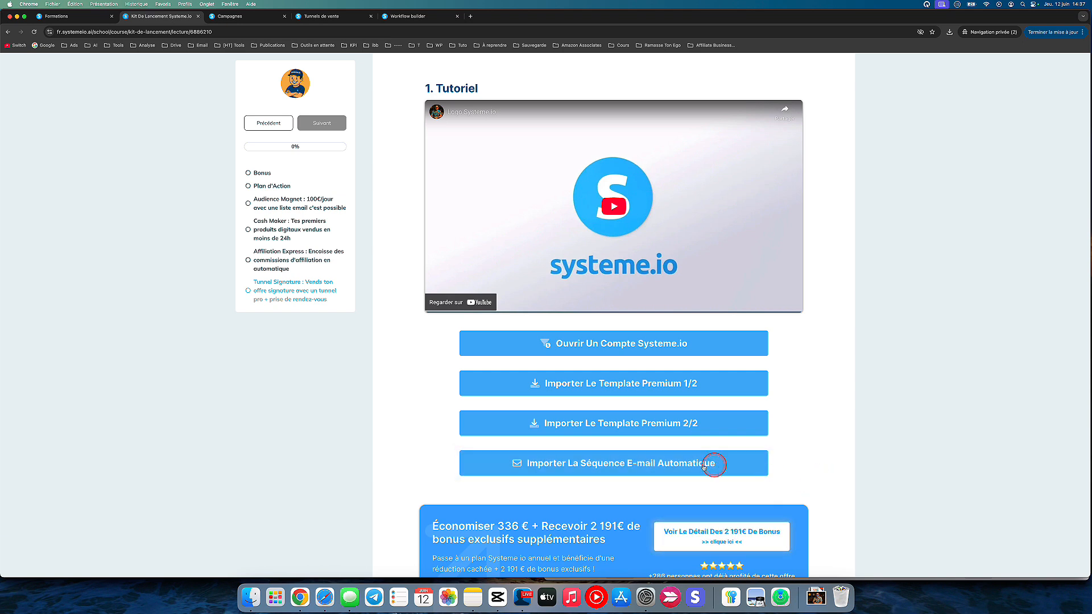
pyautogui.click(243, 17)
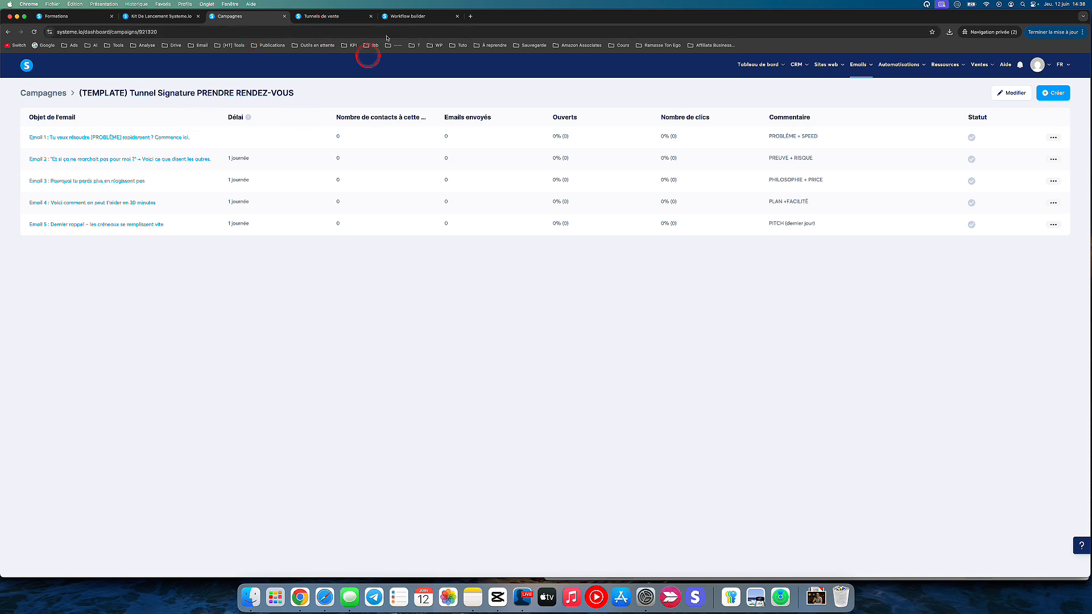
pyautogui.click(168, 15)
pyautogui.scroll(-1, 785, 375)
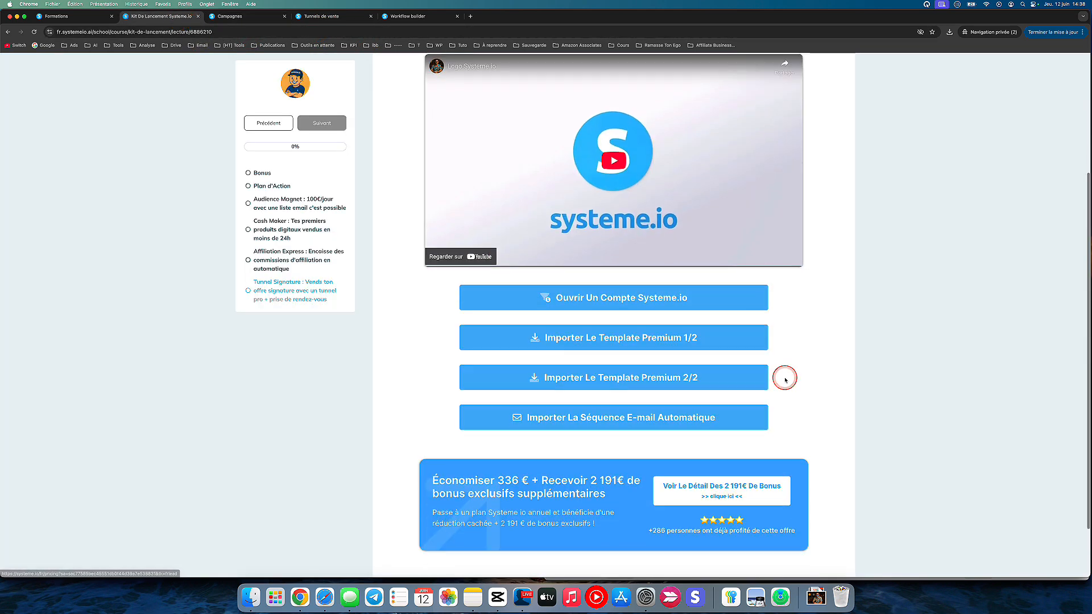
pyautogui.scroll(4, 858, 332)
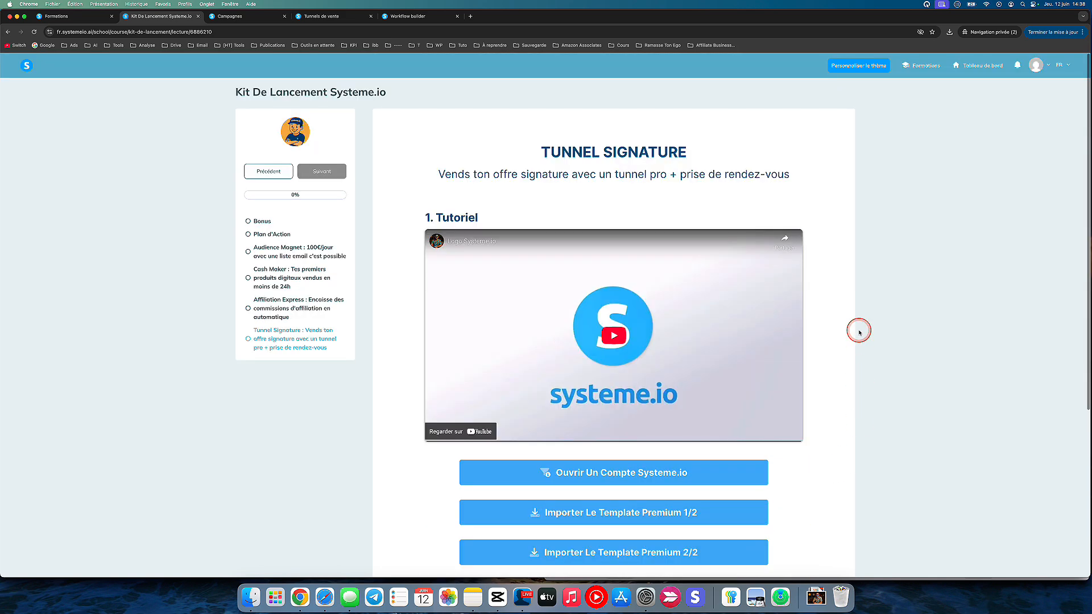